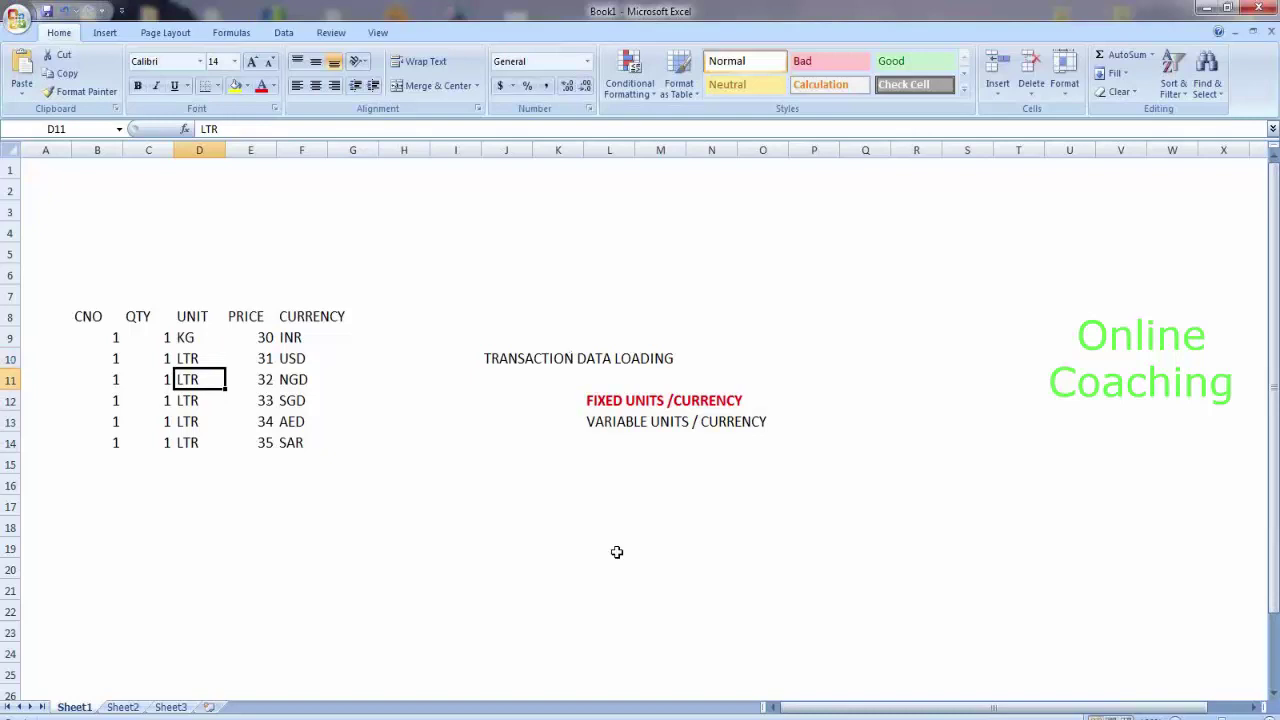
# Step: Change the UNIT values in D11 to MG and D12 to GRM
pyautogui.write('MG')
pyautogui.press('Return')
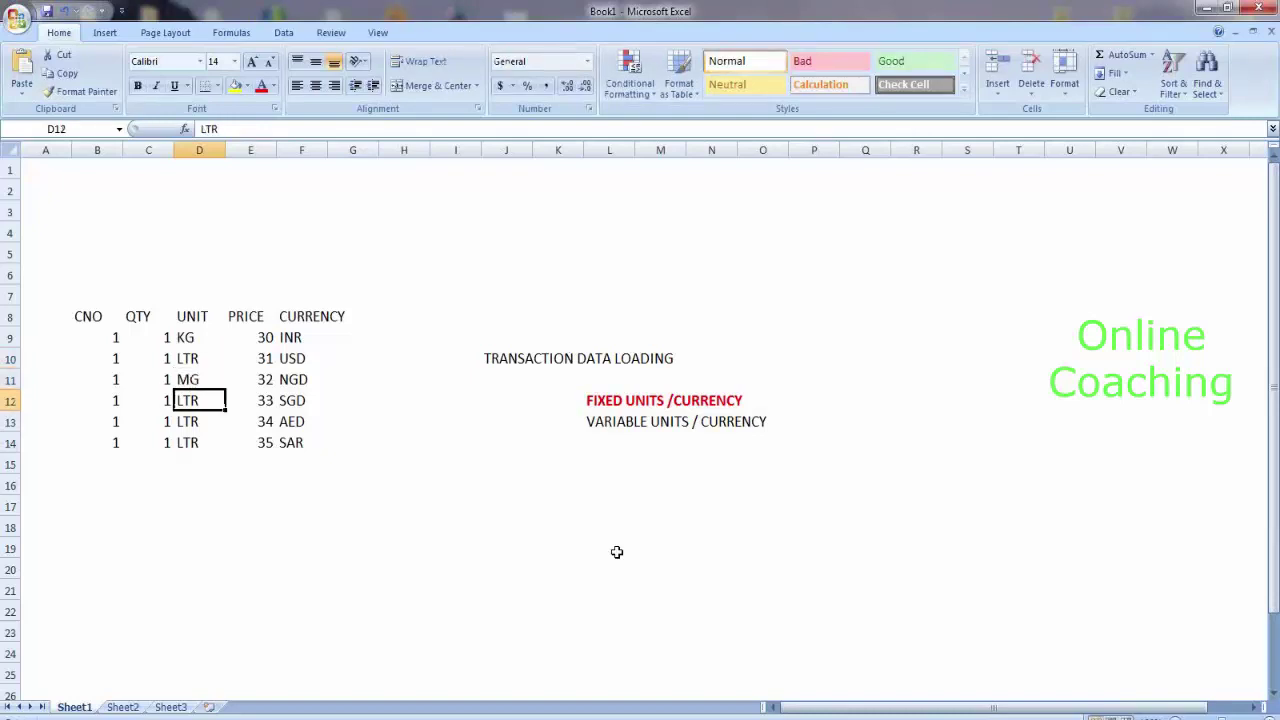
pyautogui.write('GRM')
pyautogui.press('Return')
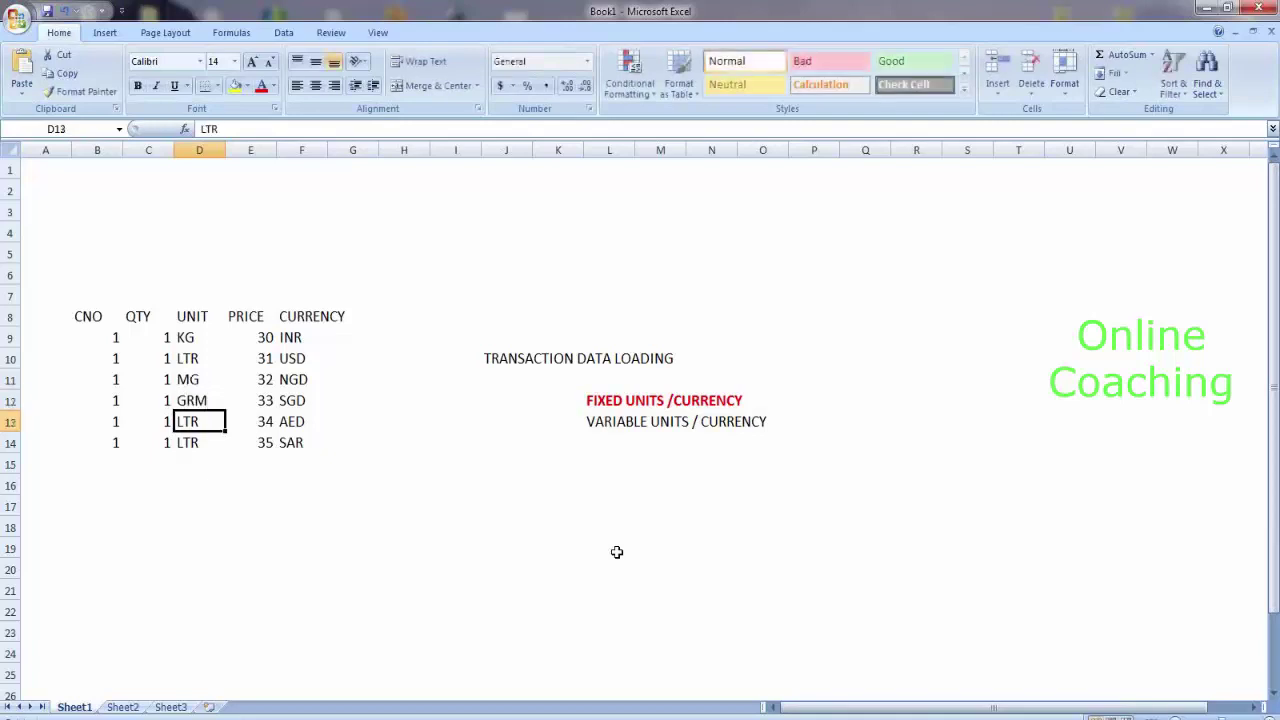
pyautogui.click(357, 460)
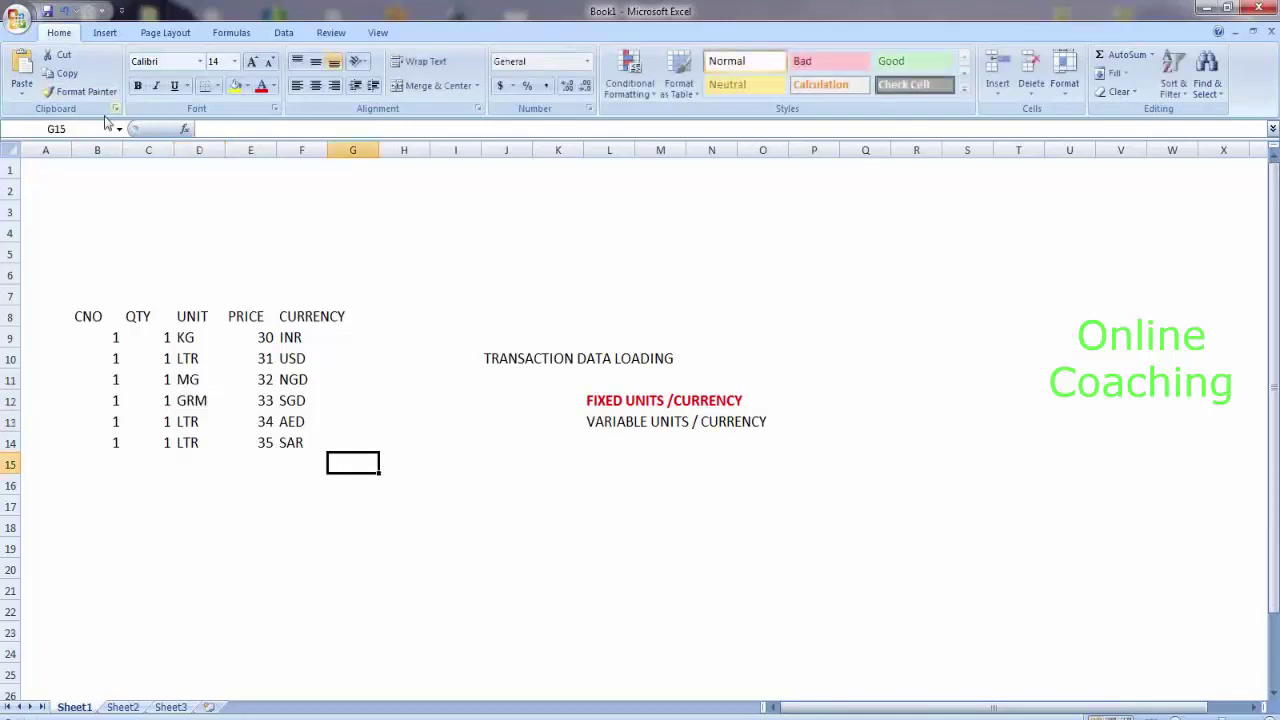
# Step: Format the VARIABLE UNITS / CURRENCY text in L13 with a blue font colour and bold
pyautogui.click(596, 421)
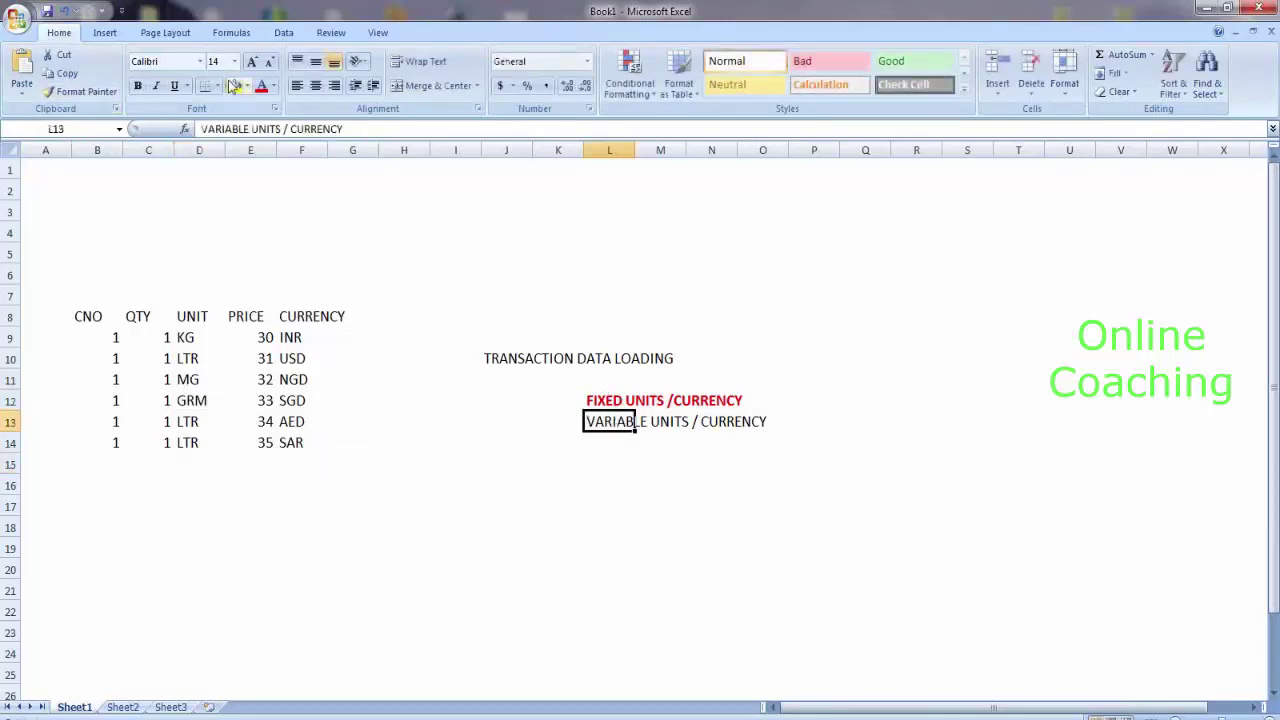
pyautogui.click(274, 86)
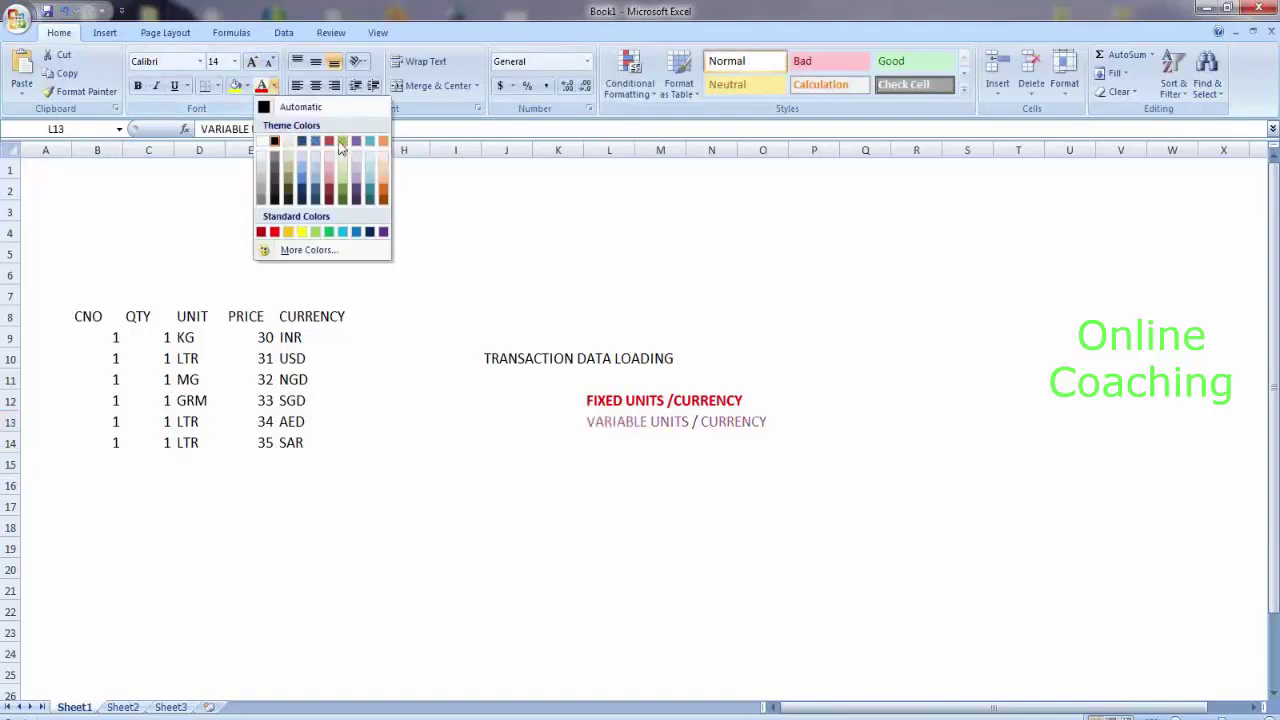
pyautogui.click(357, 232)
pyautogui.click(138, 86)
pyautogui.click(642, 460)
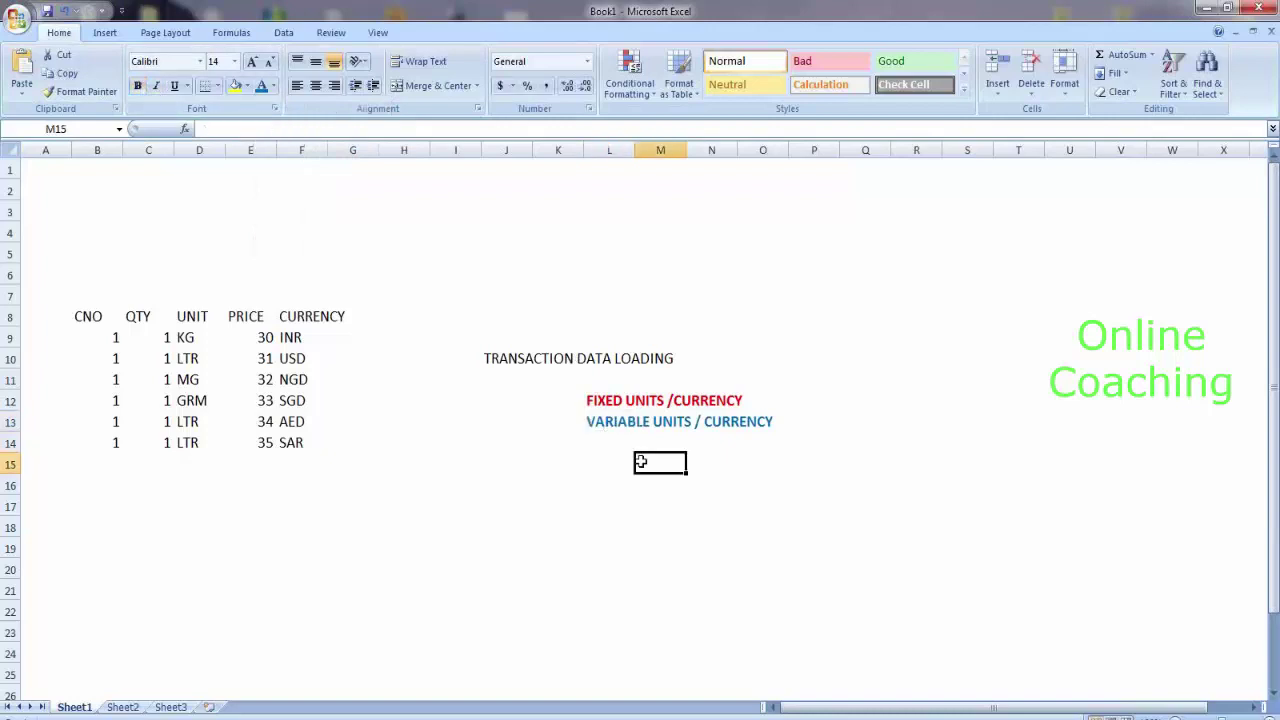
pyautogui.click(655, 406)
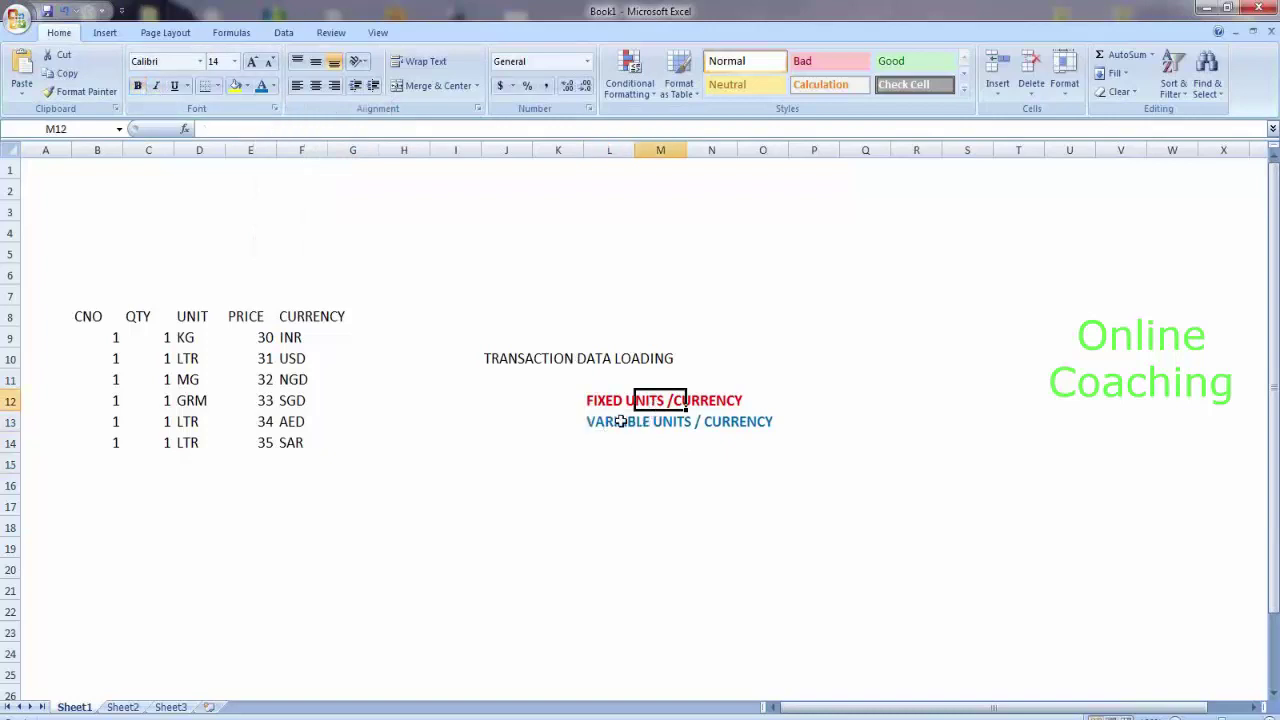
pyautogui.click(616, 419)
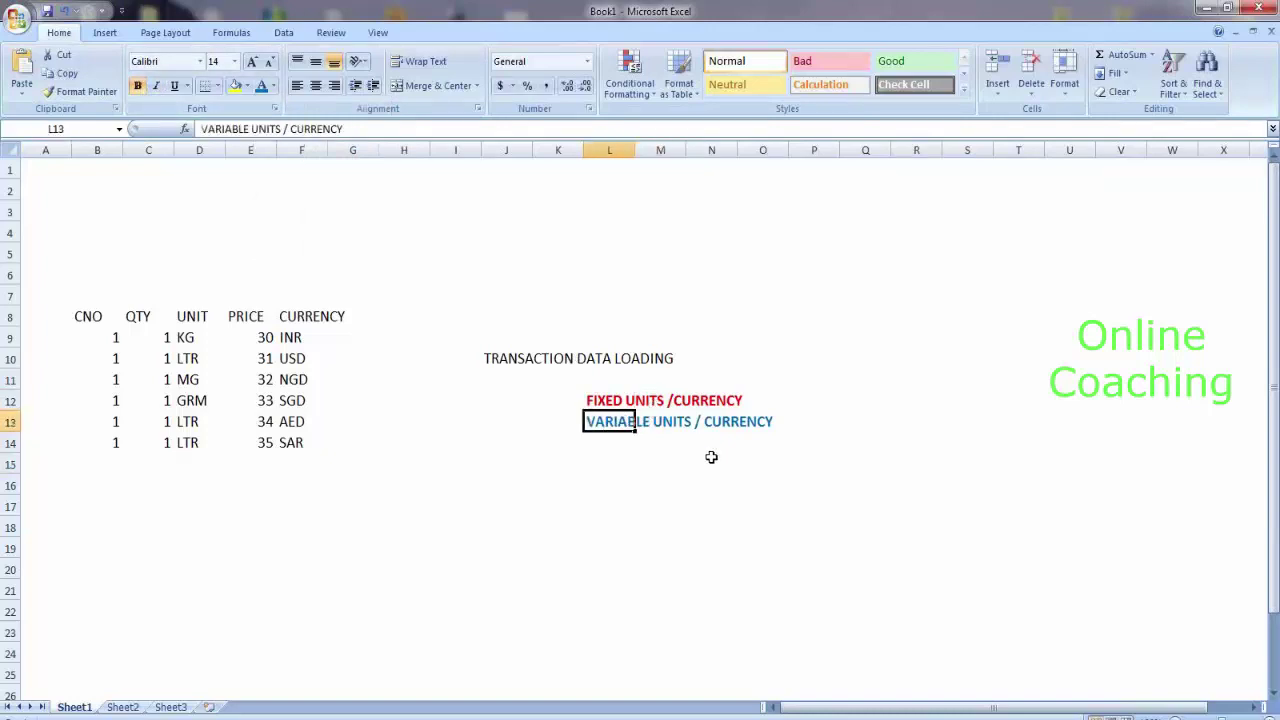
pyautogui.click(617, 400)
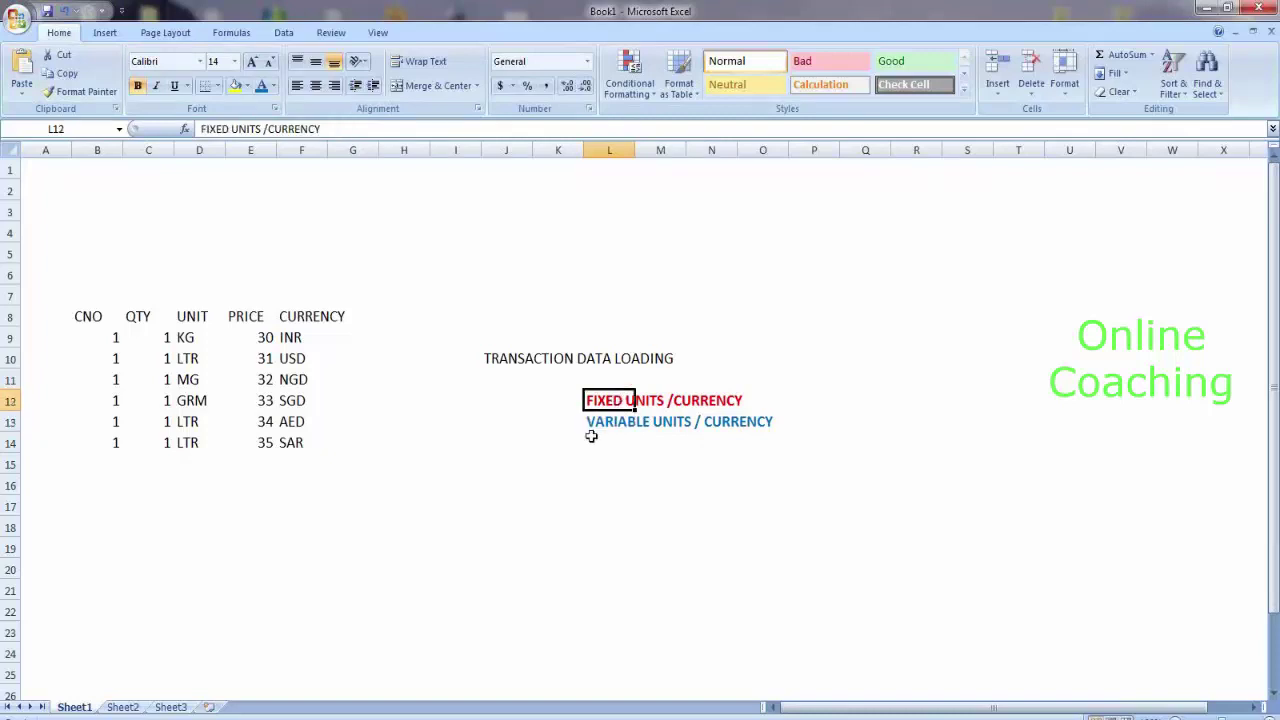
pyautogui.click(594, 424)
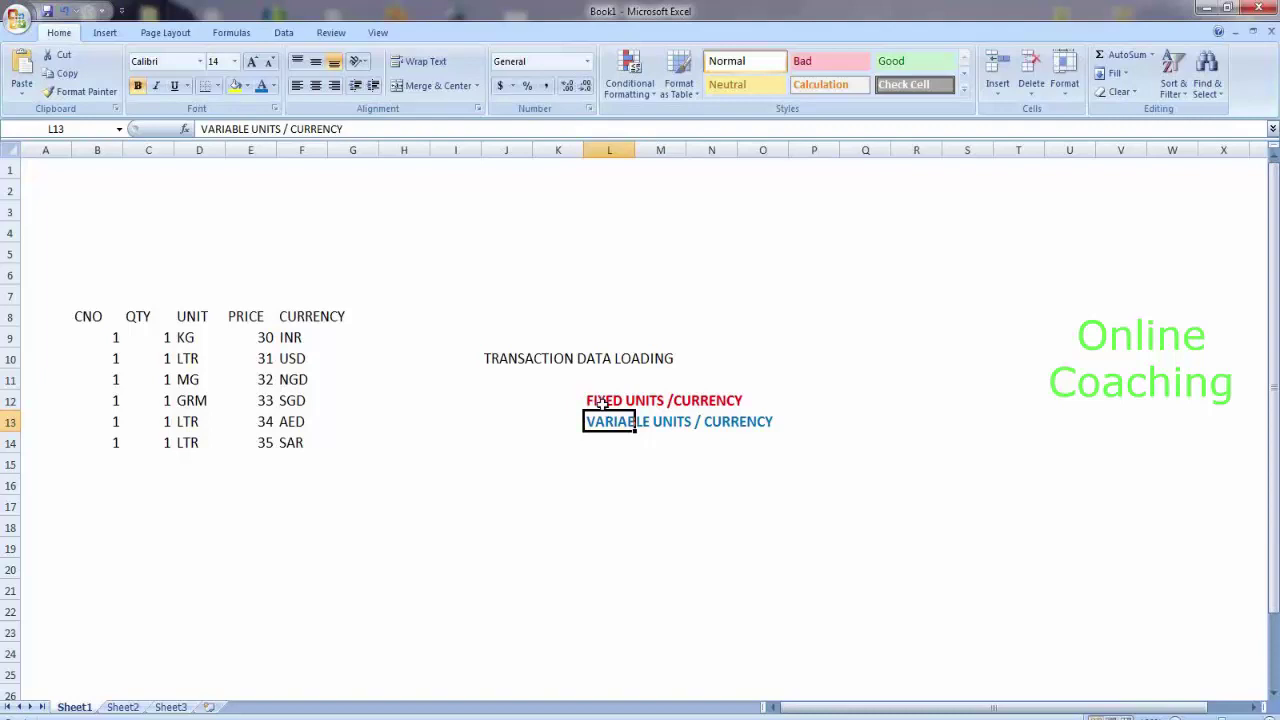
pyautogui.click(601, 402)
pyautogui.click(608, 423)
pyautogui.click(614, 402)
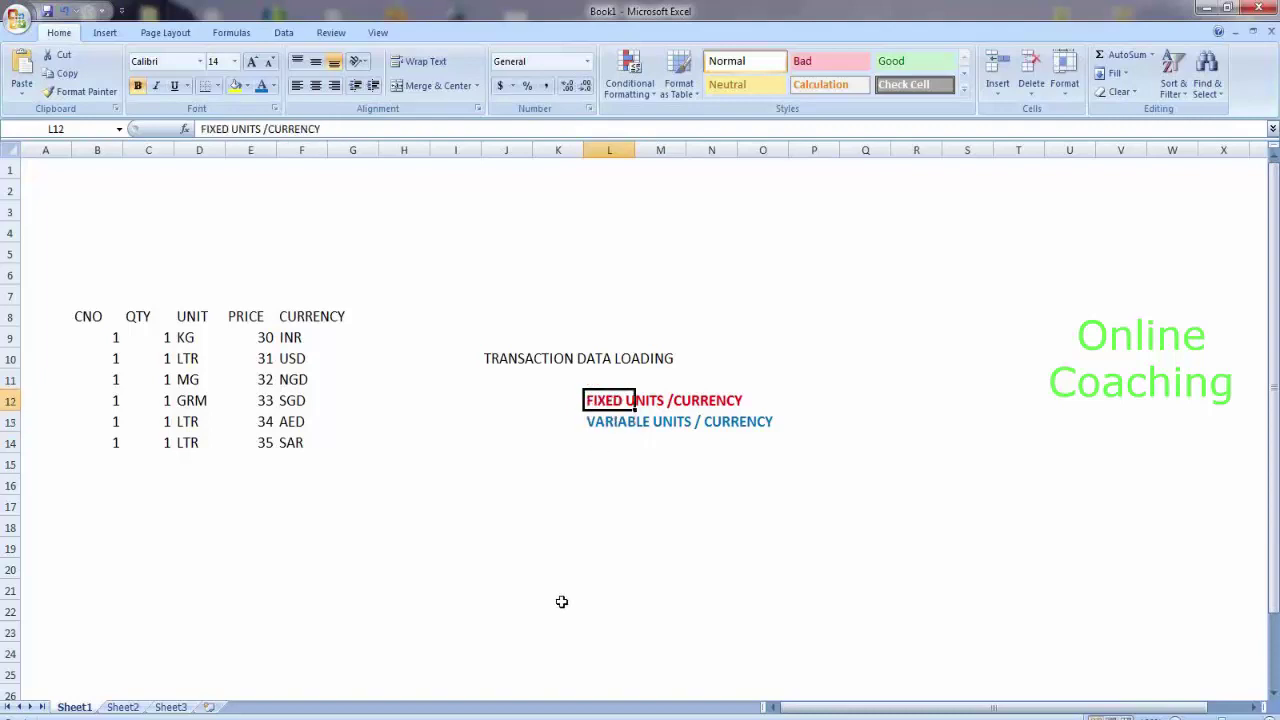
# Step: Connect to the recent remote desktop server, entering the account password and accepting the certificate warning
pyautogui.press('super')
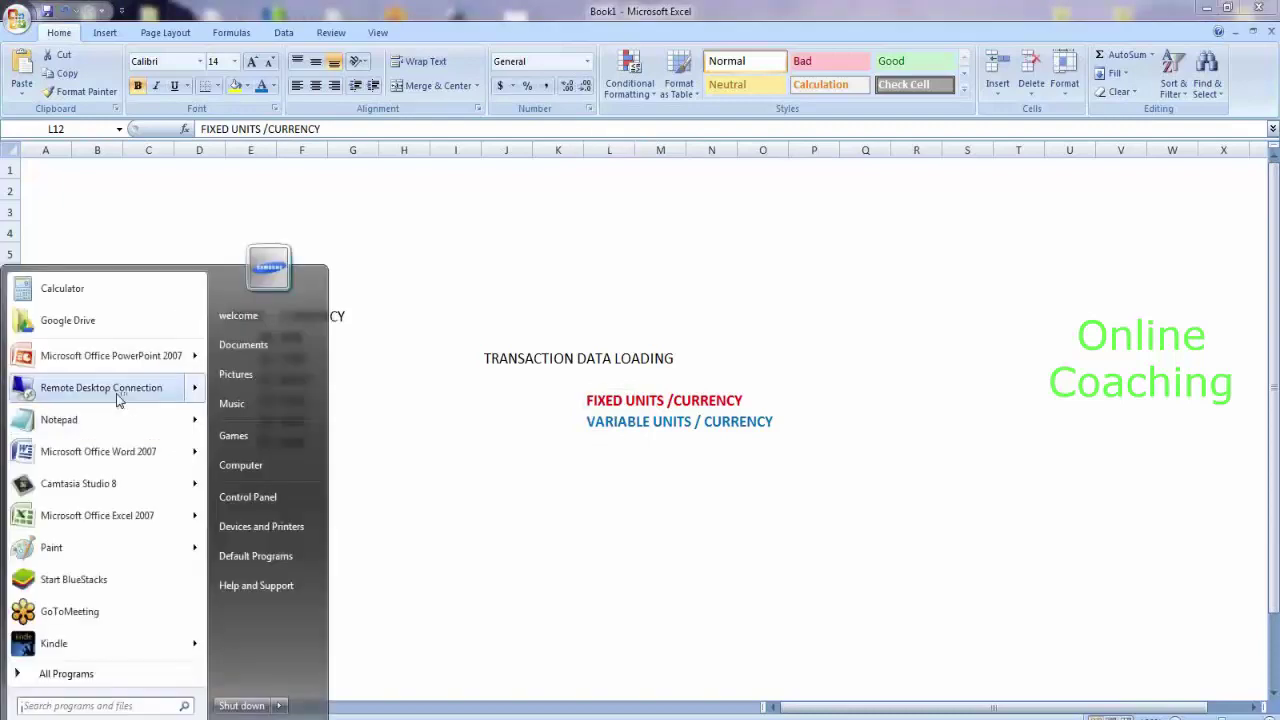
pyautogui.moveTo(118, 388)
pyautogui.click(297, 300)
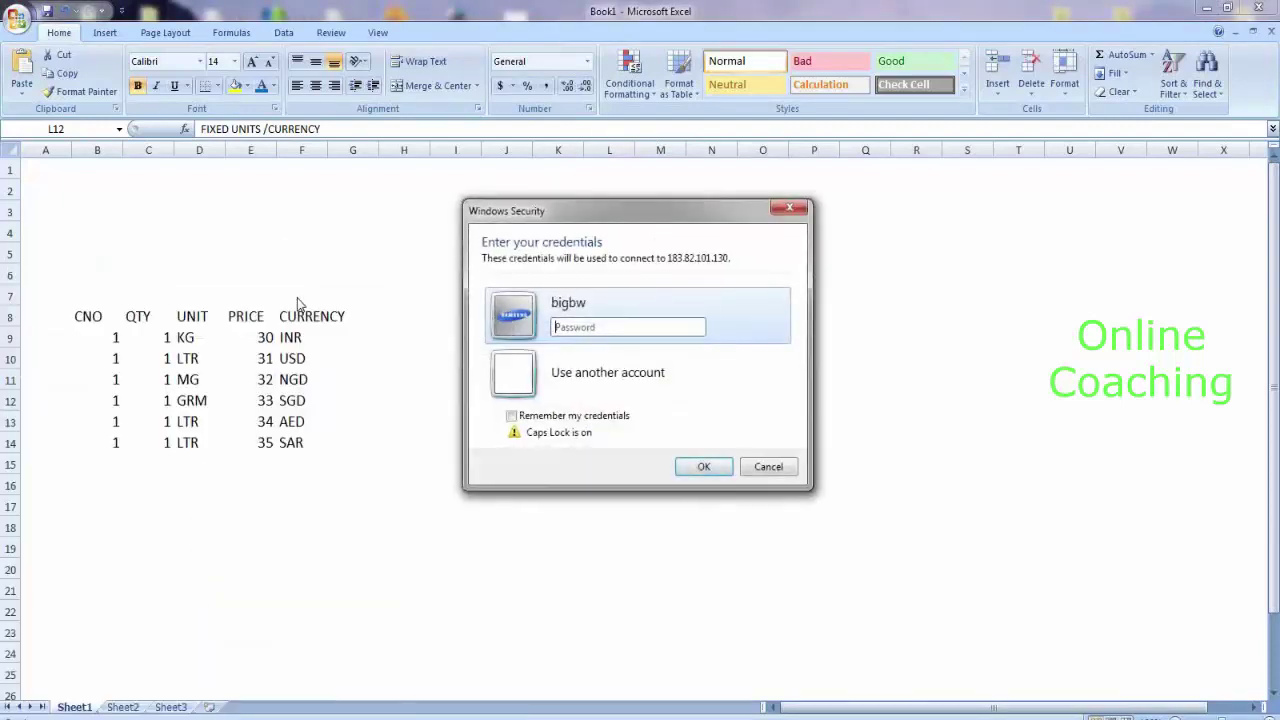
pyautogui.write('***')
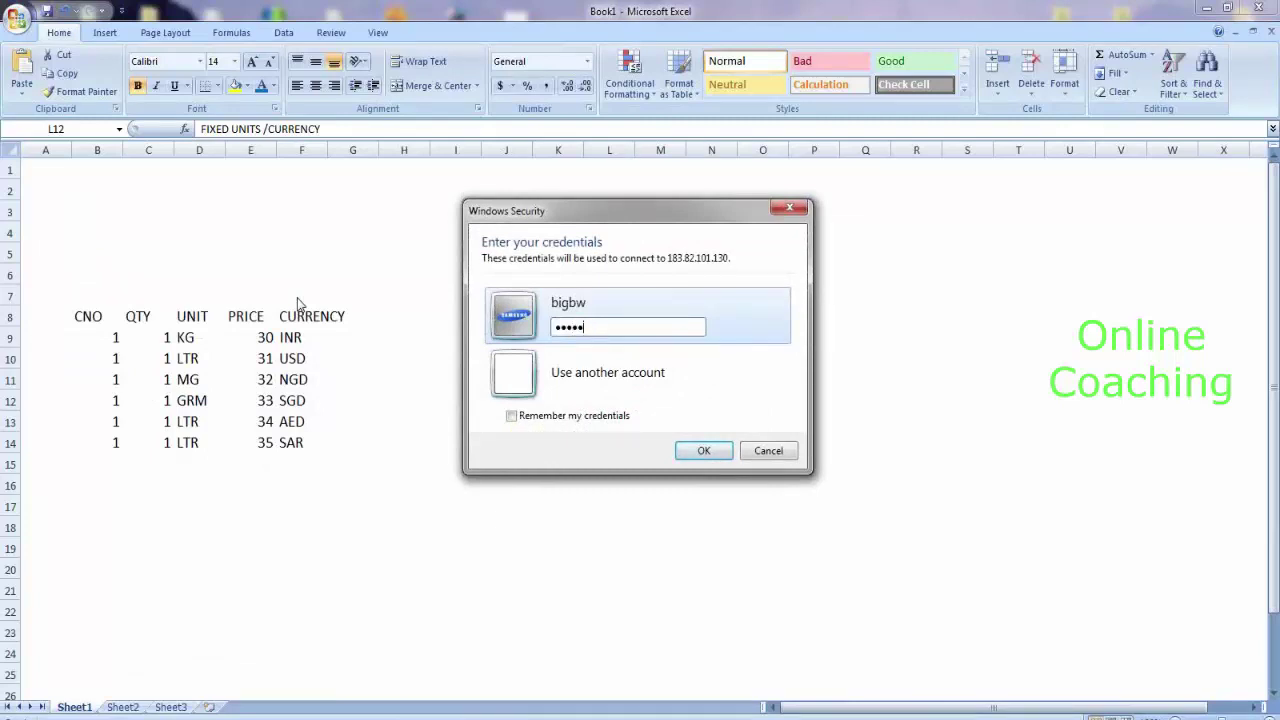
pyautogui.write('******')
pyautogui.press('Return')
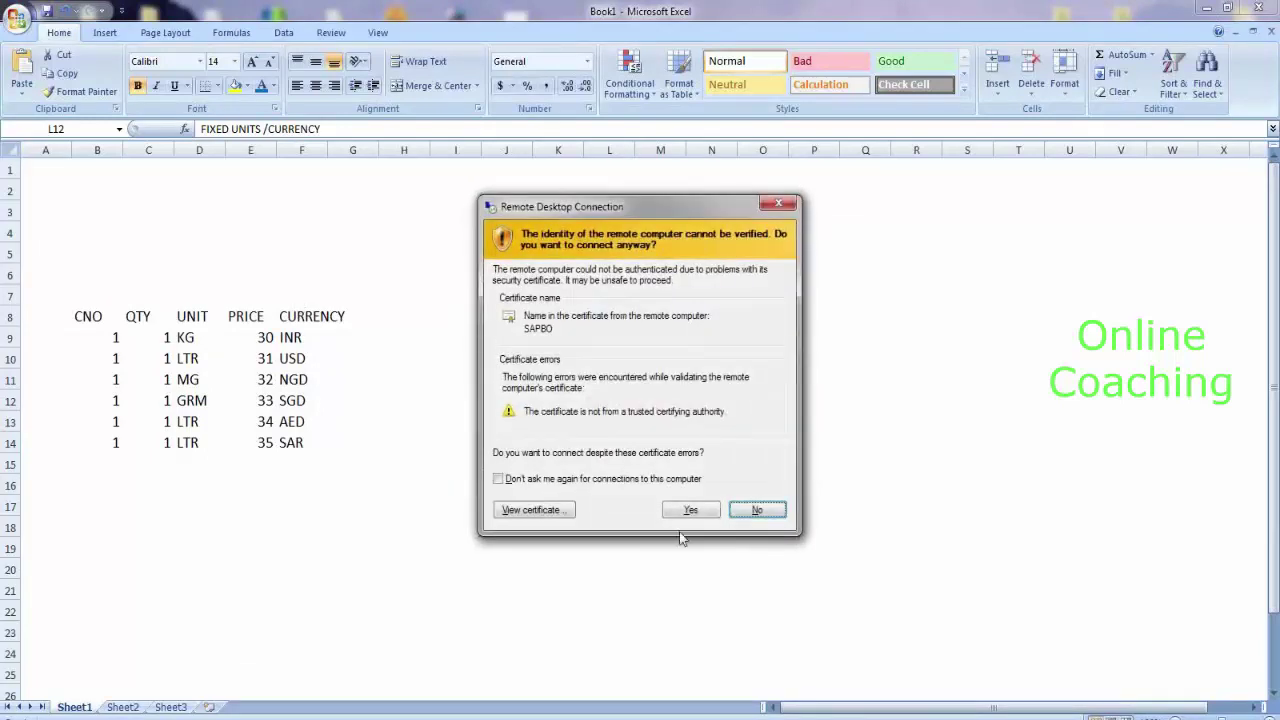
pyautogui.click(680, 512)
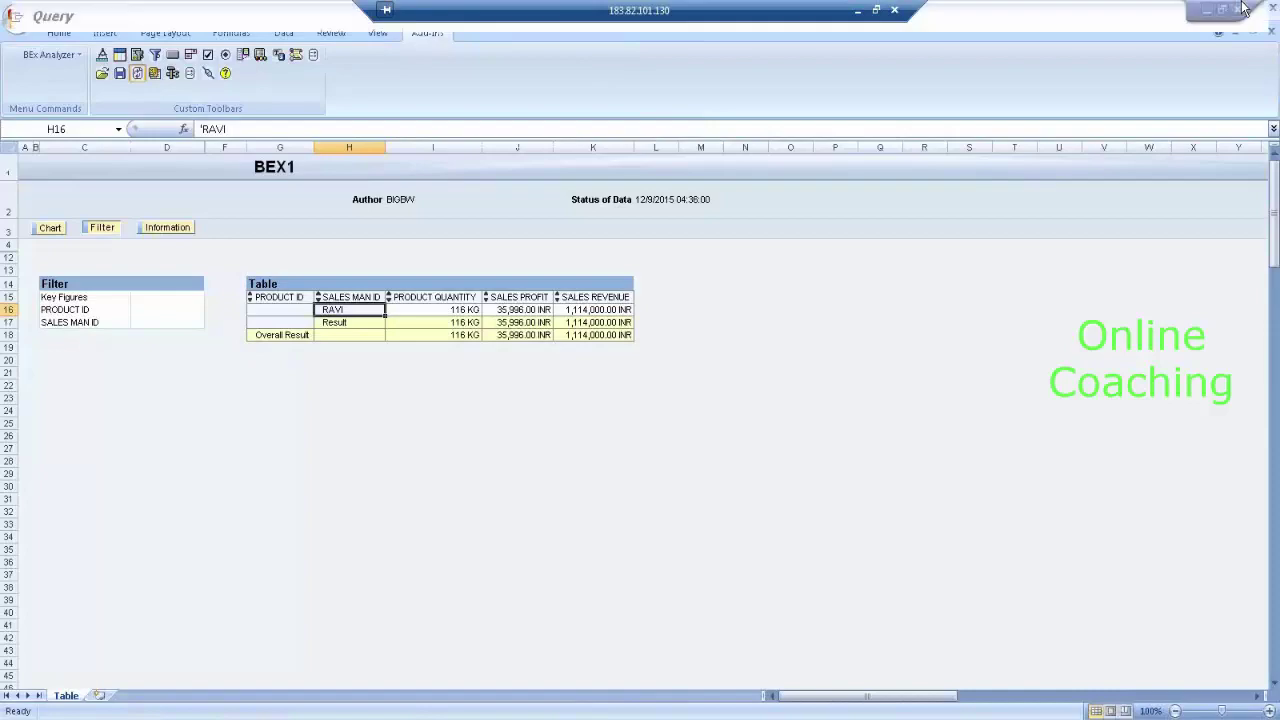
# Step: Close the BEx Analyzer workbook and the SAP Query window, logging off the open session
pyautogui.click(1243, 9)
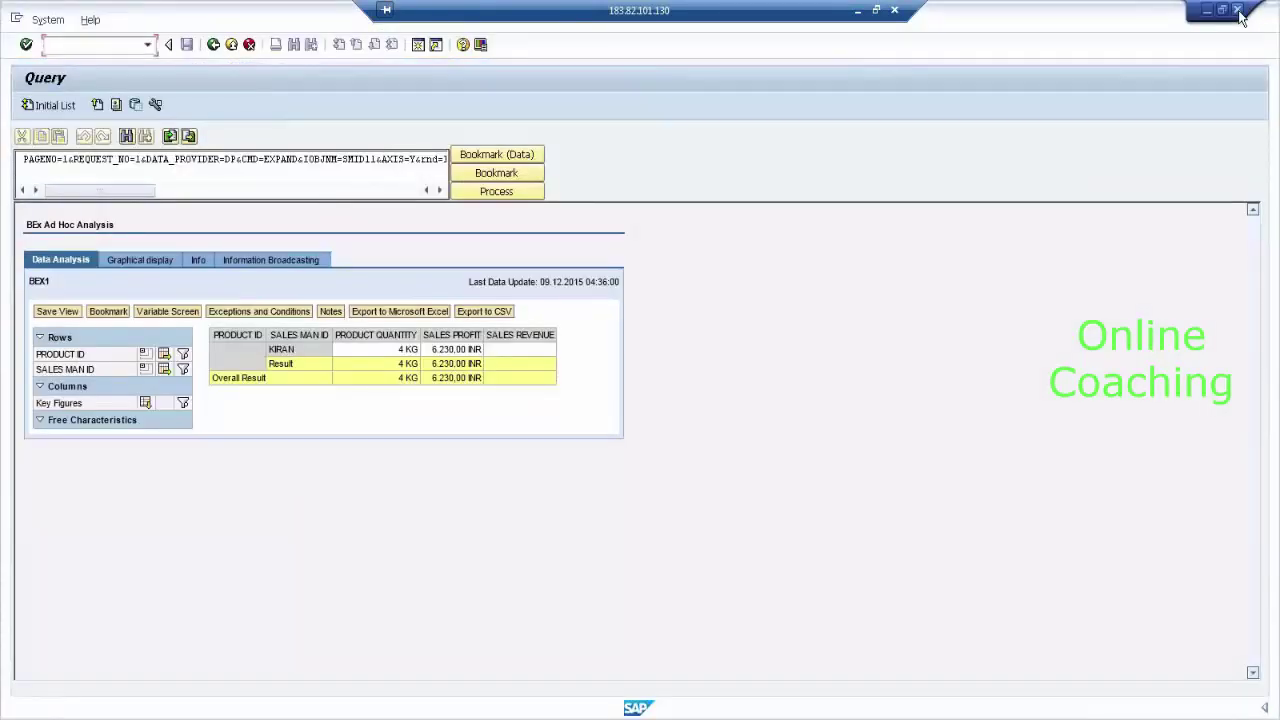
pyautogui.click(1238, 9)
pyautogui.press('Left')
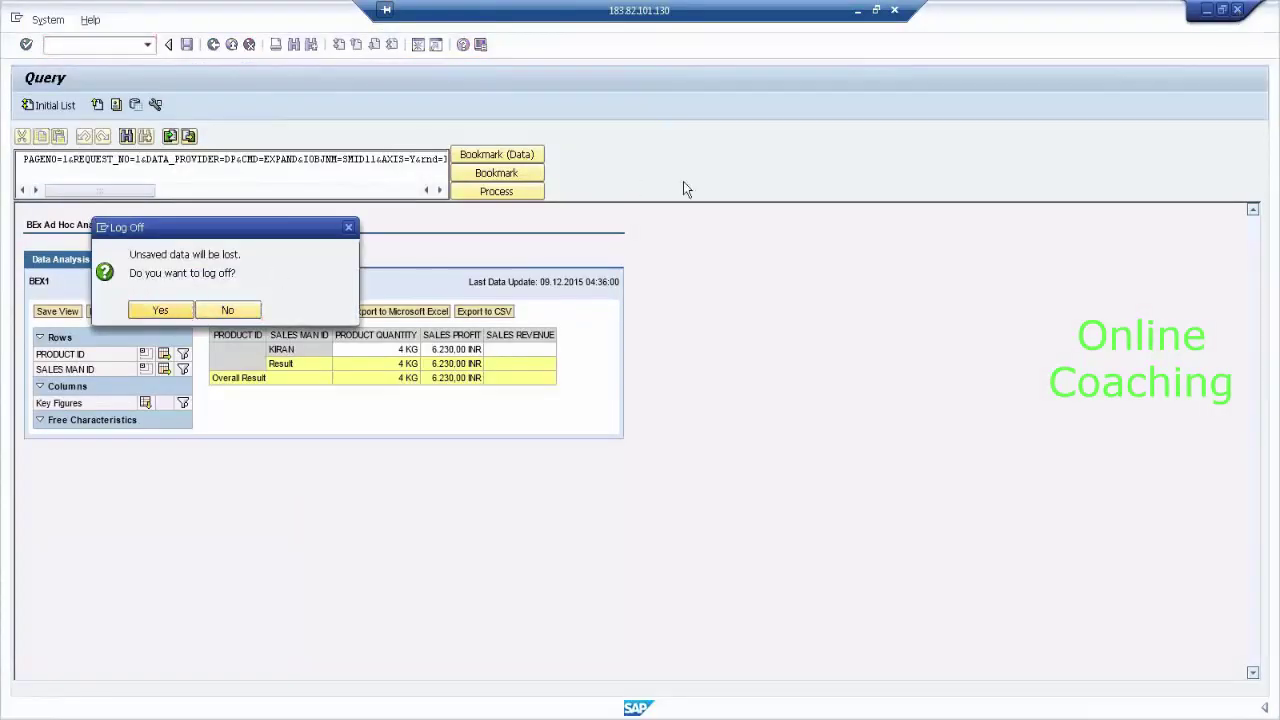
pyautogui.press('Return')
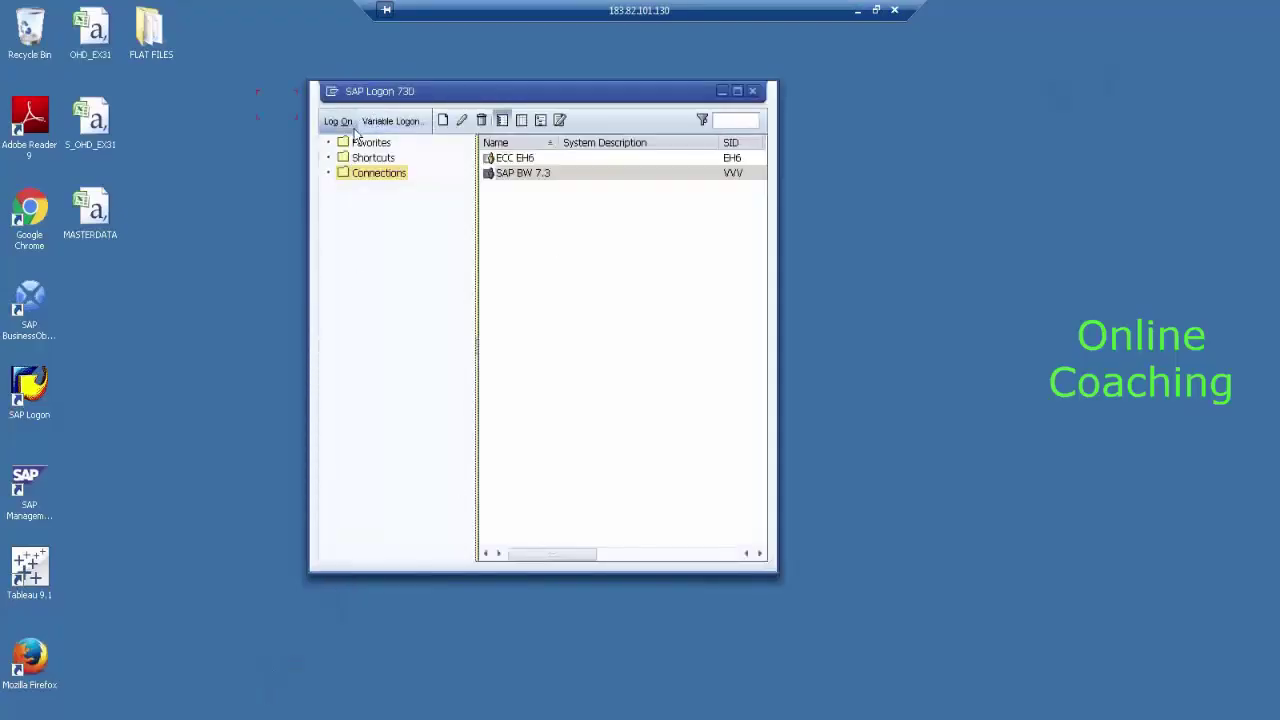
# Step: Log on to the SAP BW 7.3 system in client 001 with the user name and password, and dismiss the licence notice
pyautogui.press('Return')
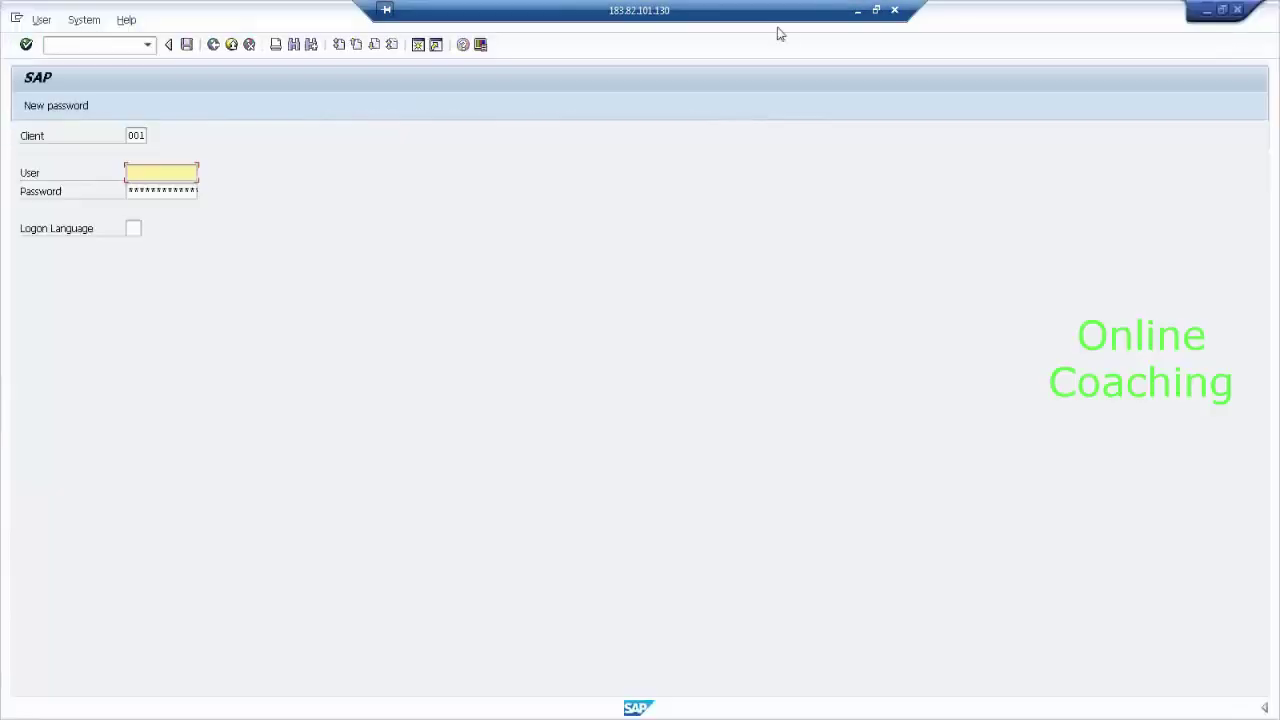
pyautogui.click(171, 170)
pyautogui.write('b')
pyautogui.click(174, 190)
pyautogui.click(176, 191)
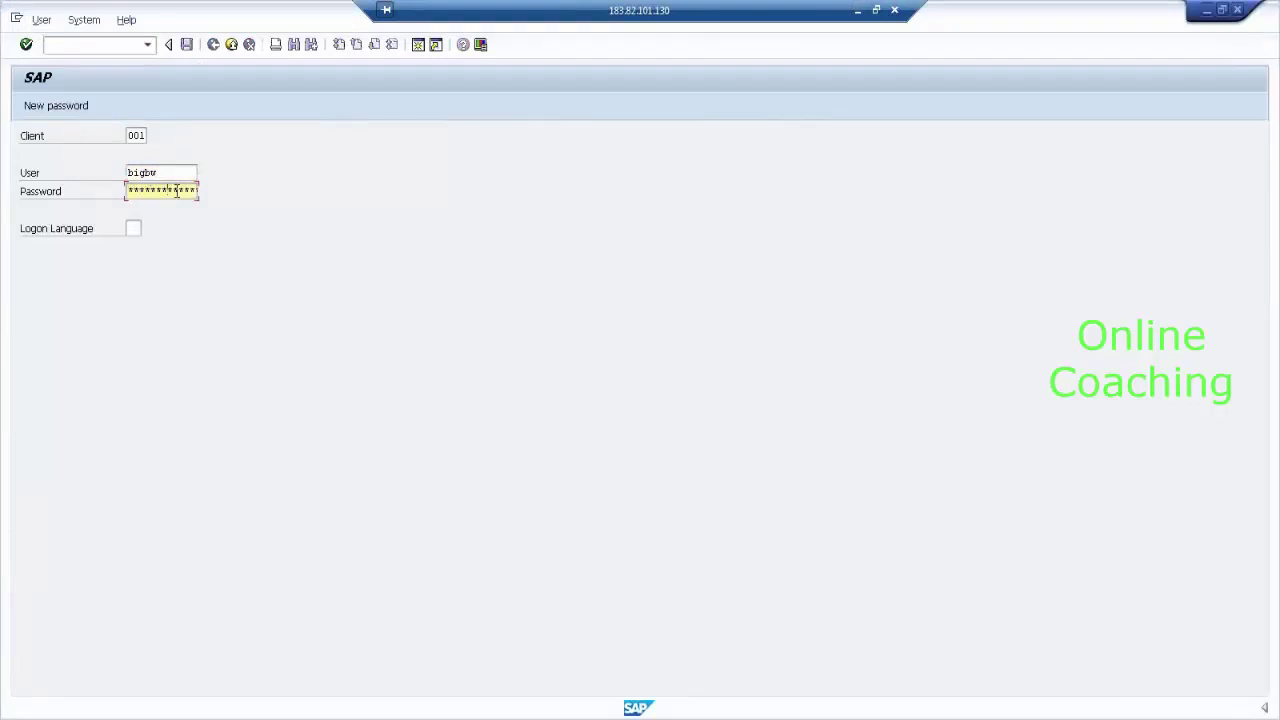
pyautogui.press('Return')
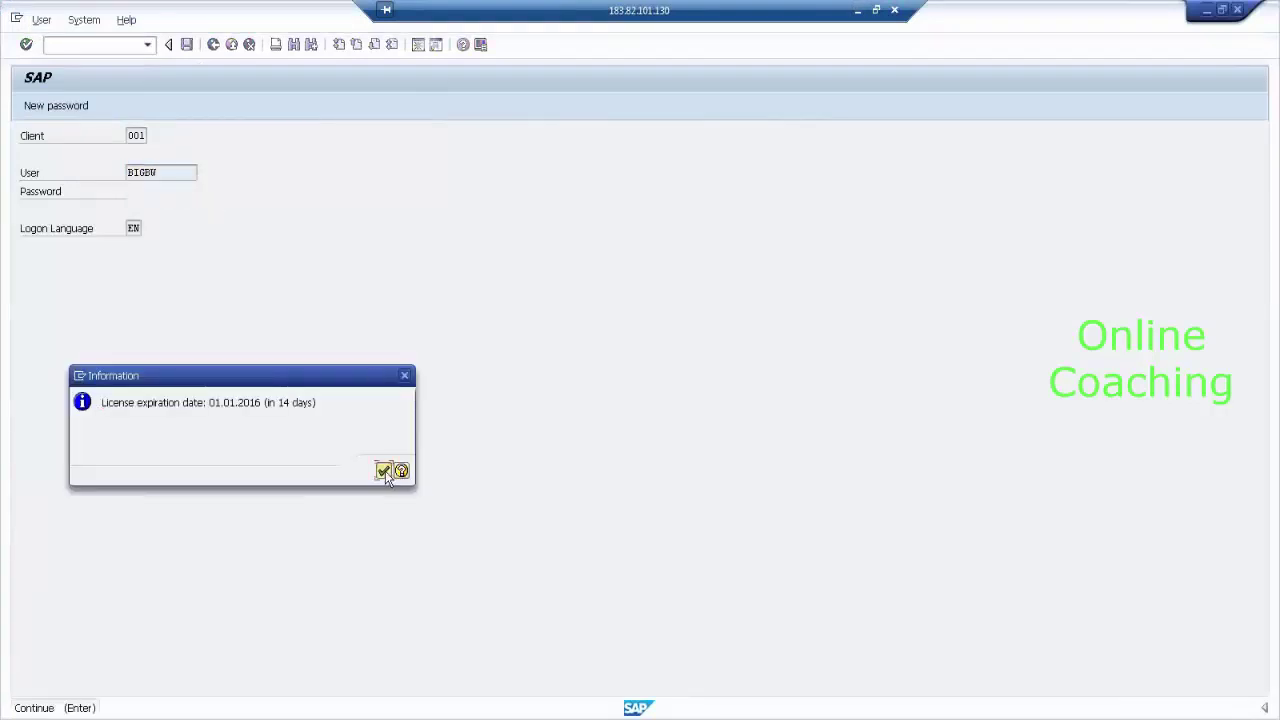
pyautogui.click(384, 471)
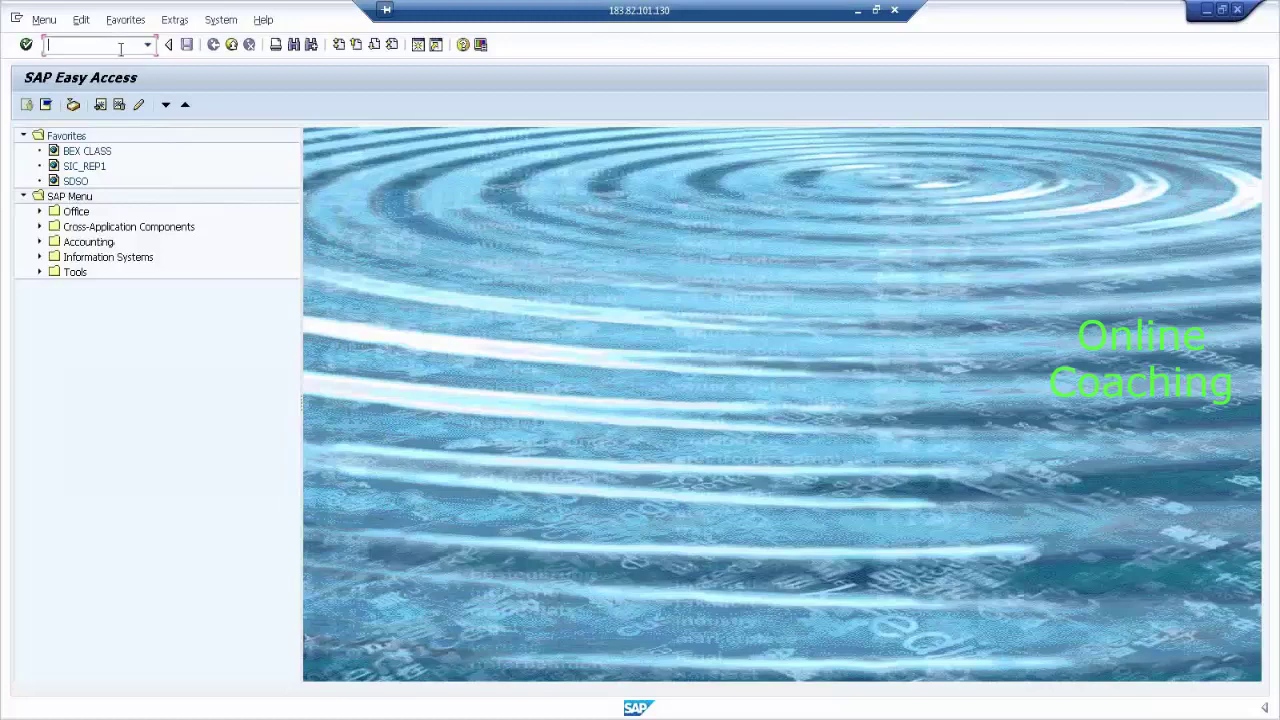
# Step: Open the Data Warehousing Workbench modeling area at the source systems tree
pyautogui.write('RSA1S')
pyautogui.press('Return')
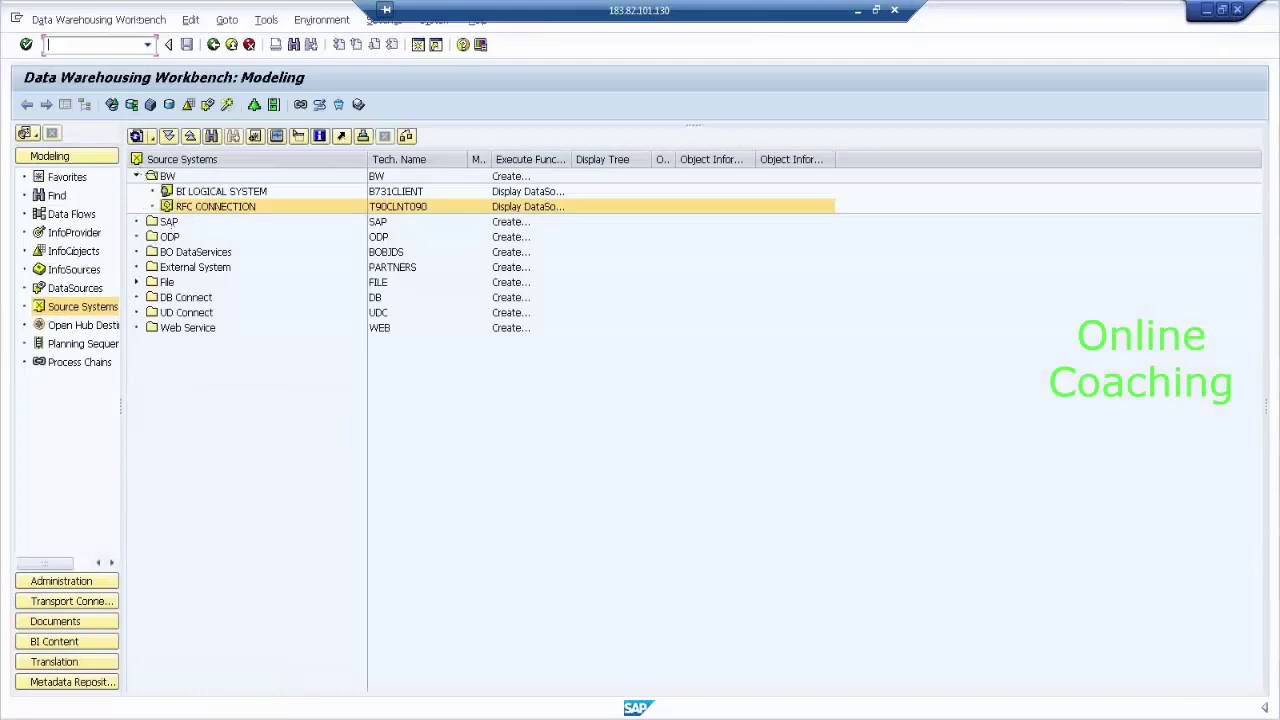
pyautogui.click(866, 9)
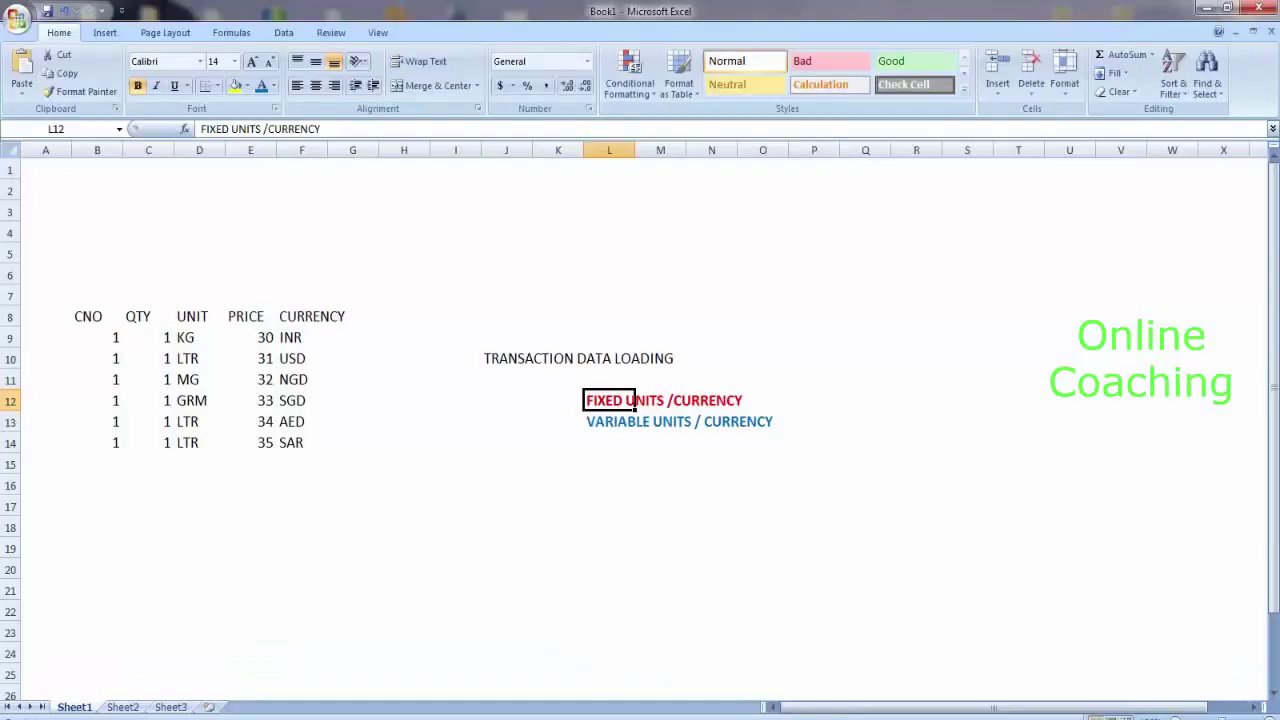
pyautogui.click(414, 700)
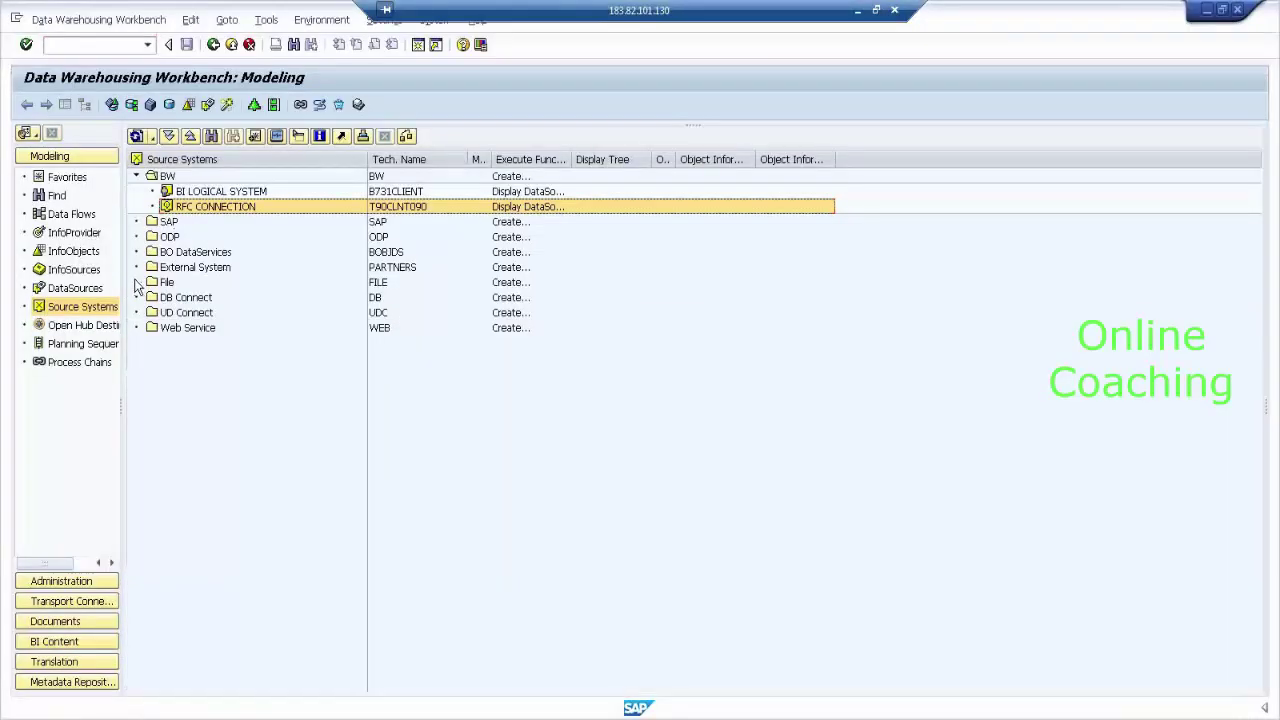
# Step: Expand the File source systems and check the connection of FLAT FILE SOURCE SYSTEM (PC_SRI)
pyautogui.click(137, 282)
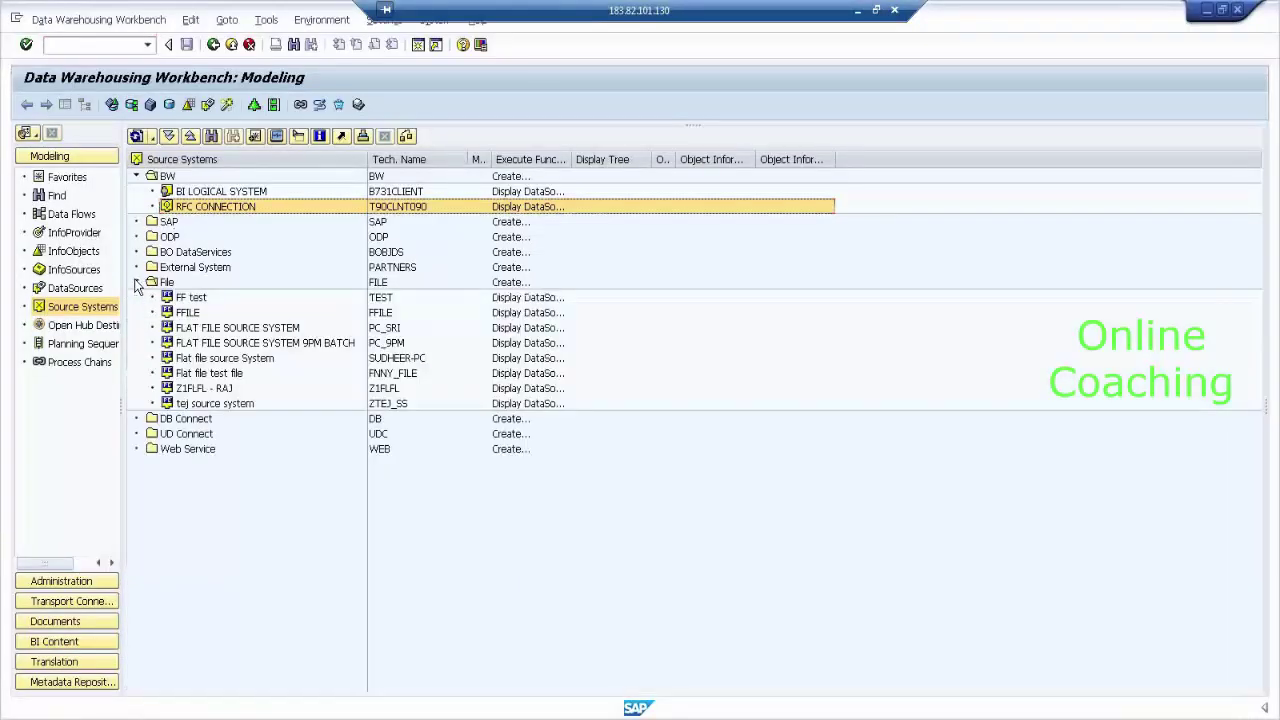
pyautogui.click(273, 331)
pyautogui.rightClick(273, 331)
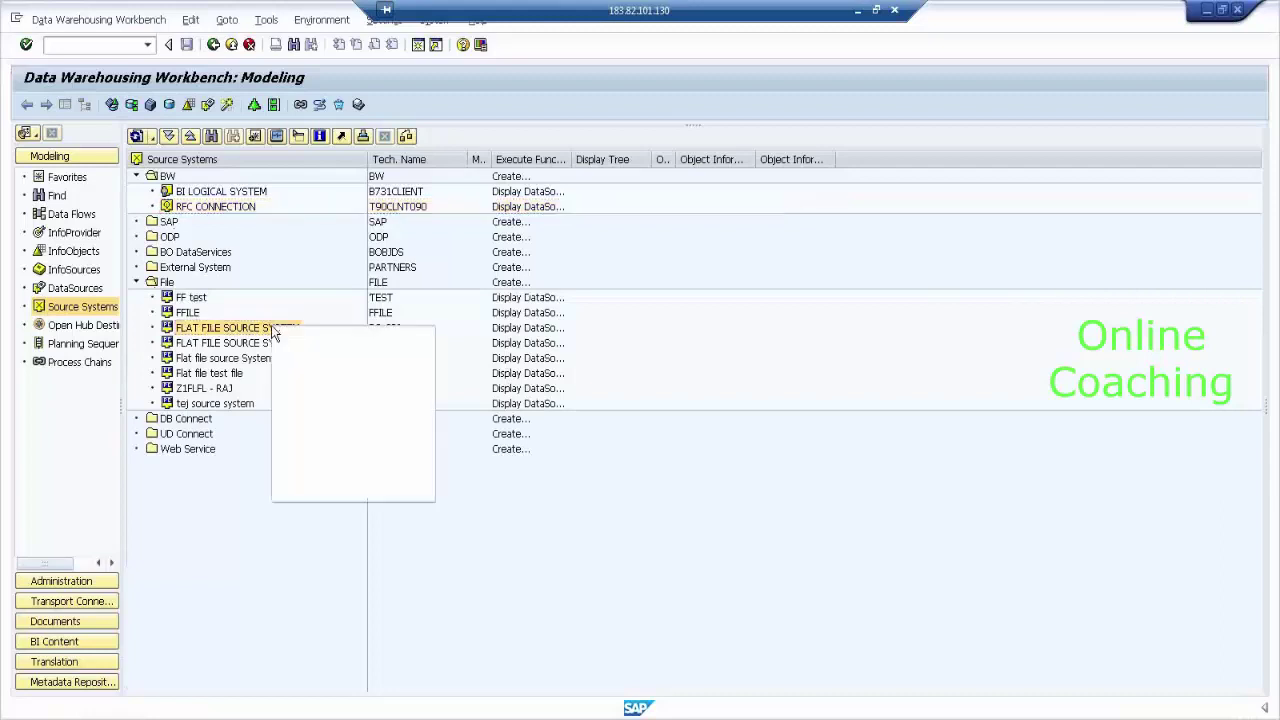
pyautogui.click(320, 413)
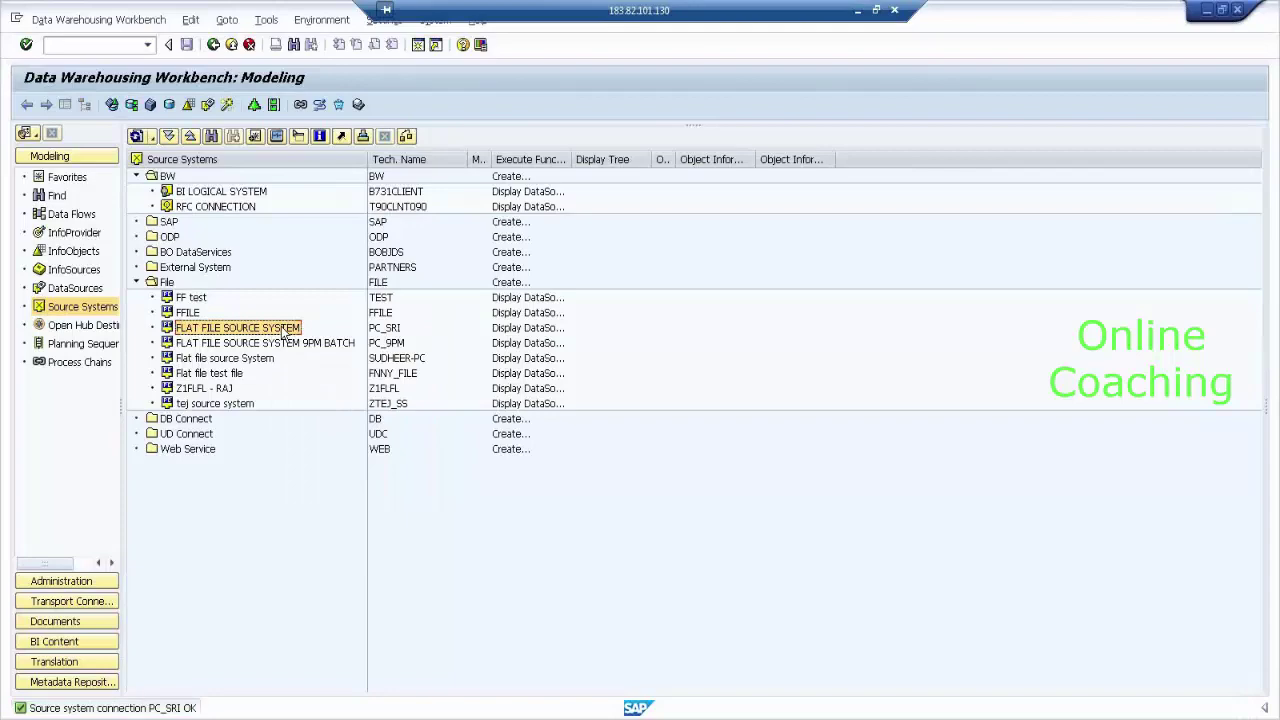
# Step: Switch to the InfoObjects tree, collapse INFOARE FOR 8AM BATCH and examine the catalogs under Infoarea for 9 PM class
pyautogui.click(78, 253)
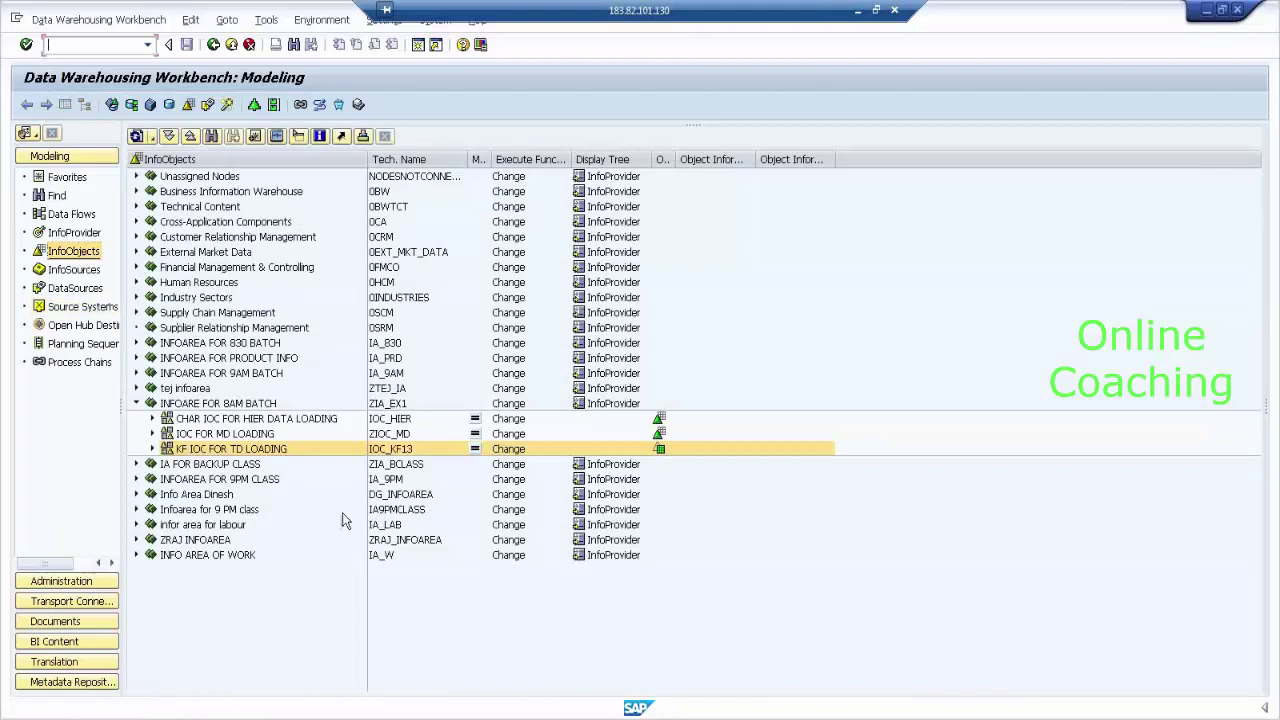
pyautogui.click(136, 403)
pyautogui.click(137, 464)
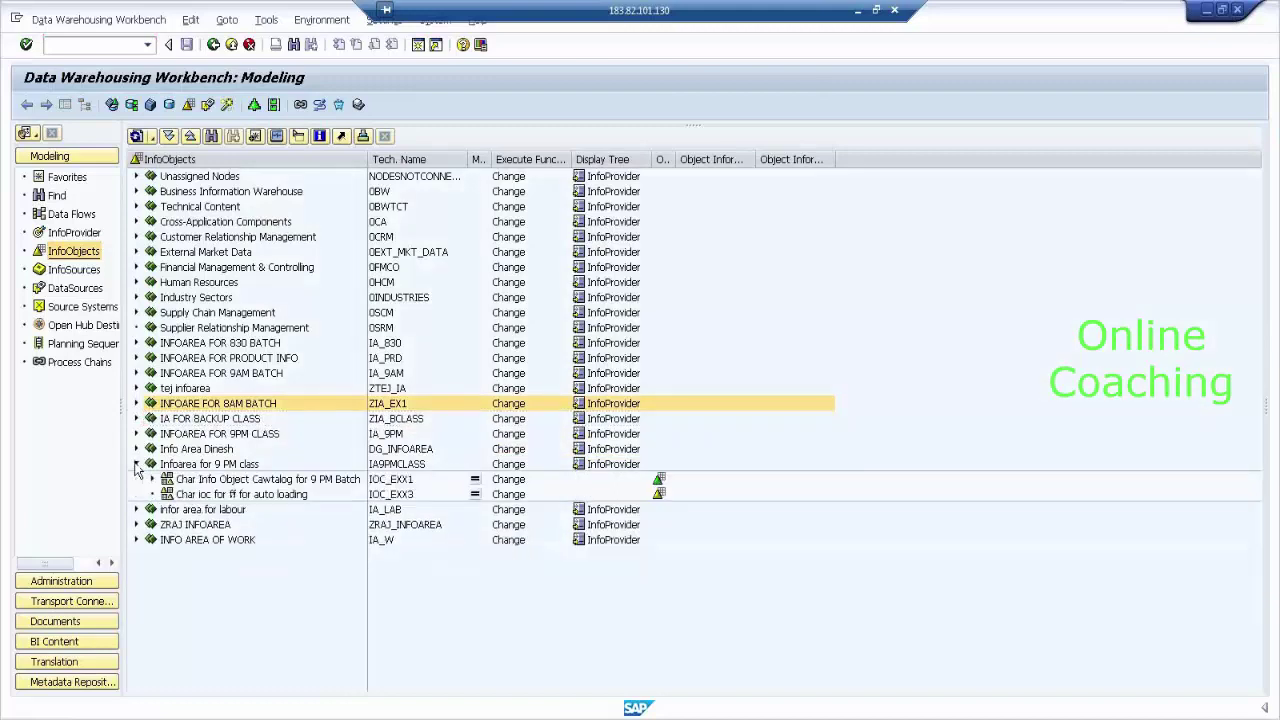
pyautogui.click(300, 496)
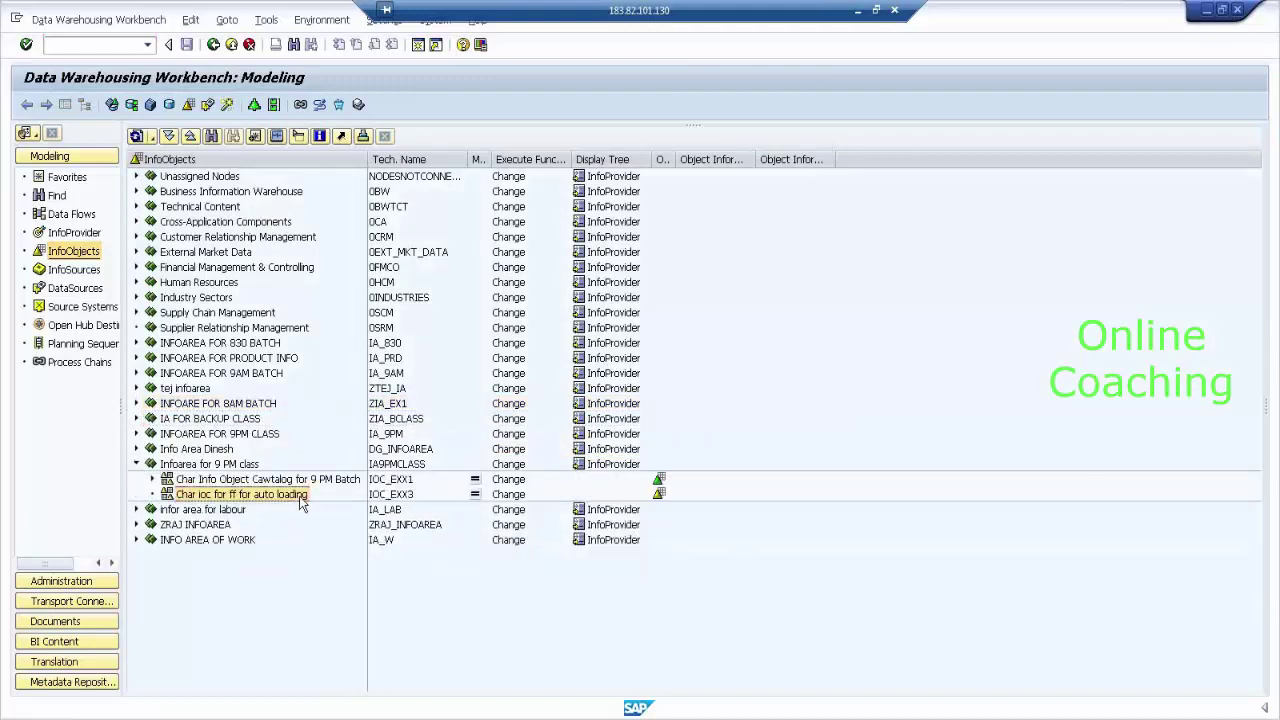
pyautogui.click(137, 464)
pyautogui.click(137, 464)
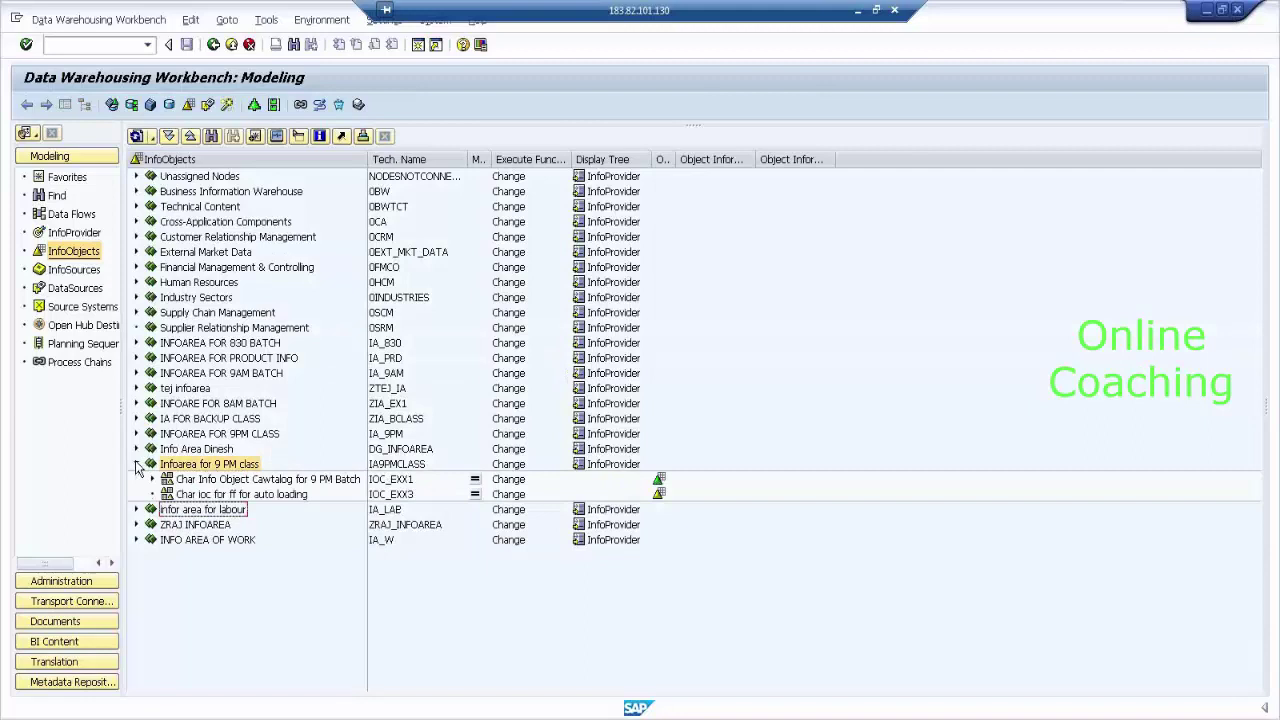
pyautogui.click(137, 464)
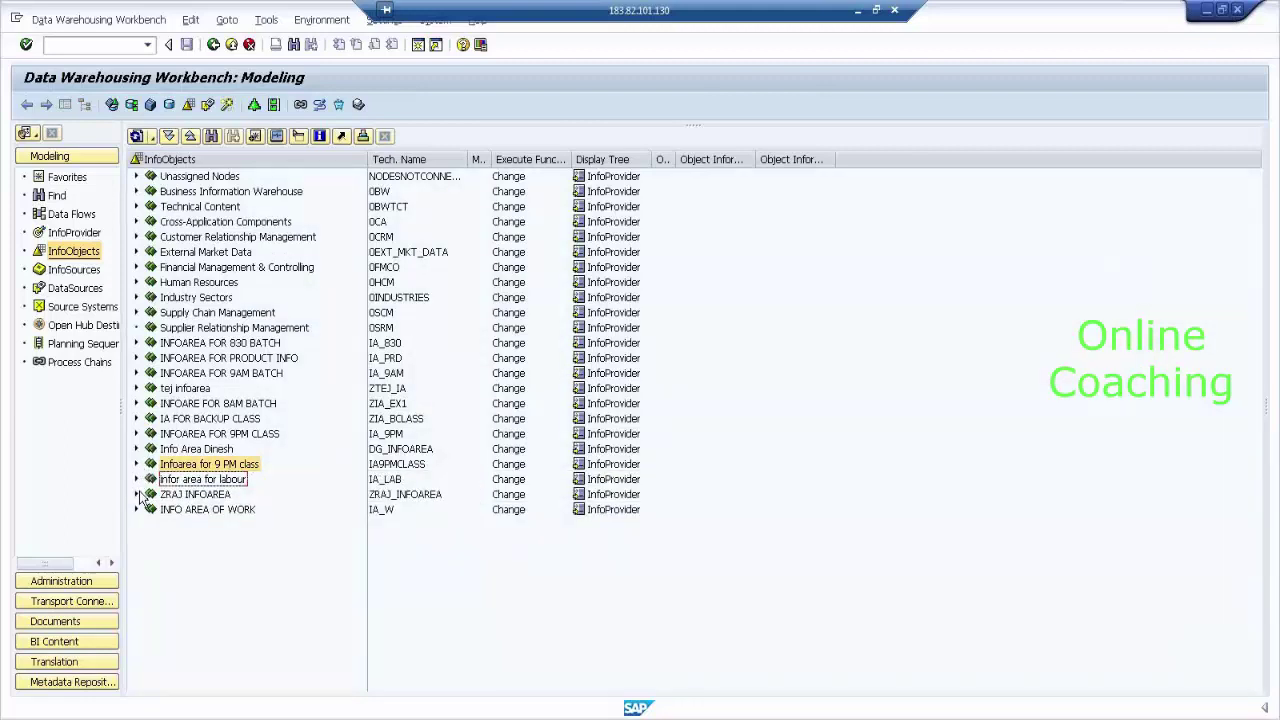
# Step: Examine the InfoObject catalogs under INFOAREA FOR 9AM BATCH and INFOAREA FOR 830 BATCH, collapsing both infoareas again
pyautogui.click(137, 373)
pyautogui.click(229, 390)
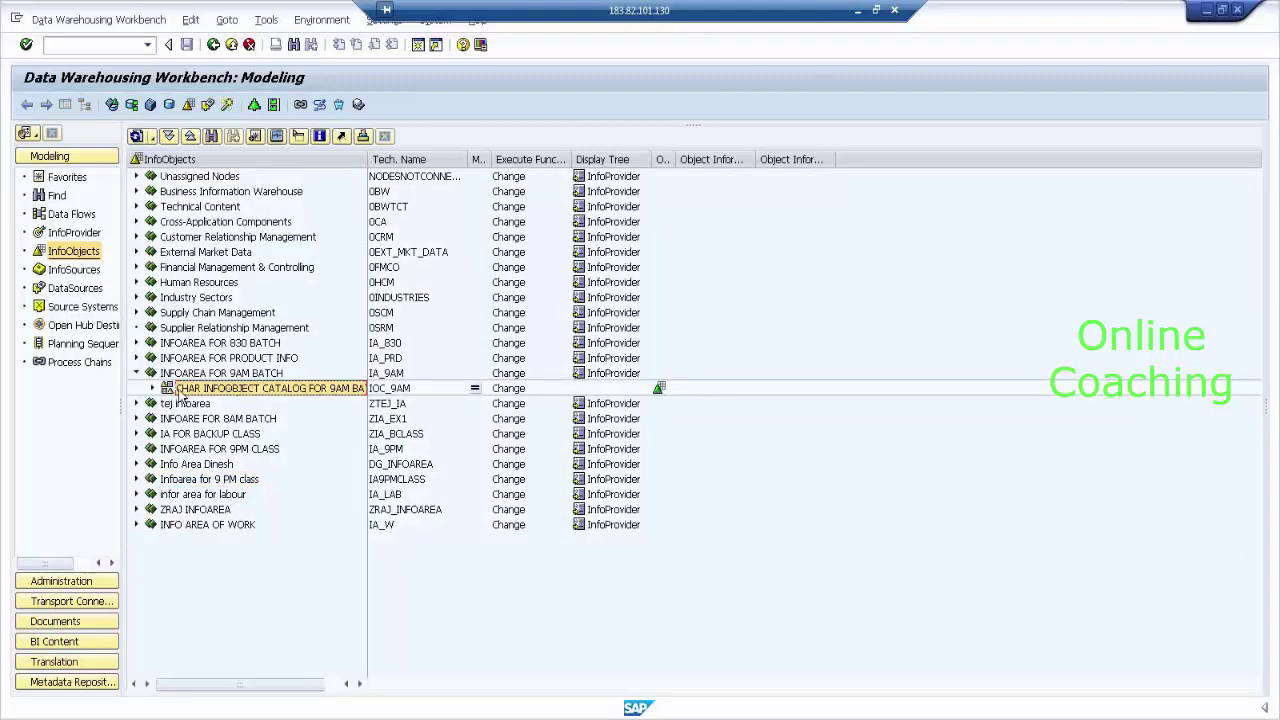
pyautogui.click(152, 388)
pyautogui.click(152, 388)
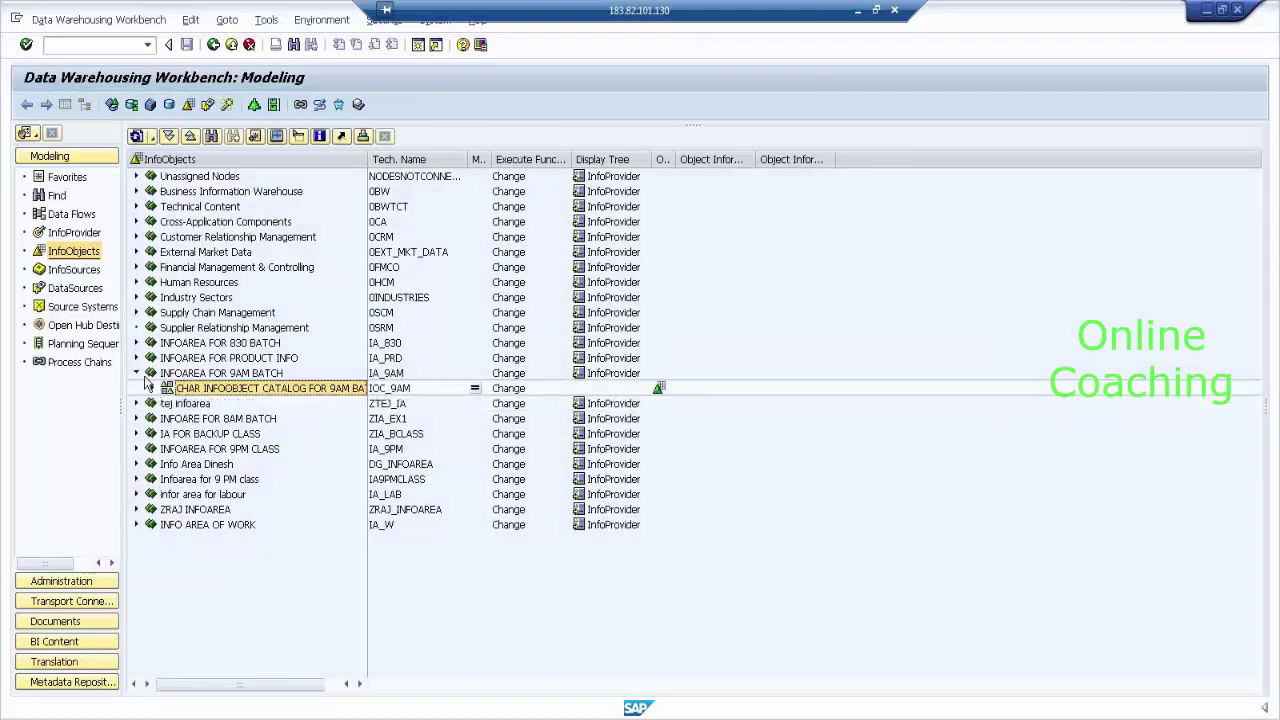
pyautogui.click(137, 373)
pyautogui.click(137, 343)
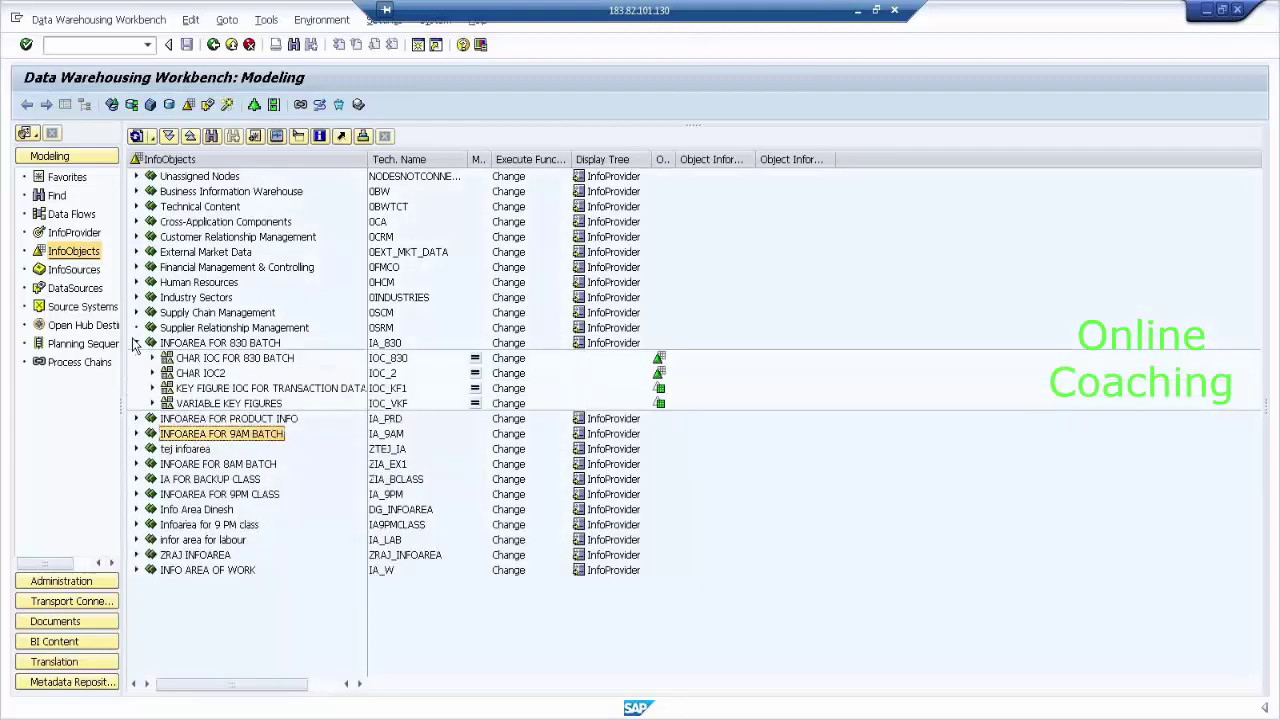
pyautogui.click(137, 343)
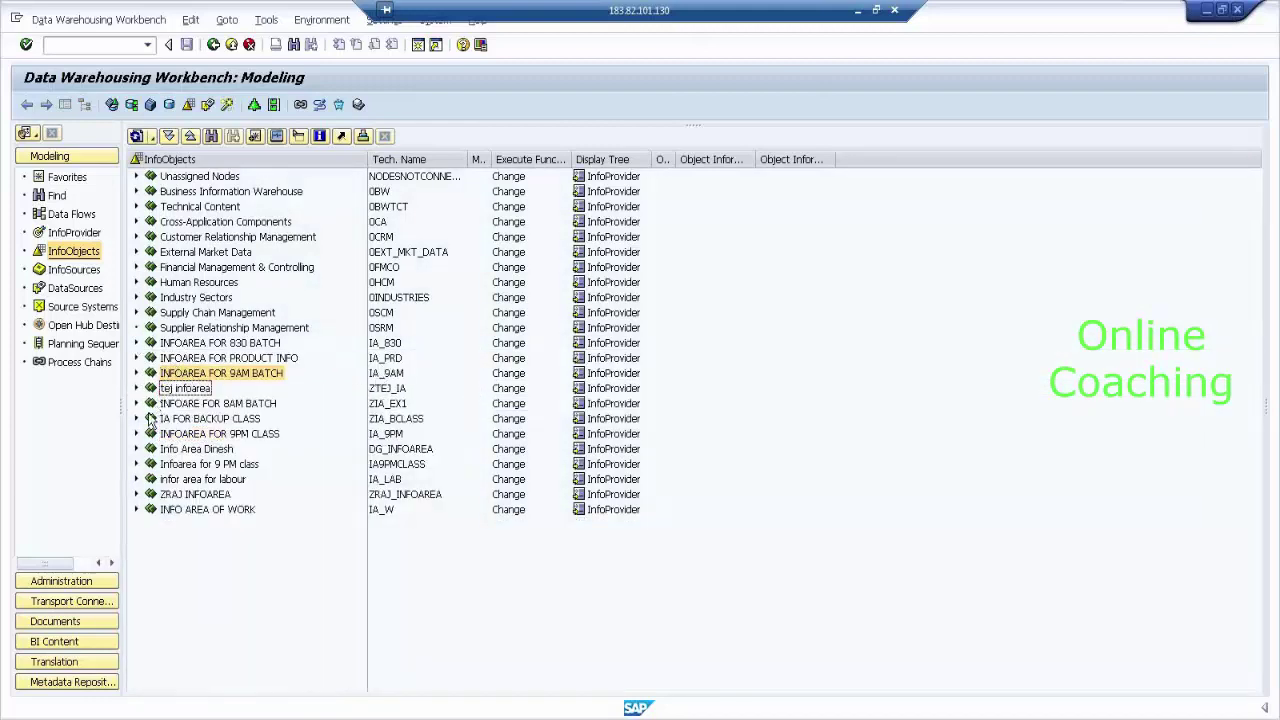
pyautogui.click(137, 343)
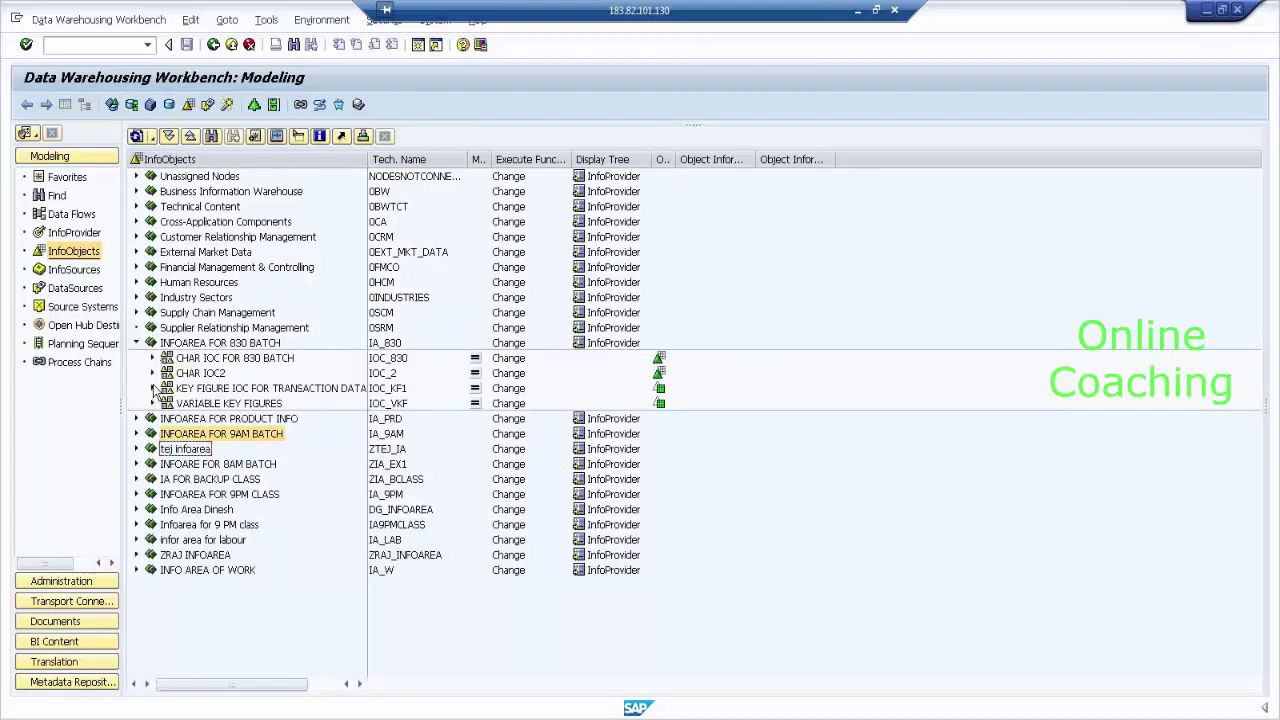
pyautogui.click(137, 343)
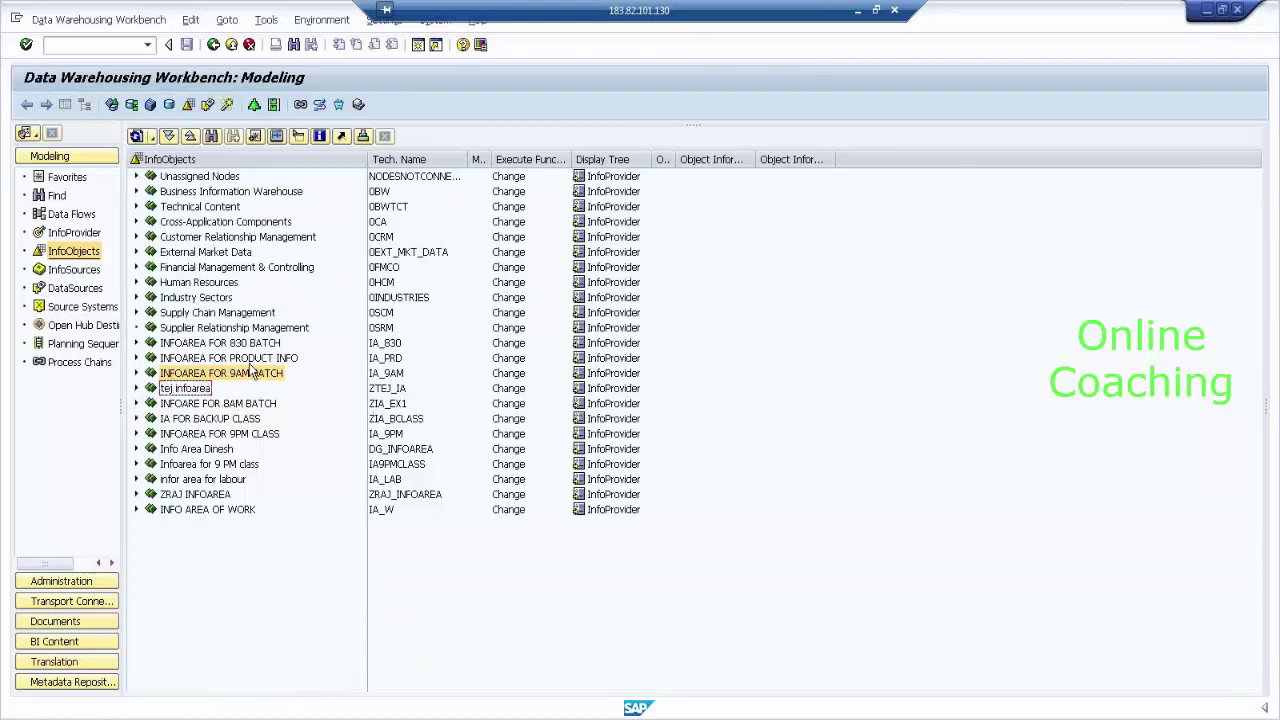
# Step: Expand INFOAREA FOR 9PM CLASS and examine the InfoObjects in its catalogs IOC_EX1 and IOC_EX2
pyautogui.click(230, 449)
pyautogui.click(170, 437)
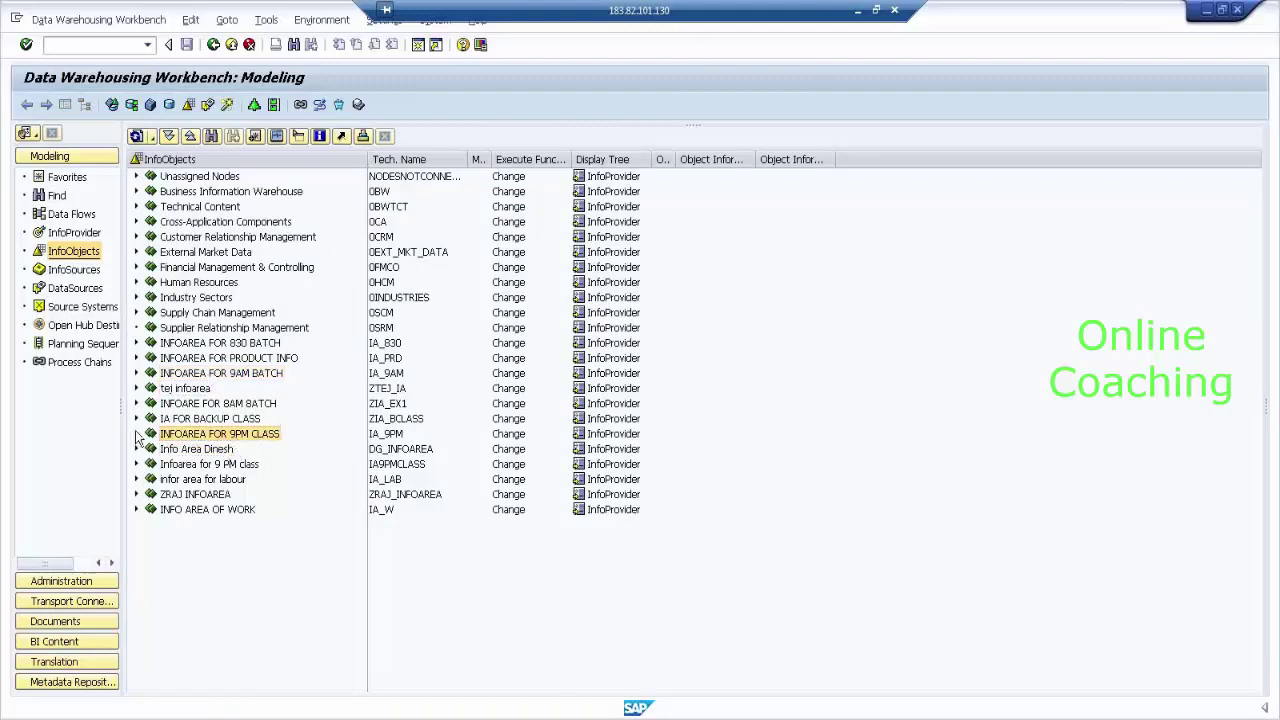
pyautogui.click(137, 434)
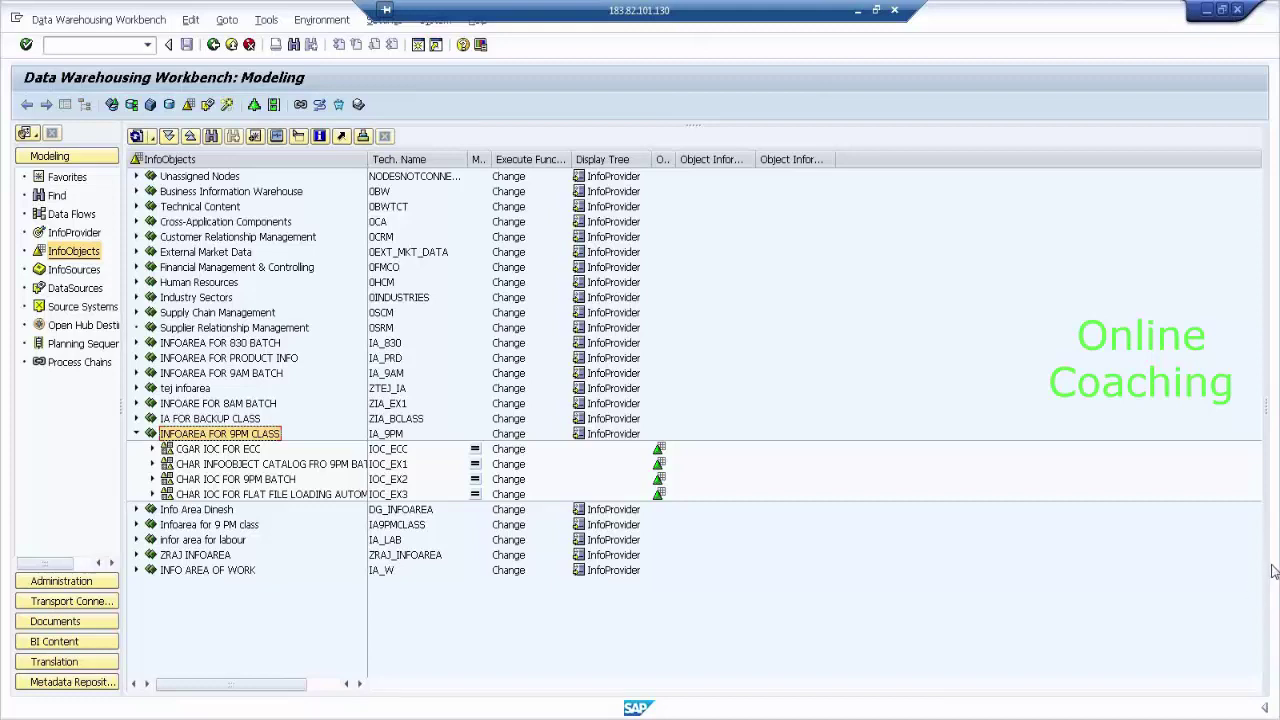
pyautogui.click(222, 449)
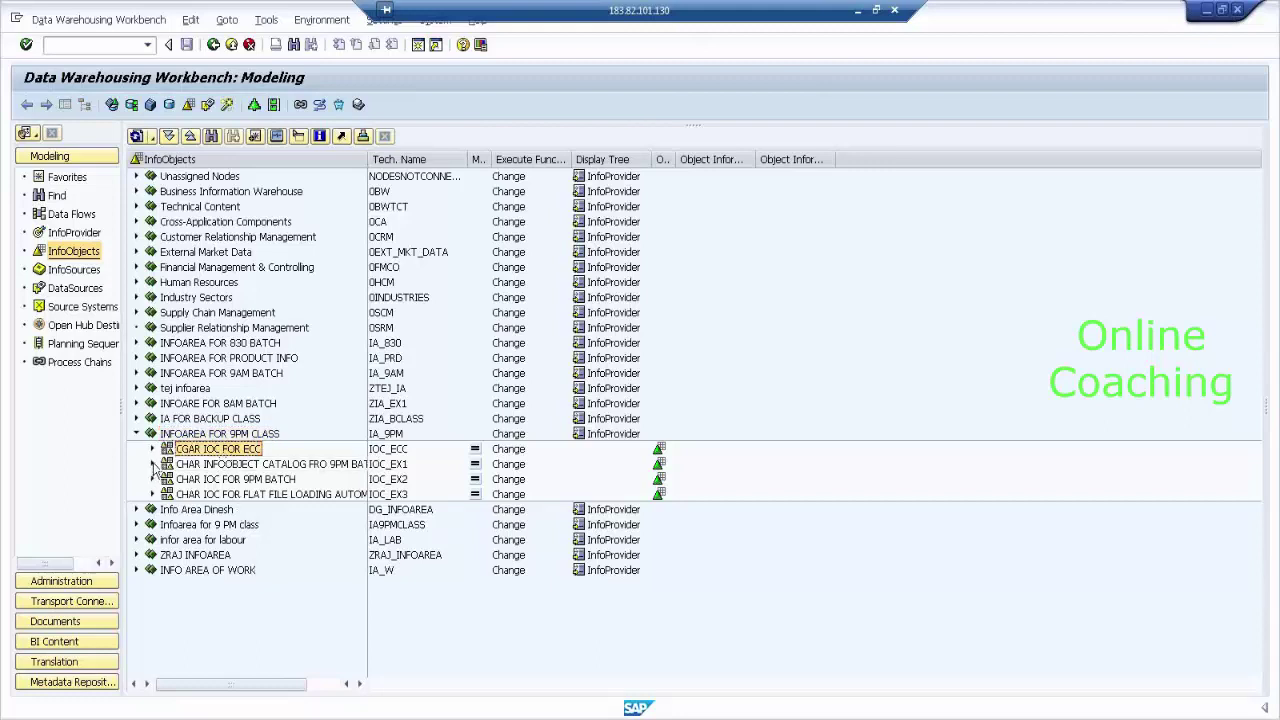
pyautogui.click(153, 464)
pyautogui.click(153, 464)
pyautogui.click(153, 479)
pyautogui.click(248, 525)
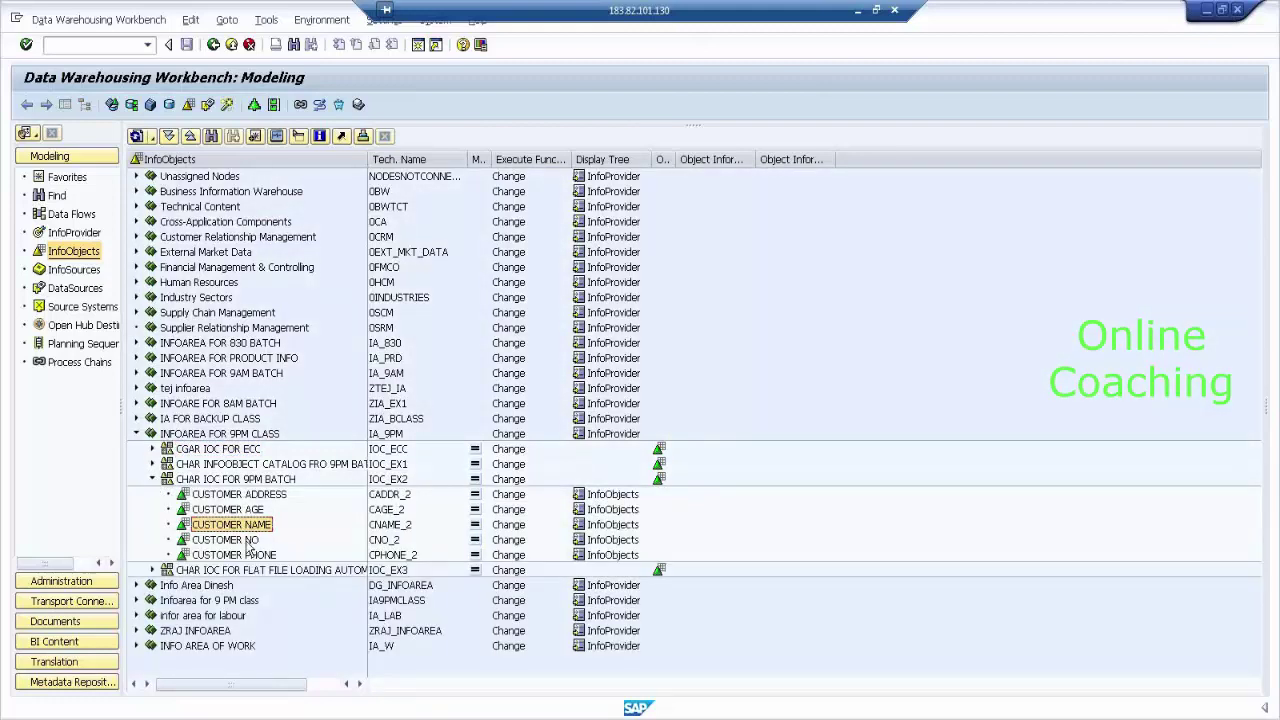
pyautogui.click(153, 479)
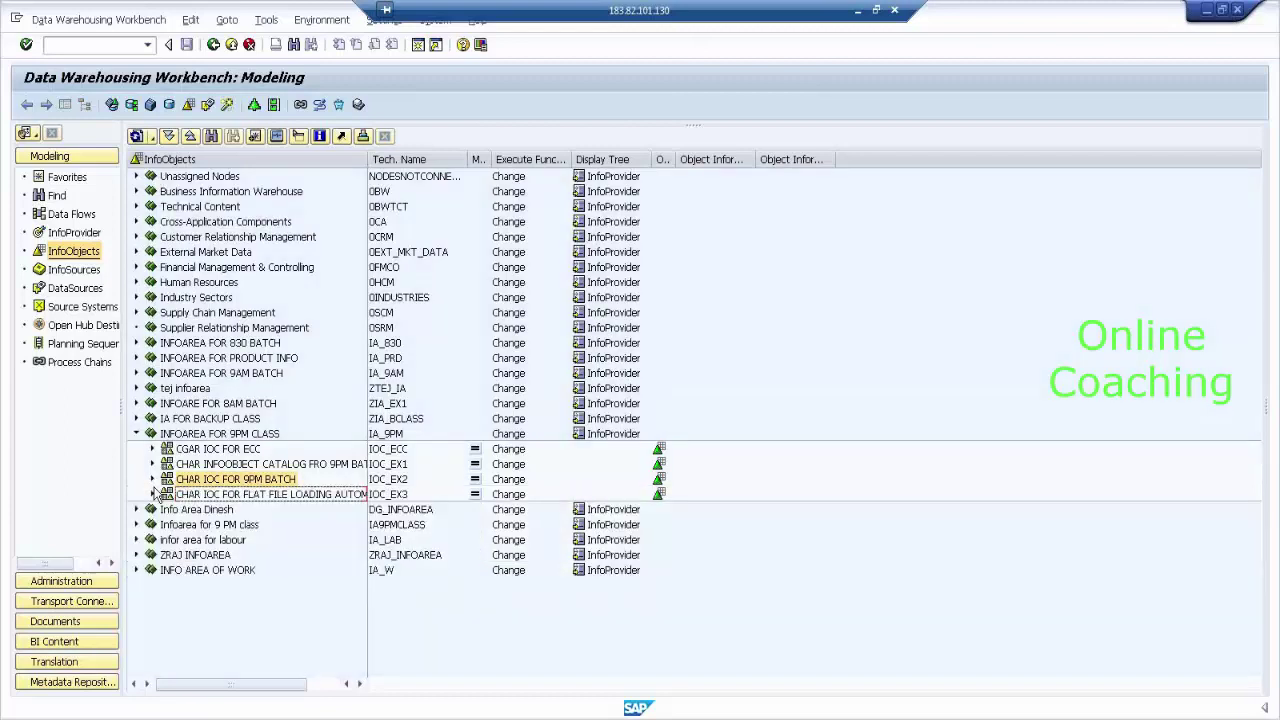
# Step: View the master data of SALES MAN ID from the flat file loading catalog IOC_EX3, then return and collapse the catalog
pyautogui.click(153, 494)
pyautogui.click(232, 542)
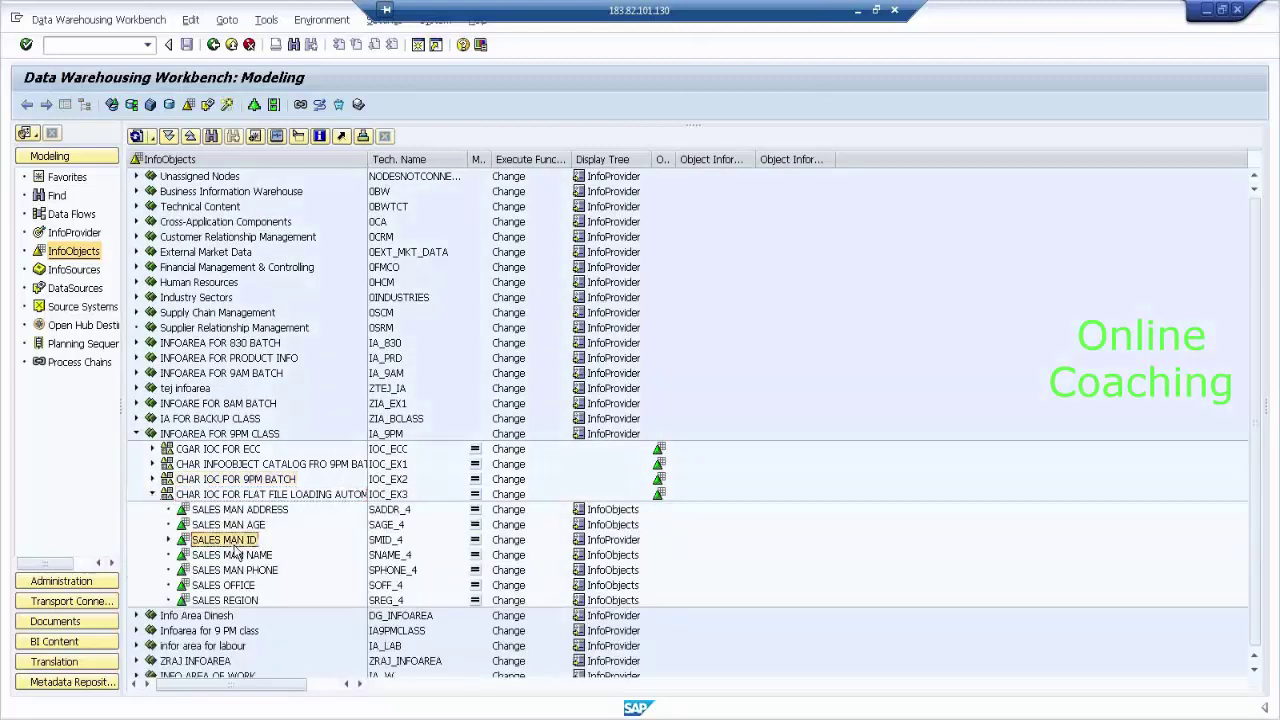
pyautogui.click(169, 540)
pyautogui.click(169, 540)
pyautogui.rightClick(228, 548)
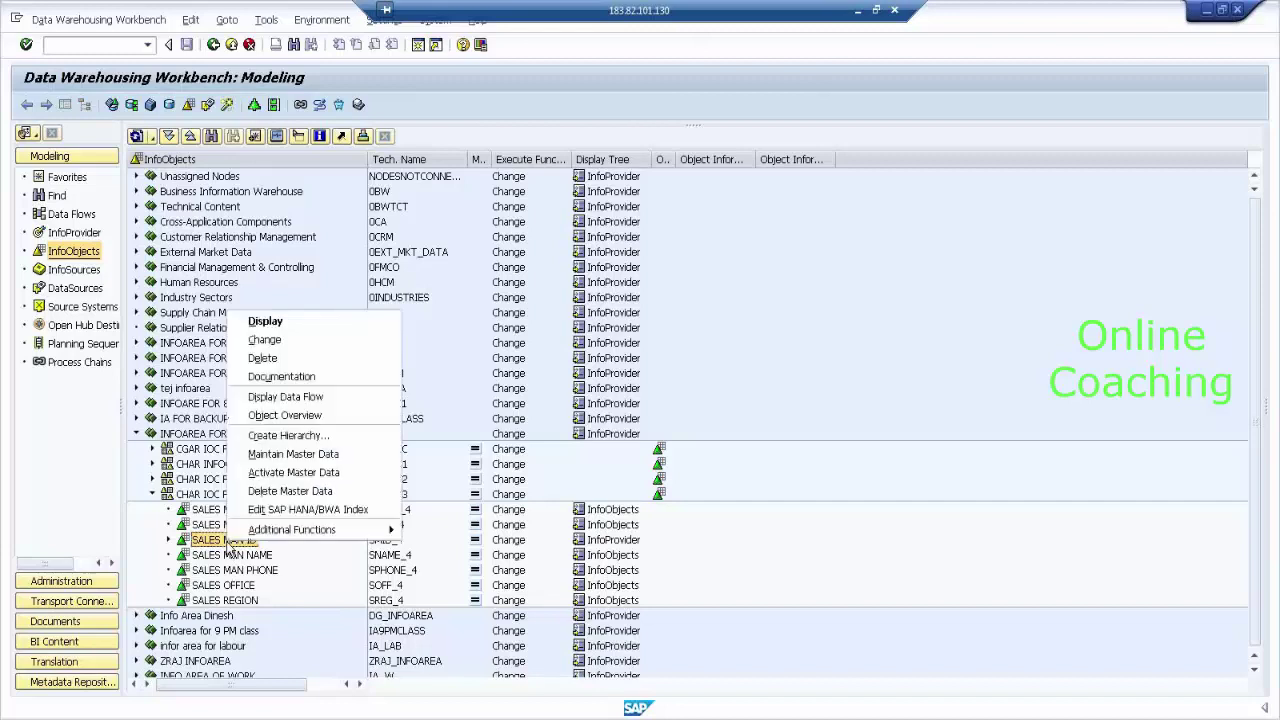
pyautogui.click(323, 458)
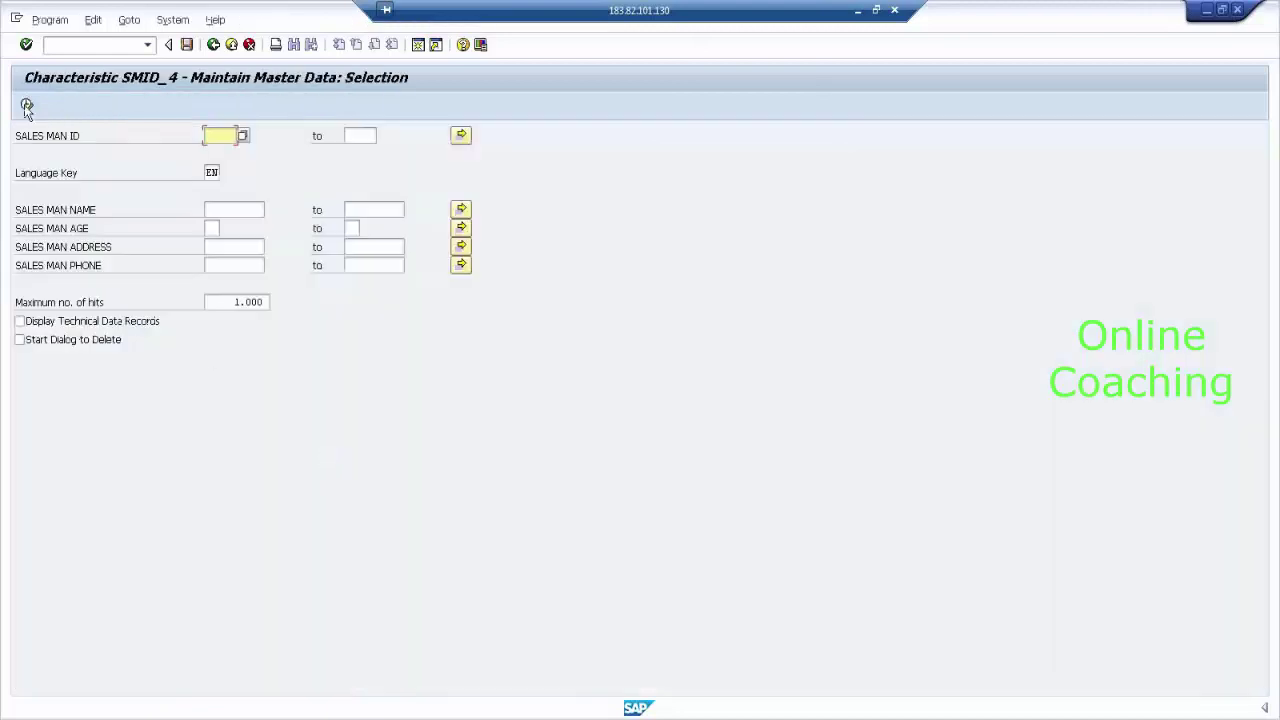
pyautogui.click(26, 105)
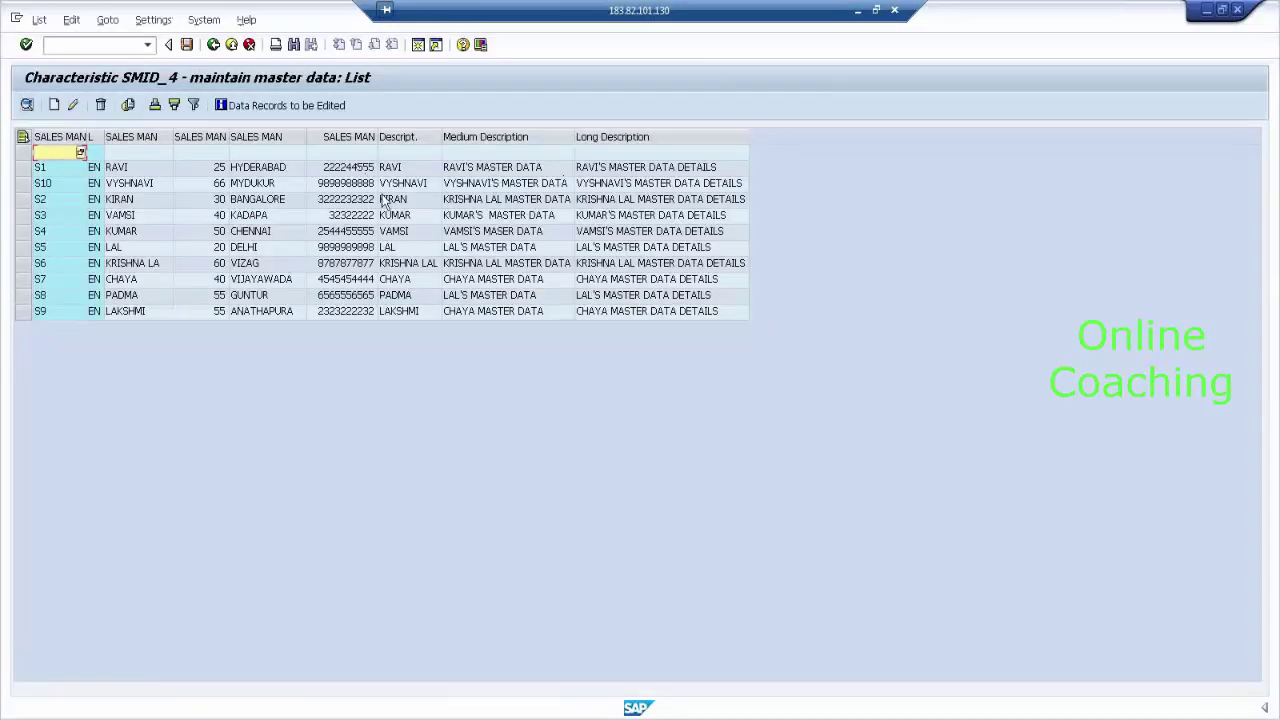
pyautogui.click(213, 45)
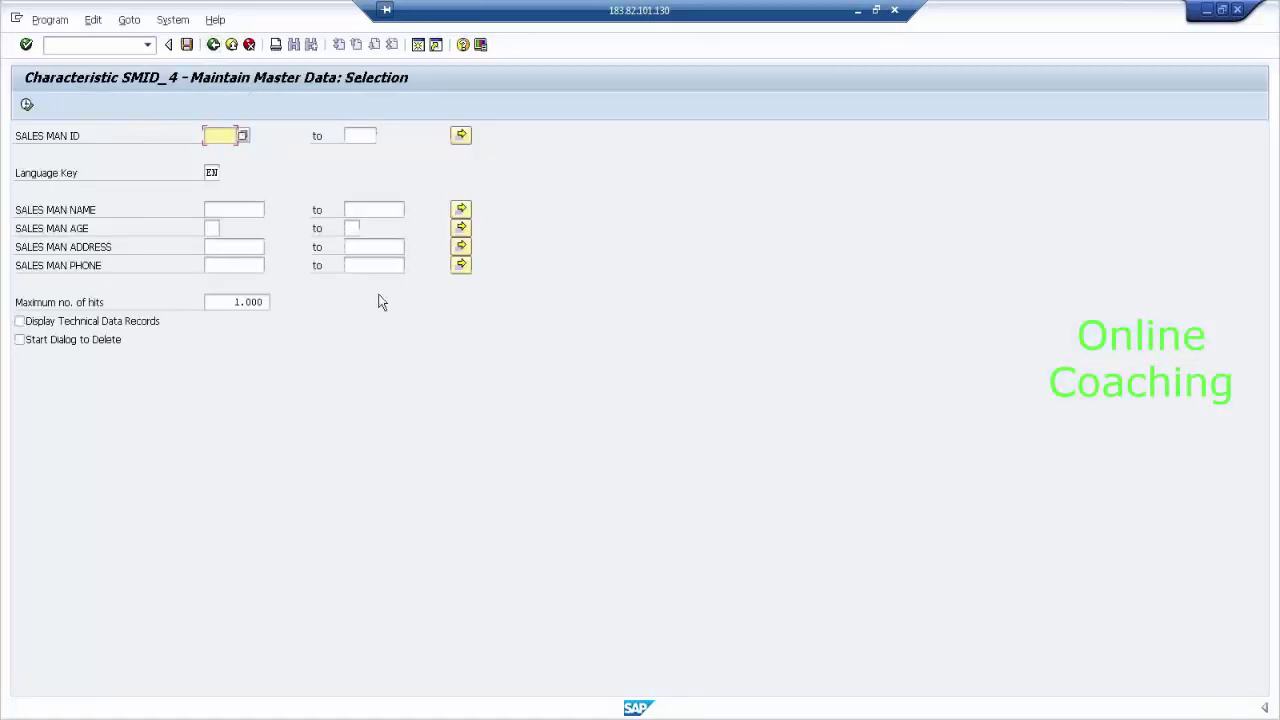
pyautogui.click(213, 45)
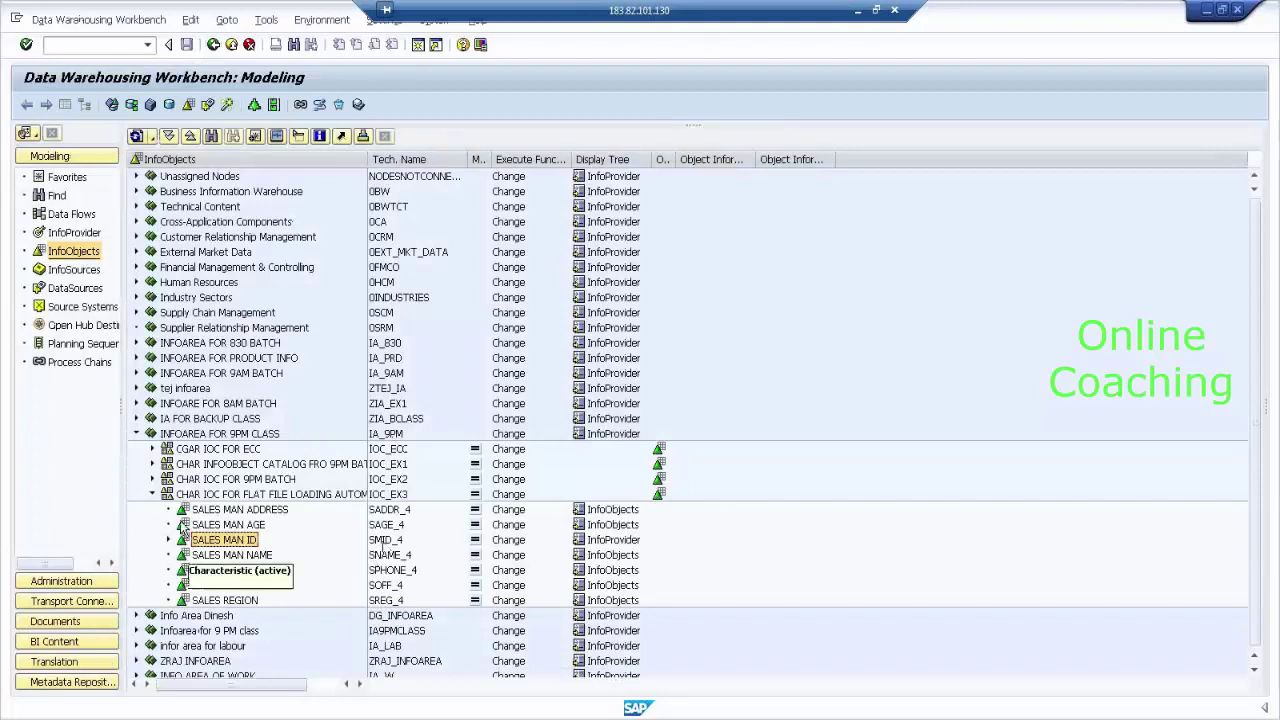
pyautogui.click(152, 494)
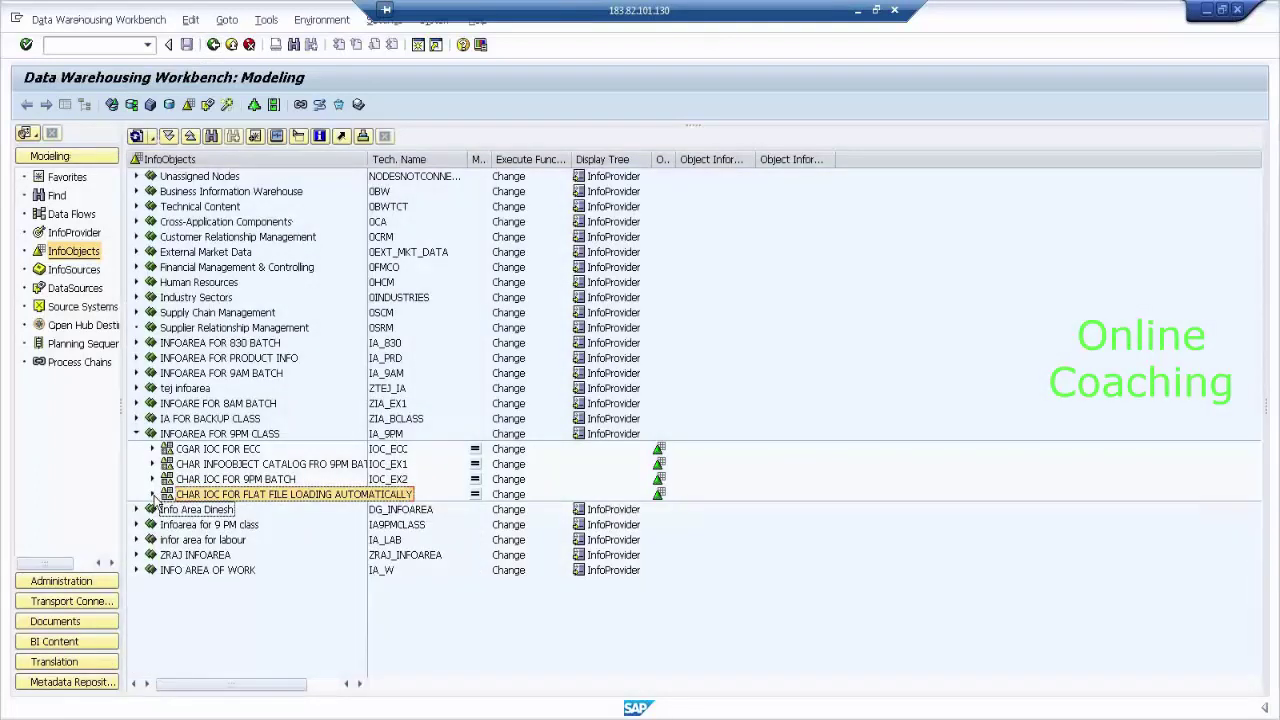
# Step: Start an InfoObject catalog under INFOAREA FOR 9PM CLASS named IOC_KF4, described as KEY FIGURE IOC FOR TD LOADING WITH FIXED UNITS
pyautogui.click(265, 437)
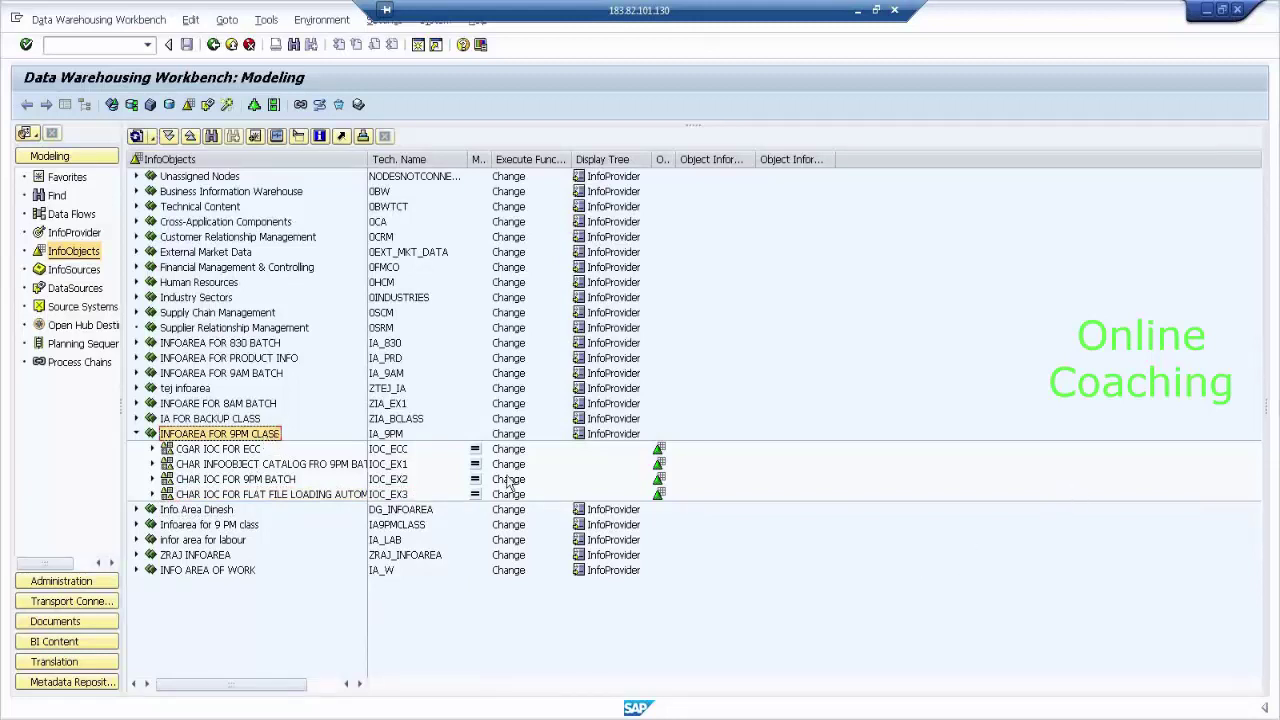
pyautogui.rightClick(241, 437)
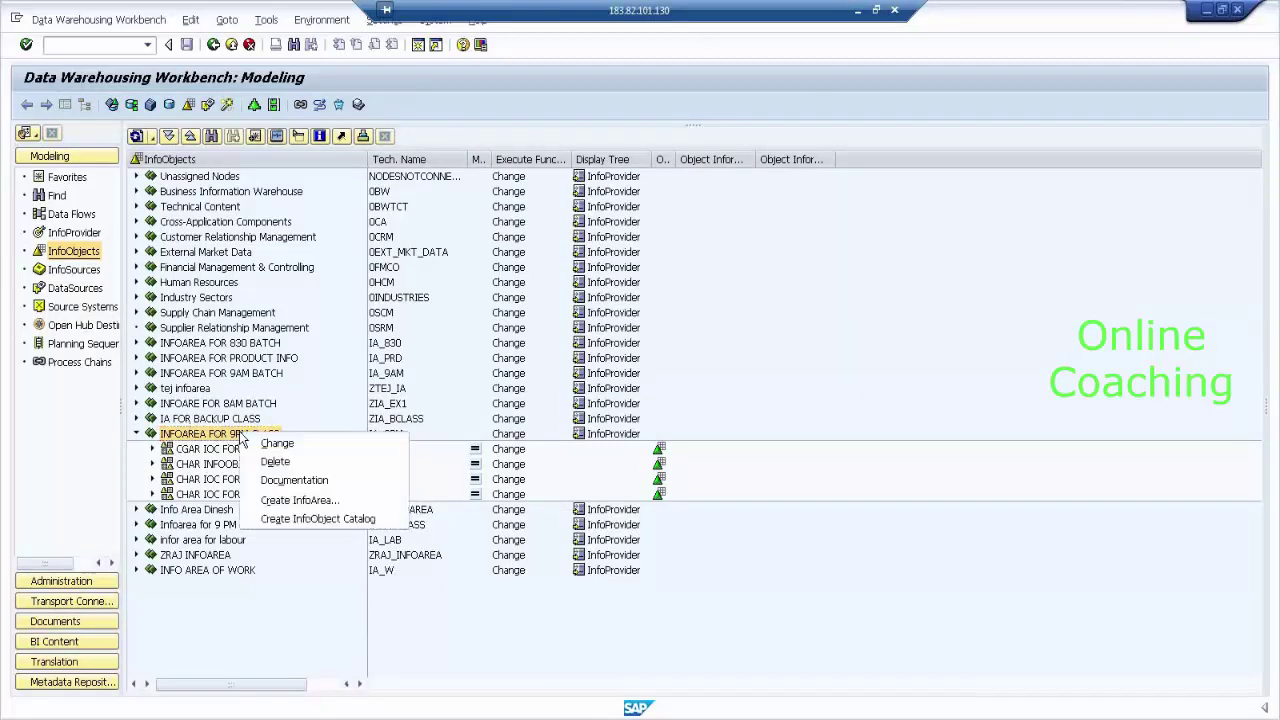
pyautogui.click(351, 521)
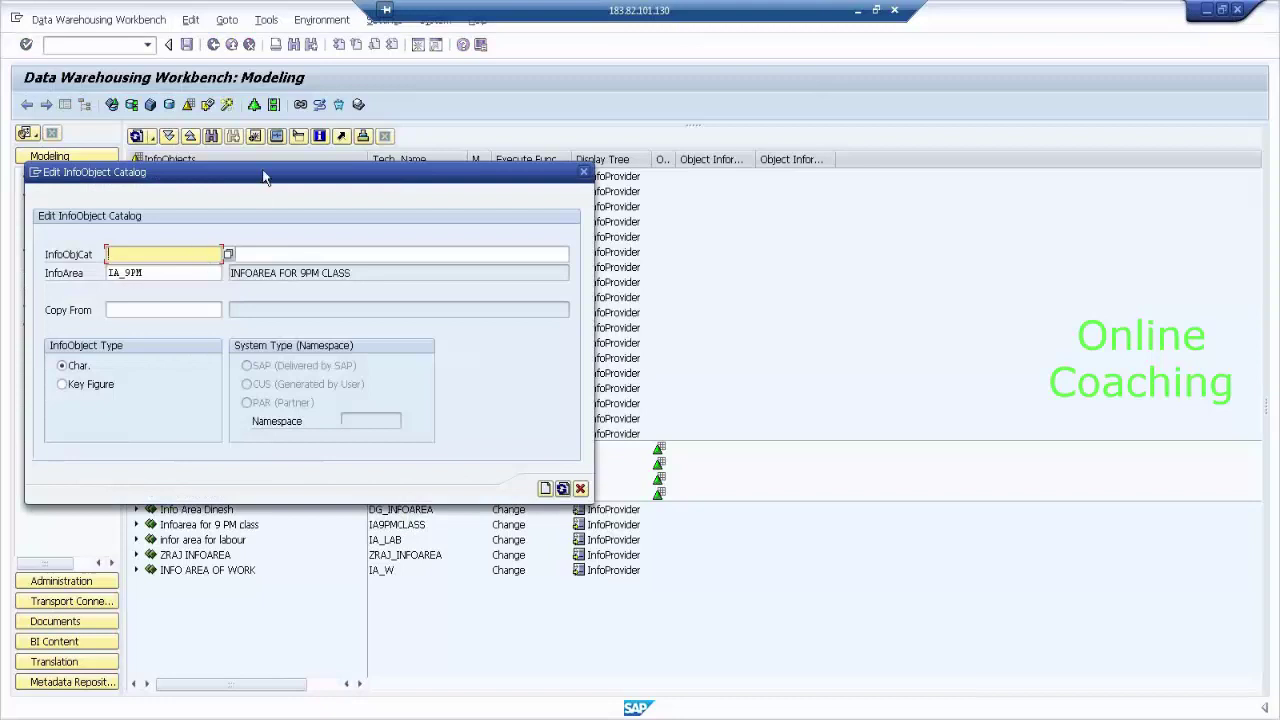
pyautogui.moveTo(264, 177); pyautogui.dragTo(671, 146)
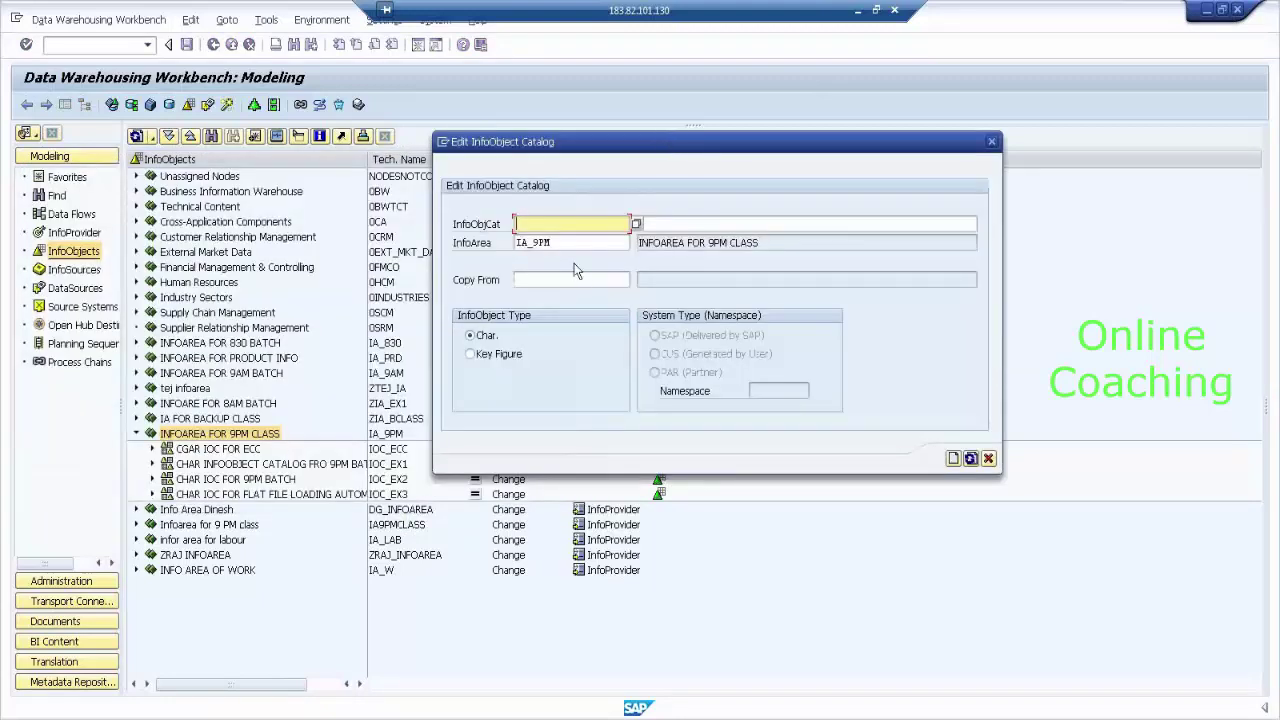
pyautogui.write('IOC')
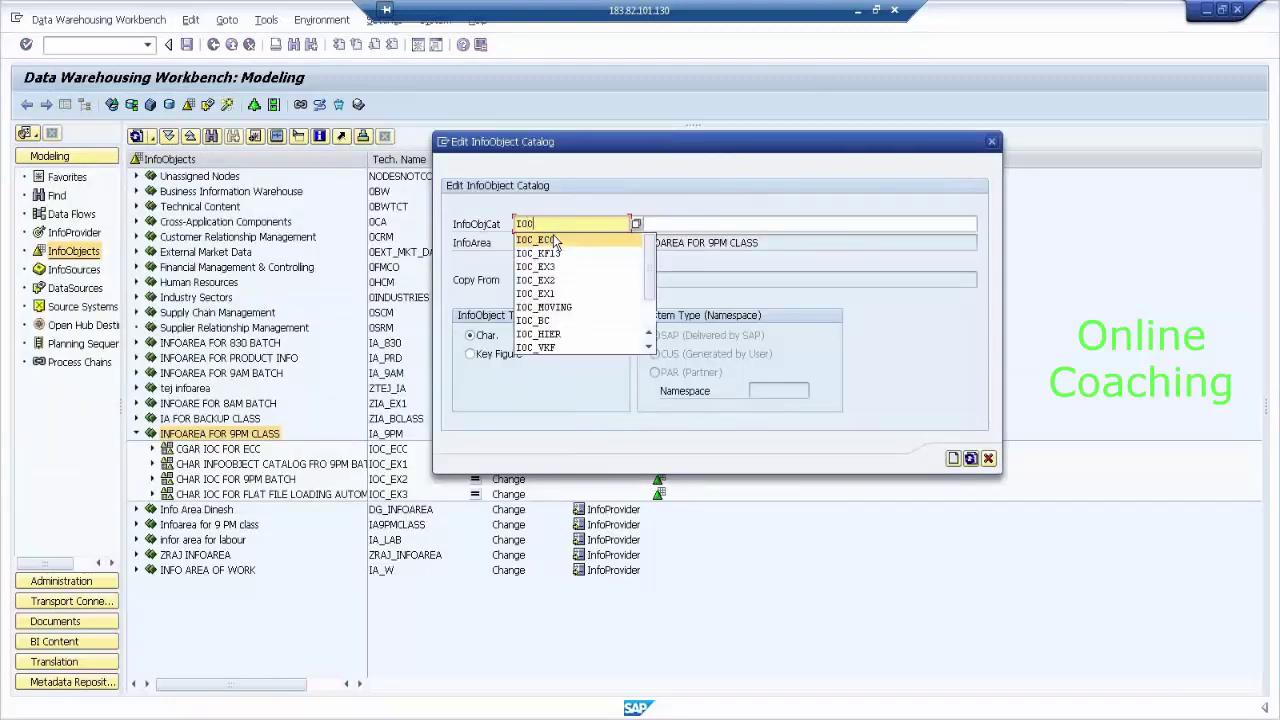
pyautogui.write('_KF')
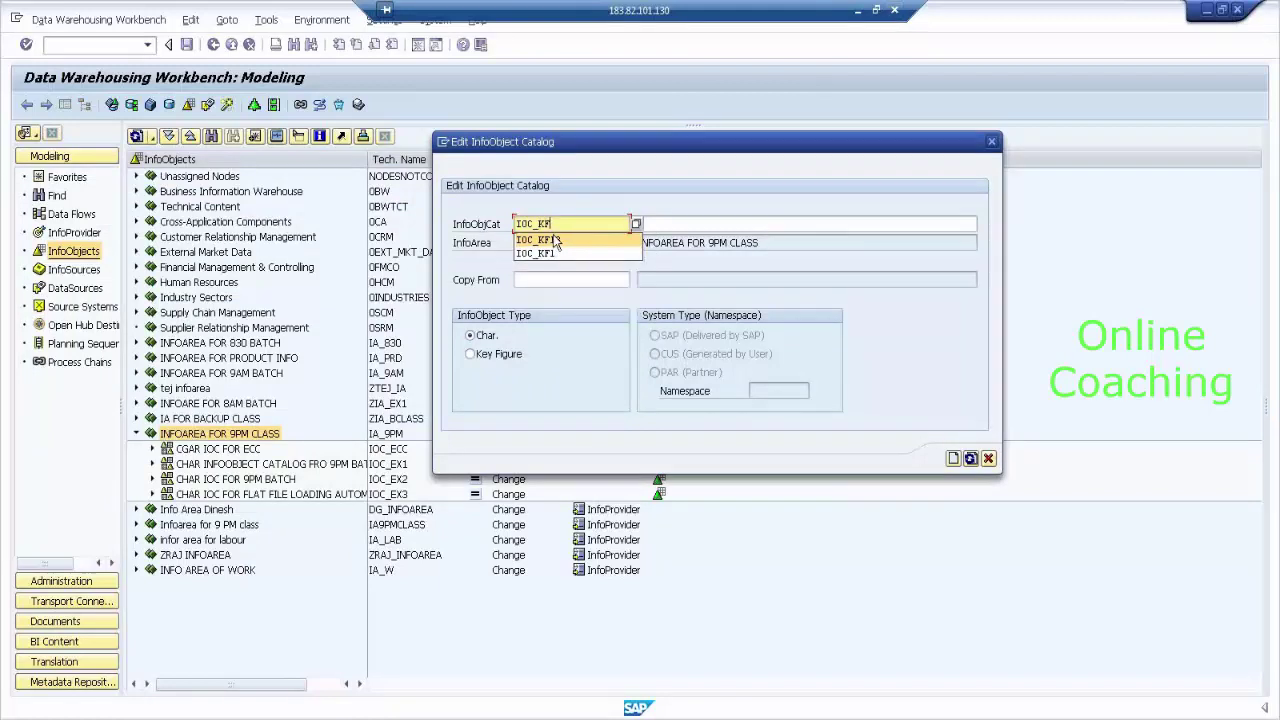
pyautogui.write('4')
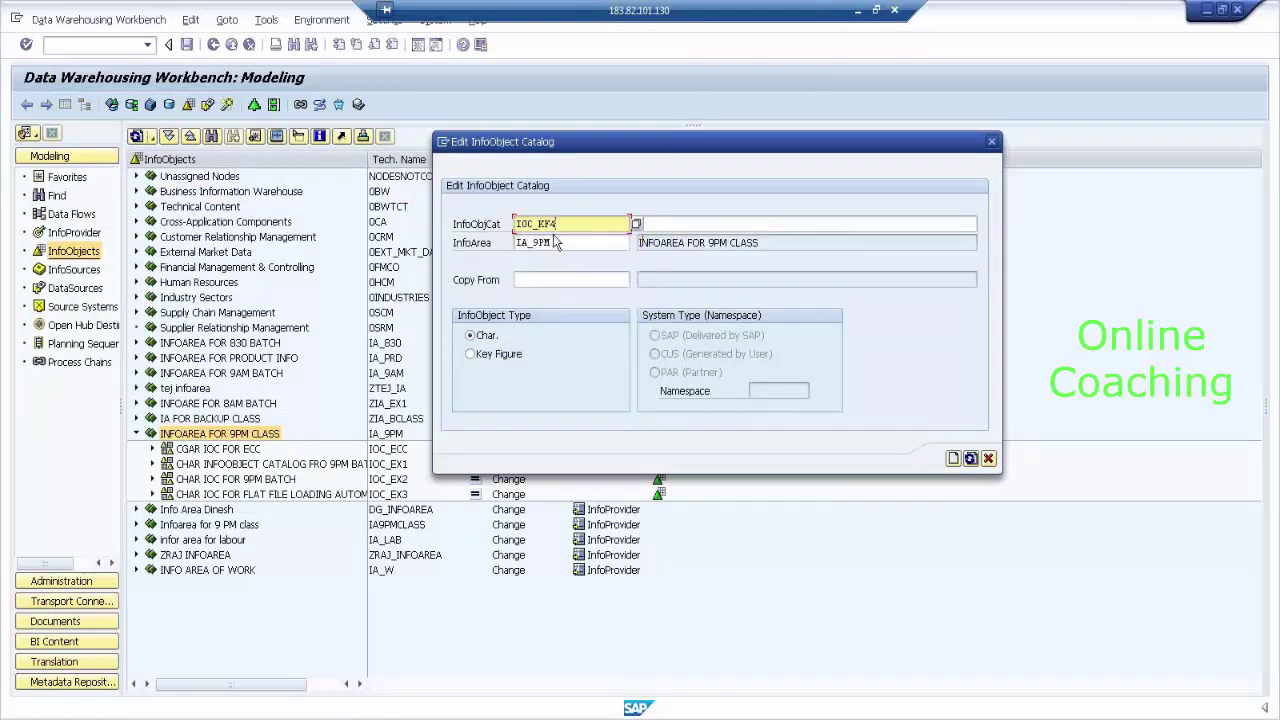
pyautogui.press('Tab')
pyautogui.write('KE')
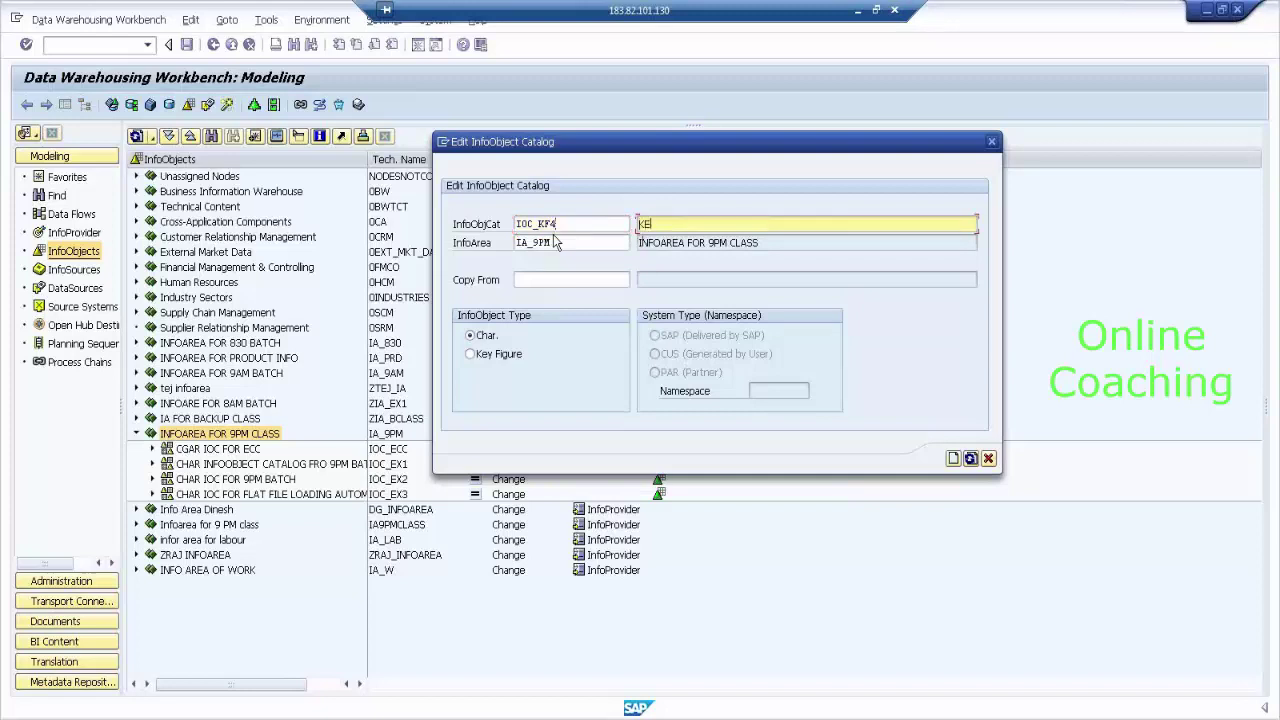
pyautogui.write('Y FIGURE IOC FOR TD LOADING WITH ')
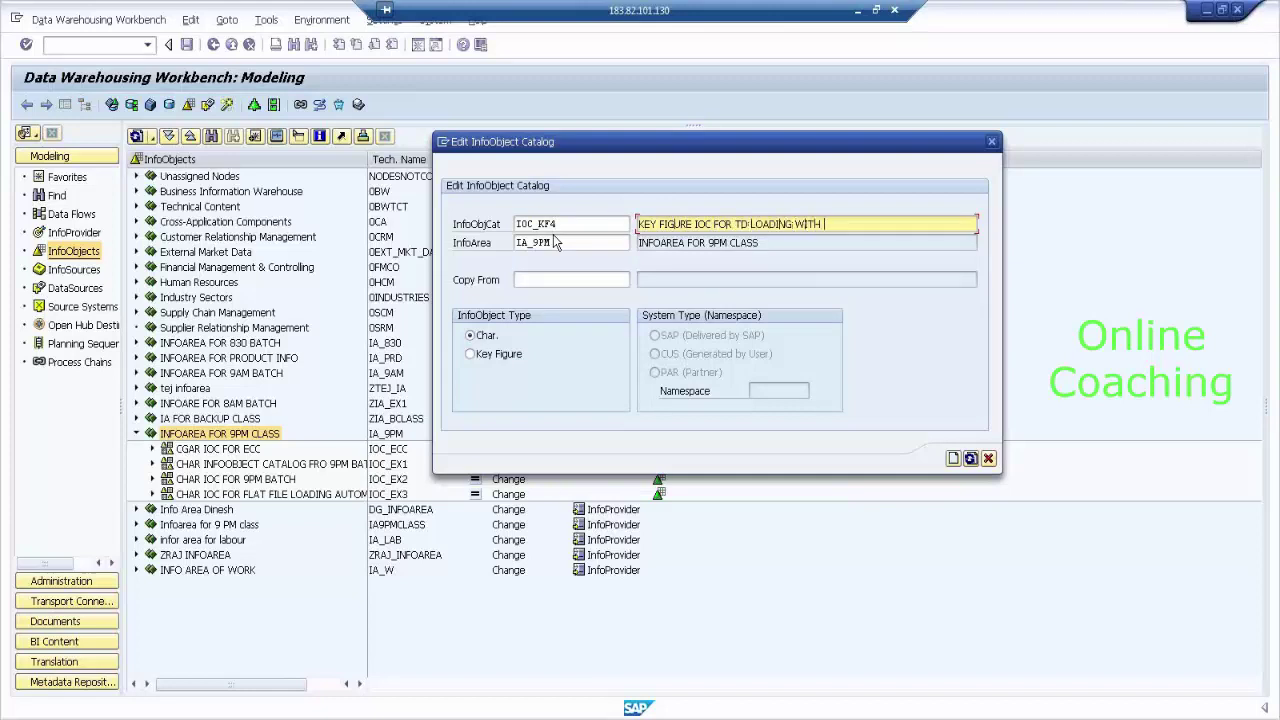
pyautogui.write('FIXED UNITS')
pyautogui.press('Return')
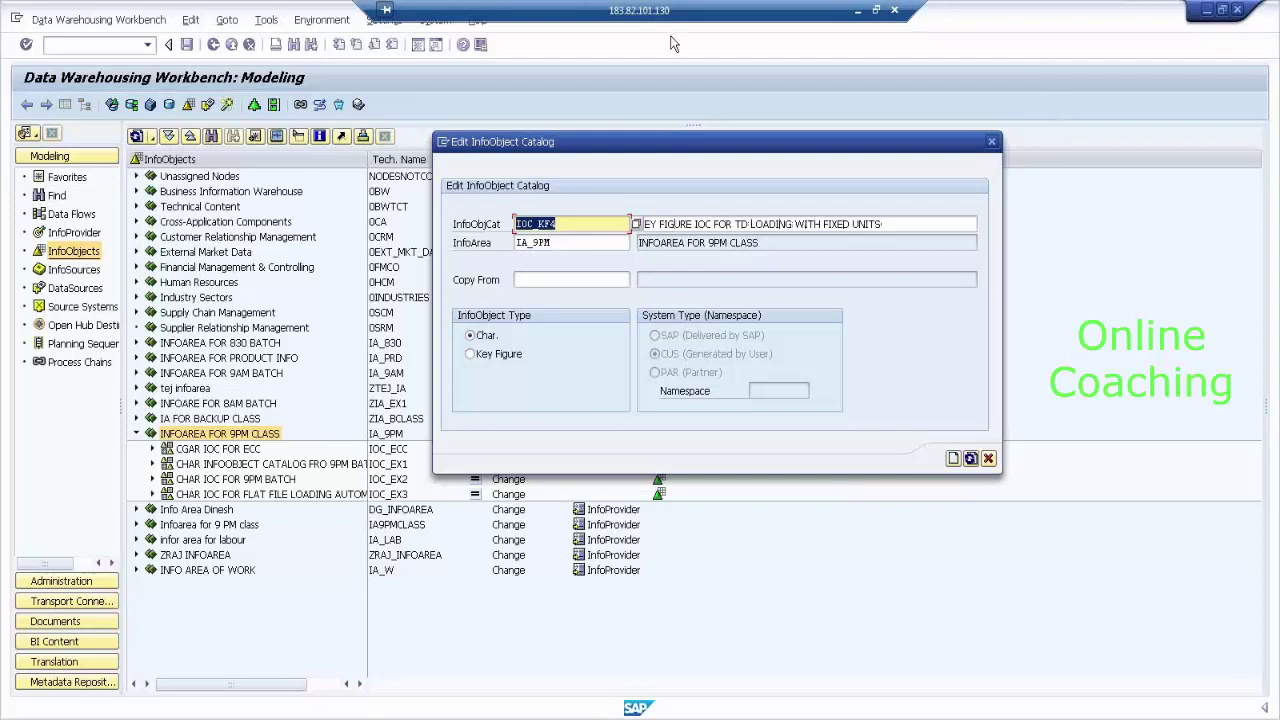
# Step: Set the catalog's InfoObject type to Key Figure, create and activate the catalog, and return to the InfoObjects tree
pyautogui.click(515, 360)
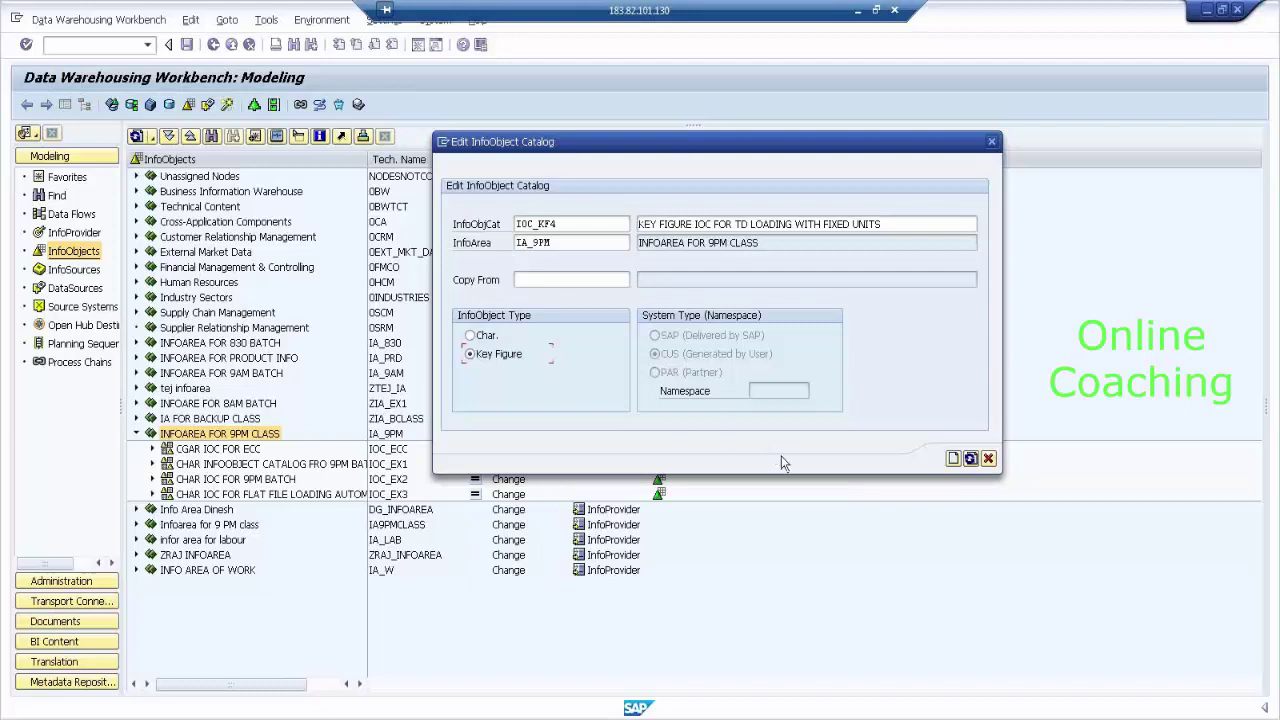
pyautogui.click(952, 459)
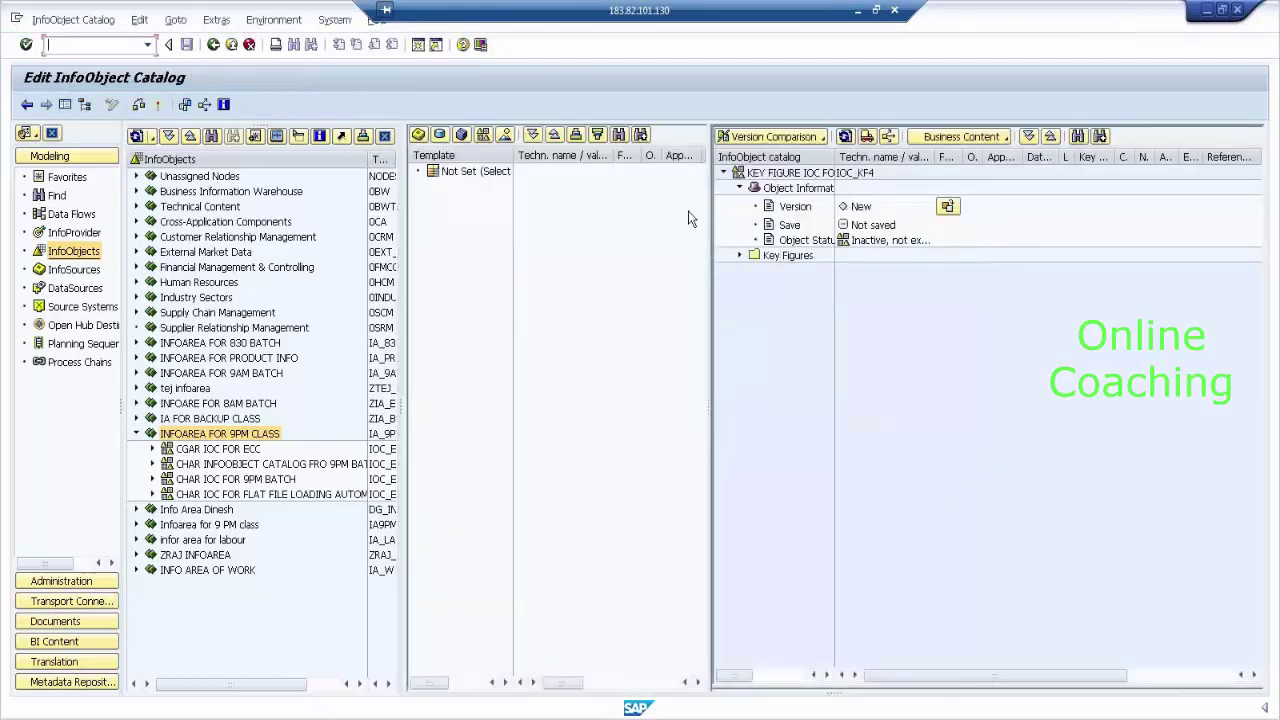
pyautogui.click(157, 105)
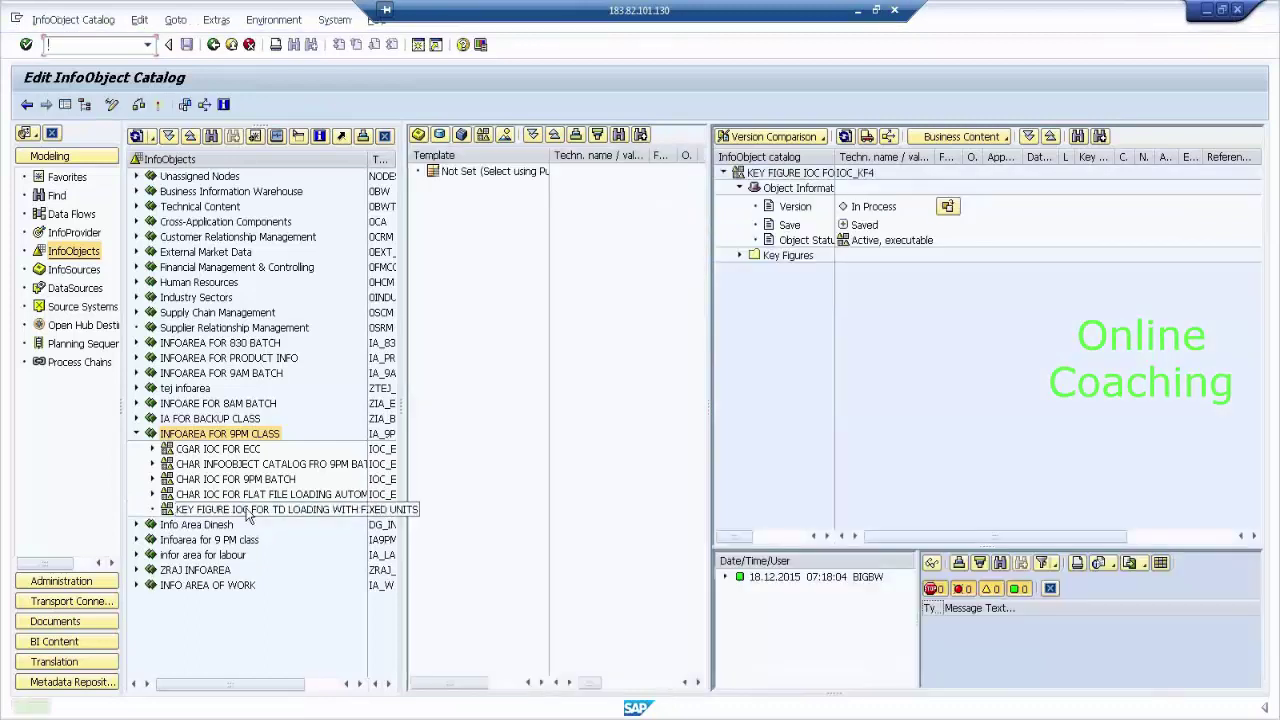
pyautogui.click(213, 44)
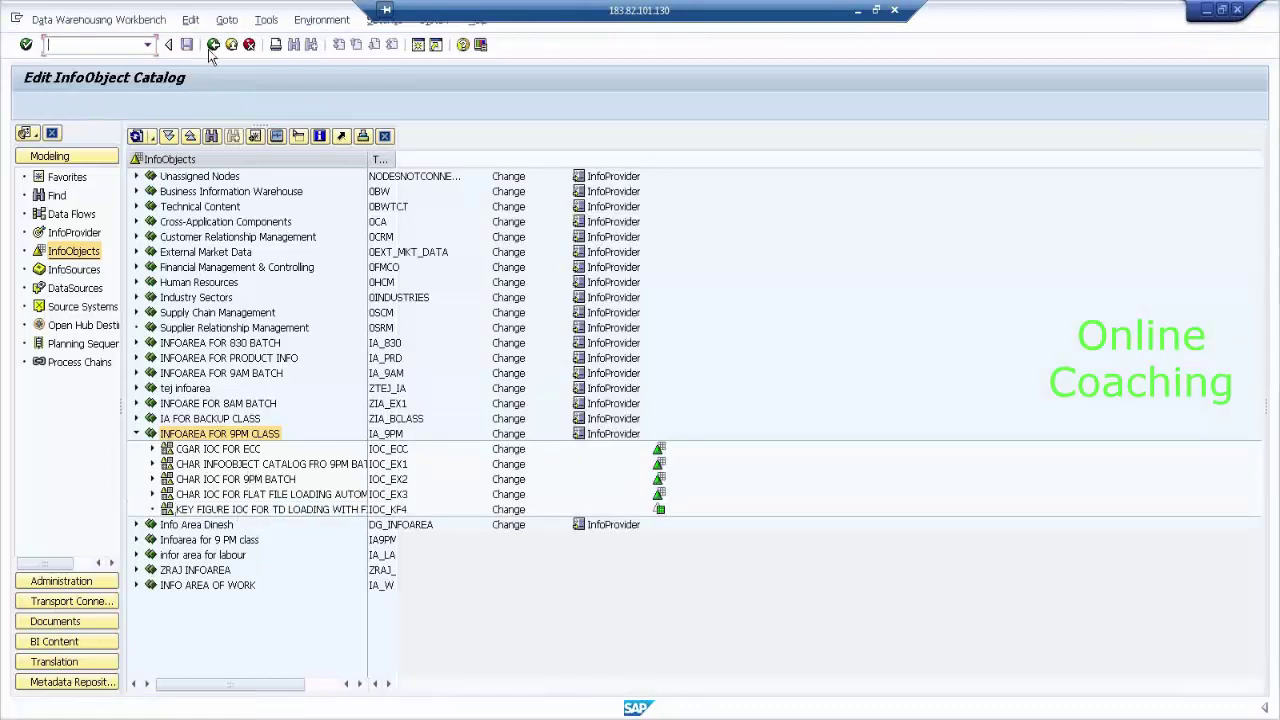
# Step: Create a key figure QTY_4 described as PRODUCT QUANTITY in the catalog IOC_KF4 and set its type to Quantity
pyautogui.click(316, 511)
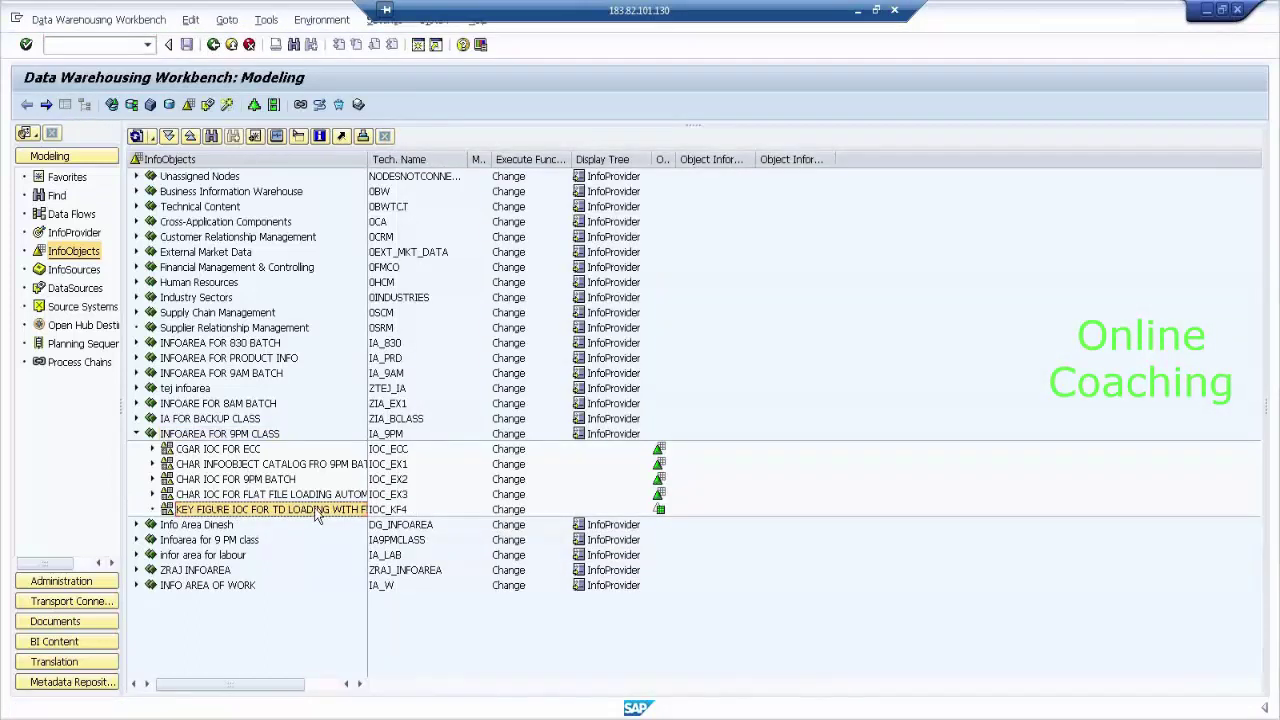
pyautogui.rightClick(316, 512)
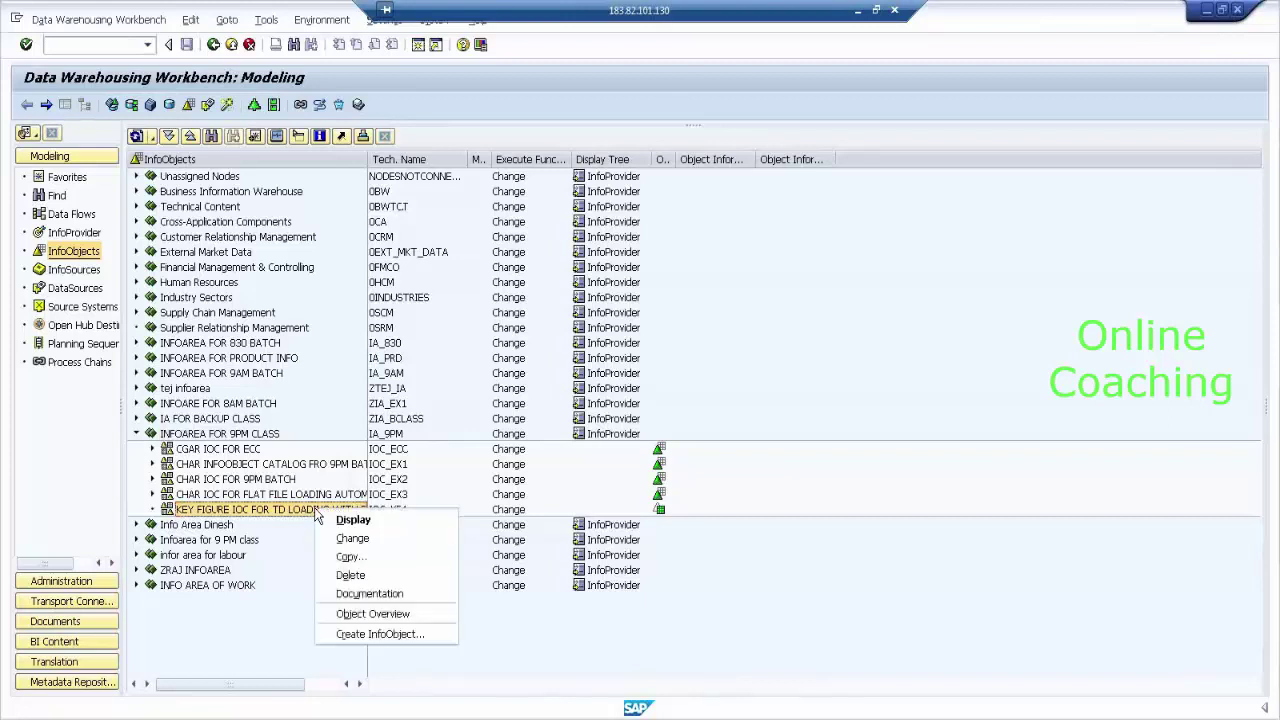
pyautogui.click(428, 638)
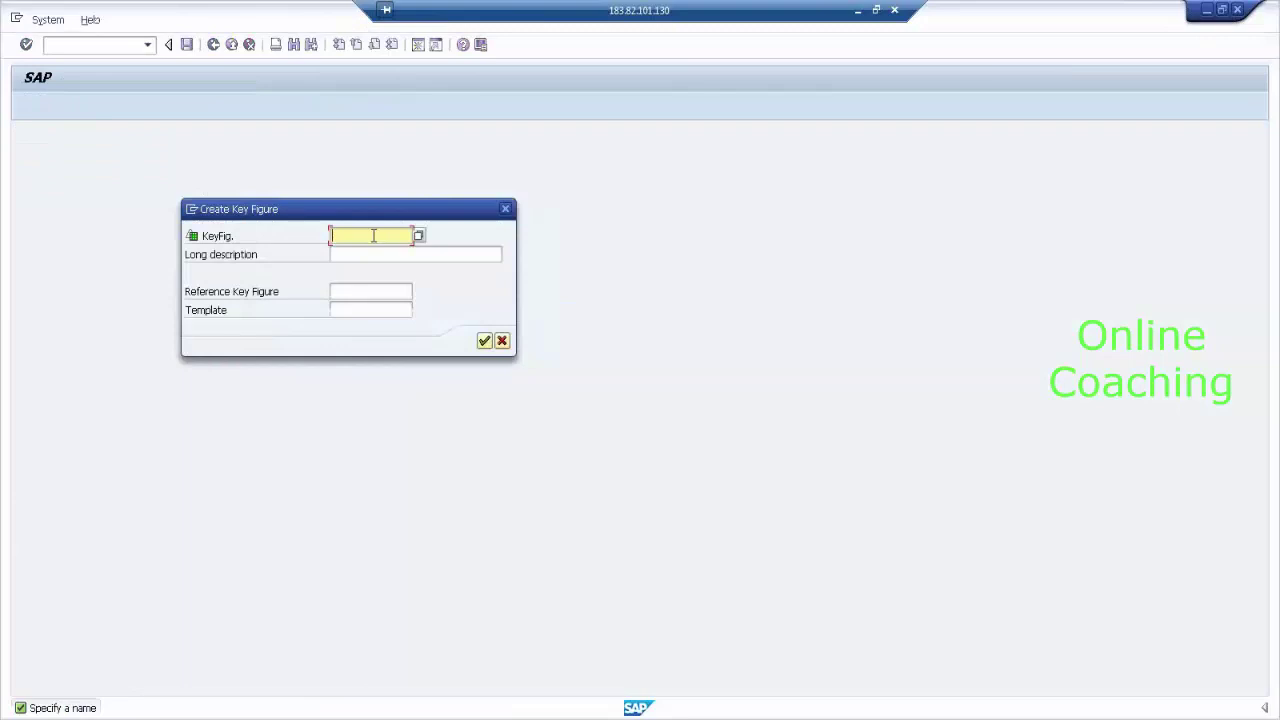
pyautogui.write('QTY')
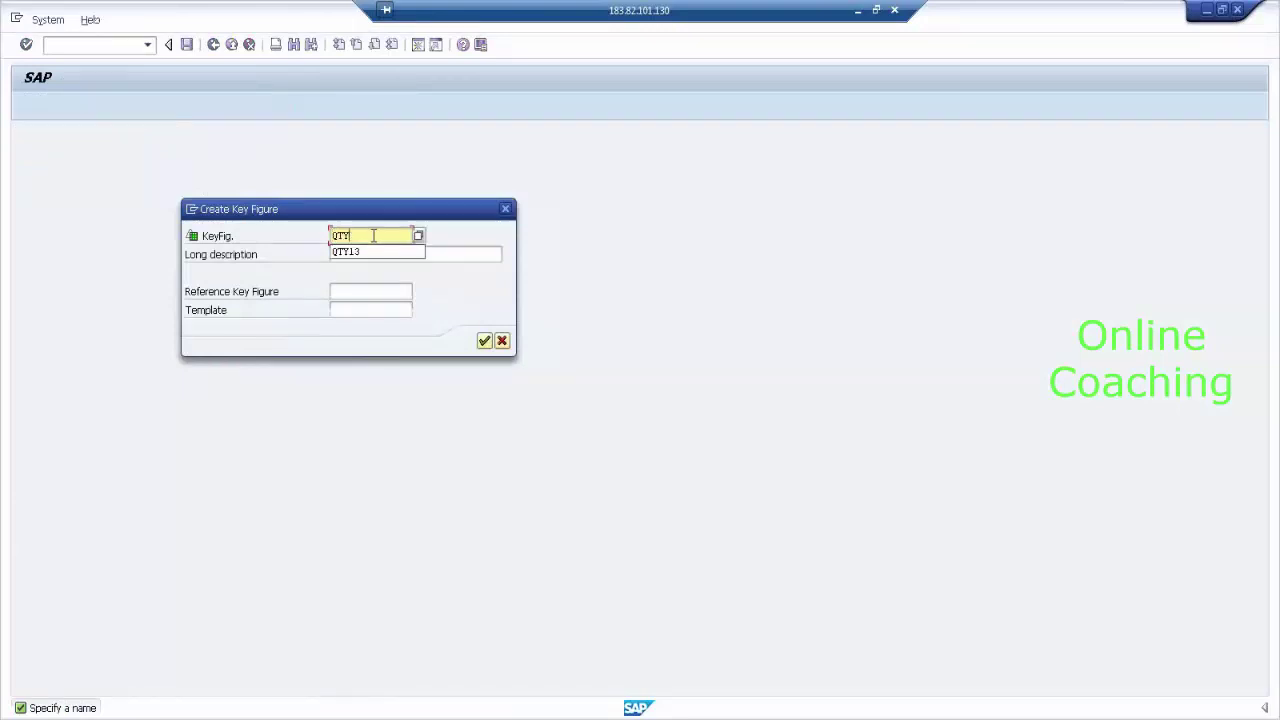
pyautogui.write('_4')
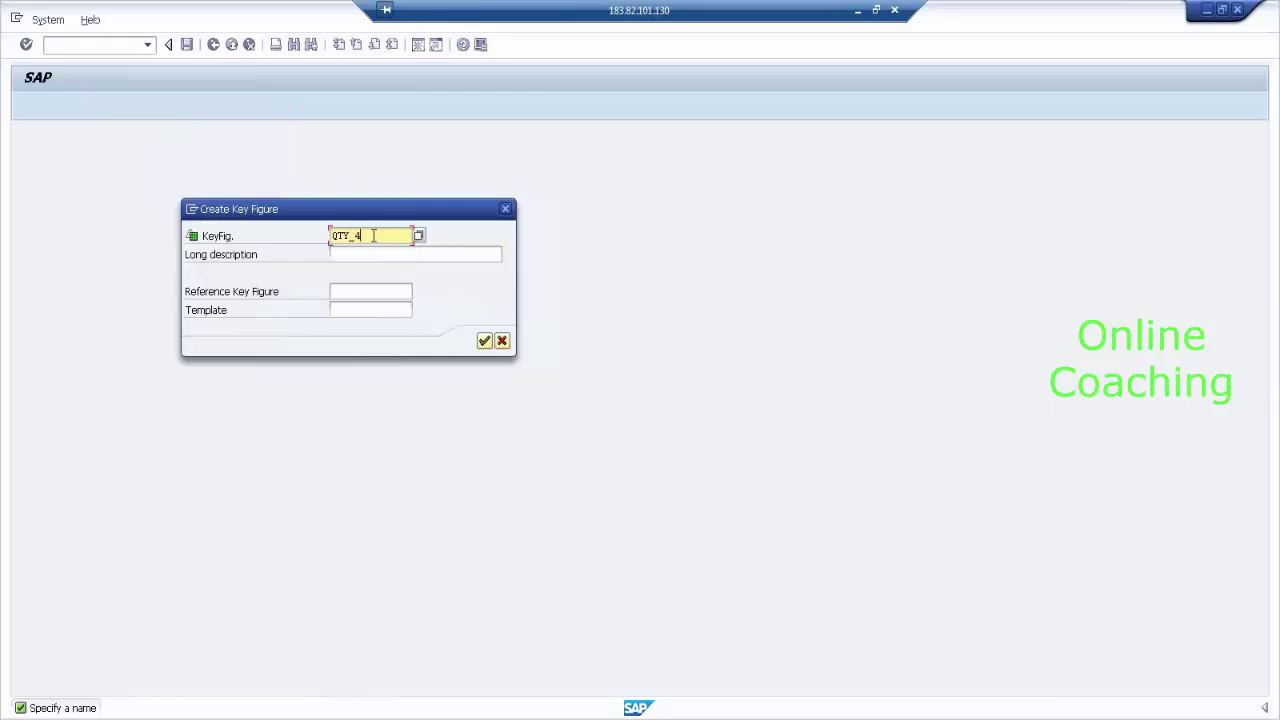
pyautogui.press('Tab')
pyautogui.write('PRODUCT ')
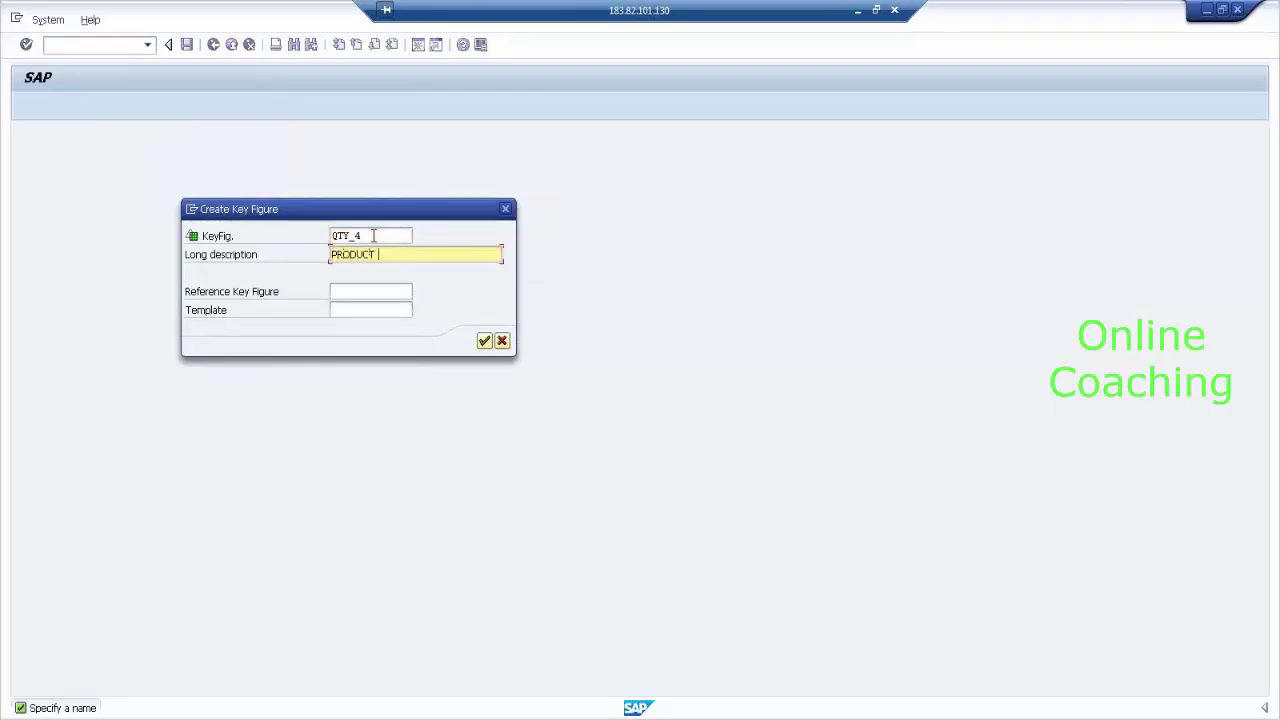
pyautogui.write('QUANTITY')
pyautogui.press('Return')
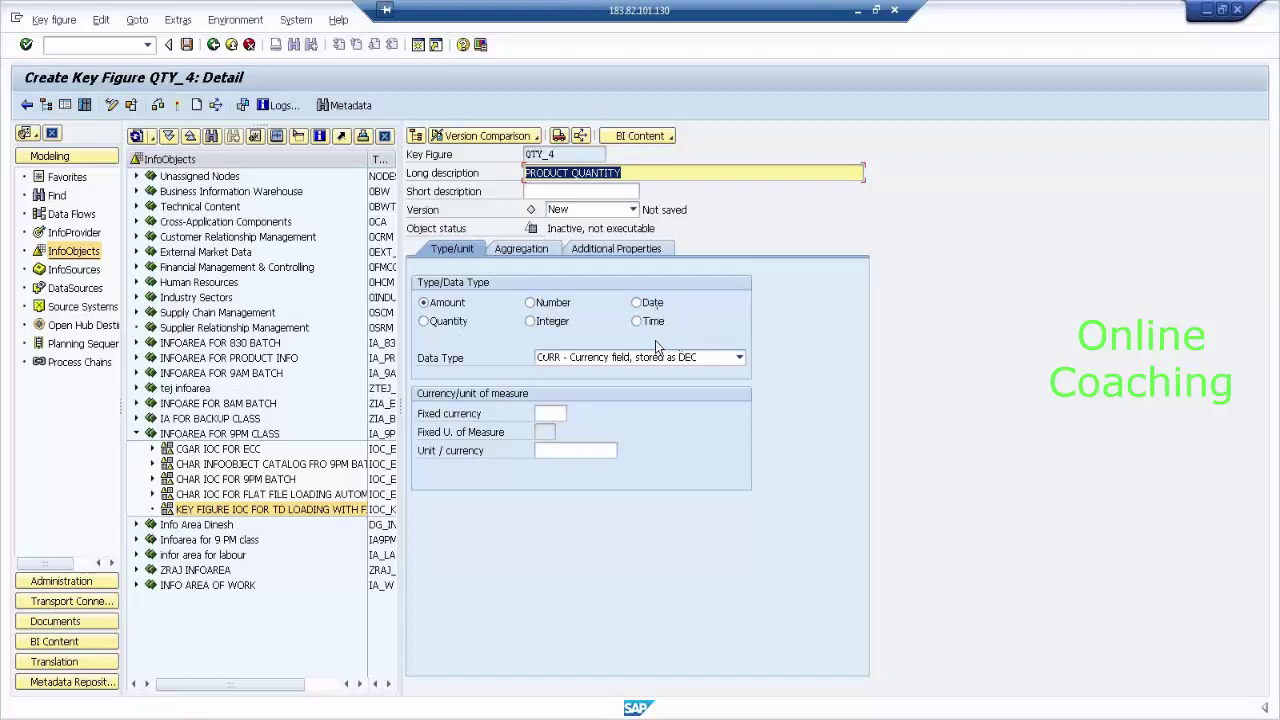
pyautogui.click(448, 321)
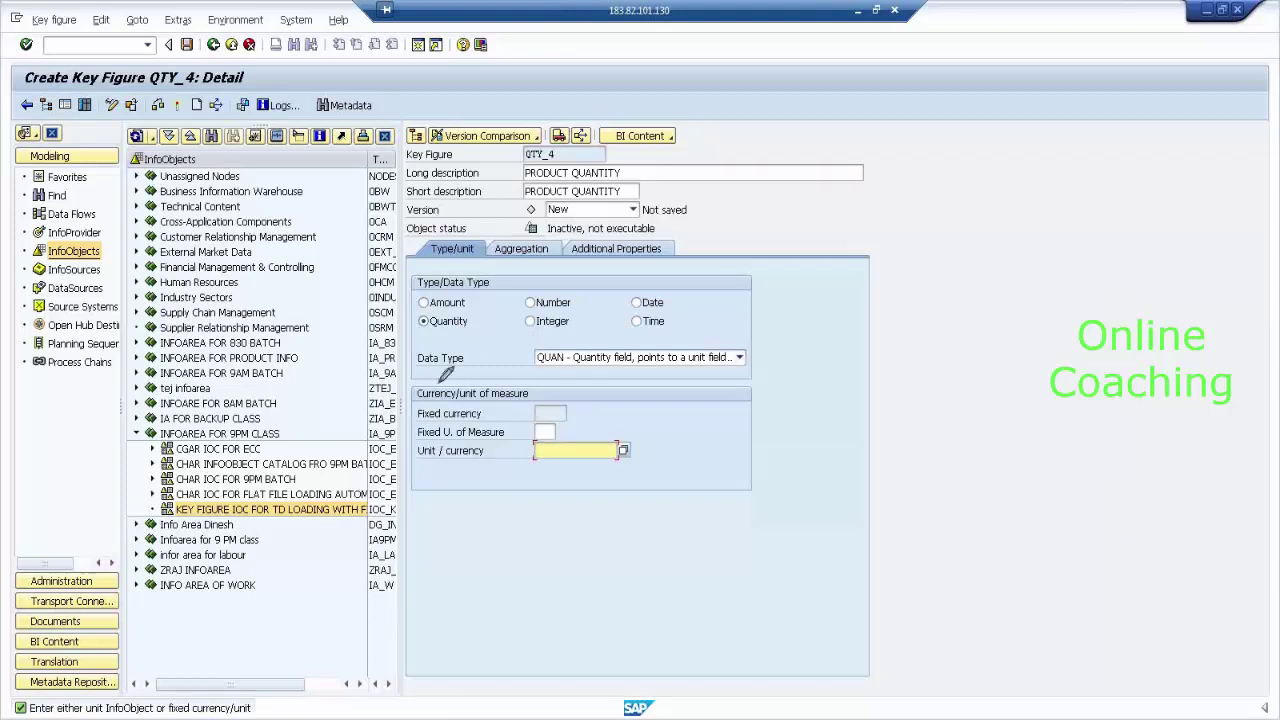
pyautogui.moveTo(413, 397)
pyautogui.mouseDown()
pyautogui.moveTo(536, 388)
pyautogui.moveTo(412, 390)
pyautogui.mouseUp()
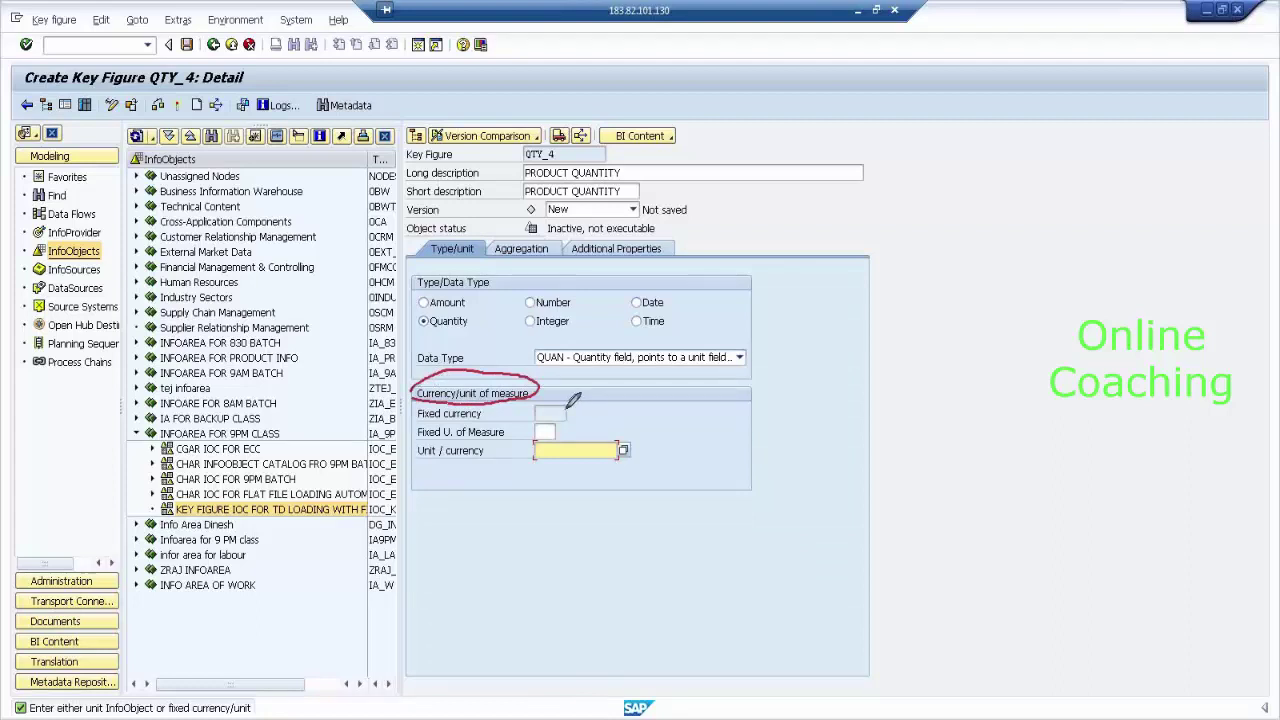
pyautogui.moveTo(565, 410)
pyautogui.mouseDown()
pyautogui.moveTo(598, 396)
pyautogui.moveTo(566, 434)
pyautogui.moveTo(588, 414)
pyautogui.mouseUp()
pyautogui.moveTo(634, 450); pyautogui.dragTo(662, 432)
pyautogui.moveTo(580, 396); pyautogui.dragTo(600, 410)
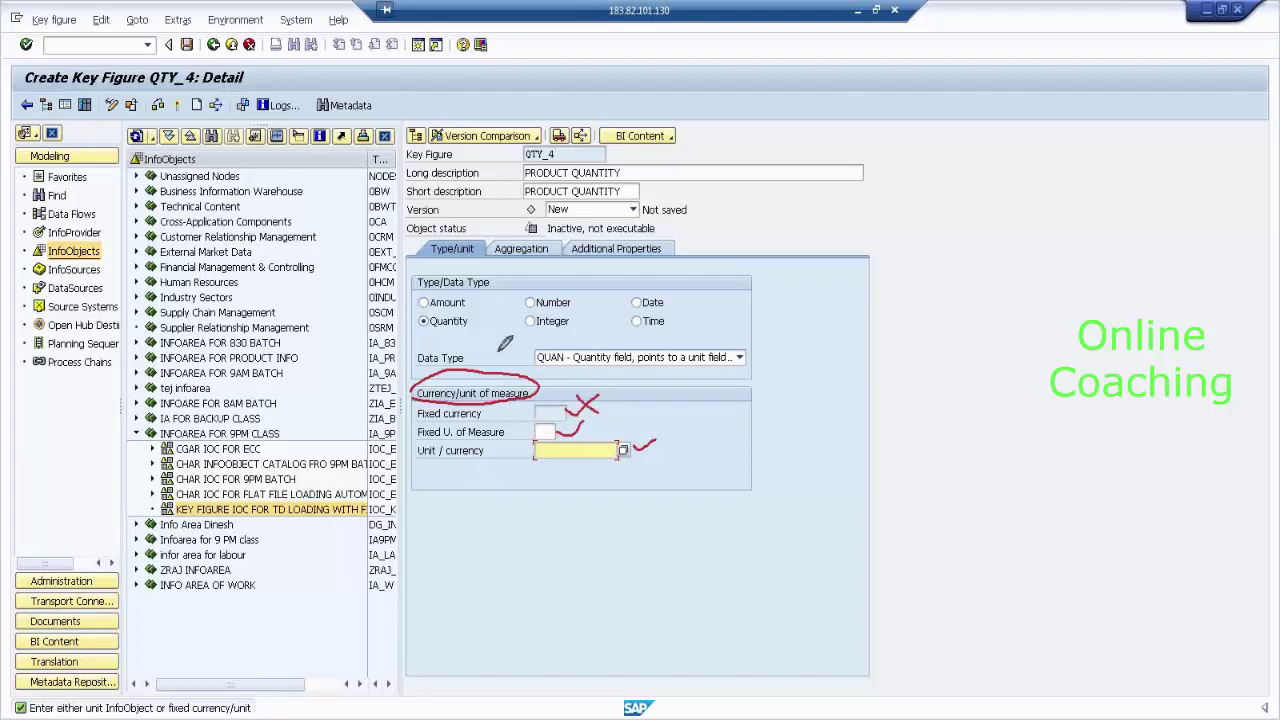
pyautogui.moveTo(468, 321); pyautogui.dragTo(503, 305)
pyautogui.moveTo(565, 423)
pyautogui.mouseDown()
pyautogui.moveTo(570, 434)
pyautogui.moveTo(602, 408)
pyautogui.mouseUp()
pyautogui.moveTo(417, 437); pyautogui.dragTo(447, 434)
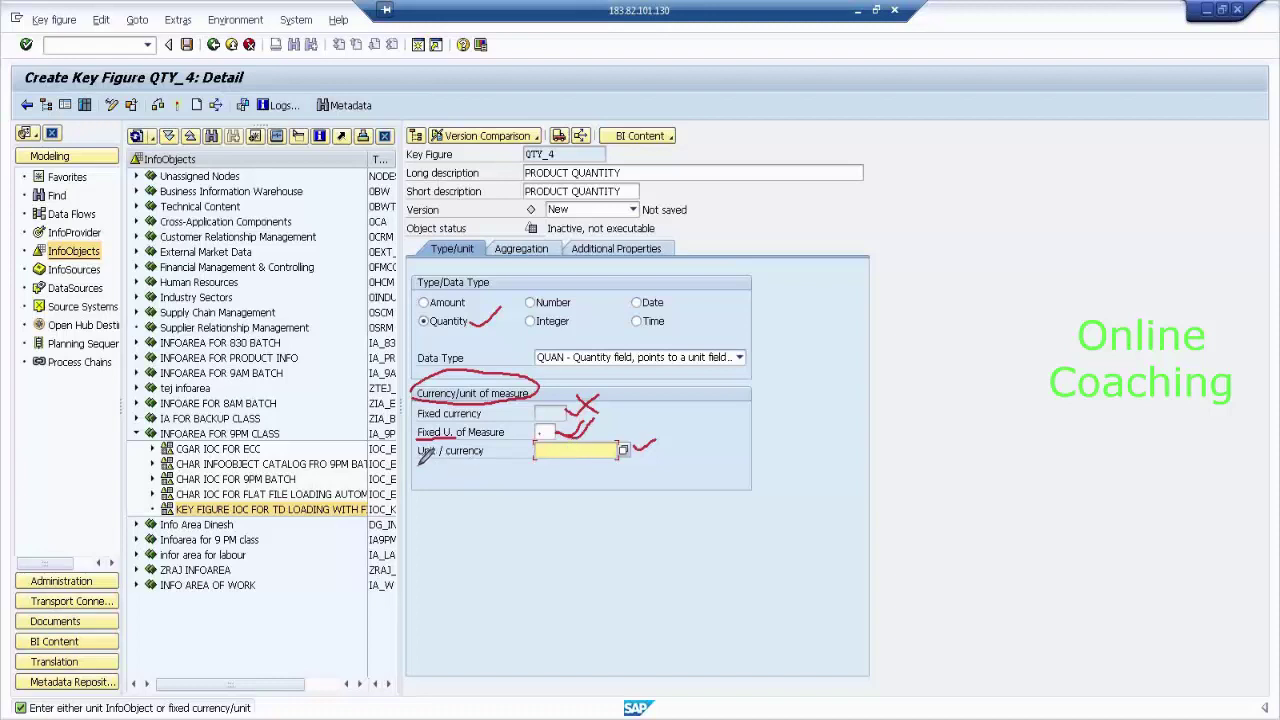
pyautogui.moveTo(420, 461); pyautogui.dragTo(482, 462)
pyautogui.moveTo(440, 292)
pyautogui.mouseDown()
pyautogui.moveTo(462, 305)
pyautogui.moveTo(505, 262)
pyautogui.mouseUp()
pyautogui.press('Escape')
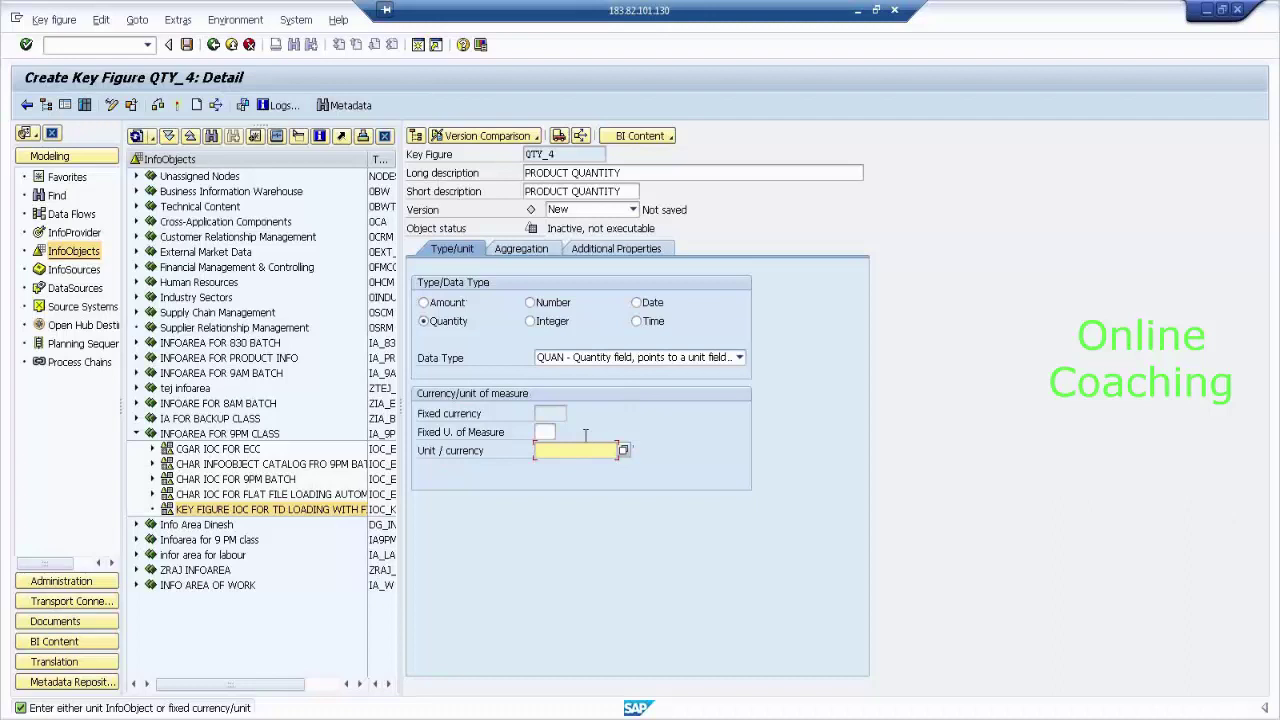
# Step: Set the fixed unit of measure of QTY_4 to KG
pyautogui.click(540, 431)
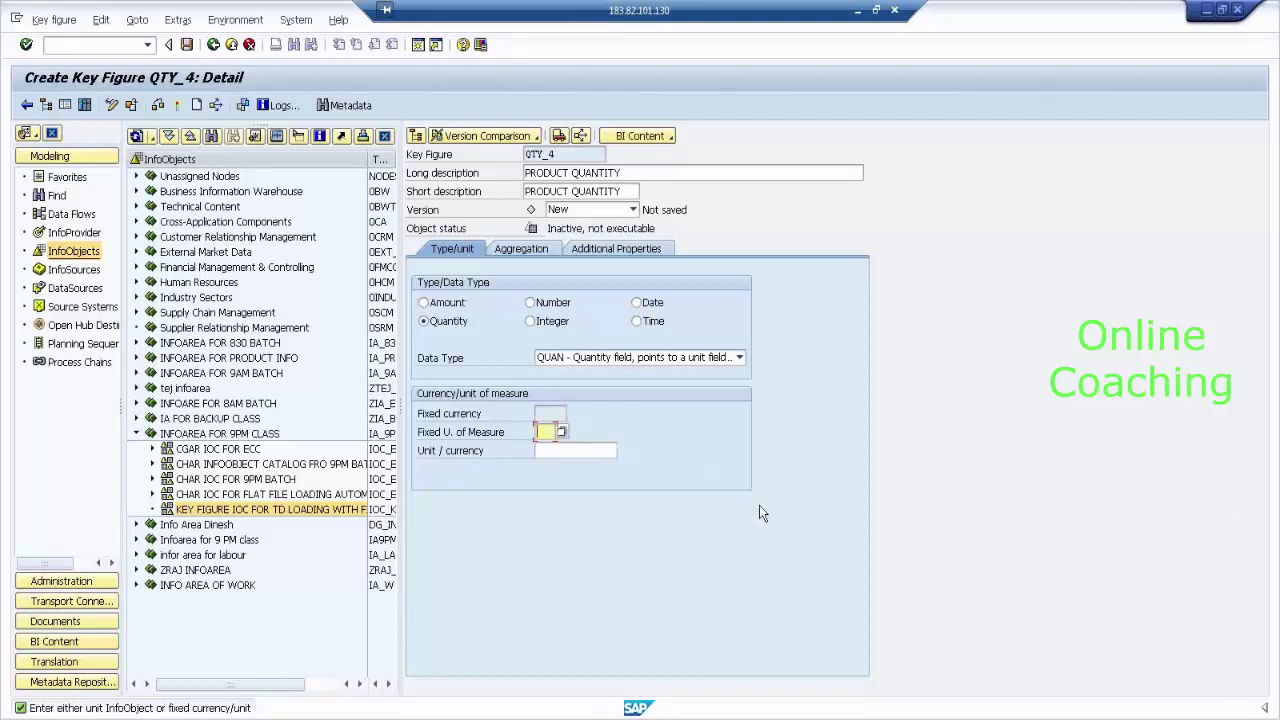
pyautogui.write('KG')
pyautogui.press('Return')
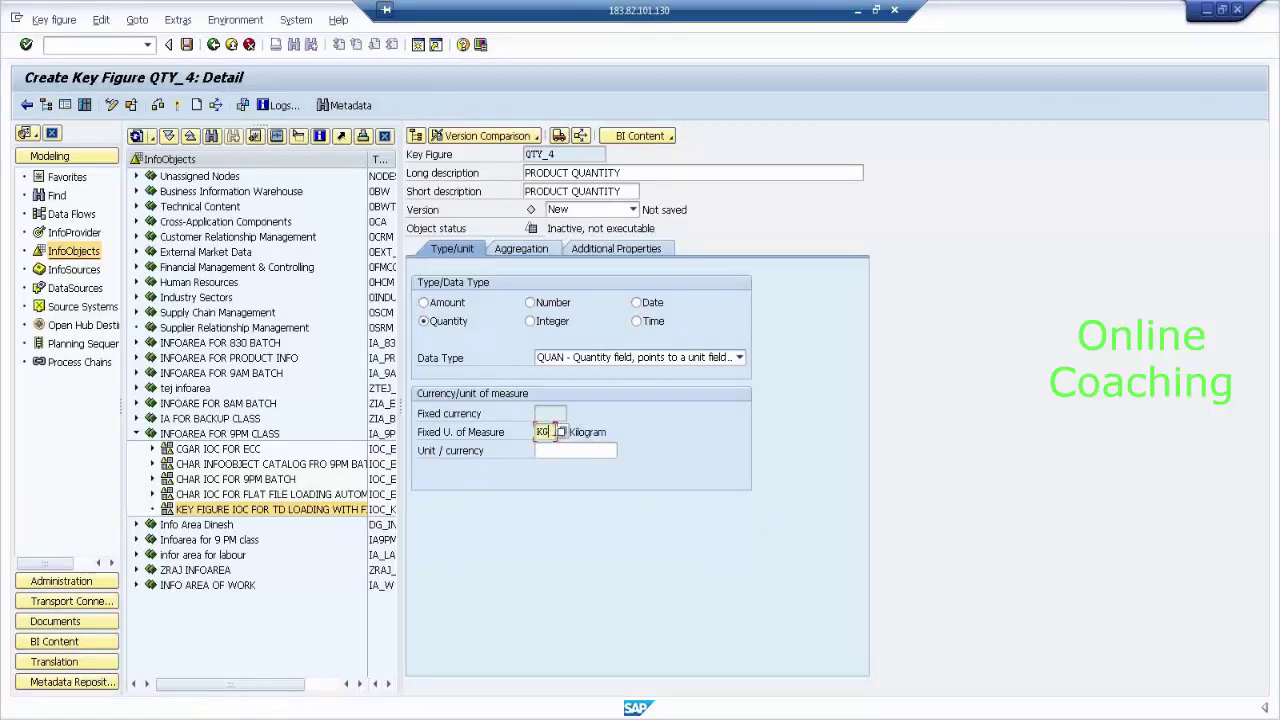
pyautogui.click(645, 435)
# Step: Review the aggregation settings of QTY_4 and try Last Value as the exception aggregation
pyautogui.click(549, 254)
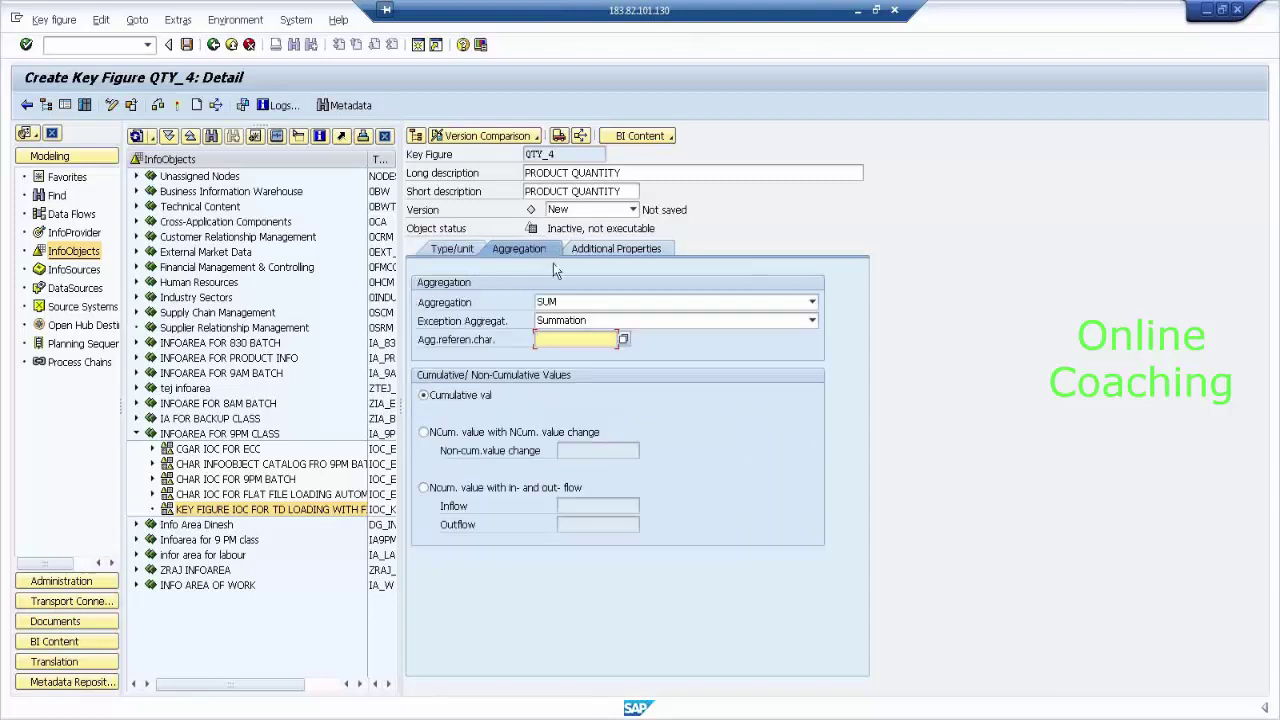
pyautogui.click(589, 303)
pyautogui.click(494, 322)
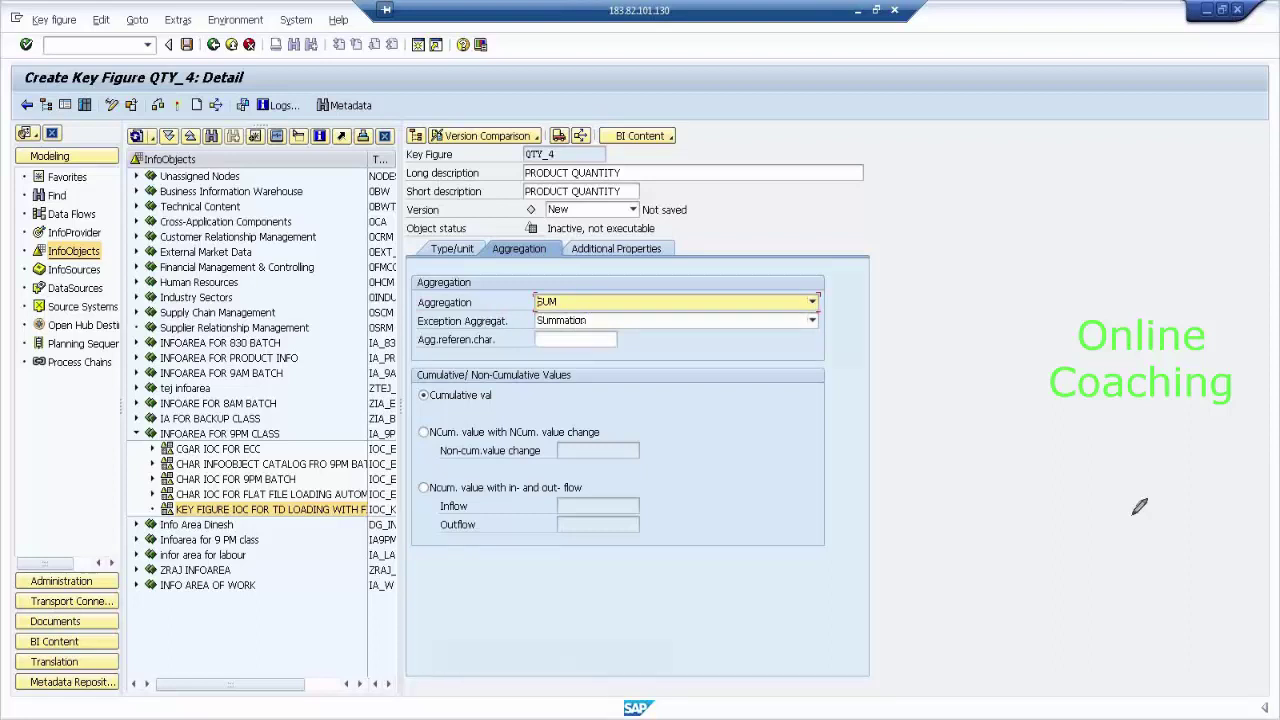
pyautogui.moveTo(585, 295); pyautogui.dragTo(619, 271)
pyautogui.moveTo(612, 320); pyautogui.dragTo(643, 301)
pyautogui.click(601, 322)
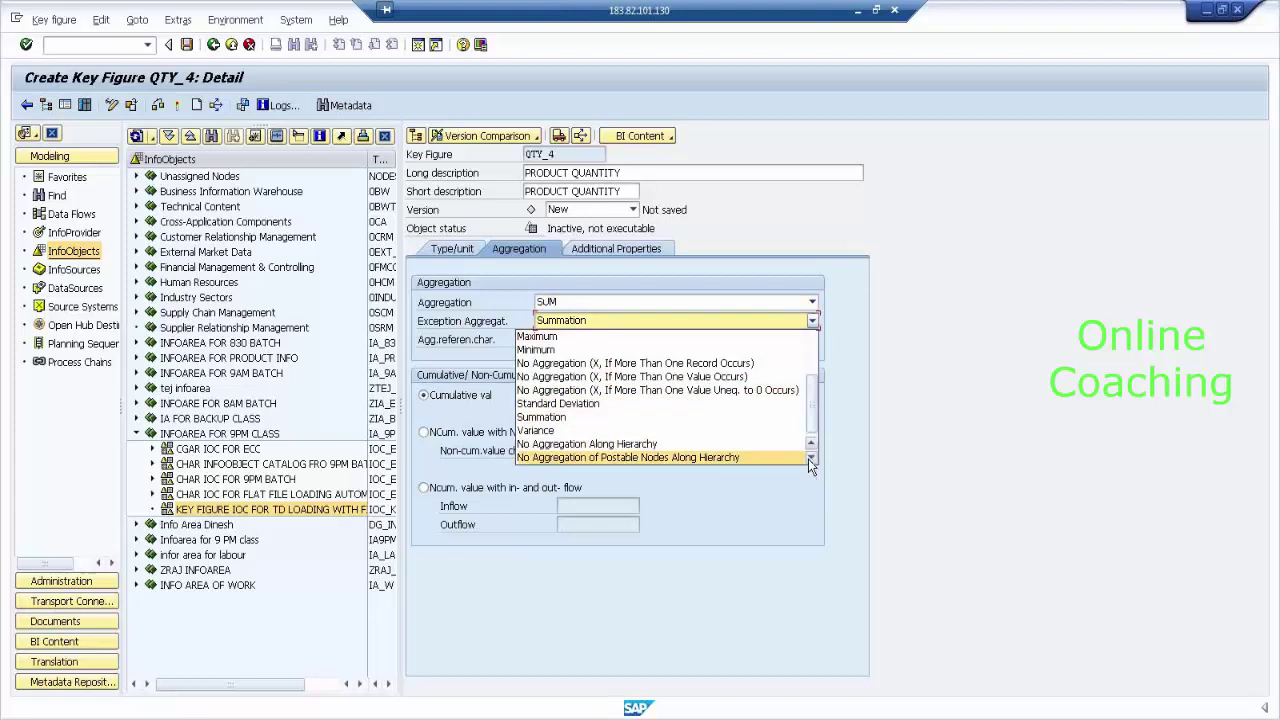
pyautogui.moveTo(811, 410); pyautogui.dragTo(812, 370)
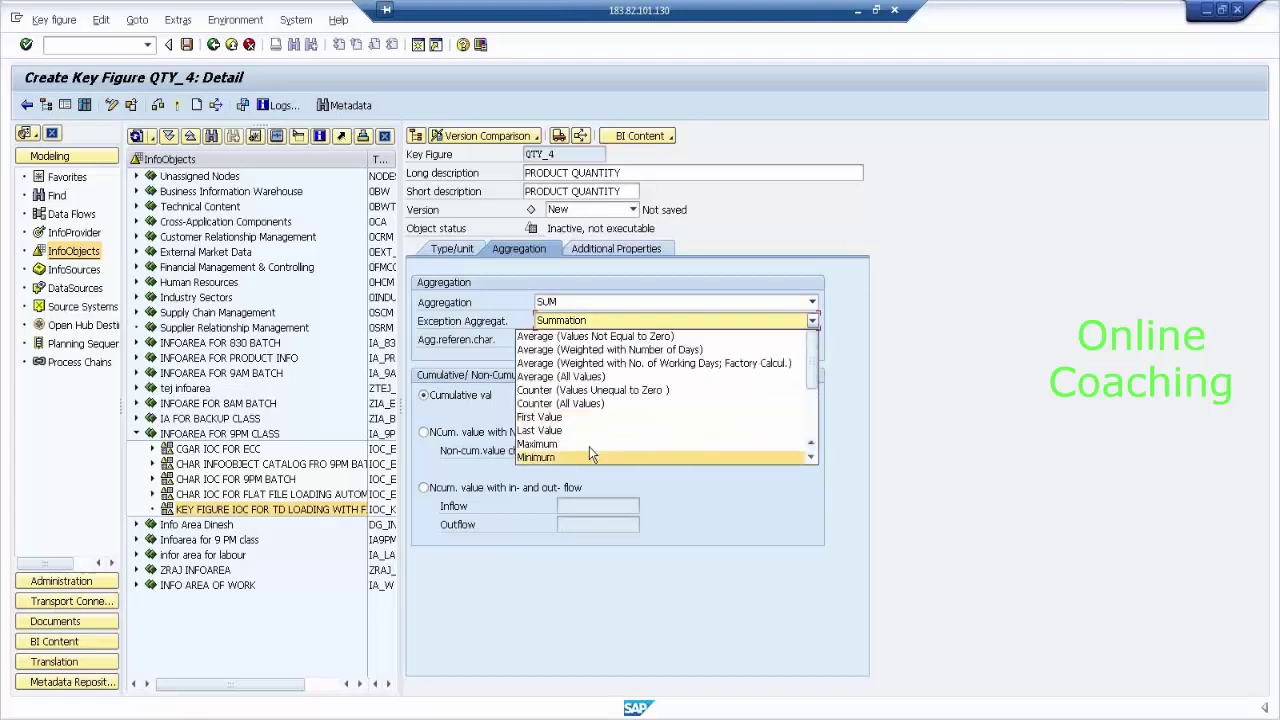
pyautogui.click(564, 431)
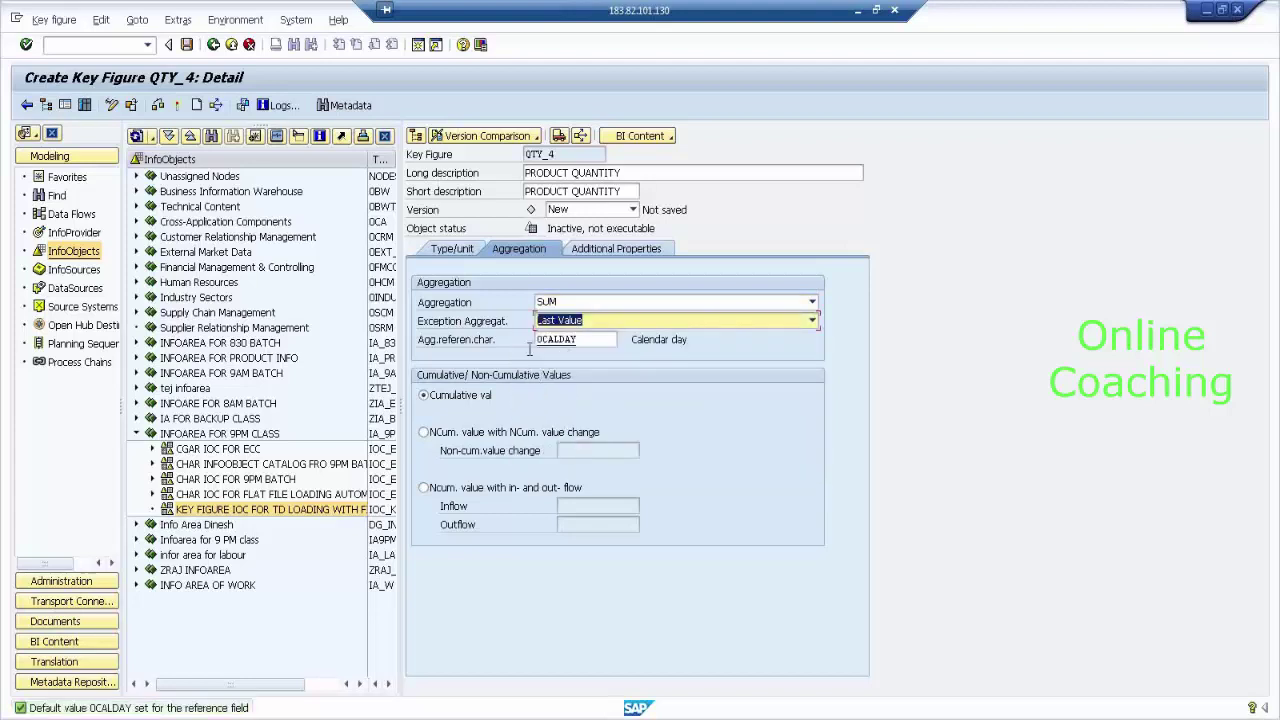
# Step: Set the exception aggregation of QTY_4 back to Summation
pyautogui.click(714, 322)
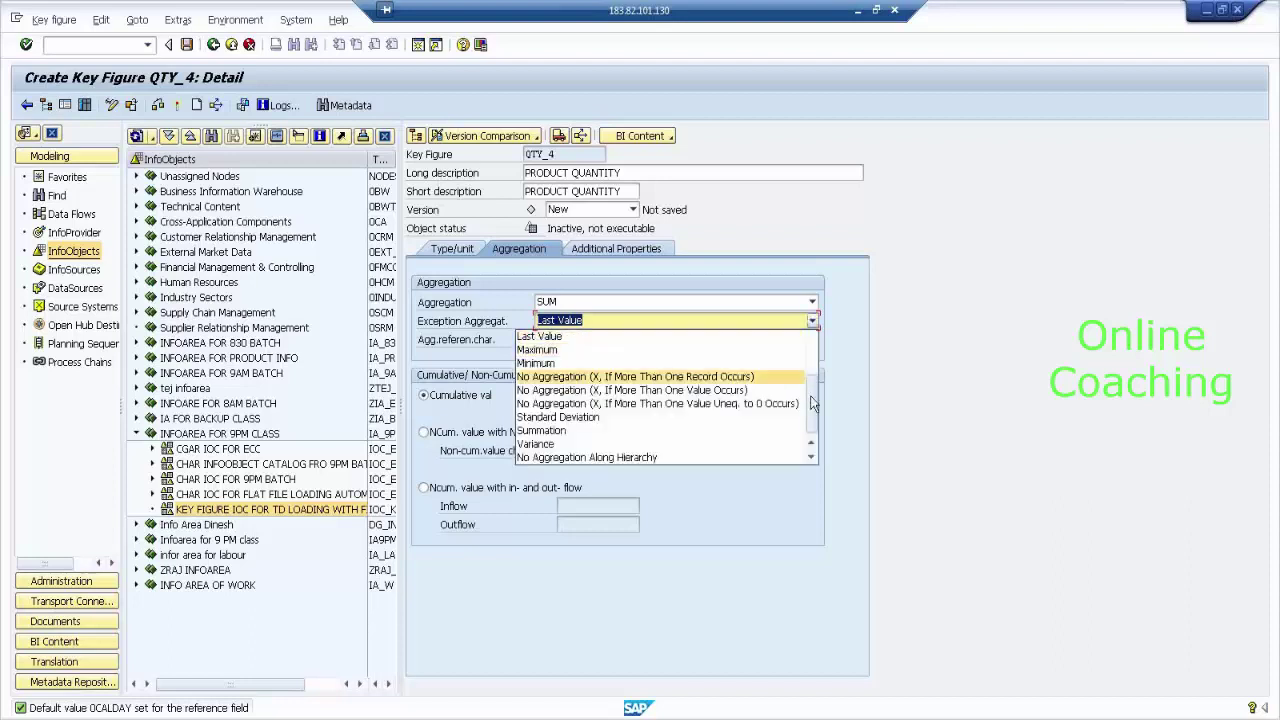
pyautogui.moveTo(815, 405)
pyautogui.mouseDown()
pyautogui.moveTo(809, 354)
pyautogui.moveTo(797, 422)
pyautogui.mouseUp()
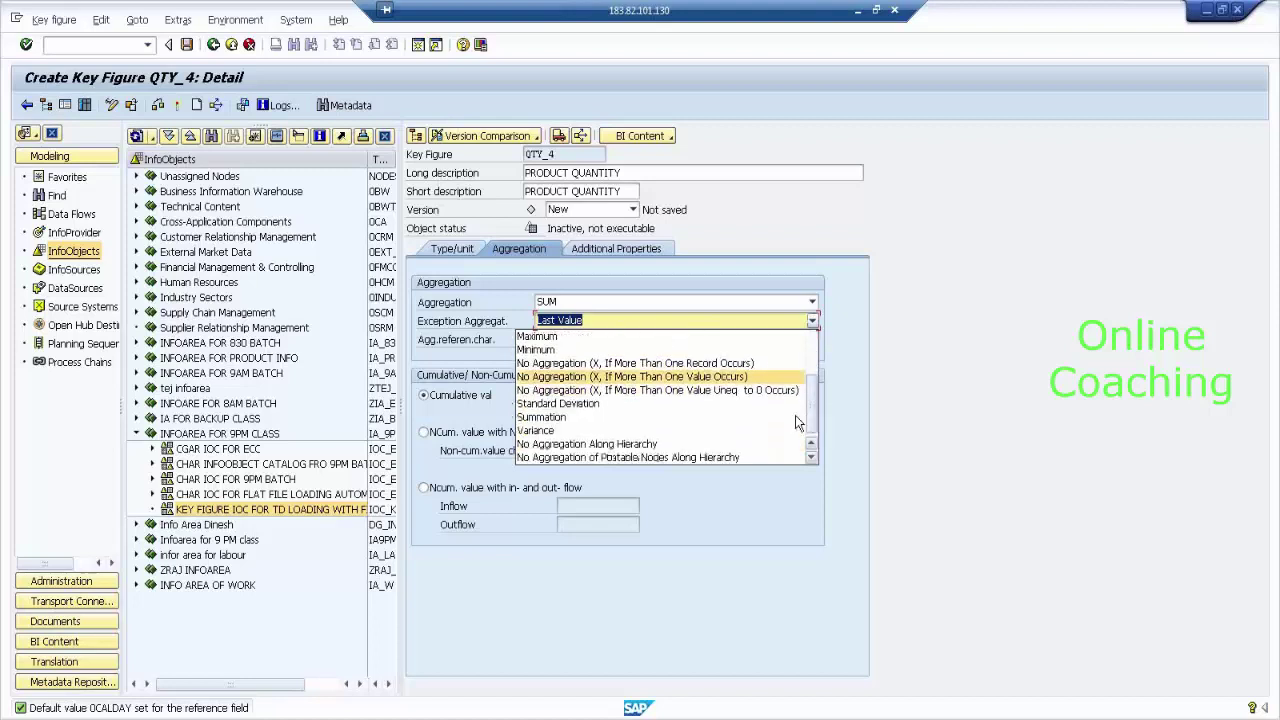
pyautogui.click(612, 417)
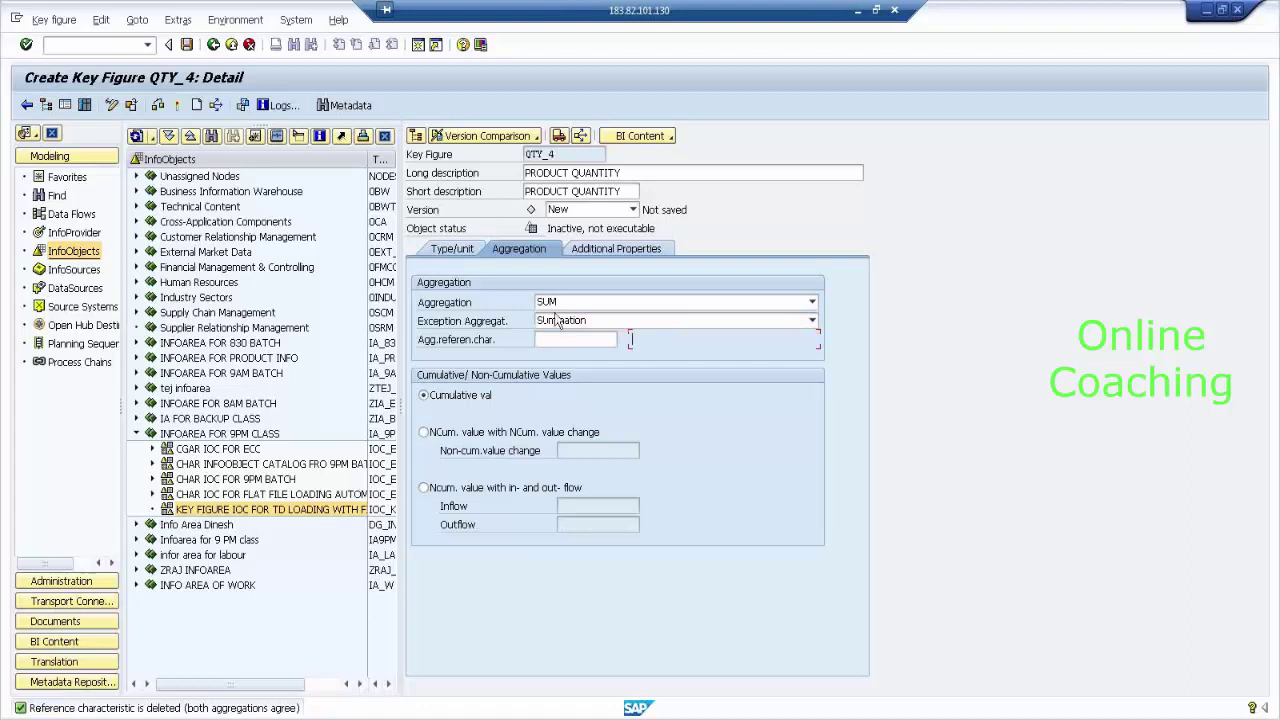
# Step: Return to the type and unit settings, activate QTY_4, and select PRODUCT QUANTITY in the InfoObjects tree
pyautogui.click(443, 253)
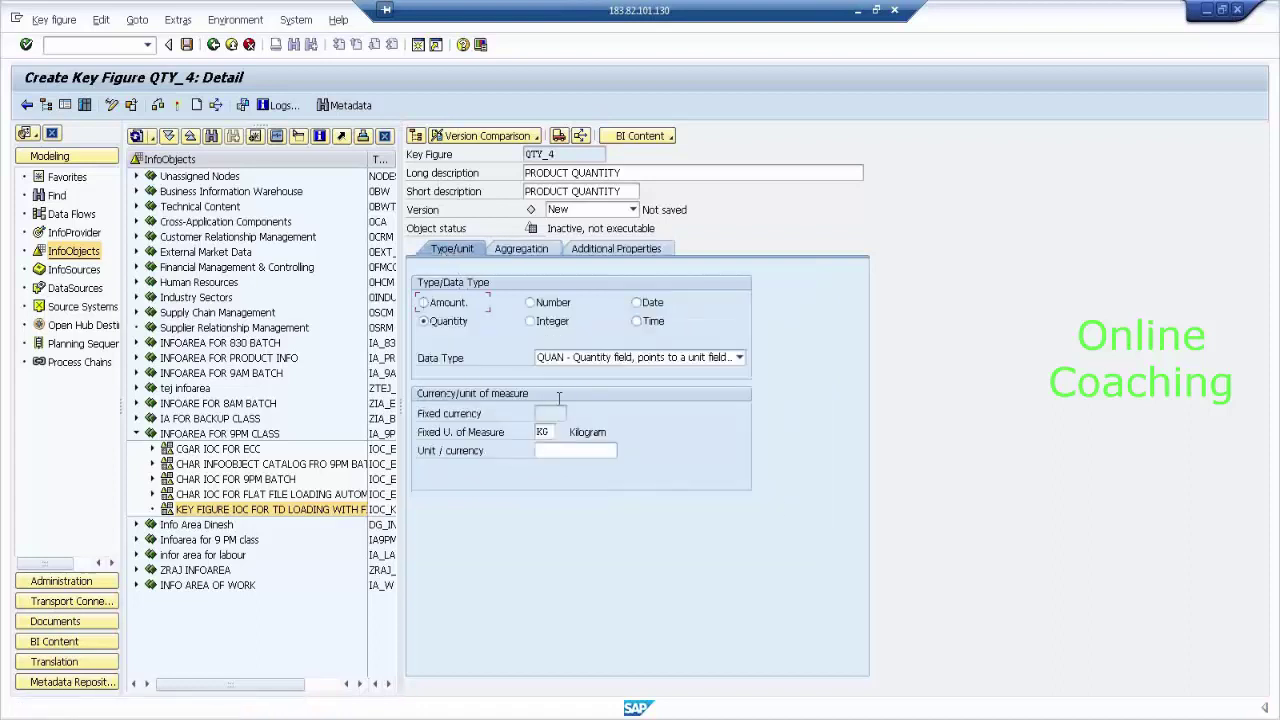
pyautogui.hotkey('ctrl', 'F3')
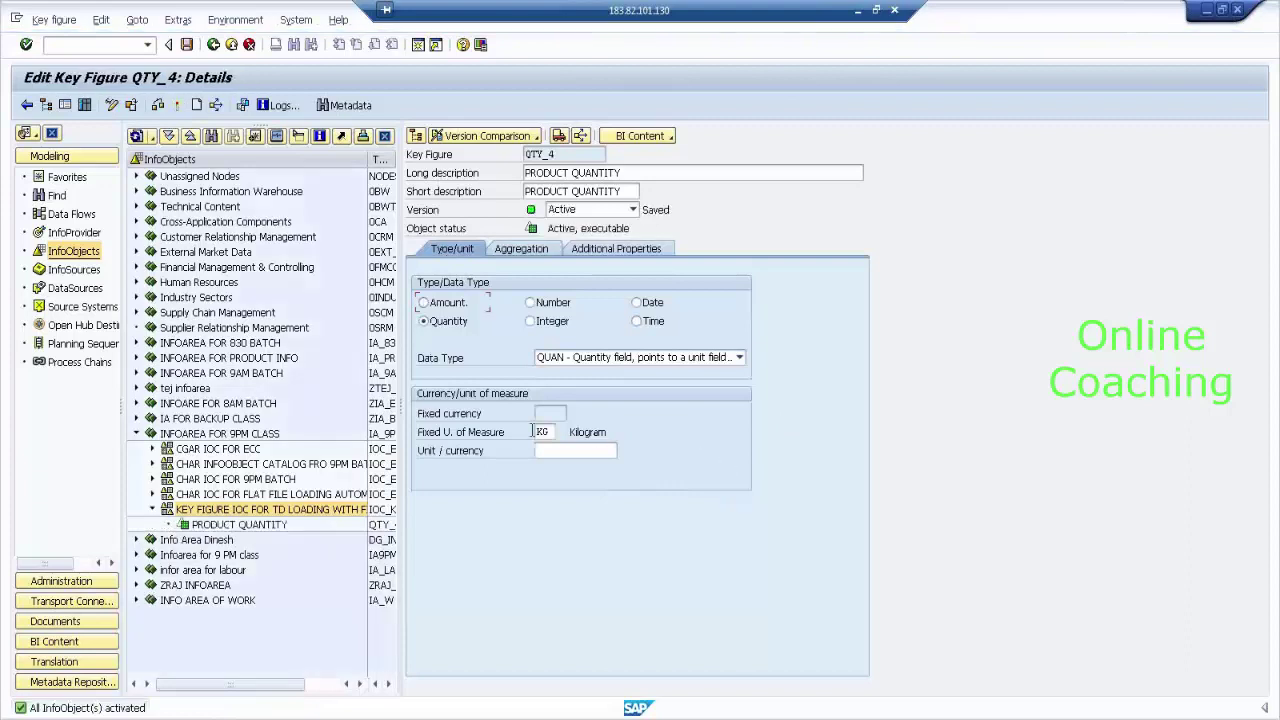
pyautogui.click(222, 526)
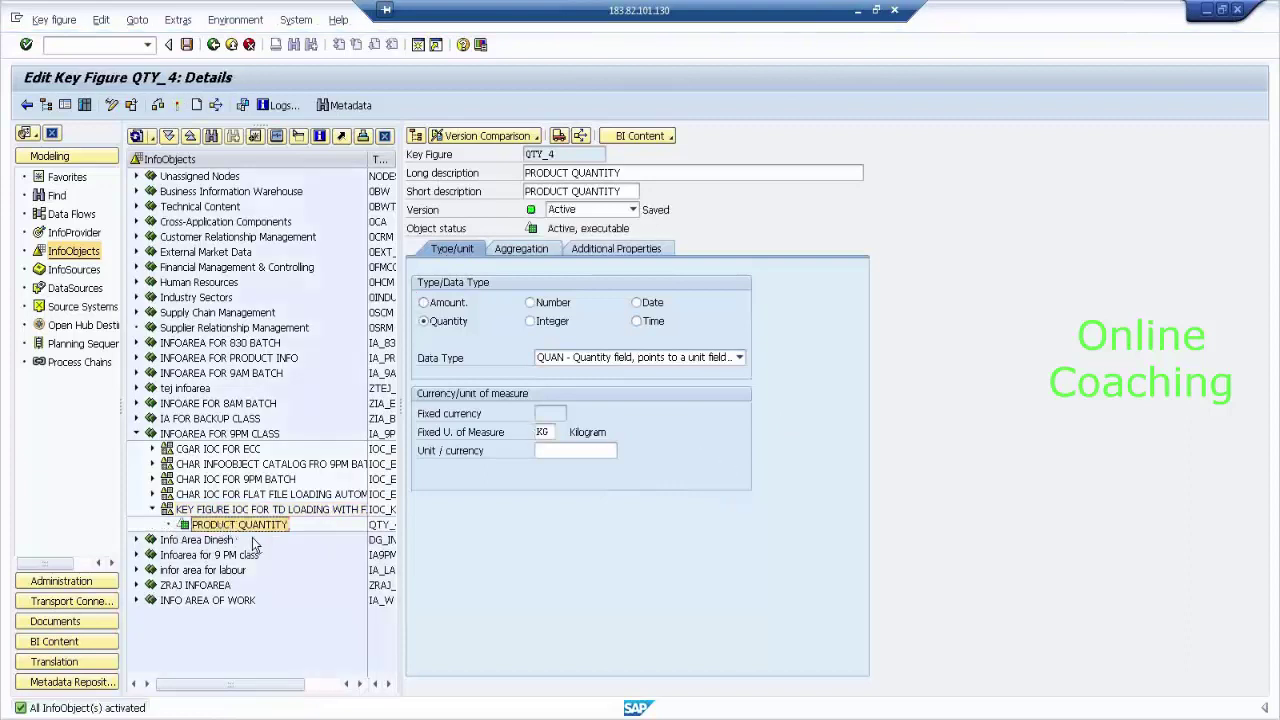
# Step: Create another key figure named SALES_4 with the long description SALES REVENUE
pyautogui.click(197, 106)
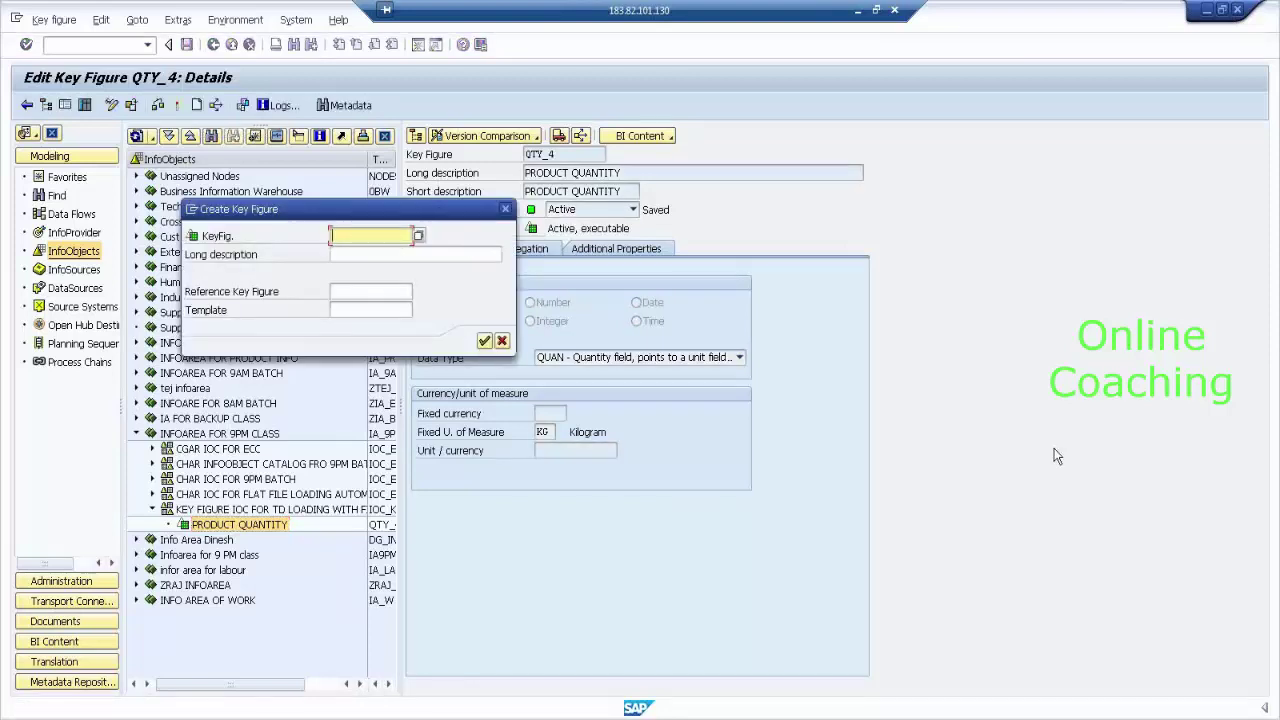
pyautogui.write('S')
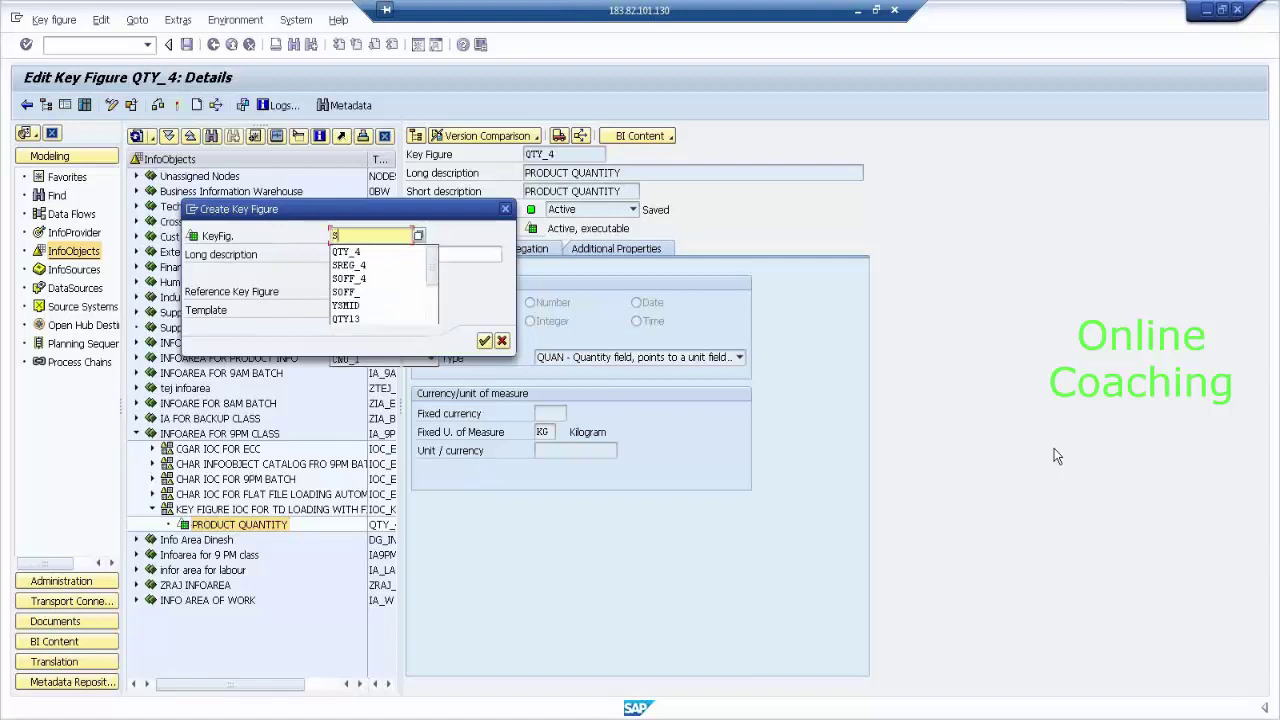
pyautogui.write('ALES_')
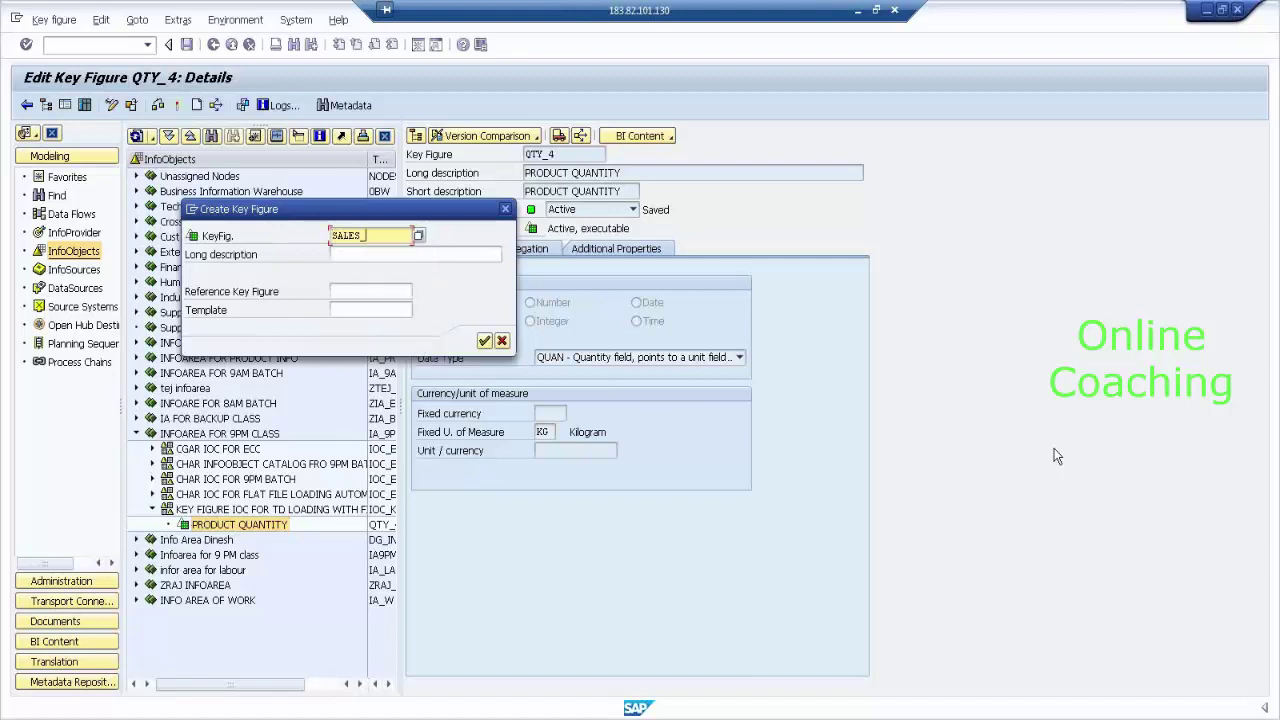
pyautogui.write('4')
pyautogui.press('Tab')
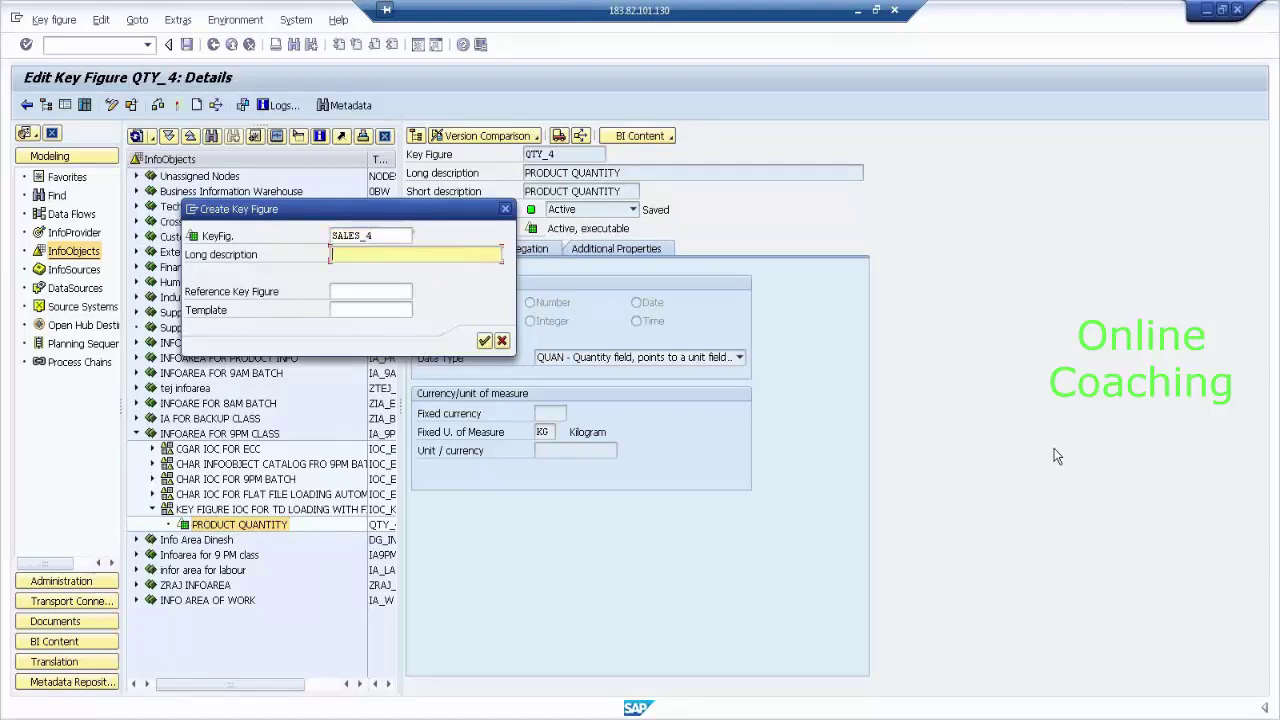
pyautogui.write('SALES REVENUE')
pyautogui.press('Return')
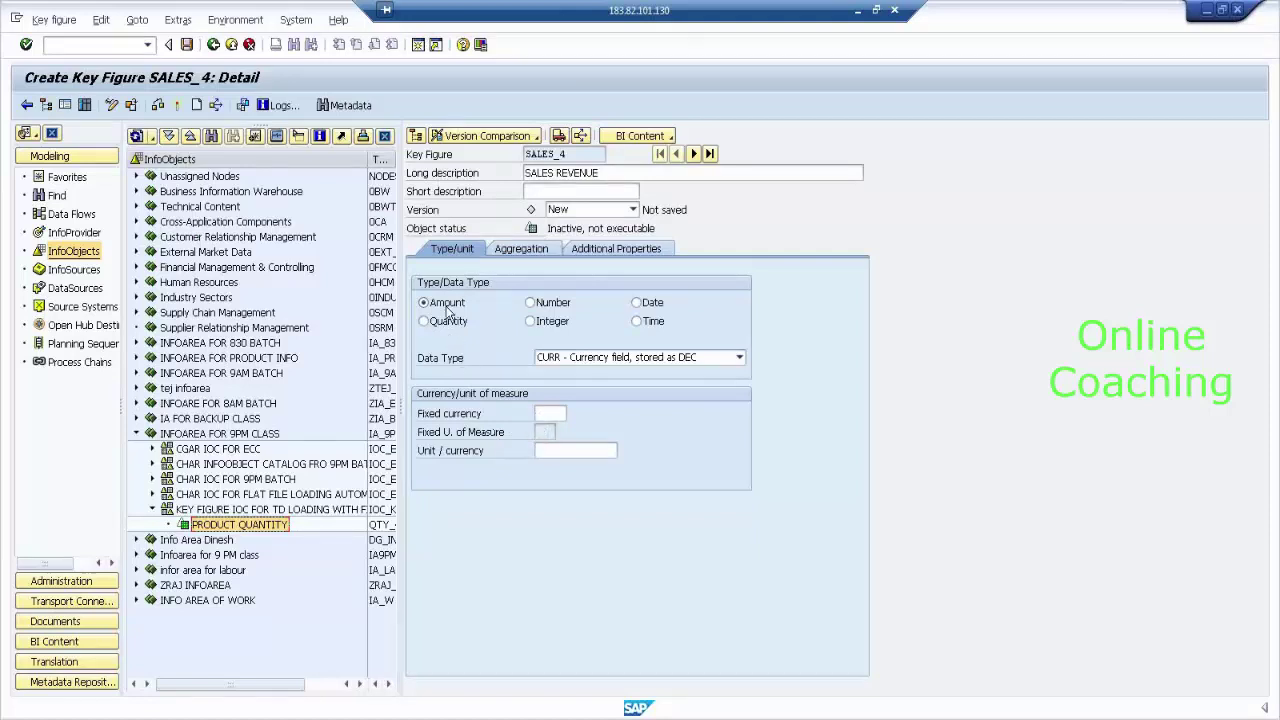
# Step: Set the fixed currency of SALES_4 to INR
pyautogui.click(548, 413)
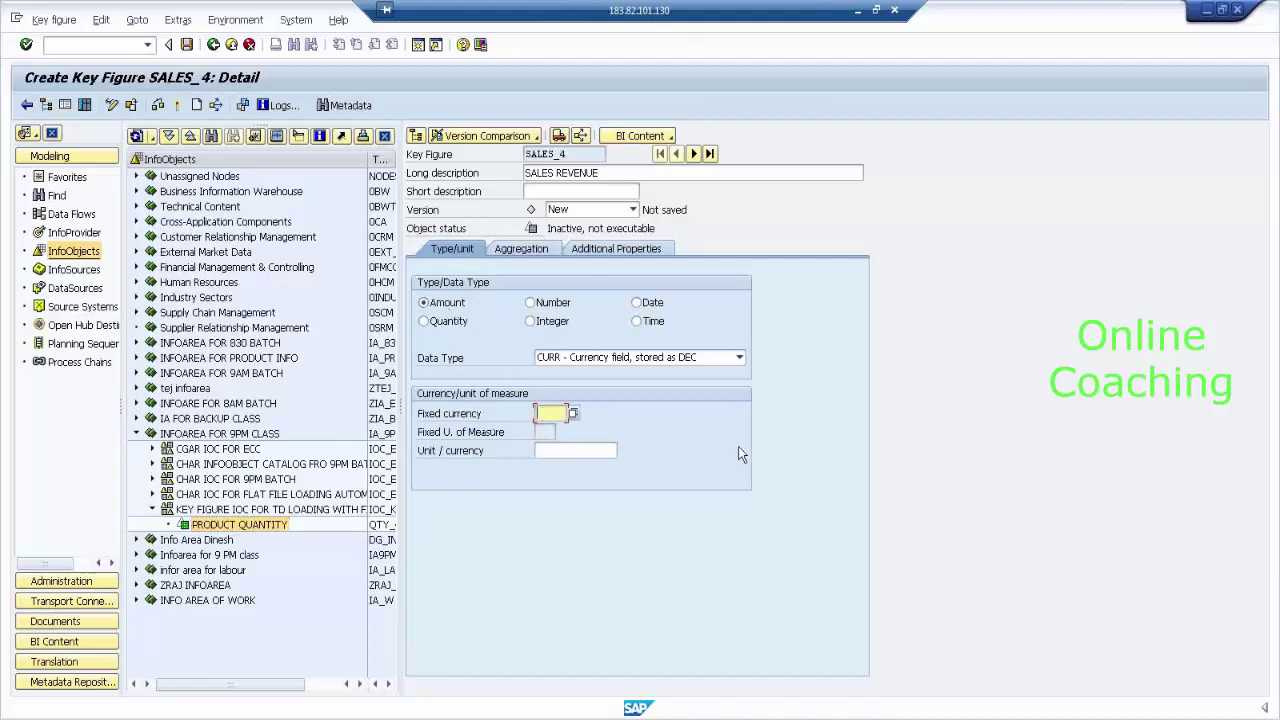
pyautogui.write('INR')
pyautogui.press('Return')
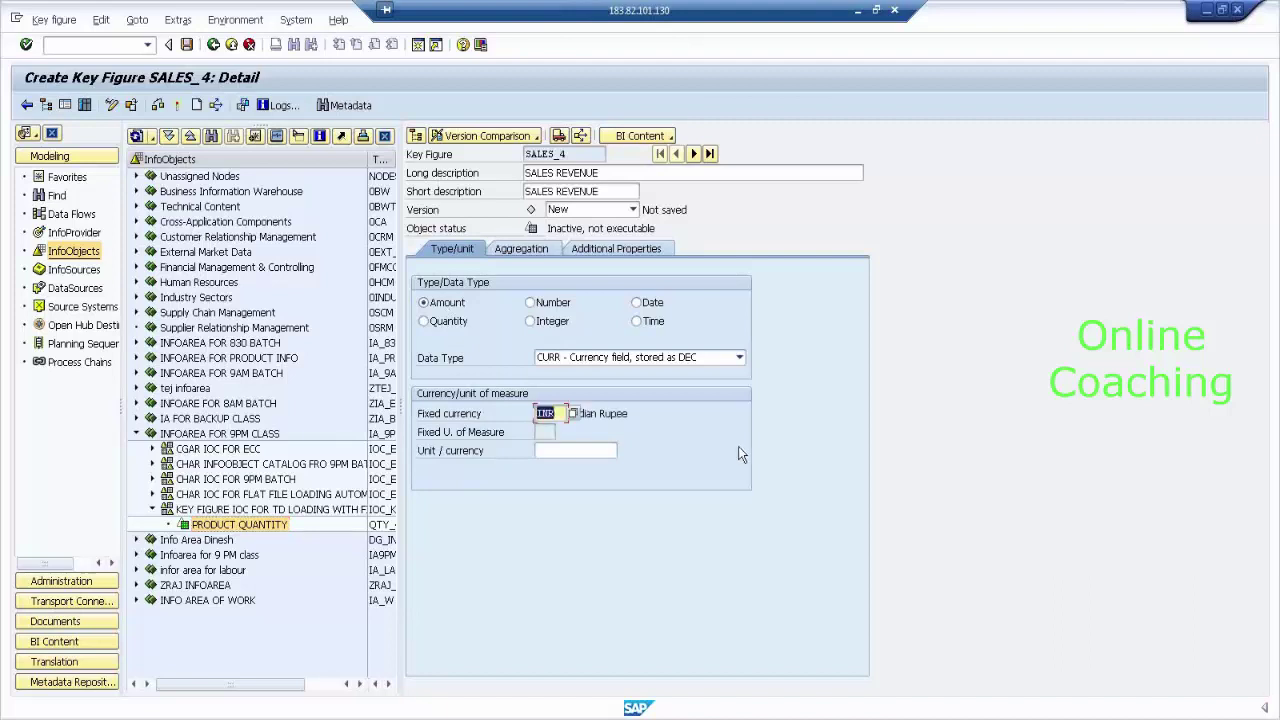
# Step: Look through the list of available values for the fixed currency, and close it without choosing another
pyautogui.click(571, 415)
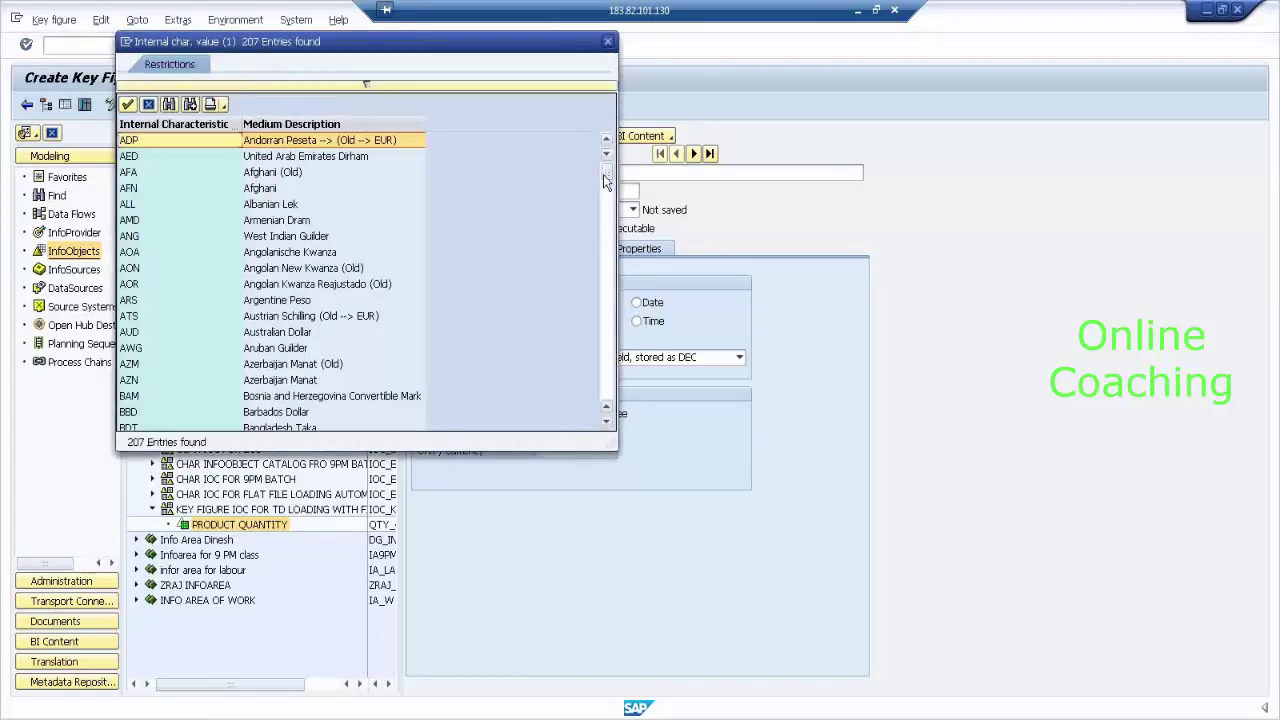
pyautogui.moveTo(603, 240); pyautogui.dragTo(604, 416)
pyautogui.scroll(12, 505, 338)
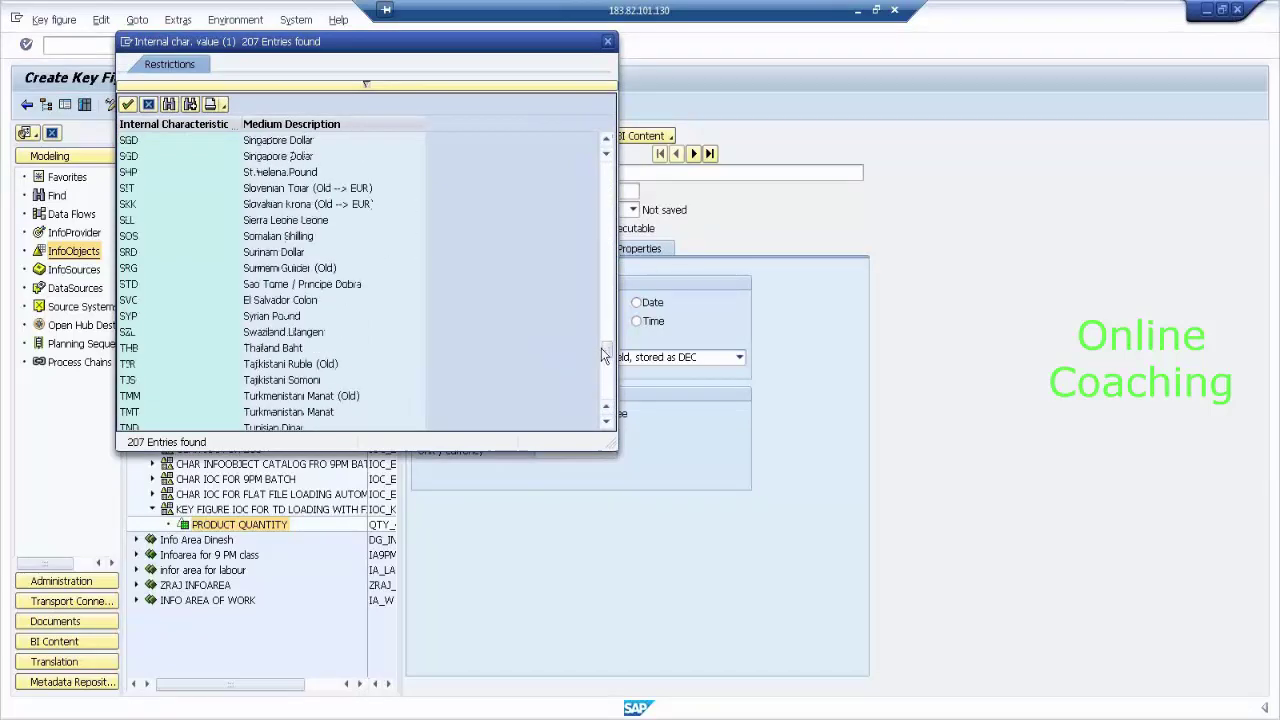
pyautogui.moveTo(606, 322); pyautogui.dragTo(605, 145)
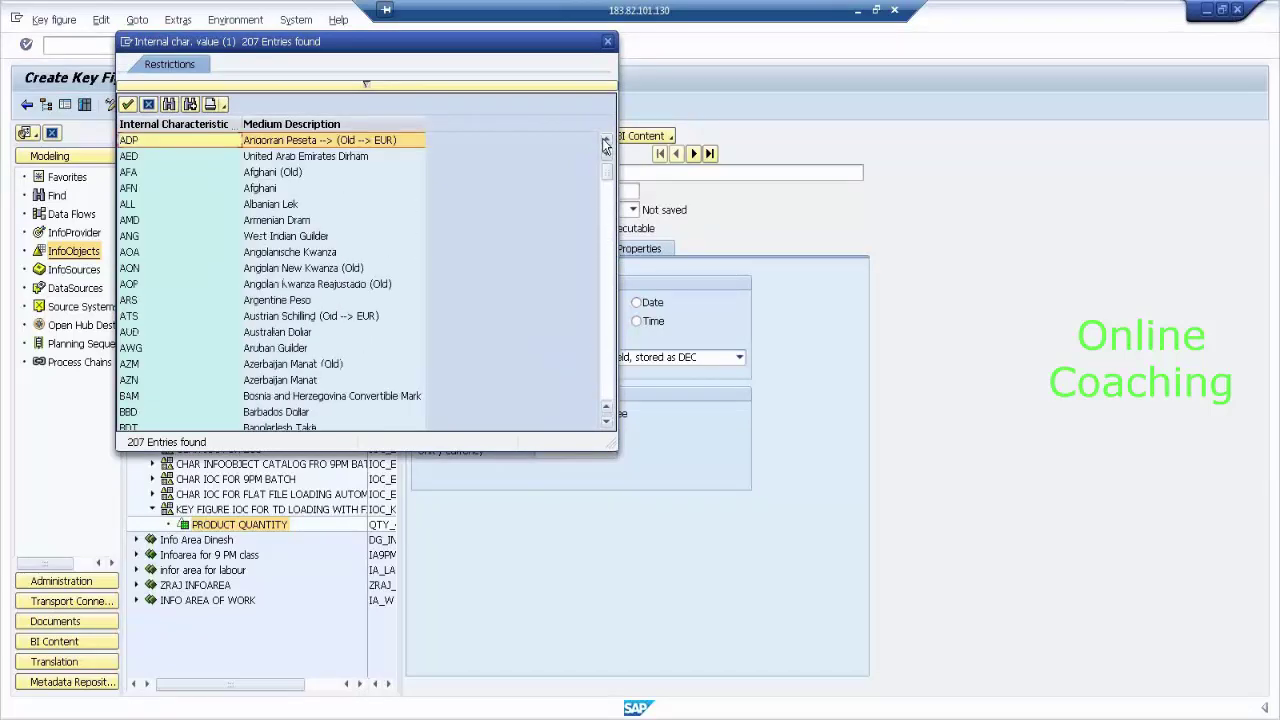
pyautogui.click(607, 41)
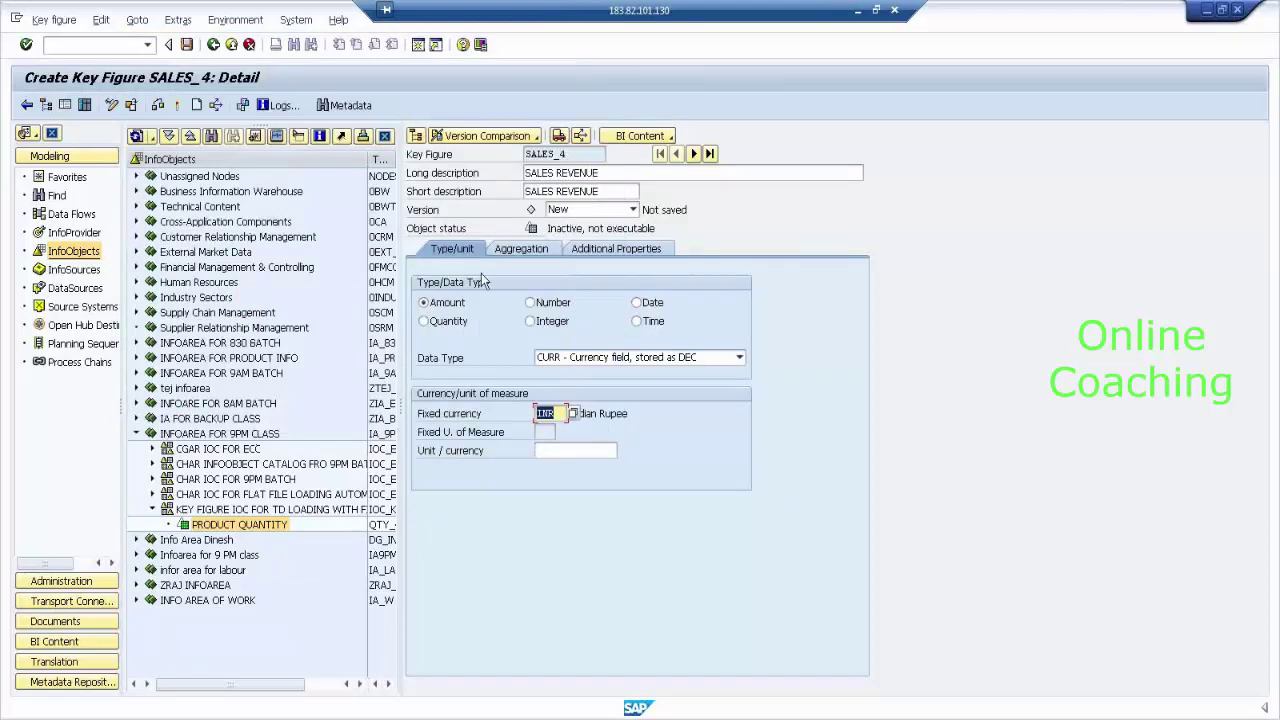
# Step: Activate SALES_4 and create another key figure named PROFIT_4 with the long description SALES PROFIT
pyautogui.click(175, 105)
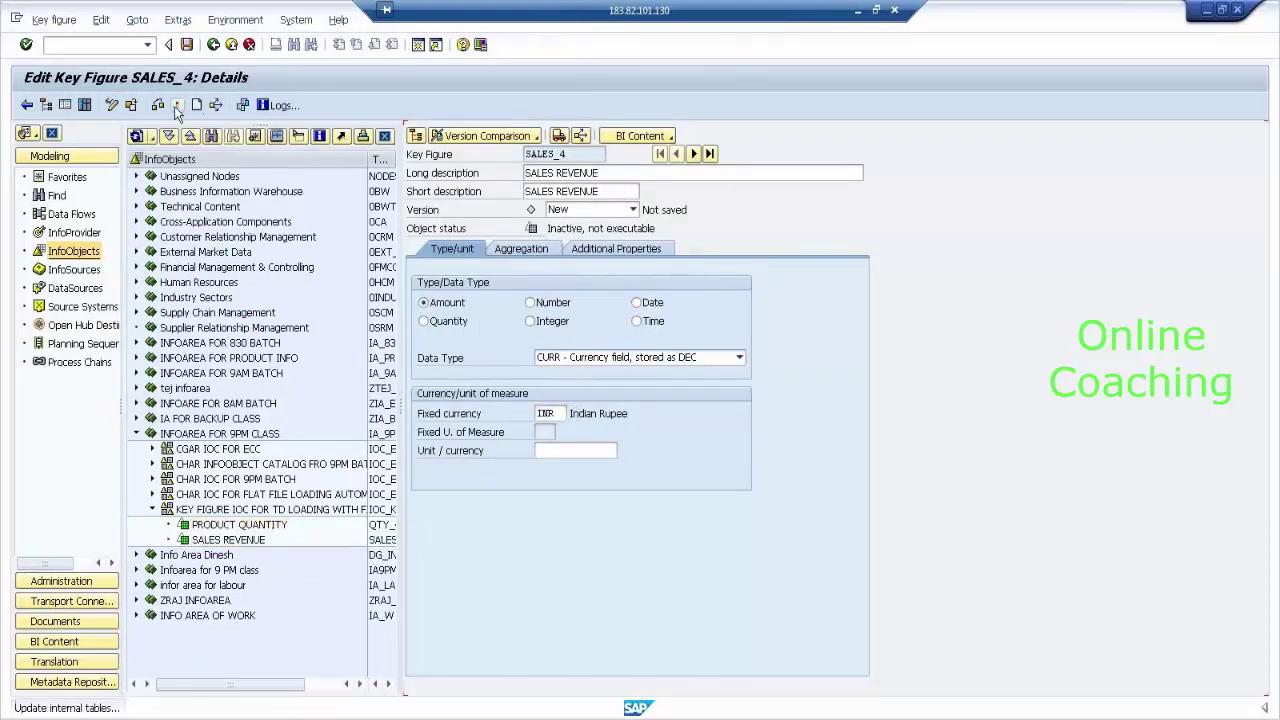
pyautogui.click(197, 105)
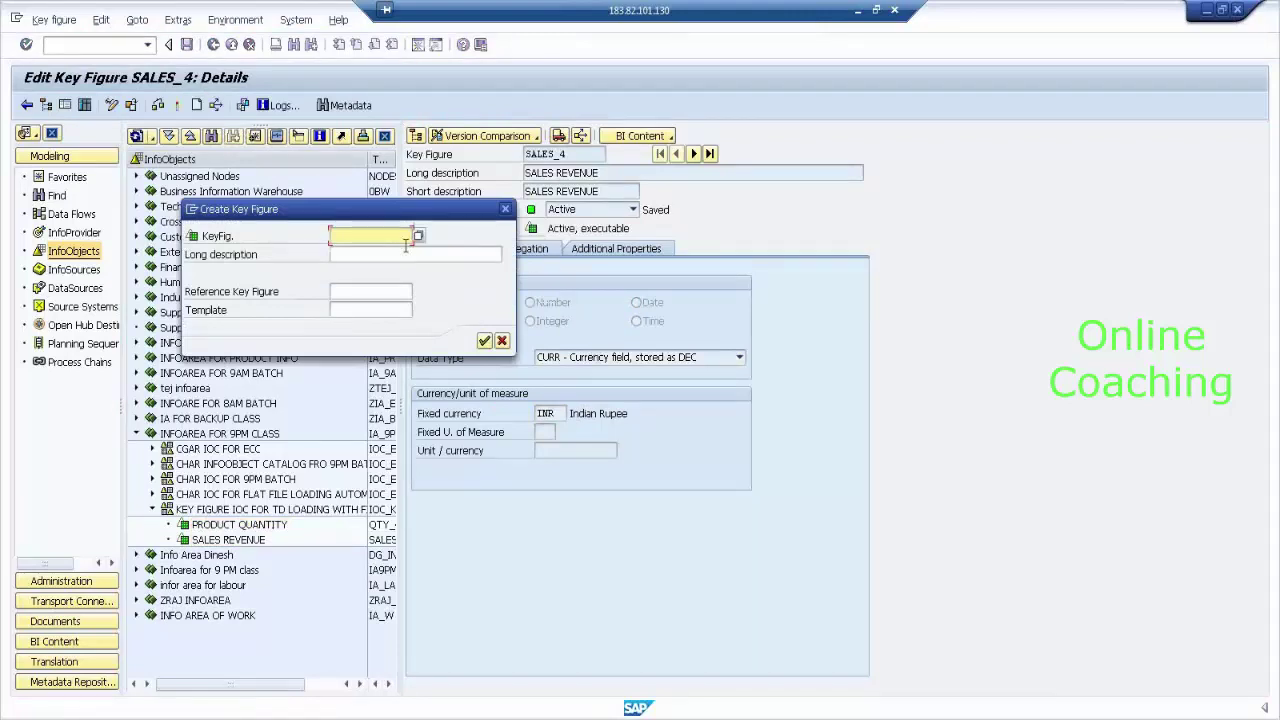
pyautogui.write('P')
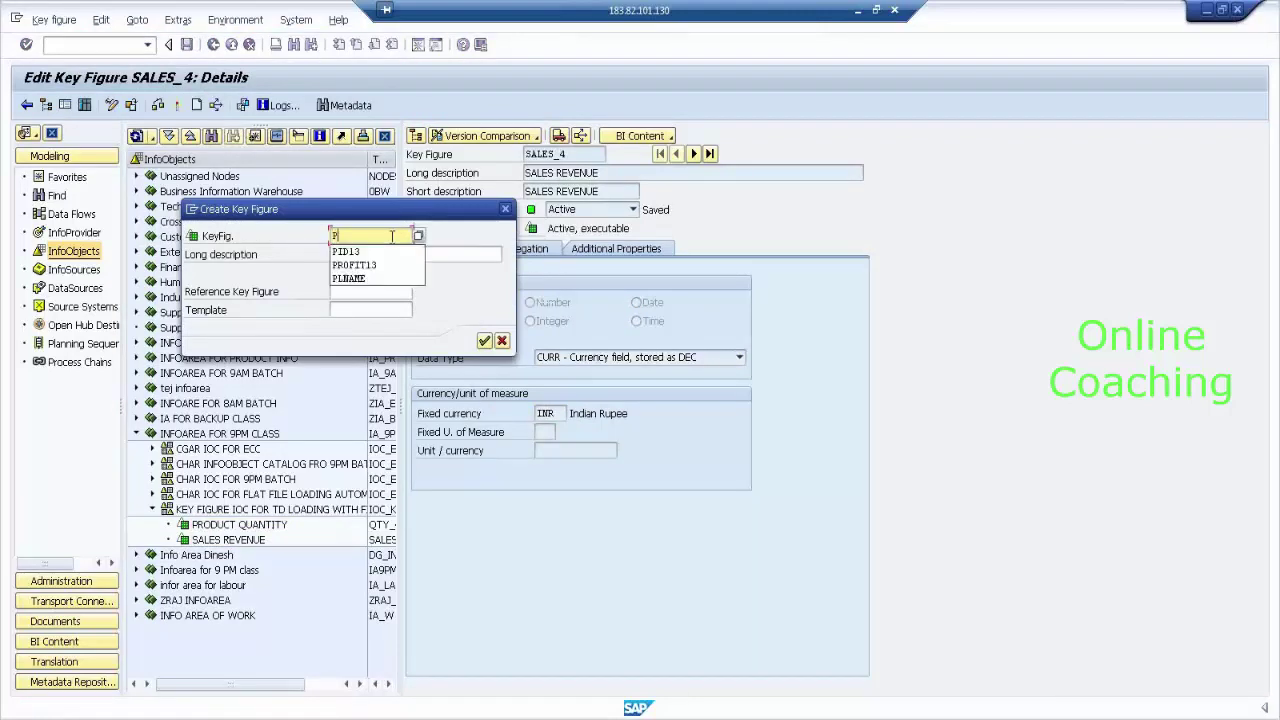
pyautogui.write('ROFIT_4')
pyautogui.press('Tab')
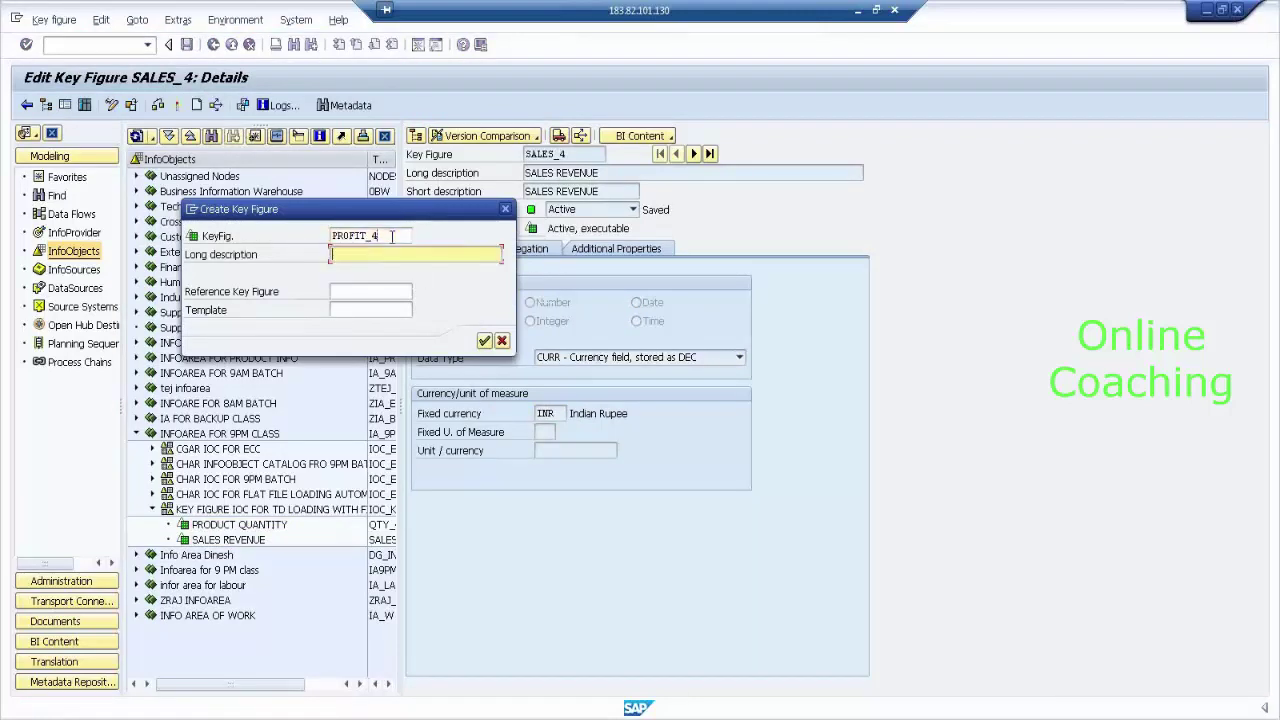
pyautogui.write('SALES PROFIT')
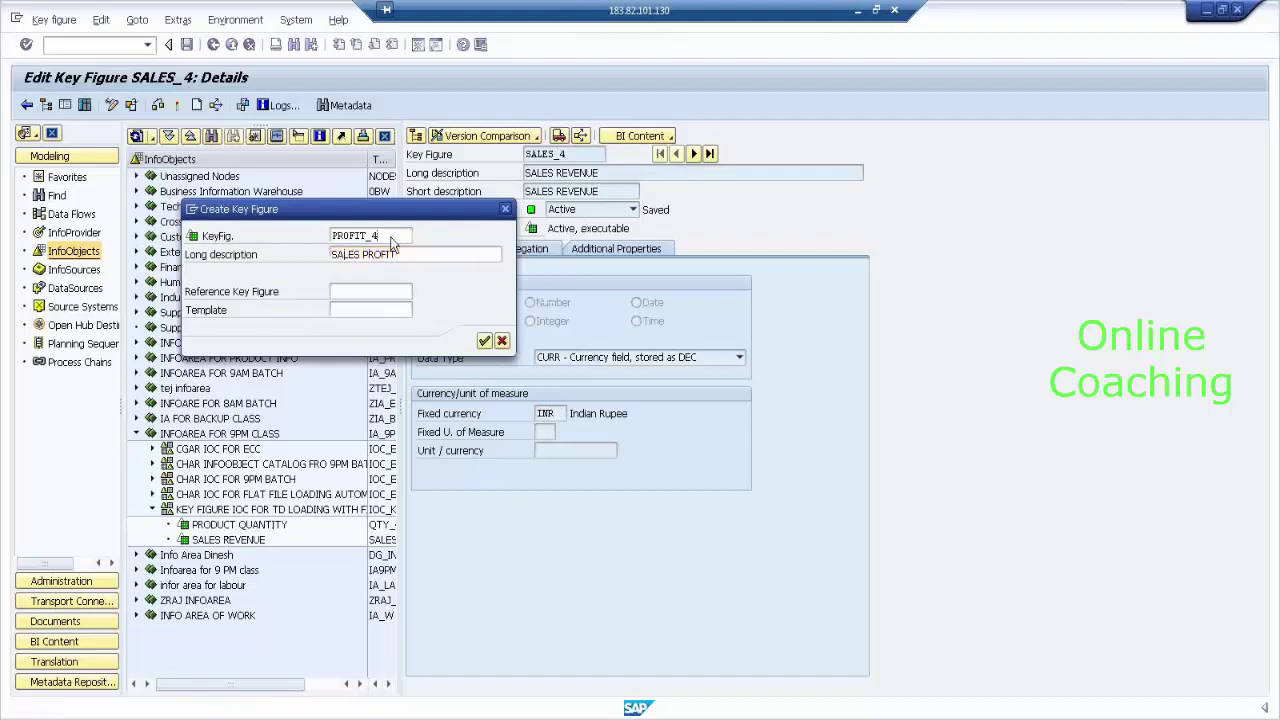
pyautogui.press('Return')
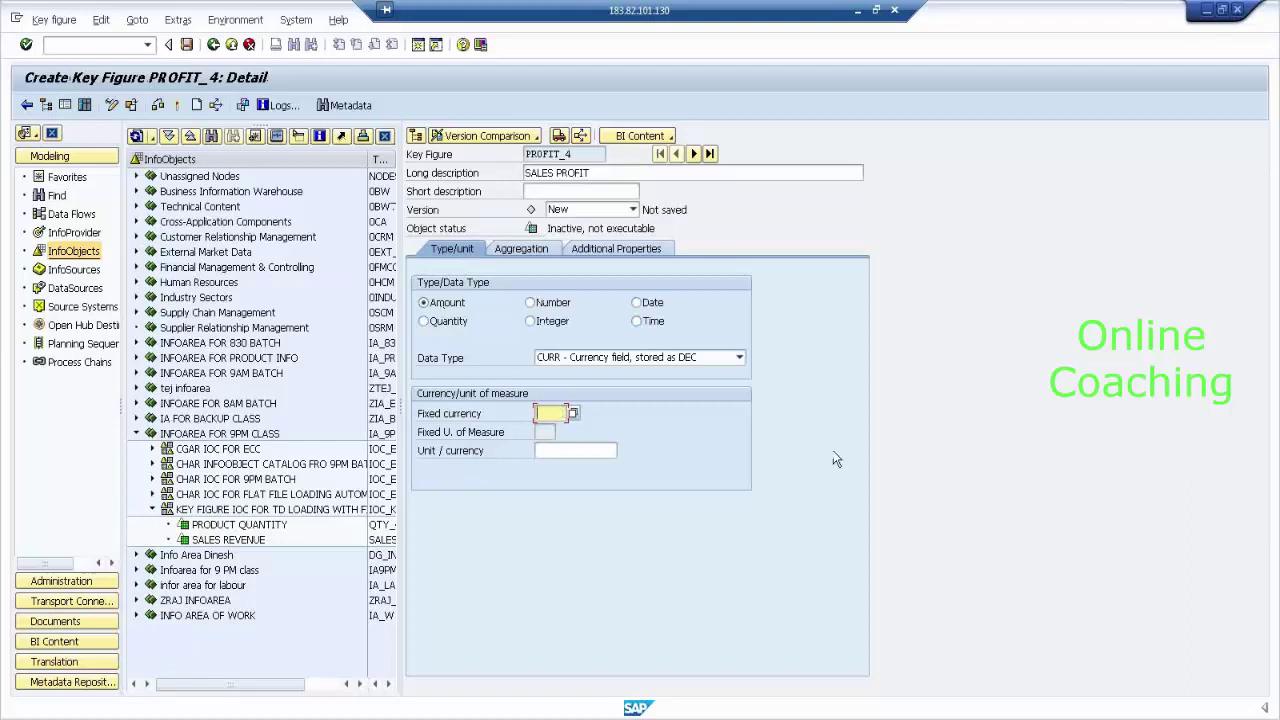
# Step: Set the fixed currency of PROFIT_4 to INR, activate the key figure, and leave its editor
pyautogui.write('INR')
pyautogui.press('Return')
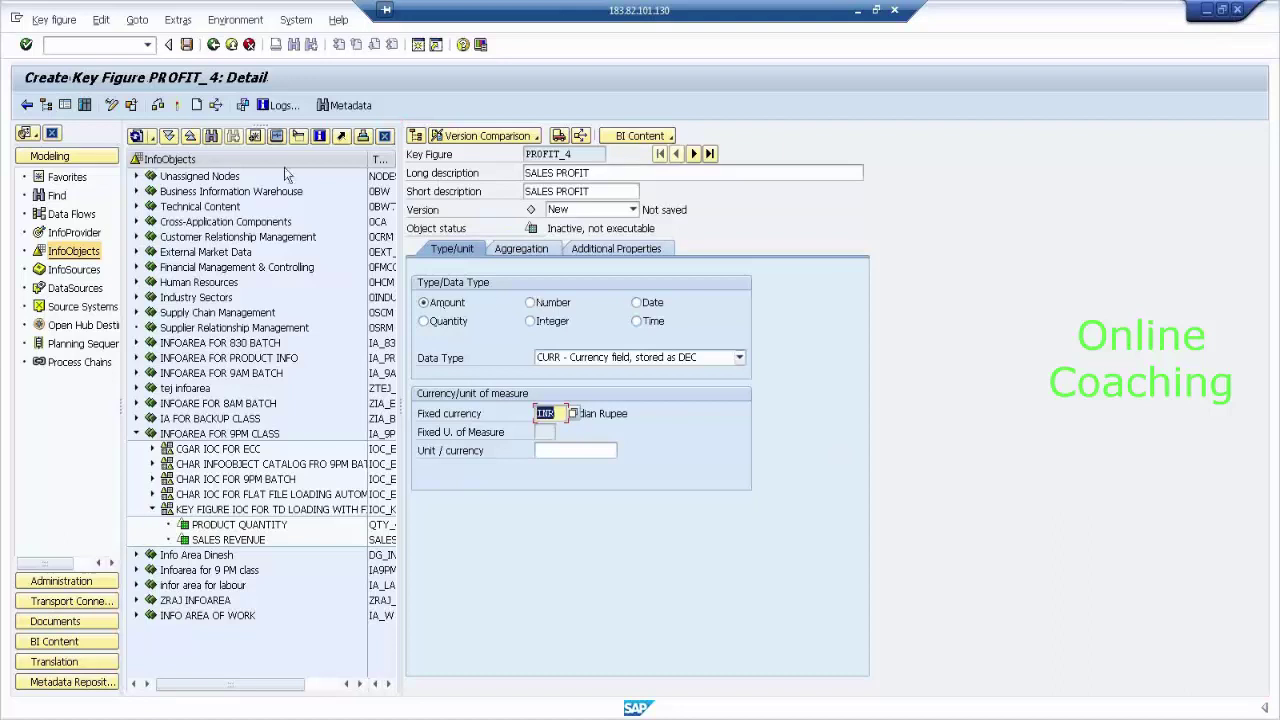
pyautogui.click(177, 106)
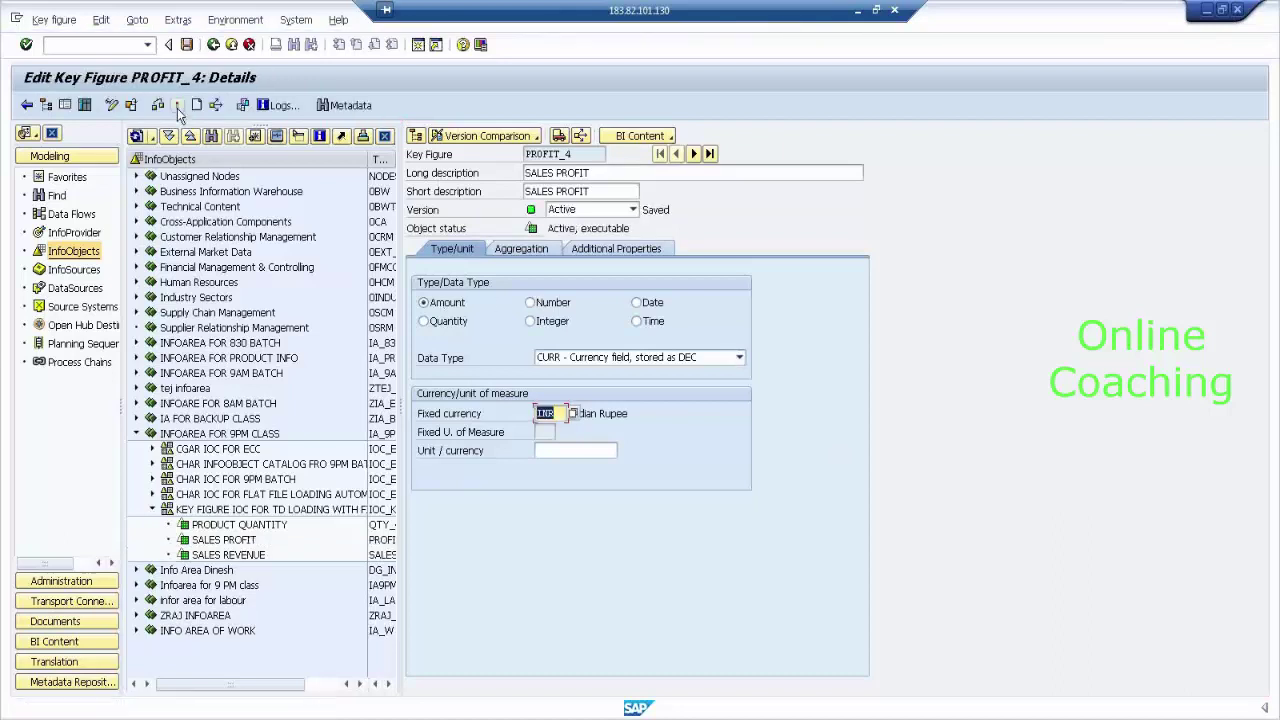
pyautogui.click(212, 45)
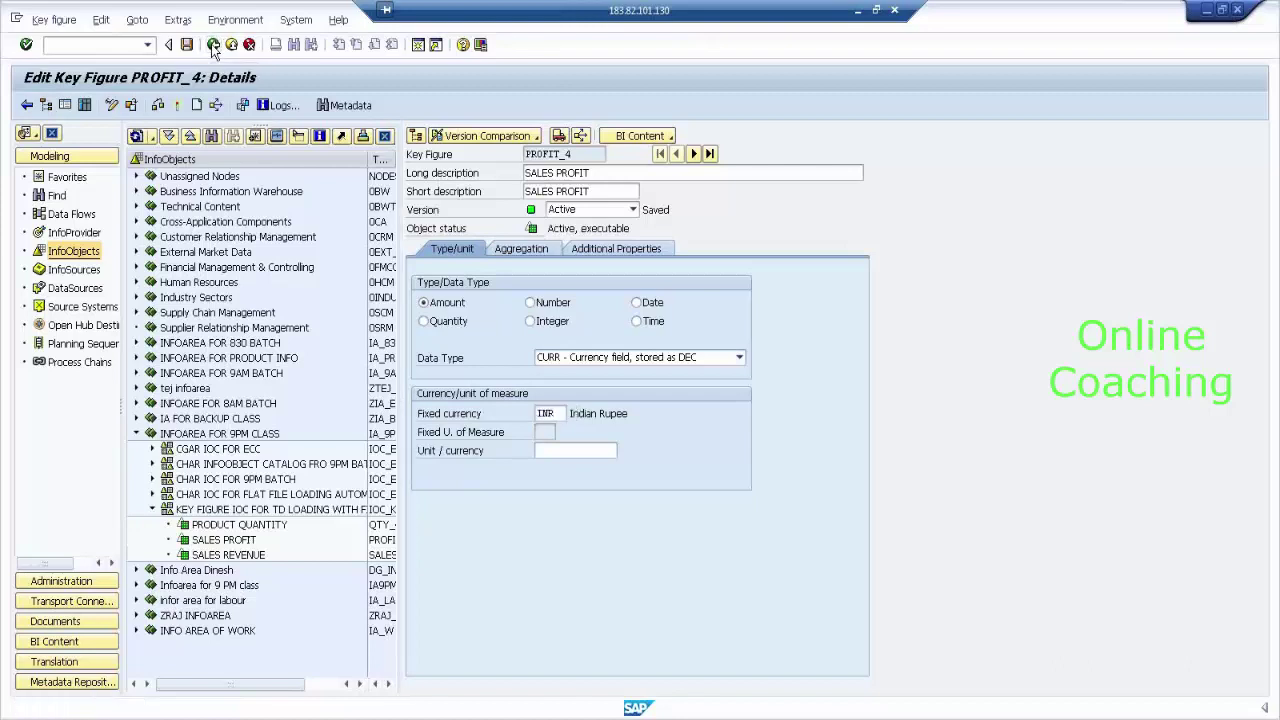
# Step: Review the SALES REVENUE, SALES PROFIT and PRODUCT QUANTITY key figures in the InfoObjects tree
pyautogui.click(247, 556)
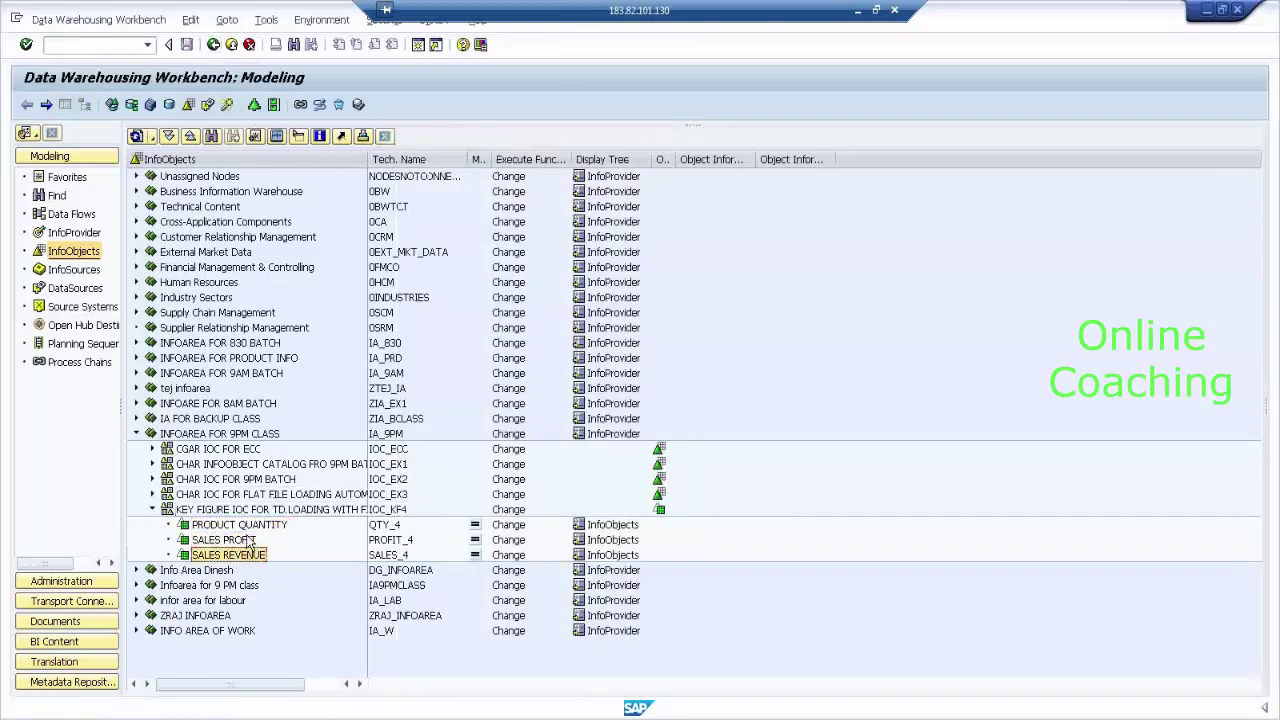
pyautogui.click(249, 540)
pyautogui.click(250, 526)
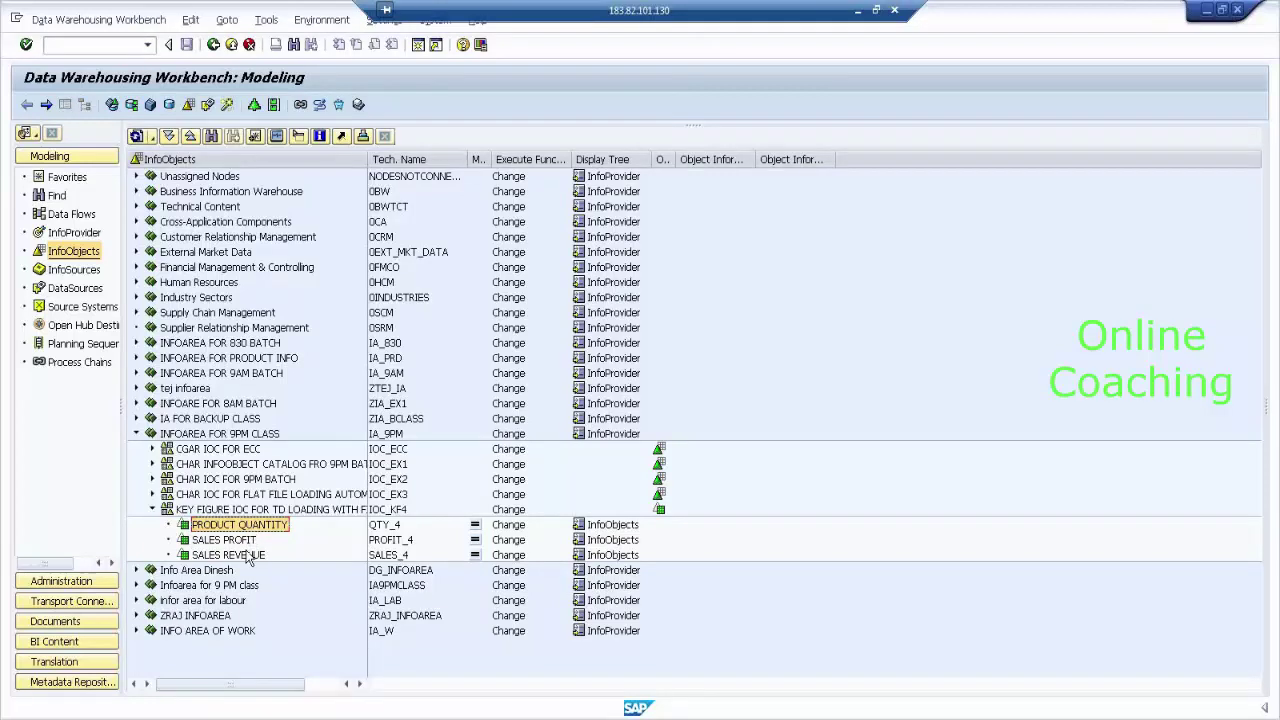
# Step: Create a DataSource named DS_TD_4 with data type Transaction Data under the application component APP COMP FOR 9PM BATCH
pyautogui.click(80, 289)
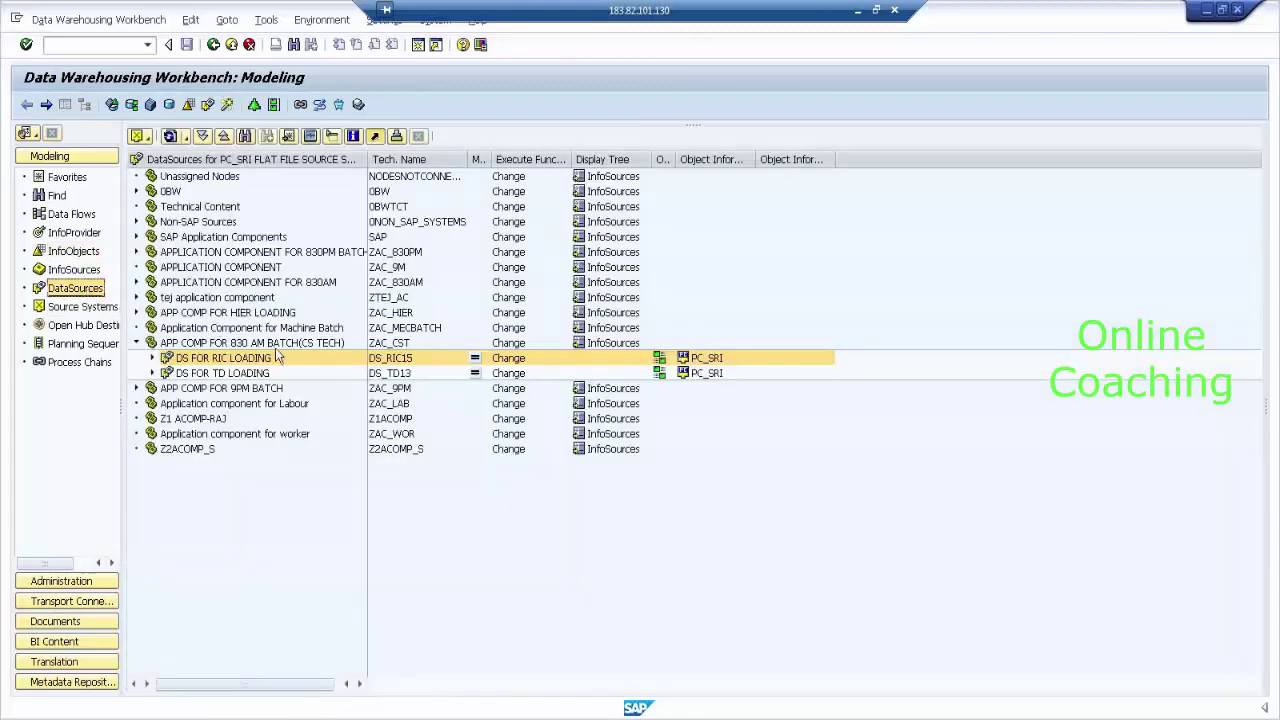
pyautogui.click(137, 388)
pyautogui.rightClick(241, 390)
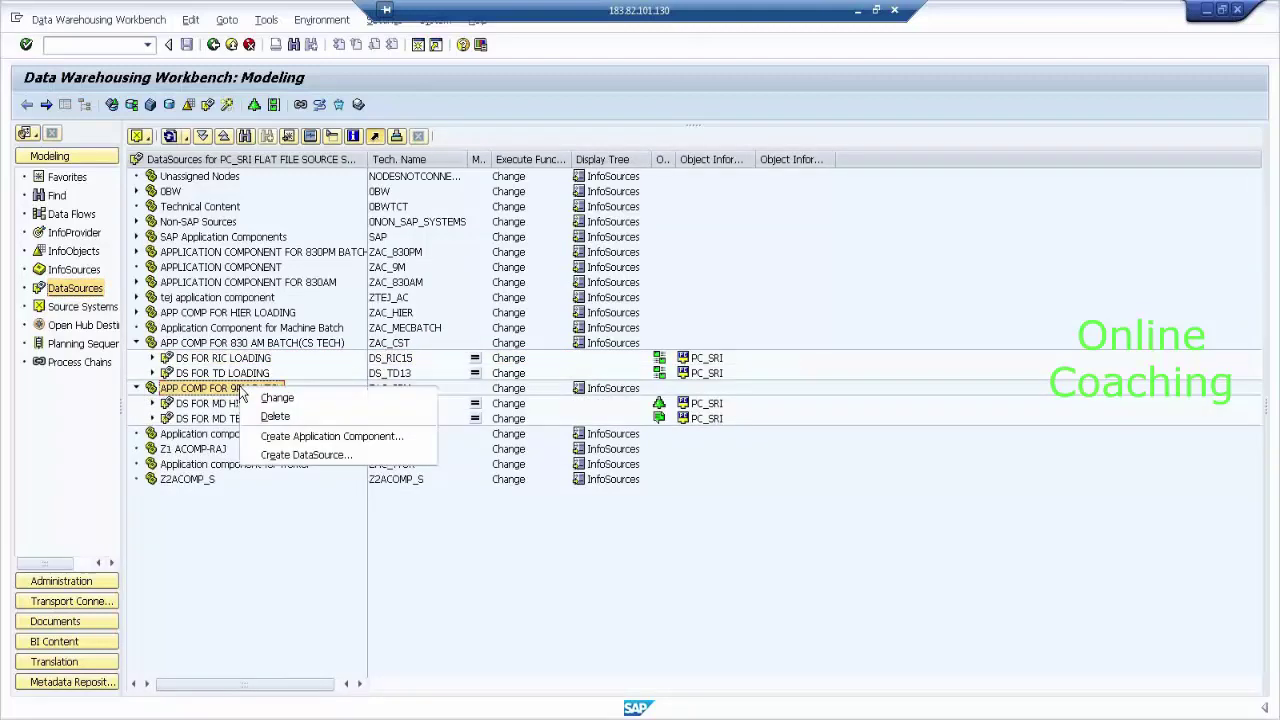
pyautogui.click(345, 452)
pyautogui.write('D')
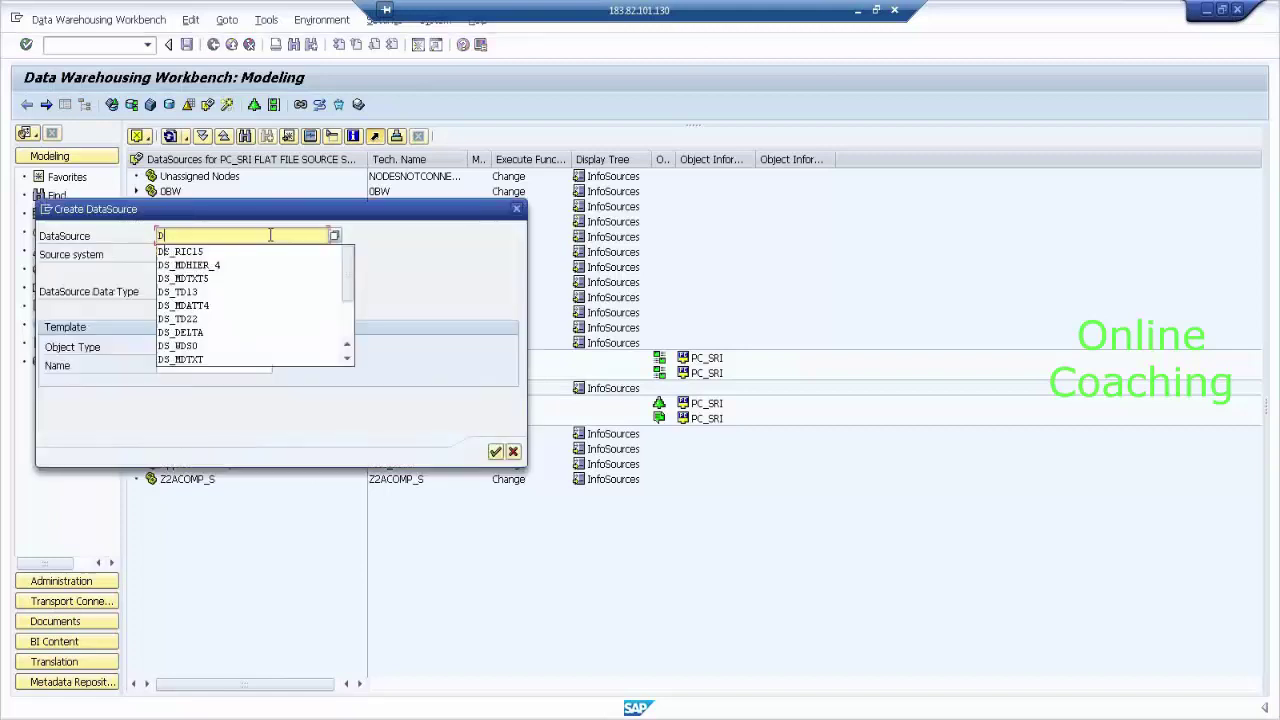
pyautogui.write('S_TD')
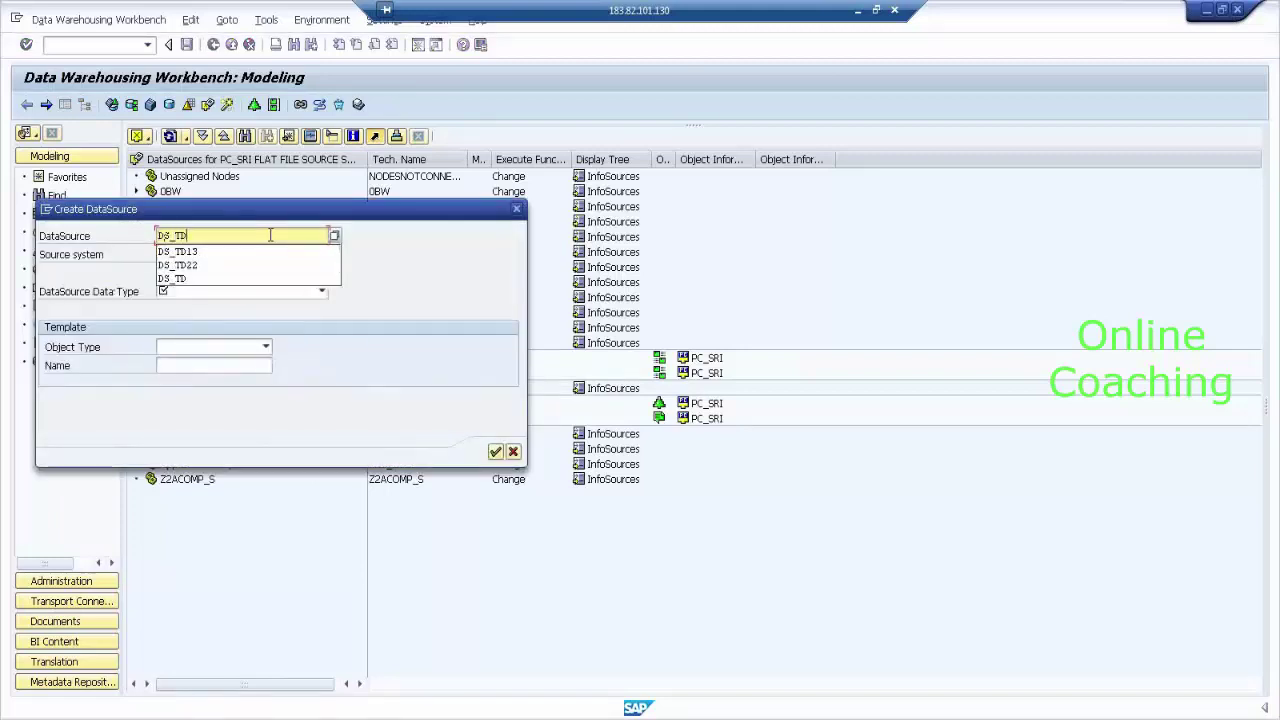
pyautogui.write('_4')
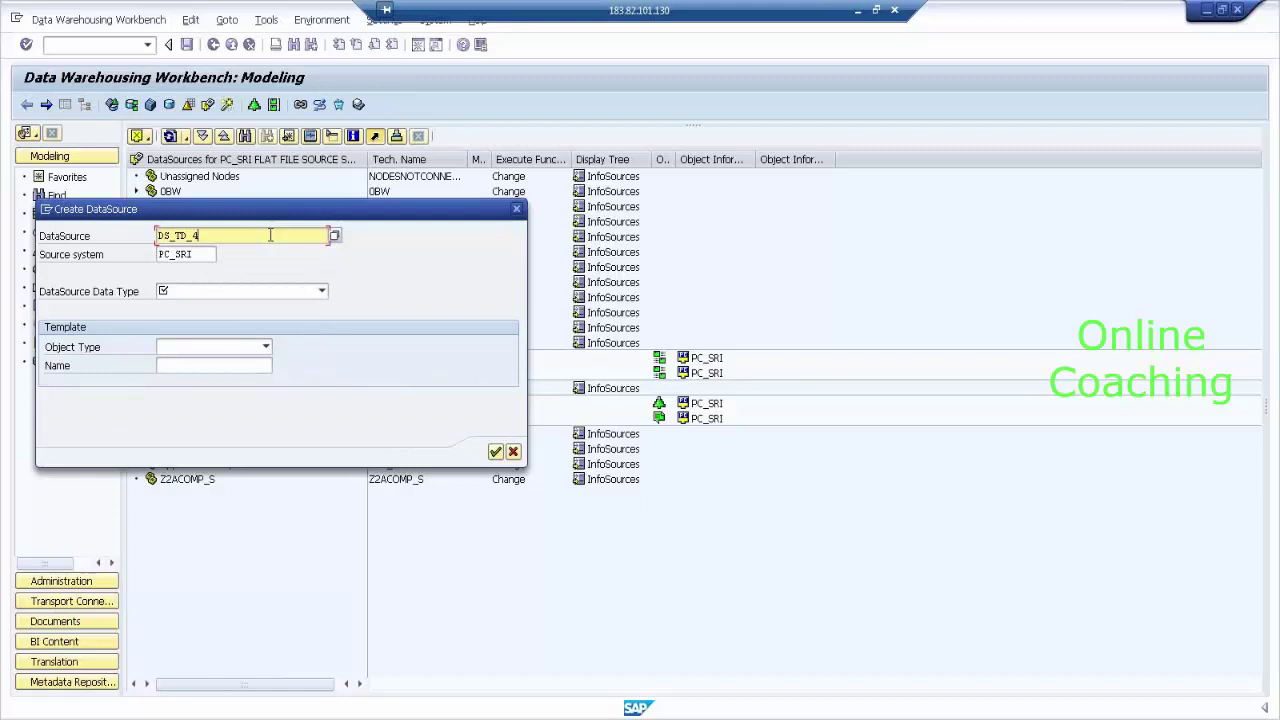
pyautogui.click(248, 292)
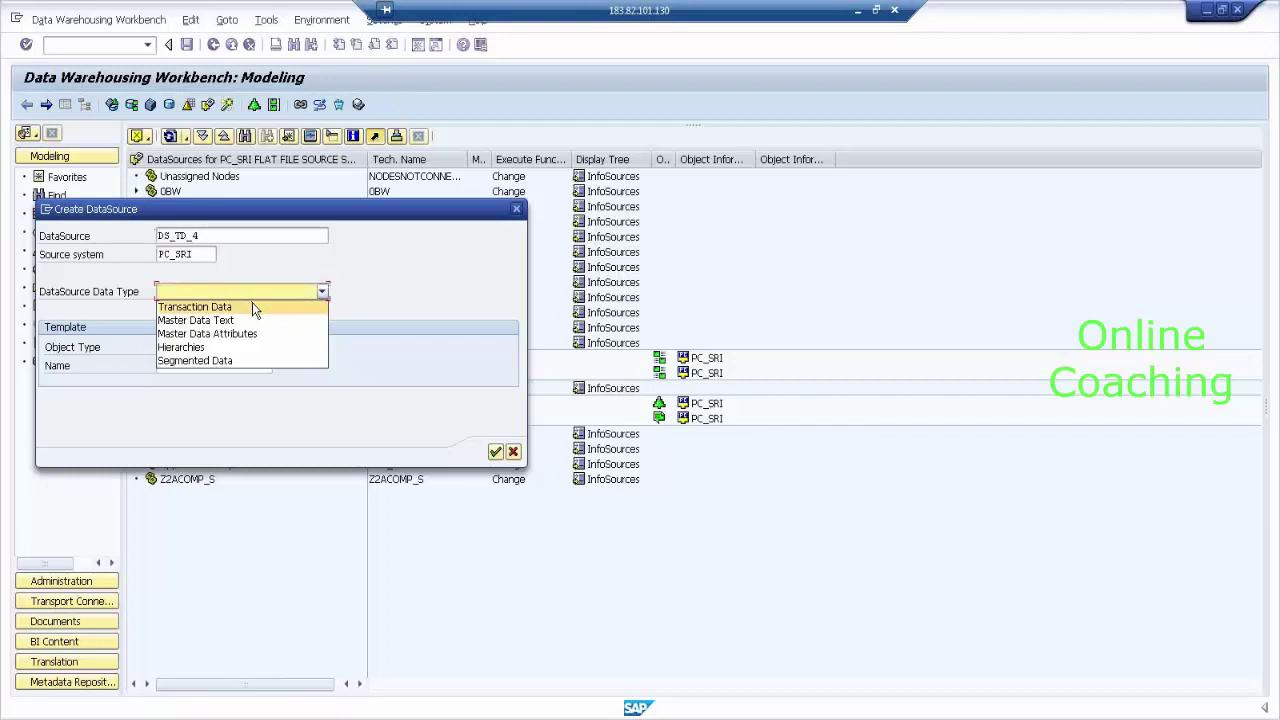
pyautogui.click(252, 304)
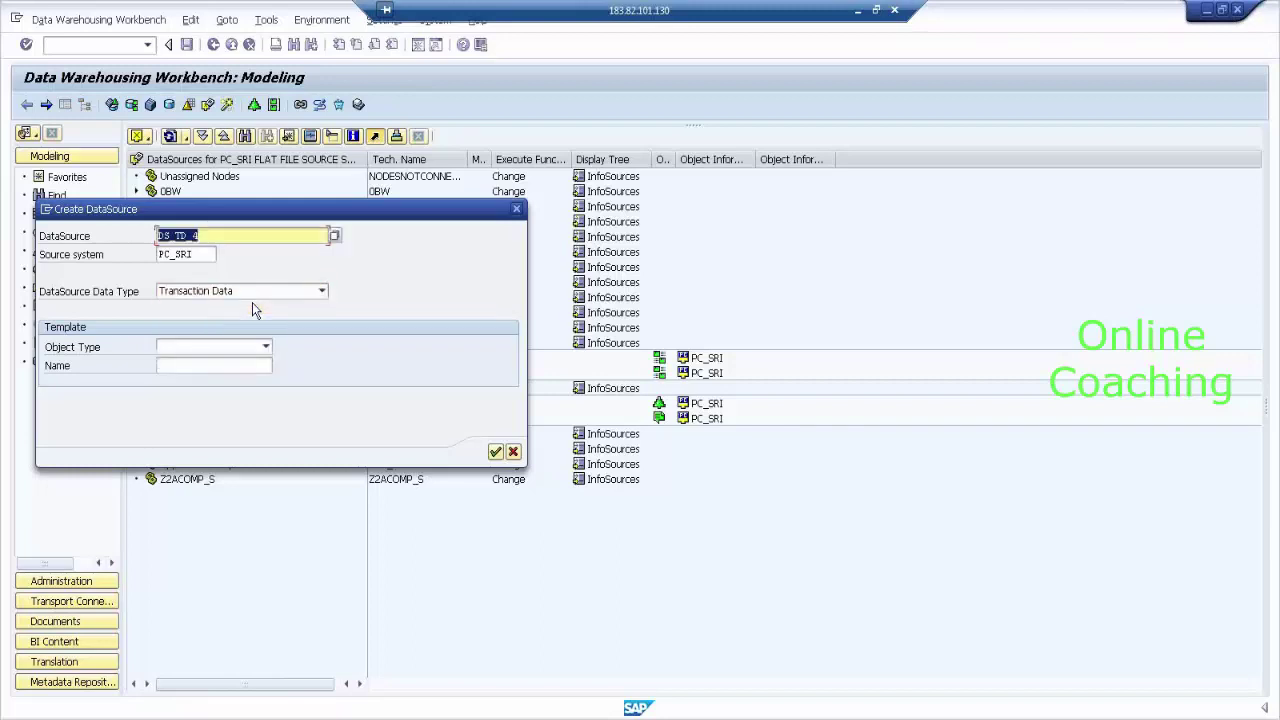
pyautogui.click(495, 452)
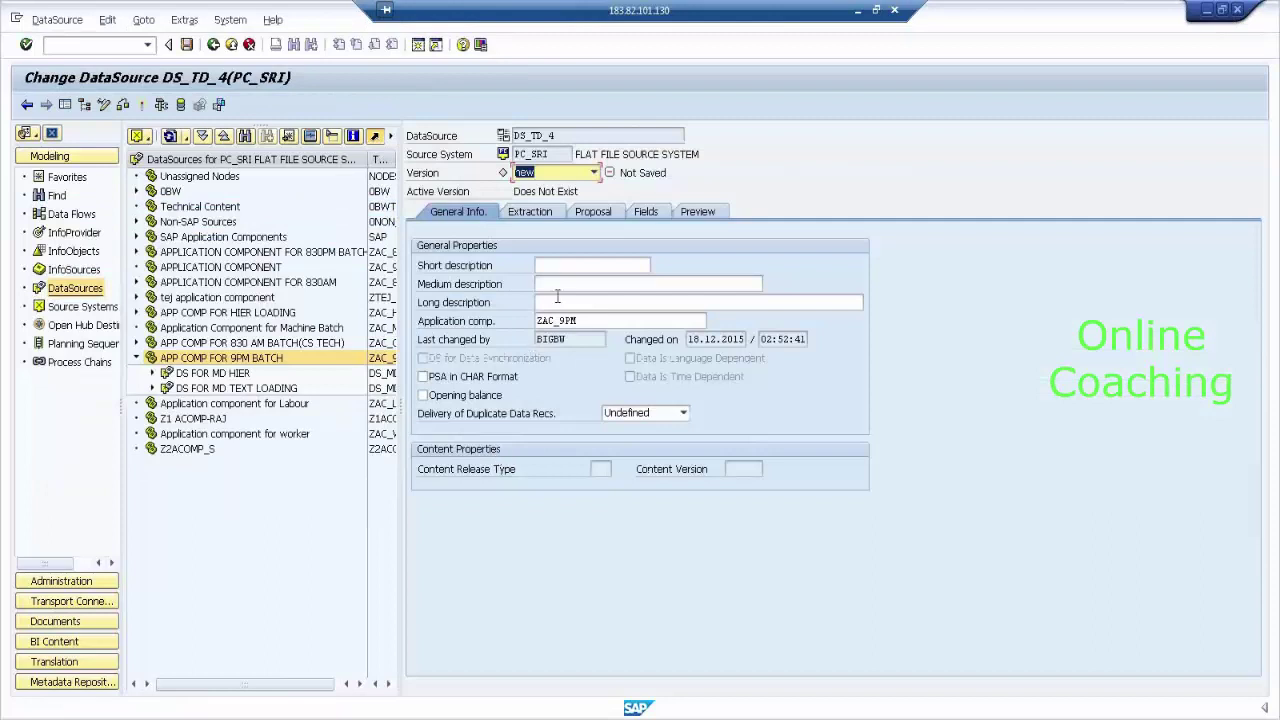
# Step: Set the DataSource's short and long descriptions to DS FOR TD EX4 and its medium description to DS FOR TD EX4Q
pyautogui.click(566, 266)
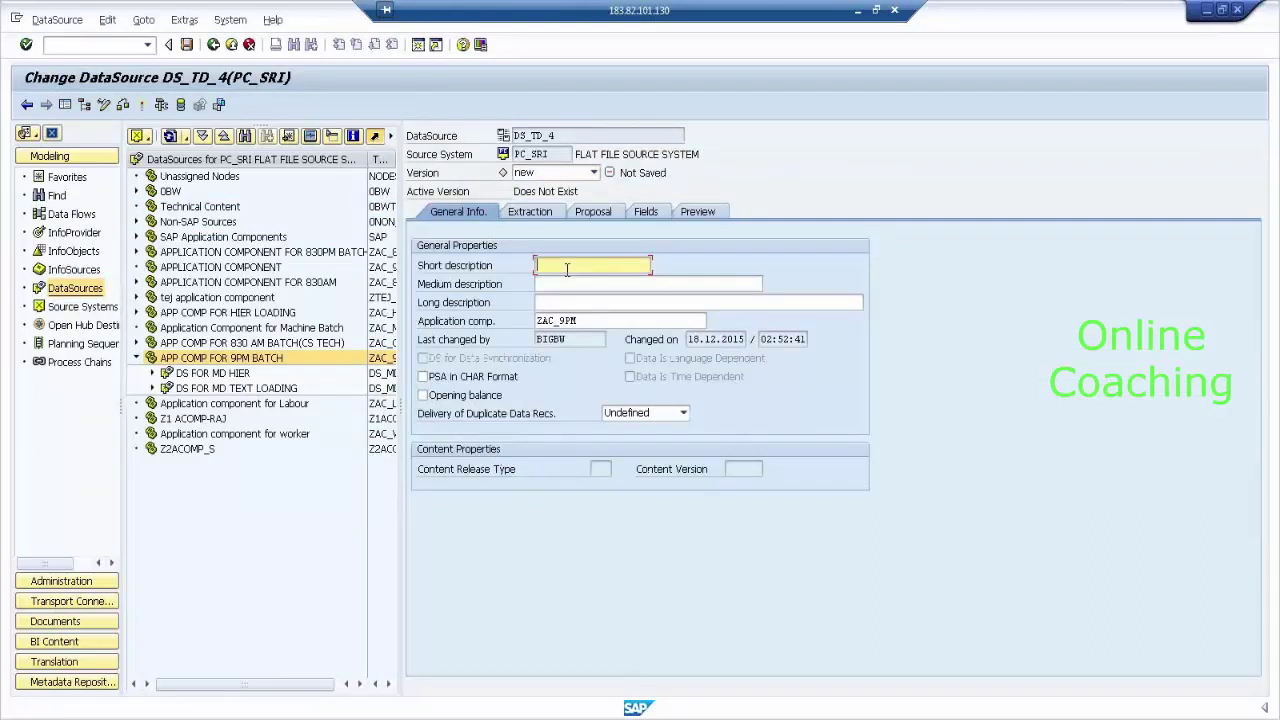
pyautogui.write('DS FOR T')
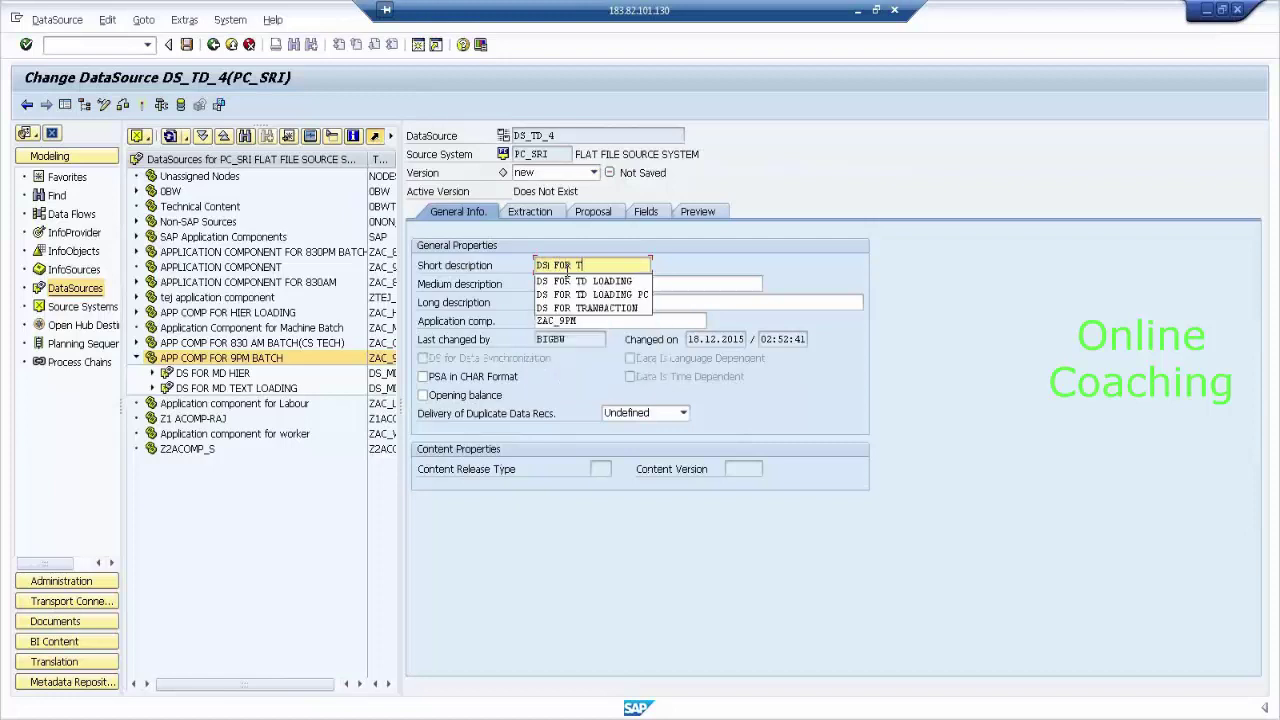
pyautogui.write('D EXA')
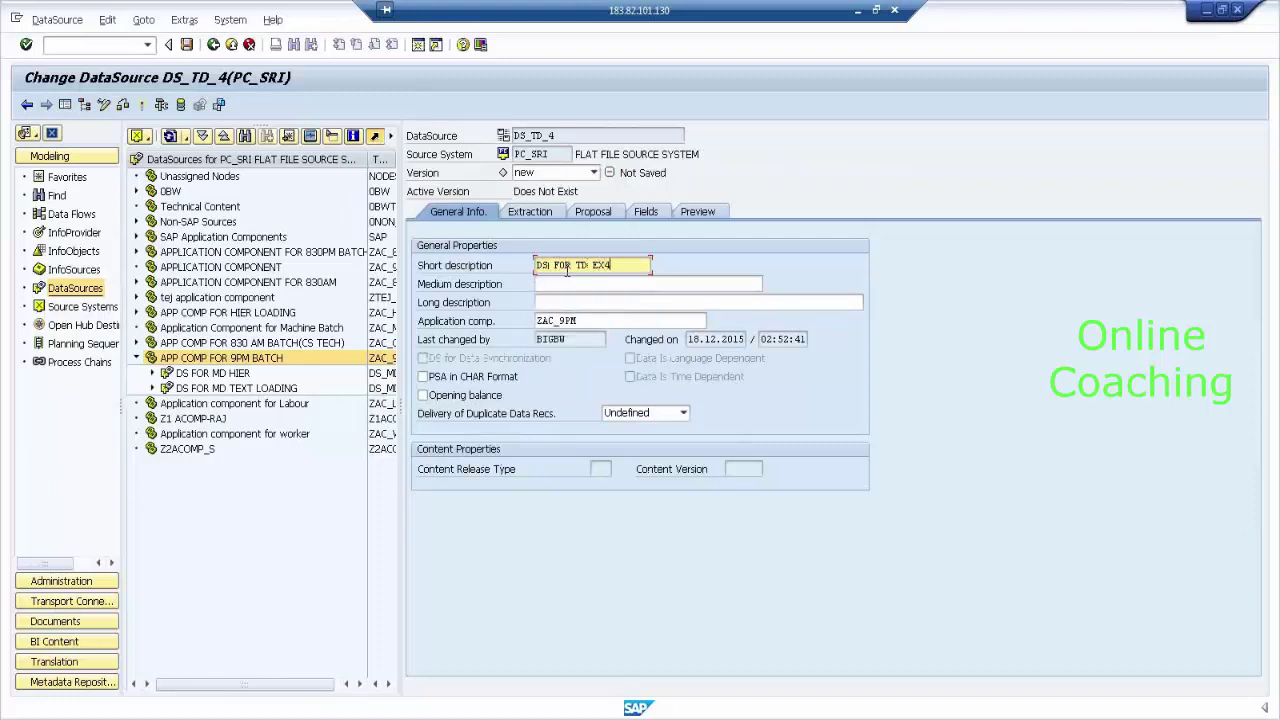
pyautogui.hotkey('ctrl', 'a')
pyautogui.hotkey('ctrl', 'c')
pyautogui.press('Tab')
pyautogui.hotkey('ctrl', 'v')
pyautogui.write('Q')
pyautogui.hotkey('ctrl', 'v')
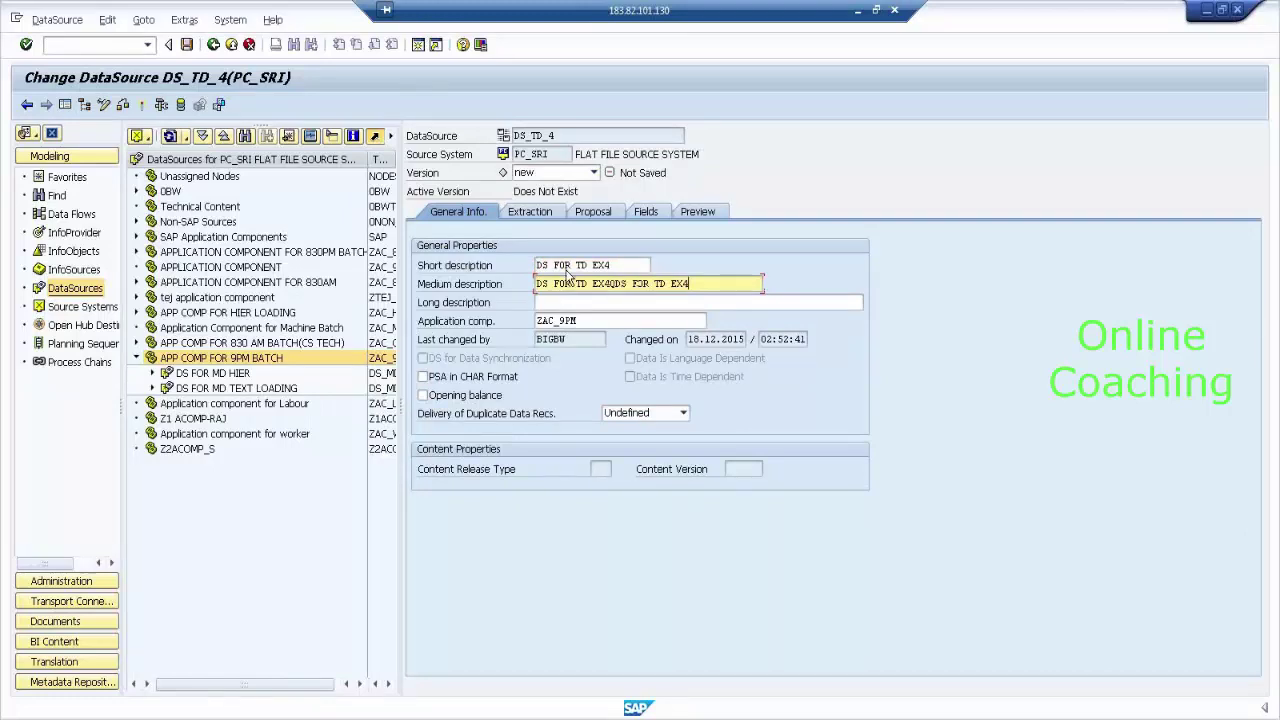
pyautogui.hotkey('ctrl', 'z')
pyautogui.click(584, 298)
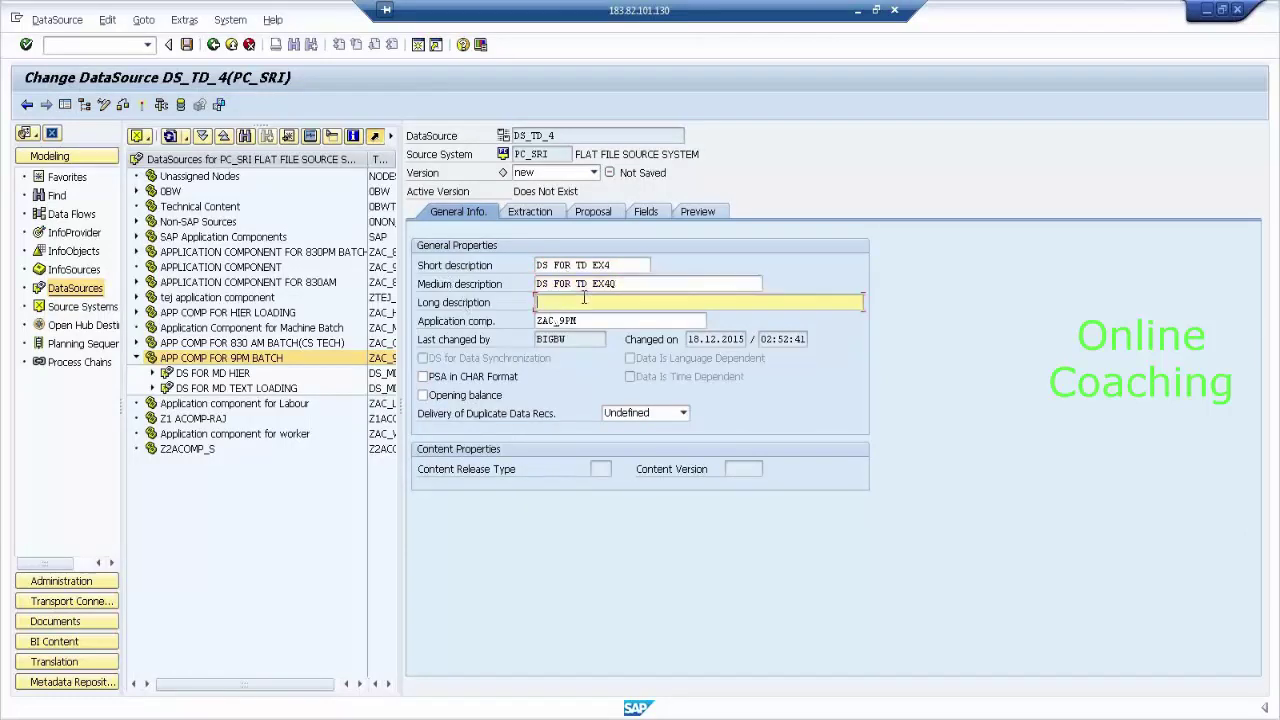
pyautogui.hotkey('ctrl', 'v')
# Step: Browse for the DataSource's extraction file and select TRANSACTION DATA FIXED in the FLAT FILES folder
pyautogui.click(543, 208)
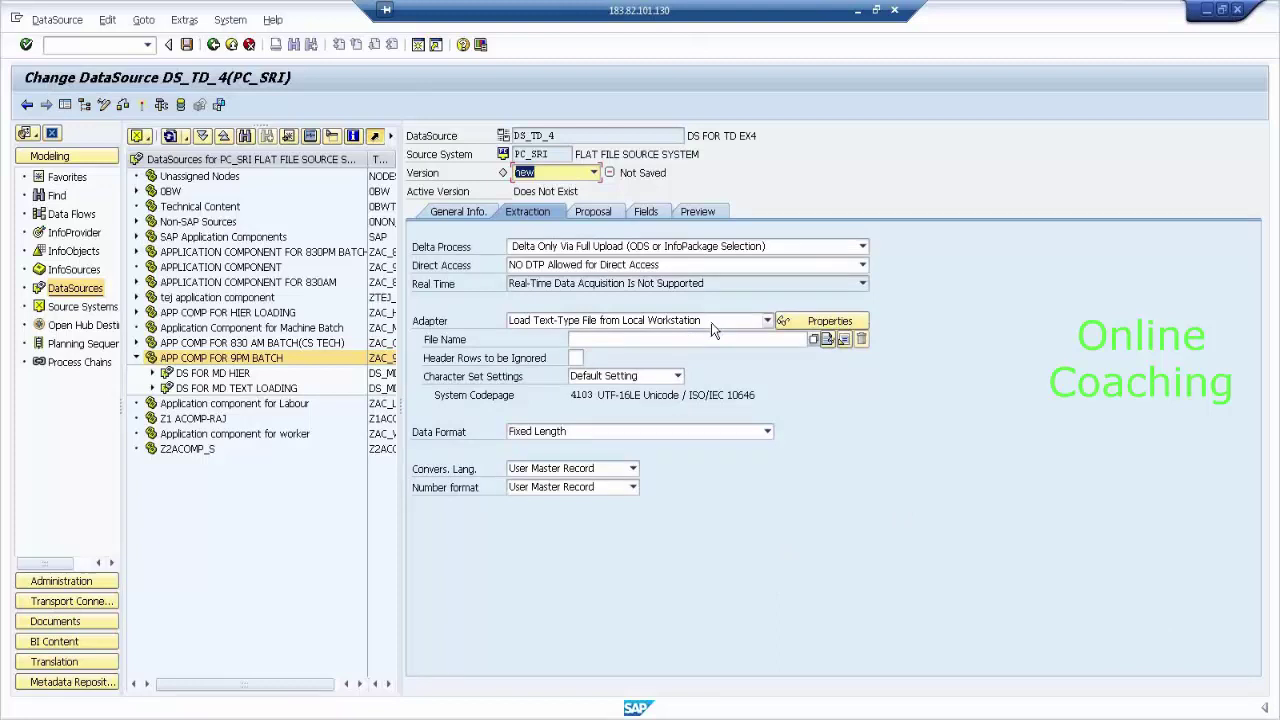
pyautogui.click(816, 341)
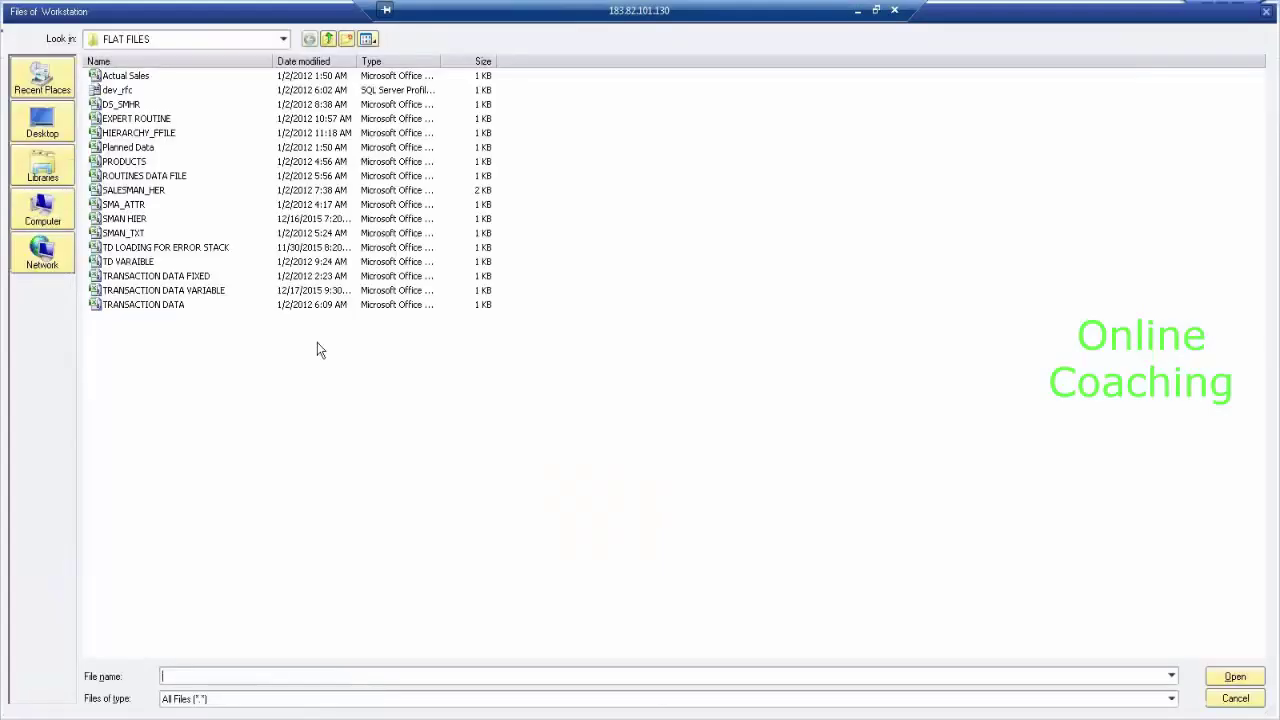
pyautogui.doubleClick(967, 19)
pyautogui.moveTo(285, 45); pyautogui.dragTo(695, 106)
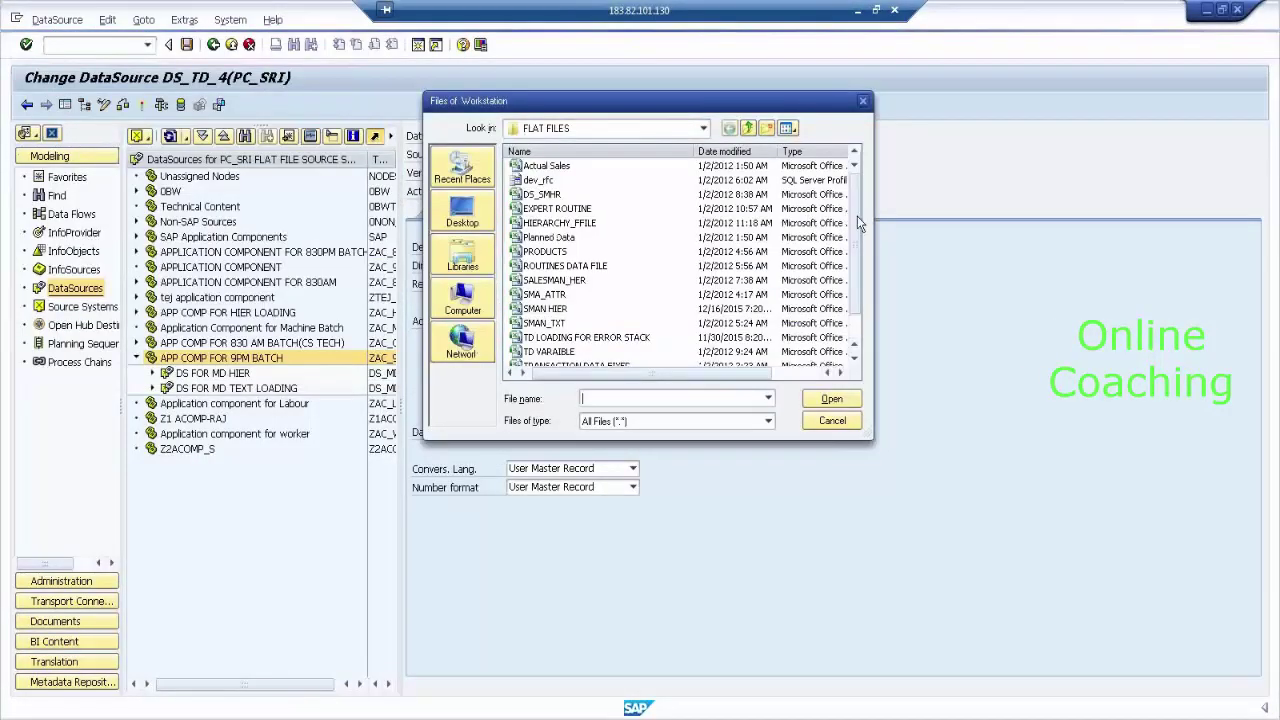
pyautogui.scroll(-1, 645, 356)
pyautogui.click(630, 323)
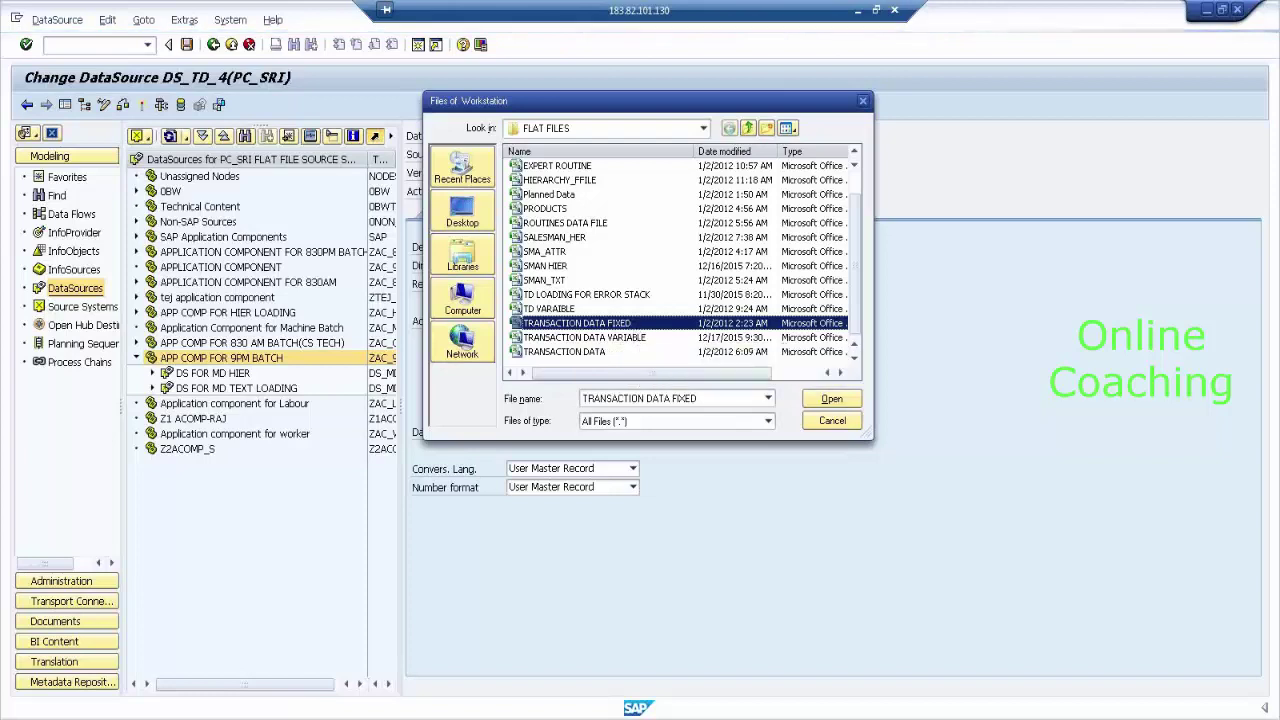
# Step: Switch to Microsoft Office Excel 2007 by starting it with a blank workbook
pyautogui.press('super')
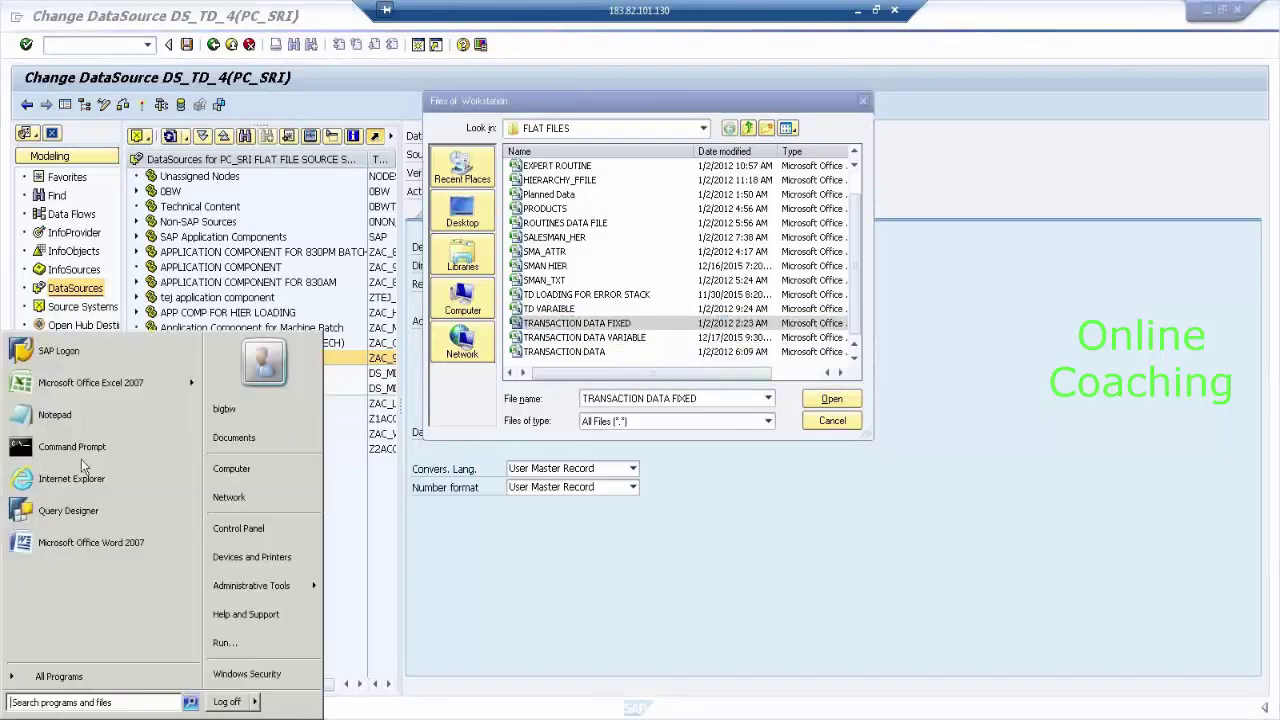
pyautogui.moveTo(94, 396)
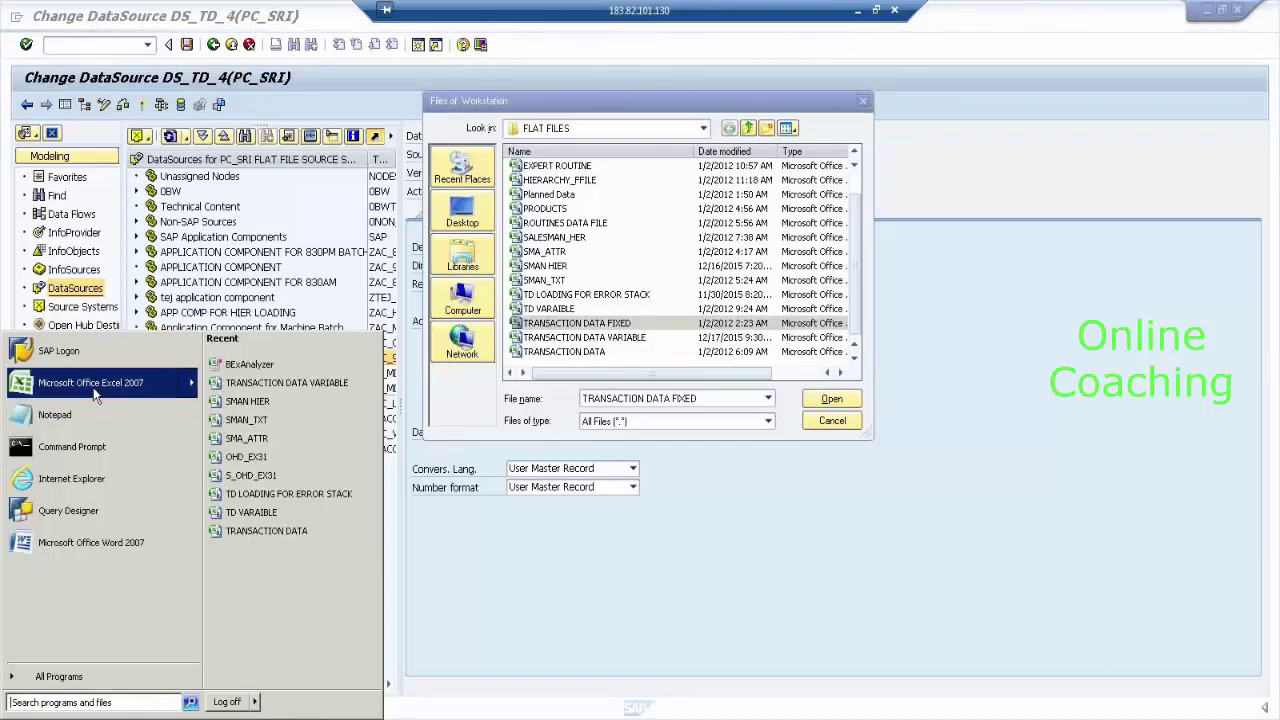
pyautogui.click(100, 390)
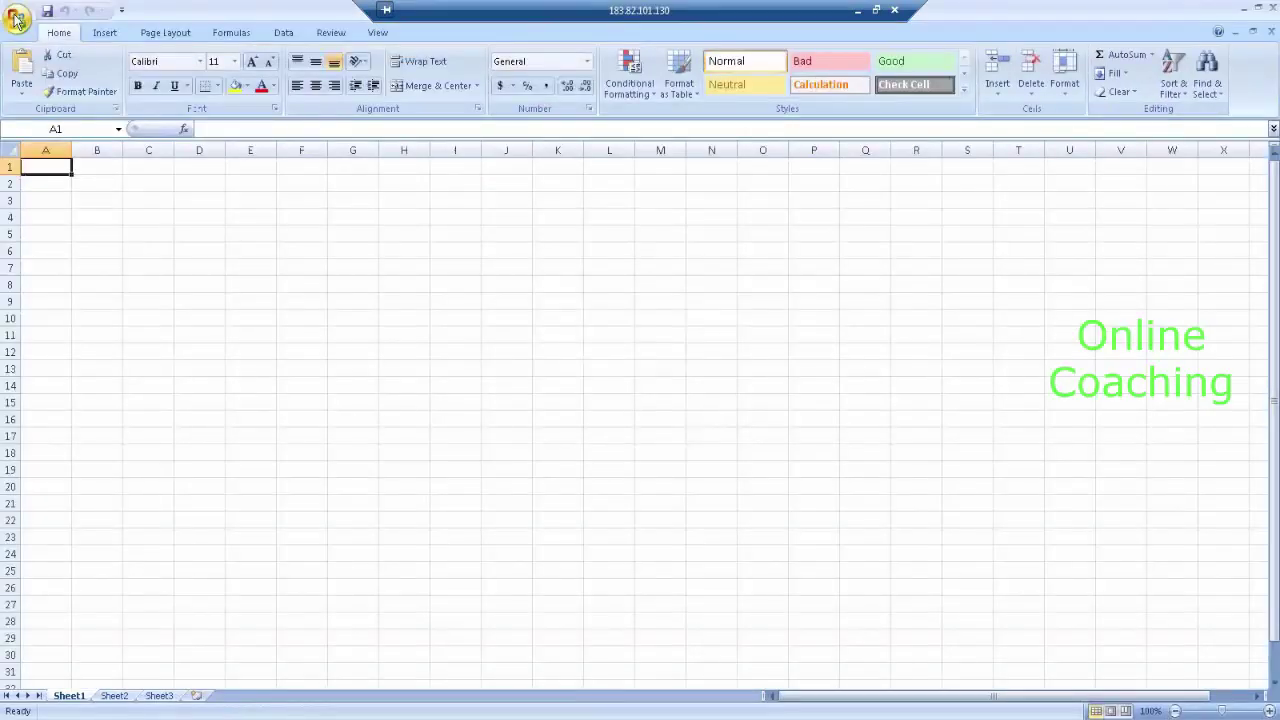
# Step: Open the recent workbook TRANSACTION DATA FIXED, examine its CURRENCY and UNIT columns, and close it to return to SAP
pyautogui.click(16, 20)
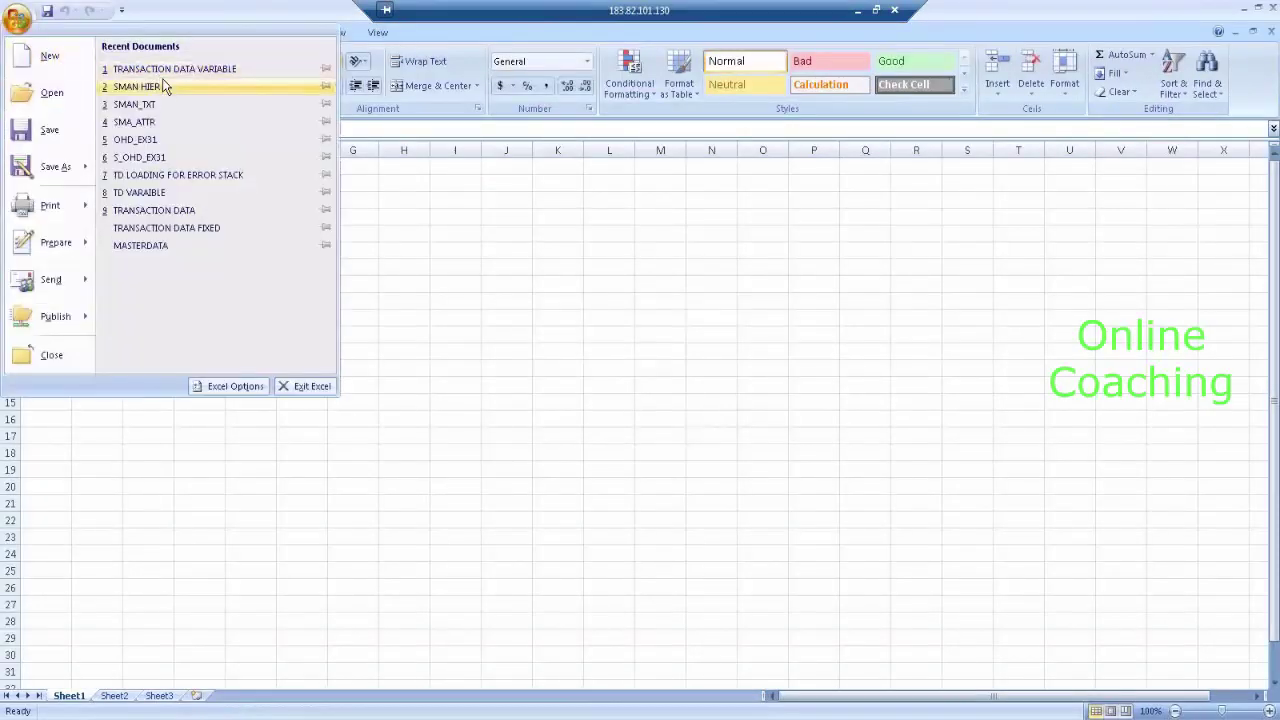
pyautogui.click(208, 227)
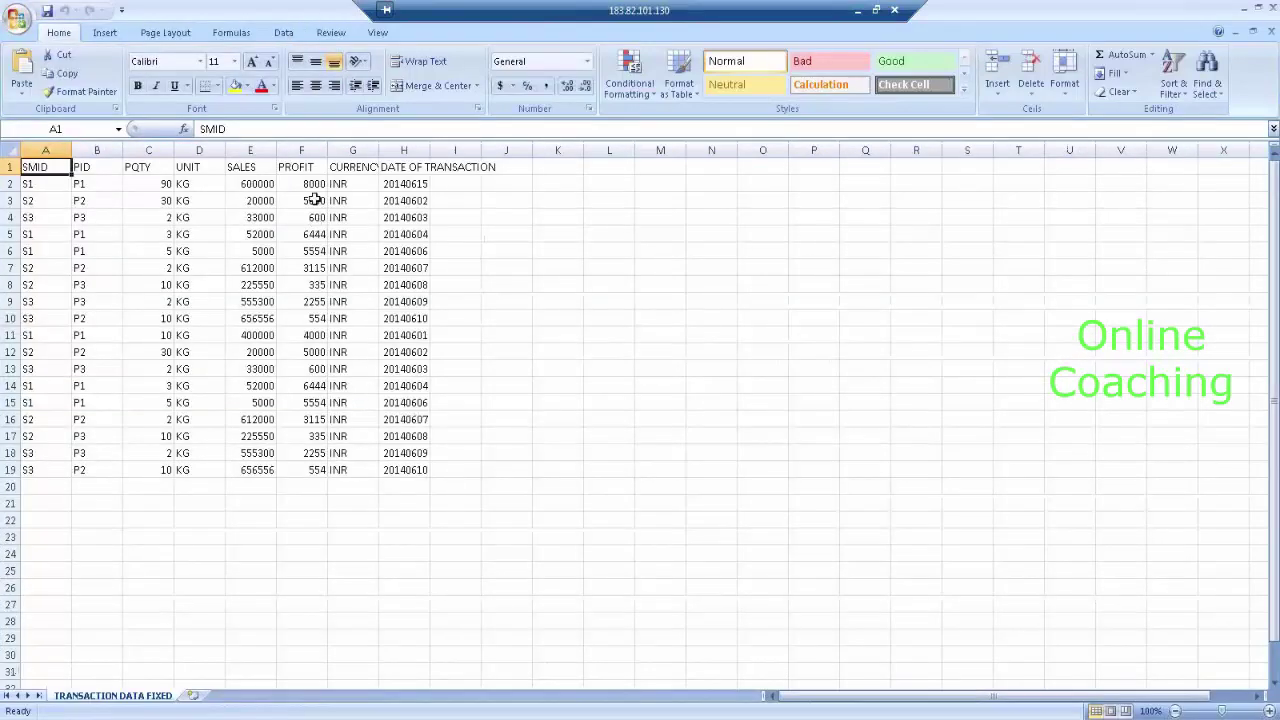
pyautogui.moveTo(350, 167); pyautogui.dragTo(358, 480)
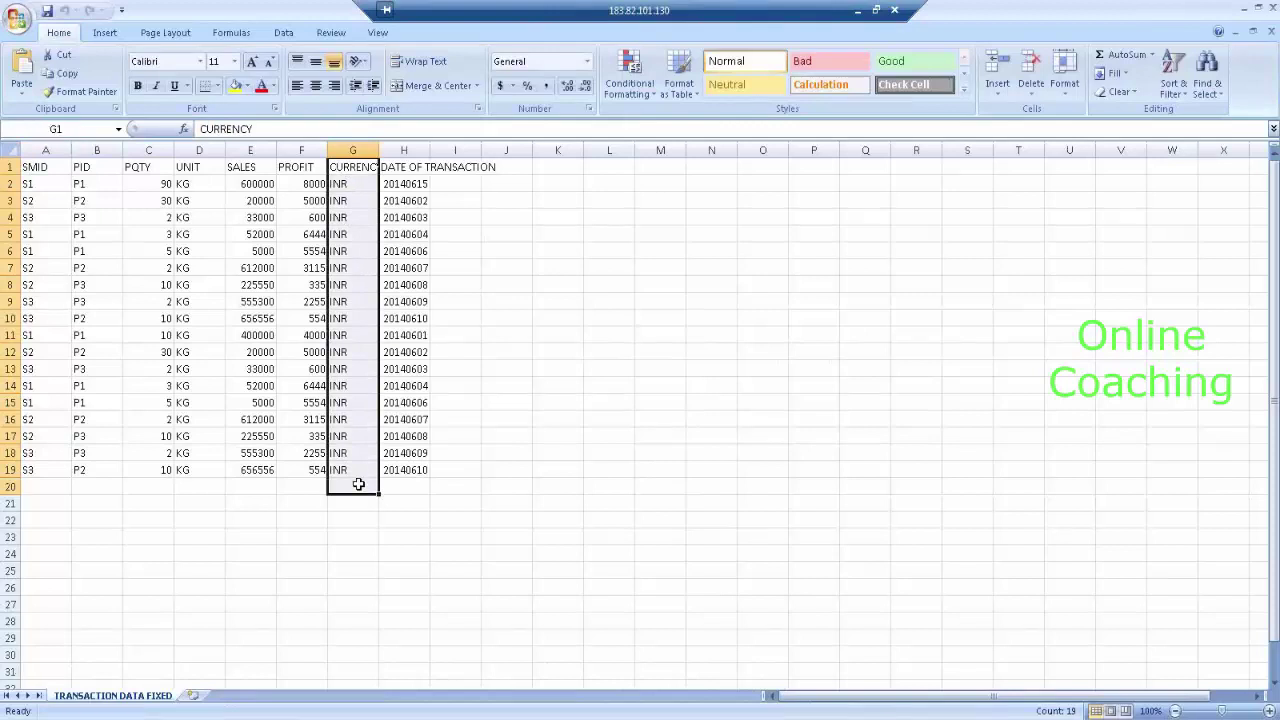
pyautogui.moveTo(203, 168); pyautogui.dragTo(206, 488)
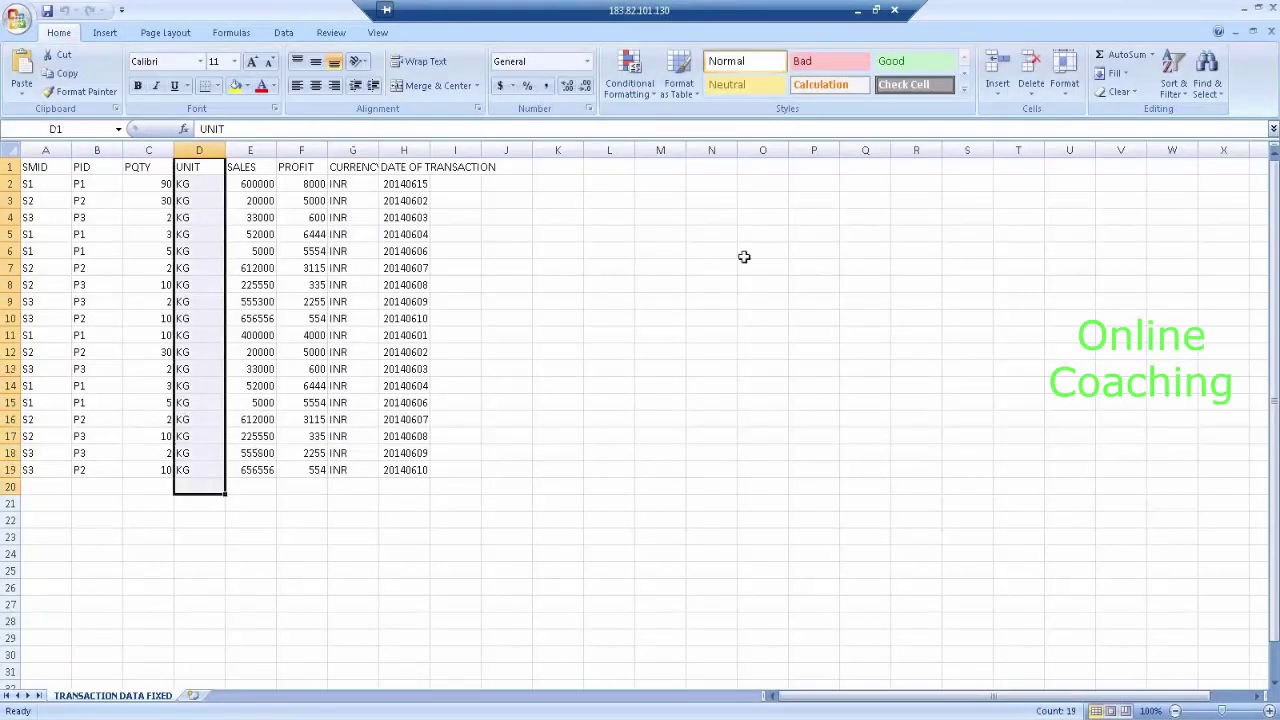
pyautogui.click(1271, 7)
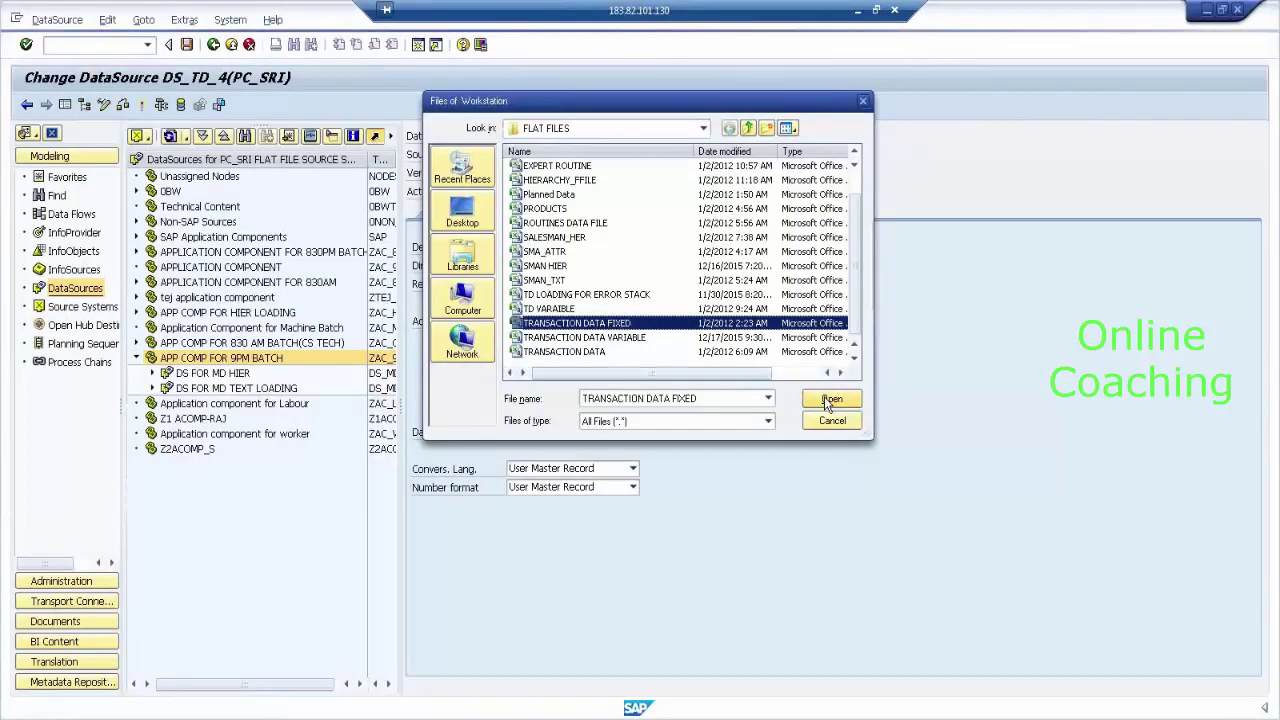
# Step: Accept TRANSACTION DATA FIXED as the file, ignore 1 header row, and set the format to Separated with Separator using a comma
pyautogui.click(830, 399)
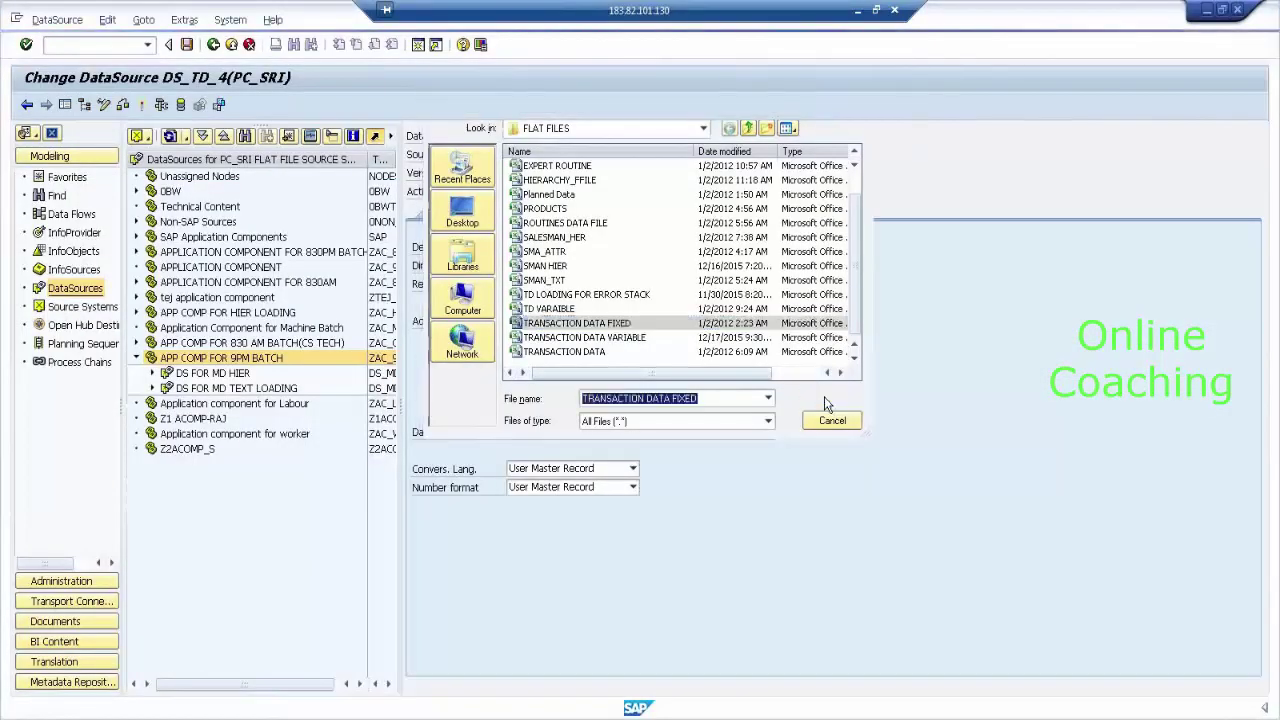
pyautogui.write('1')
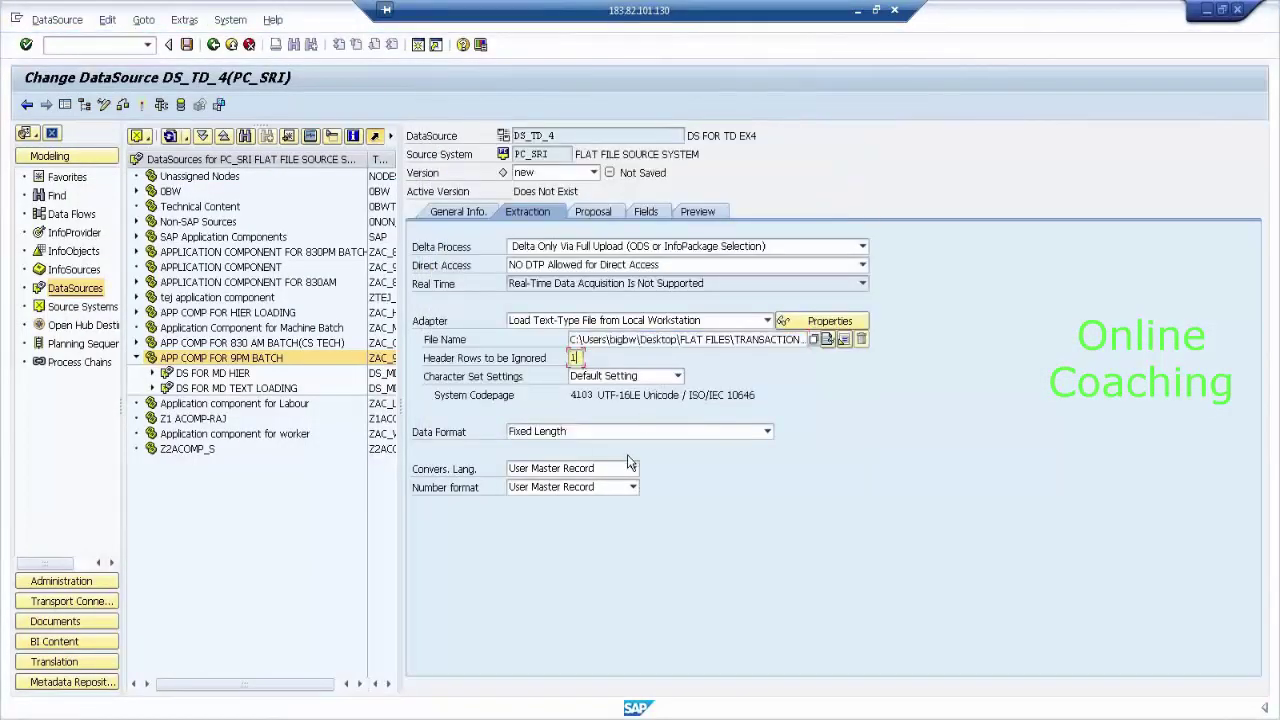
pyautogui.click(628, 434)
pyautogui.click(622, 460)
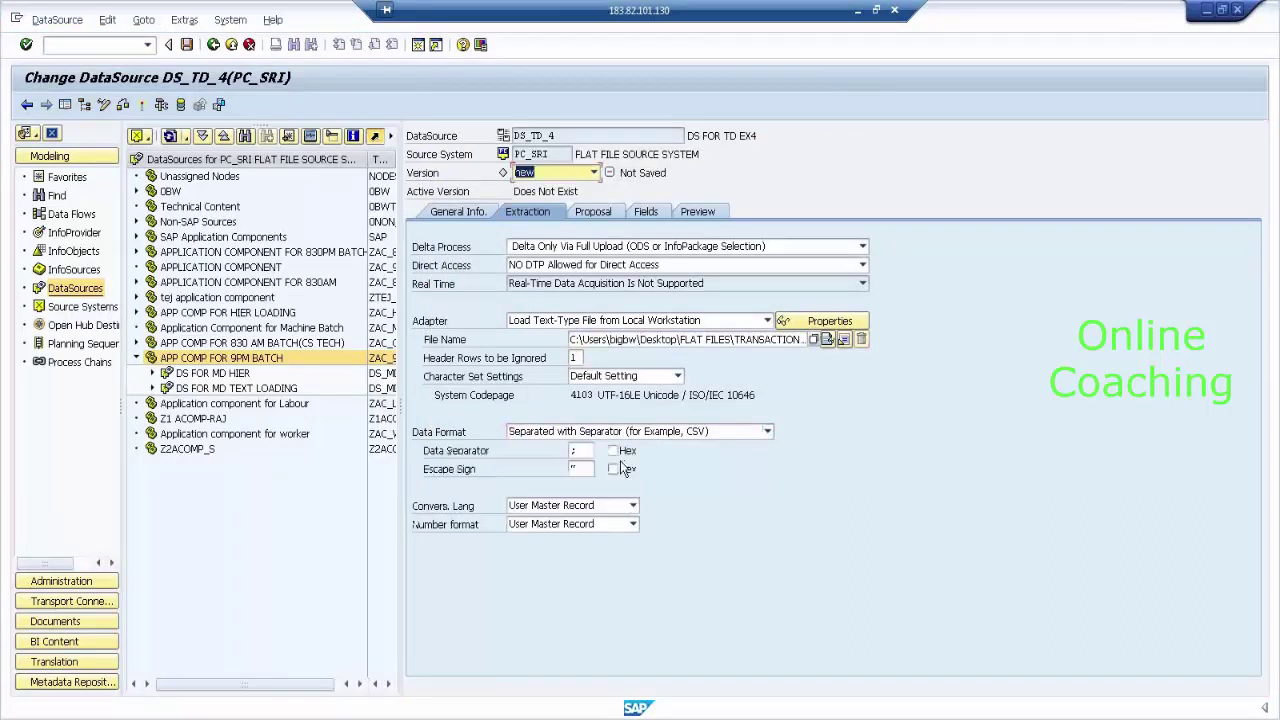
pyautogui.doubleClick(580, 451)
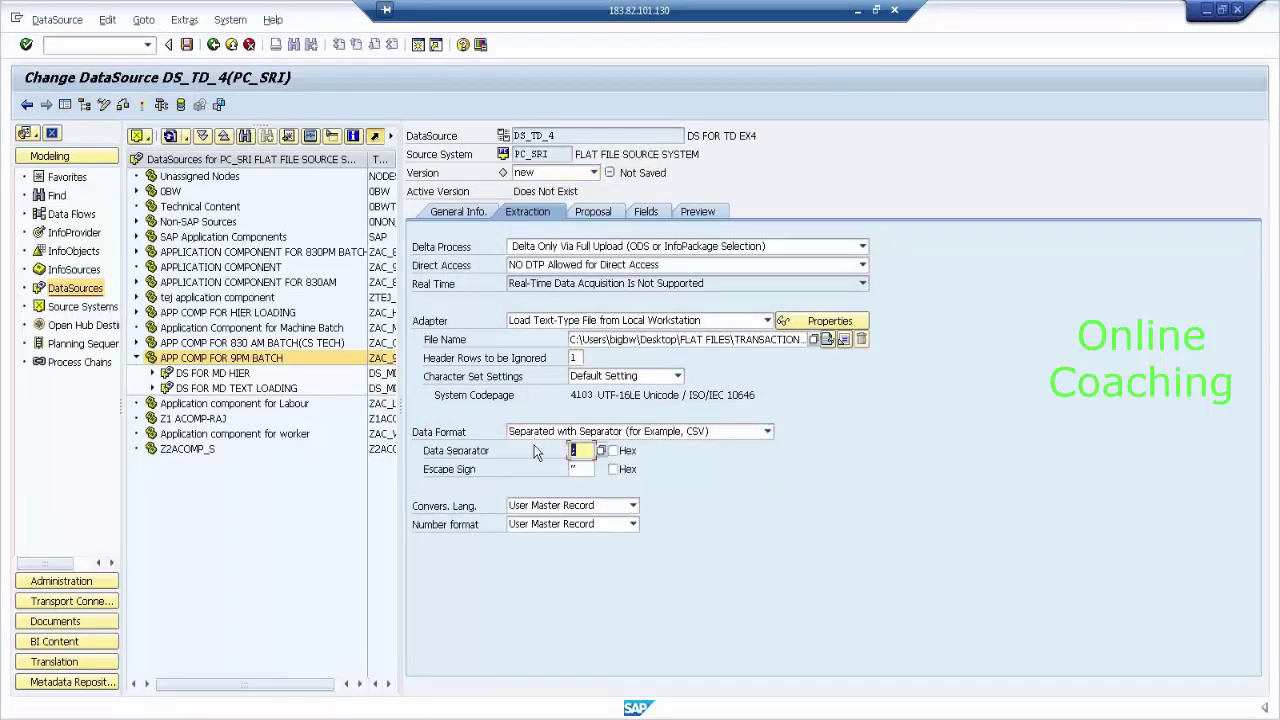
pyautogui.write(',')
# Step: Load the example data to generate the field proposal and bring it into the DataSource's field list
pyautogui.click(598, 213)
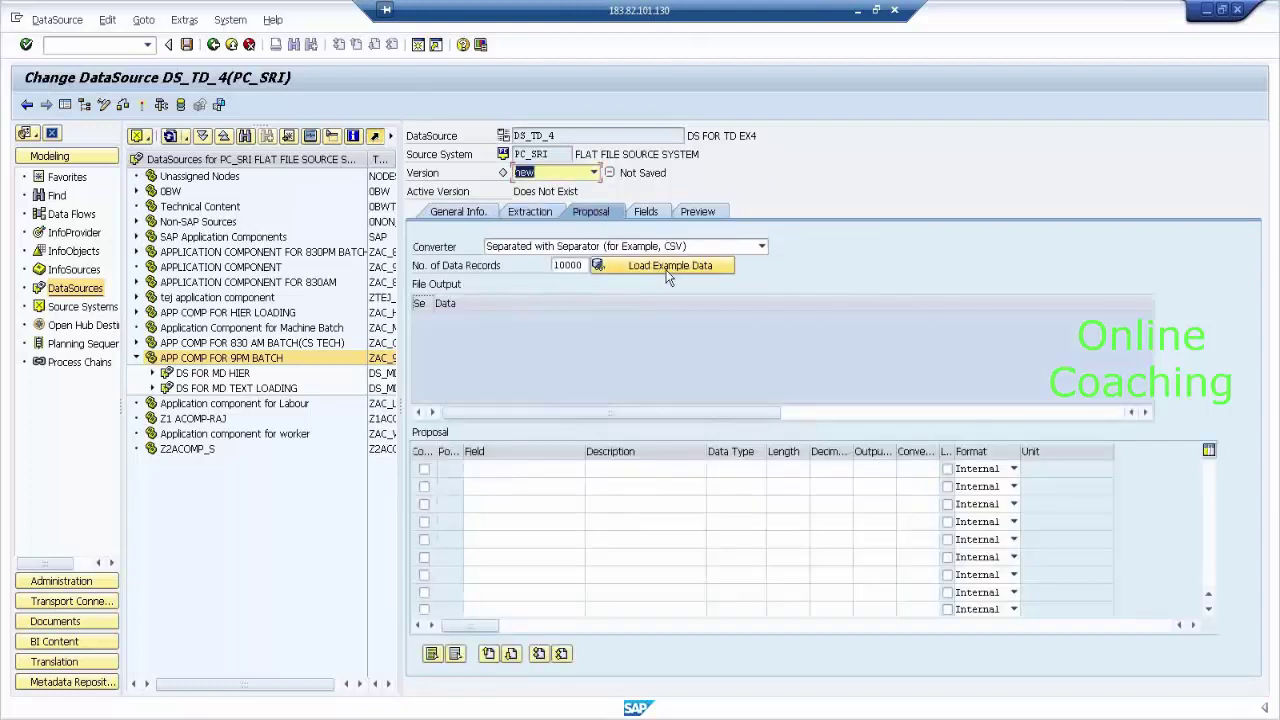
pyautogui.click(667, 272)
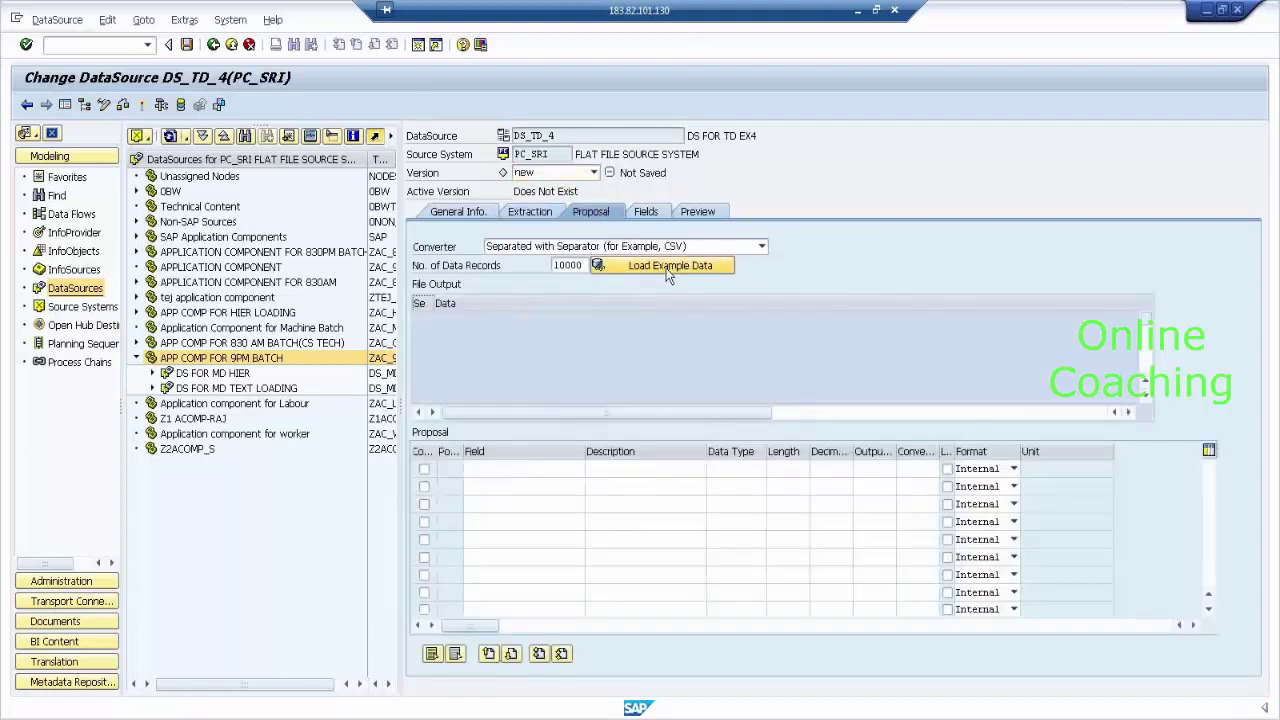
pyautogui.click(645, 212)
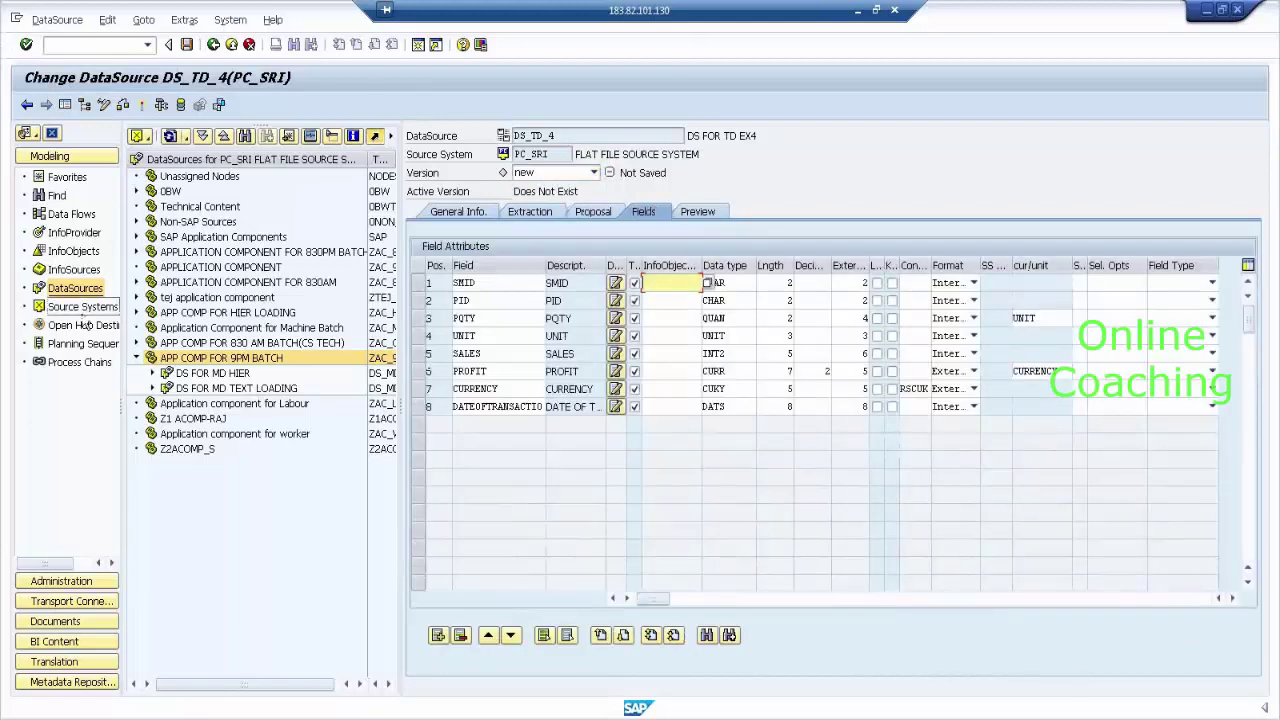
# Step: Expand the flat-file characteristic catalog in the InfoObjects tree and assign InfoObject SMID_4 to the SMID field, copying its field properties
pyautogui.click(88, 252)
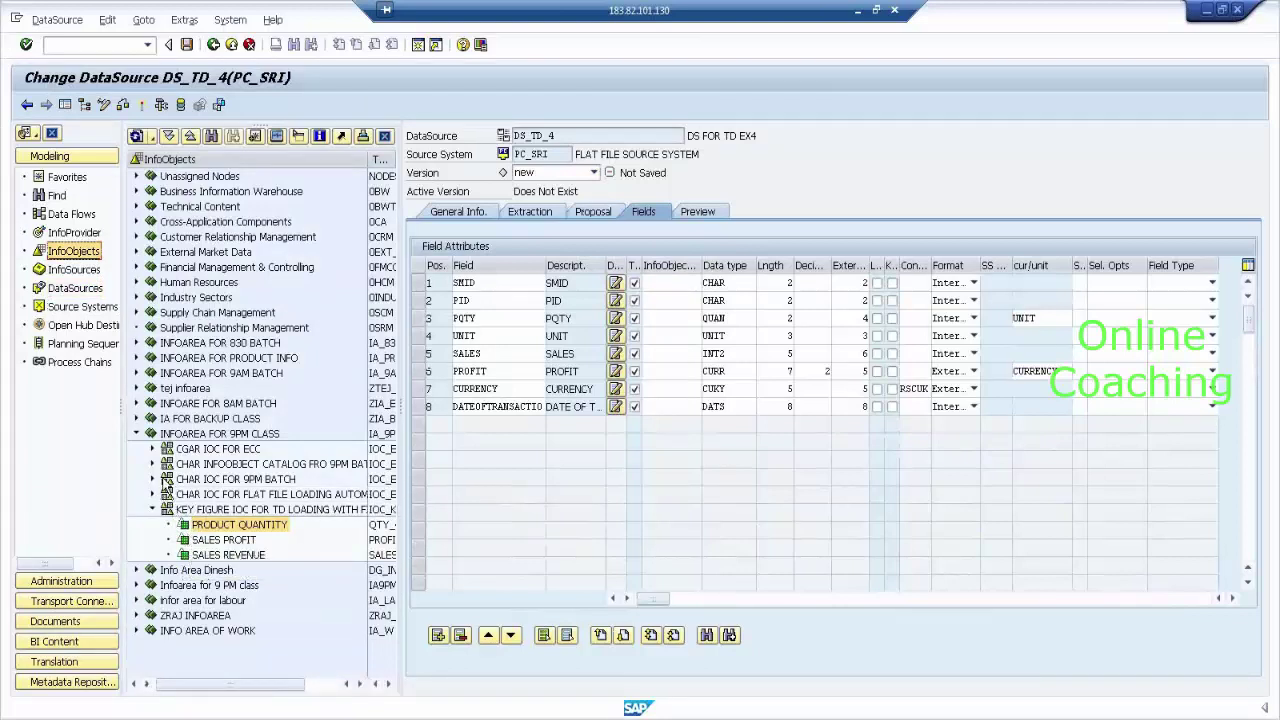
pyautogui.click(153, 479)
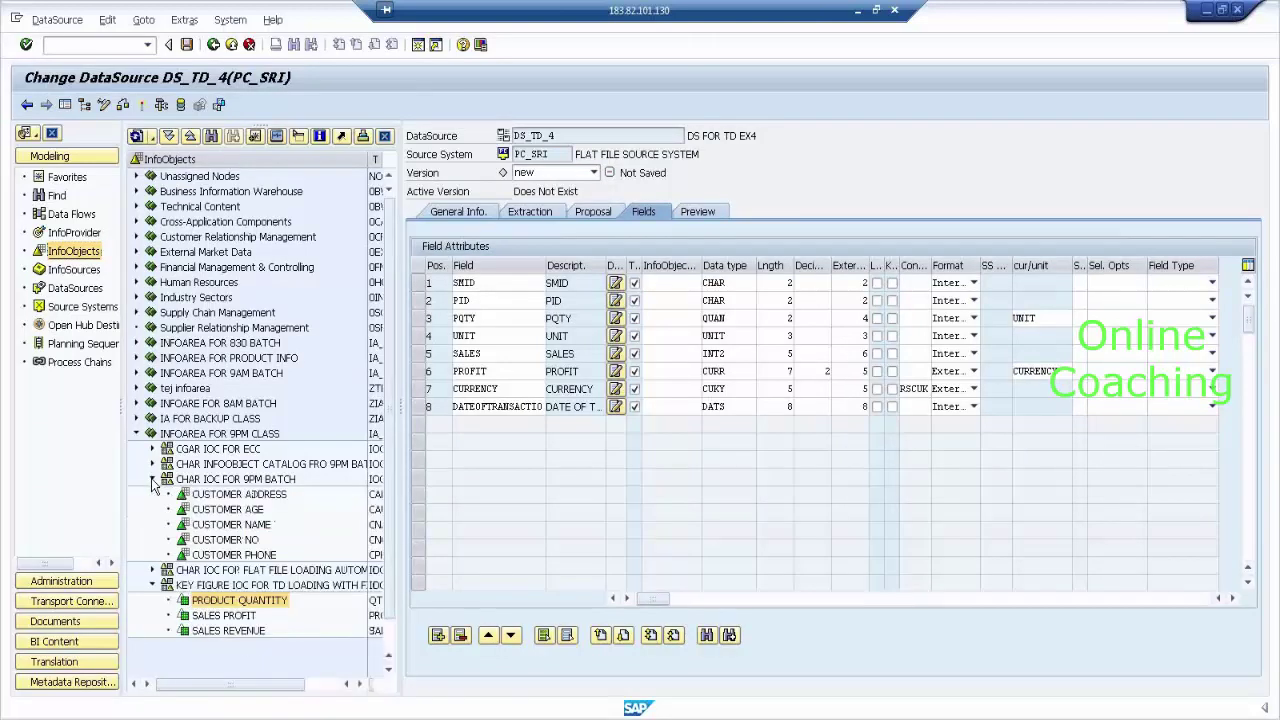
pyautogui.click(153, 480)
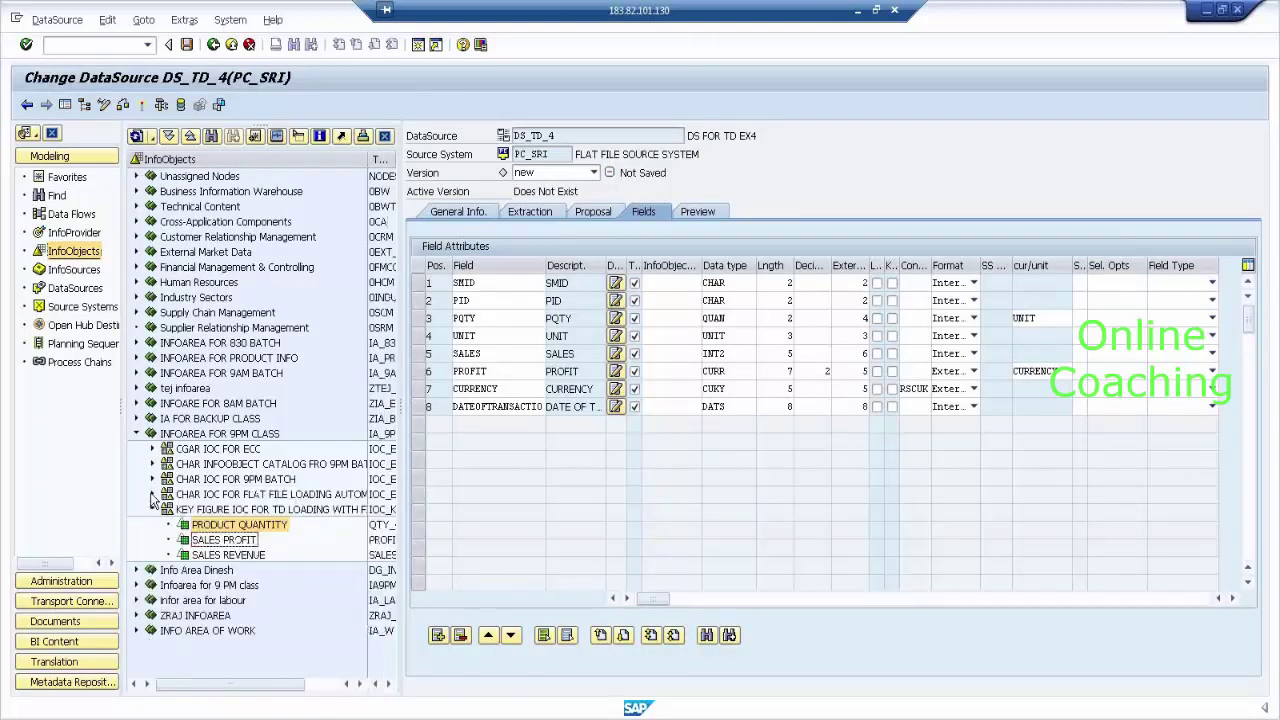
pyautogui.click(153, 494)
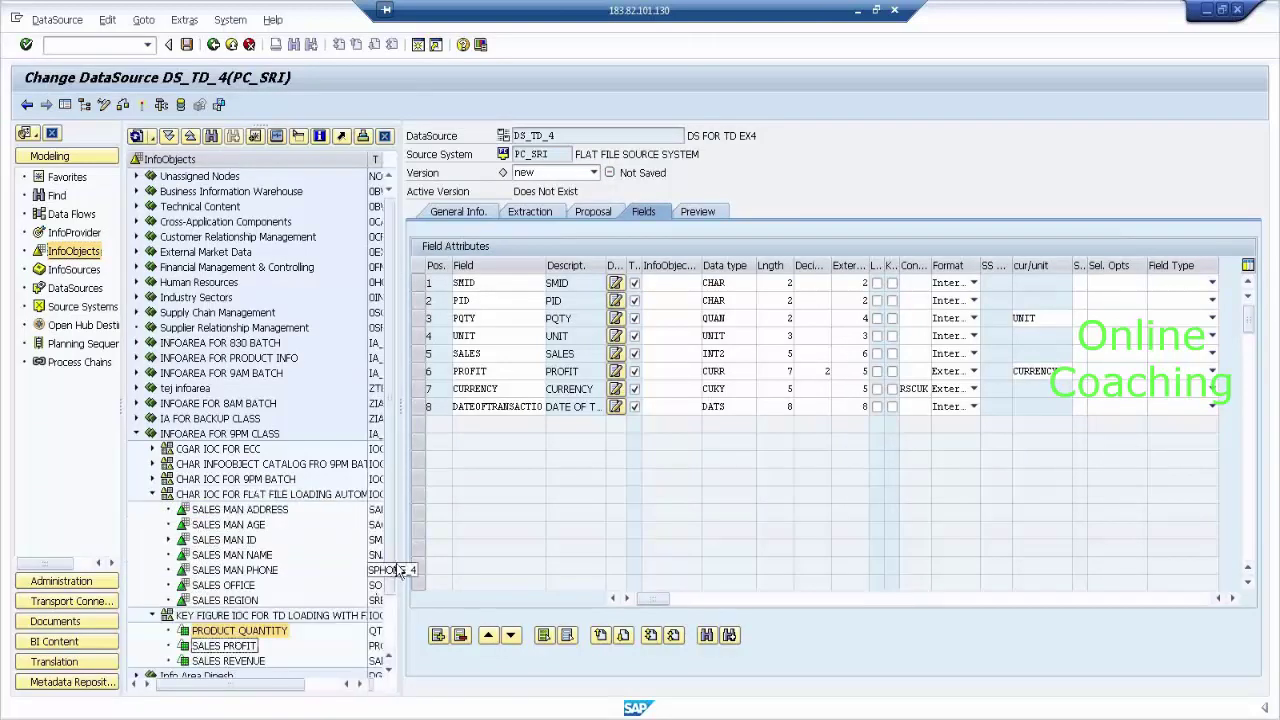
pyautogui.moveTo(400, 537); pyautogui.dragTo(428, 537)
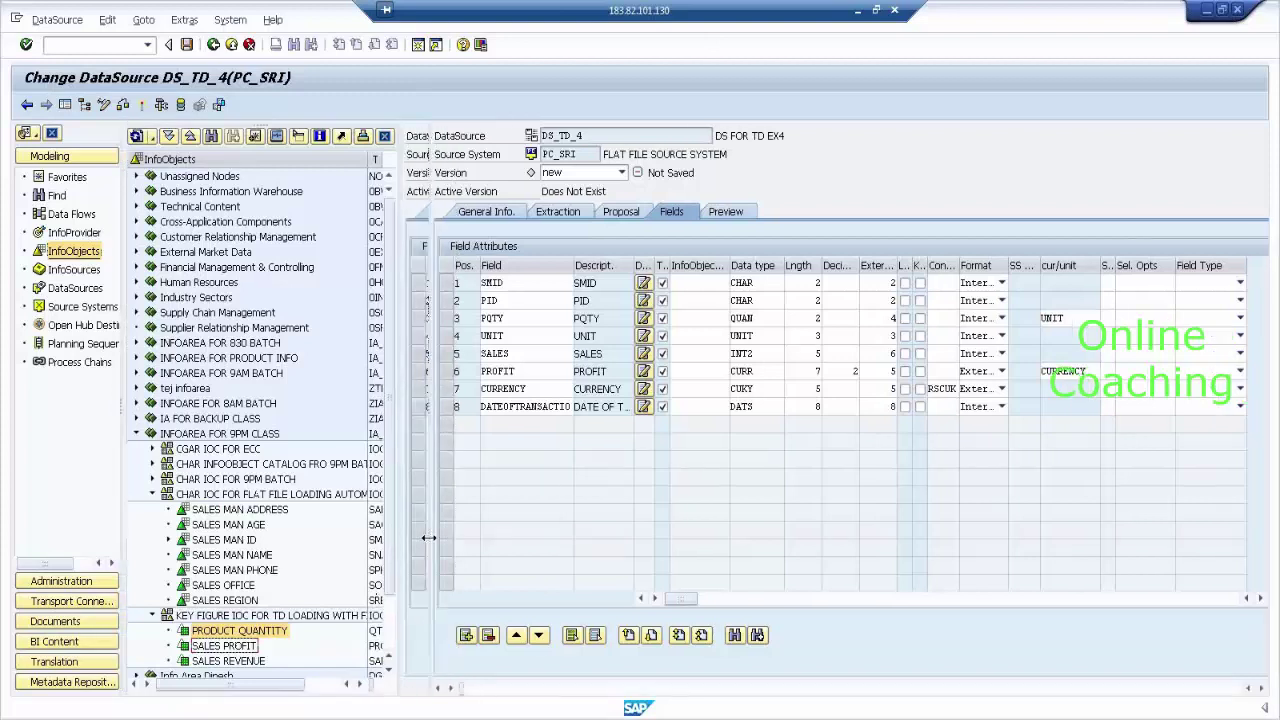
pyautogui.click(716, 283)
pyautogui.write('SMID_4')
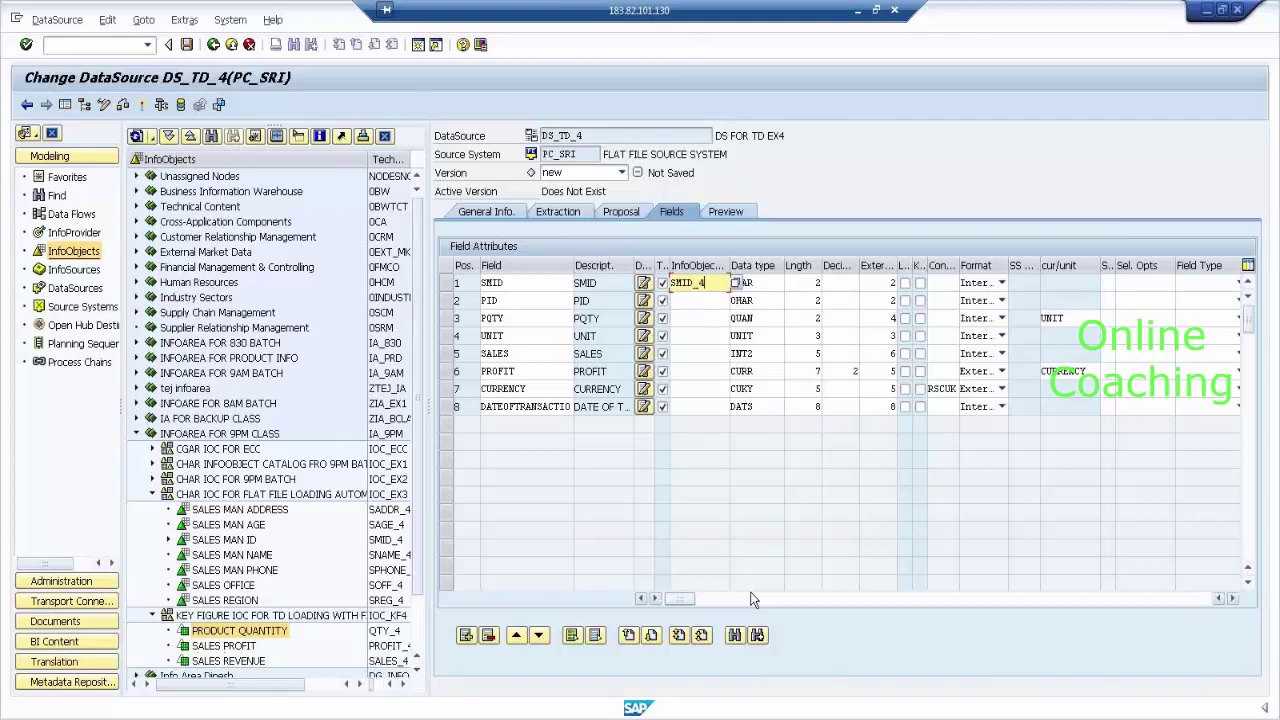
pyautogui.press('Return')
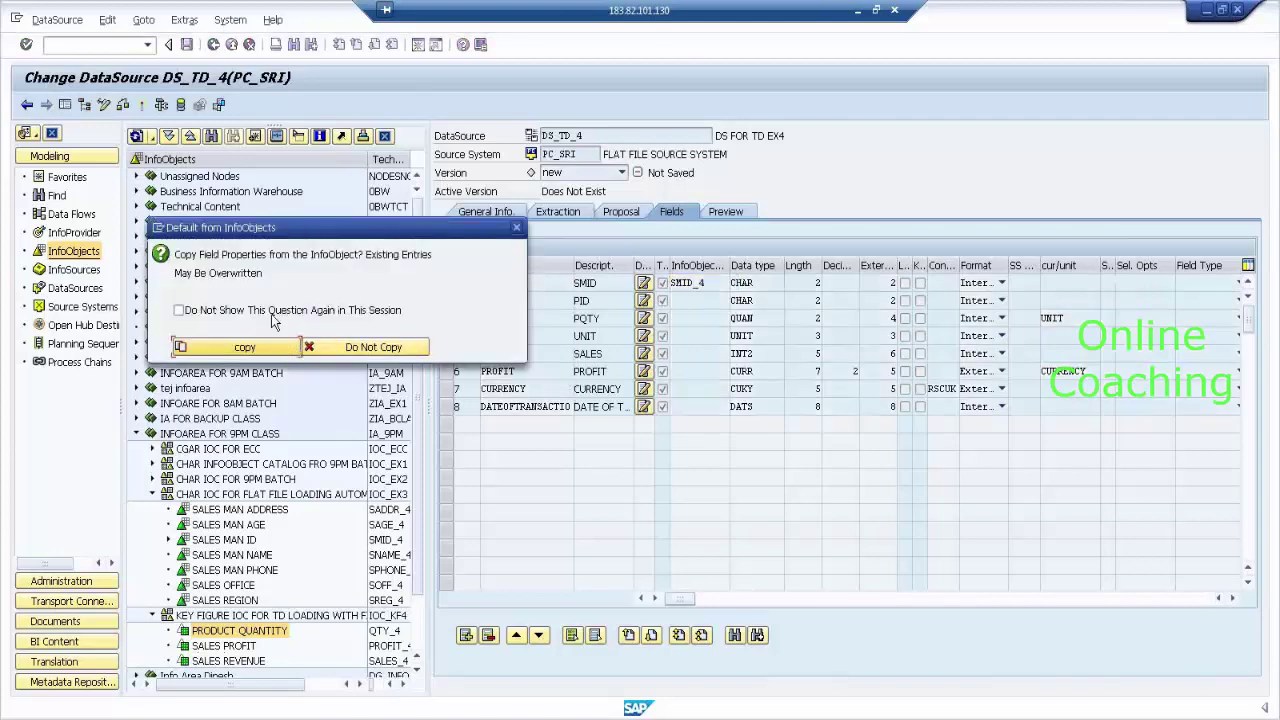
pyautogui.click(248, 347)
# Step: Assign InfoObject PID13 to the PID field and copy the field properties from it
pyautogui.click(698, 300)
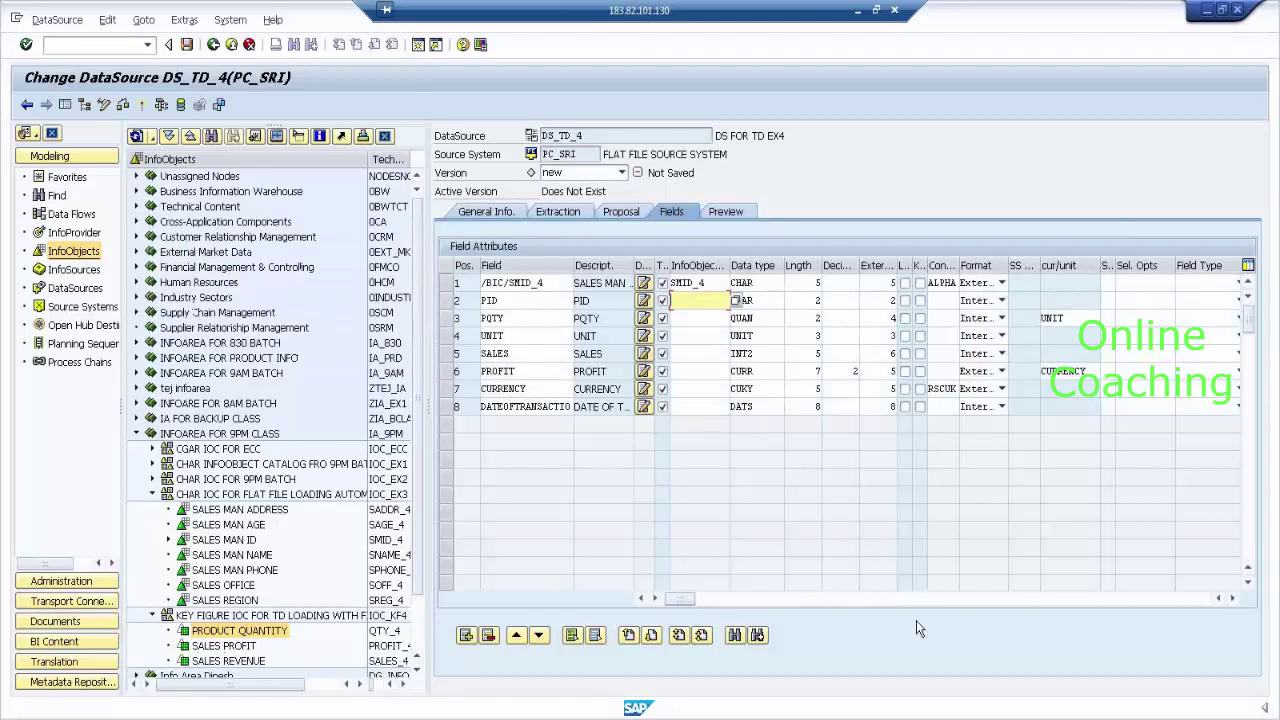
pyautogui.write('PID')
pyautogui.press('Down')
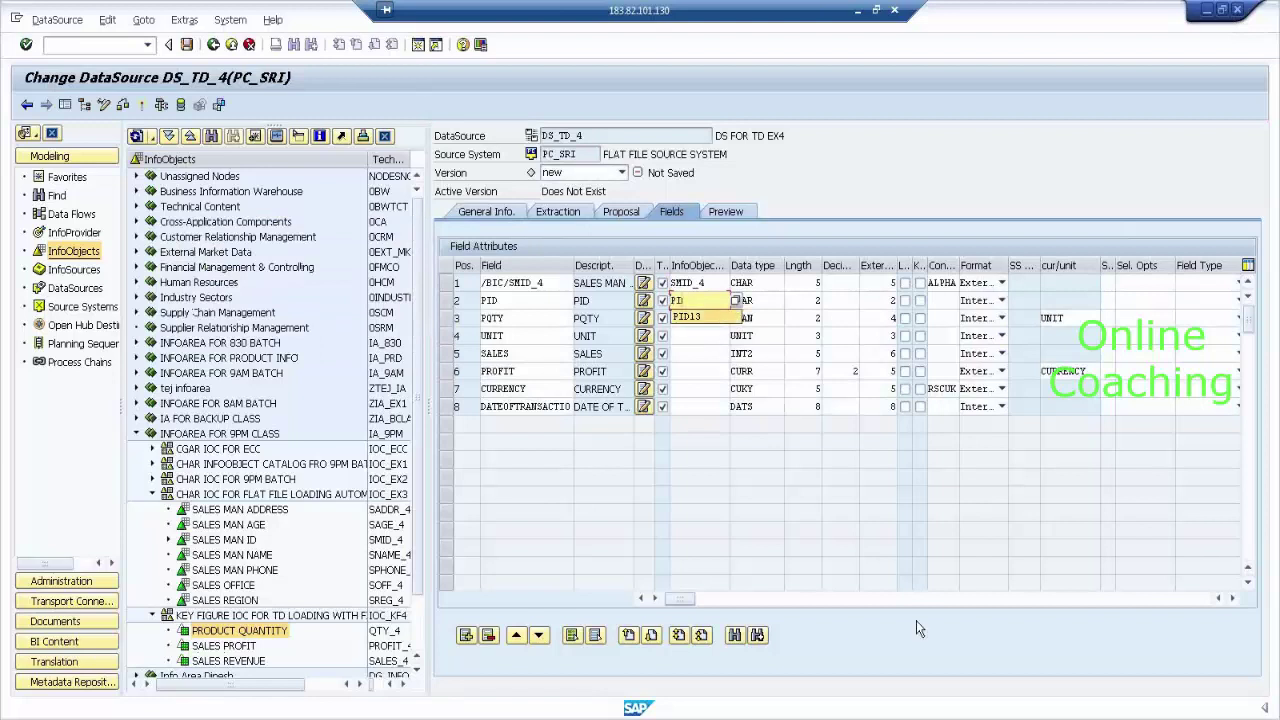
pyautogui.press('Return')
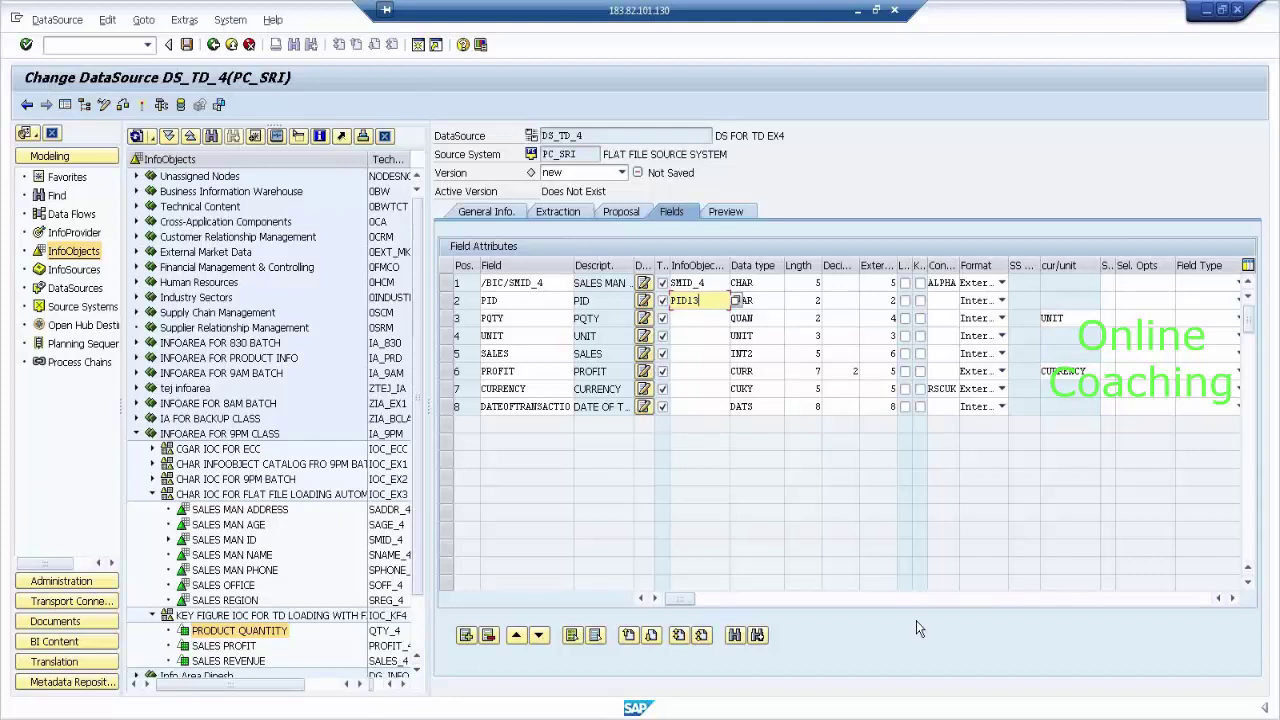
pyautogui.press('Return')
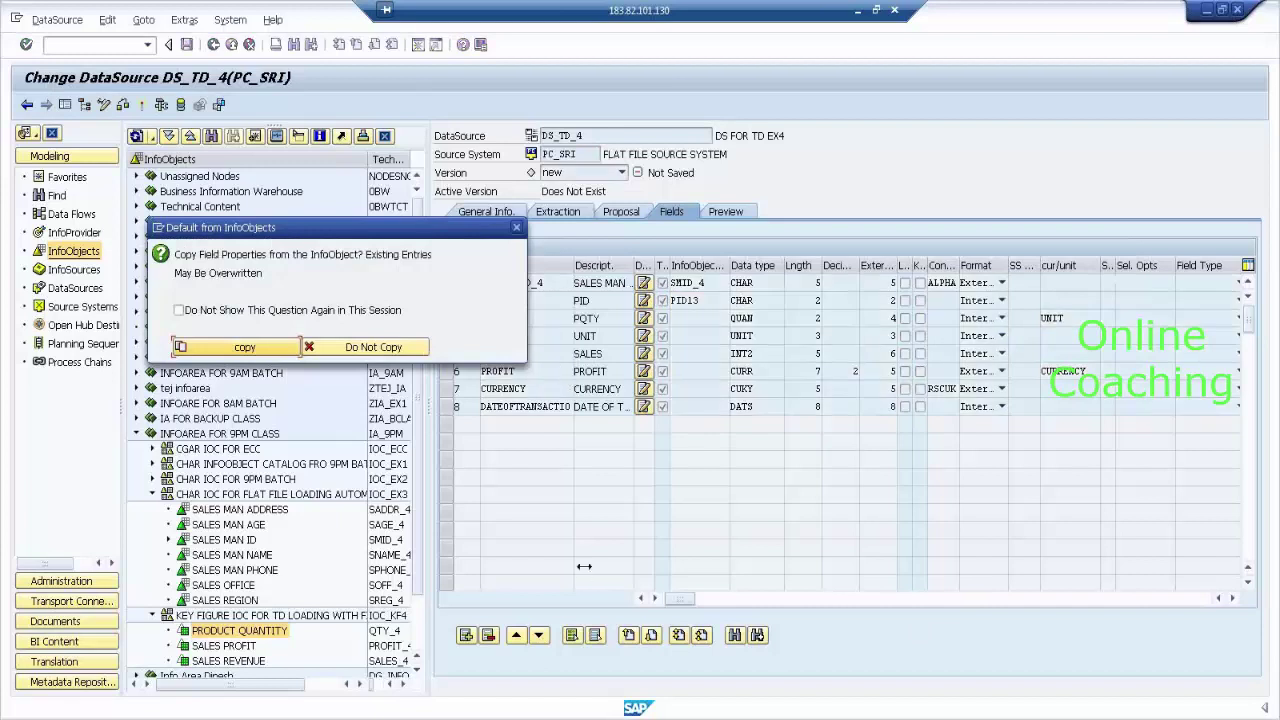
pyautogui.click(222, 346)
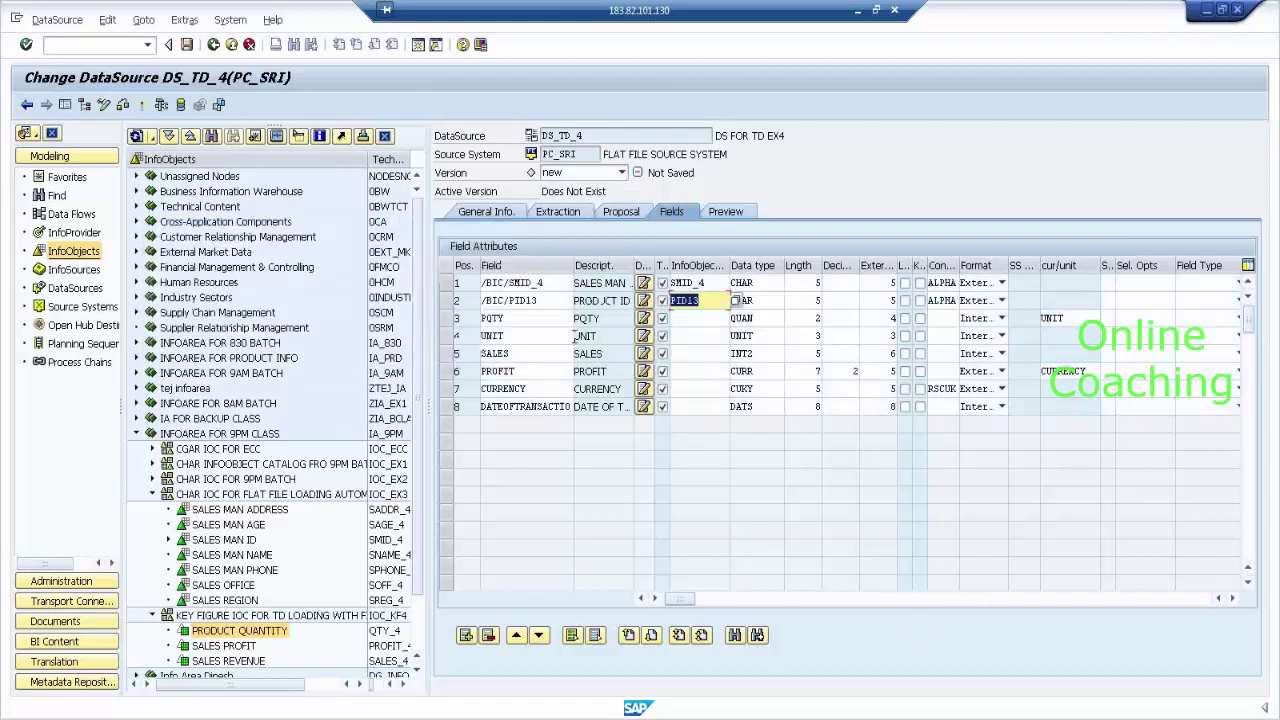
# Step: Assign InfoObject QTY_4 to the PQTY field and copy the field properties from it
pyautogui.click(672, 318)
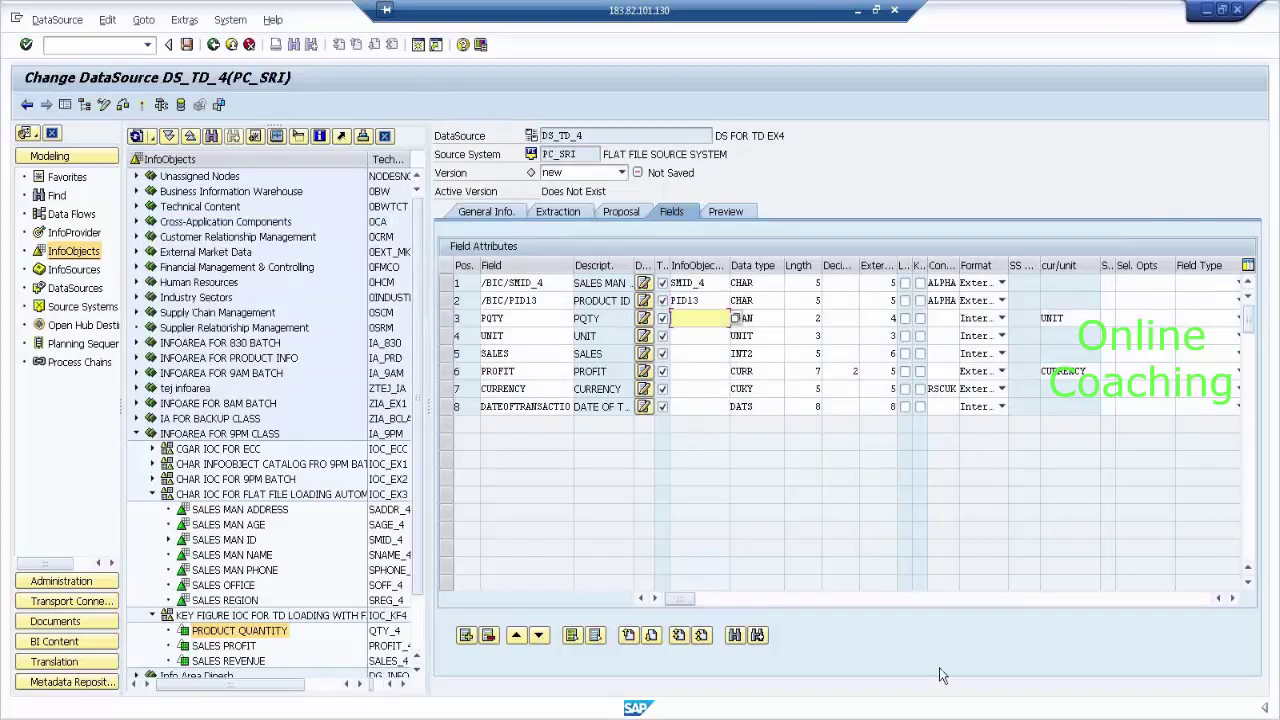
pyautogui.write('qt')
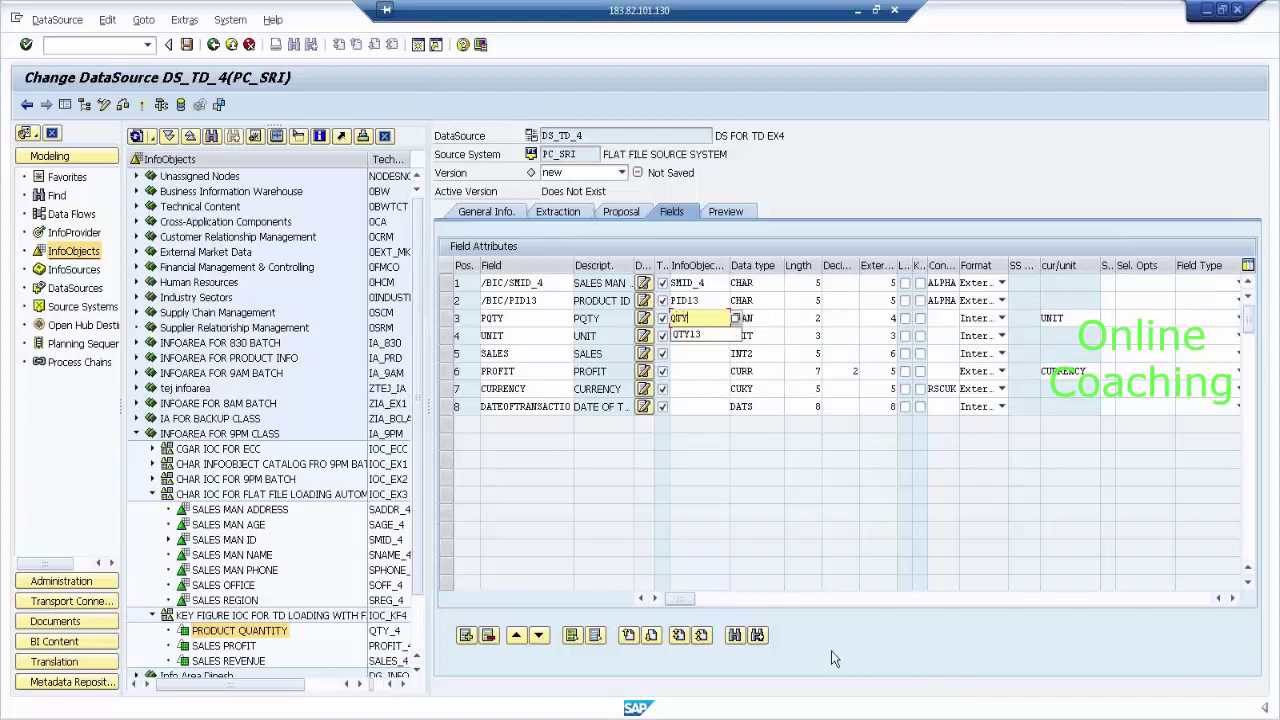
pyautogui.write('y_4')
pyautogui.press('Return')
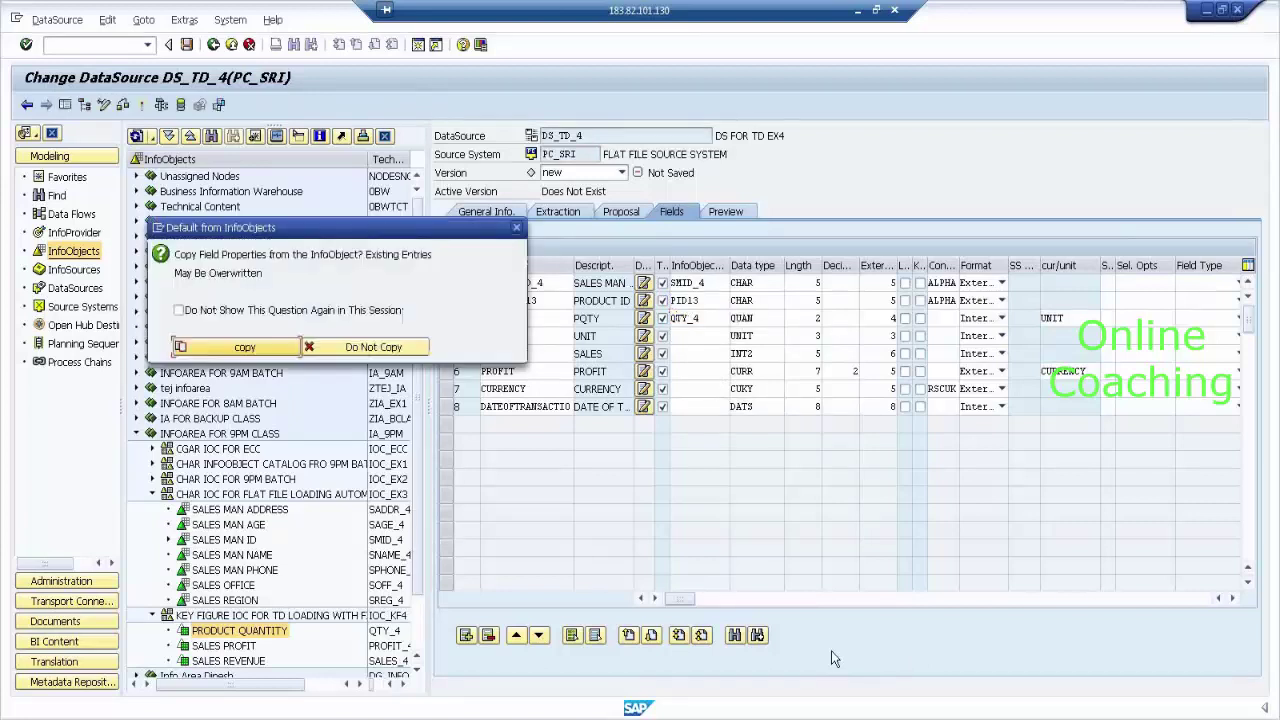
pyautogui.click(245, 347)
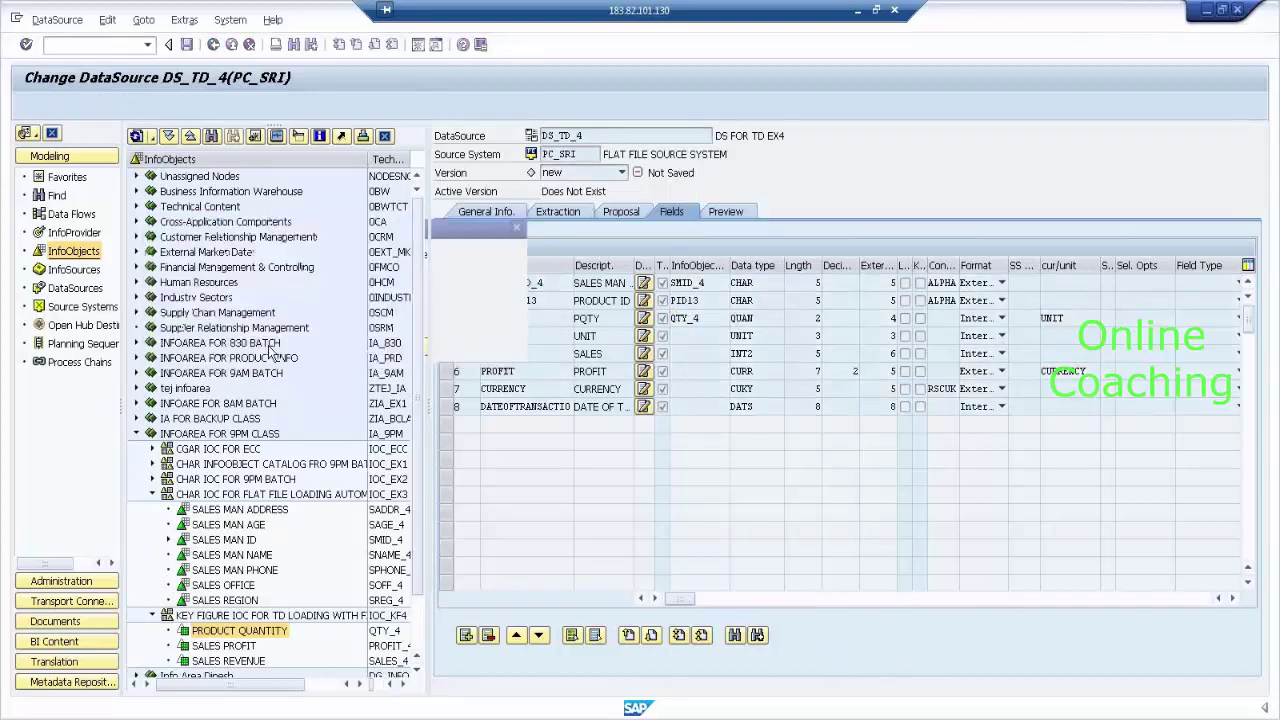
# Step: Assign InfoObject 0UNIT to the UNIT field and SALES_4 to the SALES field, copying their field properties
pyautogui.click(705, 336)
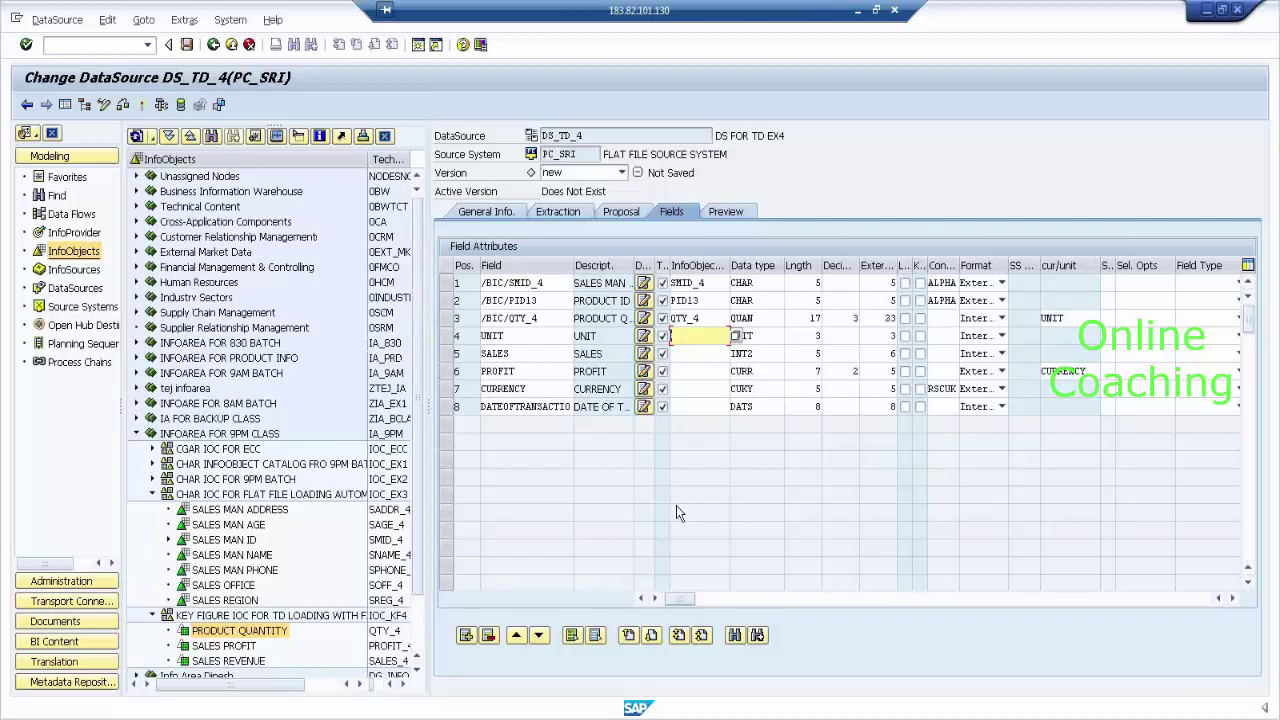
pyautogui.write('0UNIT')
pyautogui.press('Return')
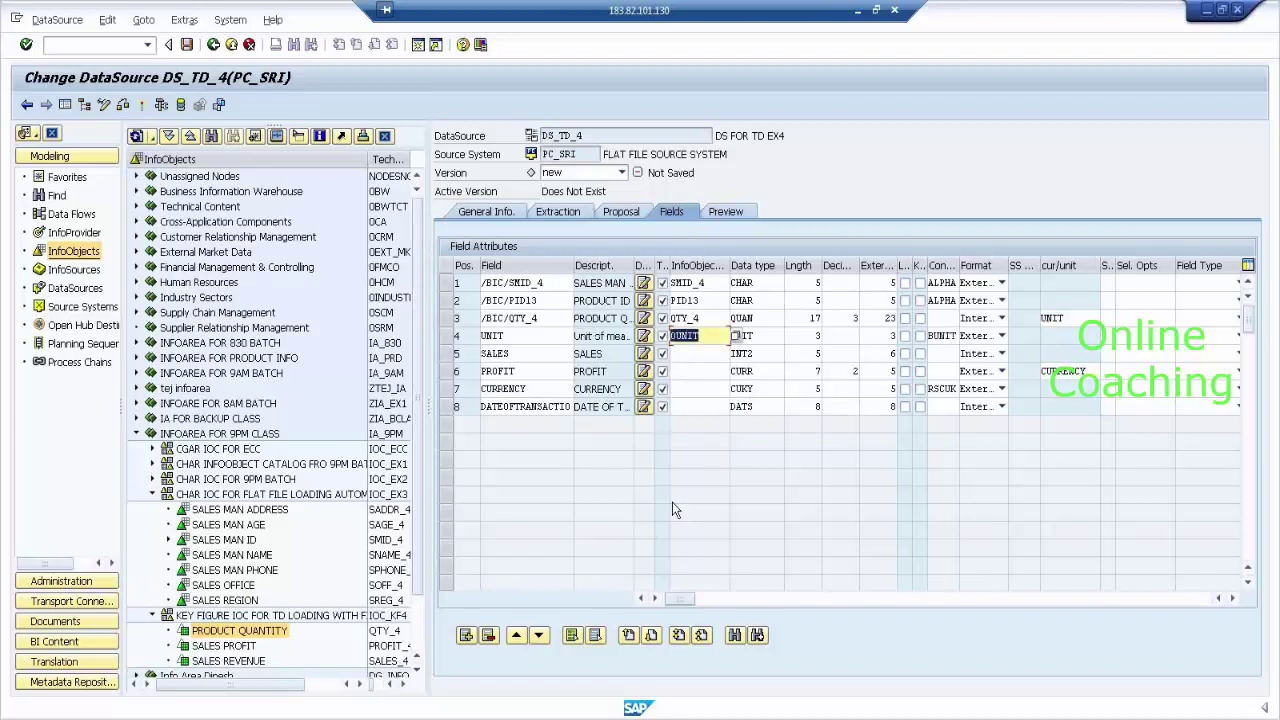
pyautogui.press('Down')
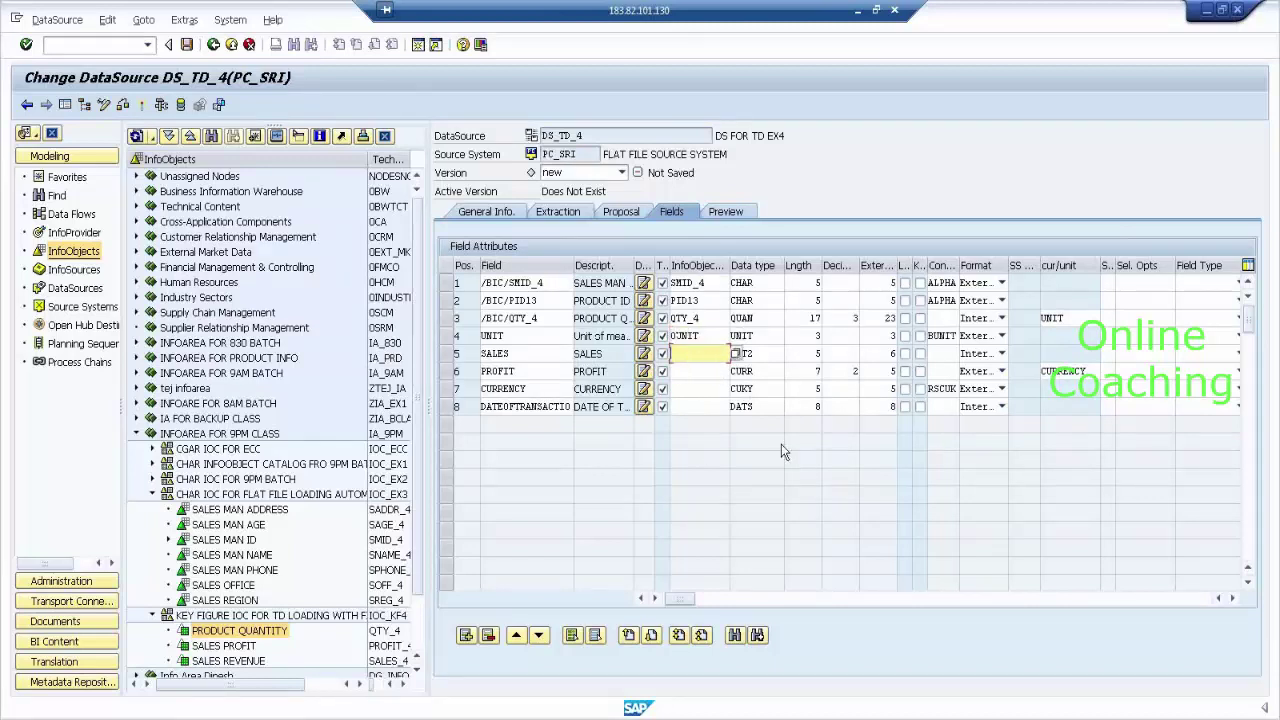
pyautogui.write('SALES_4')
pyautogui.press('Return')
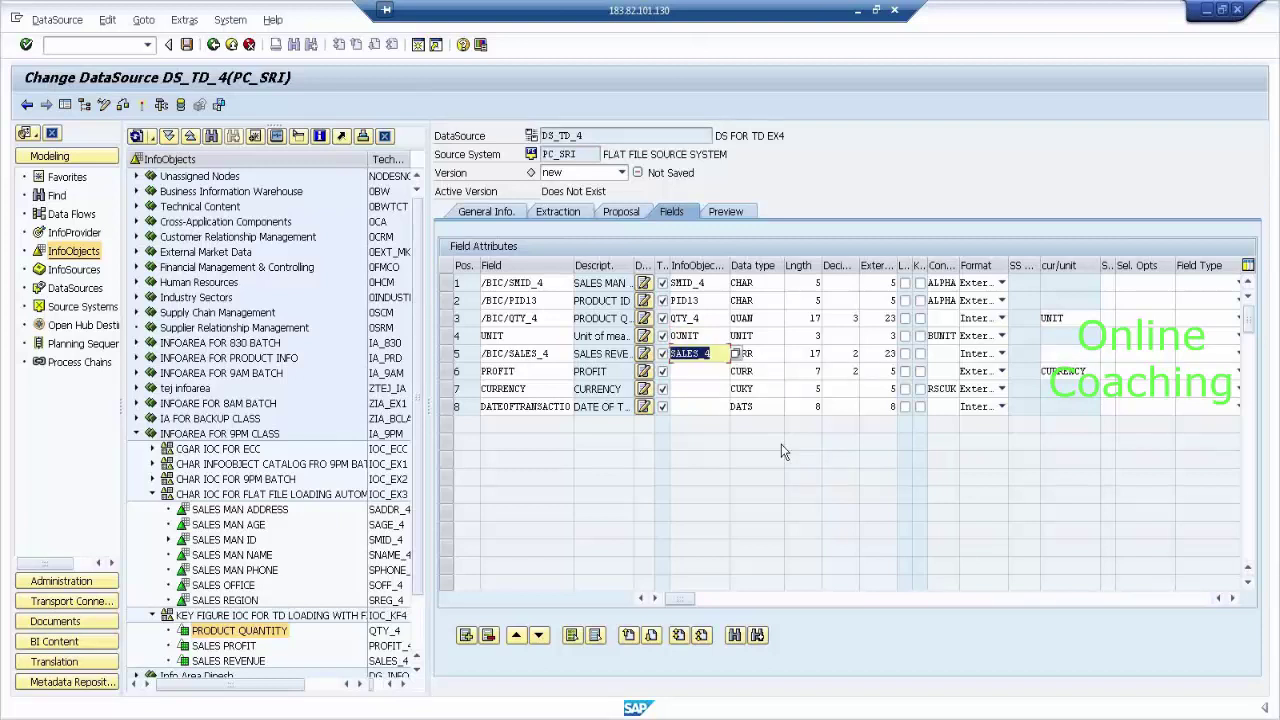
# Step: Assign InfoObject PROFIT_4 to the PROFIT field and copy the field properties from it
pyautogui.click(700, 374)
pyautogui.write('P')
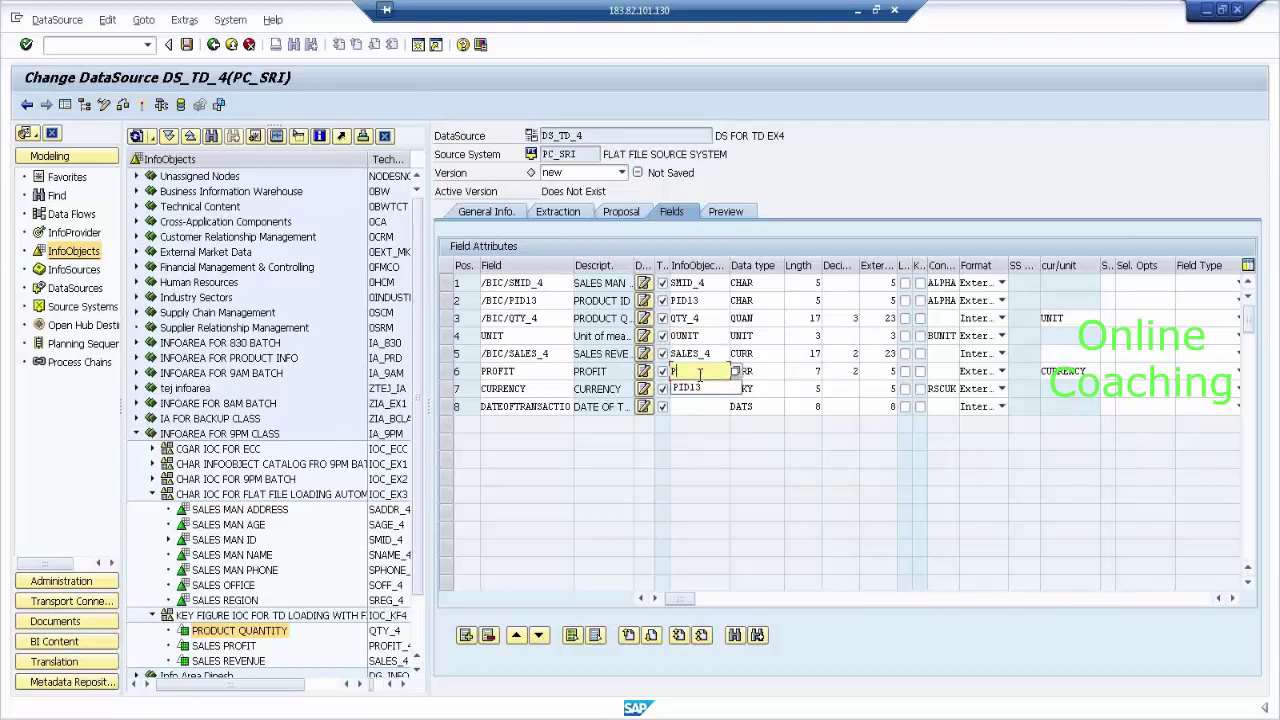
pyautogui.write('ROFIT_4')
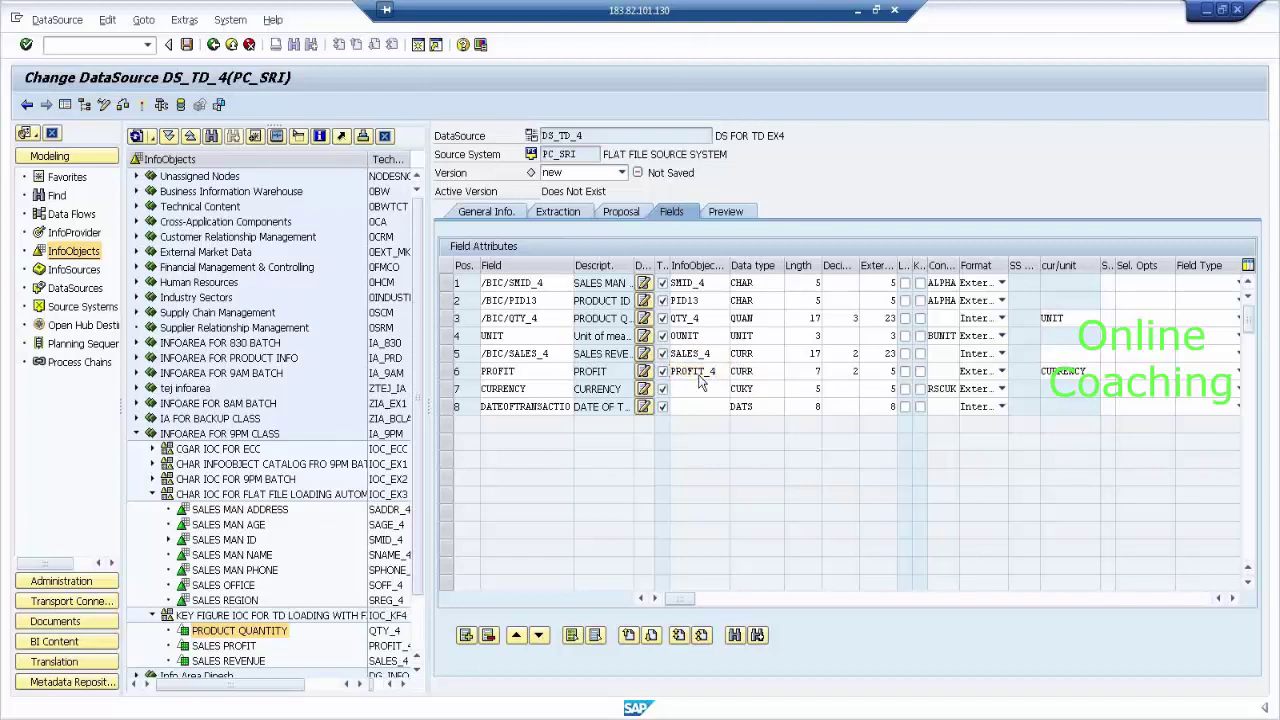
pyautogui.press('Return')
# Step: Assign InfoObject 0CURRENCY to the CURRENCY field and 0CALDAY to the DATEOFTRANSACTION field, copying their field properties
pyautogui.click(701, 388)
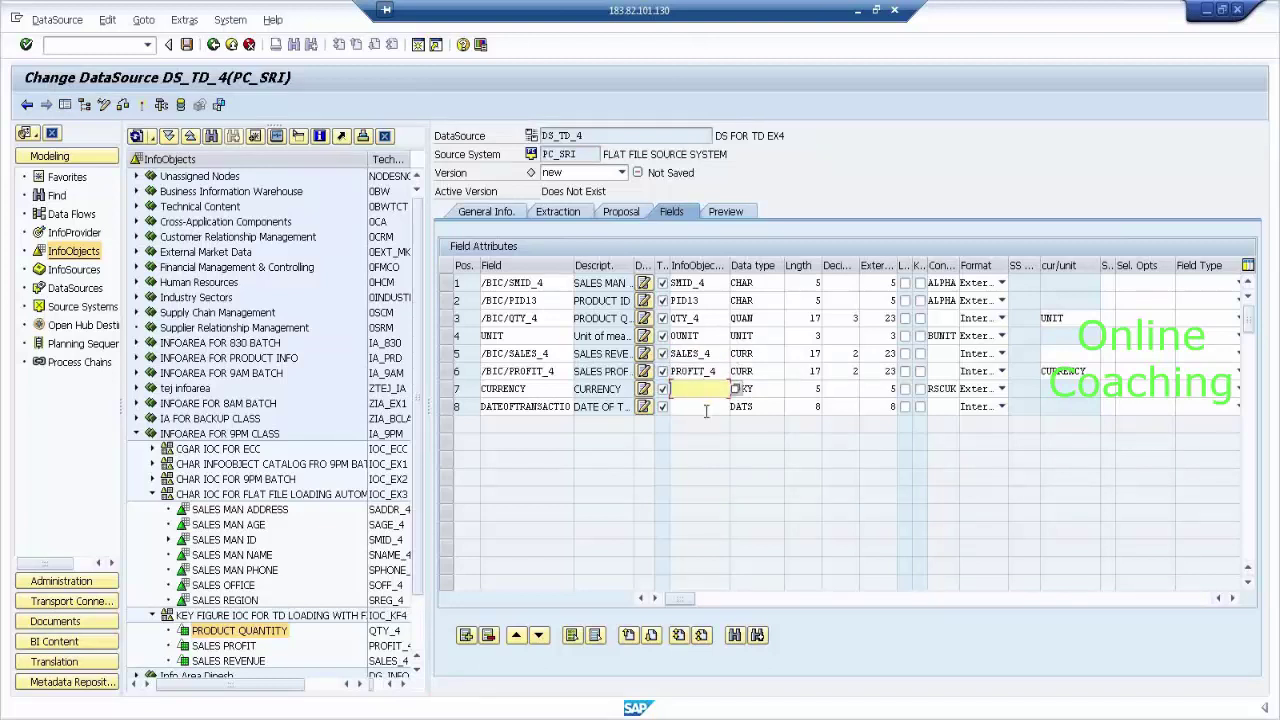
pyautogui.write('0CURRENCY')
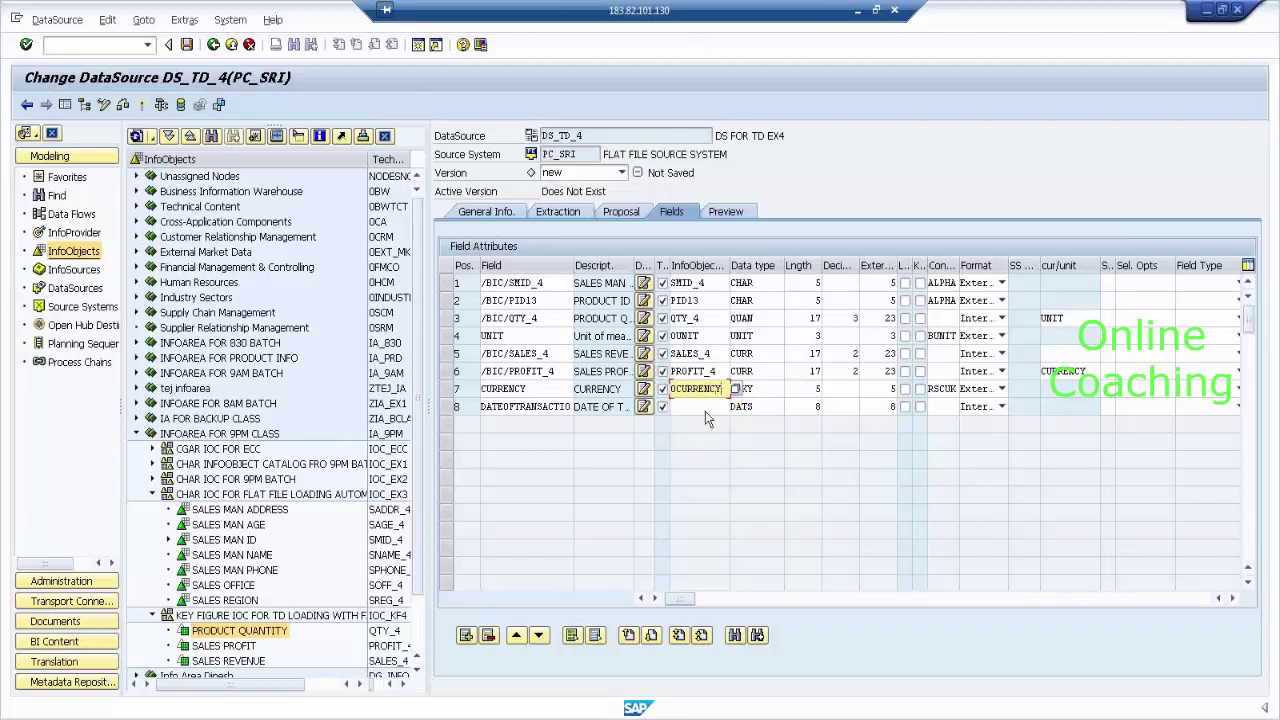
pyautogui.press('Return')
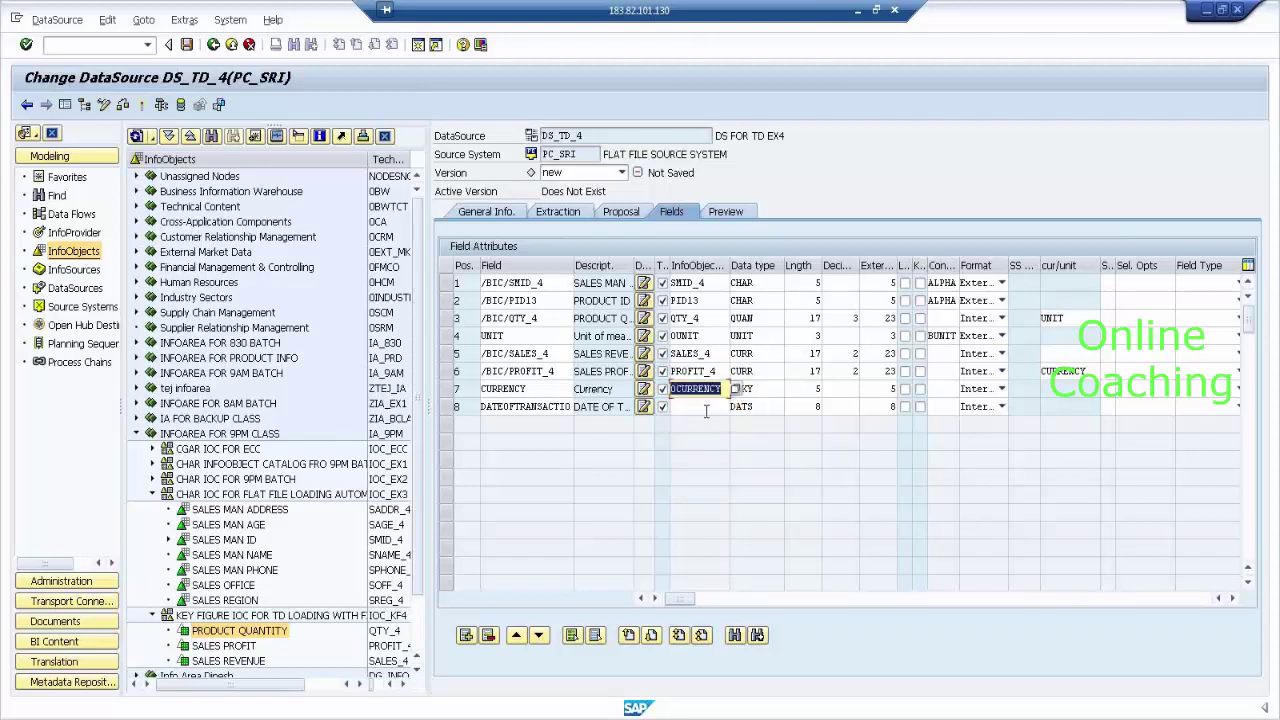
pyautogui.click(706, 408)
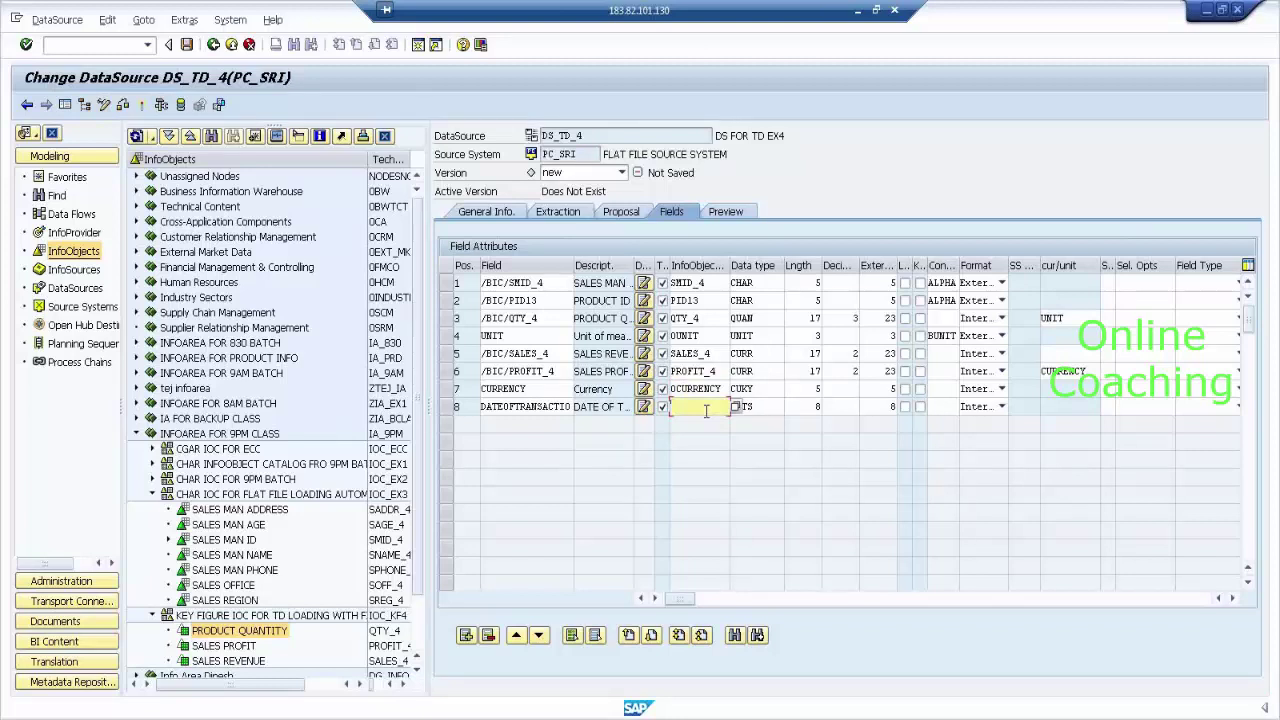
pyautogui.write('0')
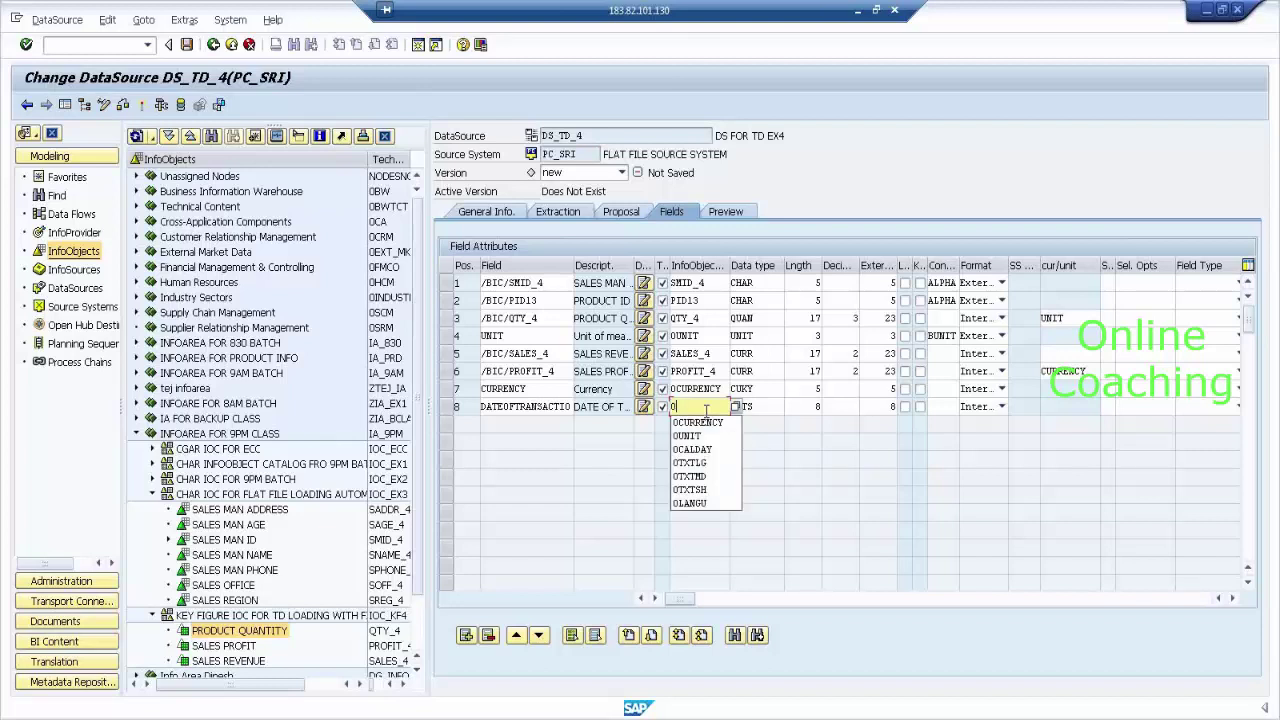
pyautogui.write('CALDAY')
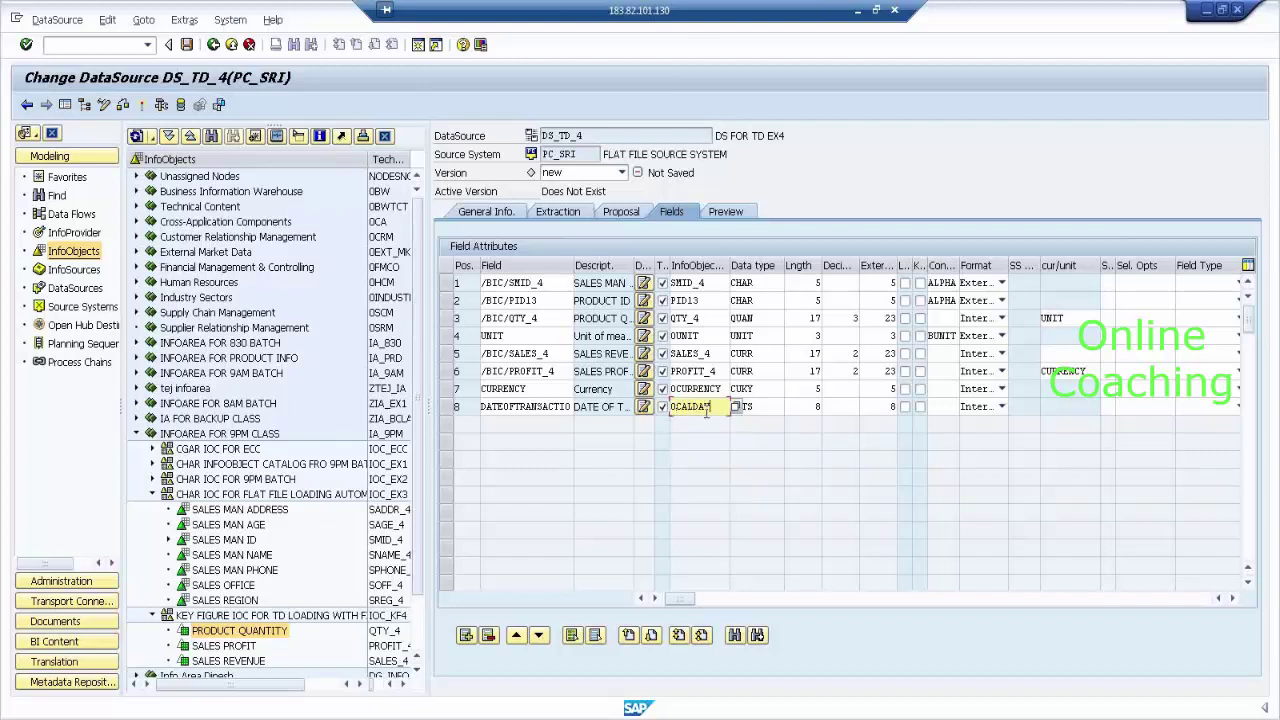
pyautogui.press('Return')
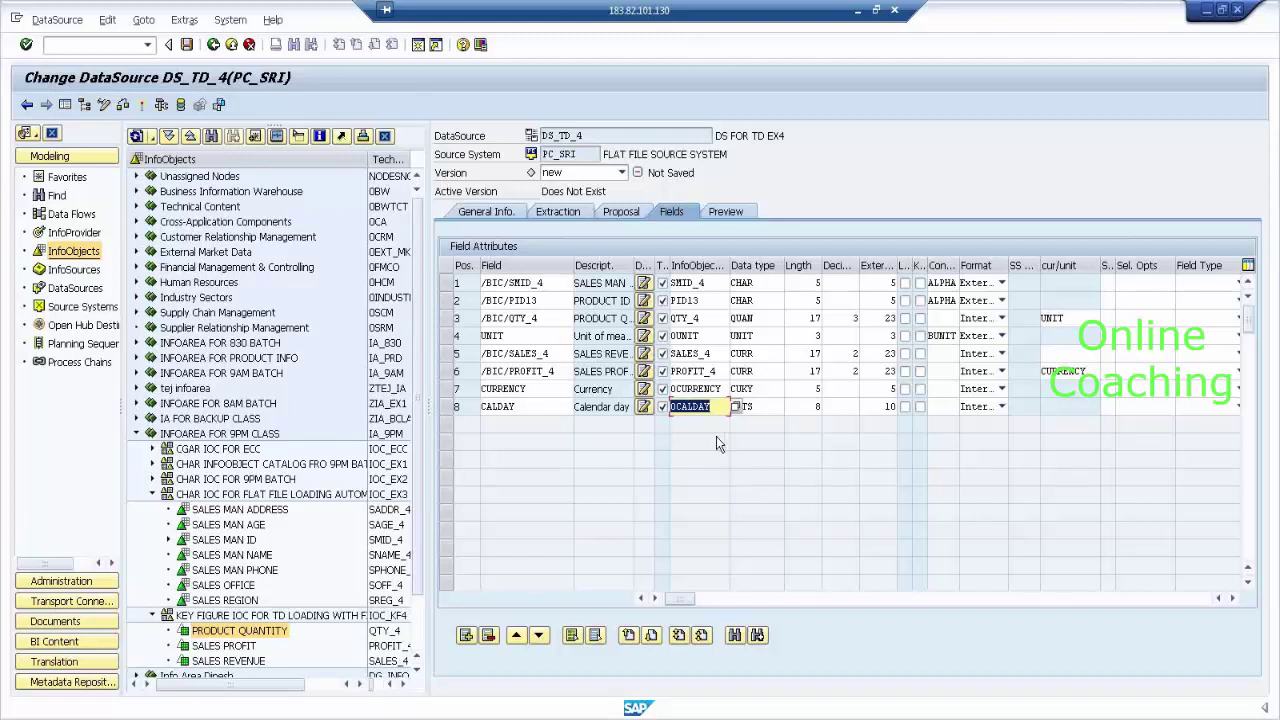
# Step: Activate DataSource DS_TD_4, read its preview data for 10000 records, and return to the modeling overview
pyautogui.click(738, 215)
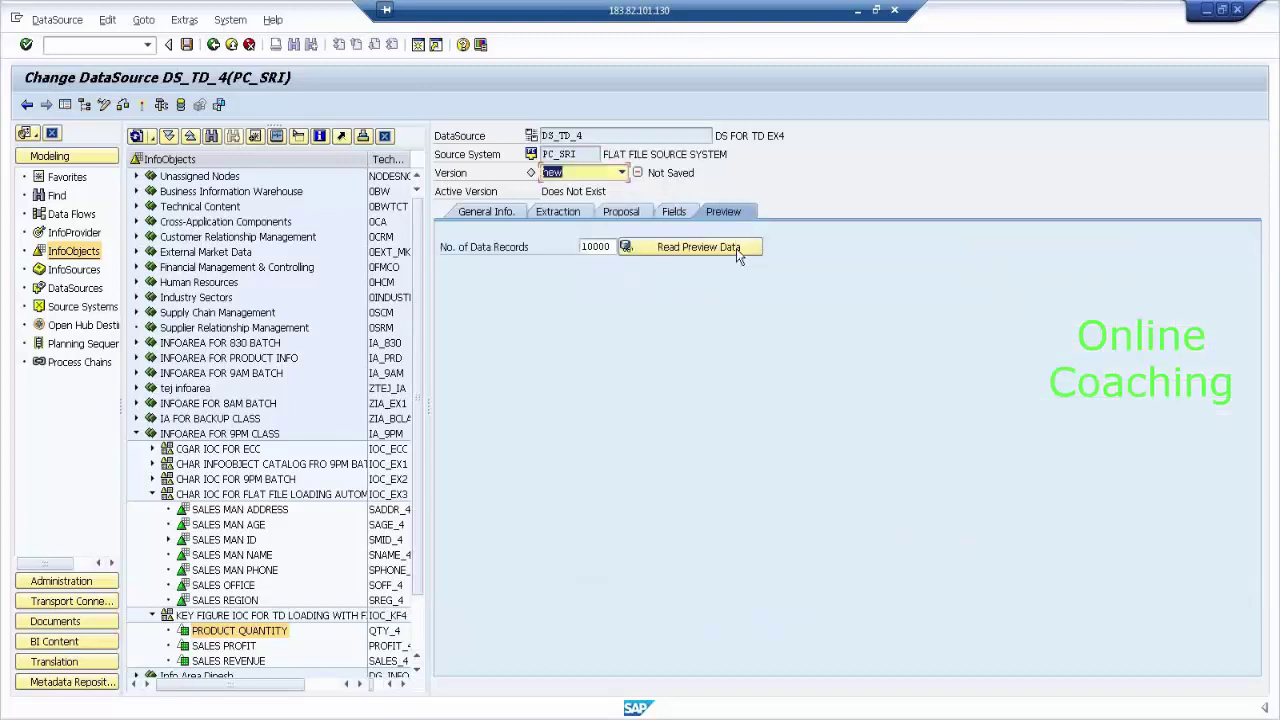
pyautogui.click(736, 248)
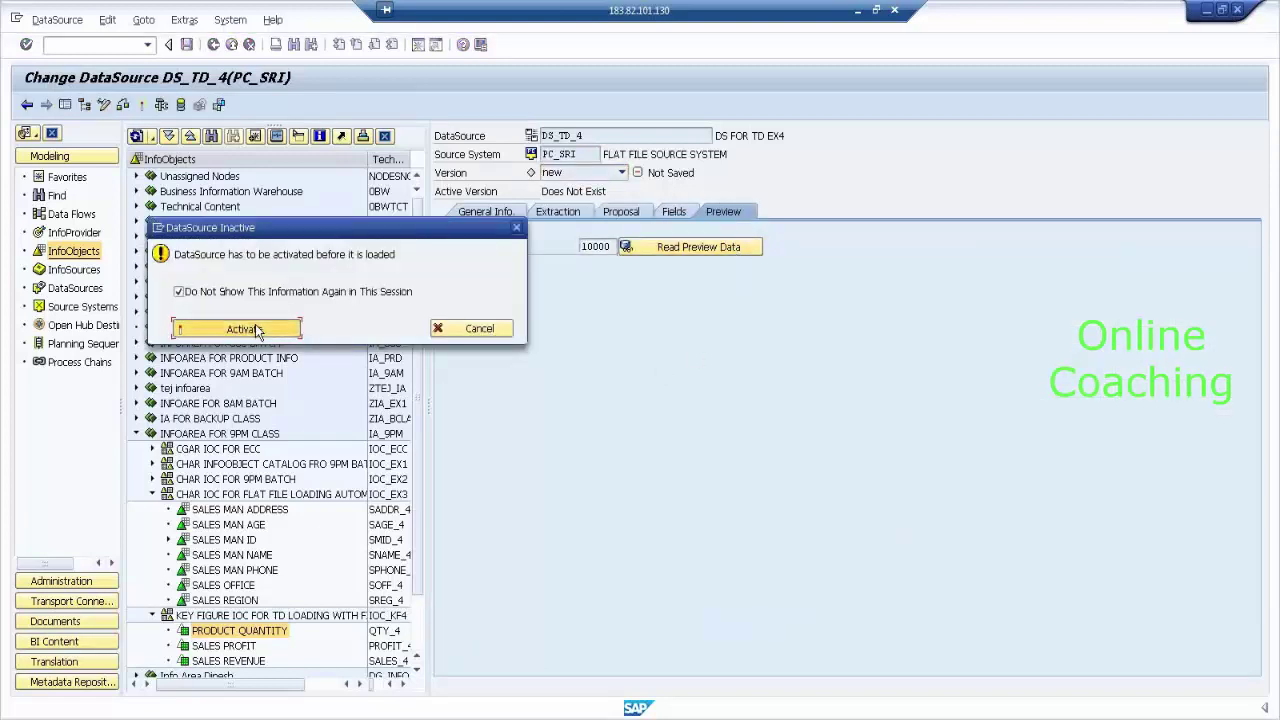
pyautogui.click(257, 329)
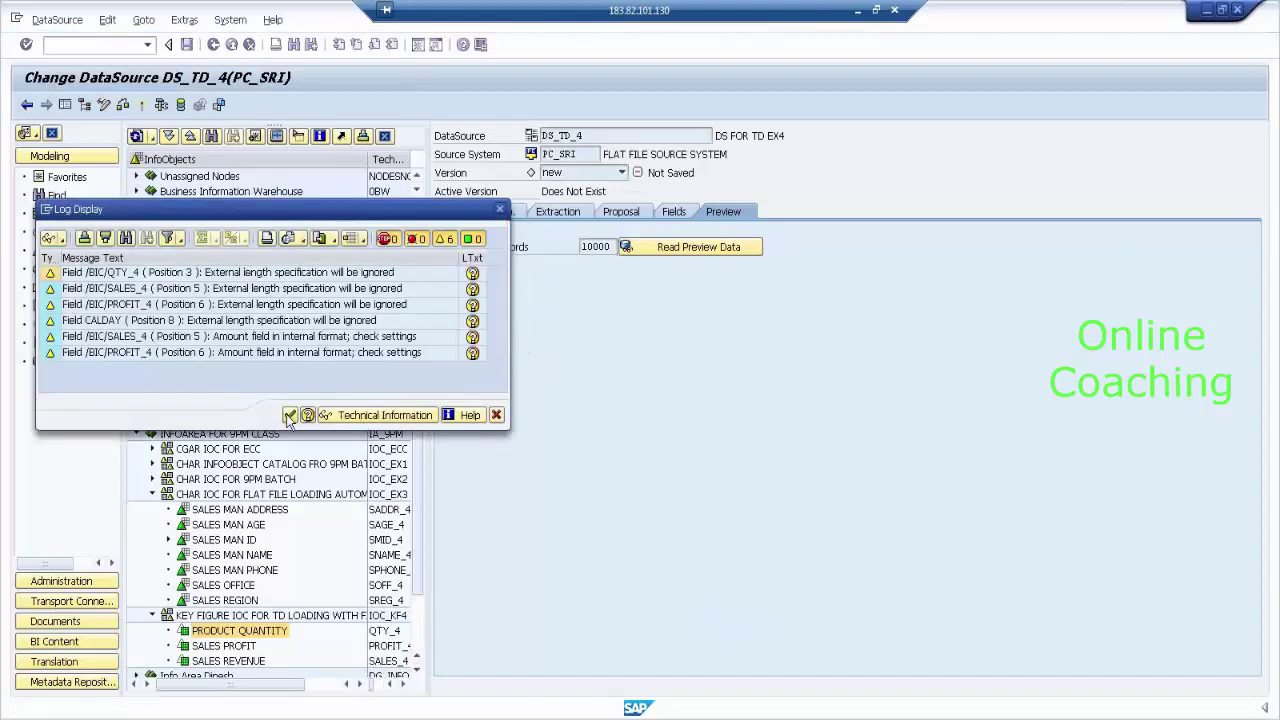
pyautogui.click(289, 415)
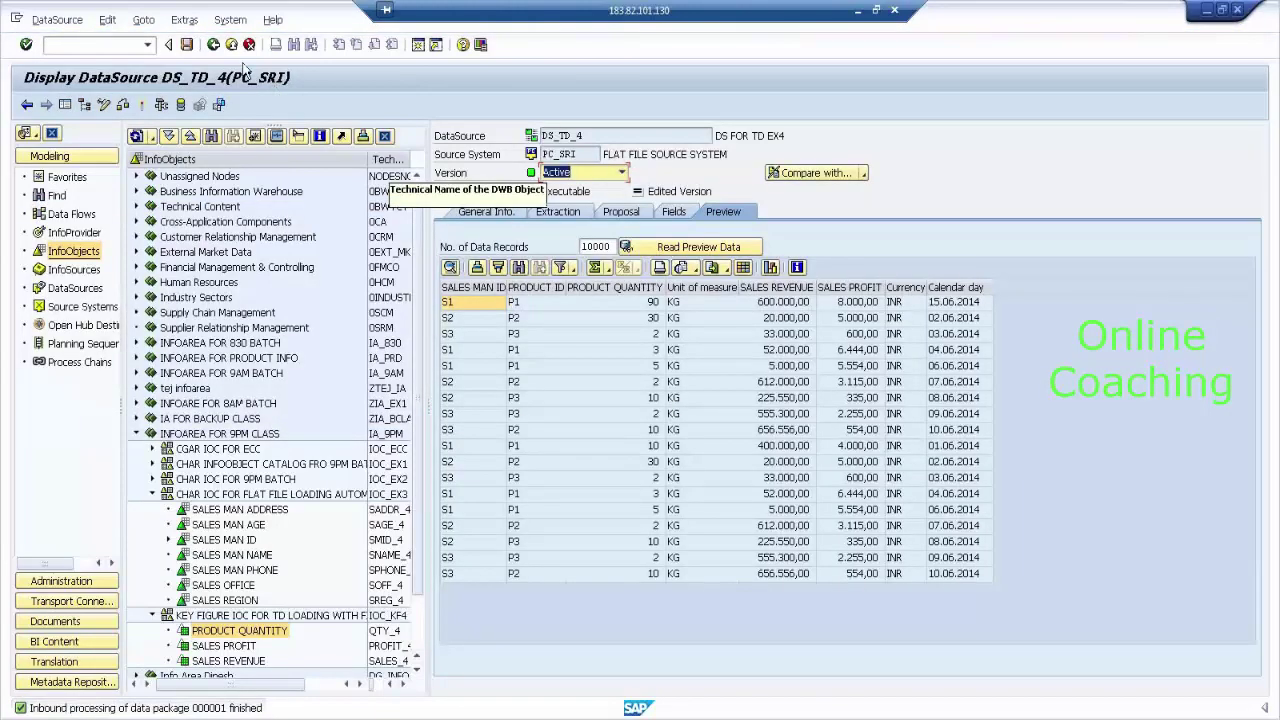
pyautogui.click(213, 44)
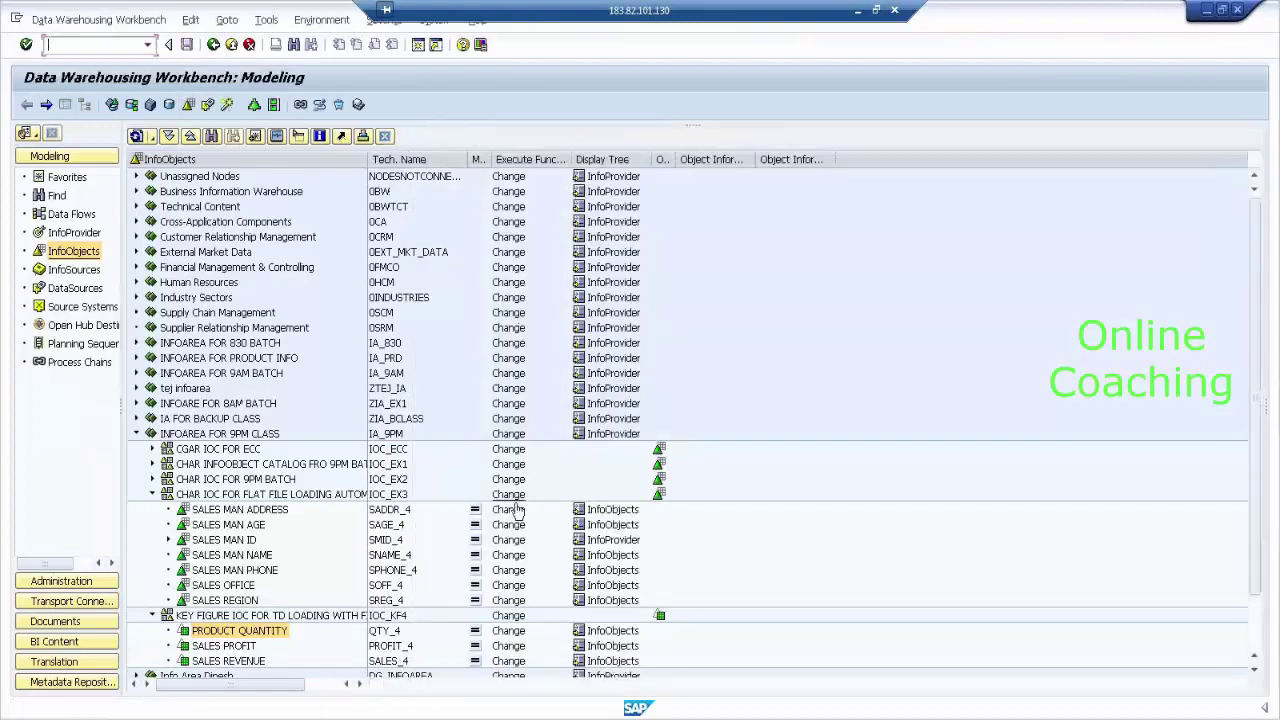
# Step: Collapse the IOC_EX3 and IOC_KF4 catalogs, and expand INFOAREA FOR 9PM CLASS in the InfoProvider tree
pyautogui.click(153, 495)
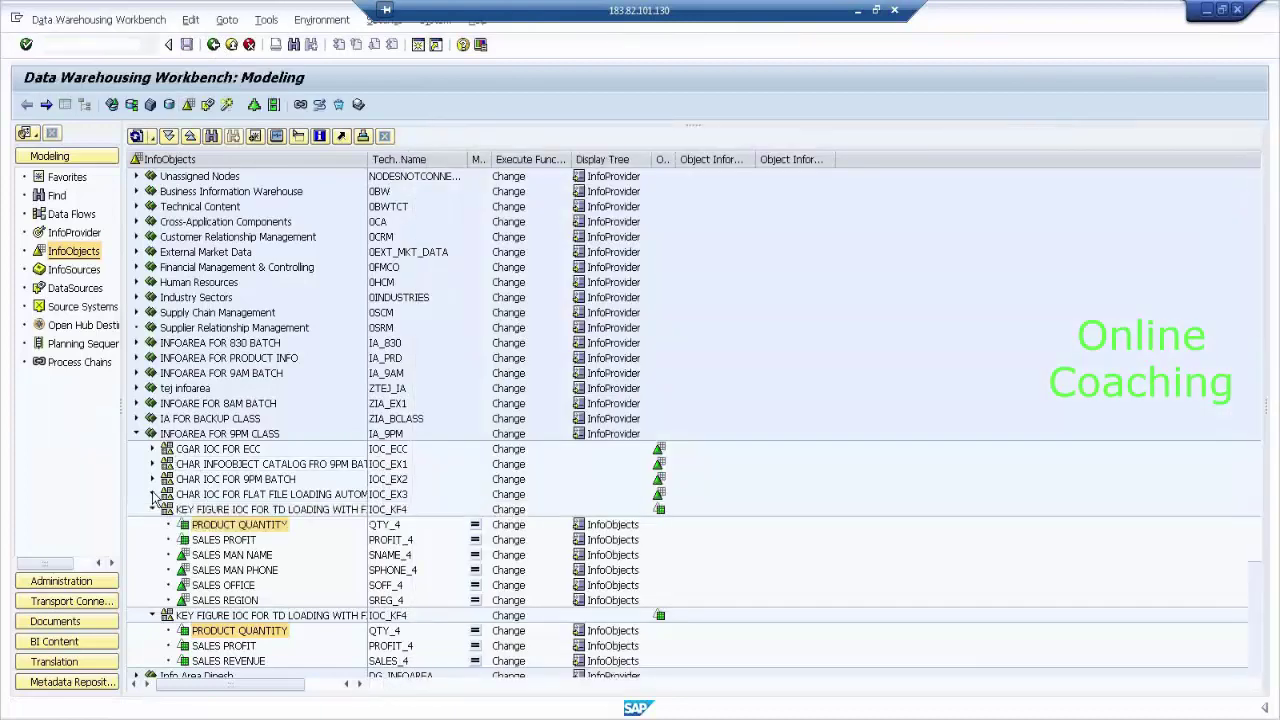
pyautogui.click(152, 510)
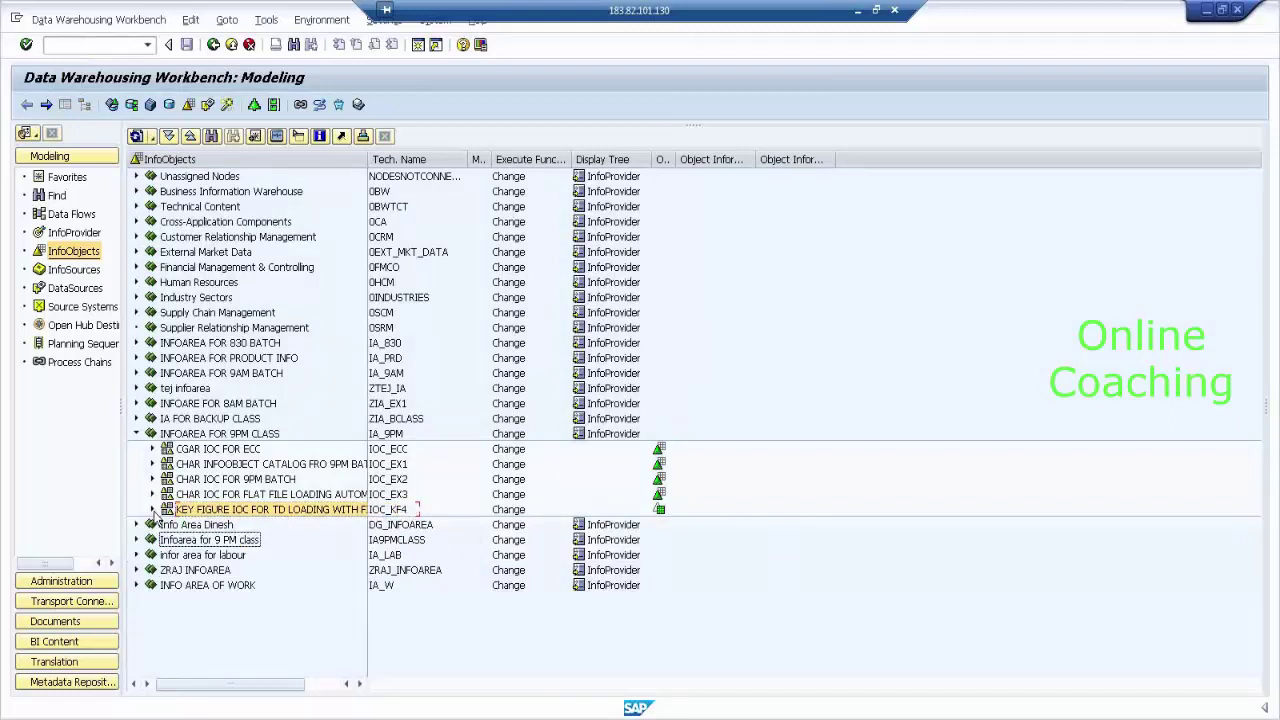
pyautogui.click(88, 235)
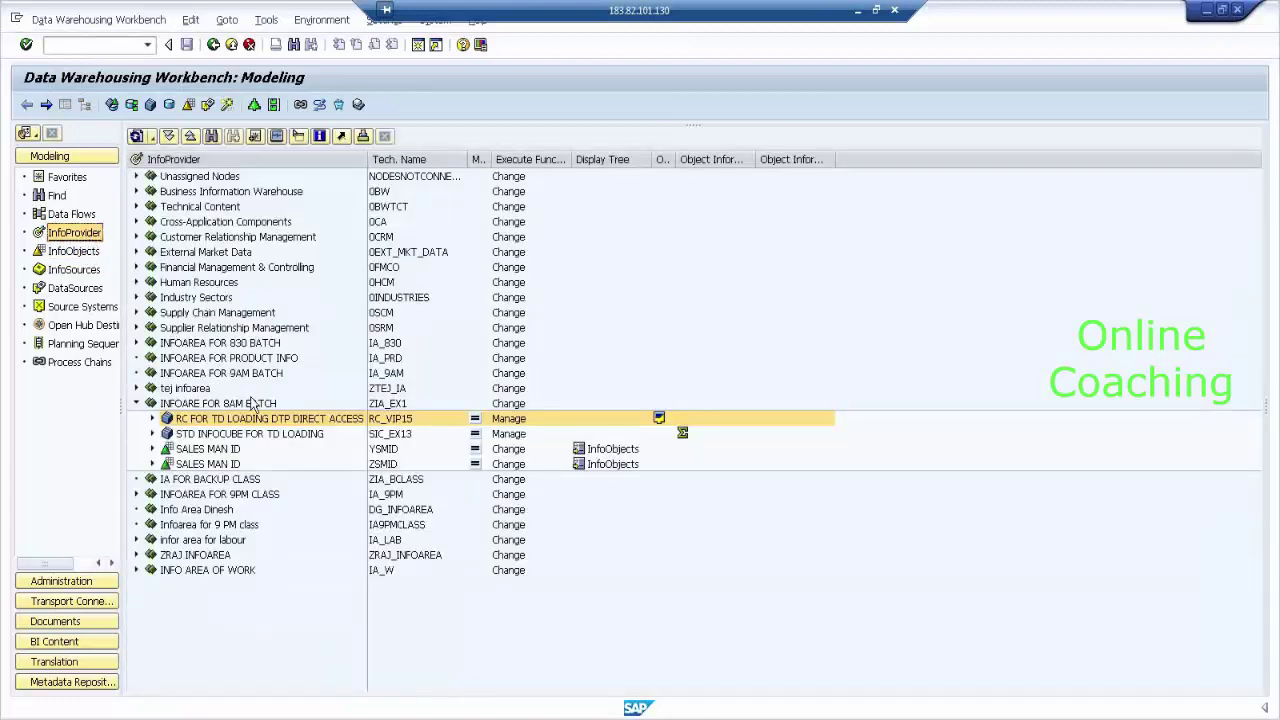
pyautogui.click(87, 254)
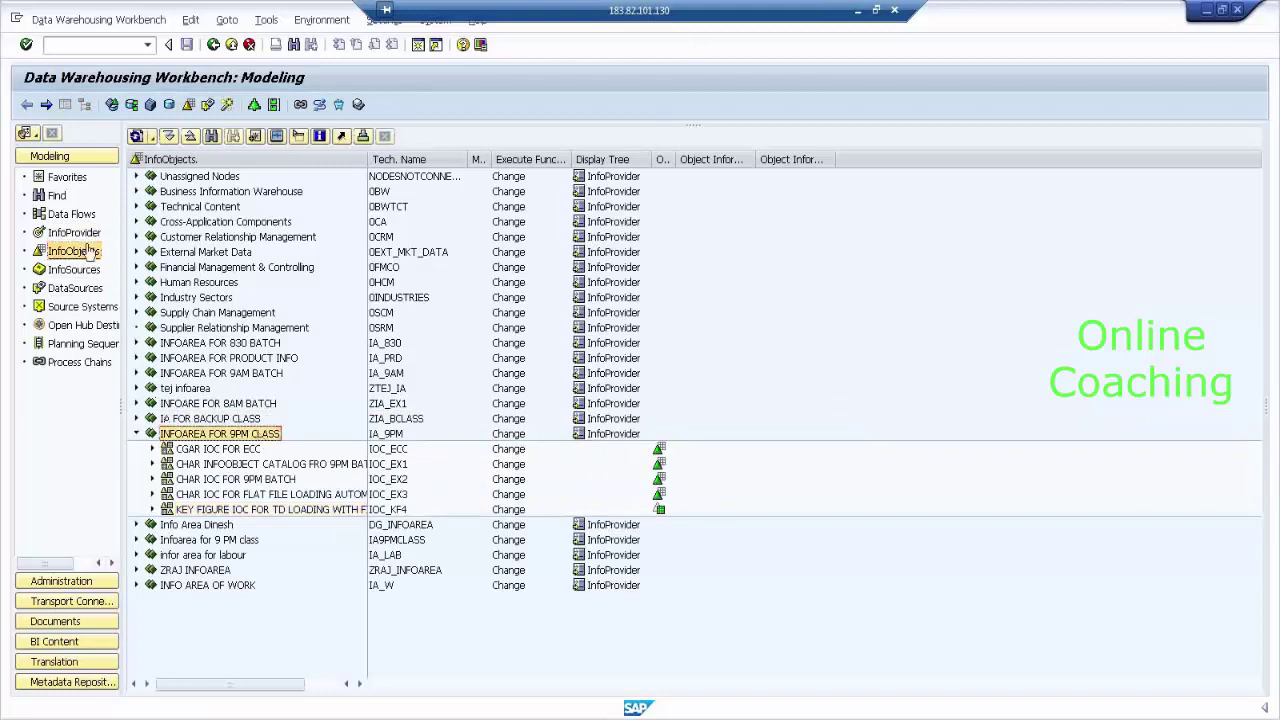
pyautogui.click(86, 233)
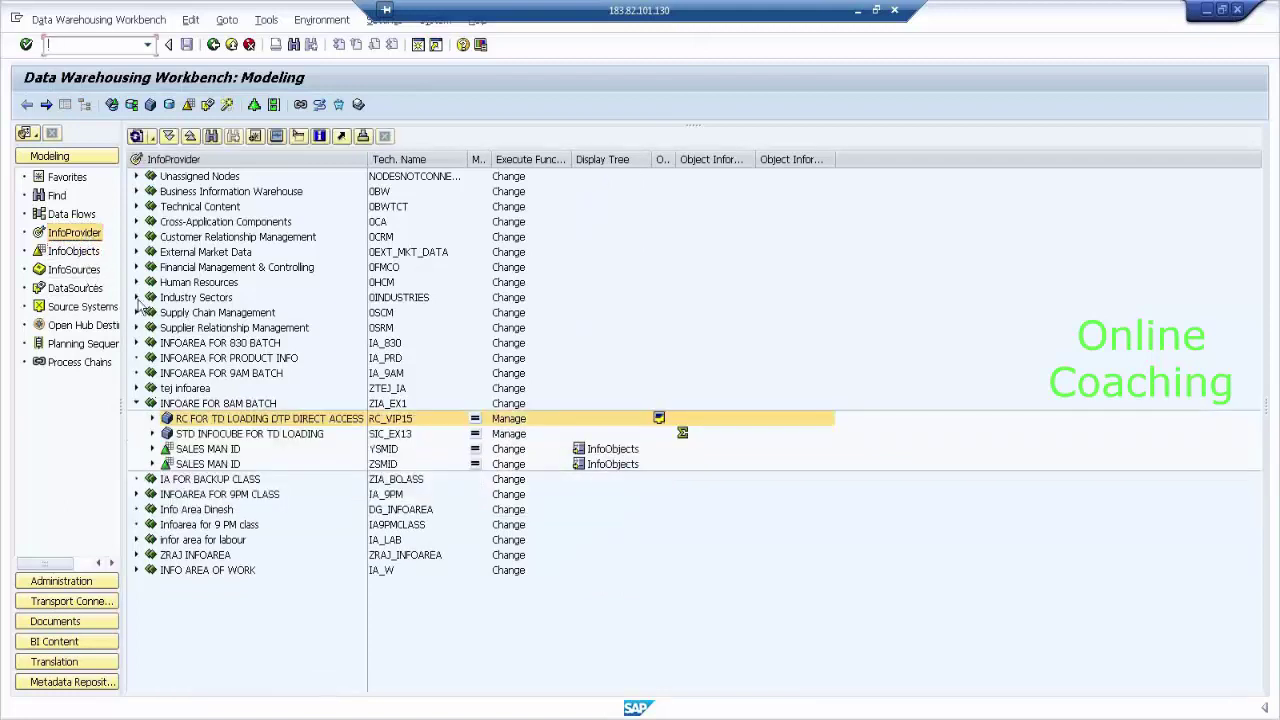
pyautogui.click(137, 404)
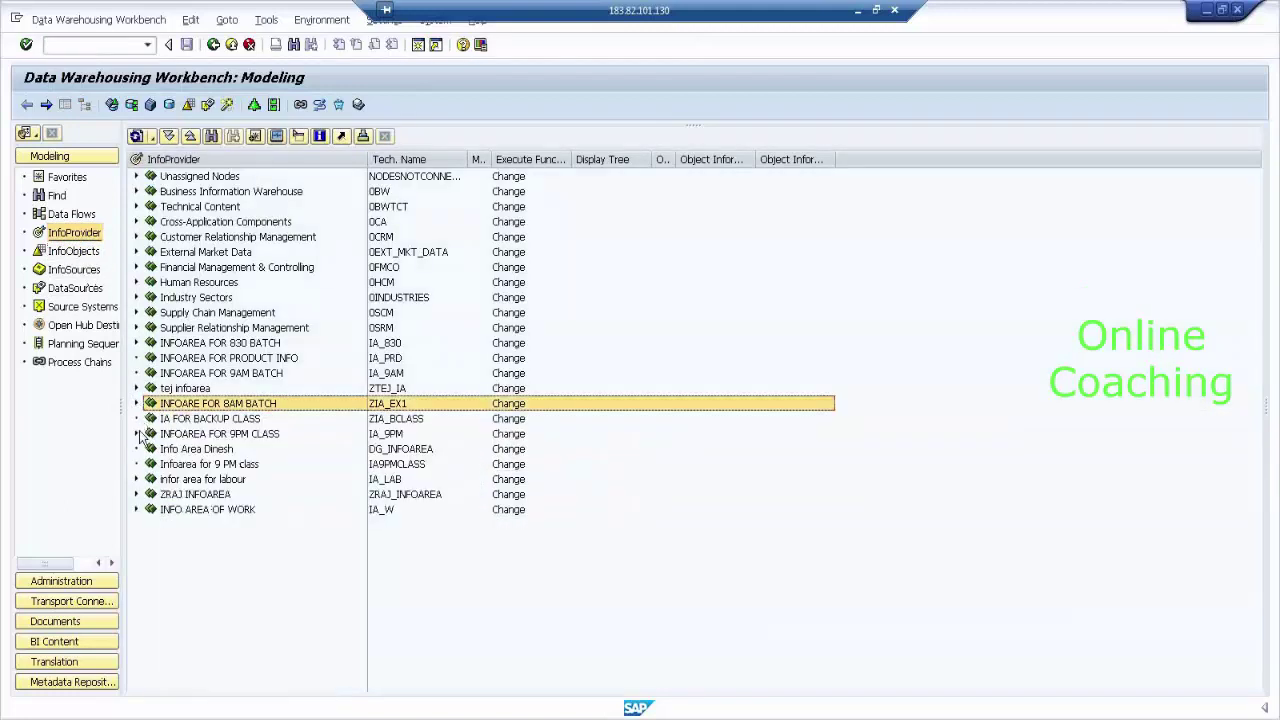
pyautogui.click(137, 434)
# Step: Examine the attributes, hierarchies and texts nodes of SALES MAN ID under INFOAREA FOR 9PM CLASS
pyautogui.click(255, 436)
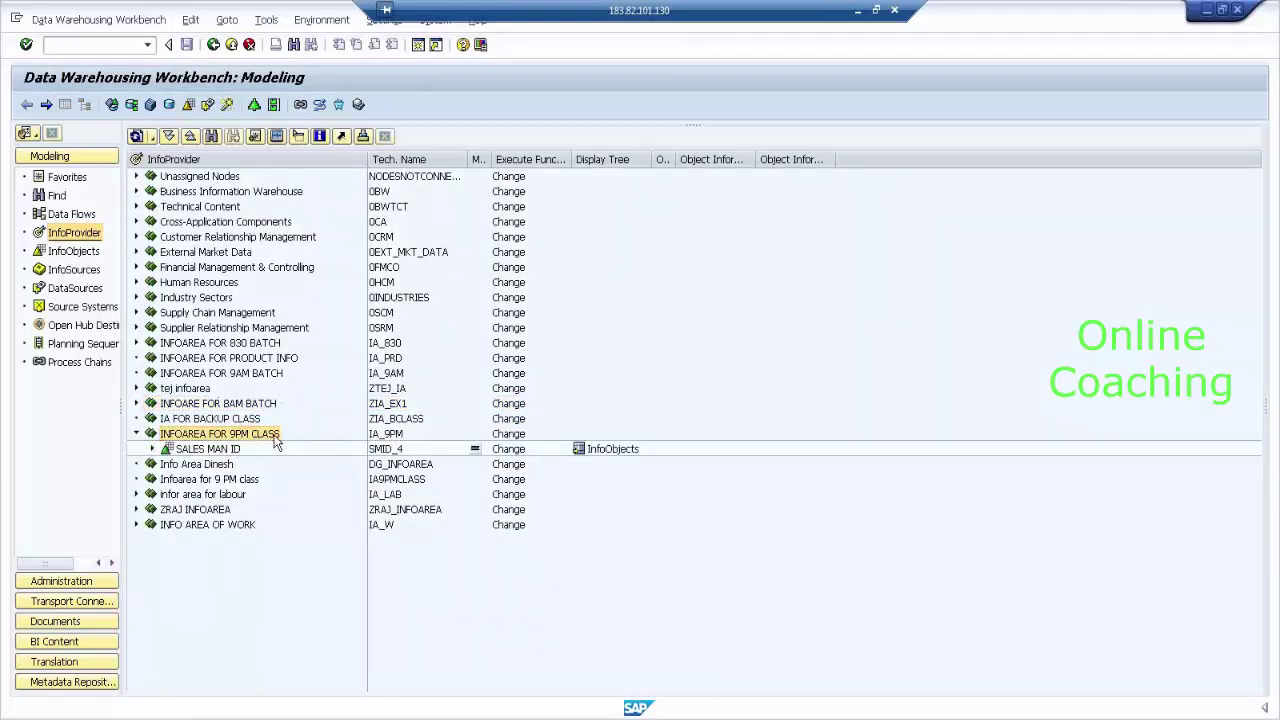
pyautogui.rightClick(274, 438)
pyautogui.click(240, 454)
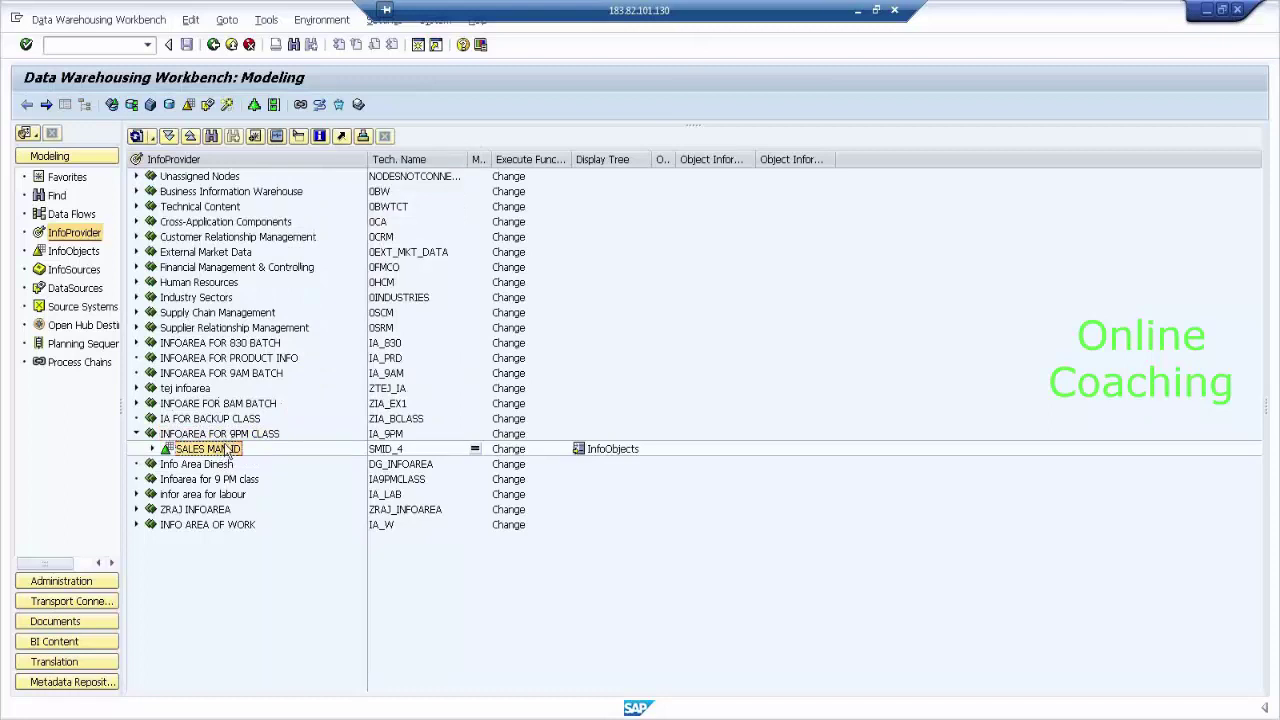
pyautogui.click(152, 449)
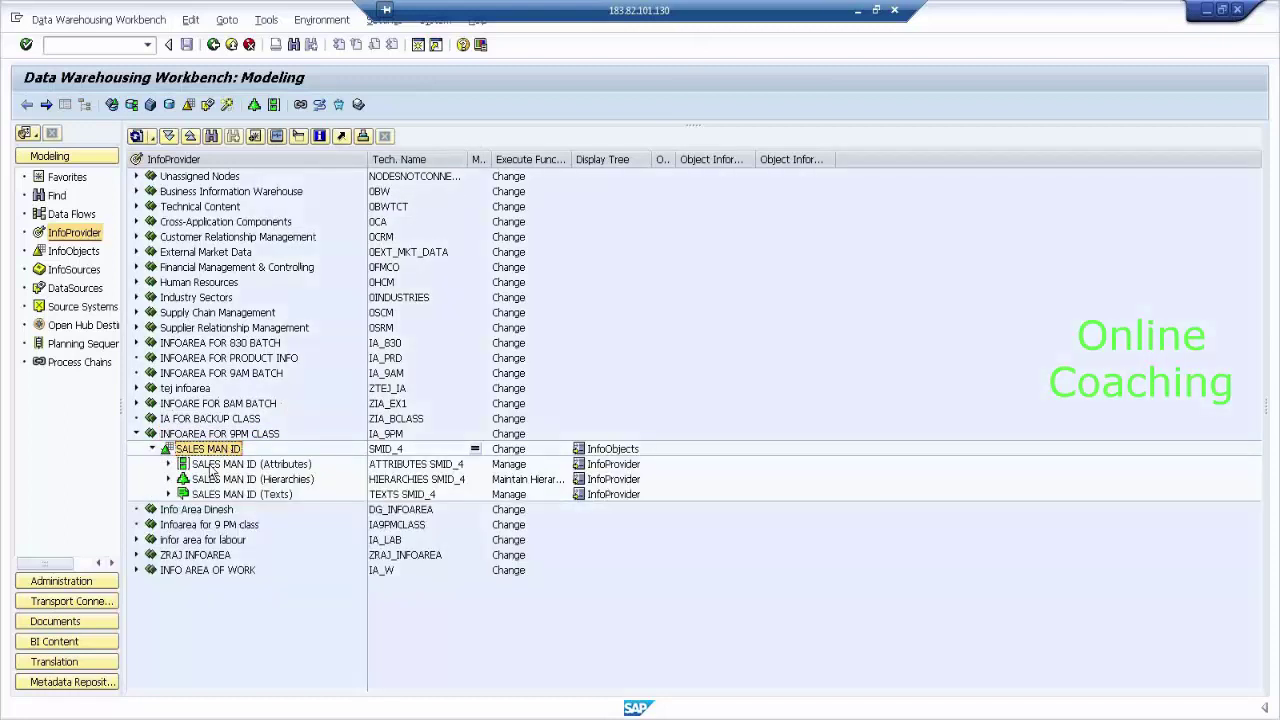
pyautogui.click(236, 464)
pyautogui.click(290, 479)
pyautogui.click(290, 494)
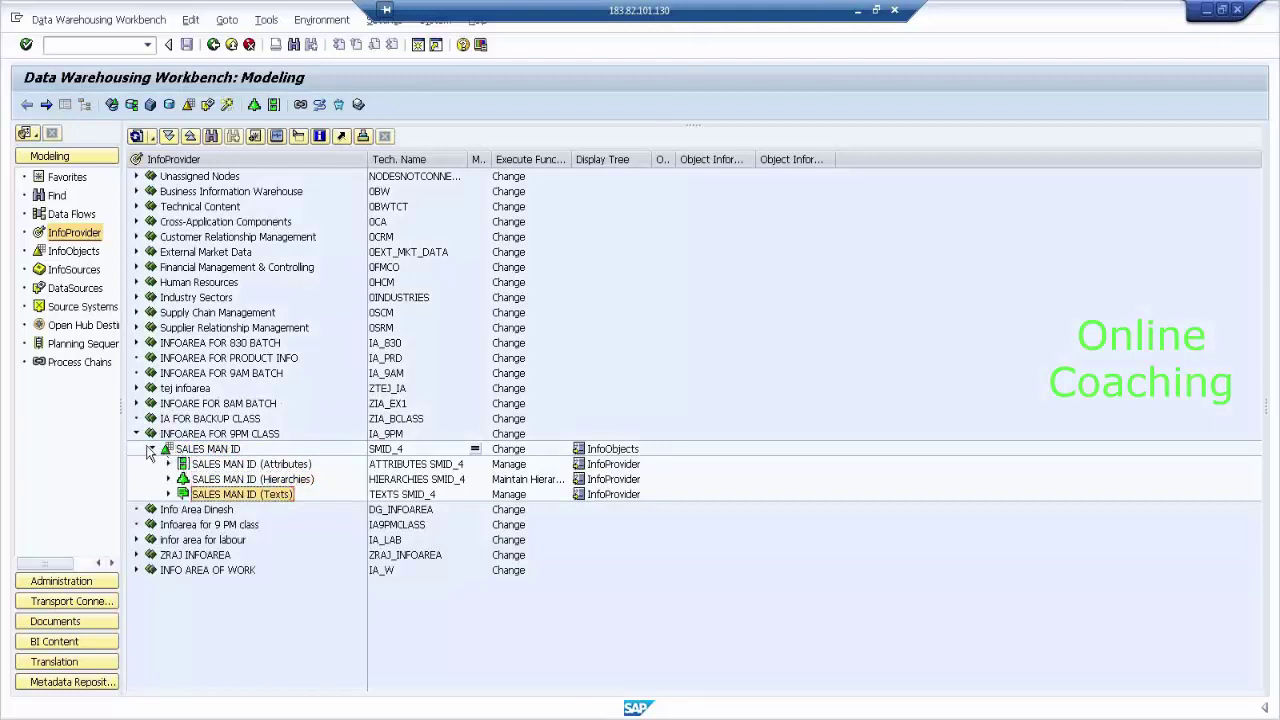
pyautogui.click(152, 449)
# Step: Create standard InfoCube SIC_EX_4 in INFOAREA FOR 9PM CLASS with the description "STD INFOCUBE FOR TD FIXED VALULES LOADING"
pyautogui.click(252, 436)
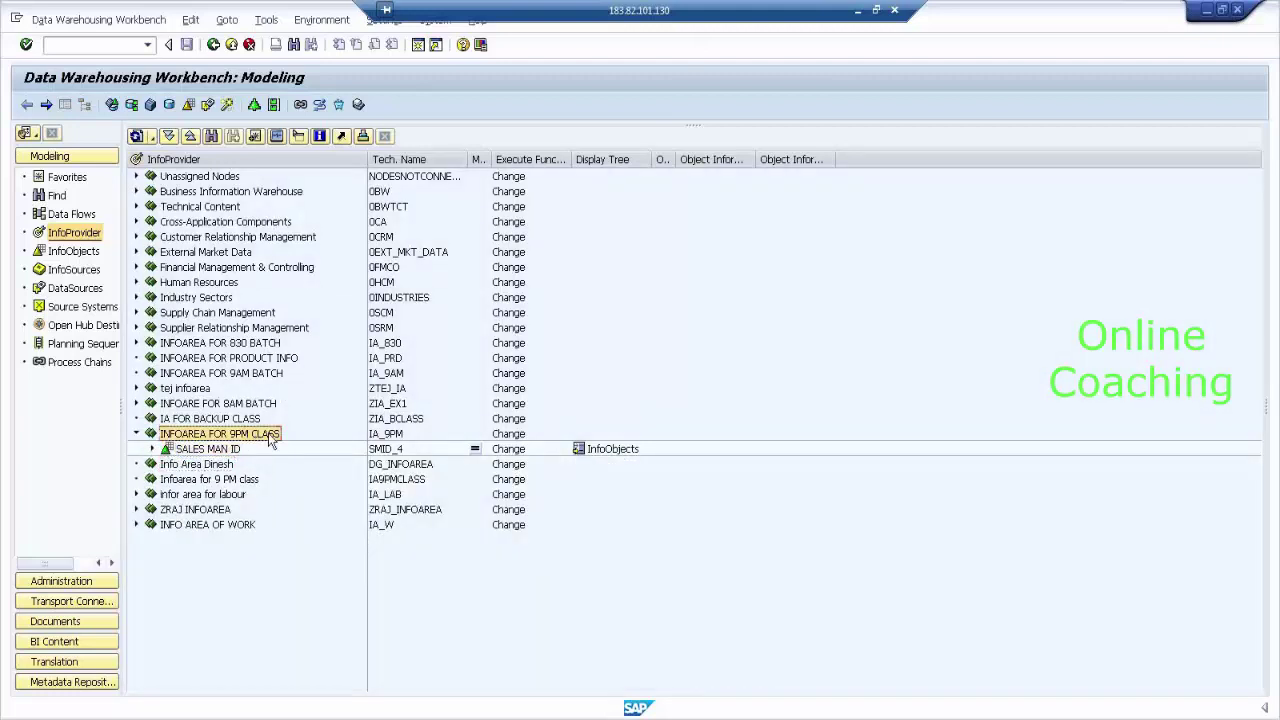
pyautogui.rightClick(270, 441)
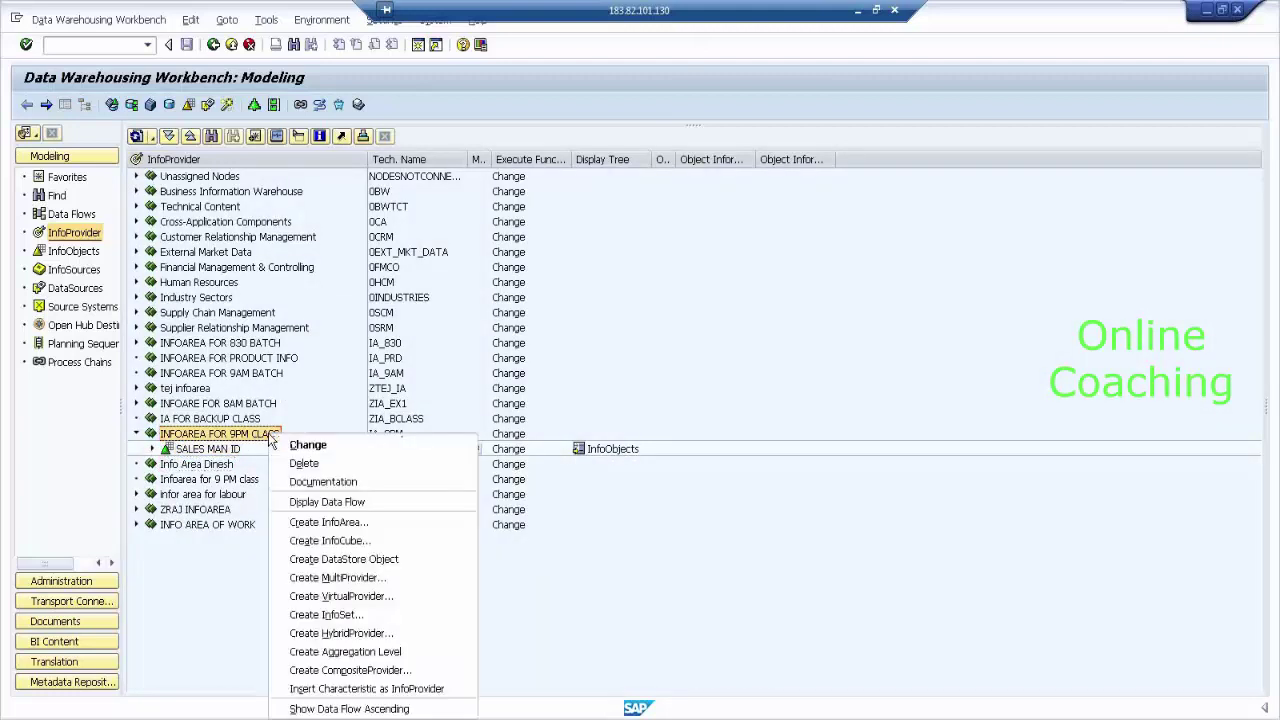
pyautogui.click(379, 545)
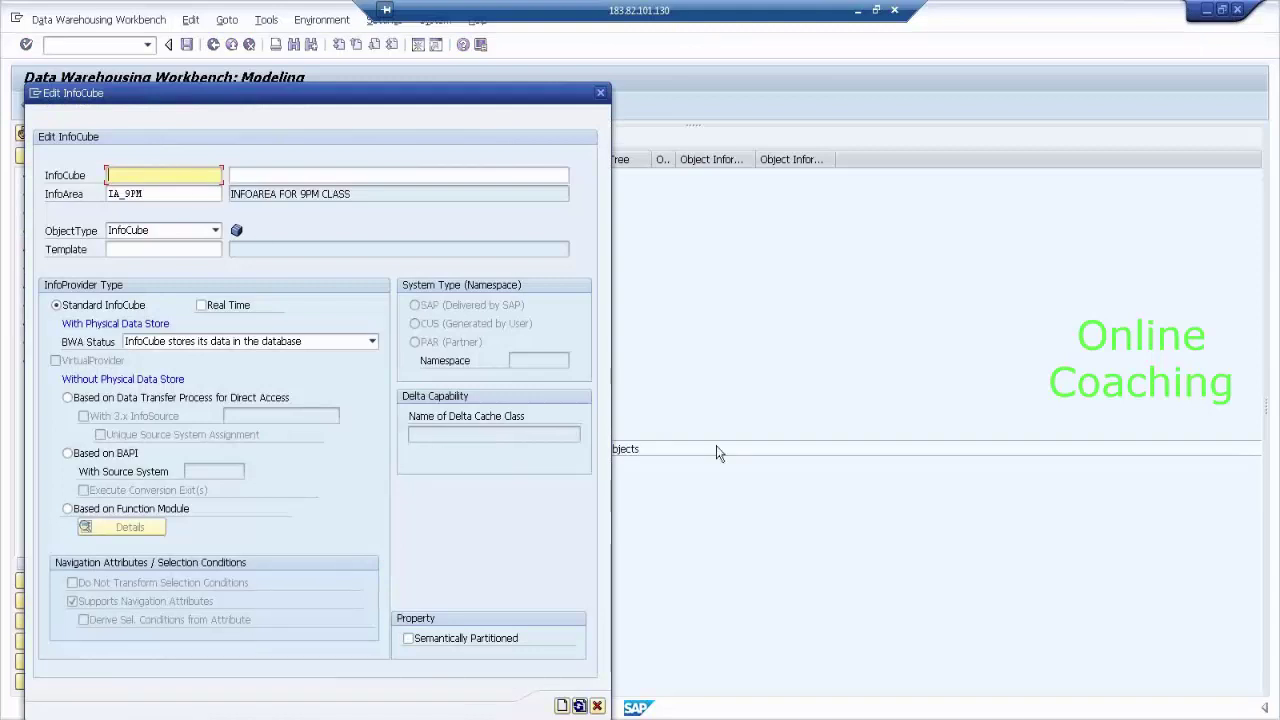
pyautogui.write('SIC')
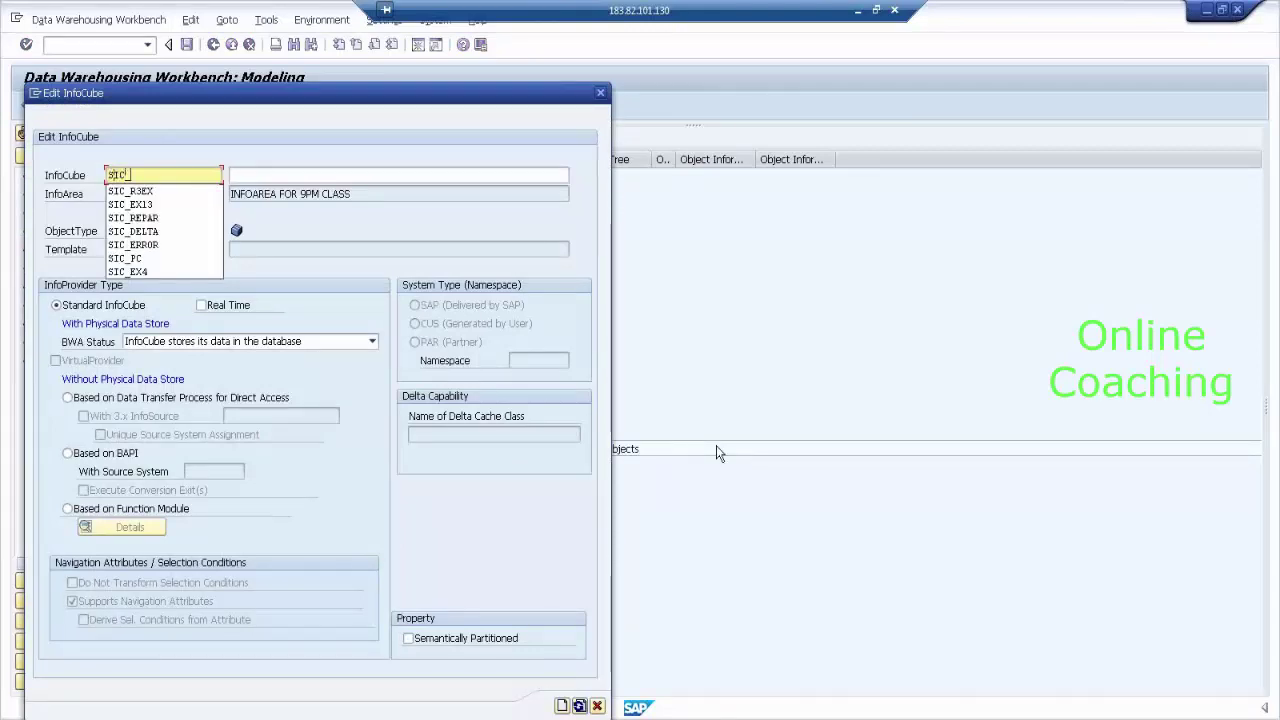
pyautogui.write('_EX')
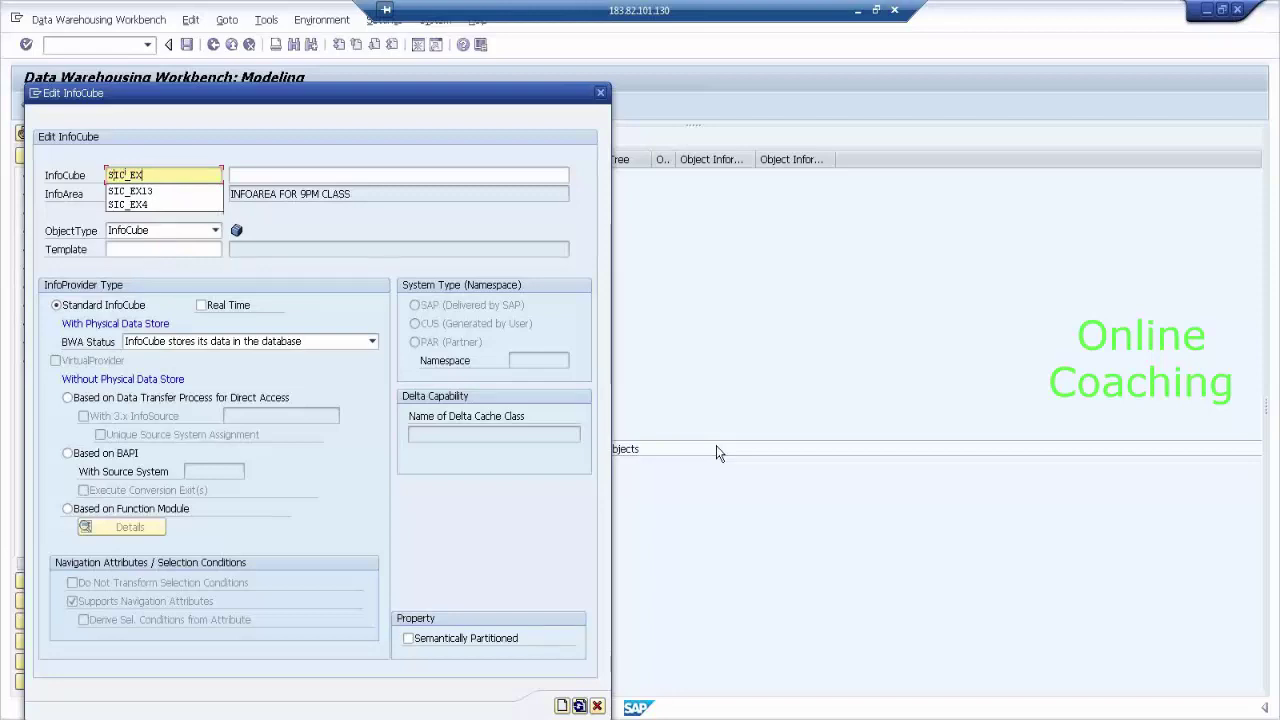
pyautogui.write('_4')
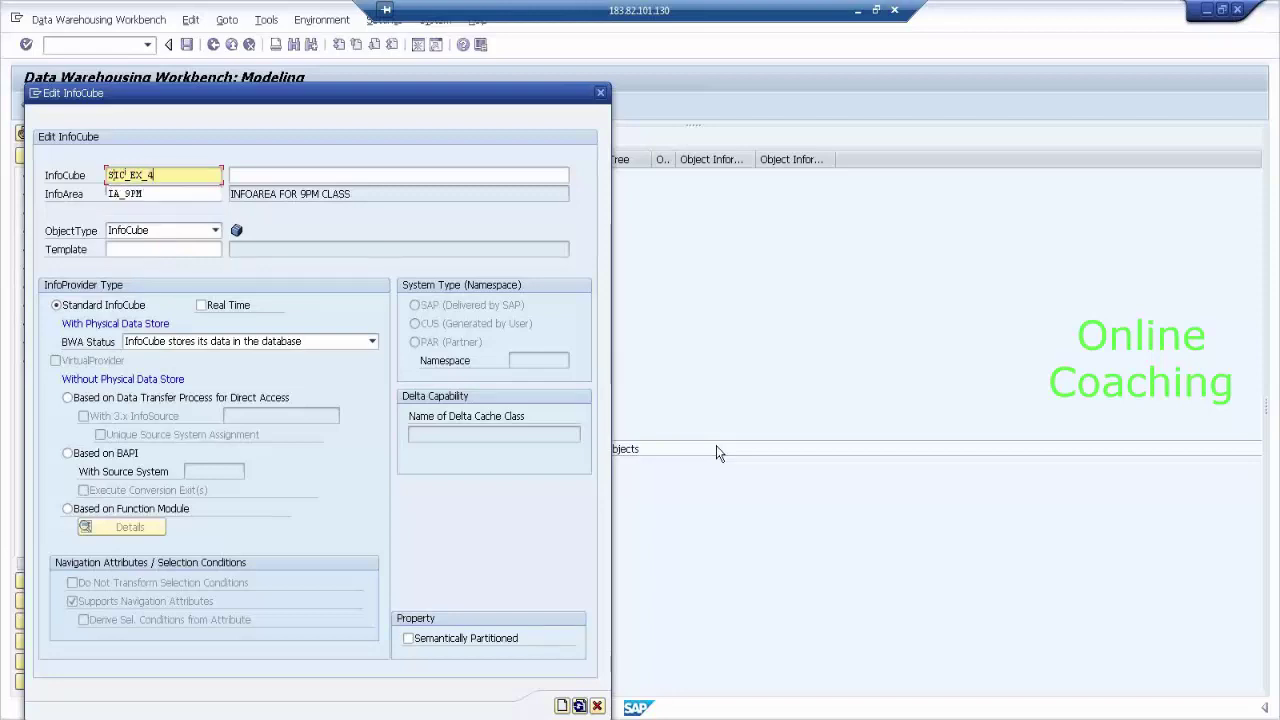
pyautogui.press('Tab')
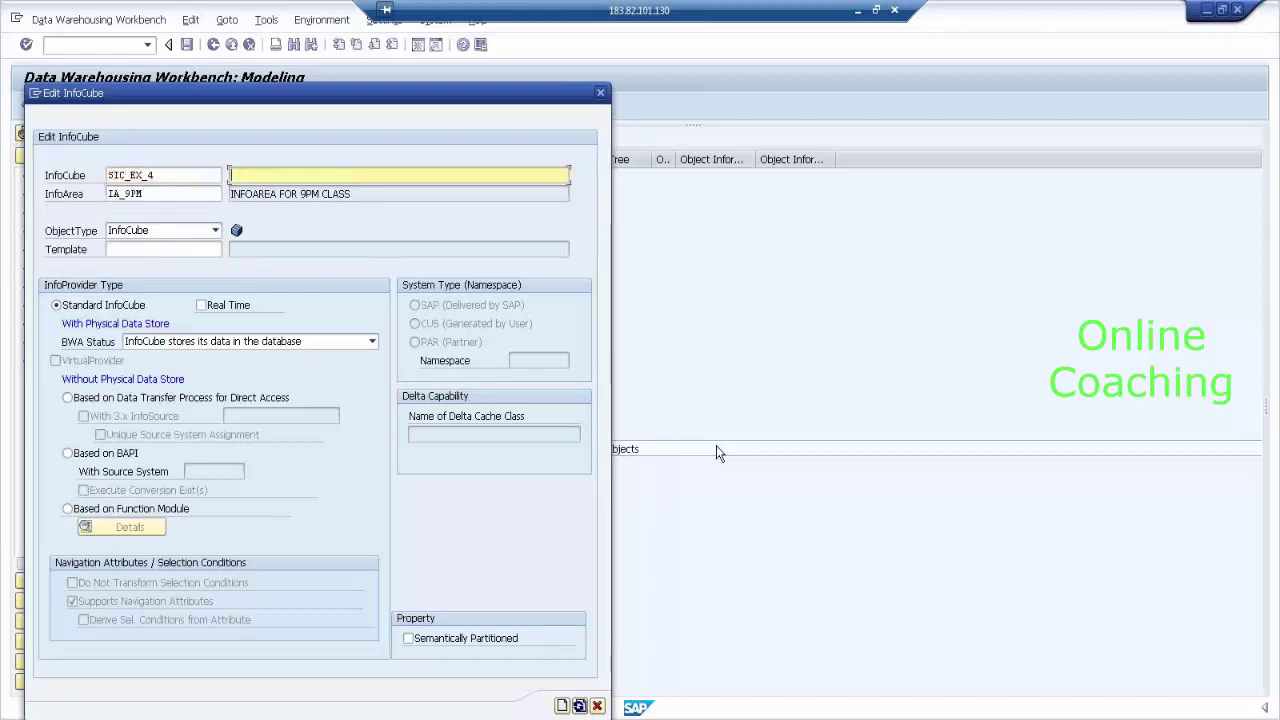
pyautogui.write('STD INFOCUBE FOR TD')
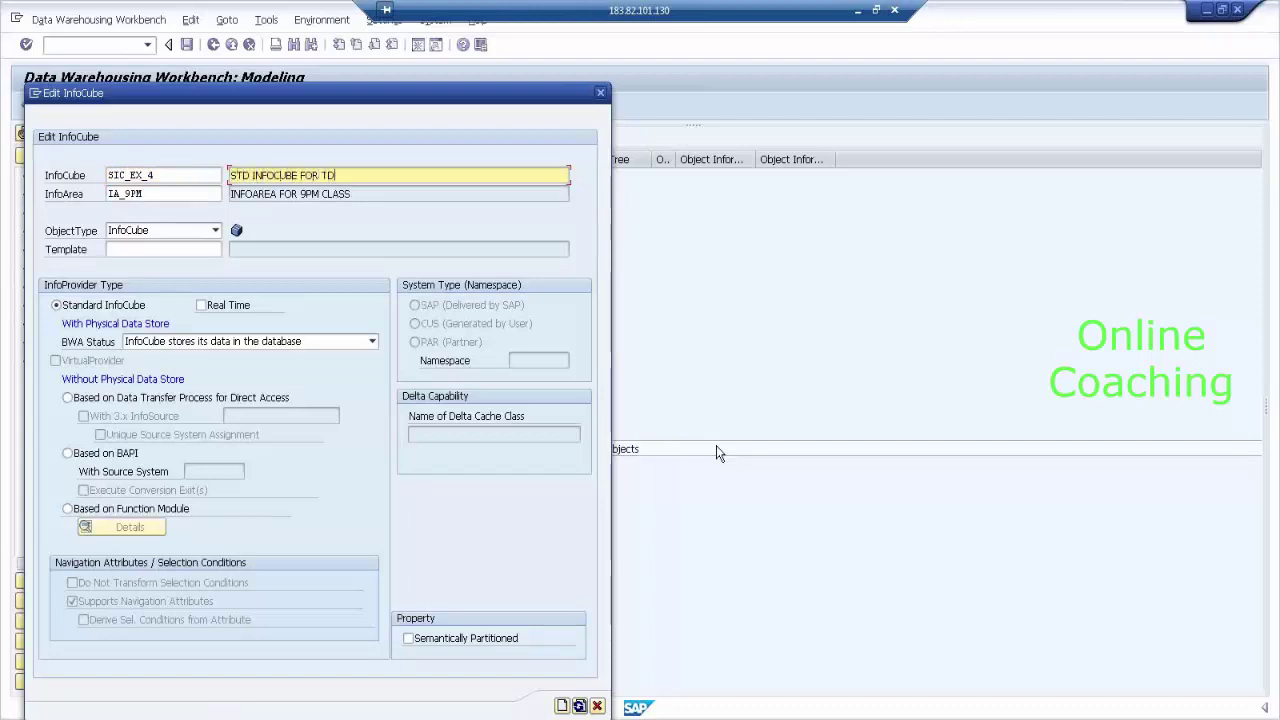
pyautogui.write(' FIXED VALULES LOADING')
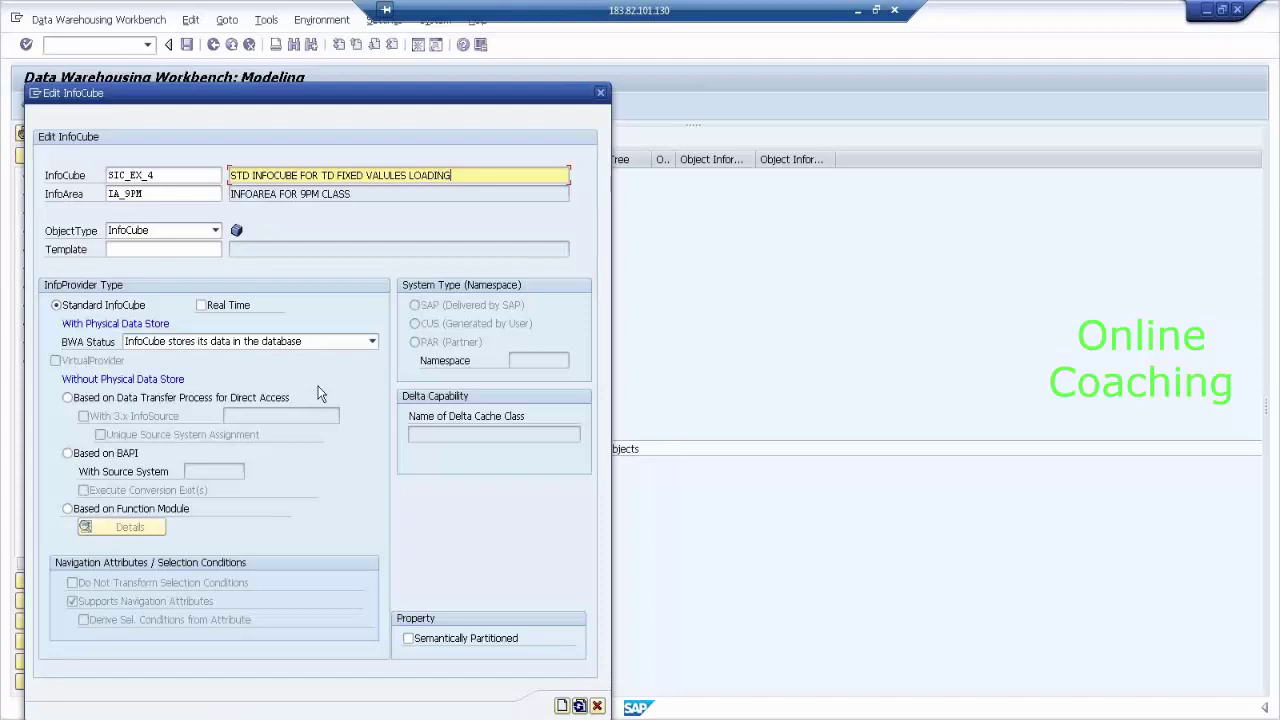
pyautogui.click(563, 706)
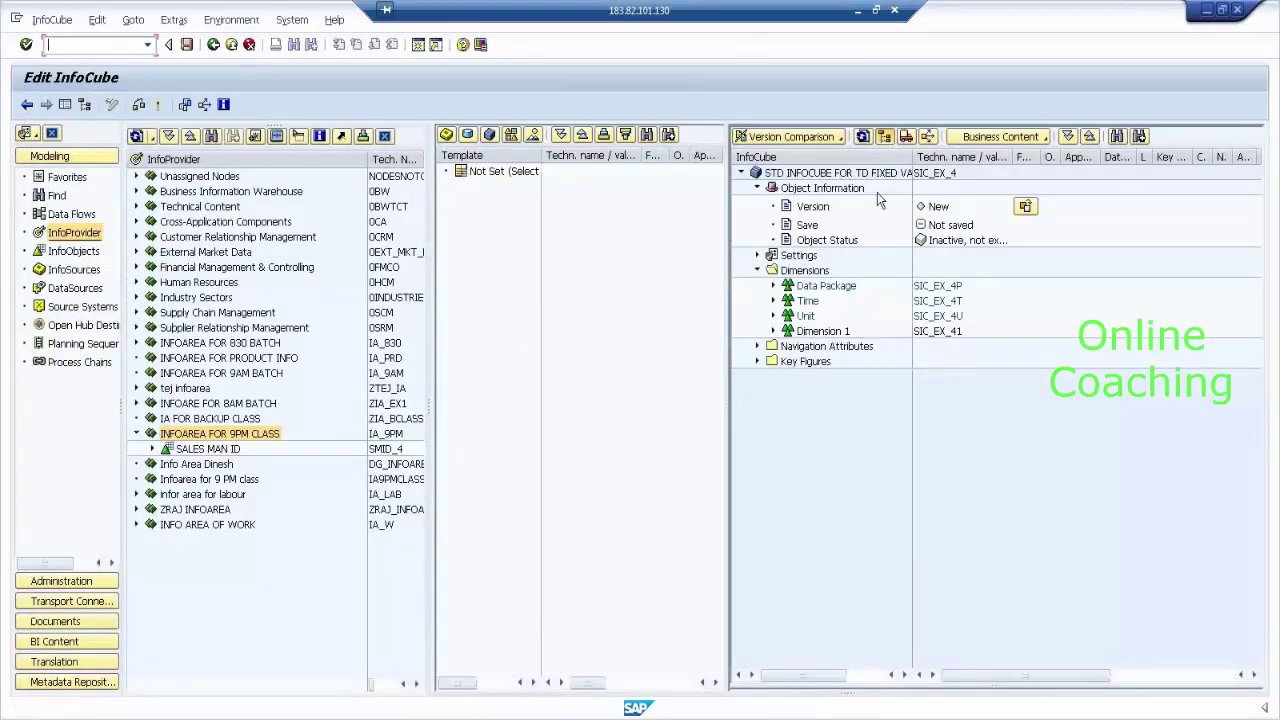
# Step: Hide the modeling navigation and InfoProvider tree, and widen the InfoCube name column to show the full description
pyautogui.click(65, 104)
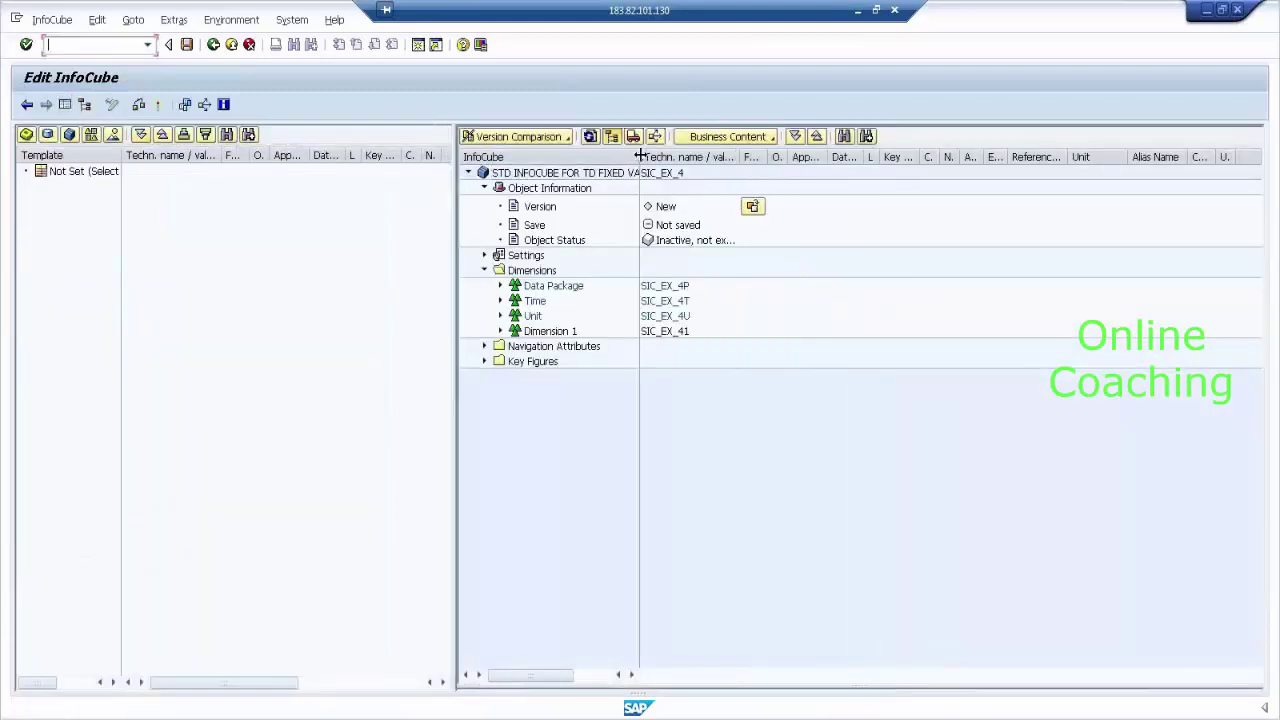
pyautogui.moveTo(640, 157); pyautogui.dragTo(703, 157)
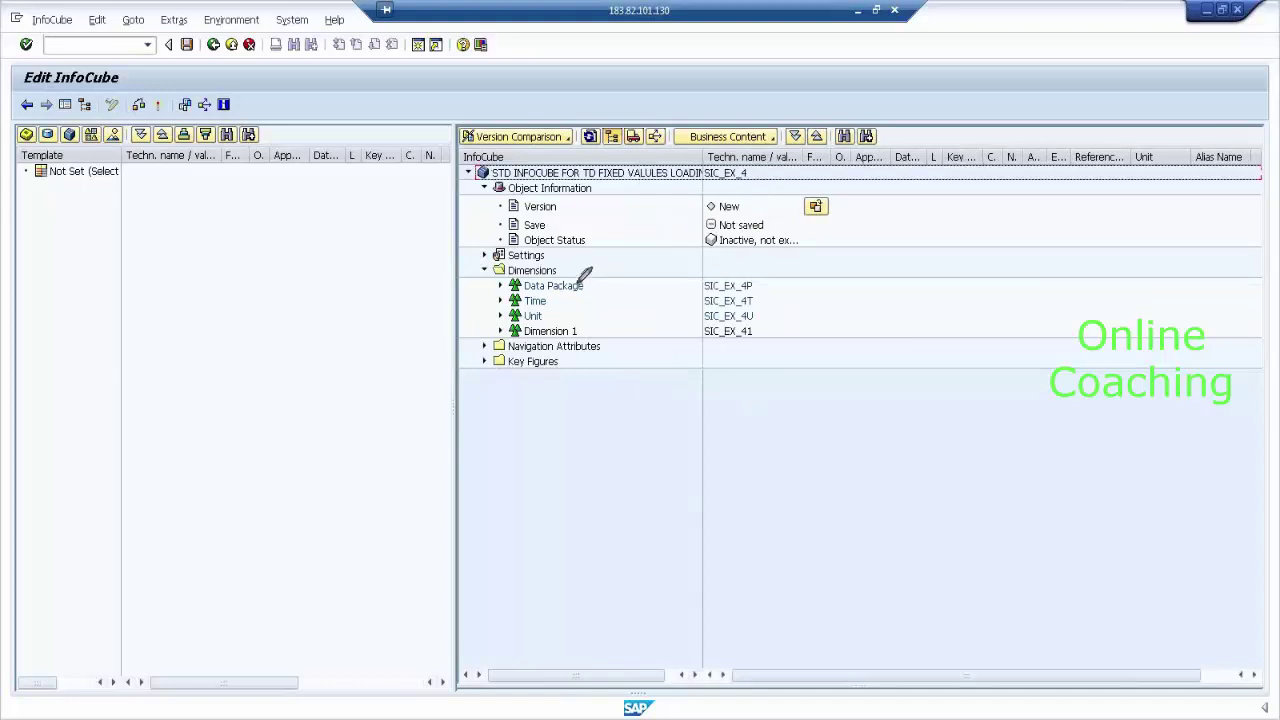
pyautogui.moveTo(590, 284); pyautogui.dragTo(640, 256)
pyautogui.moveTo(546, 303)
pyautogui.mouseDown()
pyautogui.moveTo(588, 284)
pyautogui.moveTo(600, 326)
pyautogui.moveTo(618, 312)
pyautogui.mouseUp()
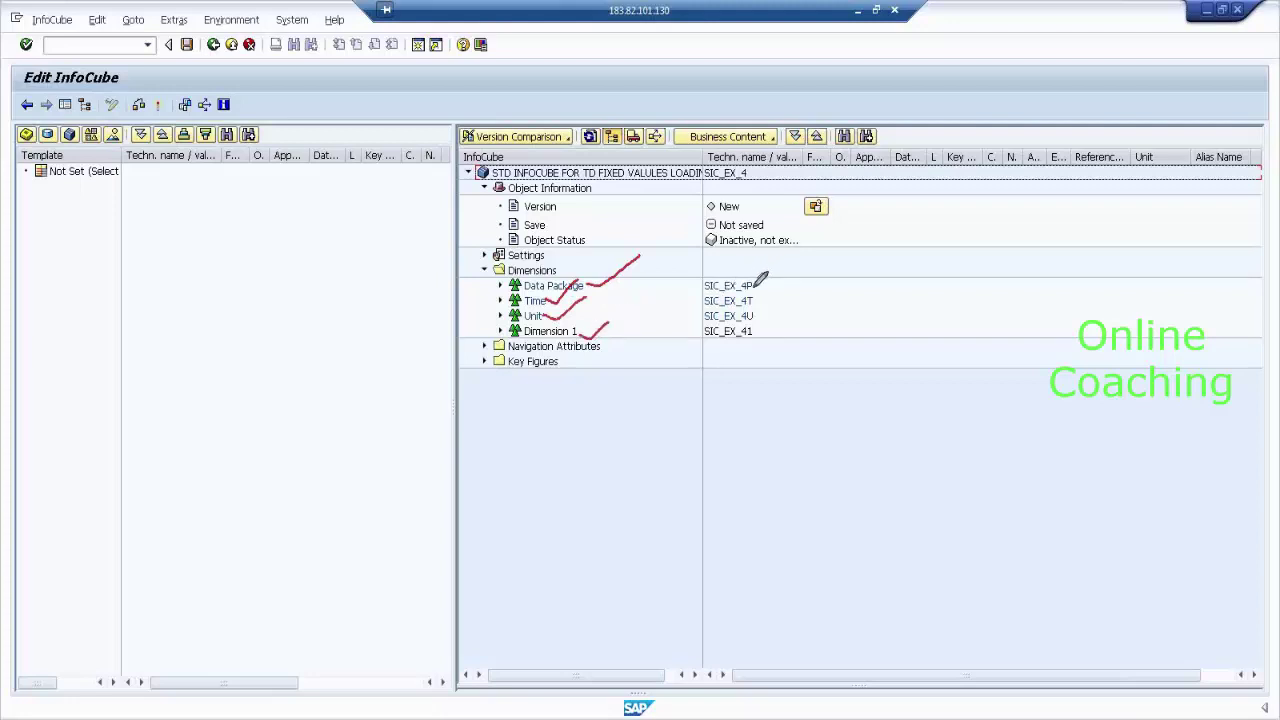
# Step: Examine the technical names and the Data Package, Time, Unit and Dimension 1 entries of InfoCube SIC_EX_4
pyautogui.moveTo(756, 177)
pyautogui.mouseDown()
pyautogui.moveTo(749, 157)
pyautogui.moveTo(704, 166)
pyautogui.moveTo(726, 186)
pyautogui.moveTo(762, 172)
pyautogui.mouseUp()
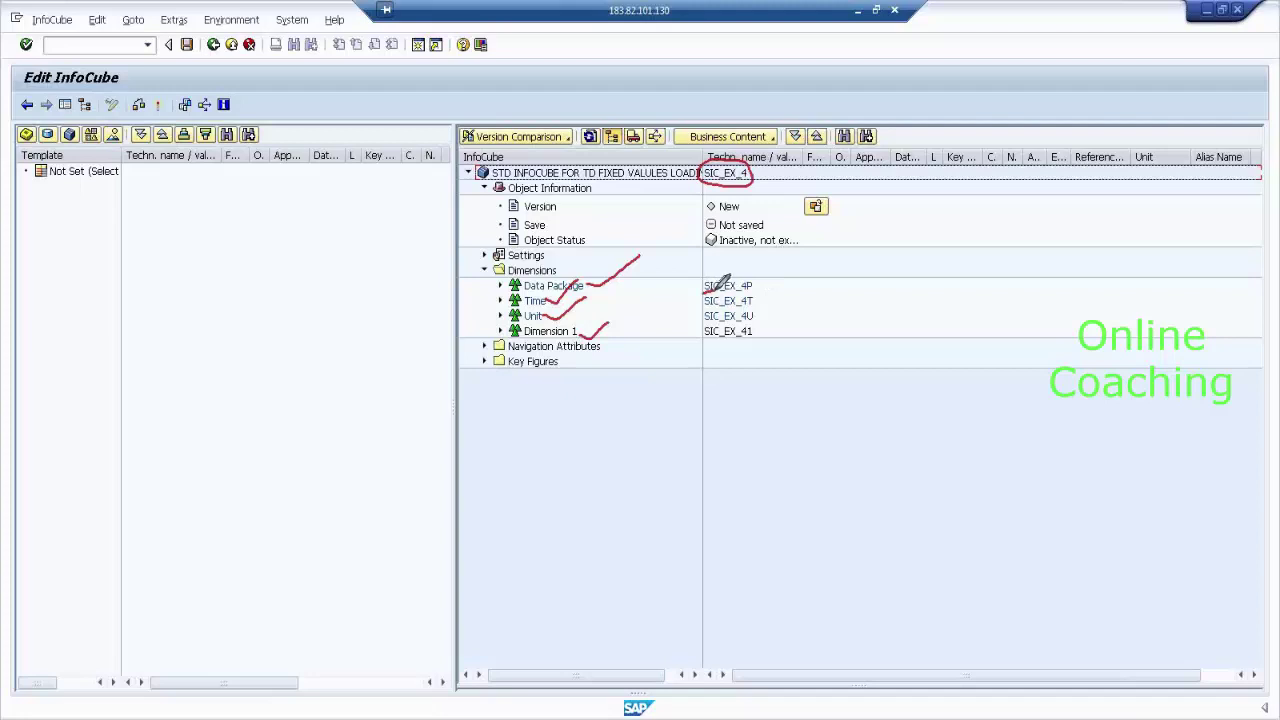
pyautogui.moveTo(722, 283)
pyautogui.mouseDown()
pyautogui.moveTo(750, 284)
pyautogui.moveTo(754, 271)
pyautogui.moveTo(718, 266)
pyautogui.moveTo(706, 286)
pyautogui.moveTo(766, 277)
pyautogui.moveTo(756, 300)
pyautogui.moveTo(768, 290)
pyautogui.moveTo(778, 309)
pyautogui.moveTo(766, 334)
pyautogui.moveTo(778, 322)
pyautogui.mouseUp()
pyautogui.press('Escape')
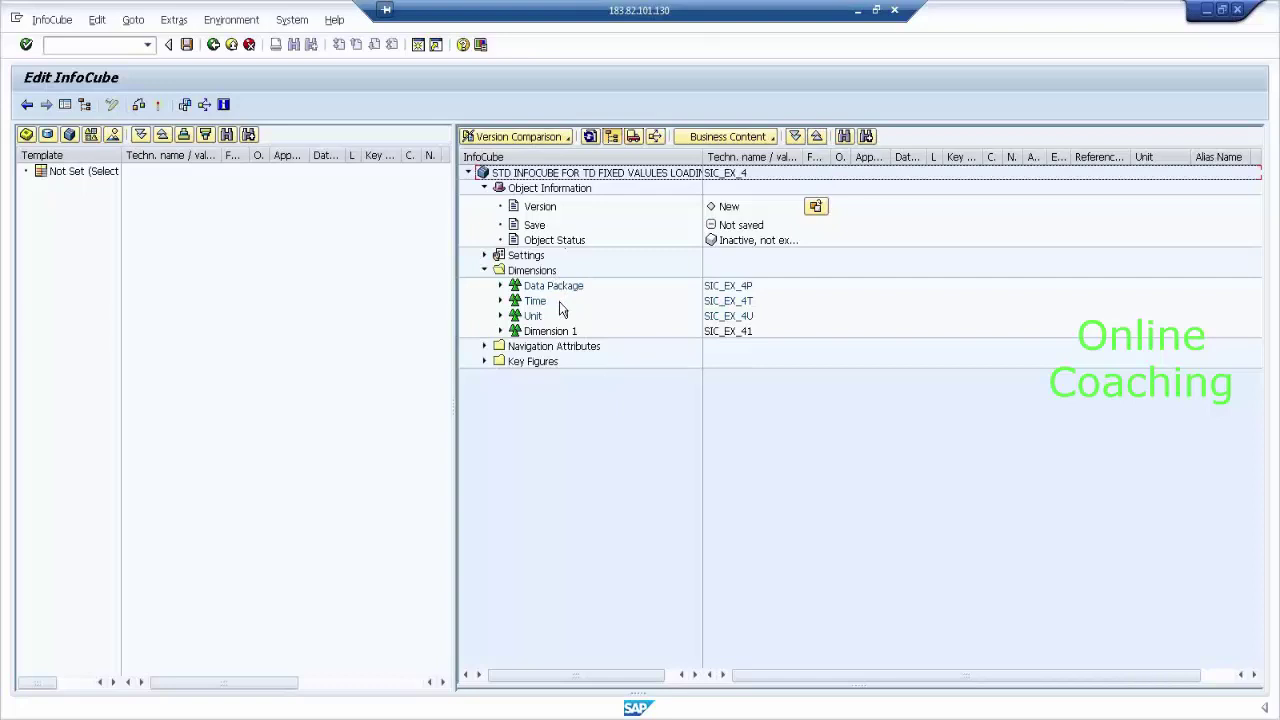
pyautogui.click(553, 286)
pyautogui.click(535, 301)
pyautogui.click(533, 316)
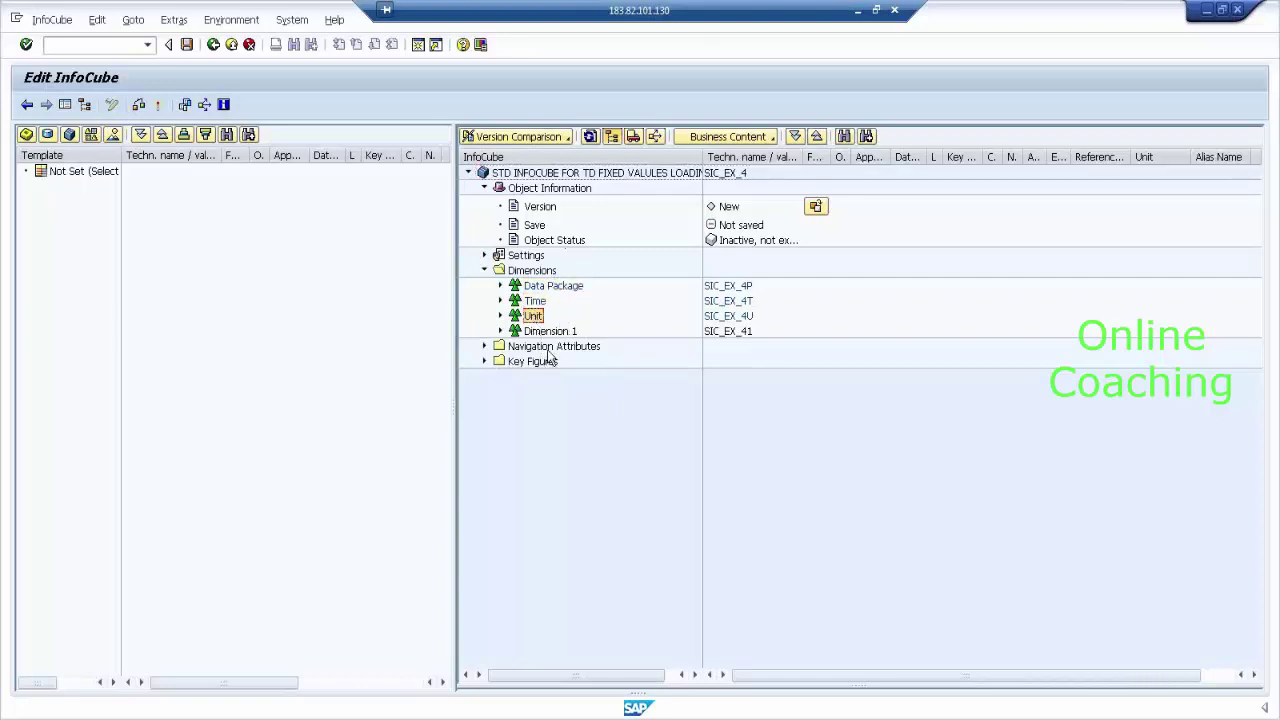
pyautogui.click(564, 333)
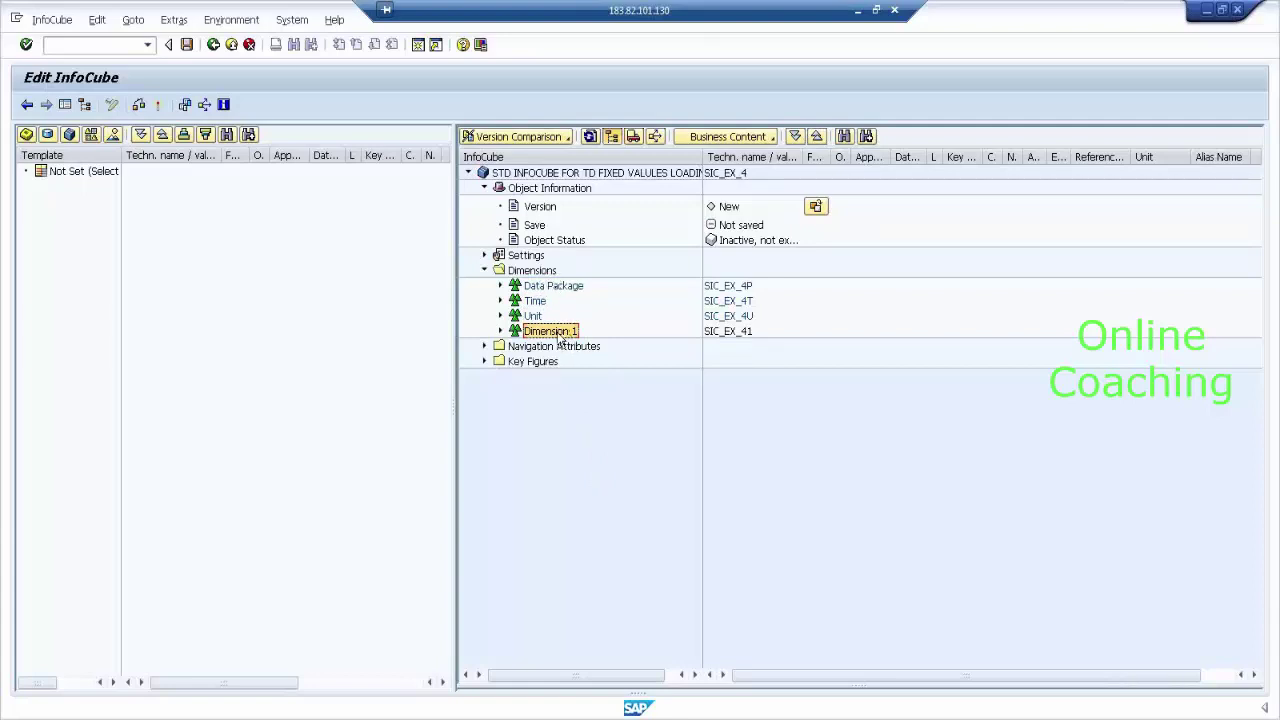
# Step: Define new dimensions in SIC_EX_4 from Dimension 2 through Dimension 9 and Dimension A through Dimension D, keeping the default descriptions
pyautogui.rightClick(549, 272)
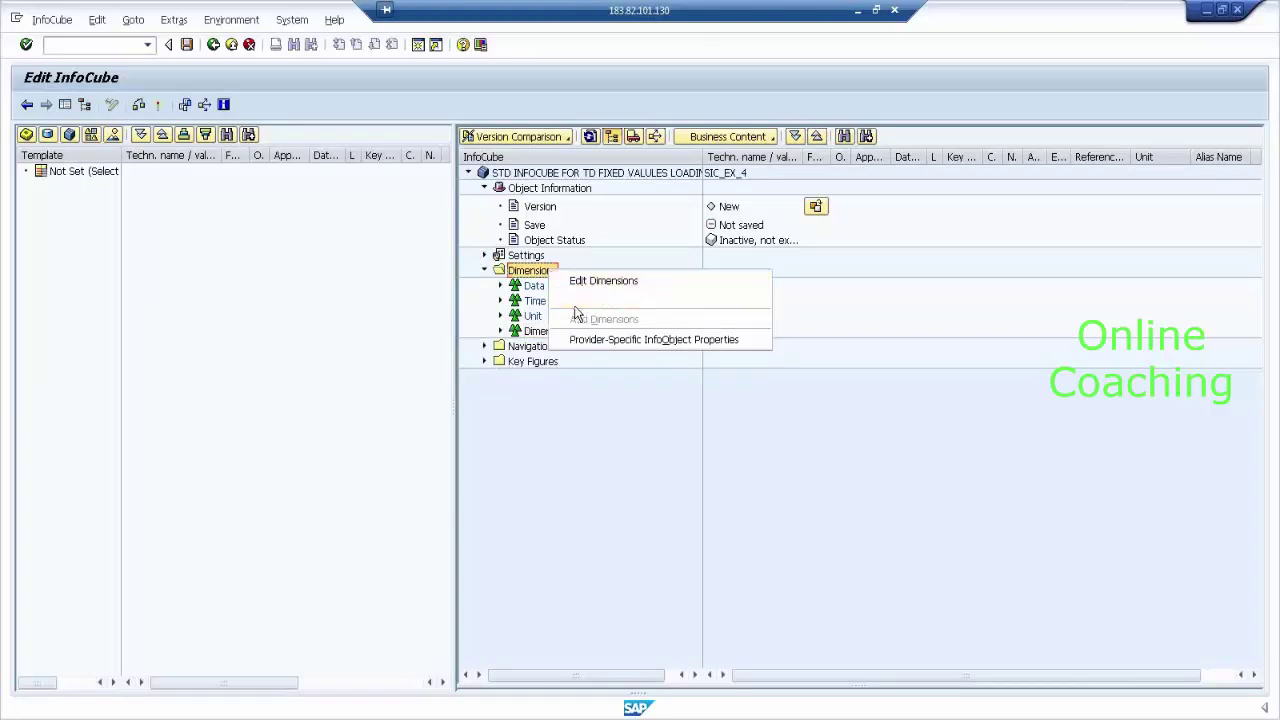
pyautogui.click(577, 300)
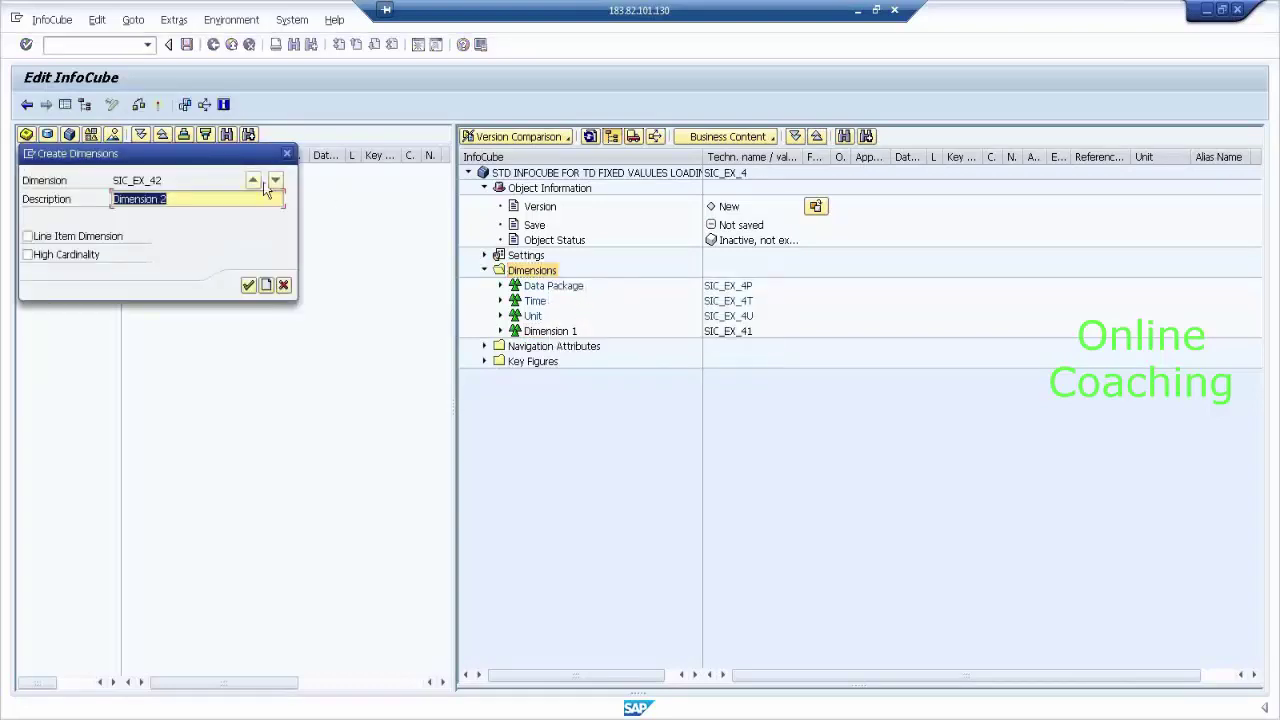
pyautogui.click(336, 277)
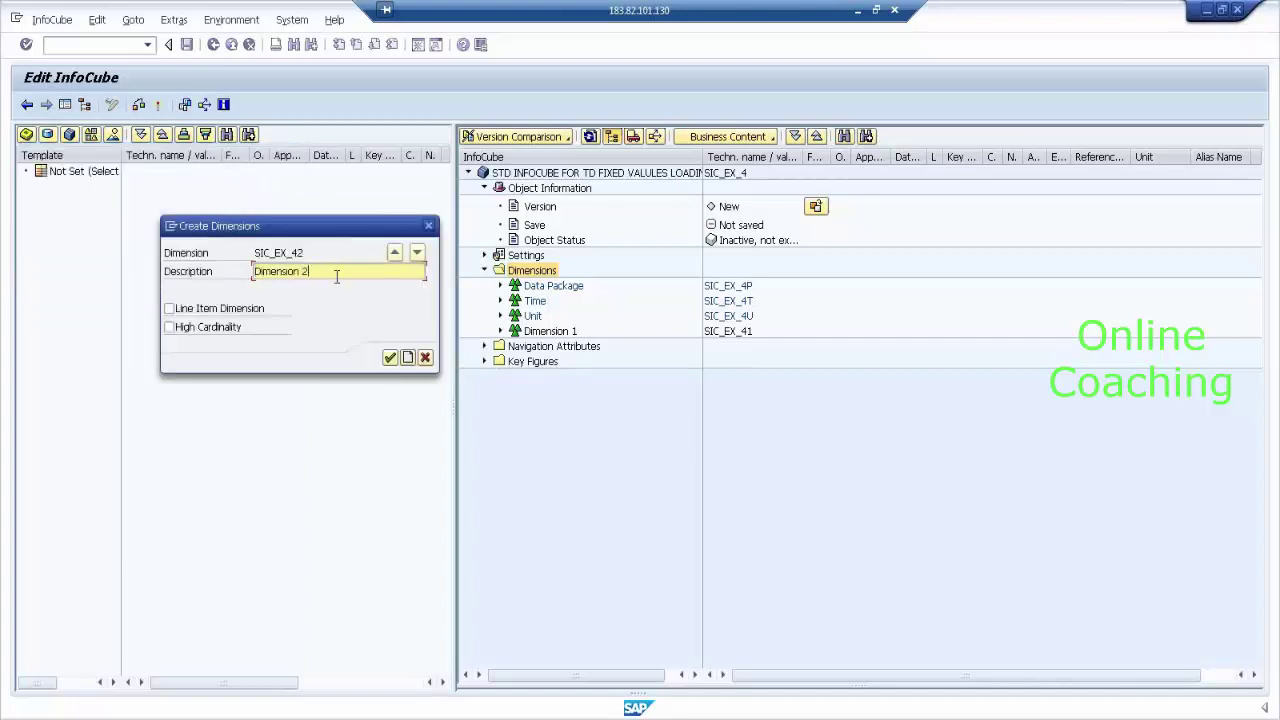
pyautogui.doubleClick(305, 271)
pyautogui.moveTo(578, 328); pyautogui.dragTo(590, 322)
pyautogui.click(395, 272)
pyautogui.click(408, 358)
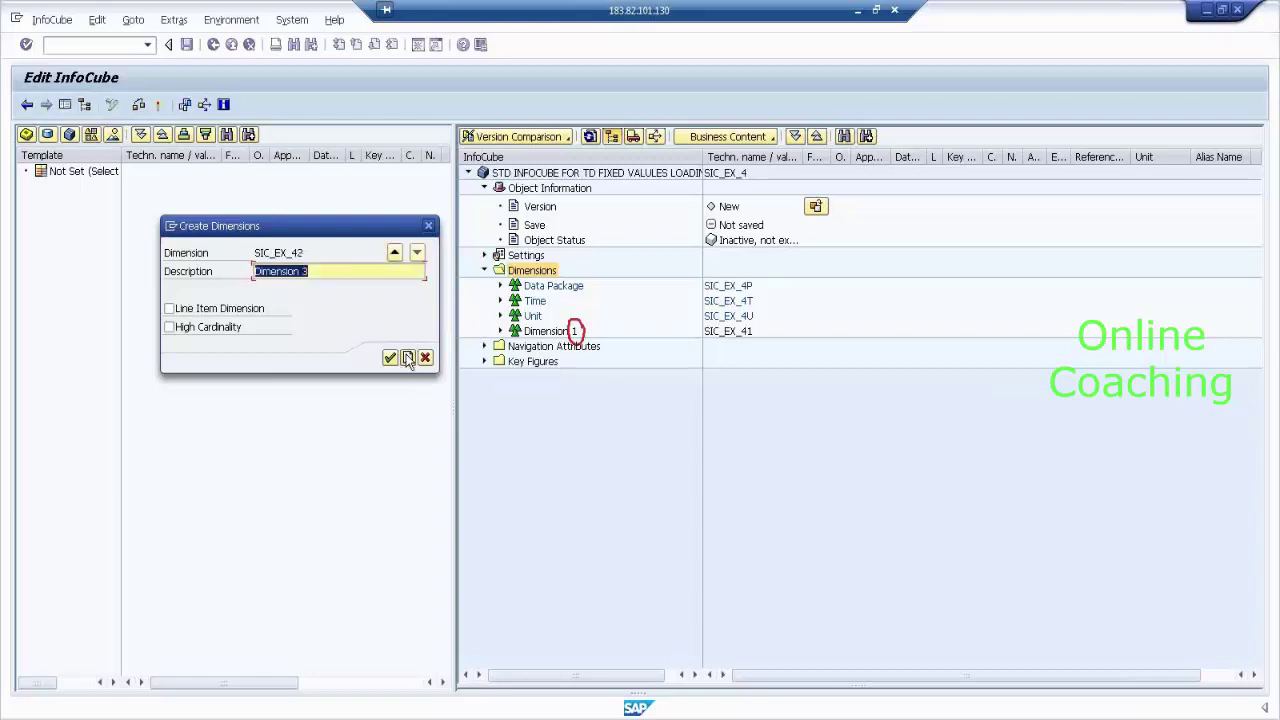
pyautogui.click(408, 358)
pyautogui.click(408, 358)
pyautogui.click(408, 358)
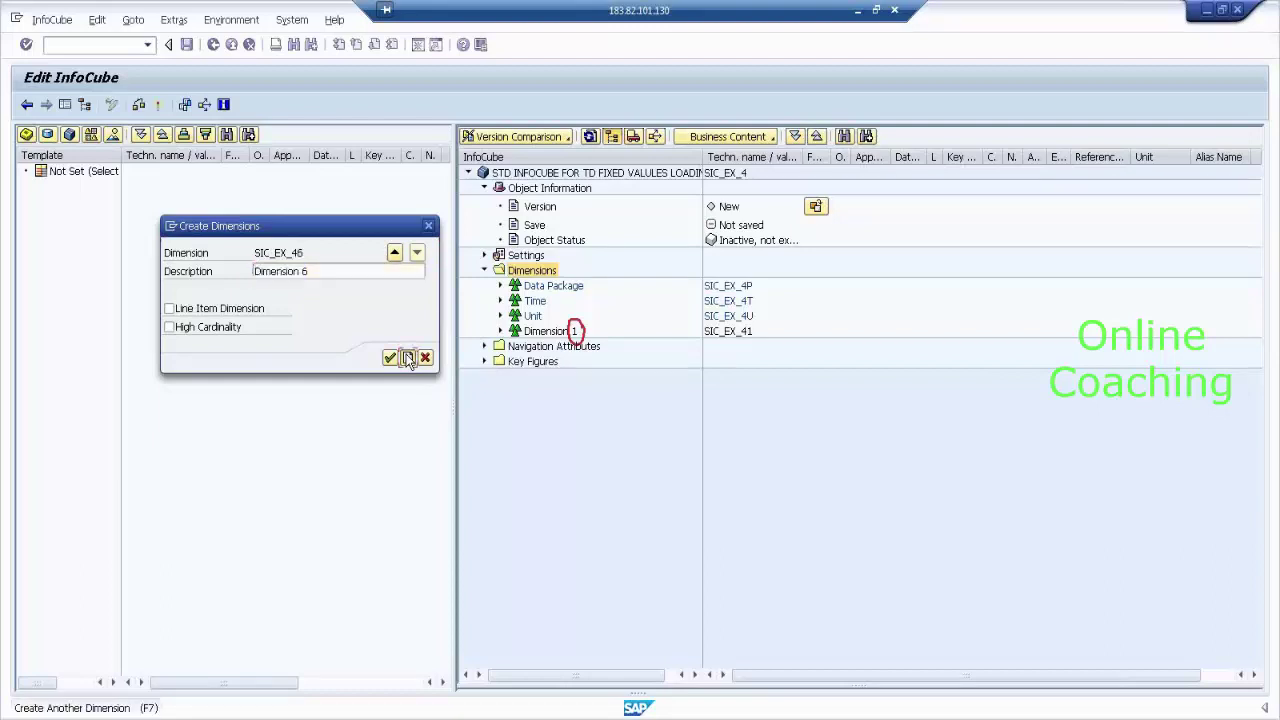
pyautogui.click(408, 358)
pyautogui.click(408, 358)
pyautogui.click(408, 358)
pyautogui.click(408, 358)
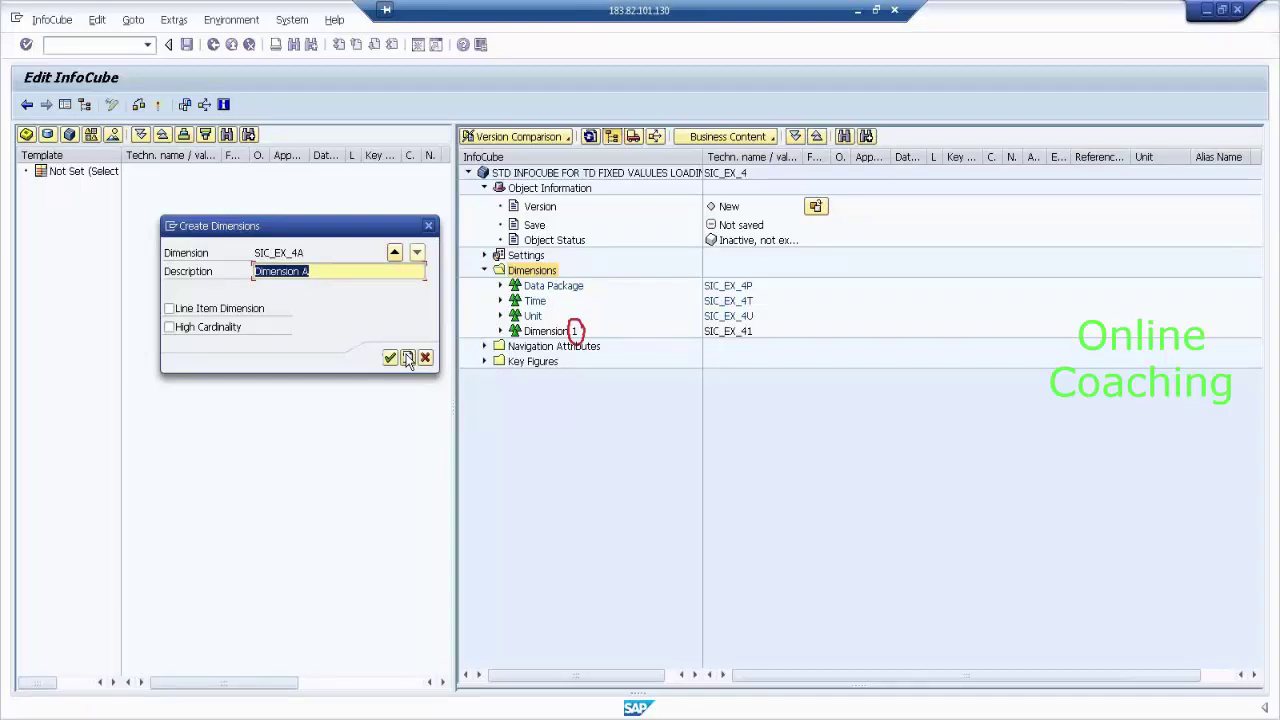
pyautogui.click(408, 358)
pyautogui.click(408, 358)
pyautogui.click(408, 358)
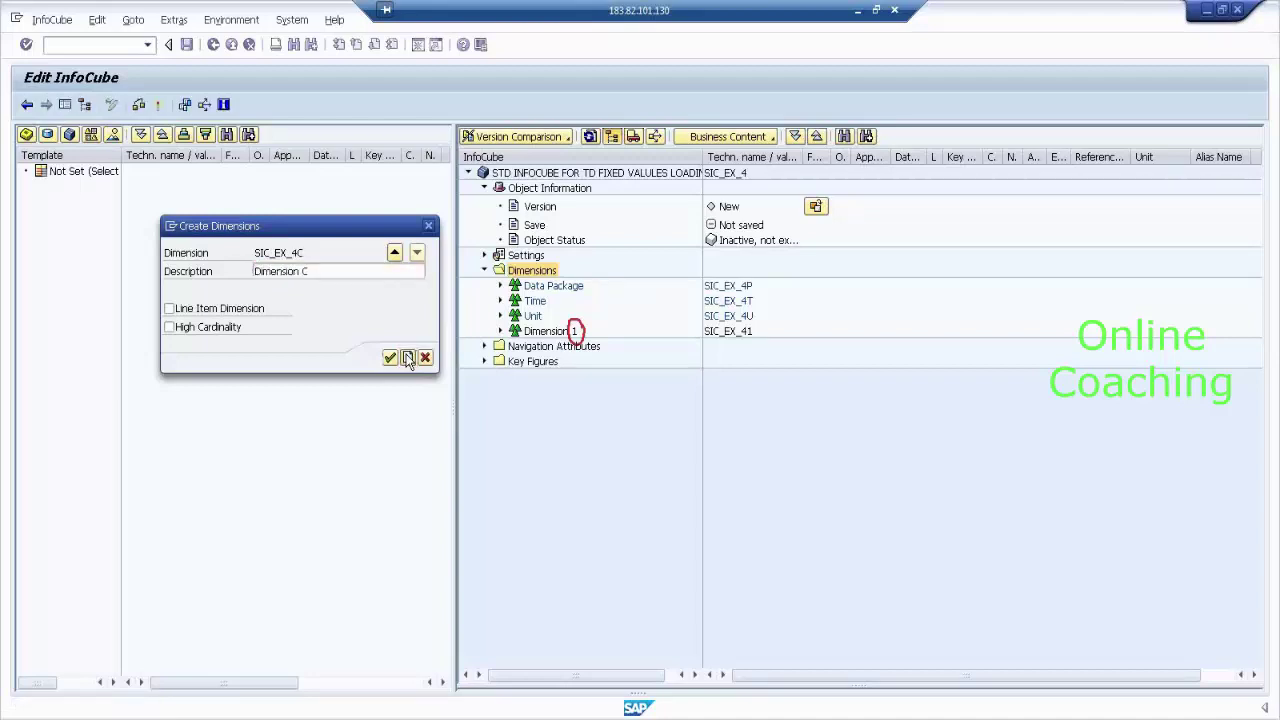
pyautogui.click(408, 358)
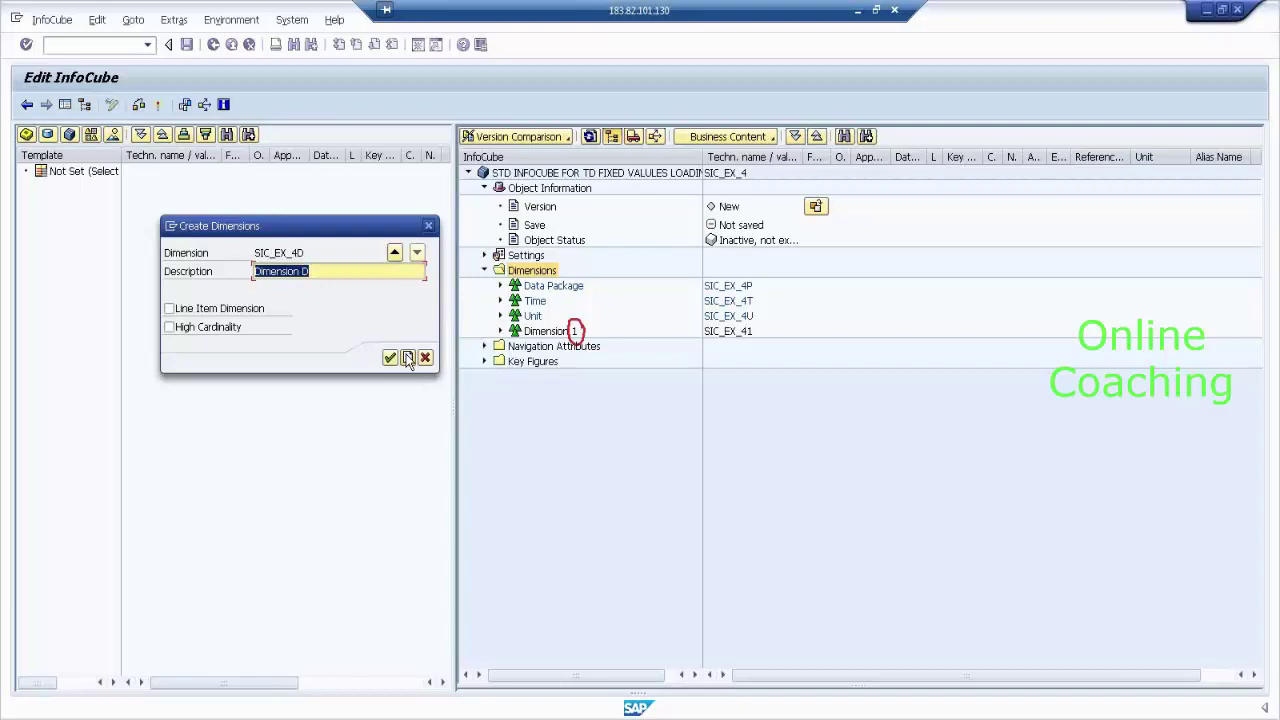
# Step: Try to define one more dimension after Dimension D
pyautogui.click(408, 358)
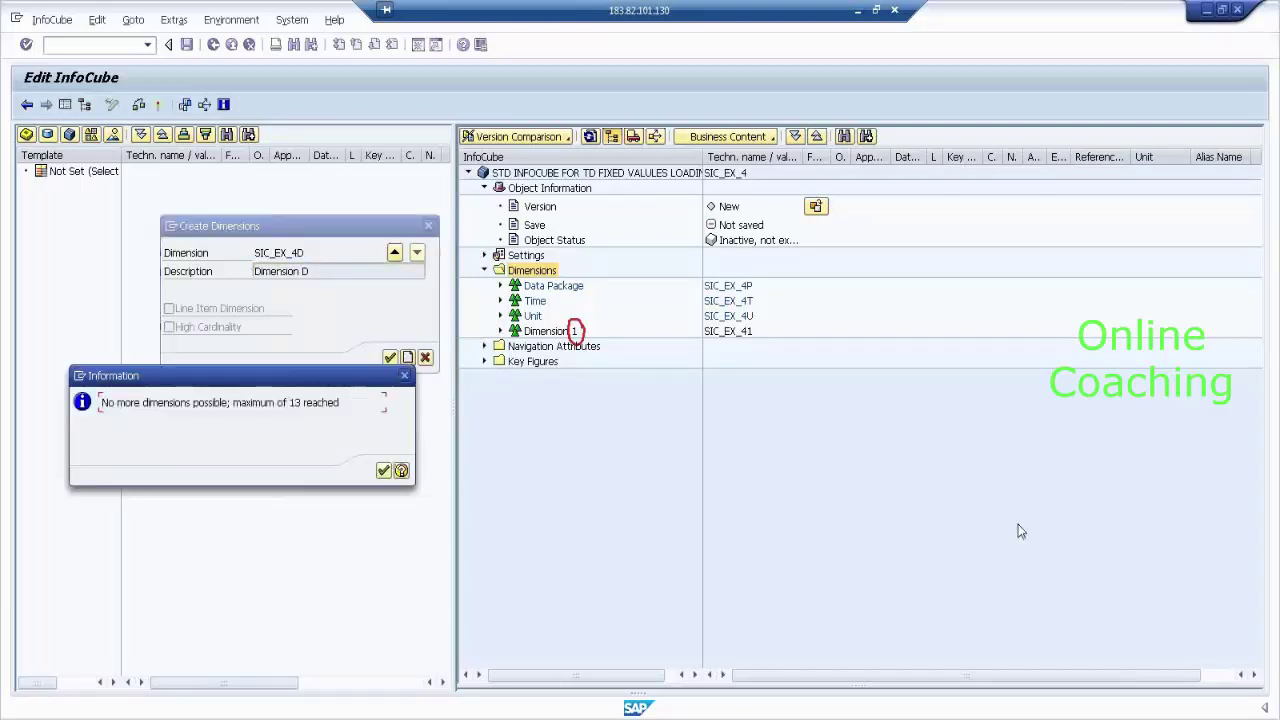
pyautogui.moveTo(101, 411); pyautogui.dragTo(218, 421)
pyautogui.moveTo(236, 411)
pyautogui.mouseDown()
pyautogui.moveTo(318, 424)
pyautogui.moveTo(358, 400)
pyautogui.moveTo(290, 374)
pyautogui.moveTo(232, 390)
pyautogui.moveTo(237, 411)
pyautogui.mouseUp()
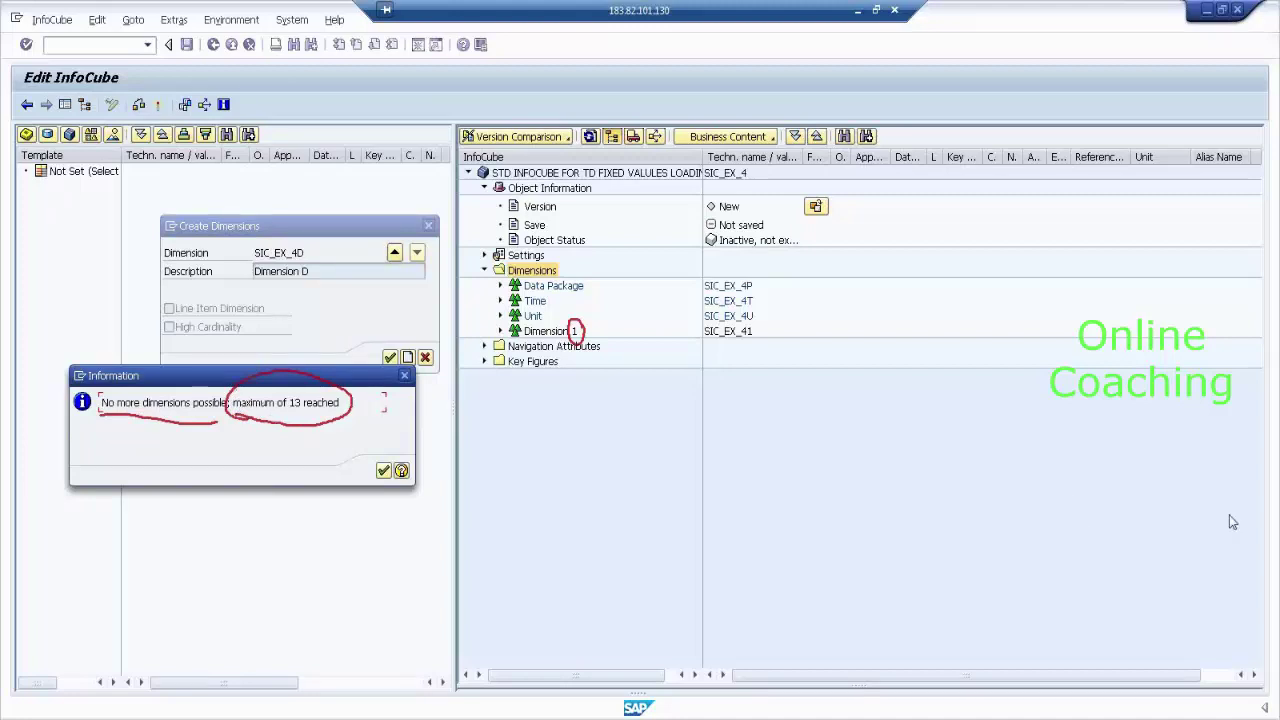
# Step: Dismiss the information message and cancel the creation of Dimension D
pyautogui.press('e')
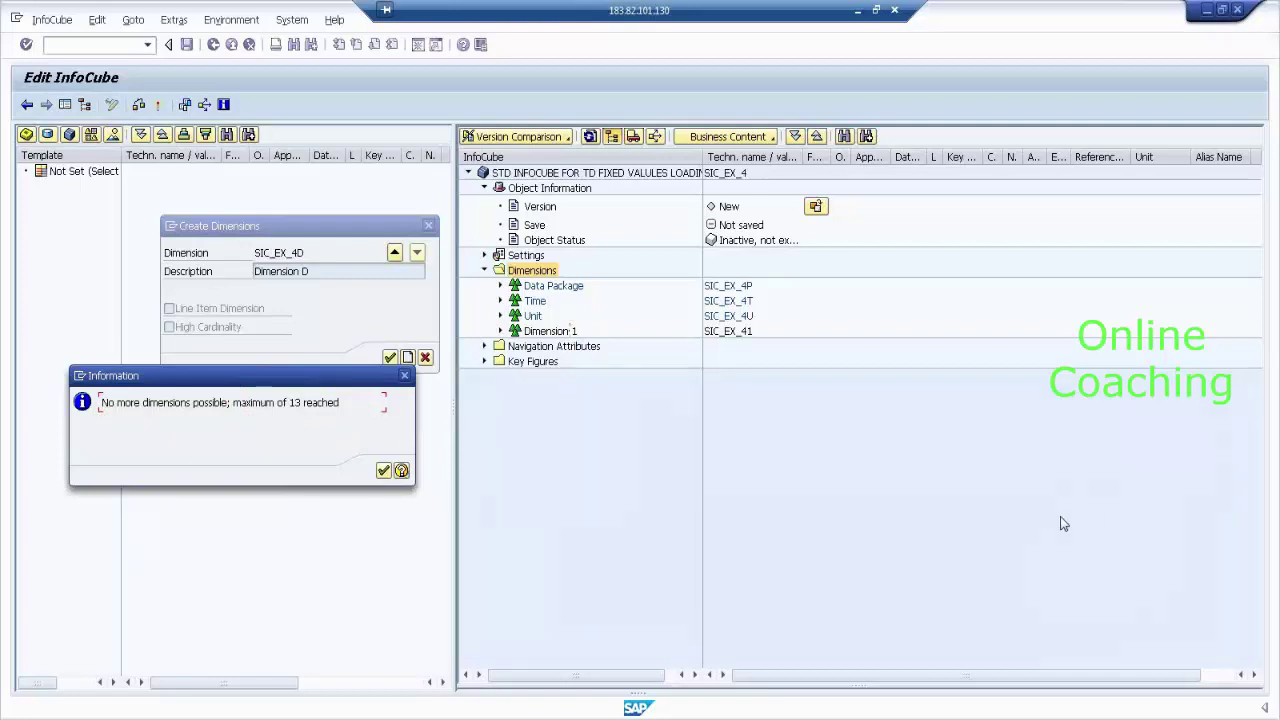
pyautogui.click(404, 377)
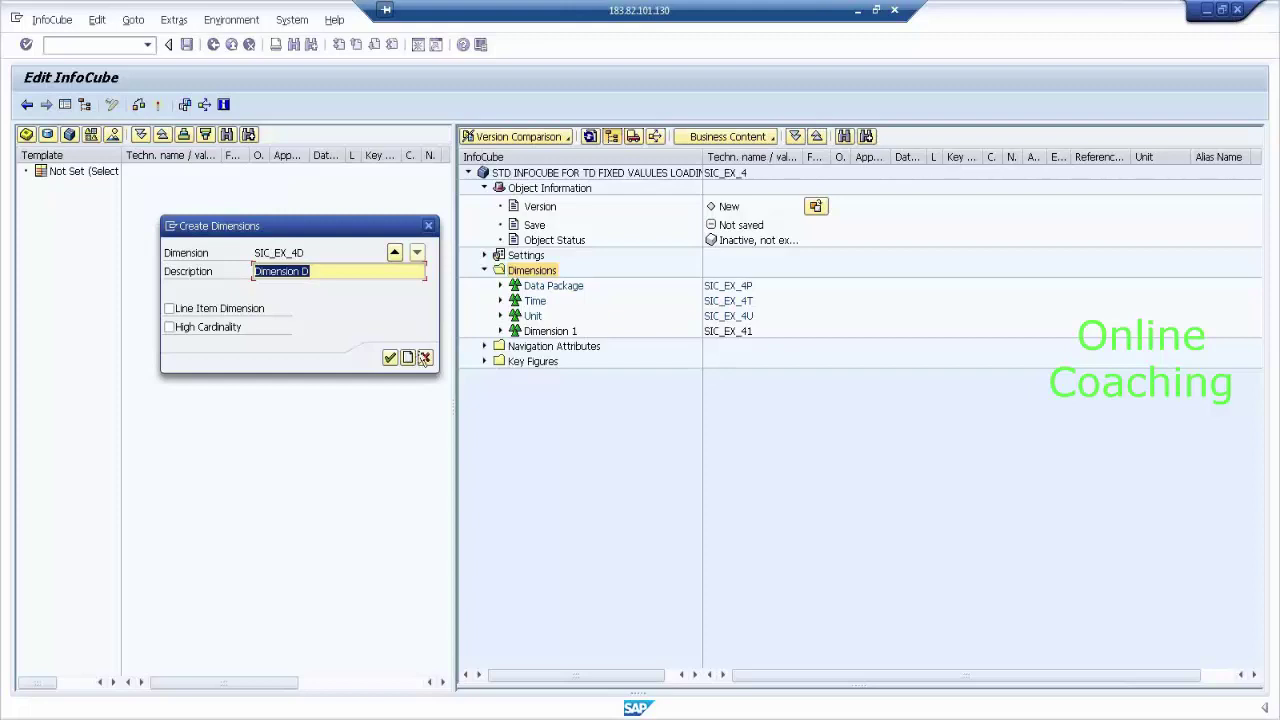
pyautogui.click(425, 357)
pyautogui.click(560, 333)
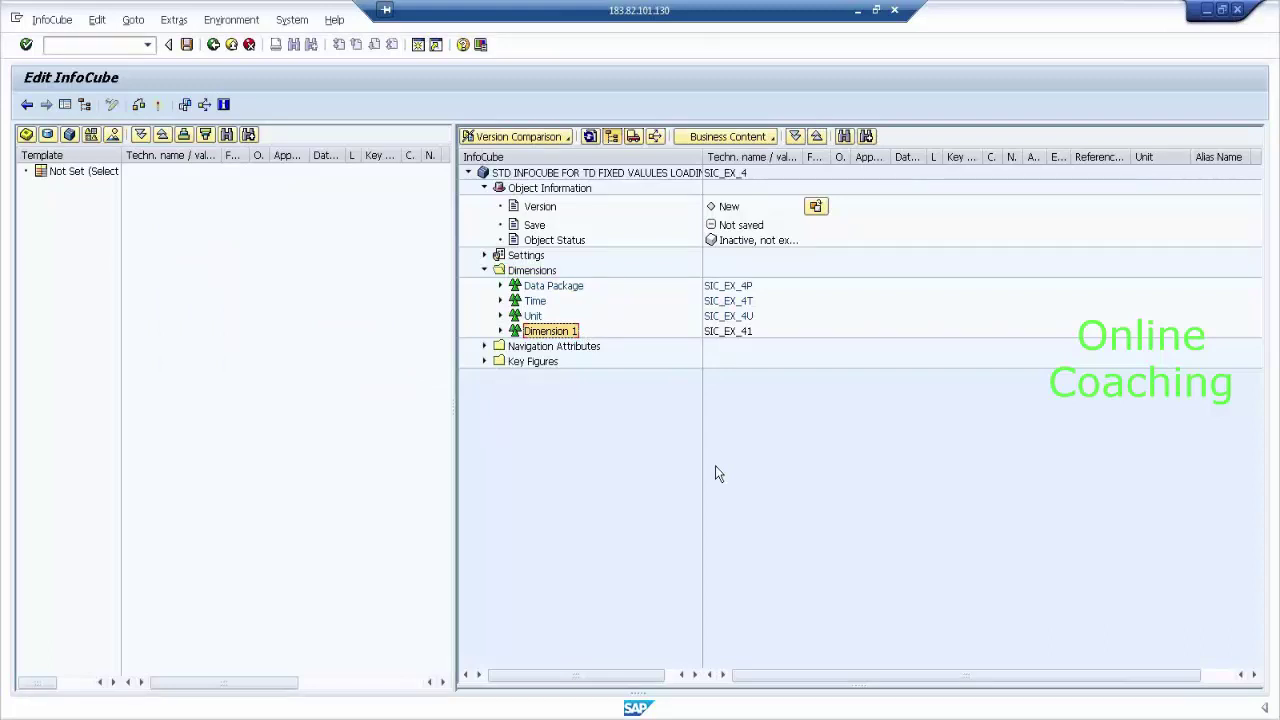
# Step: Create a new dimension in the InfoCube with the description PRODUCT DIMENSION
pyautogui.rightClick(540, 271)
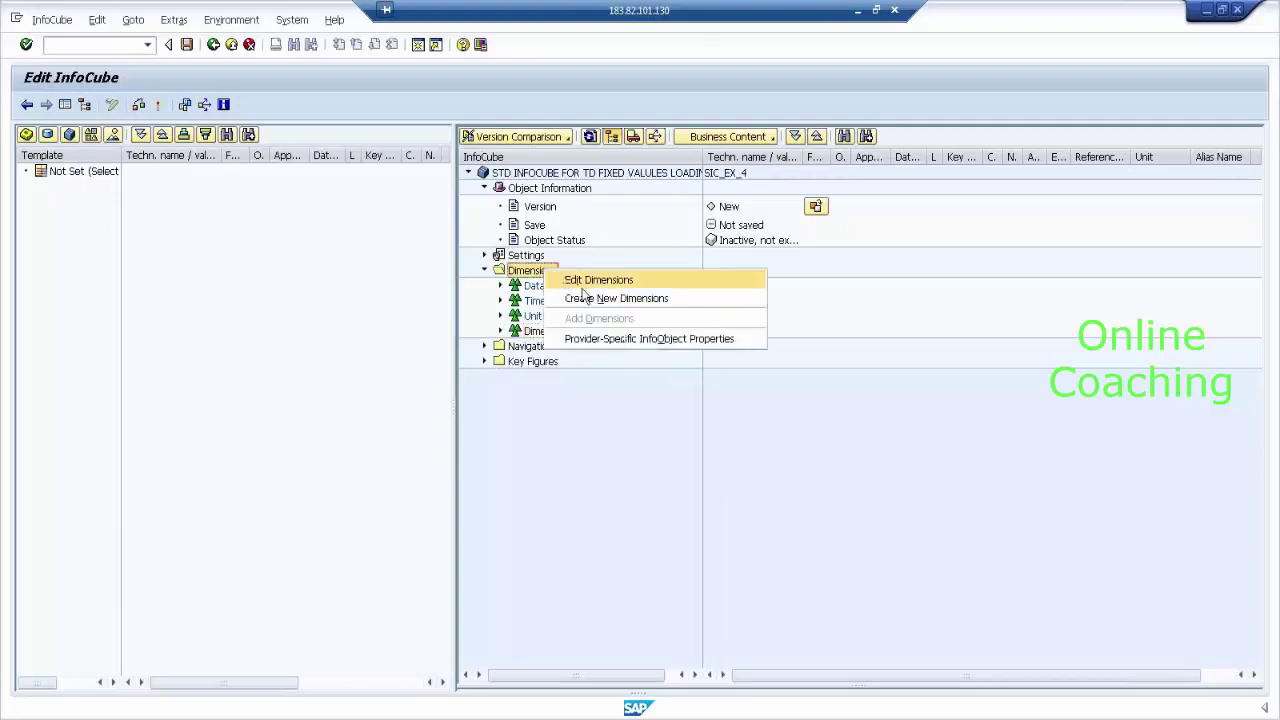
pyautogui.click(583, 297)
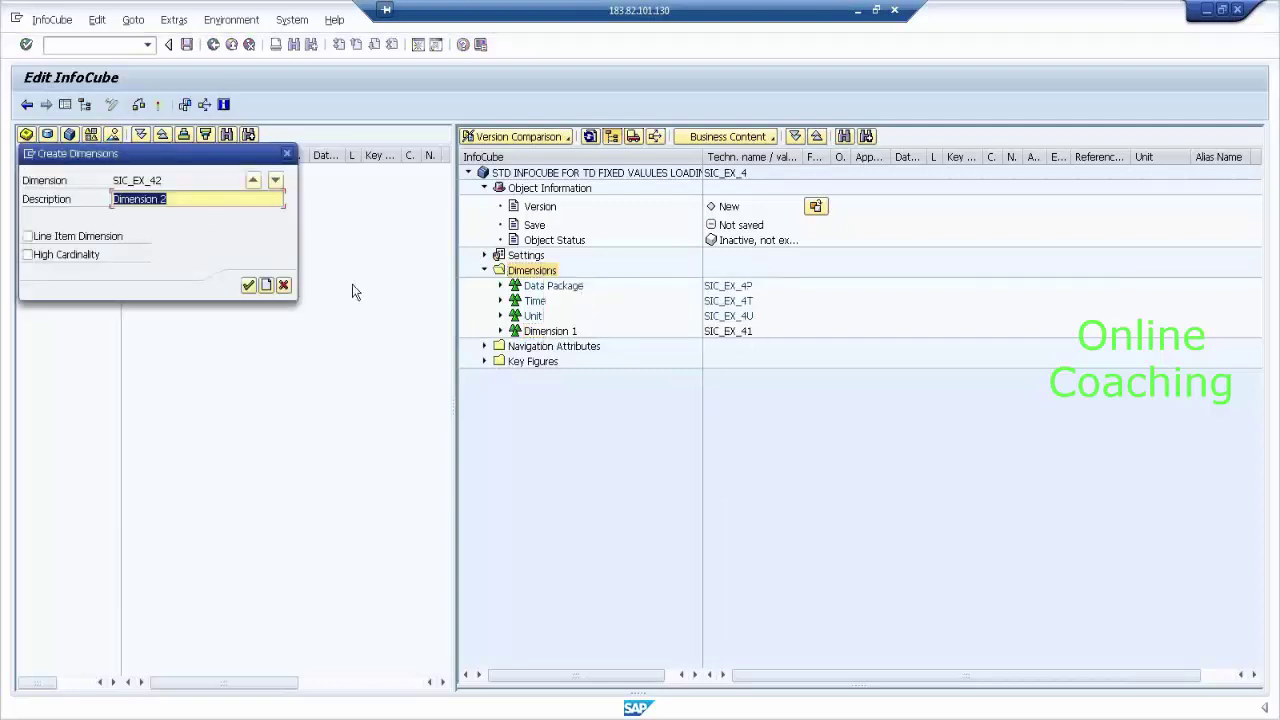
pyautogui.write('PRODUCT DIMENSION')
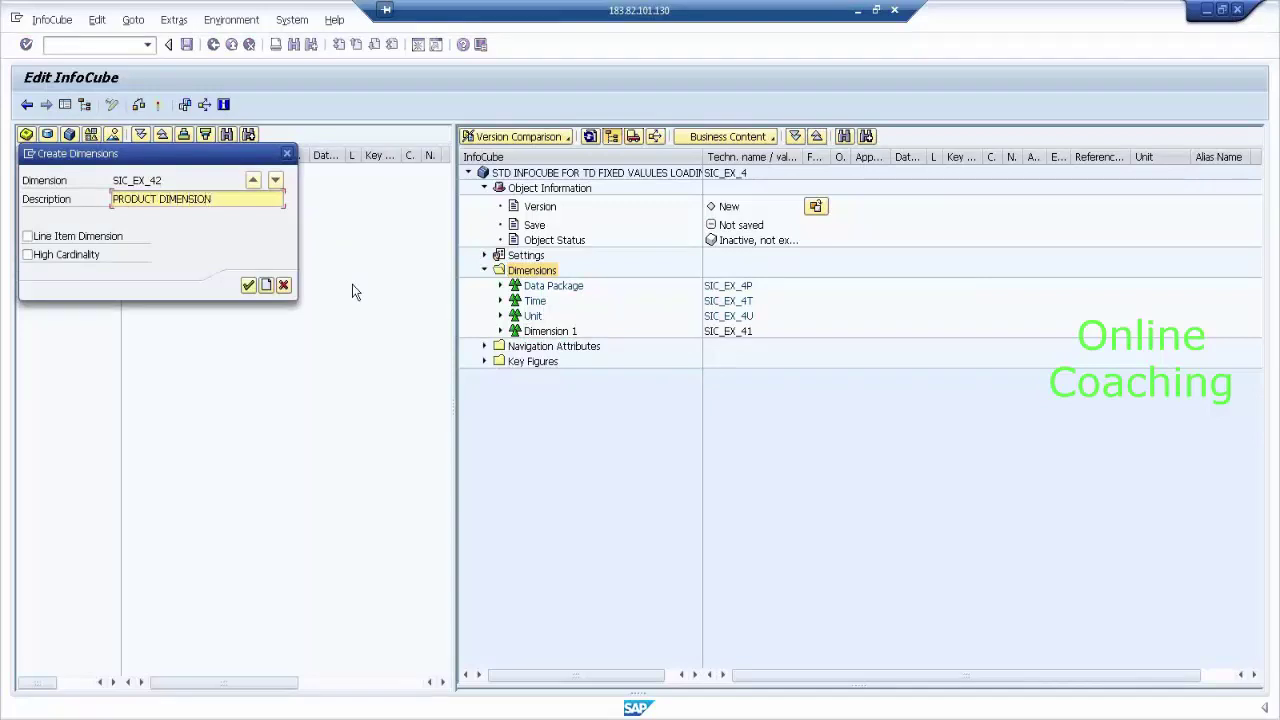
pyautogui.press('Return')
# Step: Change the description of Dimension 1 to SALES DIMENSION
pyautogui.click(568, 335)
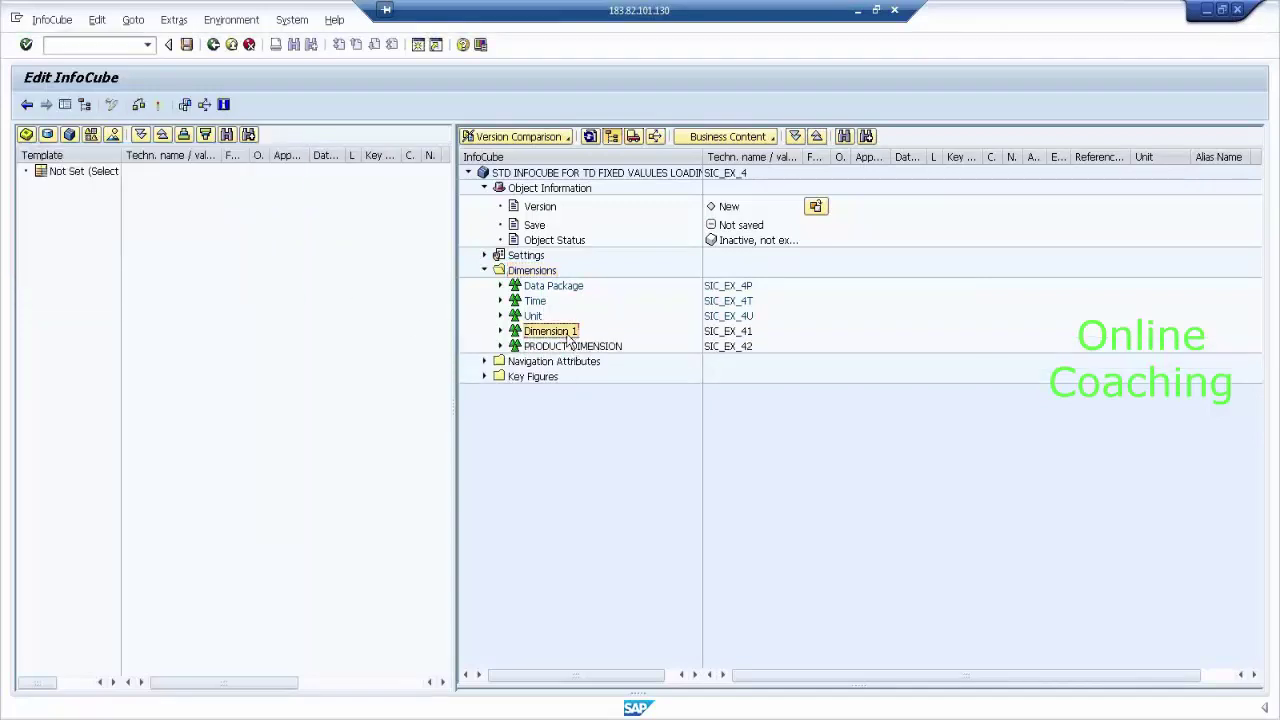
pyautogui.rightClick(571, 341)
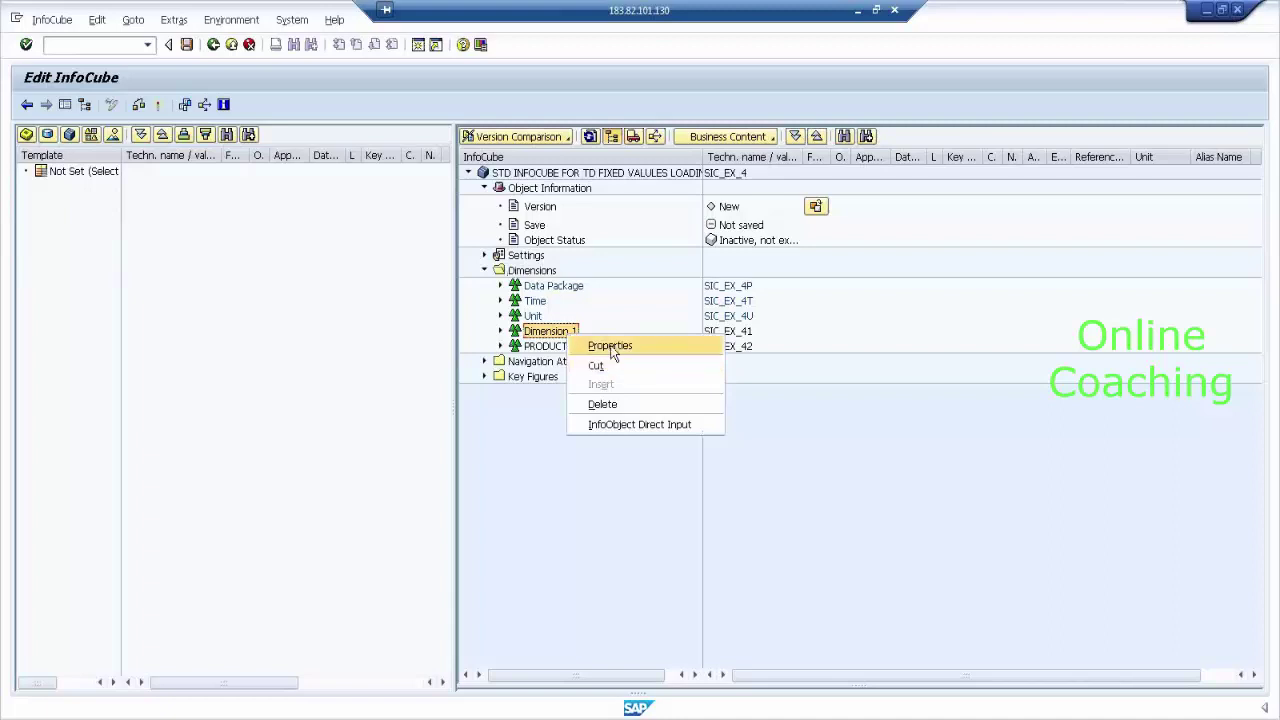
pyautogui.click(605, 346)
pyautogui.write('SALES DIMENSION')
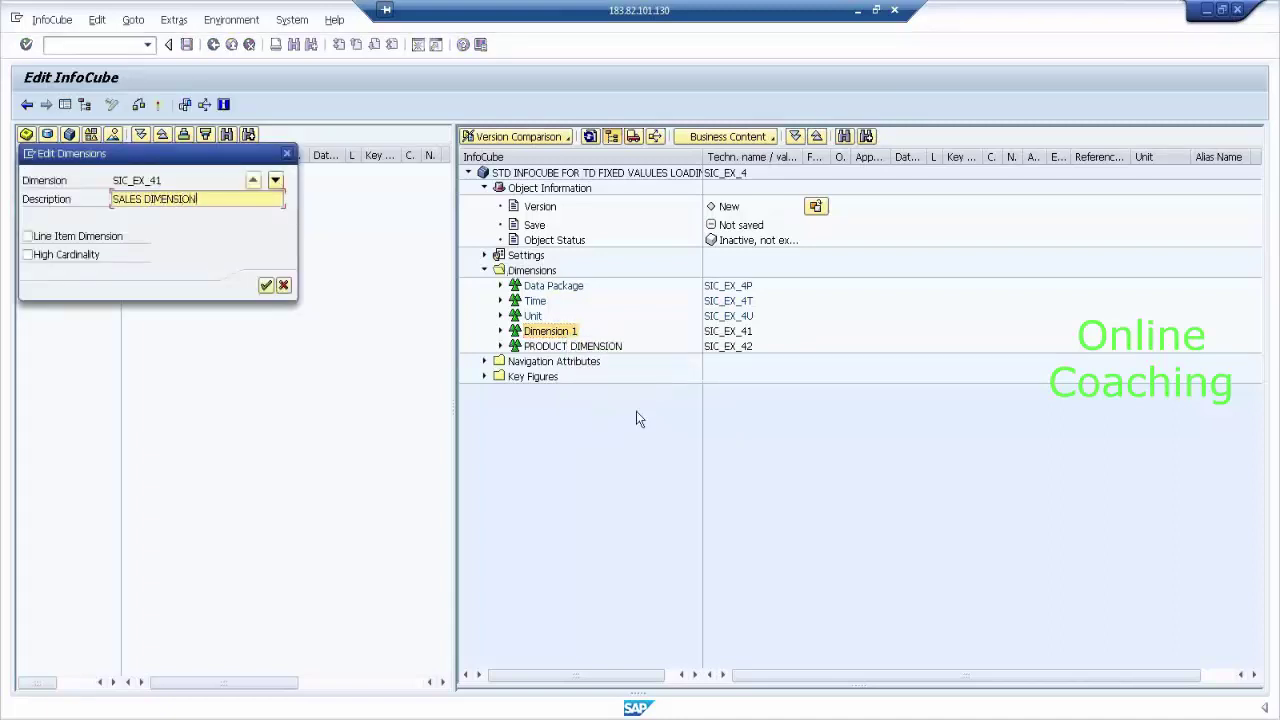
pyautogui.press('Return')
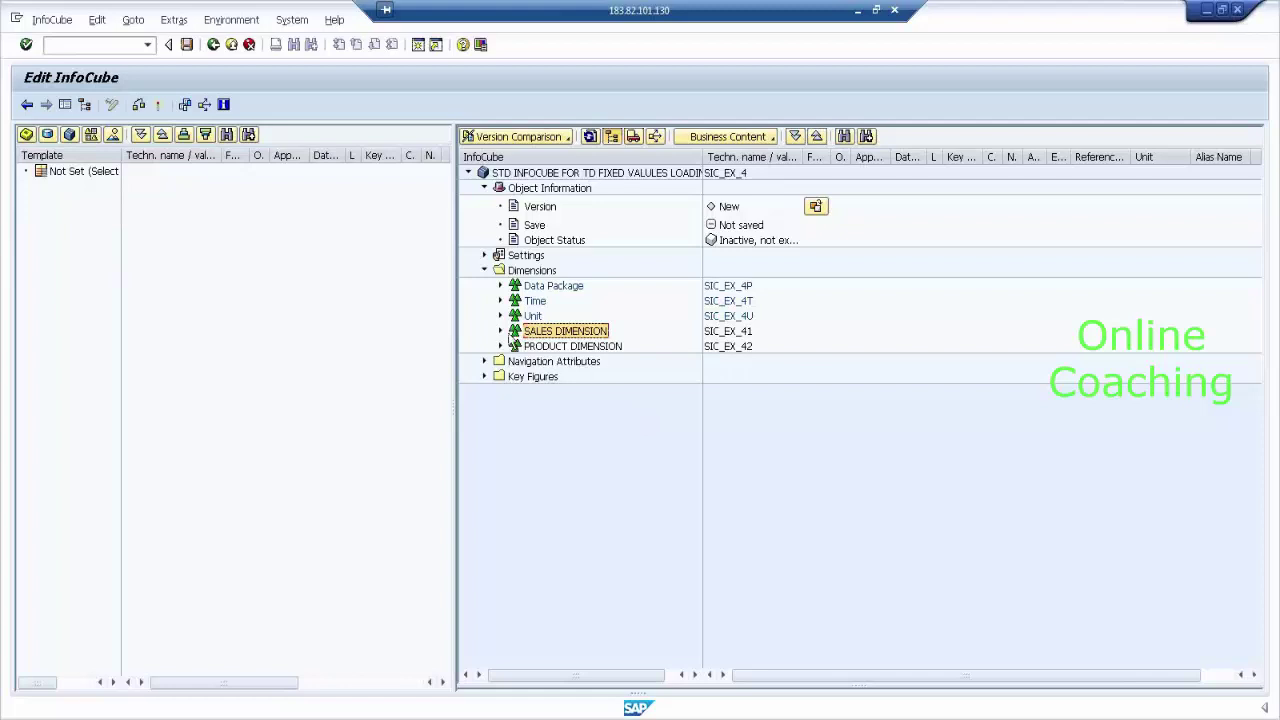
# Step: Expand the SALES DIMENSION and PRODUCT DIMENSION nodes in the InfoCube tree
pyautogui.click(501, 332)
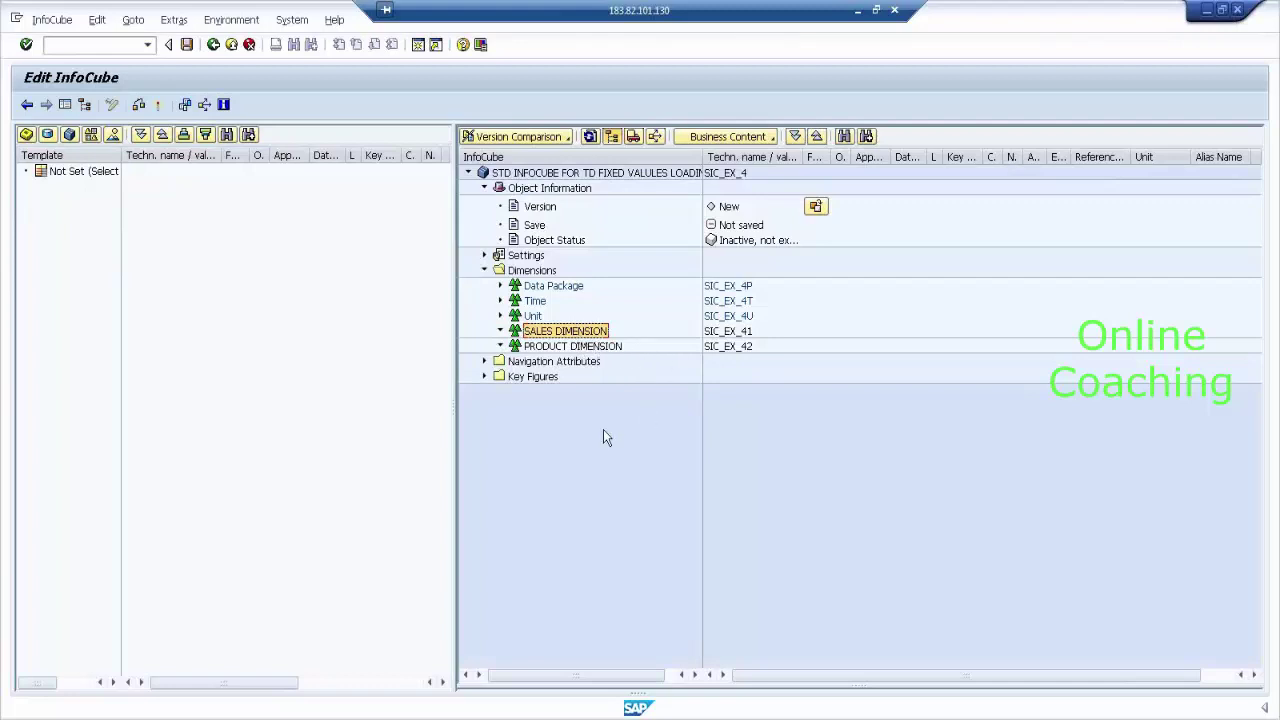
pyautogui.click(546, 377)
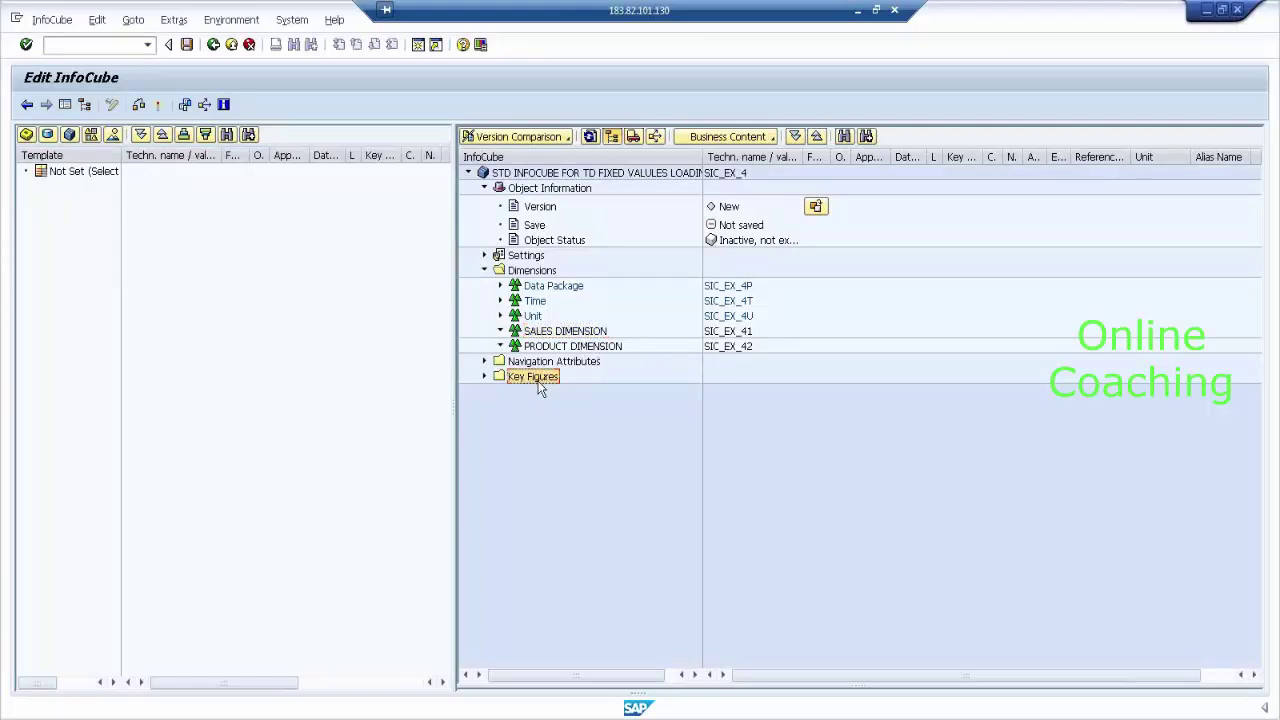
pyautogui.click(558, 332)
pyautogui.click(576, 347)
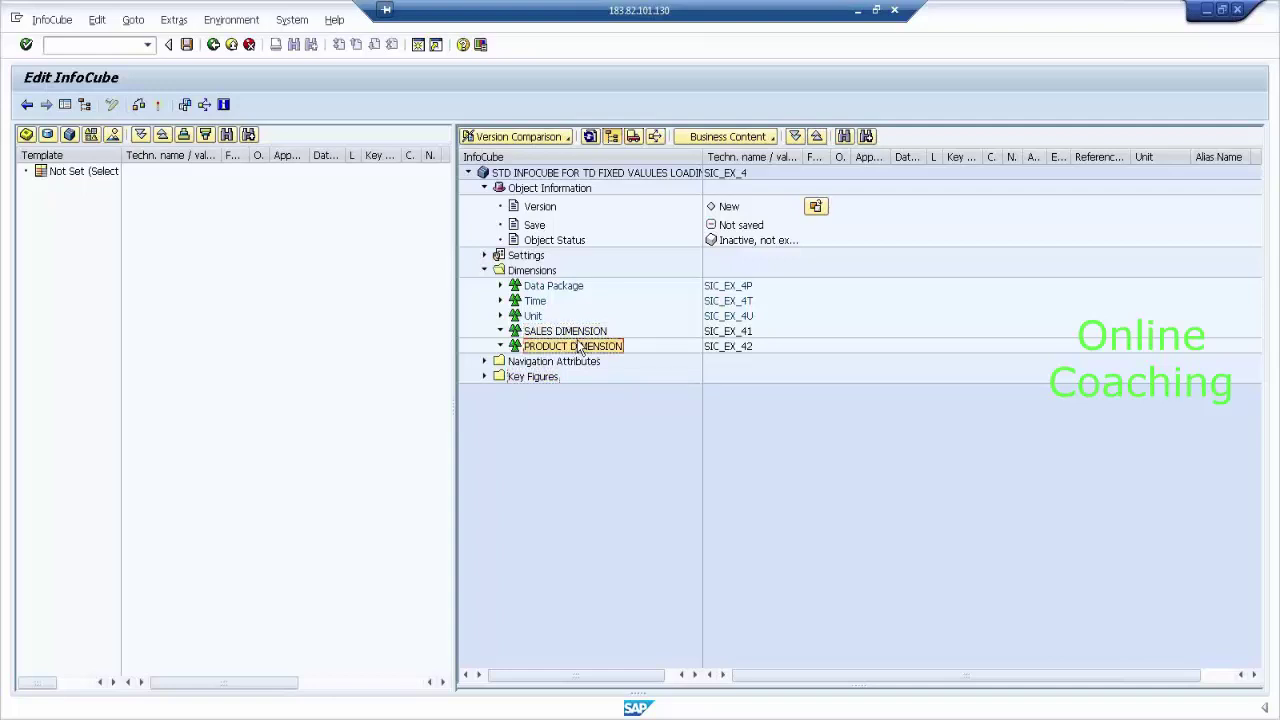
pyautogui.click(586, 332)
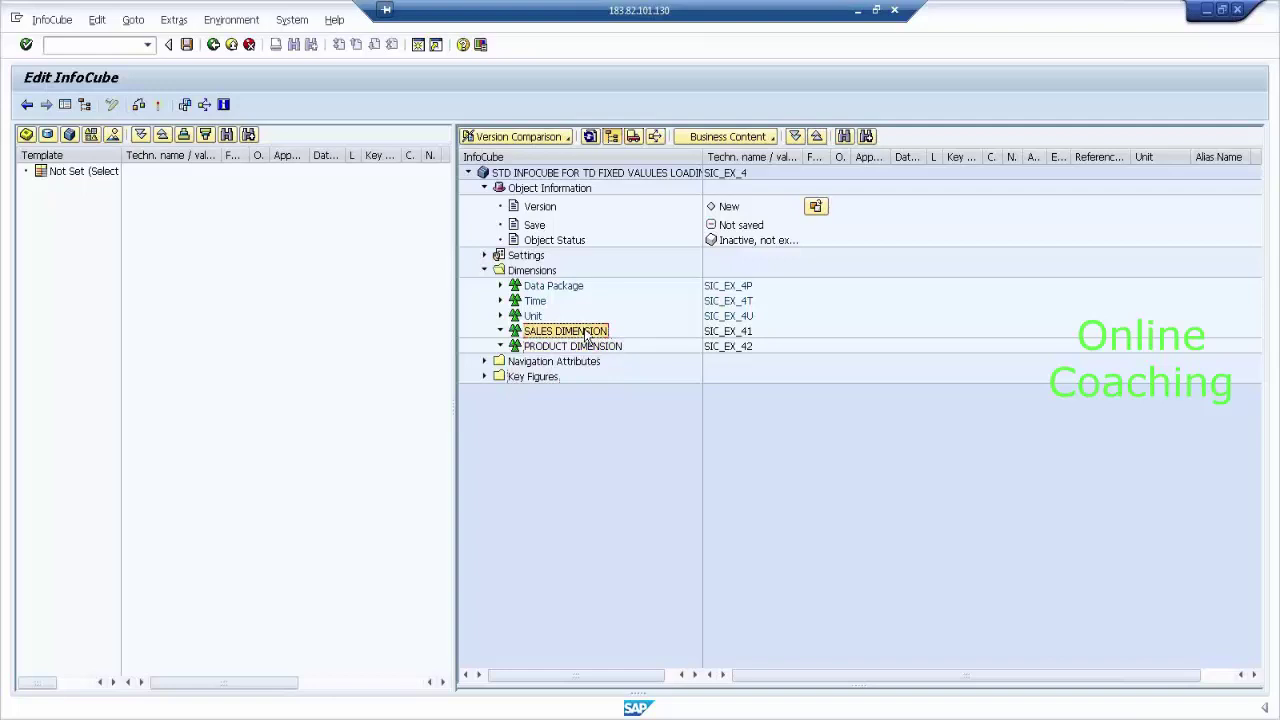
pyautogui.rightClick(586, 333)
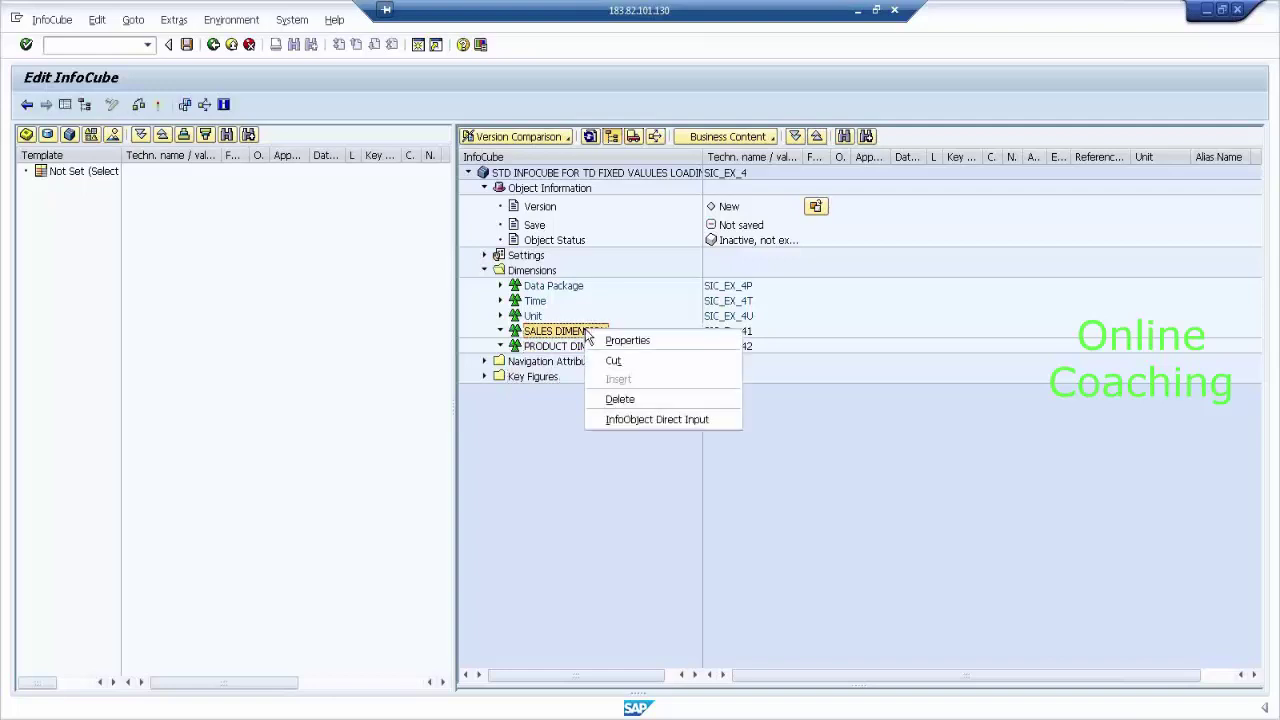
pyautogui.click(677, 420)
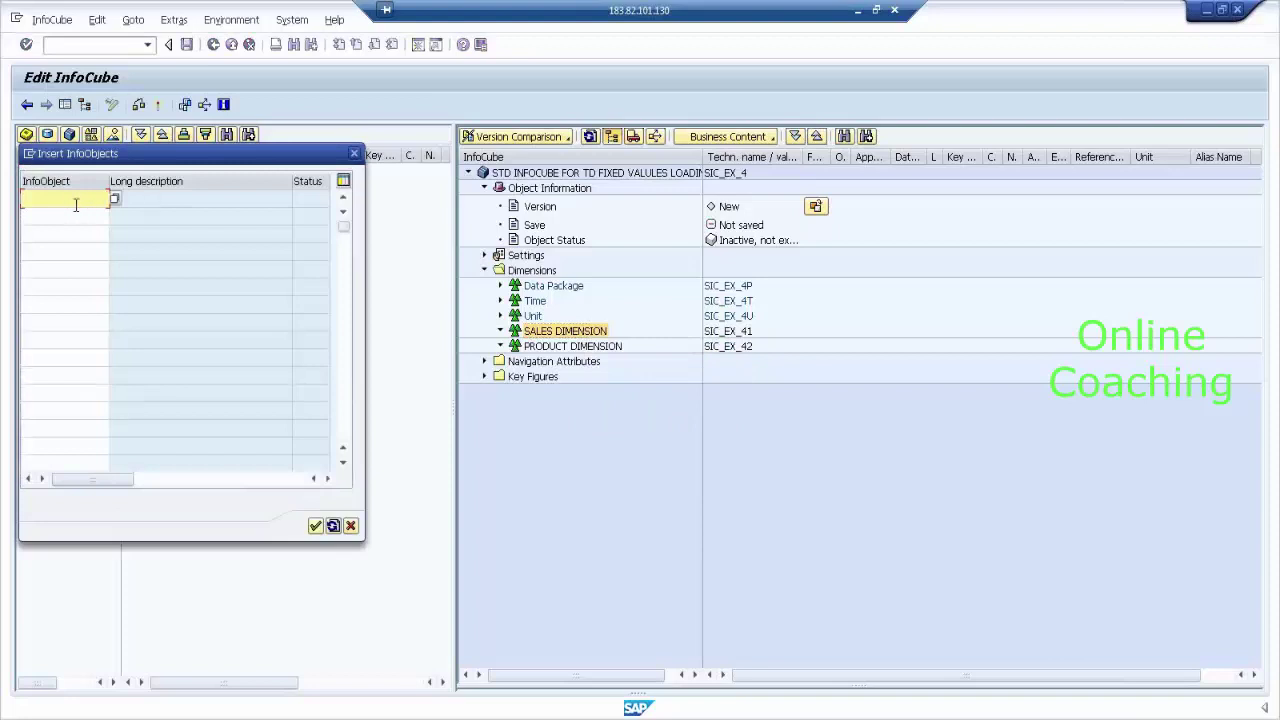
pyautogui.write('SMID')
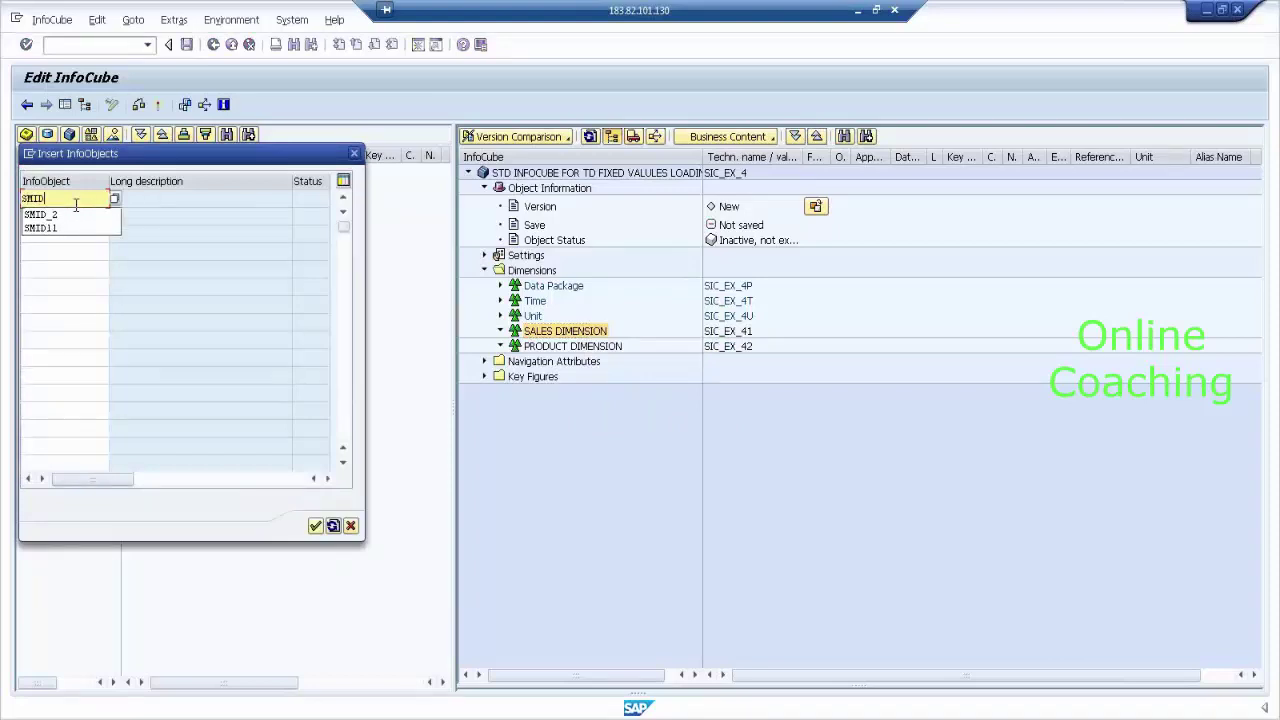
pyautogui.write('_4')
pyautogui.press('Return')
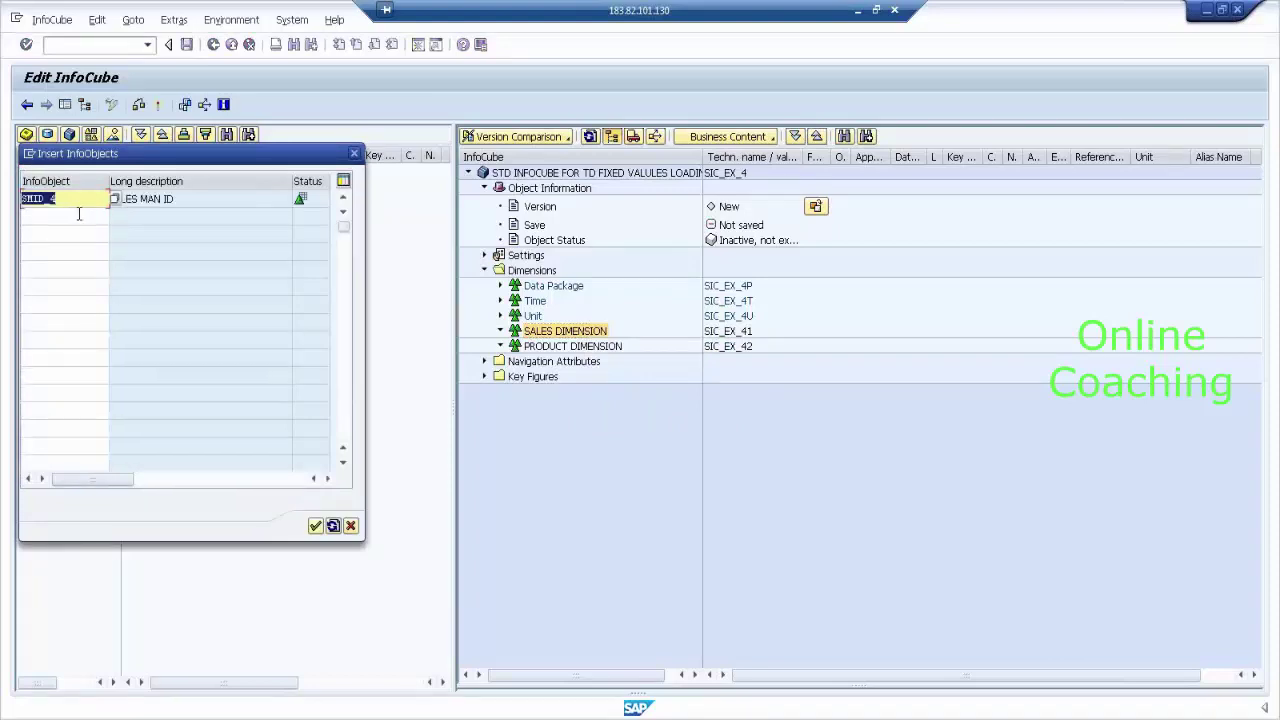
pyautogui.click(80, 216)
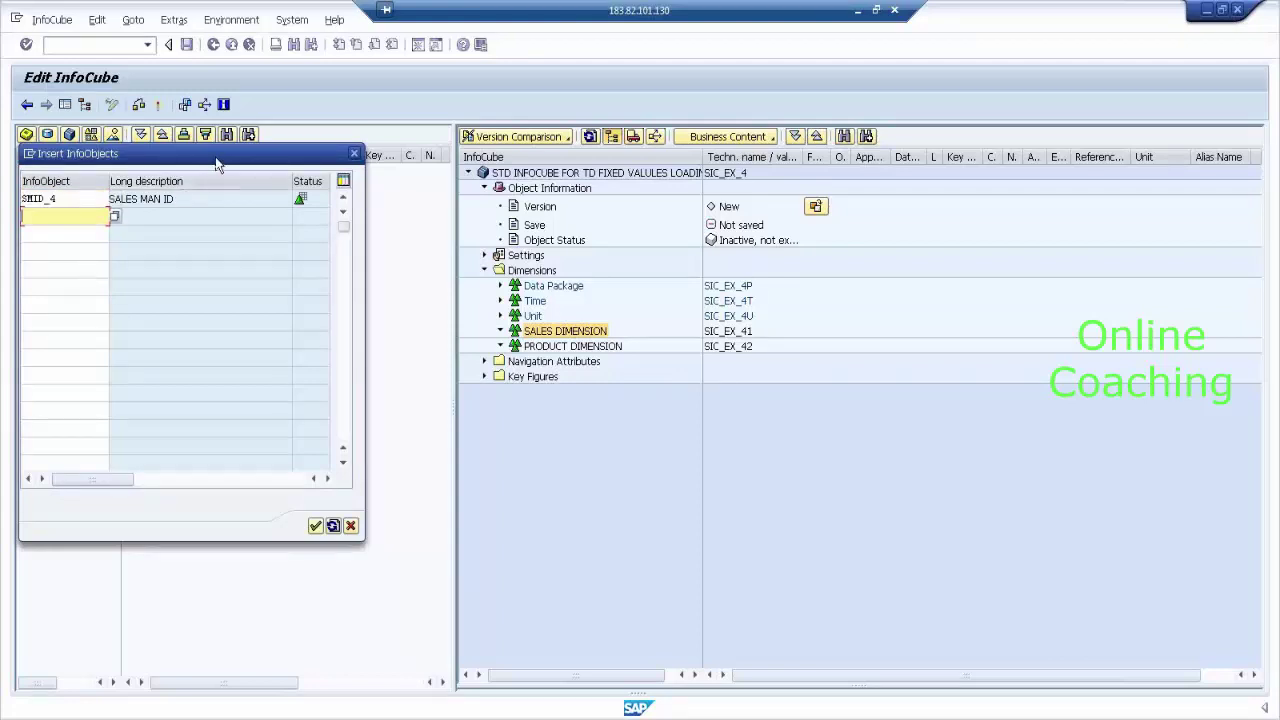
pyautogui.moveTo(216, 157); pyautogui.dragTo(284, 221)
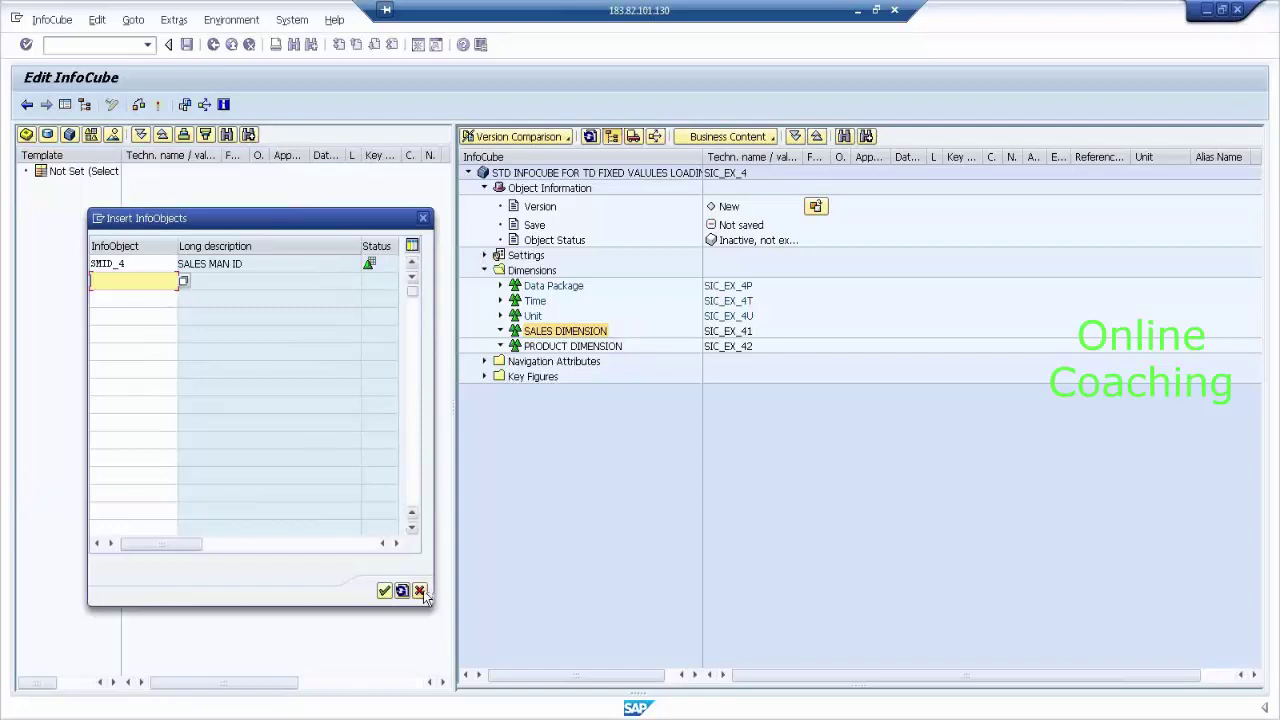
pyautogui.press('Return')
pyautogui.rightClick(589, 339)
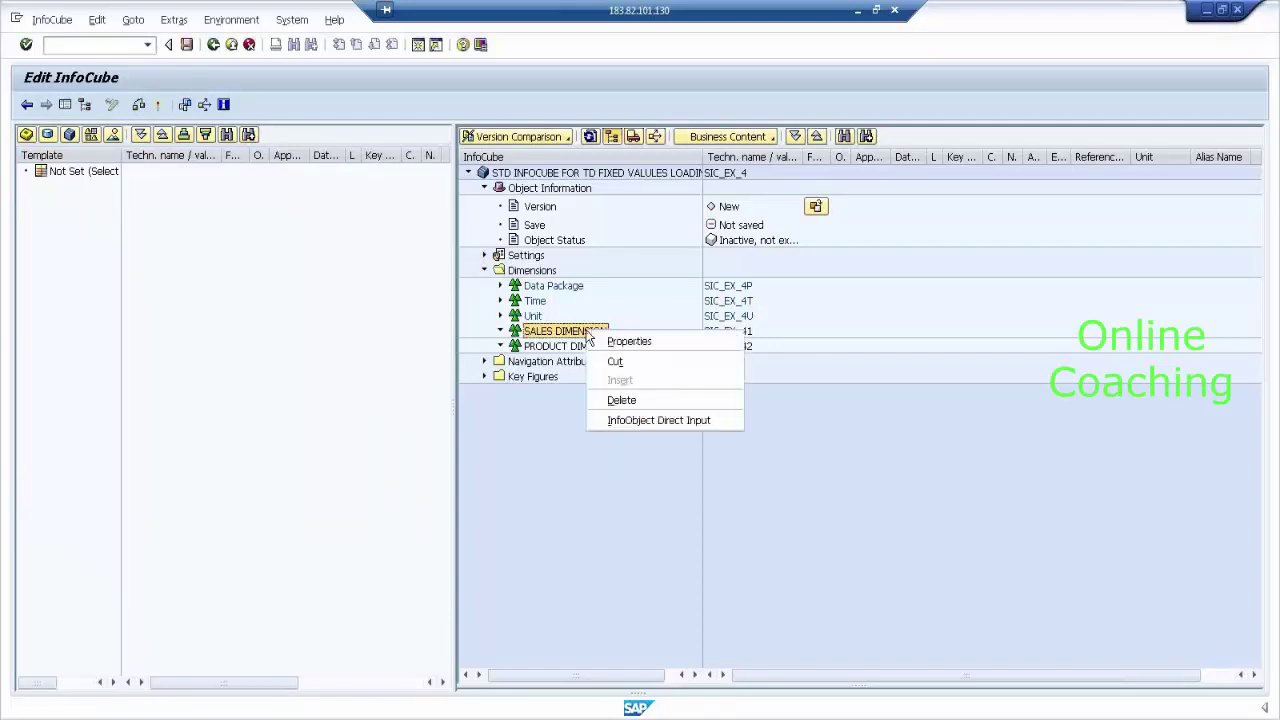
pyautogui.click(717, 418)
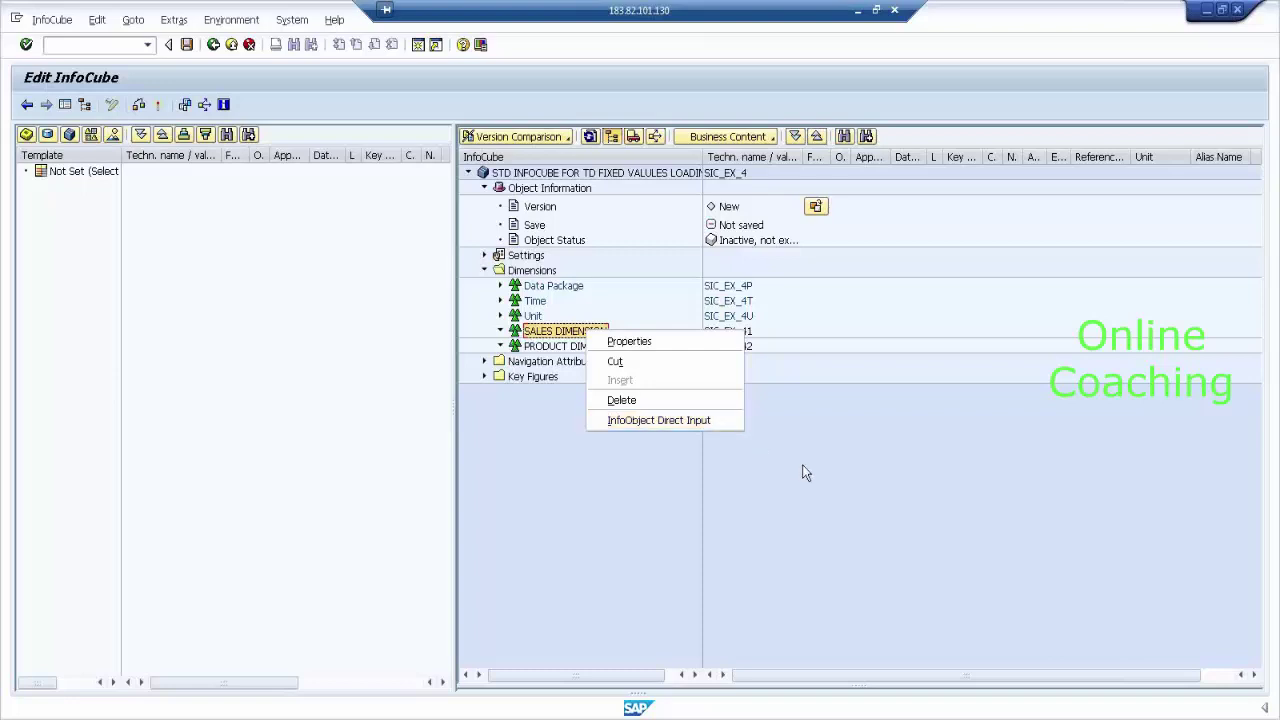
# Step: Select the InfoObject catalog IOC_EX3 from InfoArea INFOAREA FOR 9PM CLASS as the template
pyautogui.click(92, 135)
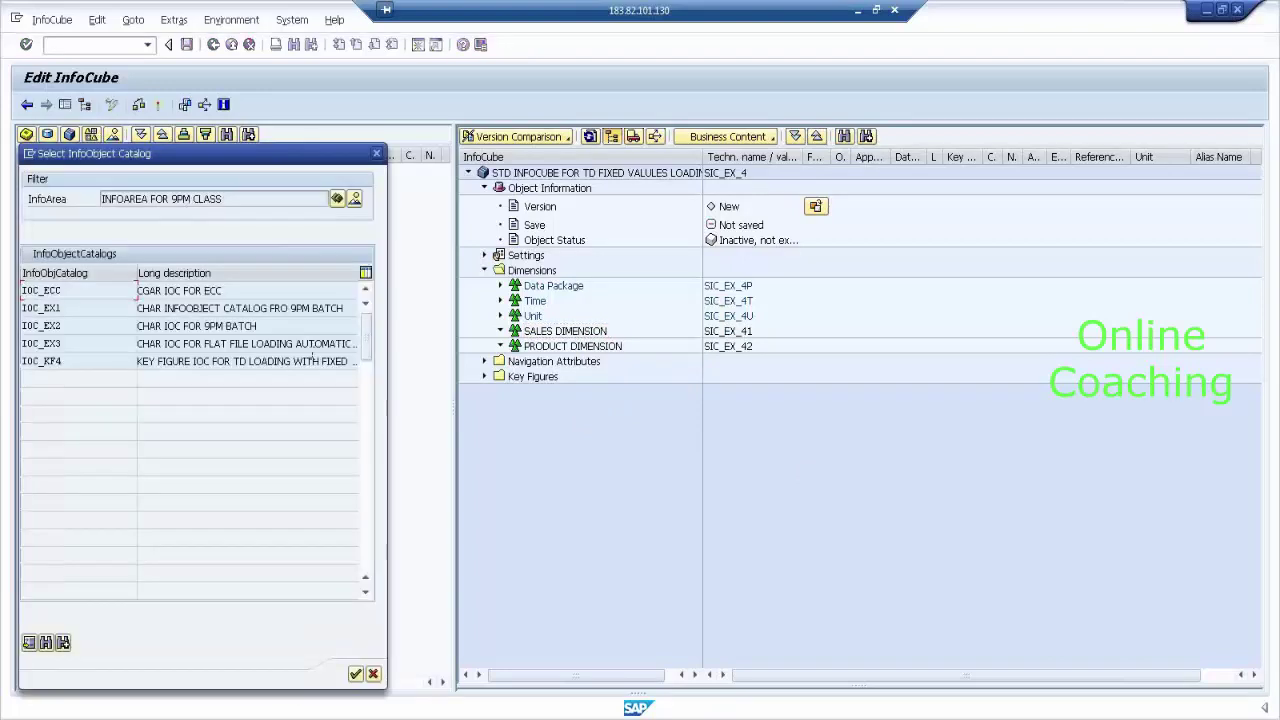
pyautogui.moveTo(333, 152); pyautogui.dragTo(405, 77)
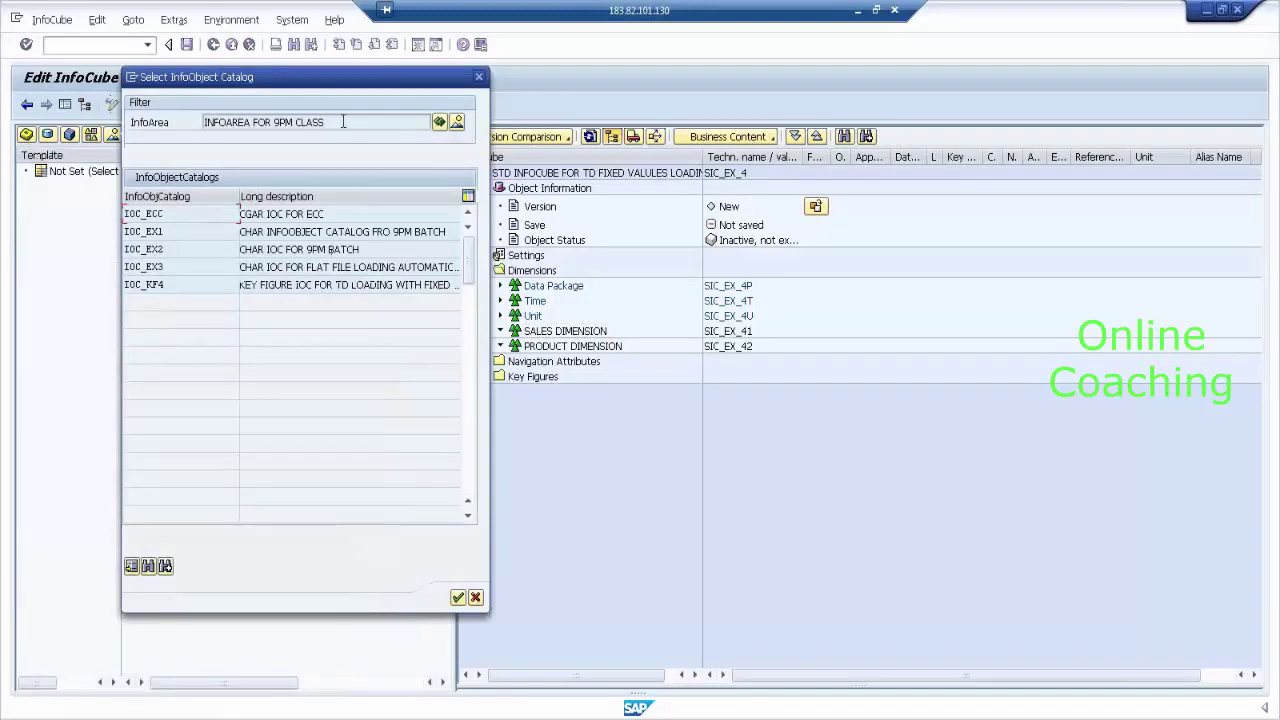
pyautogui.moveTo(342, 121); pyautogui.dragTo(174, 116)
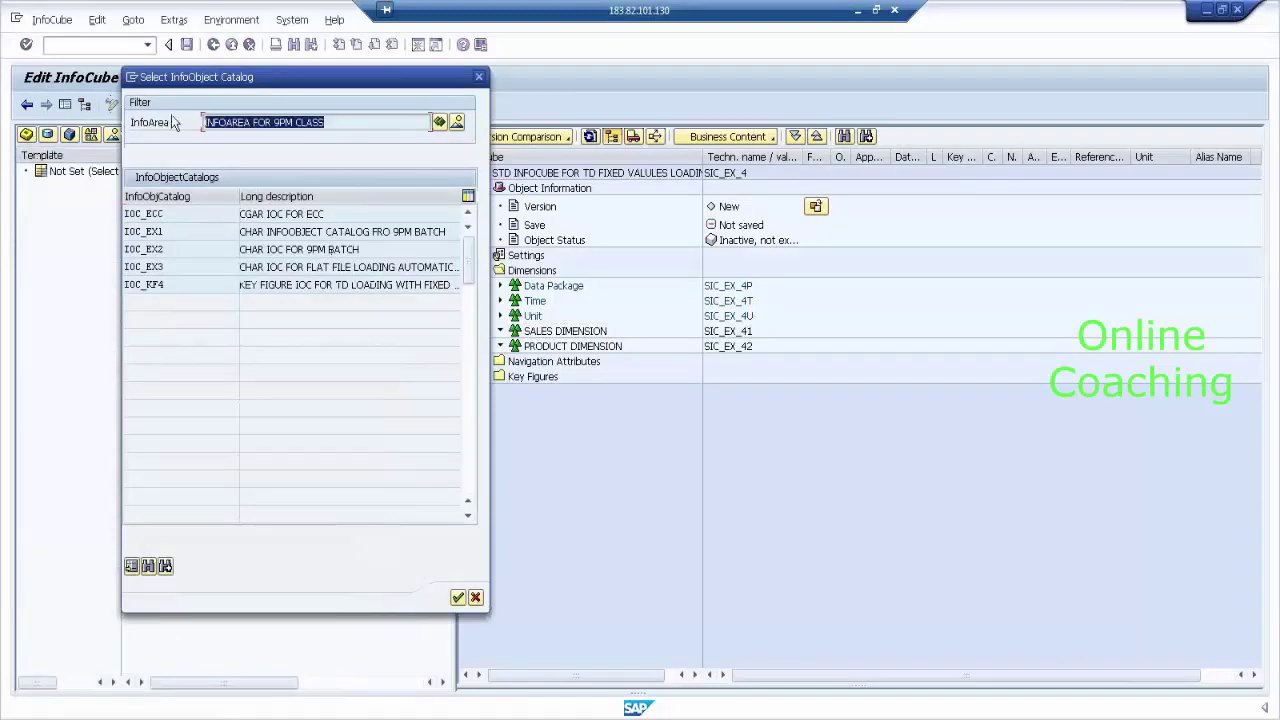
pyautogui.click(354, 122)
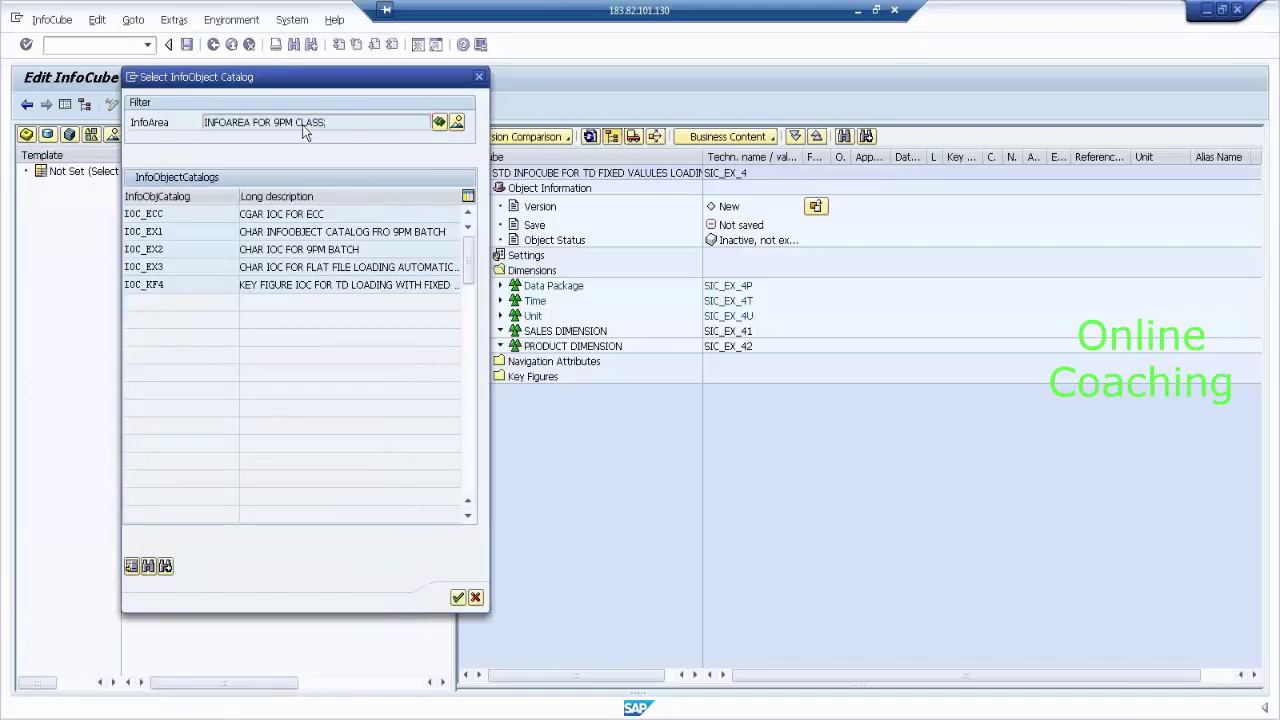
pyautogui.press('Return')
pyautogui.press('Return')
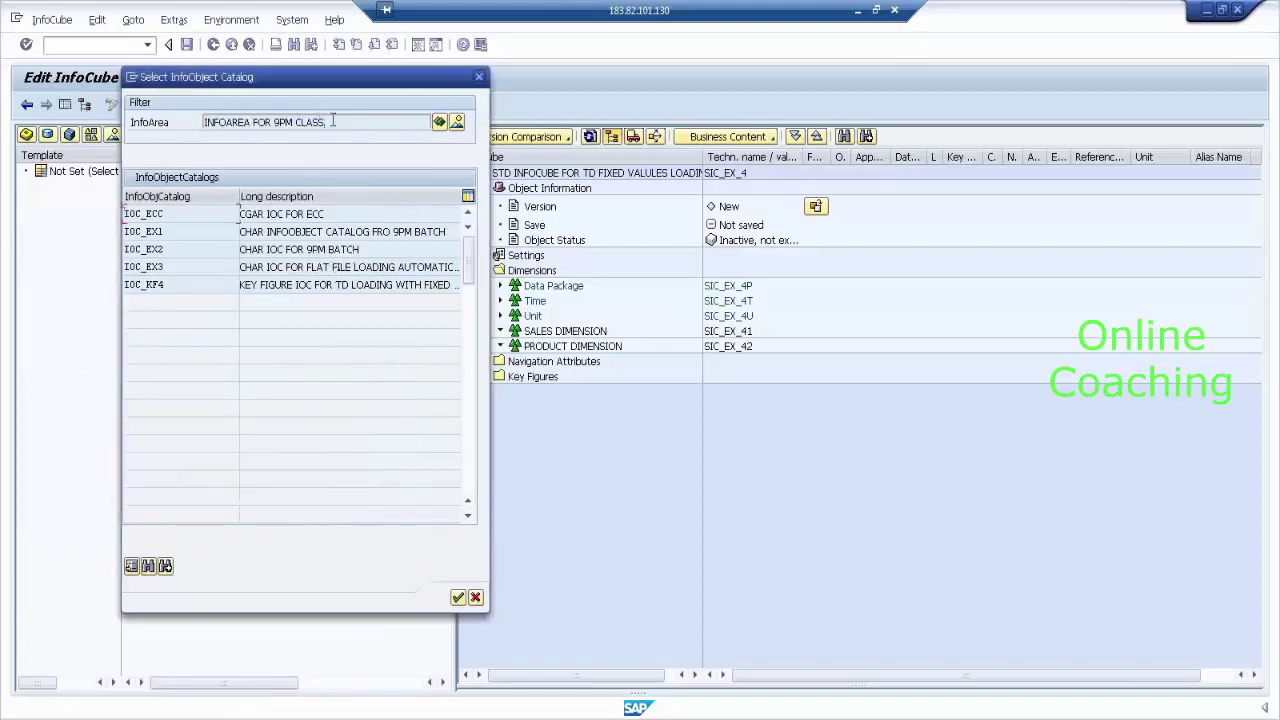
pyautogui.hotkey('shift', 'Left')
pyautogui.hotkey('shift', 'Left')
pyautogui.hotkey('shift', 'Left')
pyautogui.hotkey('shift', 'Left')
pyautogui.hotkey('shift', 'Left')
pyautogui.hotkey('shift', 'Left')
pyautogui.hotkey('shift', 'Left')
pyautogui.hotkey('shift', 'Left')
pyautogui.hotkey('shift', 'Home')
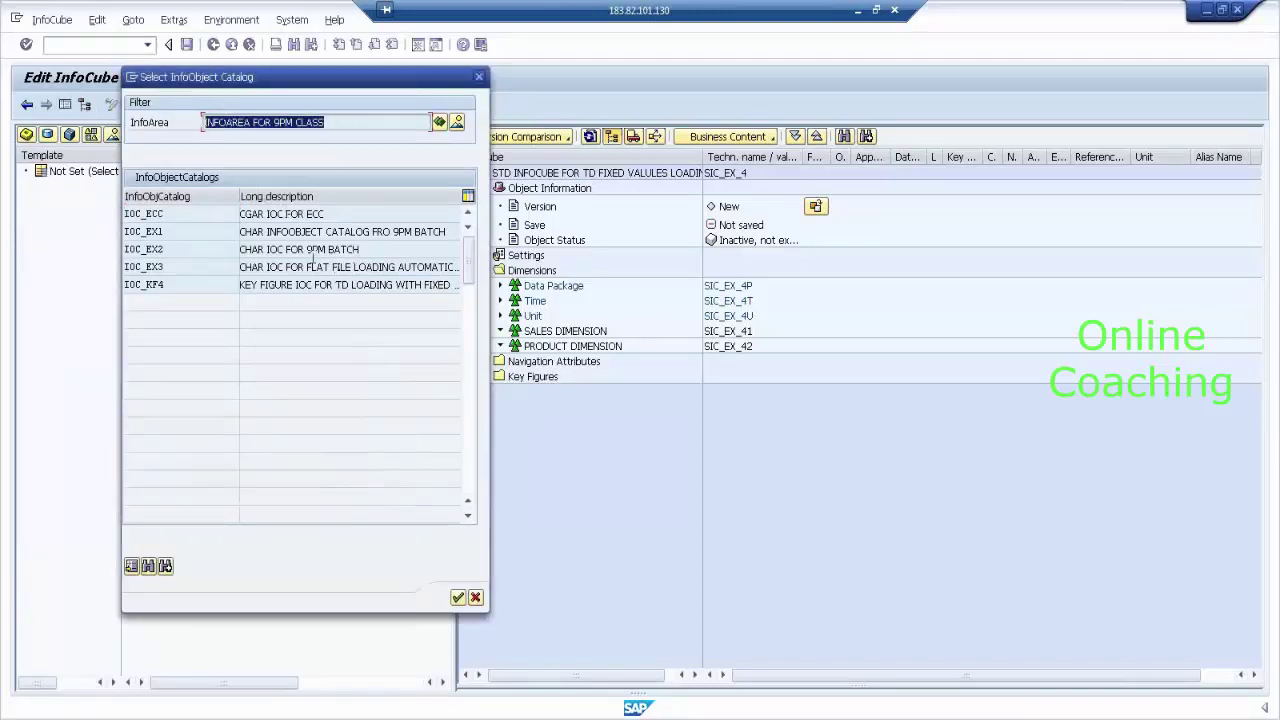
pyautogui.click(338, 212)
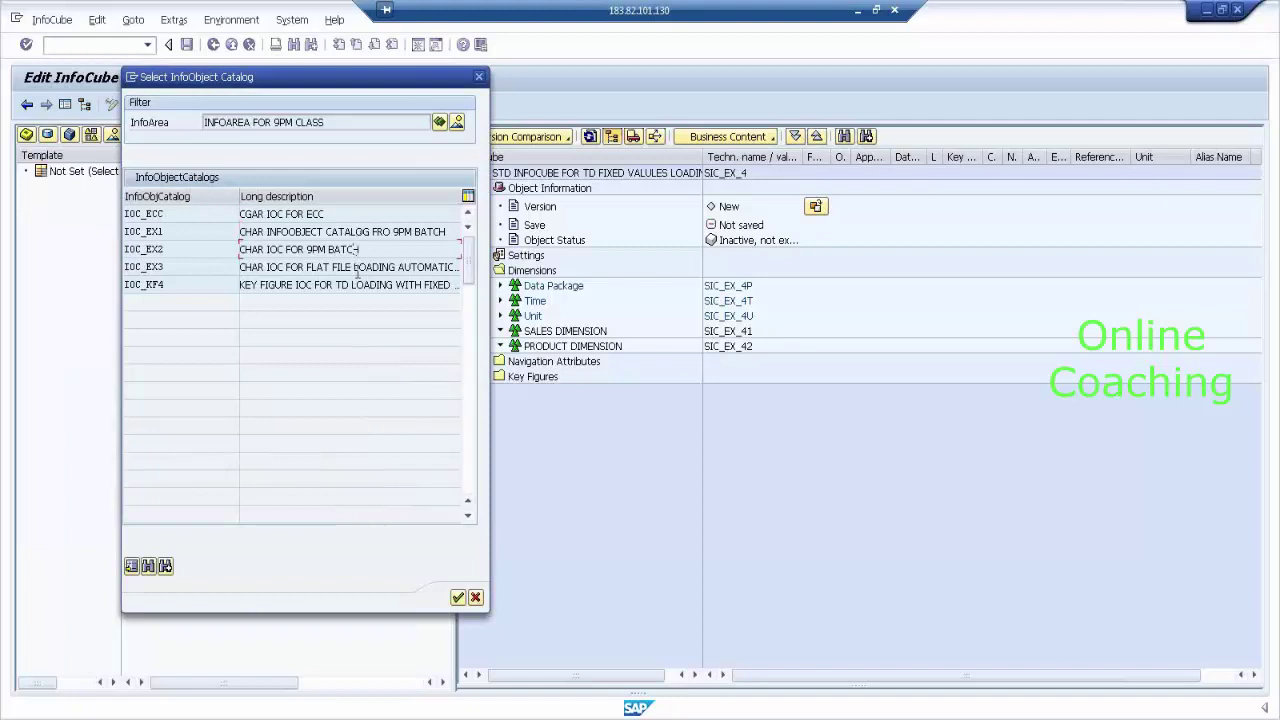
pyautogui.click(309, 287)
pyautogui.click(342, 266)
pyautogui.doubleClick(345, 266)
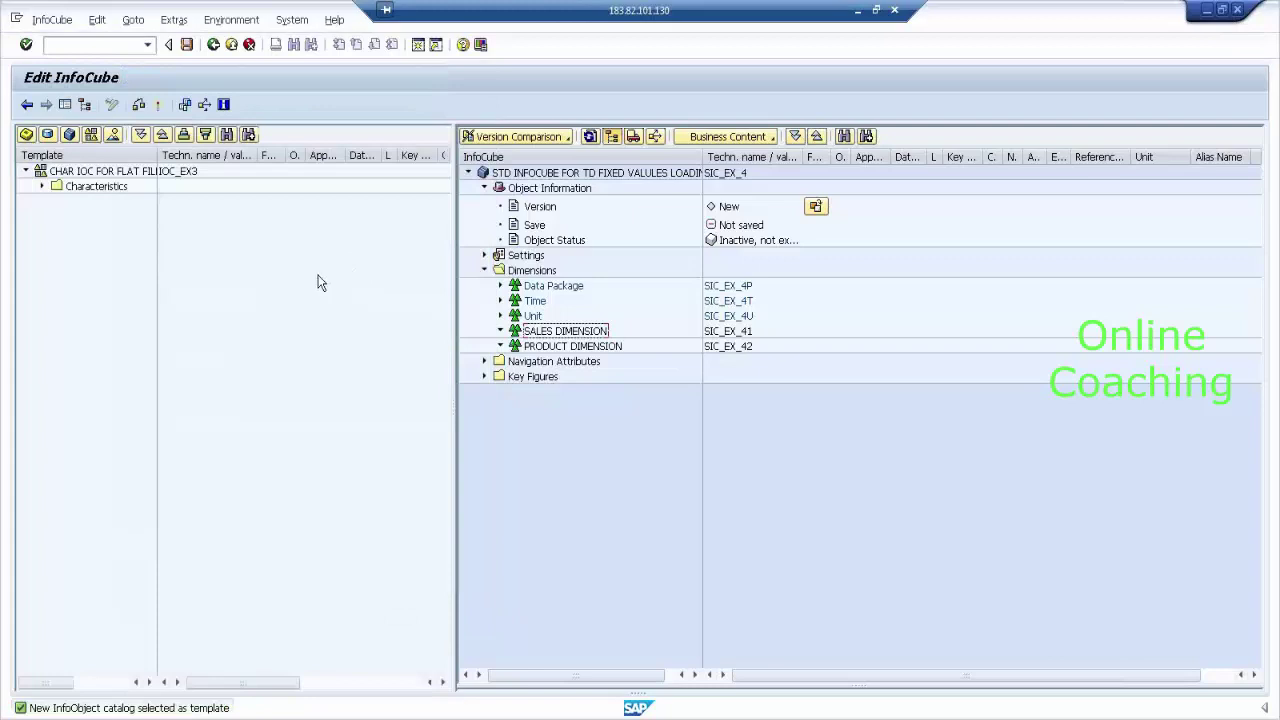
# Step: Assign the characteristic SALES MAN ID from the IOC_EX3 template to the SALES DIMENSION of the InfoCube
pyautogui.click(42, 187)
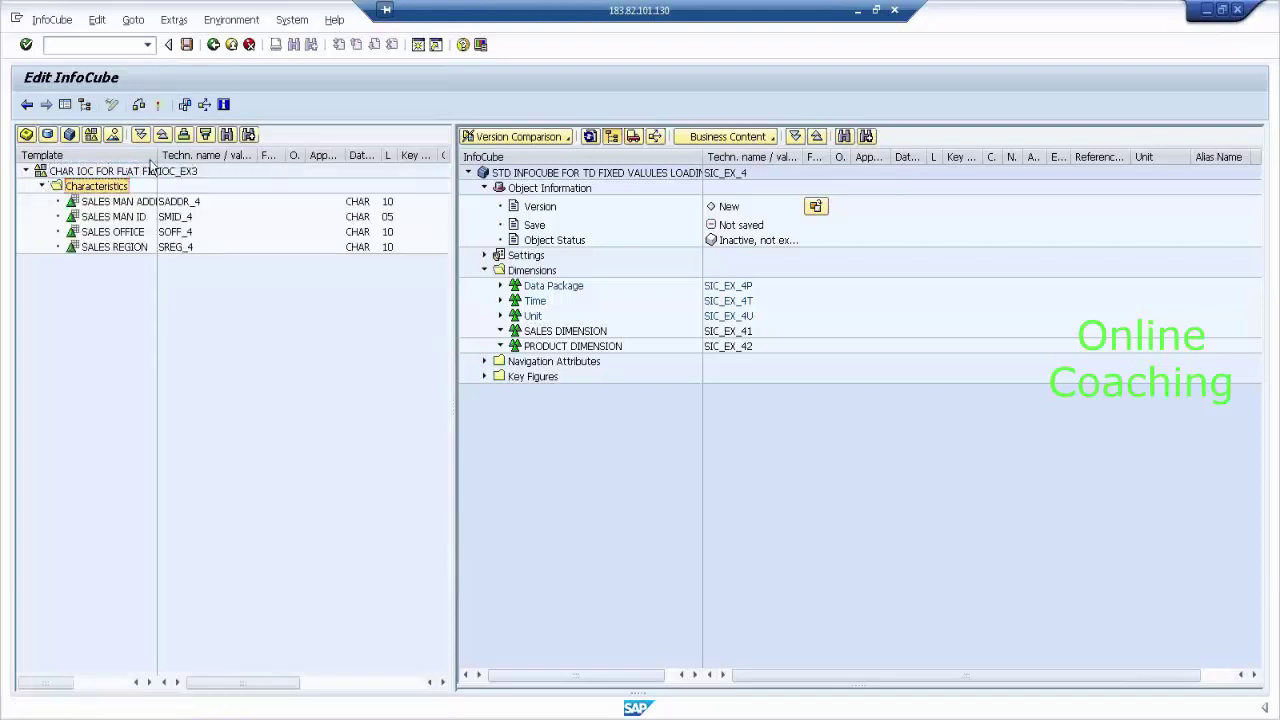
pyautogui.moveTo(157, 157); pyautogui.dragTo(200, 168)
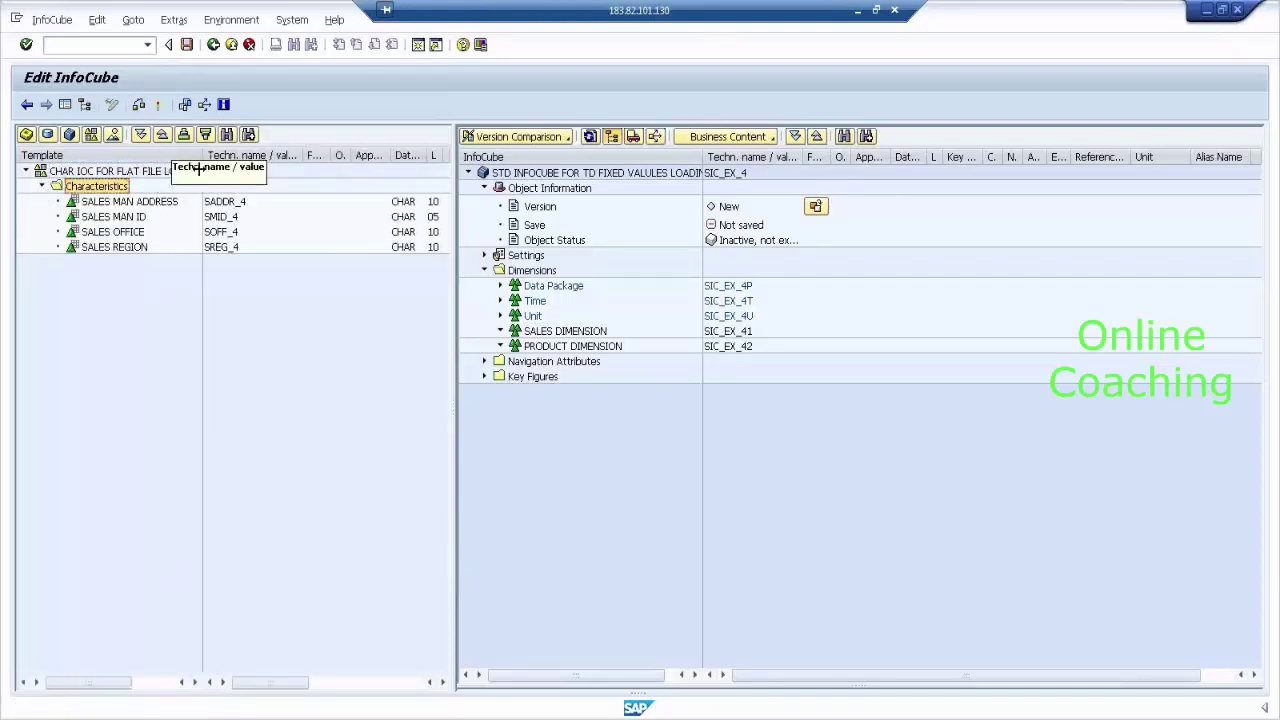
pyautogui.click(118, 217)
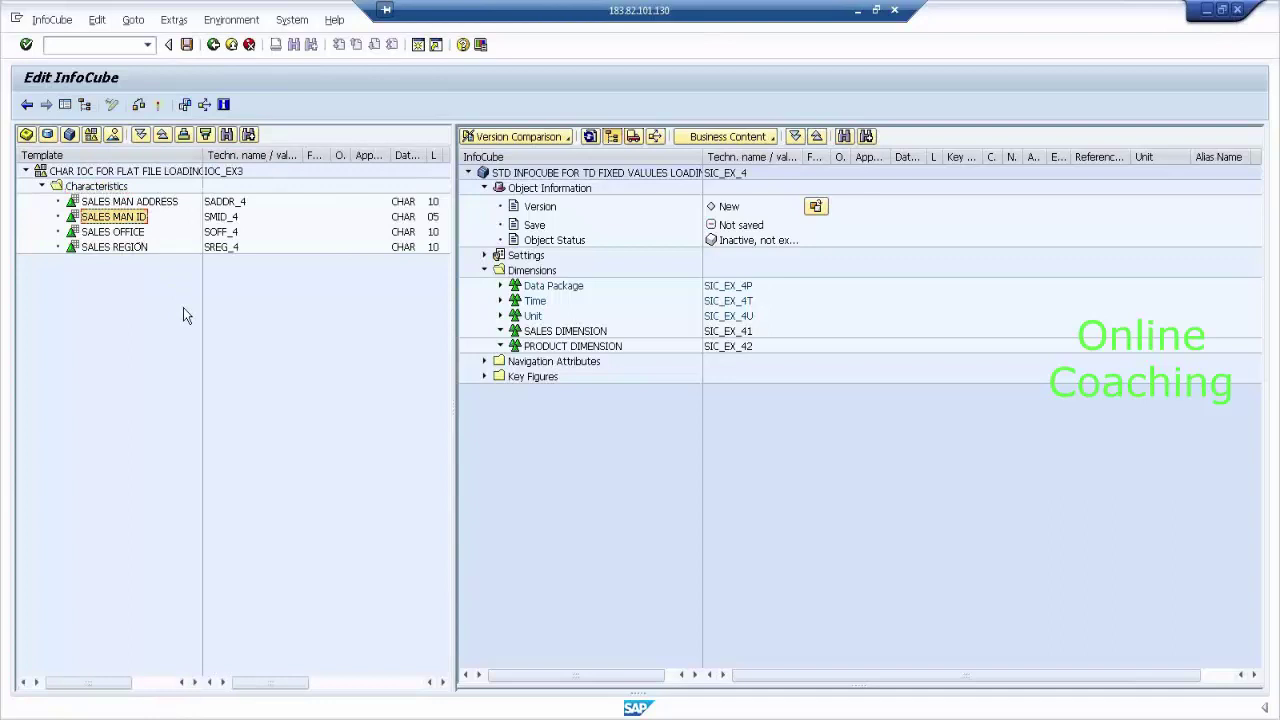
pyautogui.click(170, 203)
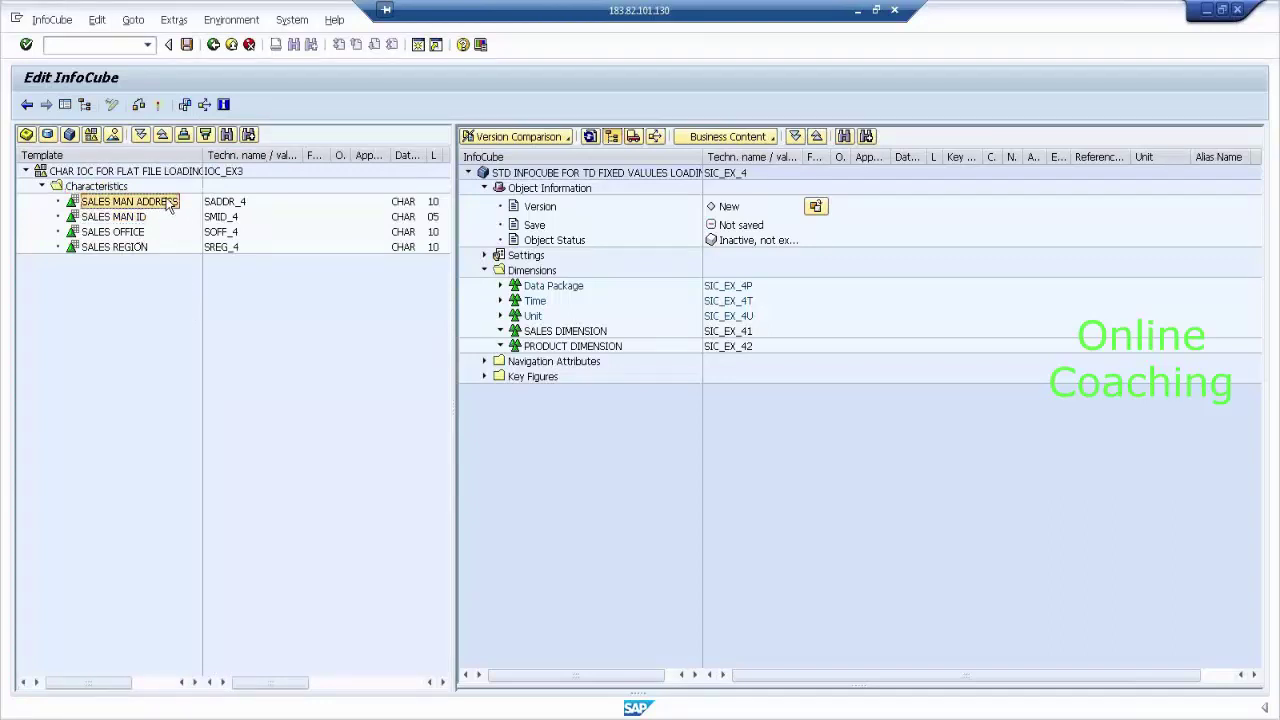
pyautogui.click(142, 218)
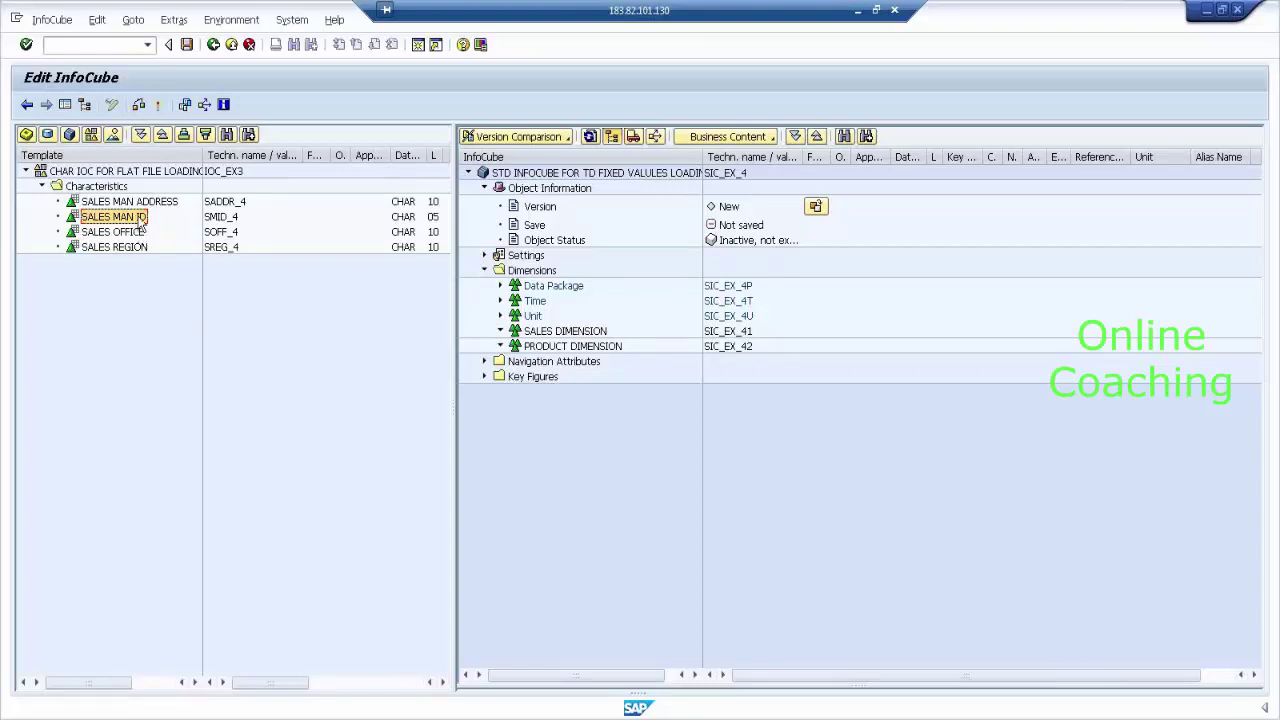
pyautogui.moveTo(138, 222); pyautogui.dragTo(530, 342)
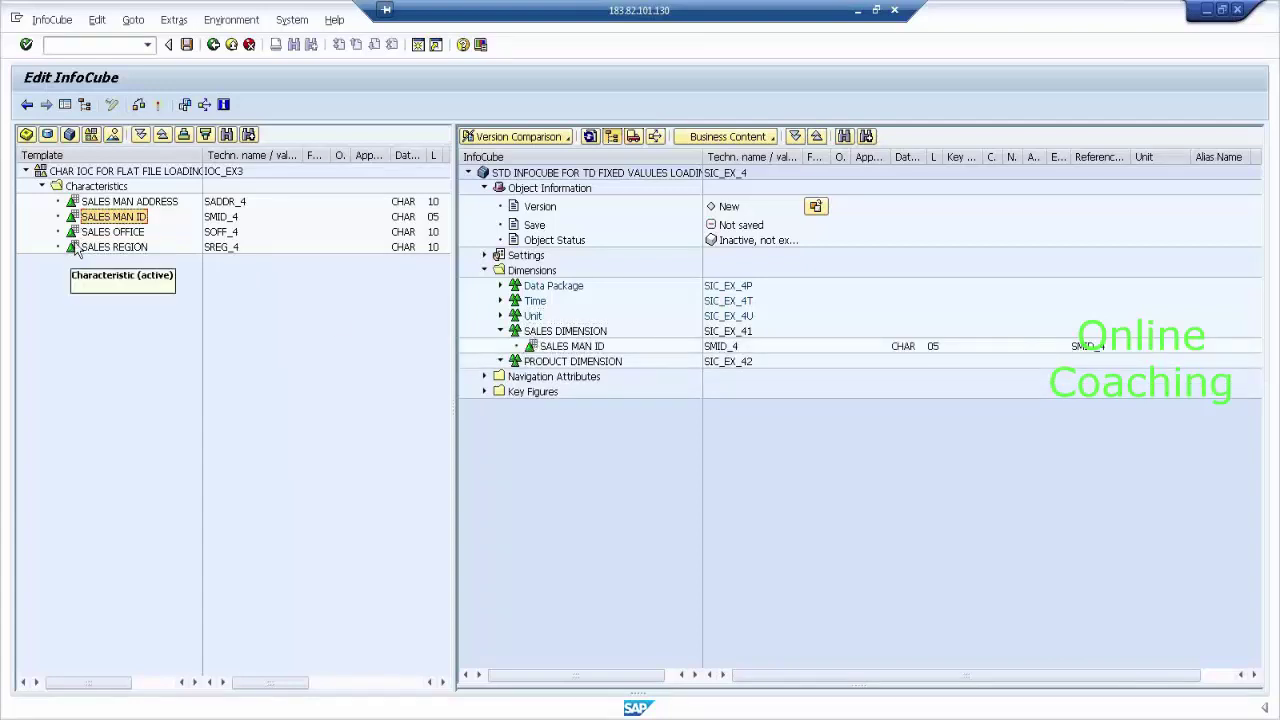
# Step: Insert the InfoObject PID13 into the PRODUCT DIMENSION through InfoObject Direct Input
pyautogui.click(590, 363)
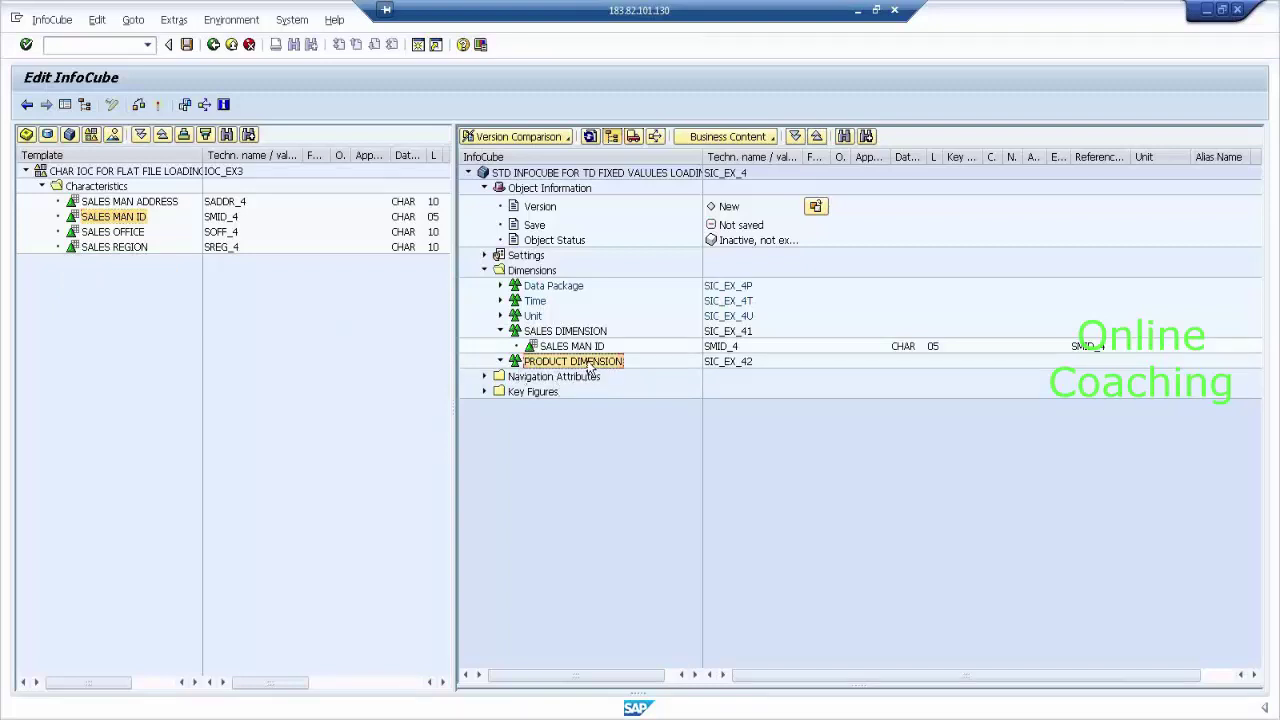
pyautogui.rightClick(591, 368)
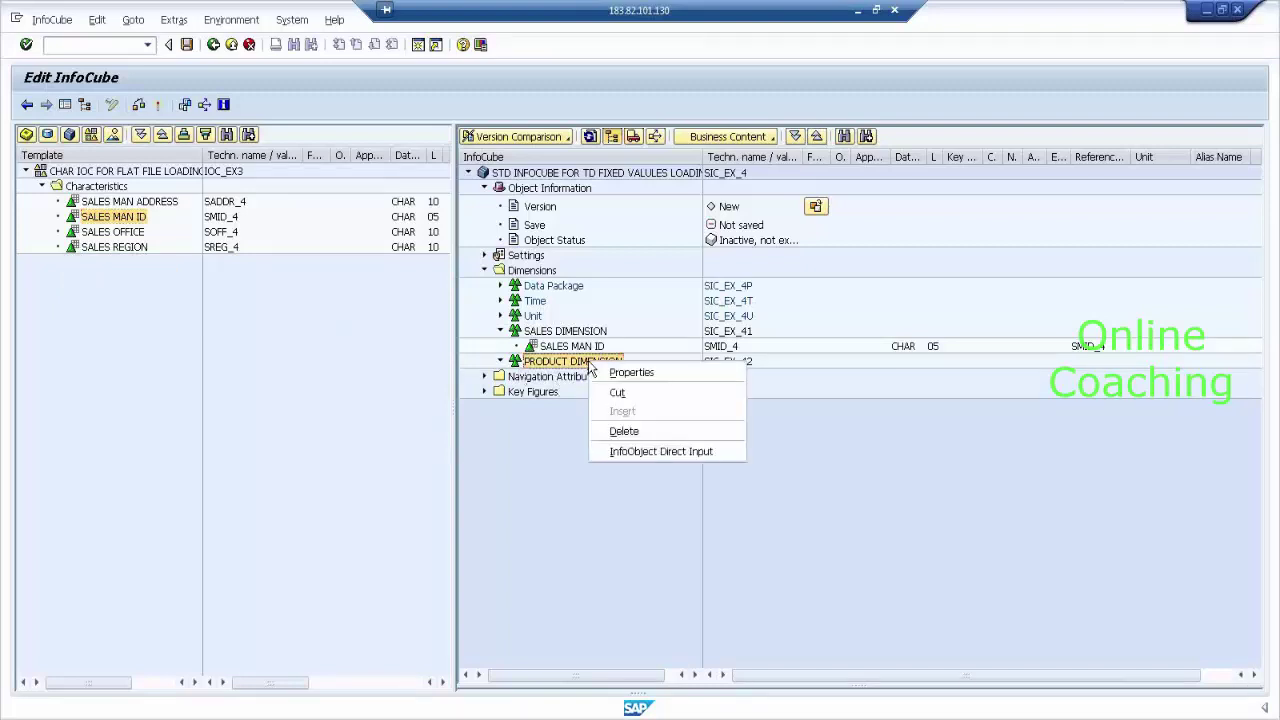
pyautogui.click(636, 453)
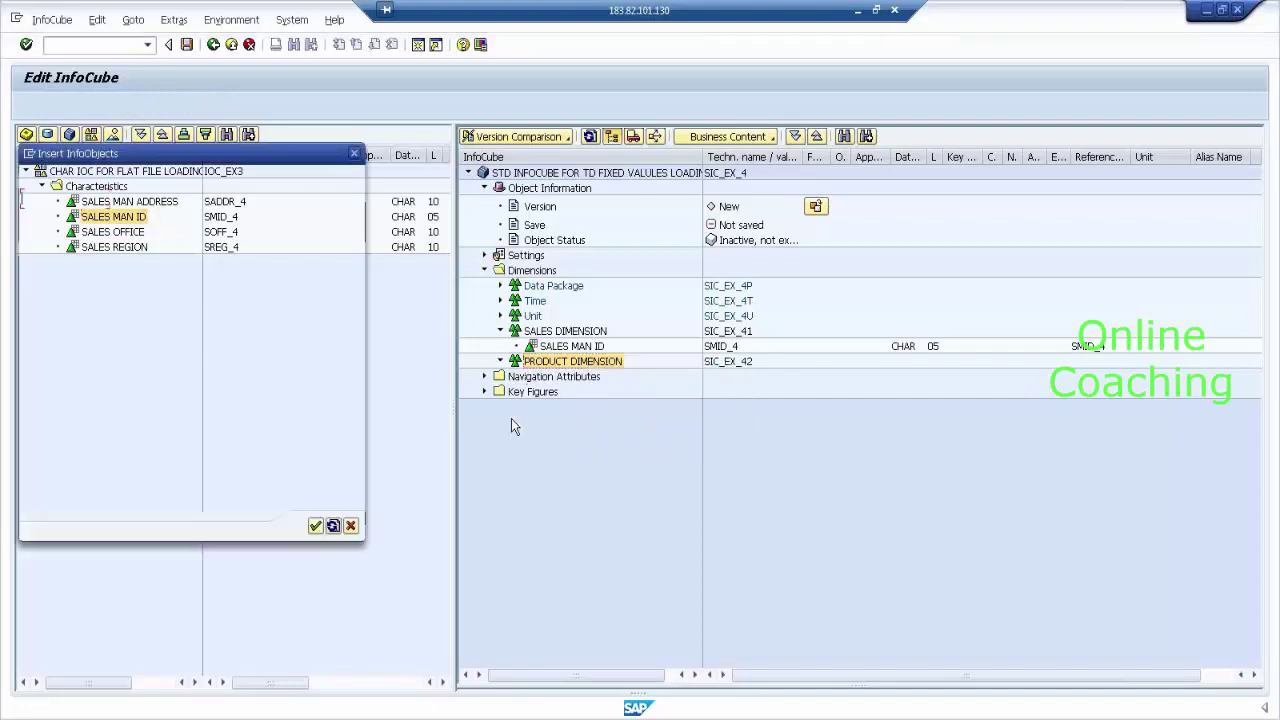
pyautogui.write('PIPP')
pyautogui.write('13')
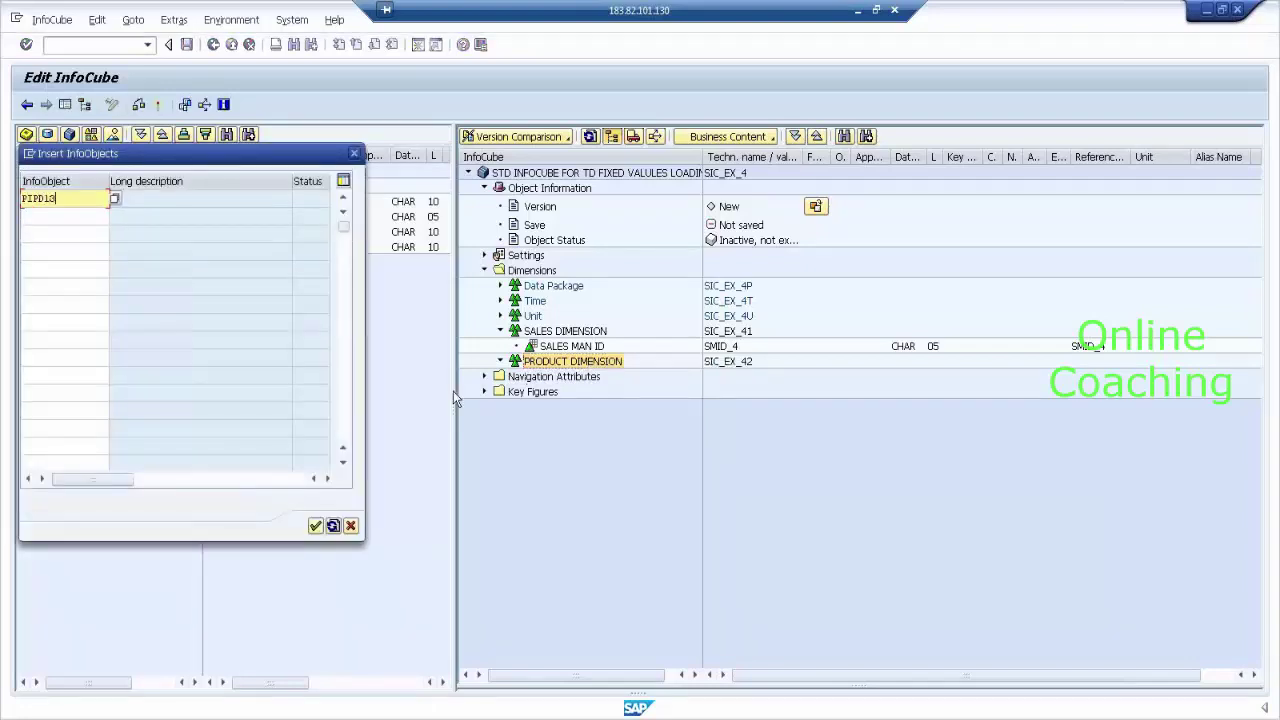
pyautogui.press('Return')
pyautogui.write('PID13')
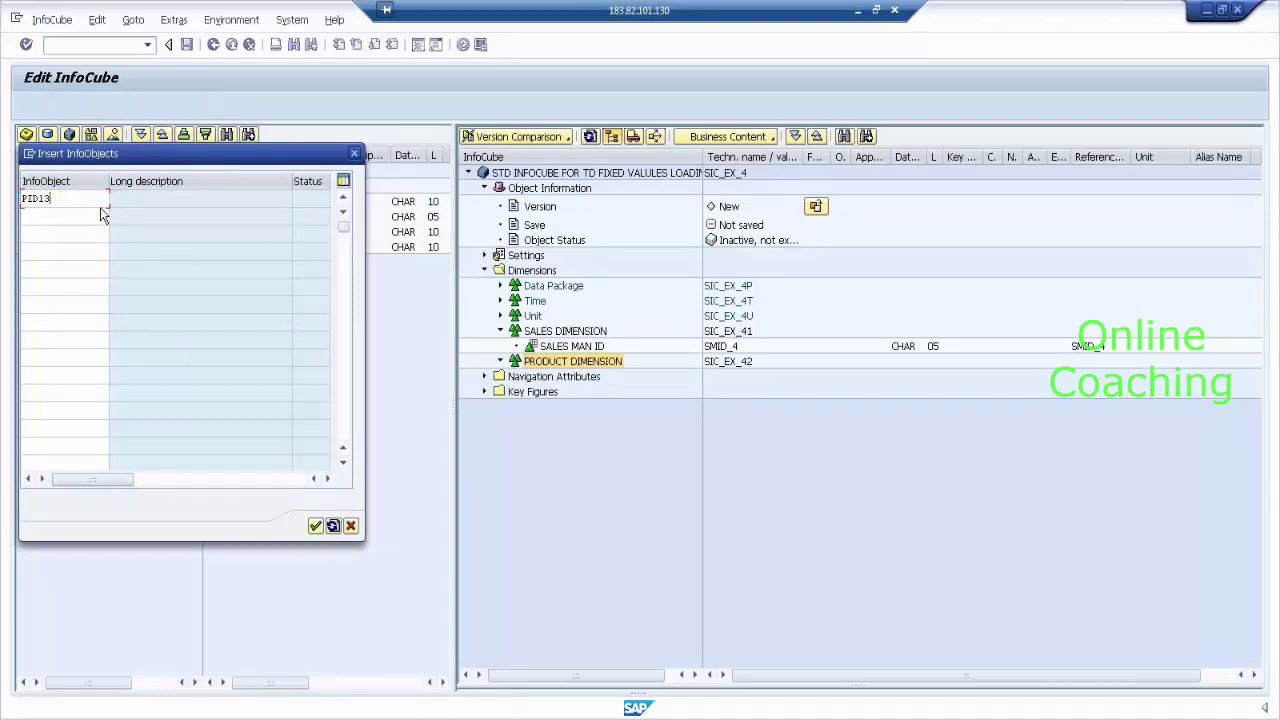
pyautogui.press('Return')
pyautogui.click(316, 527)
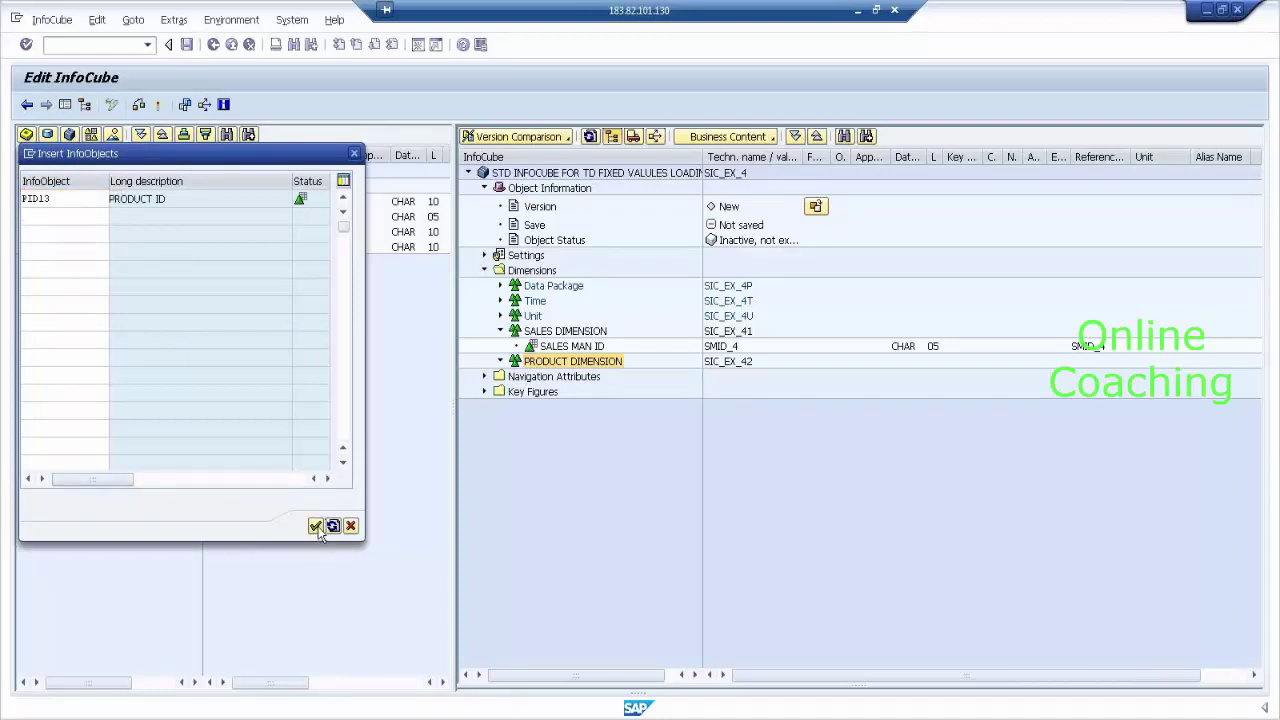
pyautogui.click(316, 527)
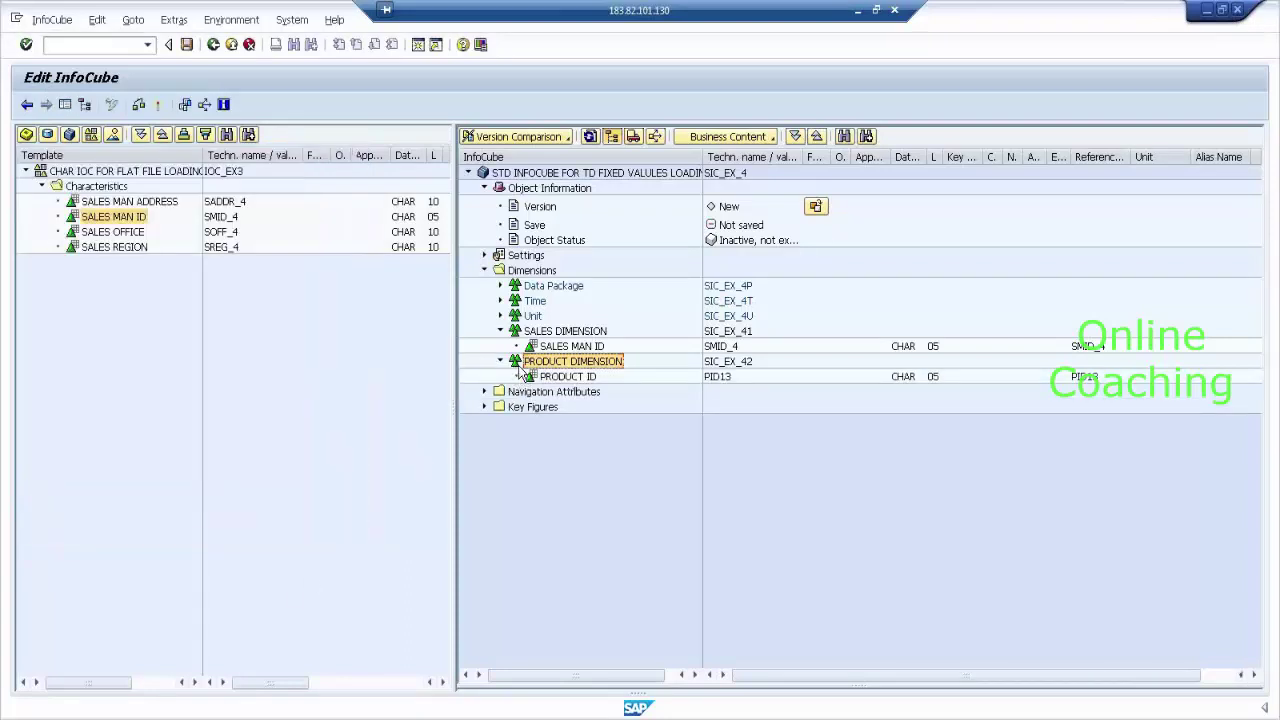
pyautogui.click(575, 379)
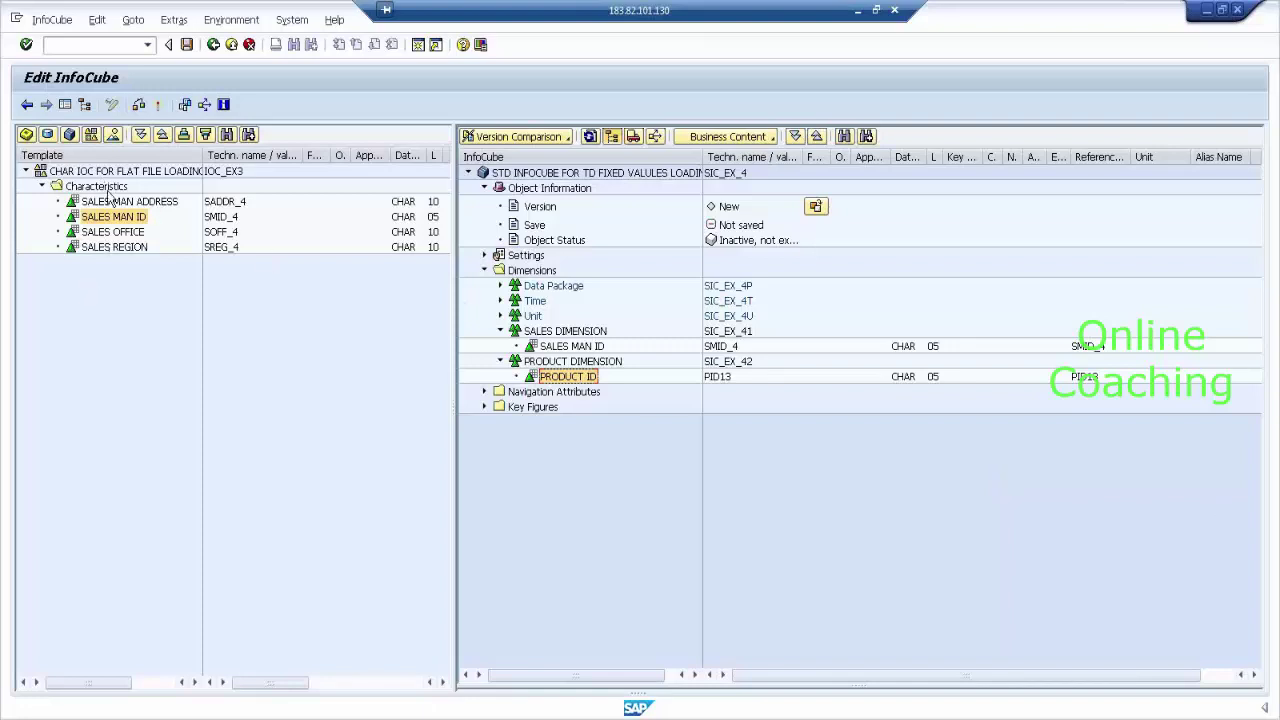
pyautogui.click(553, 346)
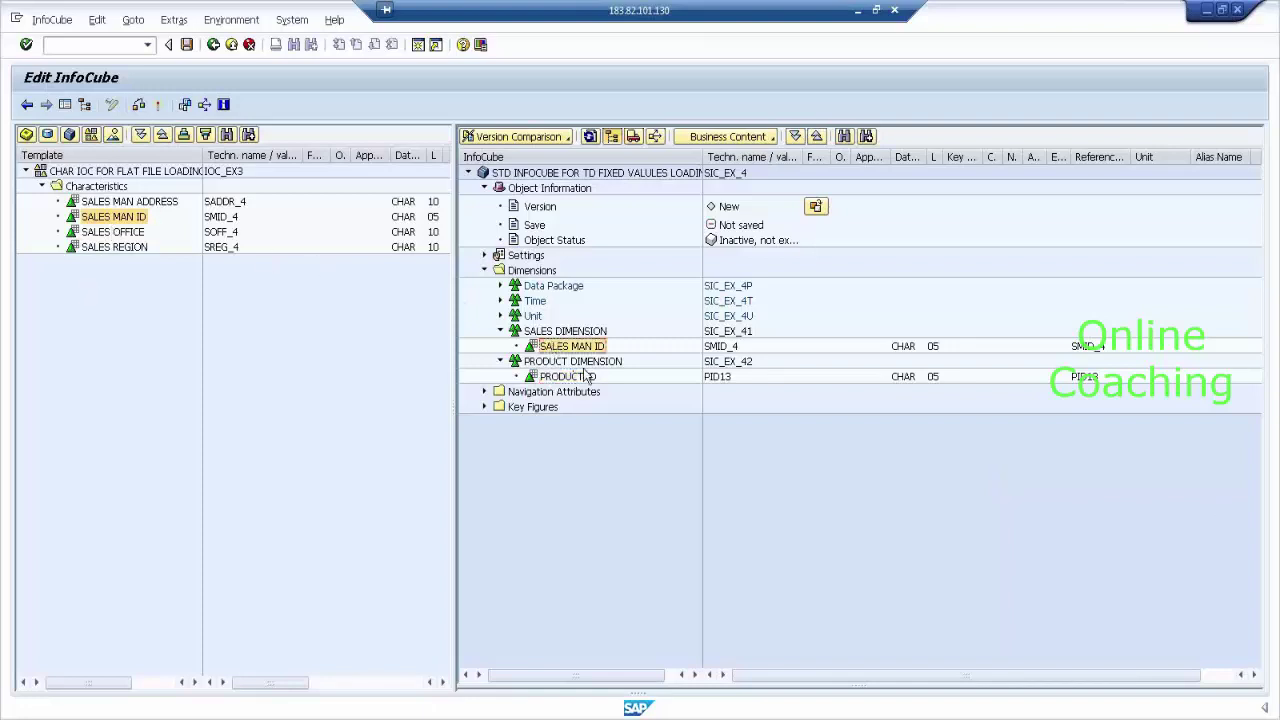
pyautogui.click(588, 377)
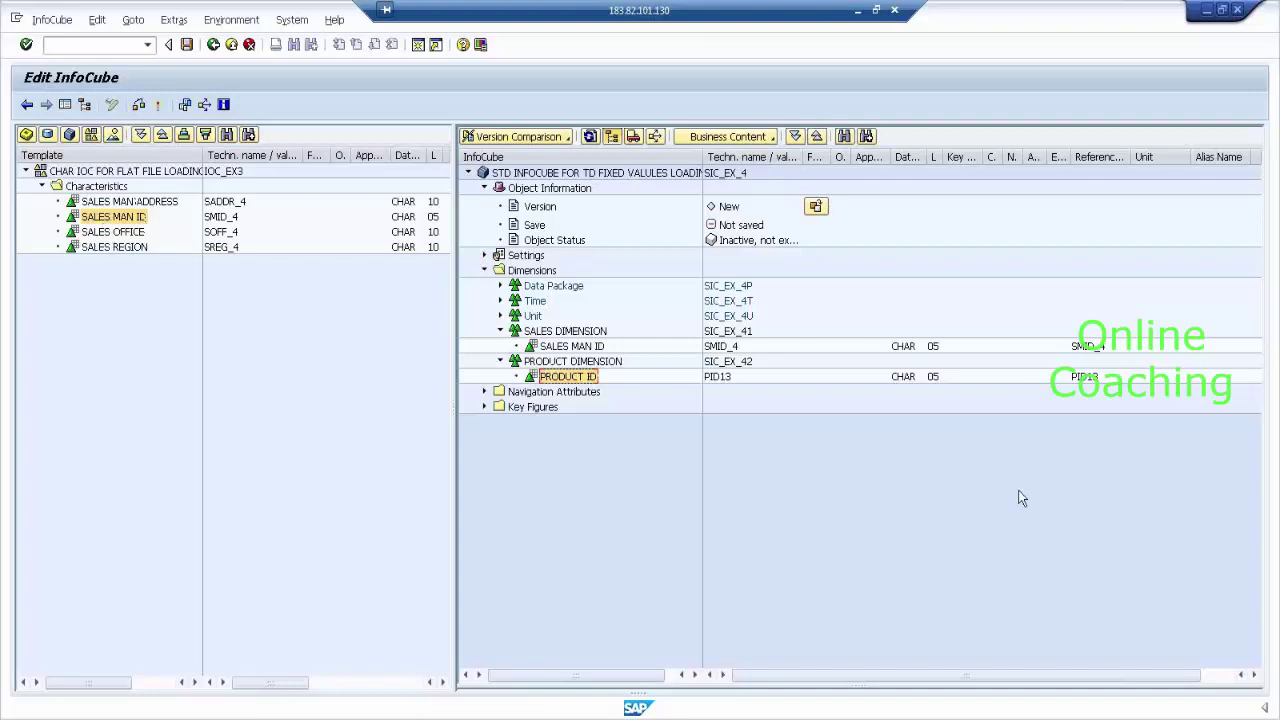
pyautogui.moveTo(184, 168)
pyautogui.mouseDown()
pyautogui.moveTo(197, 238)
pyautogui.moveTo(169, 287)
pyautogui.mouseUp()
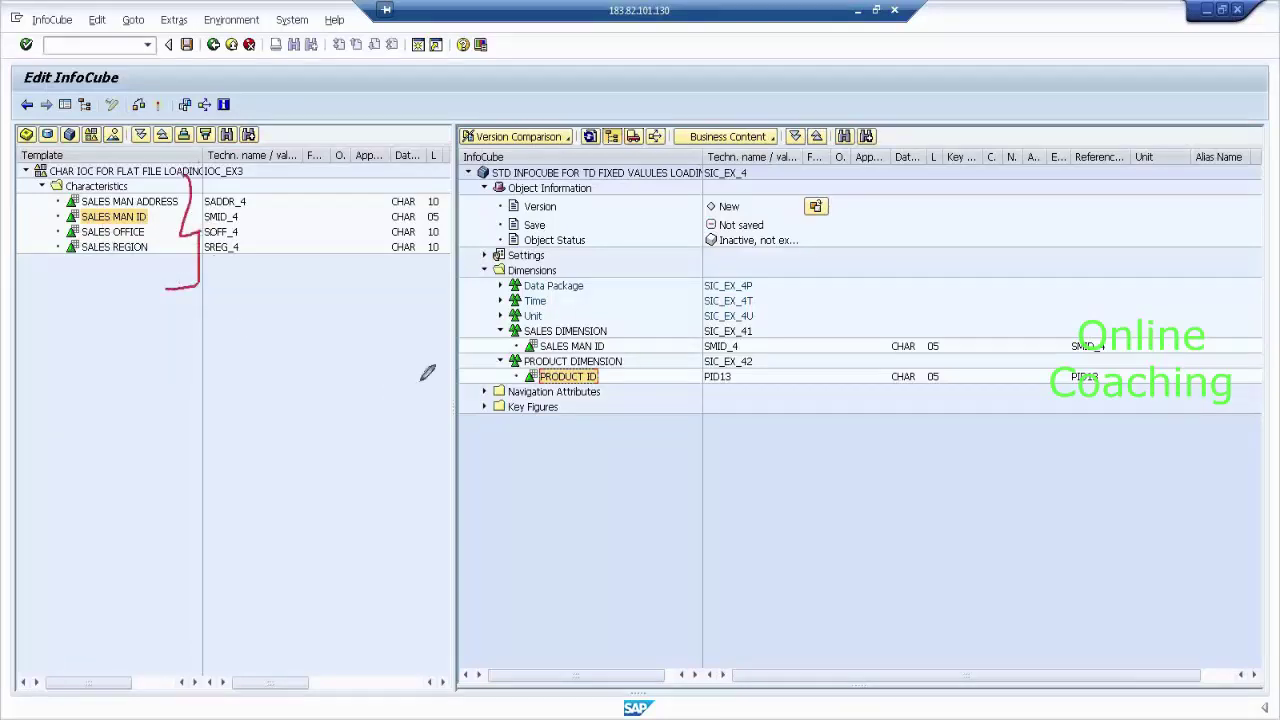
pyautogui.moveTo(608, 349); pyautogui.dragTo(654, 335)
pyautogui.moveTo(608, 382); pyautogui.dragTo(657, 370)
pyautogui.press('e')
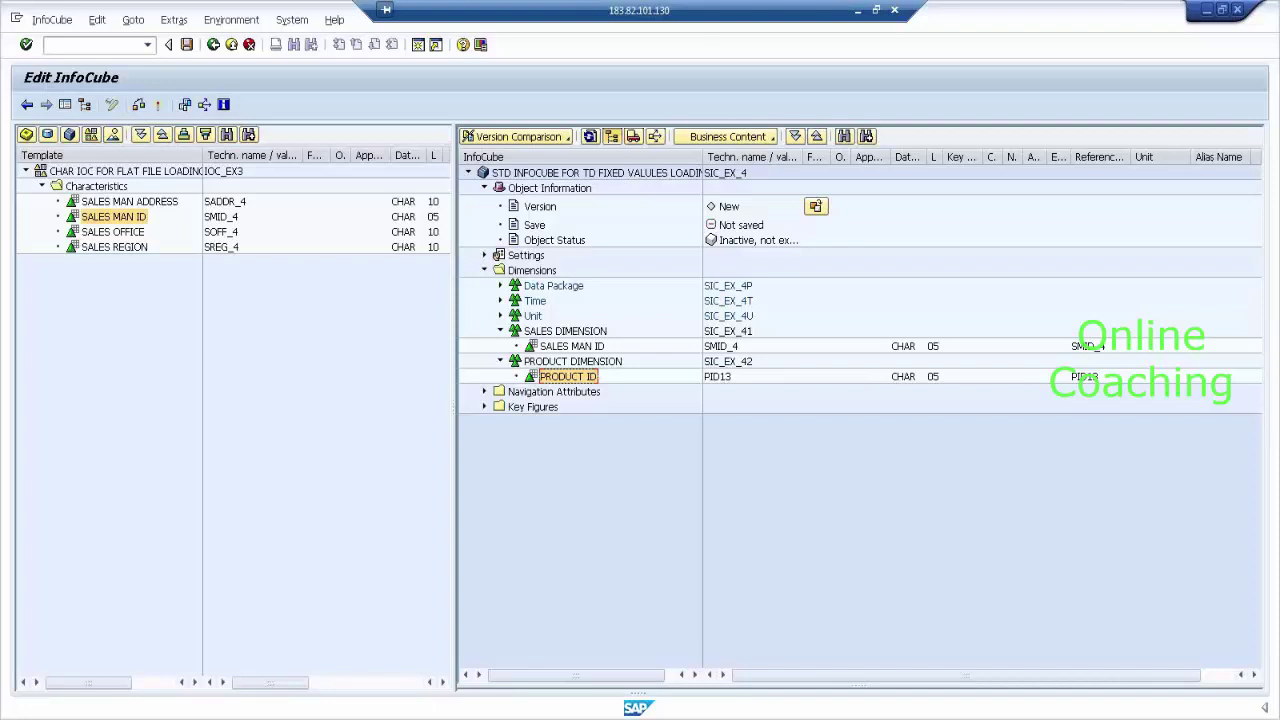
# Step: Open the recent file TRANSACTION DATA FIXED in Excel and examine its column headers
pyautogui.press('super')
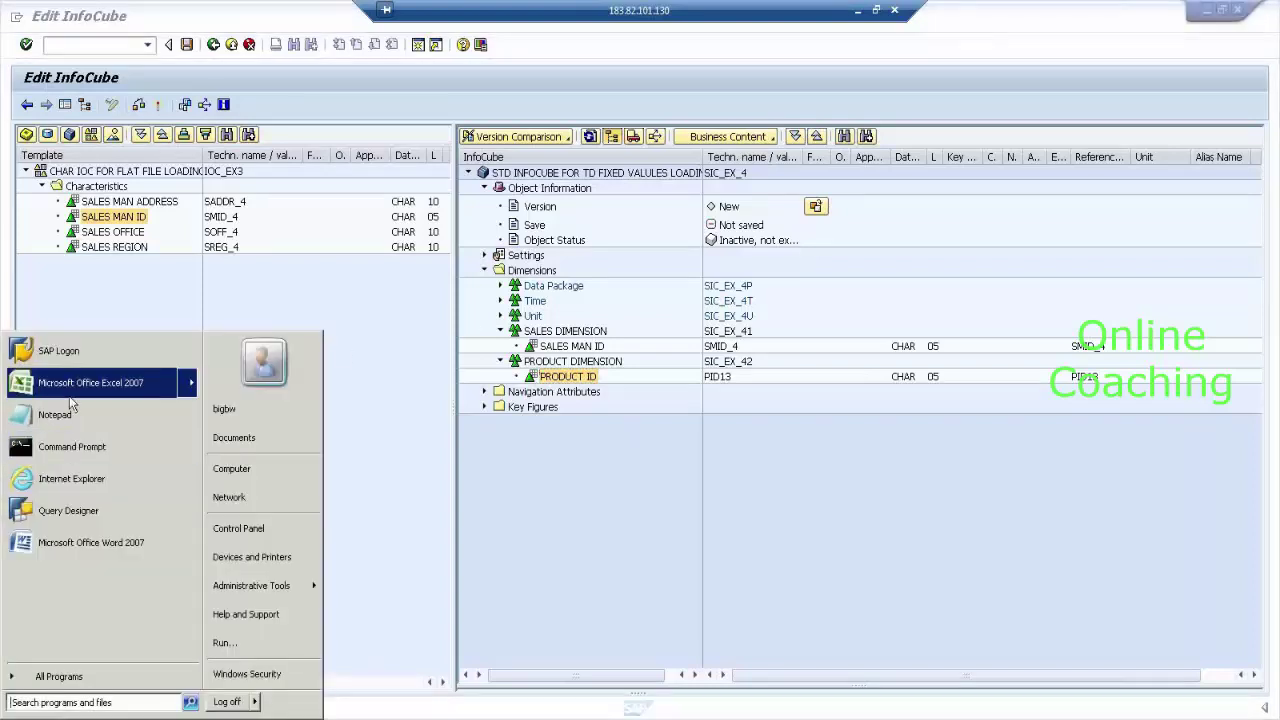
pyautogui.moveTo(73, 387)
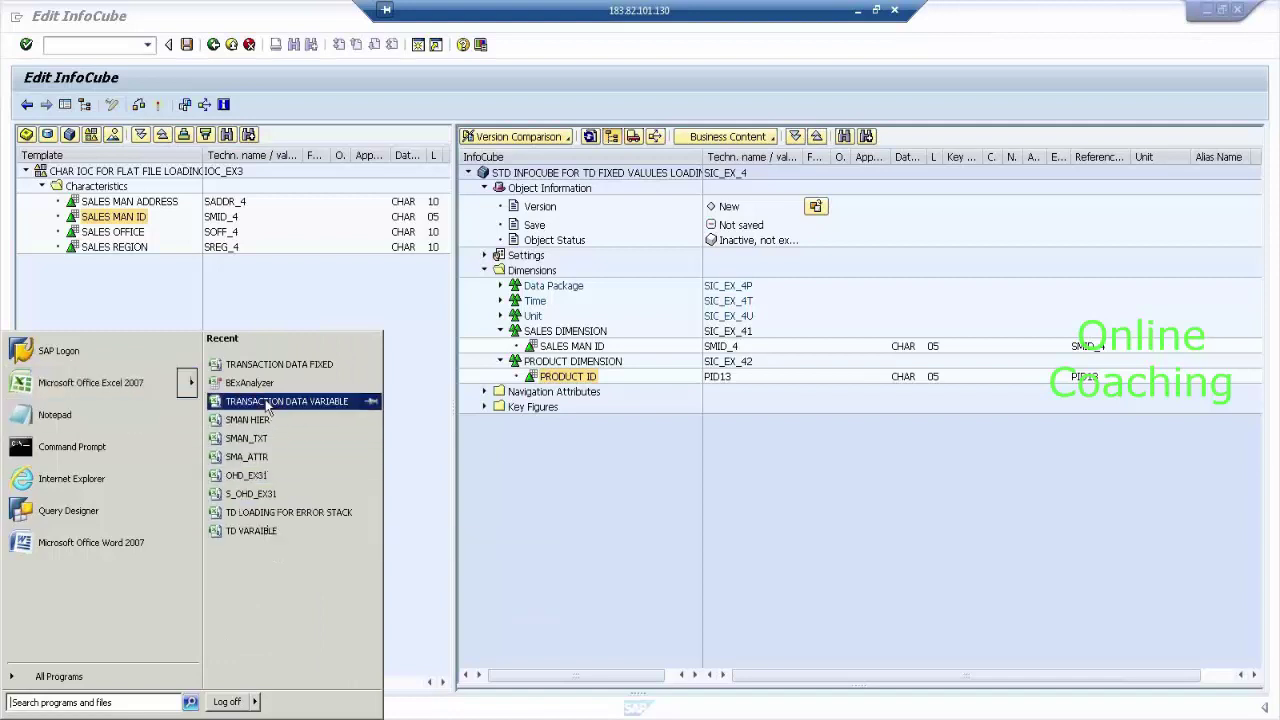
pyautogui.click(248, 370)
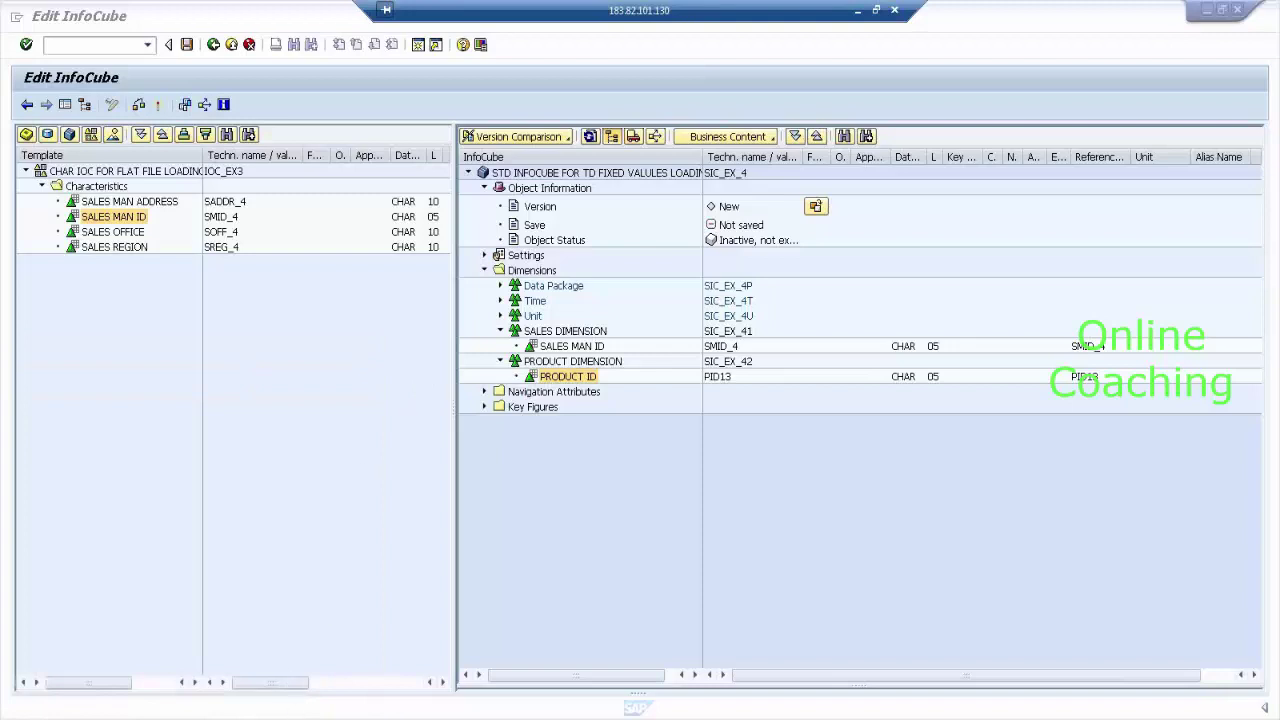
pyautogui.moveTo(272, 719)
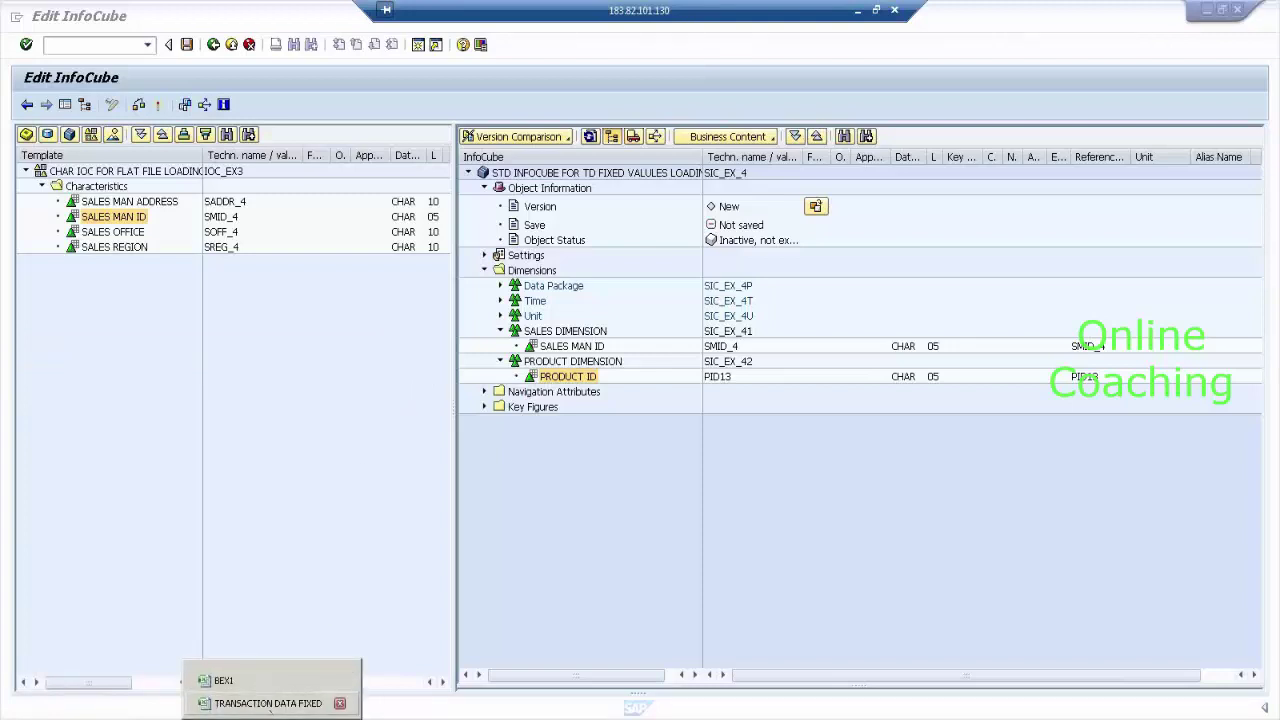
pyautogui.click(252, 706)
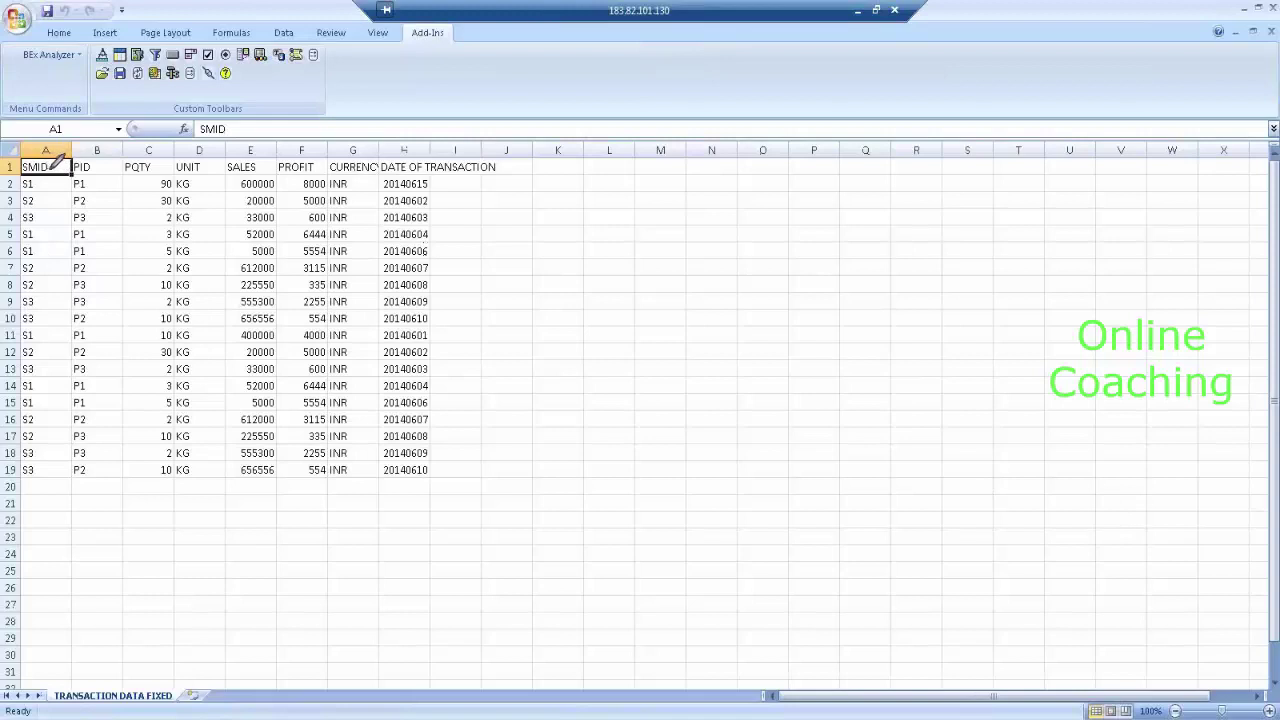
pyautogui.moveTo(48, 172)
pyautogui.mouseDown()
pyautogui.moveTo(78, 134)
pyautogui.moveTo(121, 131)
pyautogui.mouseUp()
pyautogui.press('Escape')
# Step: Close TRANSACTION DATA FIXED.csv without saving the changes and return to the InfoCube editor in SAP
pyautogui.click(1271, 8)
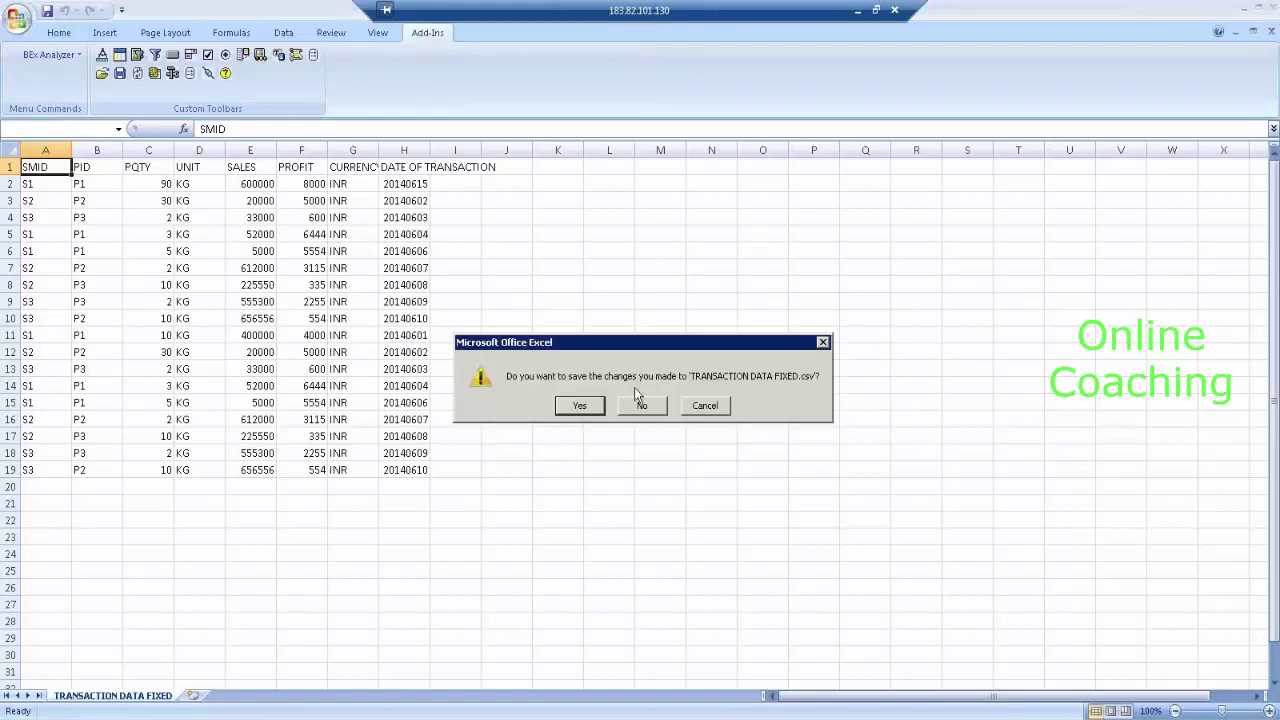
pyautogui.click(641, 405)
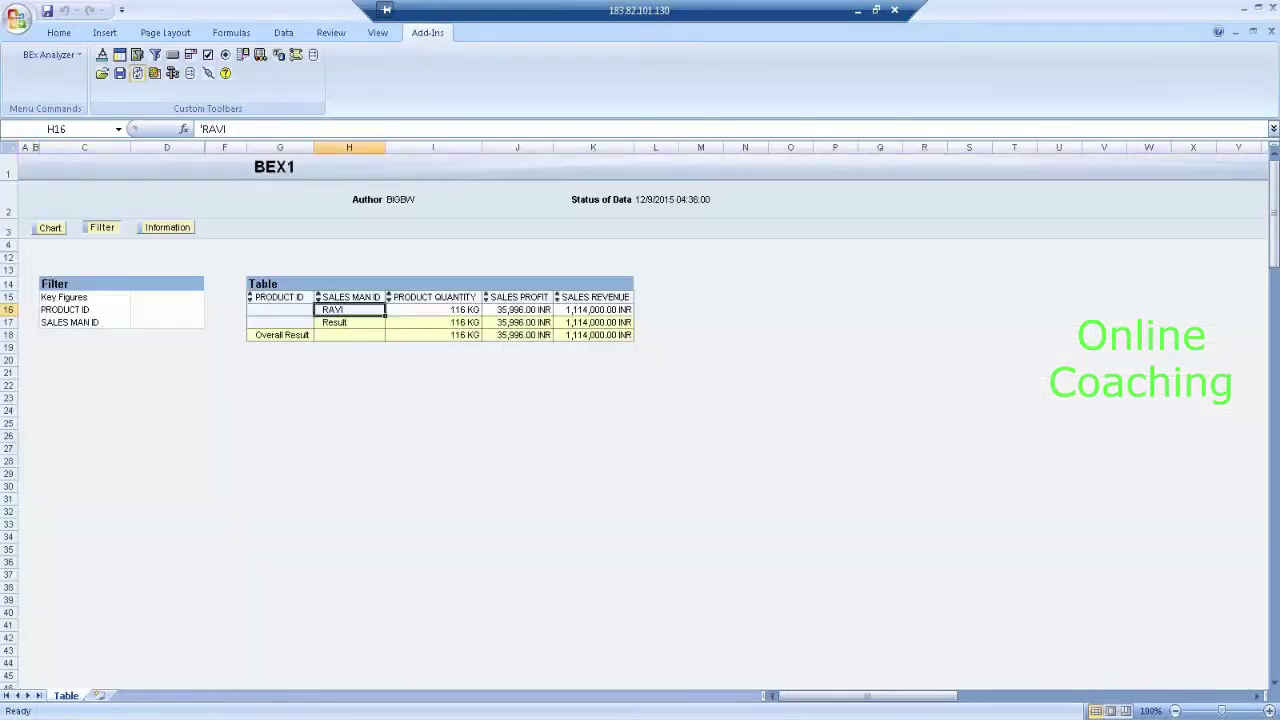
pyautogui.click(230, 714)
pyautogui.click(230, 700)
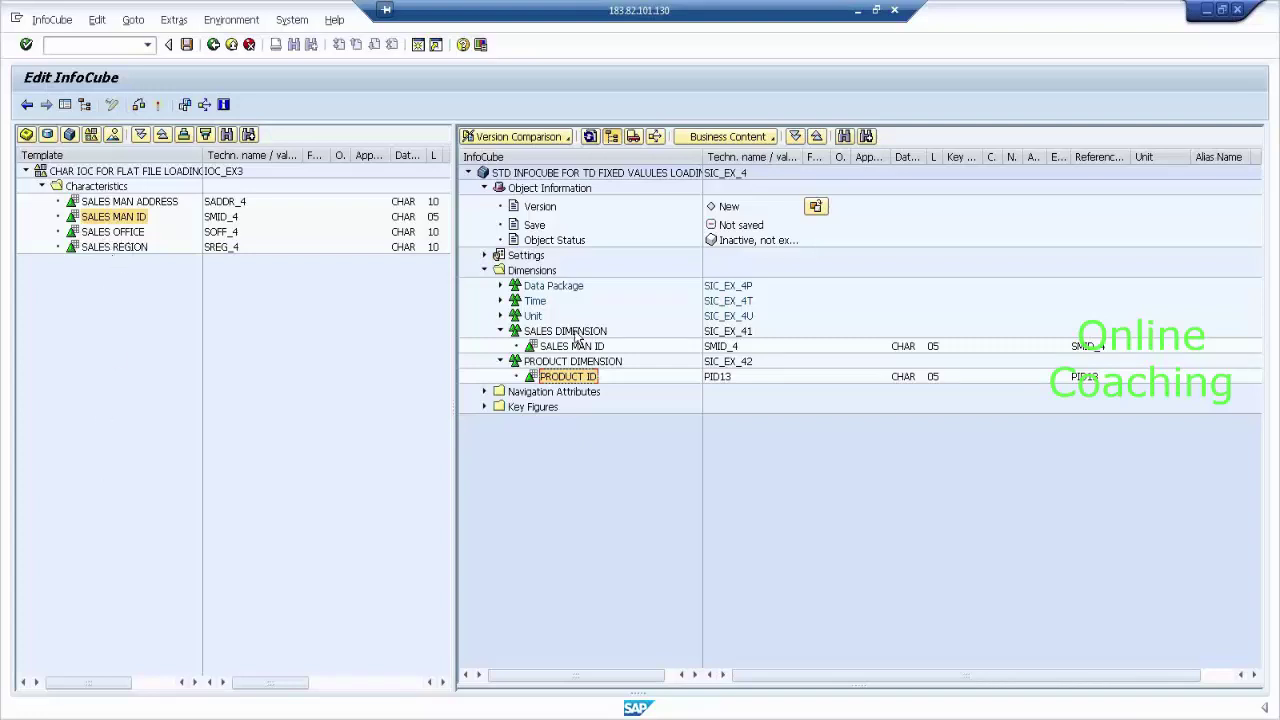
pyautogui.click(140, 247)
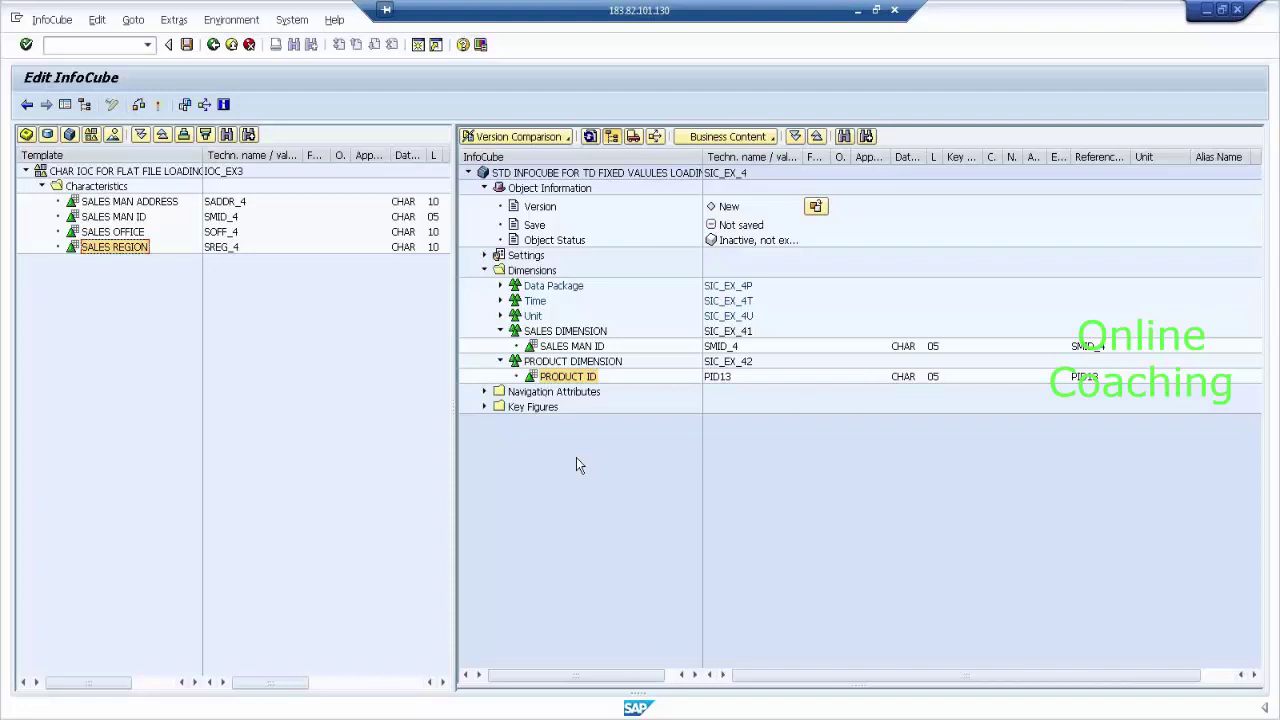
pyautogui.click(580, 376)
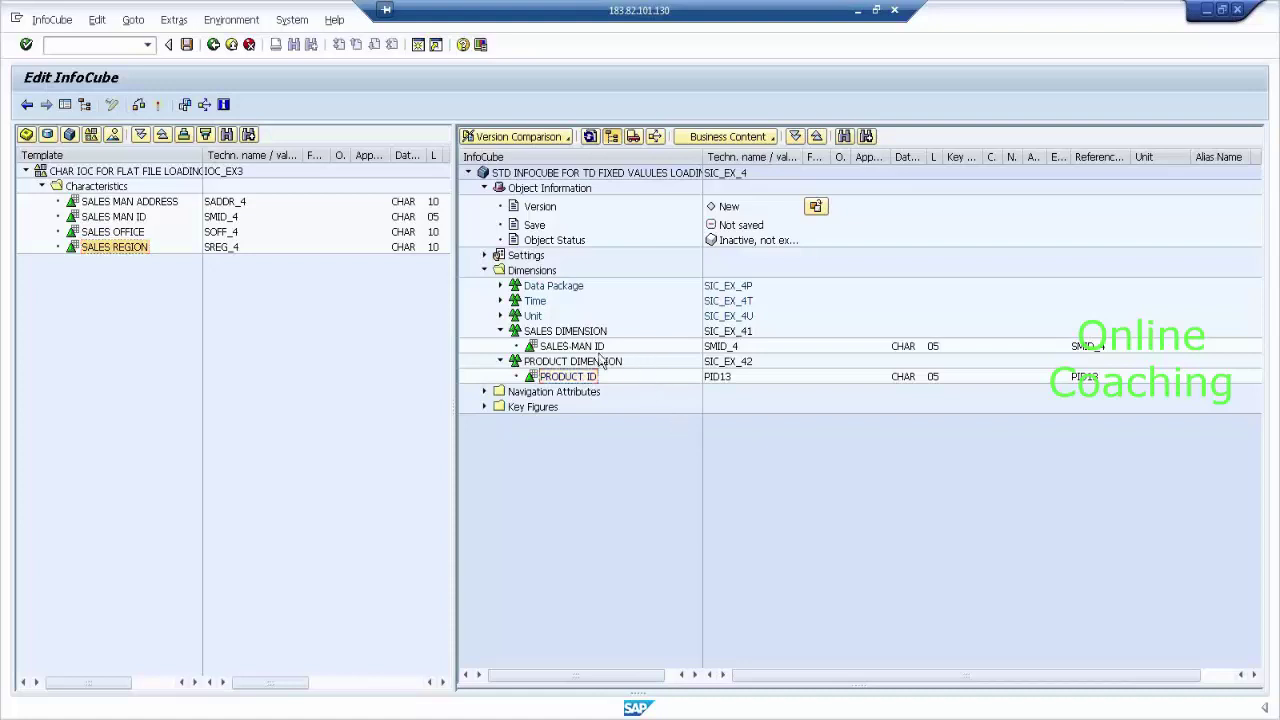
pyautogui.click(575, 346)
pyautogui.click(590, 378)
pyautogui.moveTo(590, 382); pyautogui.dragTo(534, 322)
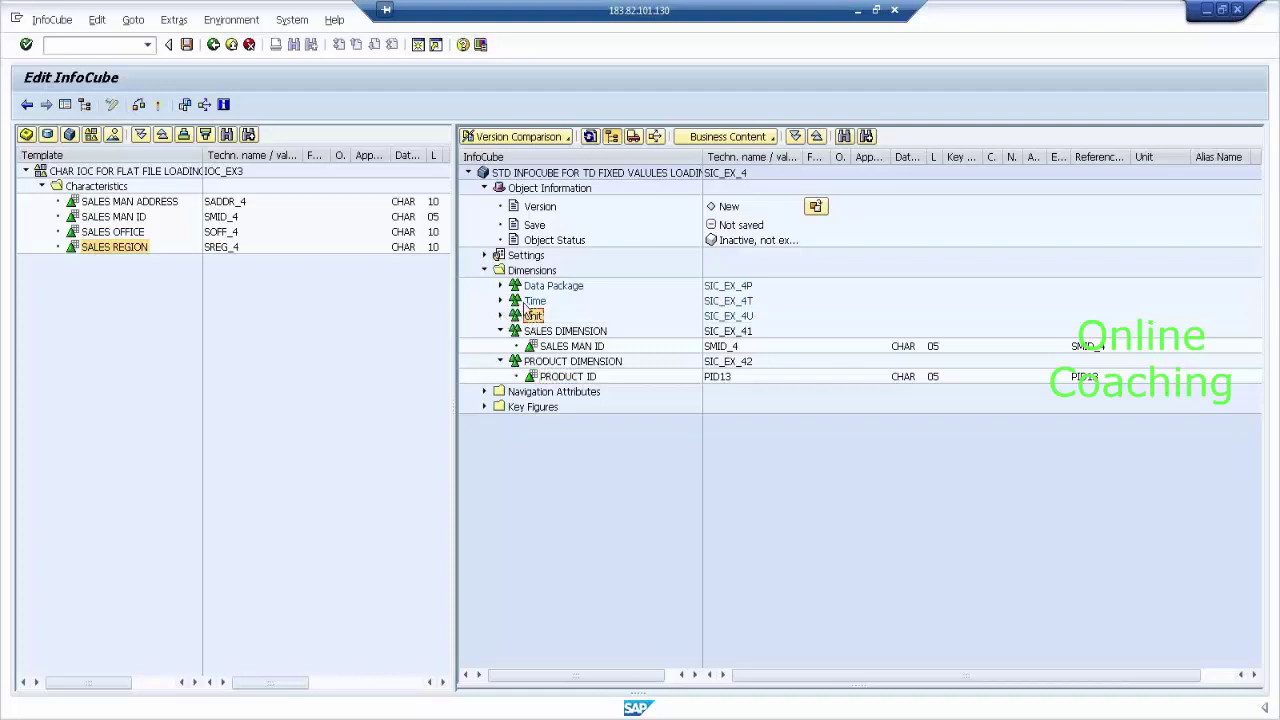
pyautogui.click(545, 412)
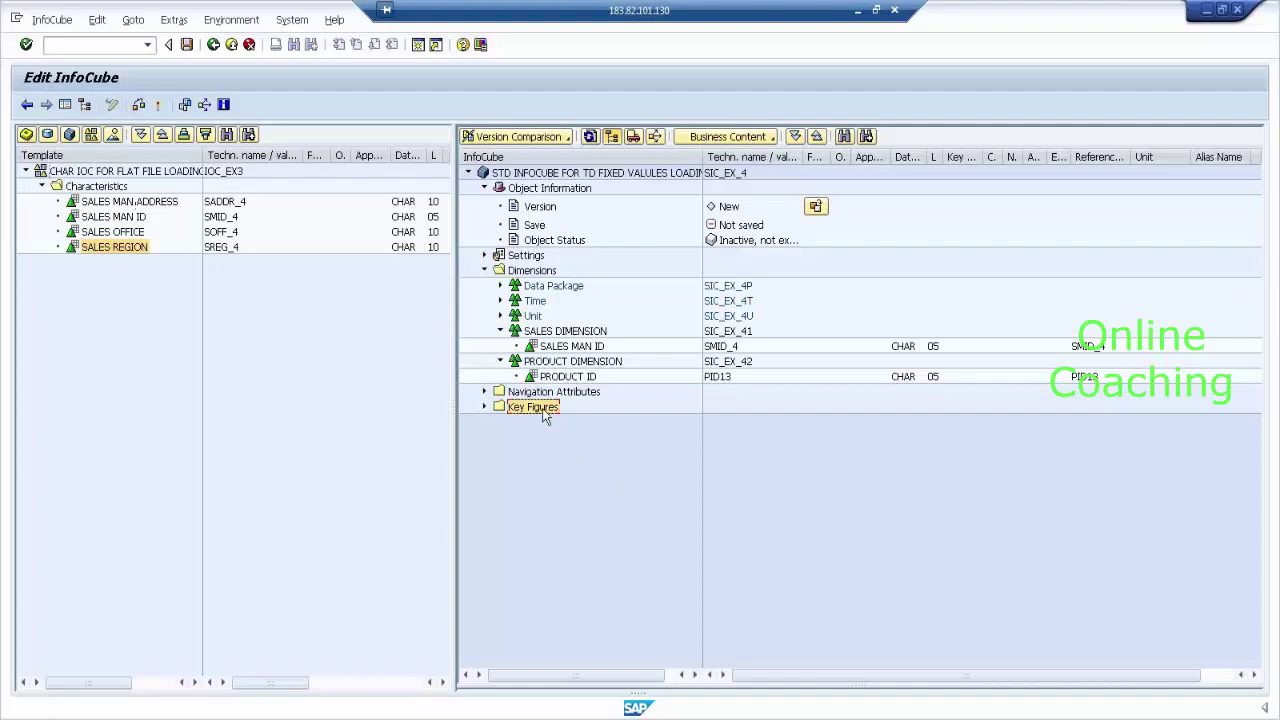
pyautogui.rightClick(545, 412)
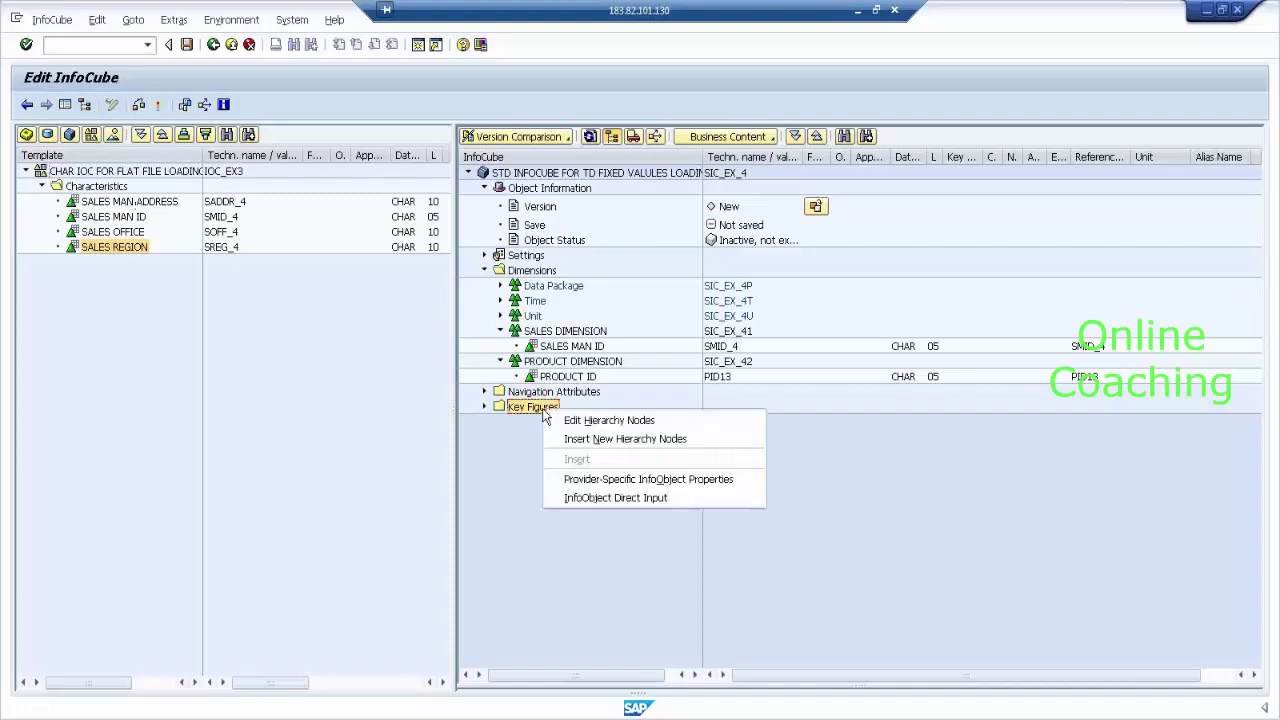
pyautogui.click(604, 498)
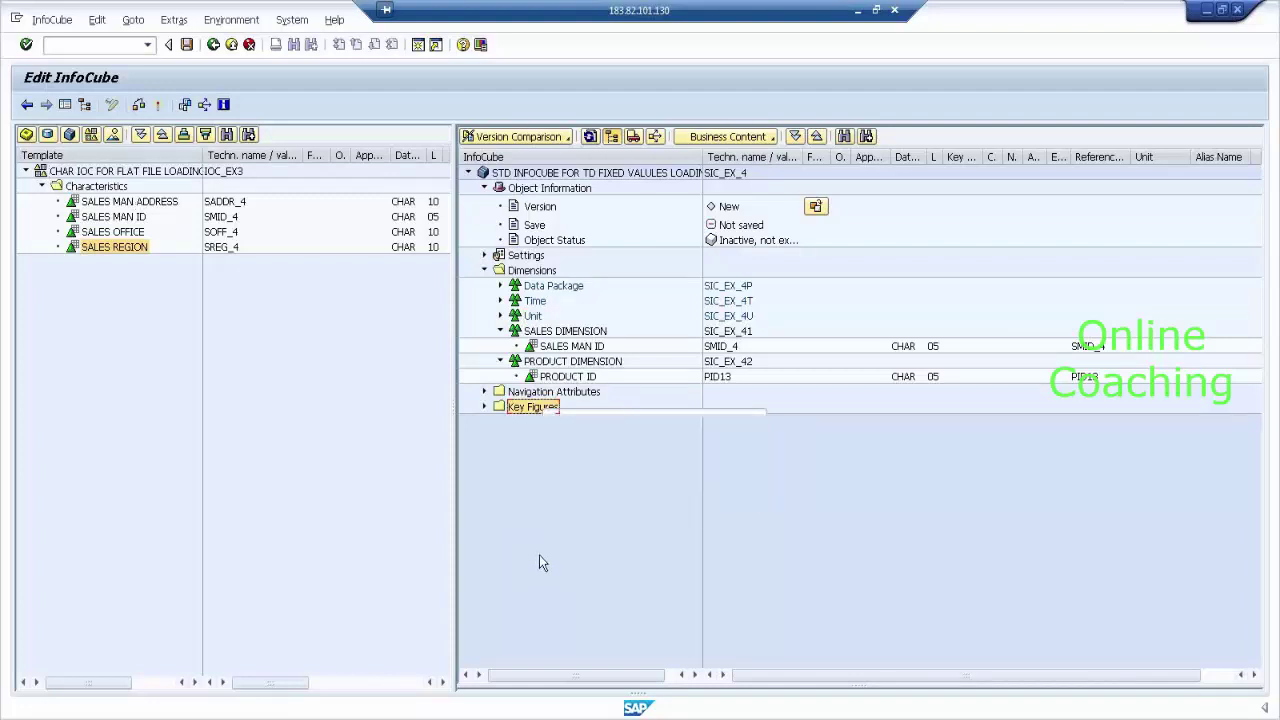
# Step: Select the InfoObject catalog IOC_KF4 as the template and expand its Key Figures folder
pyautogui.click(91, 135)
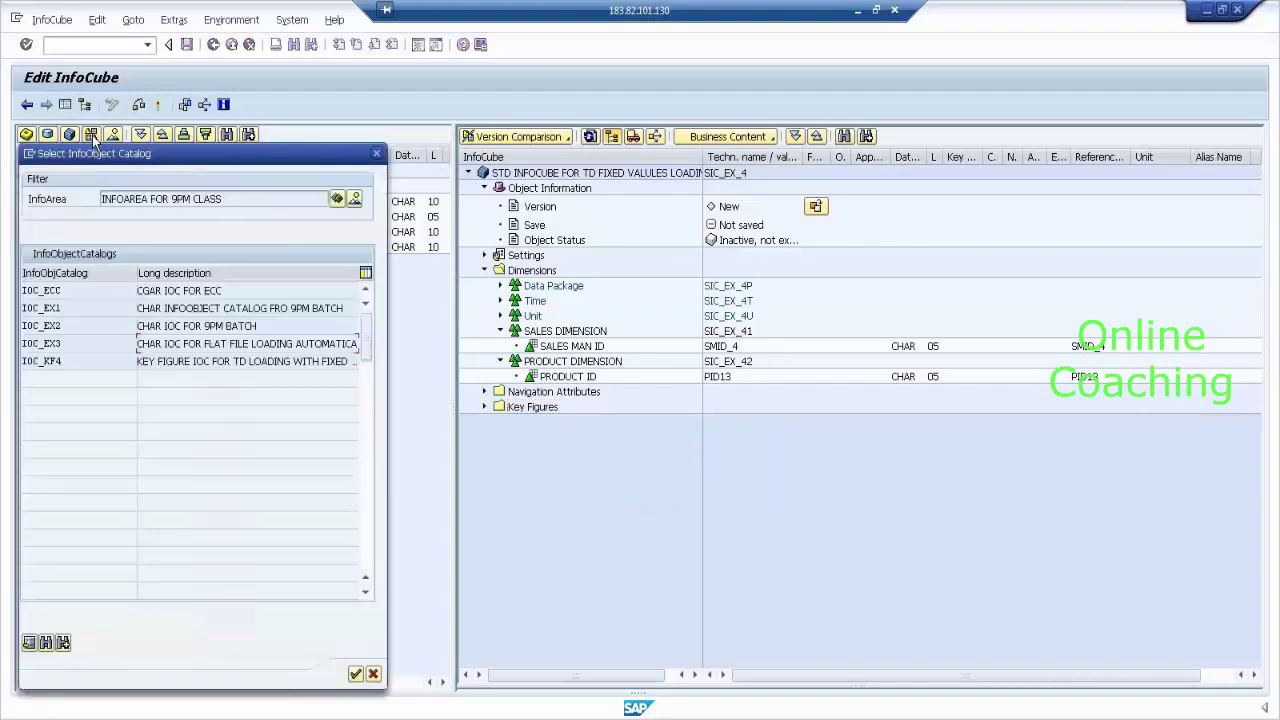
pyautogui.click(224, 362)
pyautogui.doubleClick(224, 362)
pyautogui.click(42, 187)
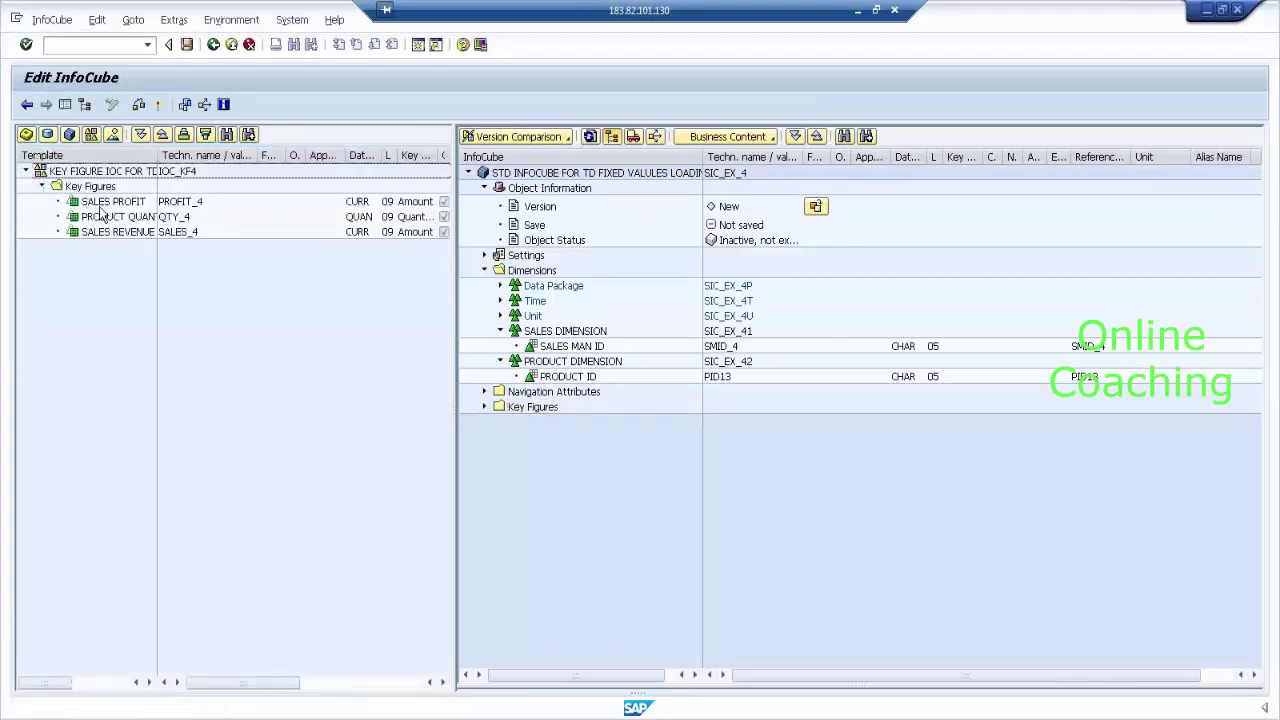
# Step: Assign the SALES PROFIT, PRODUCT QUANTITY and SALES REVENUE key figures from the template to the InfoCube's Key Figures folder
pyautogui.click(105, 201)
pyautogui.keyDown('shift'); pyautogui.click(114, 232); pyautogui.keyUp('shift')
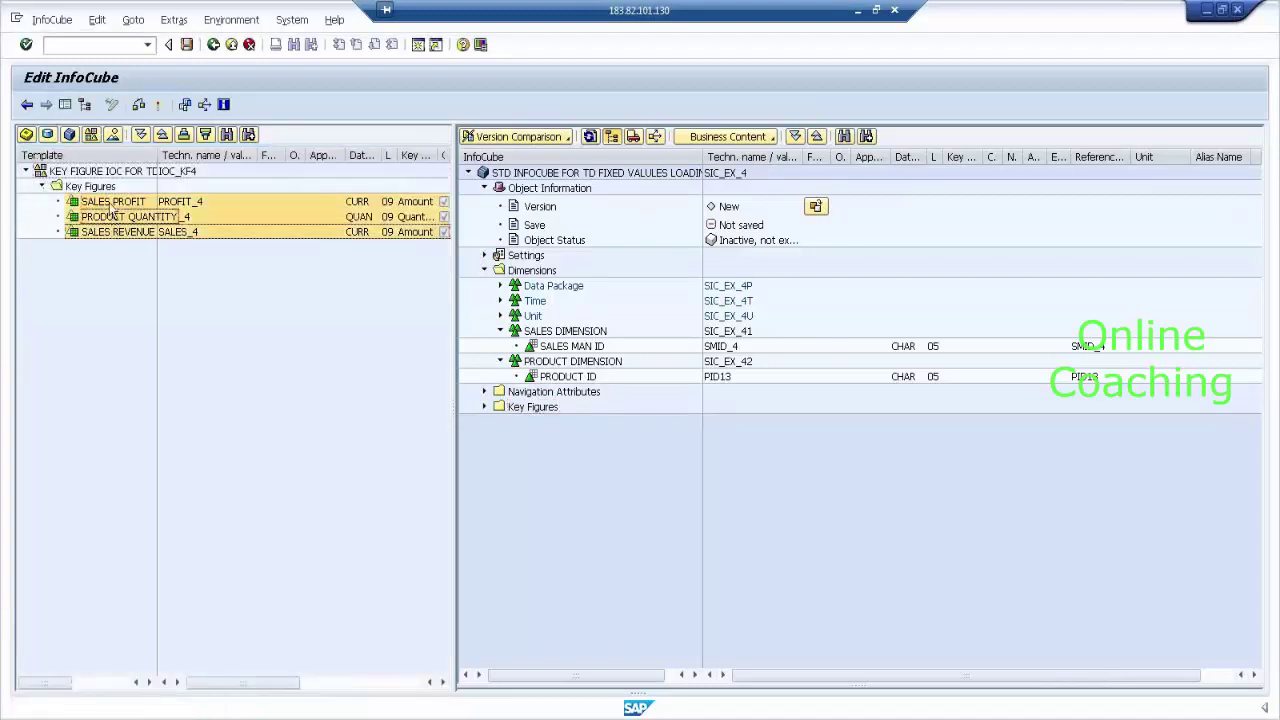
pyautogui.moveTo(114, 210); pyautogui.dragTo(517, 414)
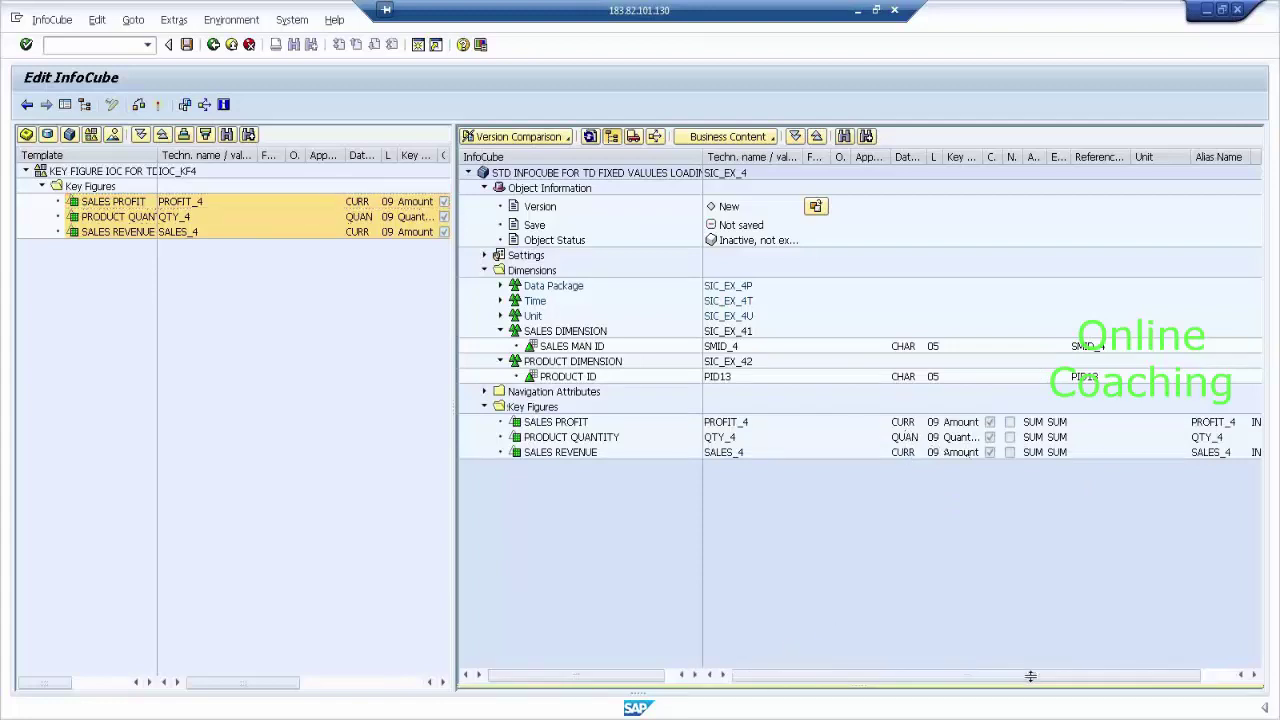
# Step: Examine the data types and fixed currency or unit of the assigned key figures in relation to the Unit dimension
pyautogui.moveTo(1020, 677); pyautogui.dragTo(1155, 678)
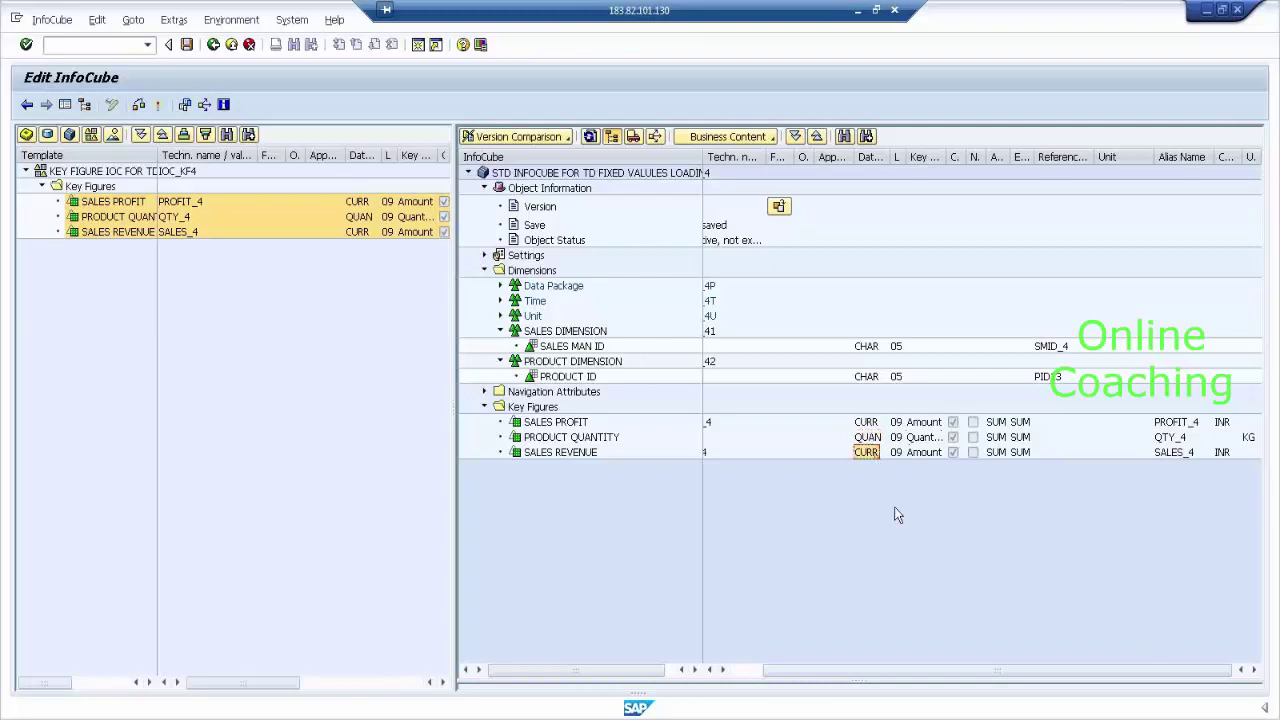
pyautogui.moveTo(829, 677); pyautogui.dragTo(734, 666)
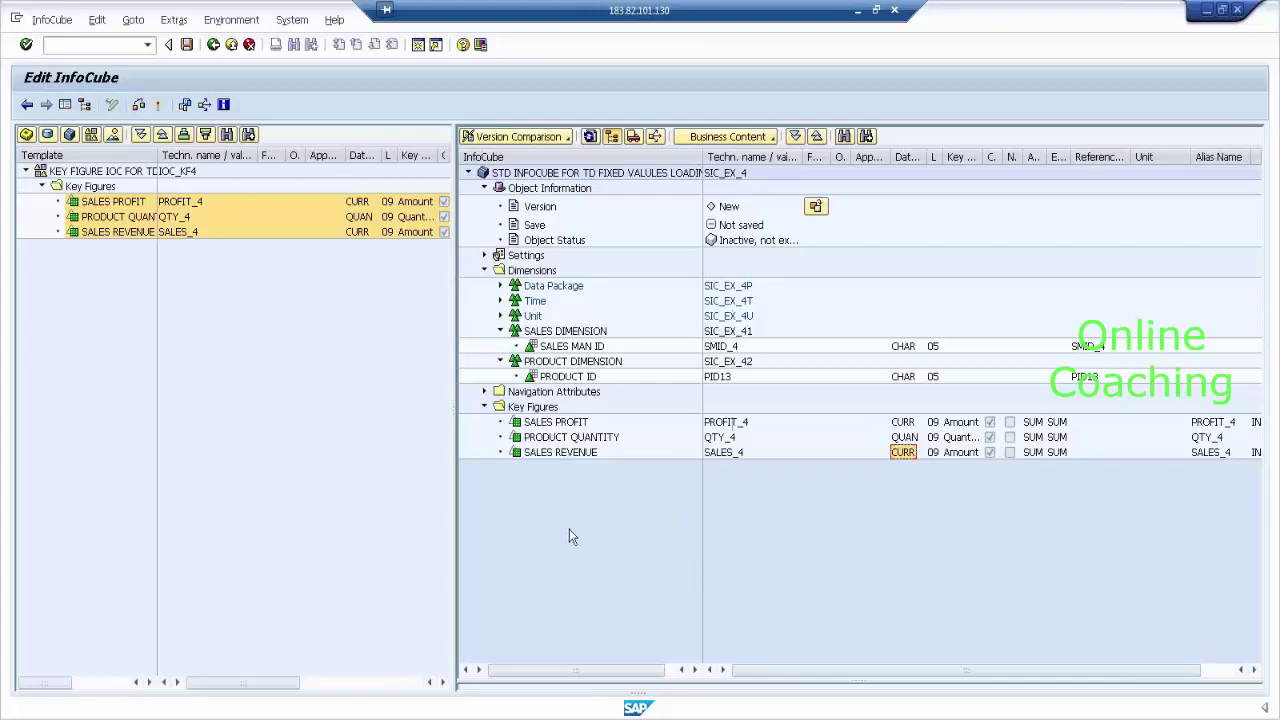
pyautogui.click(533, 316)
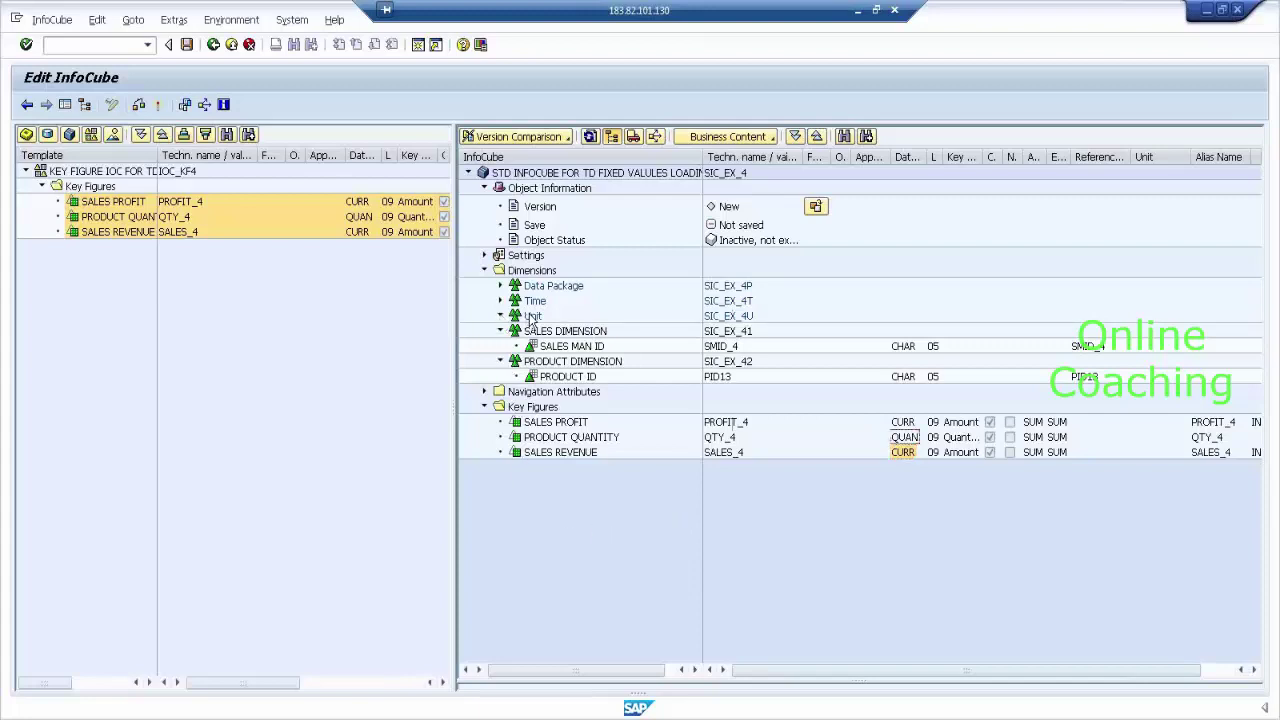
pyautogui.rightClick(535, 318)
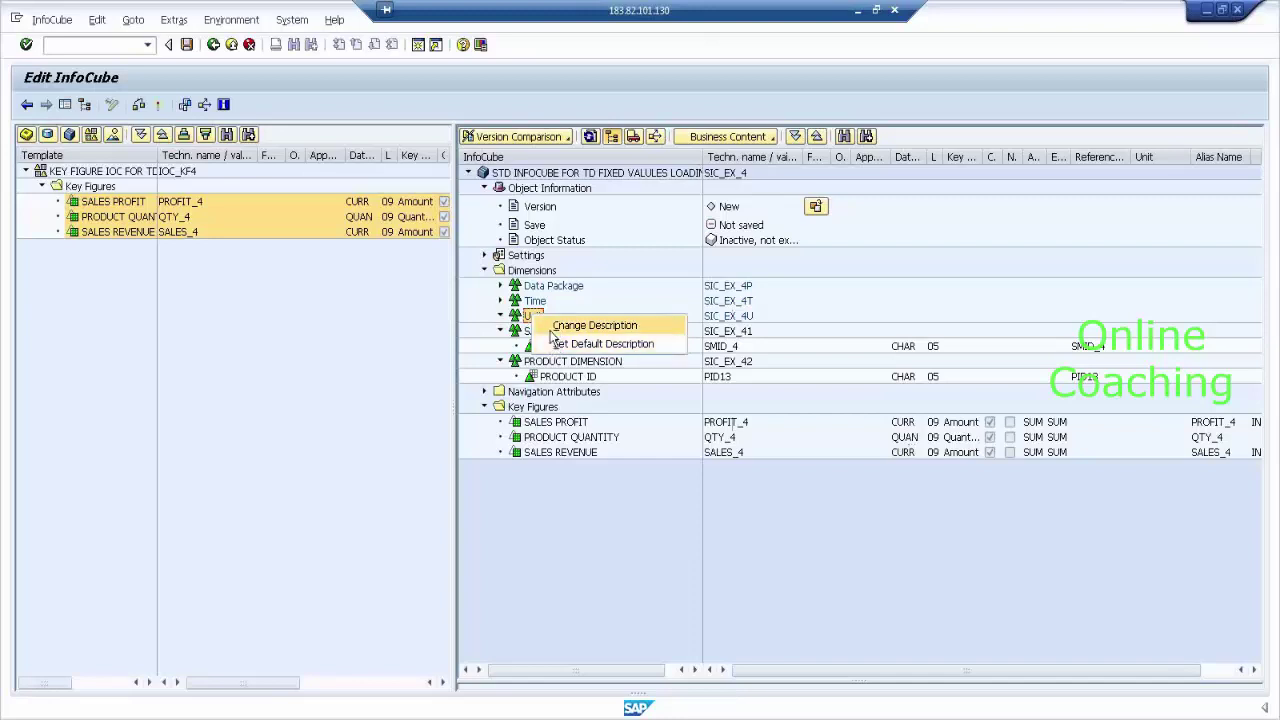
pyautogui.click(572, 500)
pyautogui.click(558, 424)
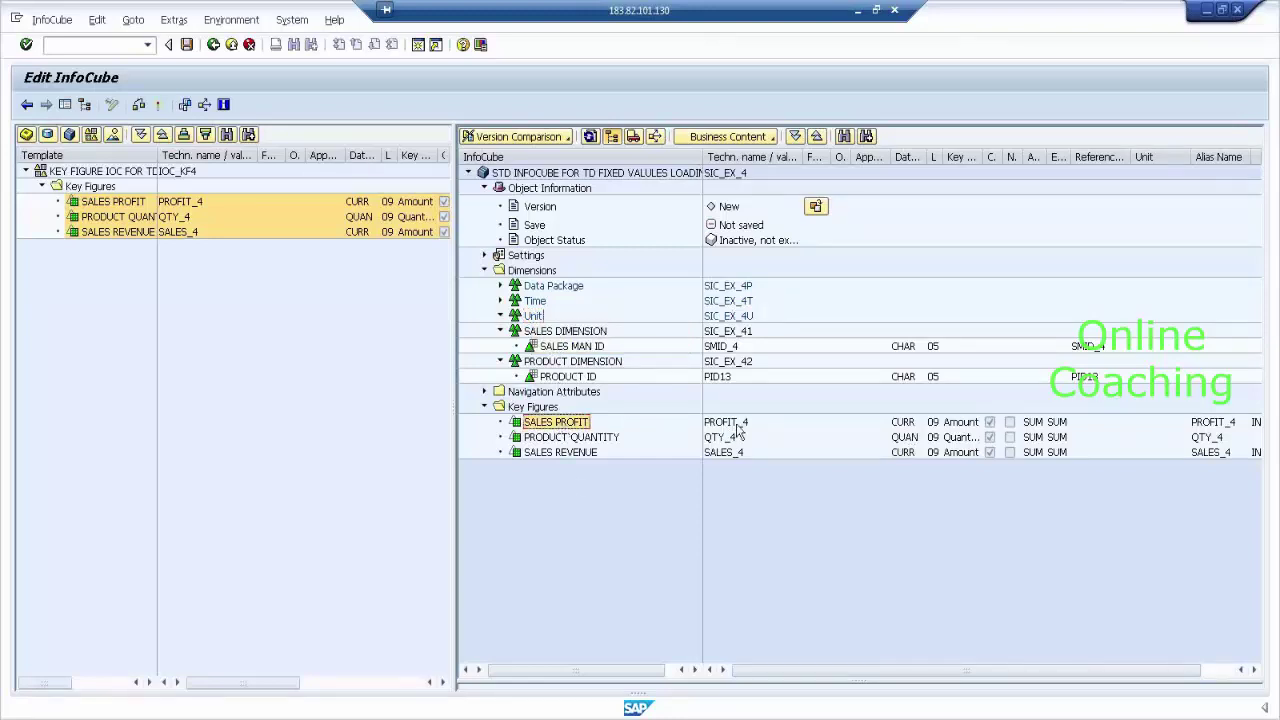
pyautogui.click(903, 422)
pyautogui.click(535, 317)
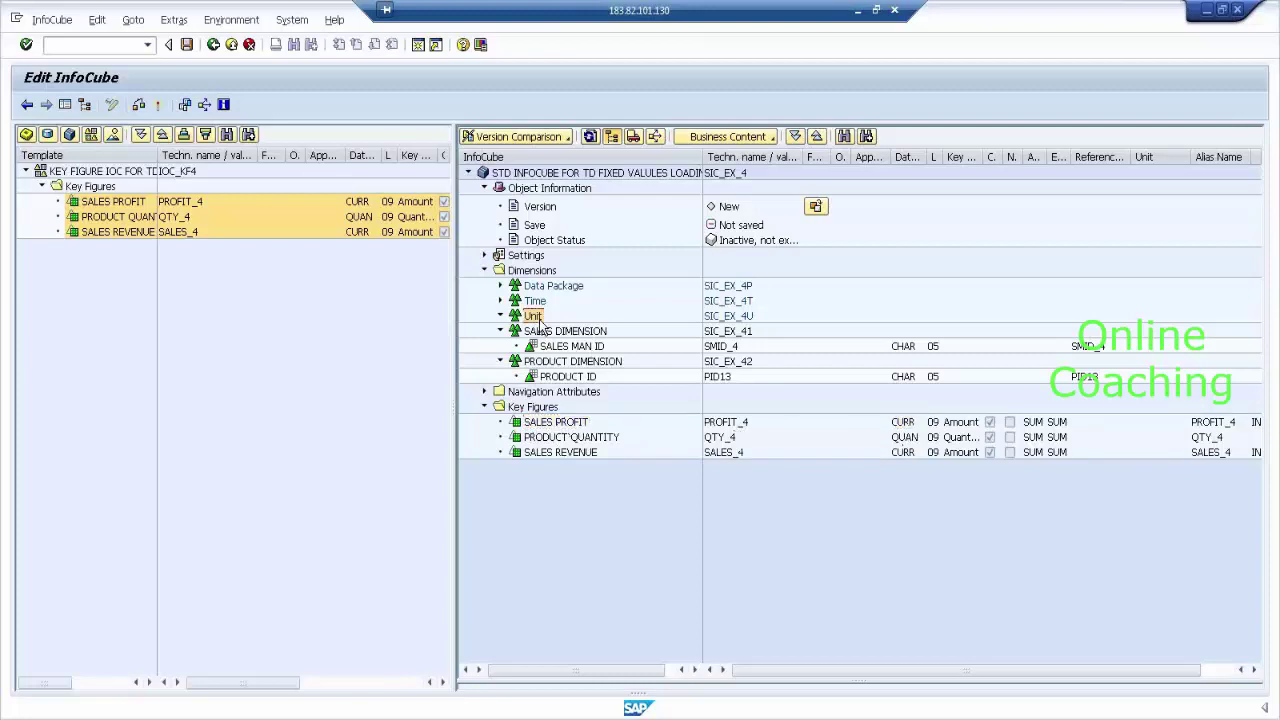
pyautogui.click(610, 438)
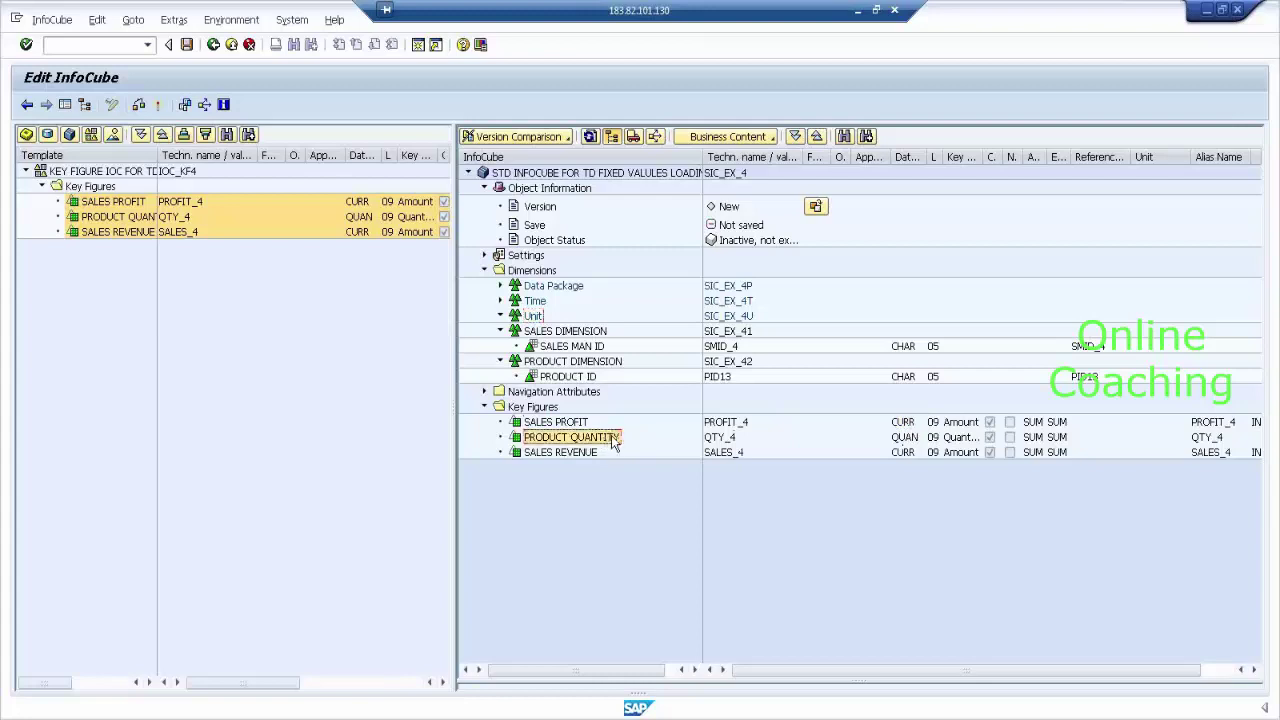
pyautogui.click(903, 440)
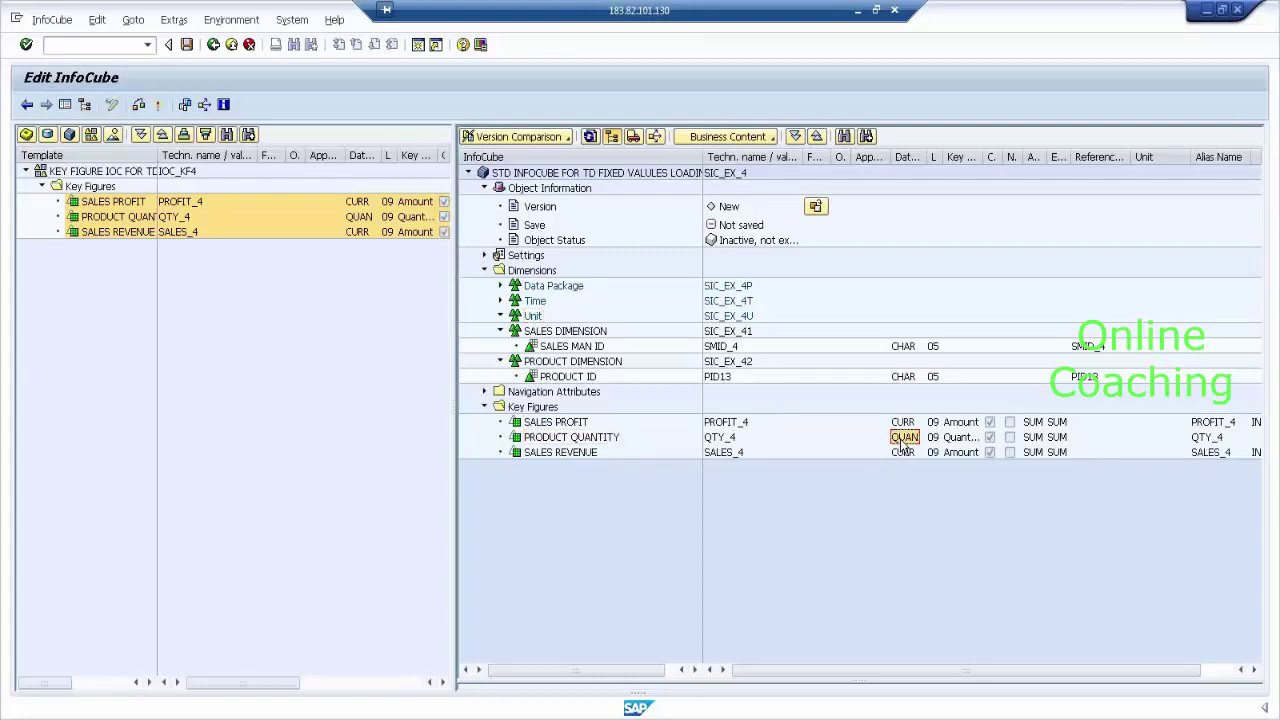
pyautogui.click(533, 316)
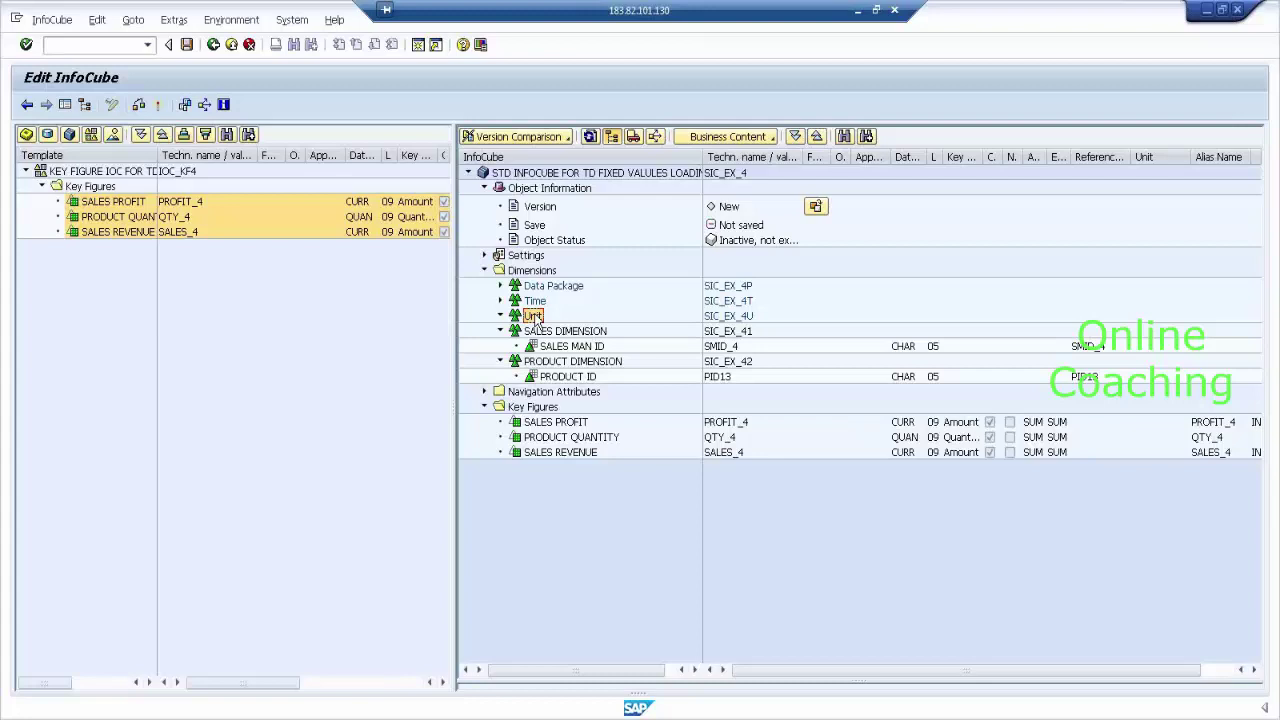
pyautogui.moveTo(537, 318); pyautogui.dragTo(541, 305)
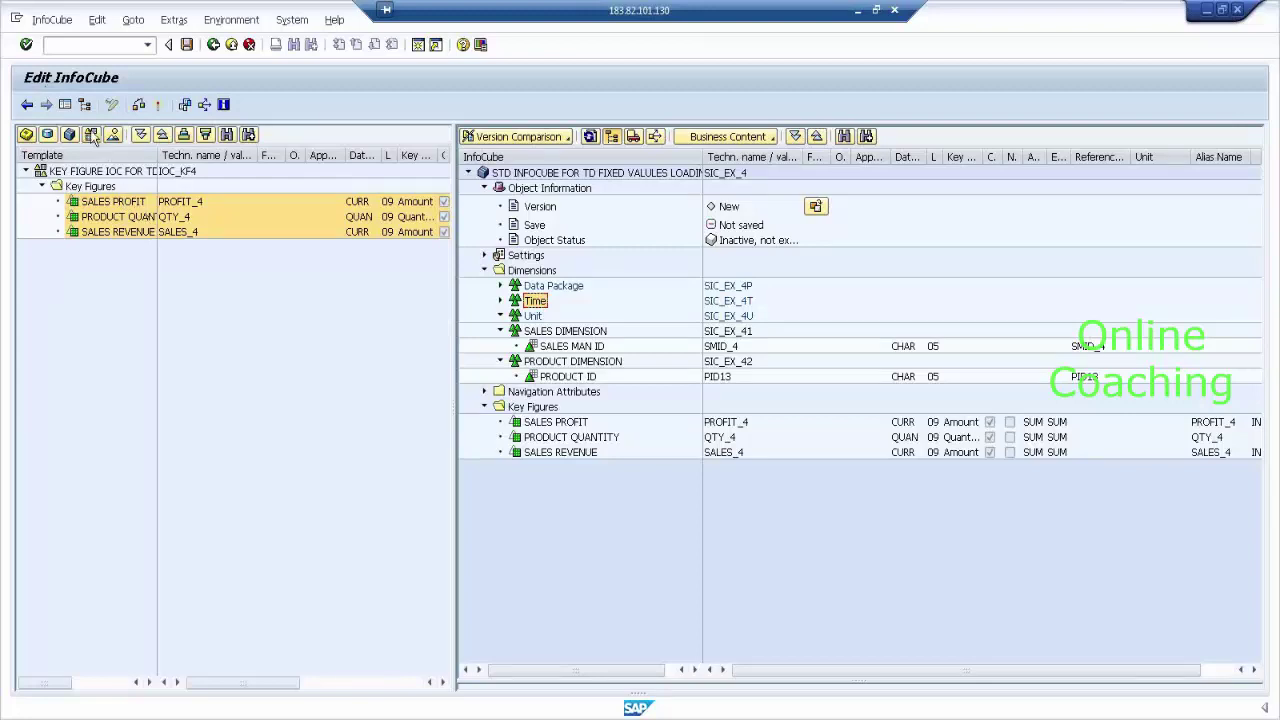
# Step: Insert the InfoObject 0CALDAY into the Time dimension through InfoObject Direct Input and expand the dimension
pyautogui.click(91, 134)
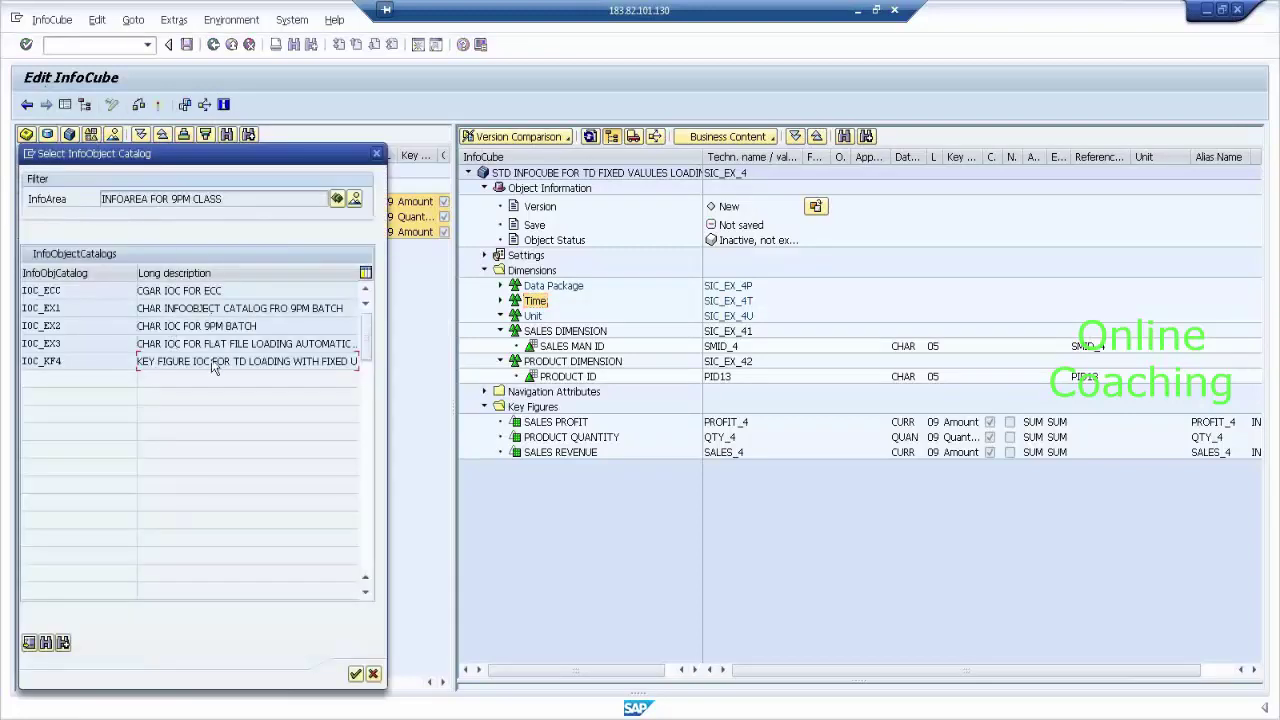
pyautogui.doubleClick(222, 353)
pyautogui.rightClick(535, 302)
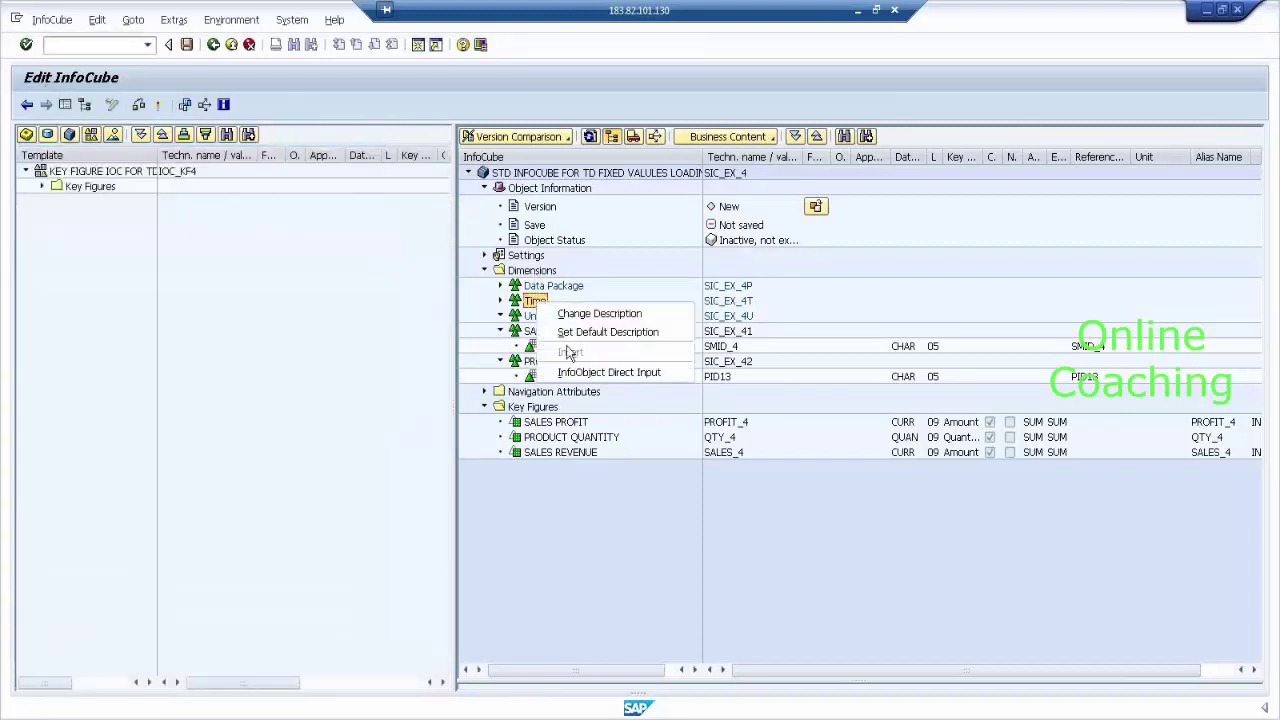
pyautogui.click(598, 374)
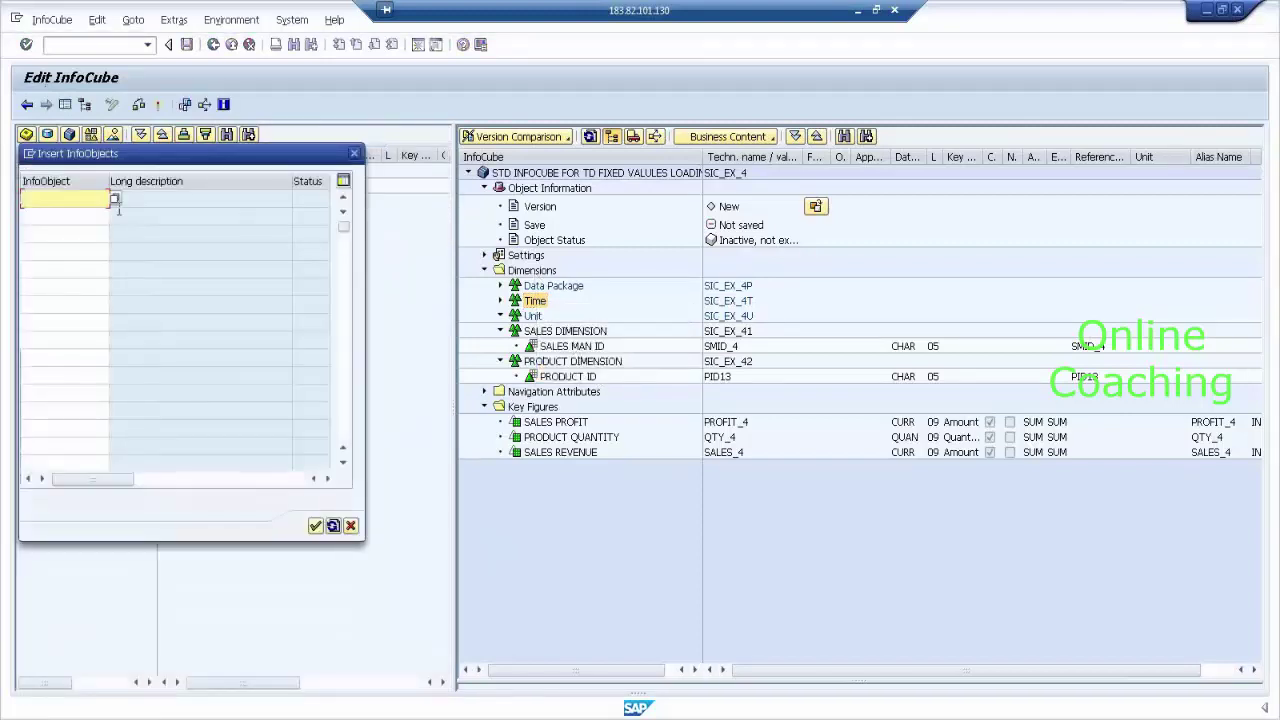
pyautogui.write('0CALDAY')
pyautogui.press('Return')
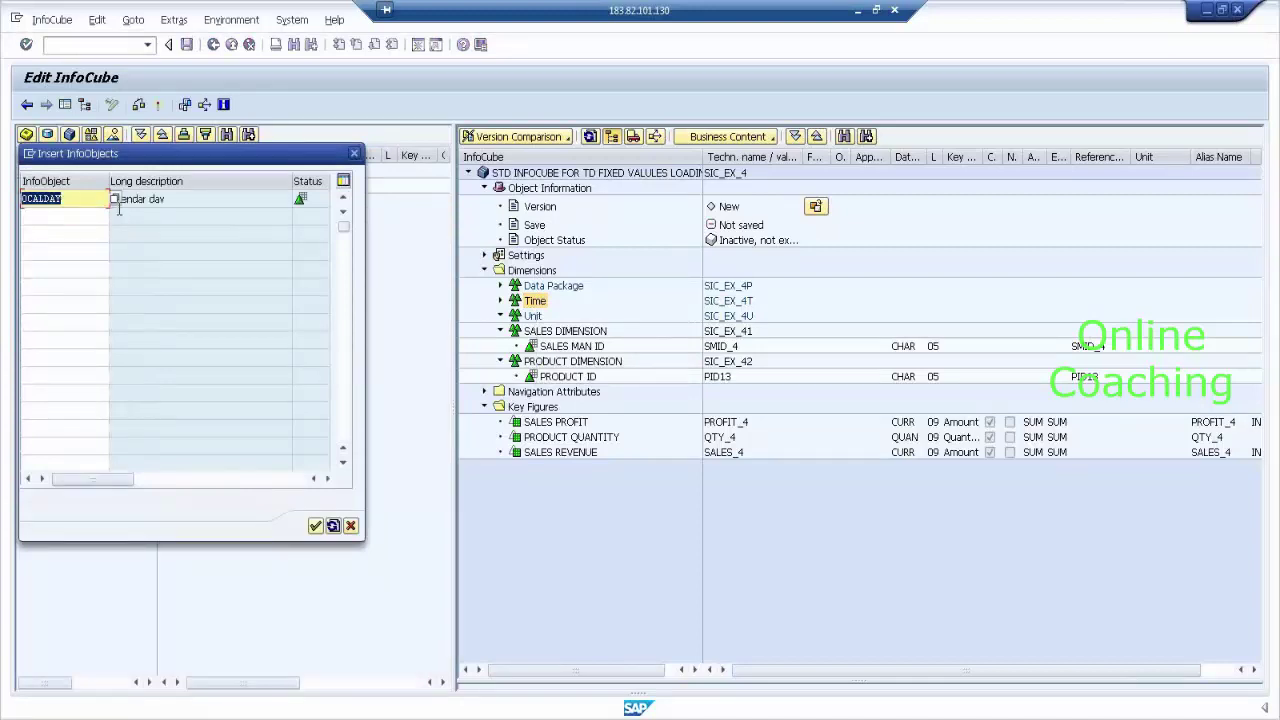
pyautogui.click(316, 526)
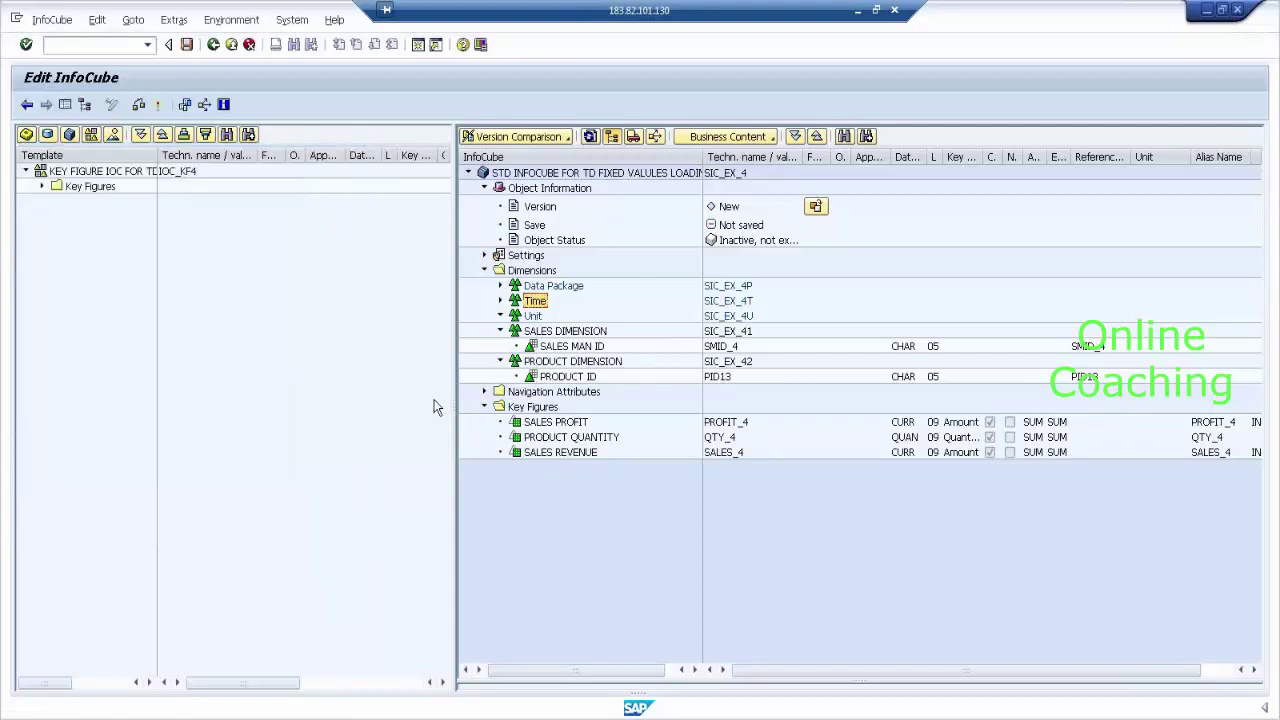
pyautogui.click(502, 302)
pyautogui.click(591, 317)
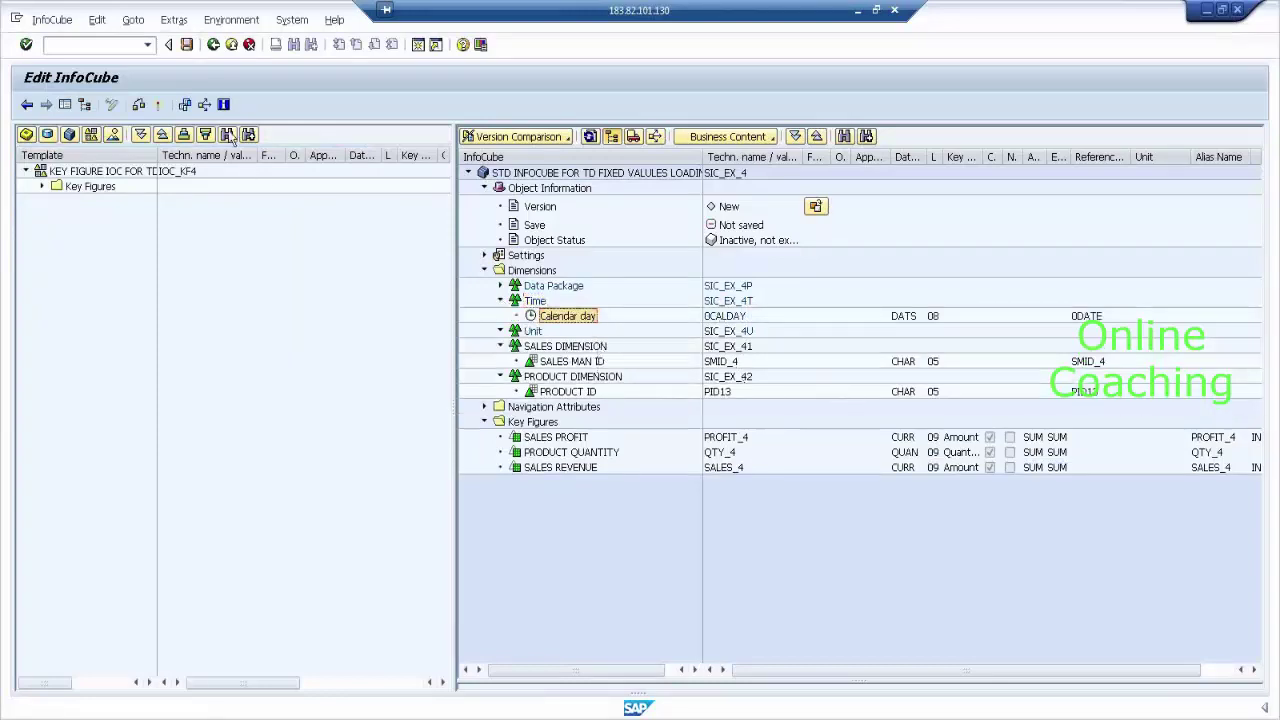
# Step: Activate the InfoCube SIC_EX_4 and return to the InfoProvider tree
pyautogui.click(160, 107)
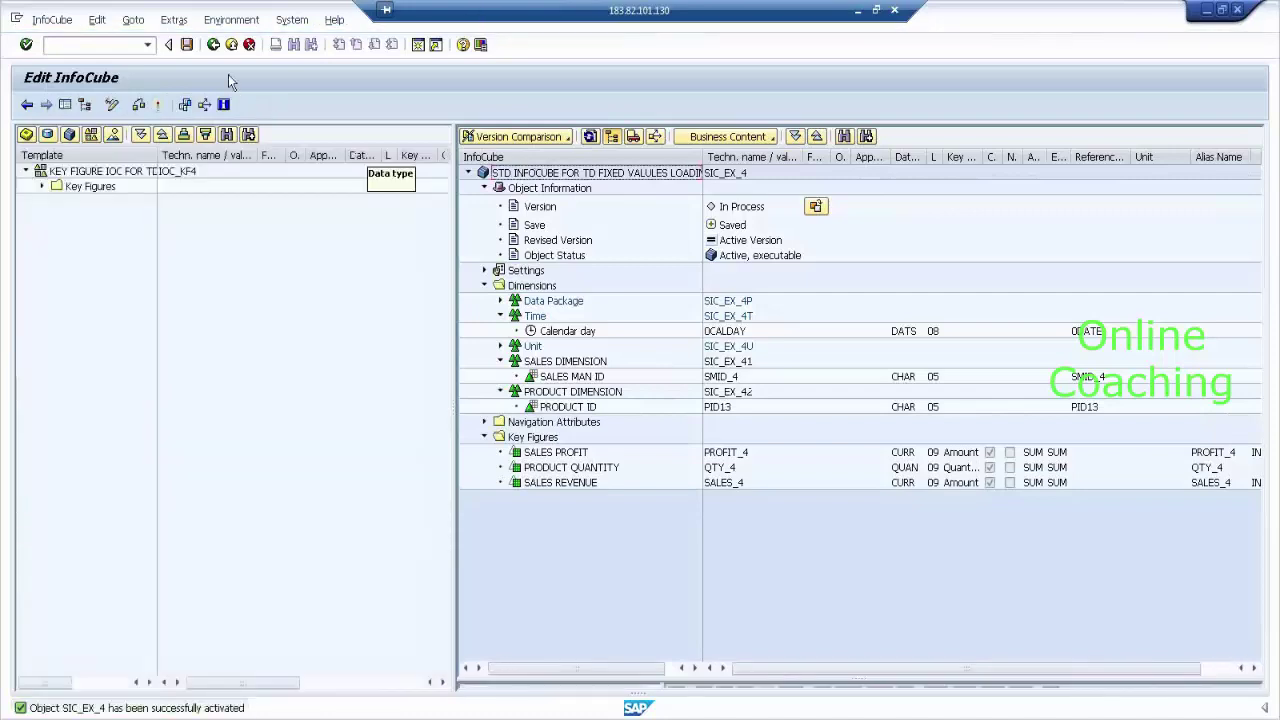
pyautogui.click(213, 45)
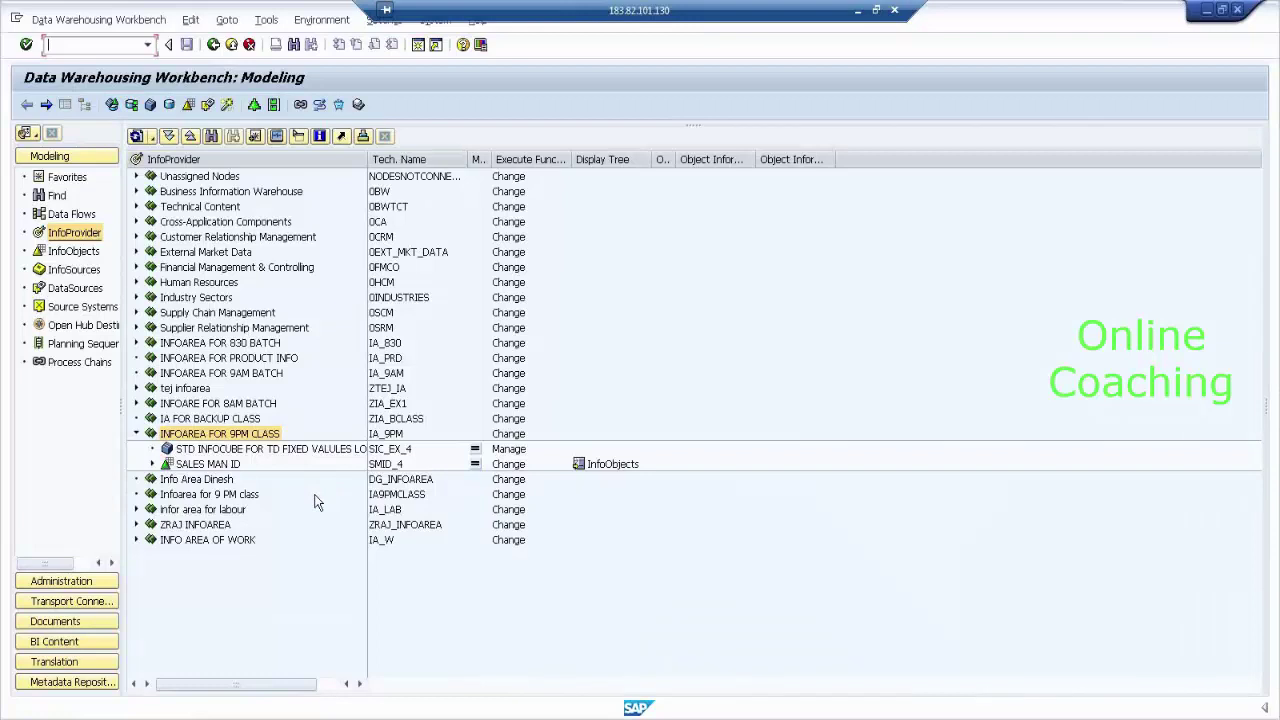
# Step: Try to create a transformation for InfoCube SIC_EX_4 from the DataSource DS_TDEX4 in source system PC_SRI
pyautogui.click(308, 452)
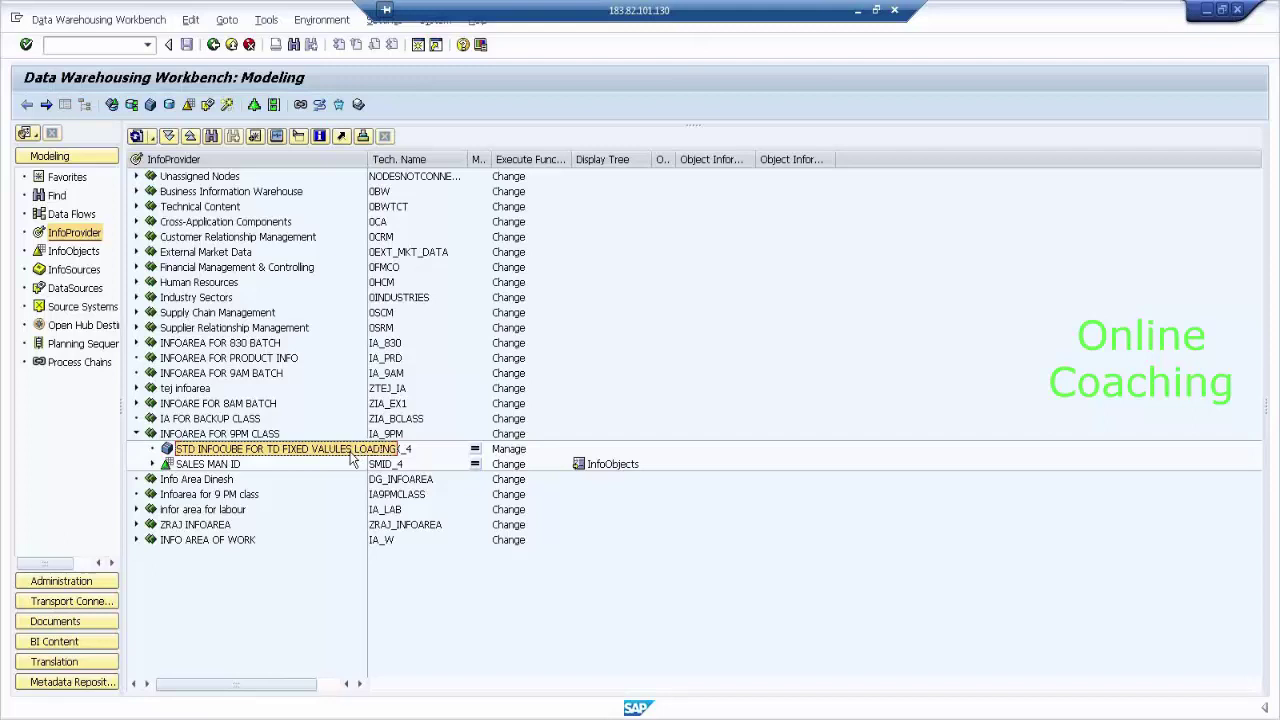
pyautogui.rightClick(352, 458)
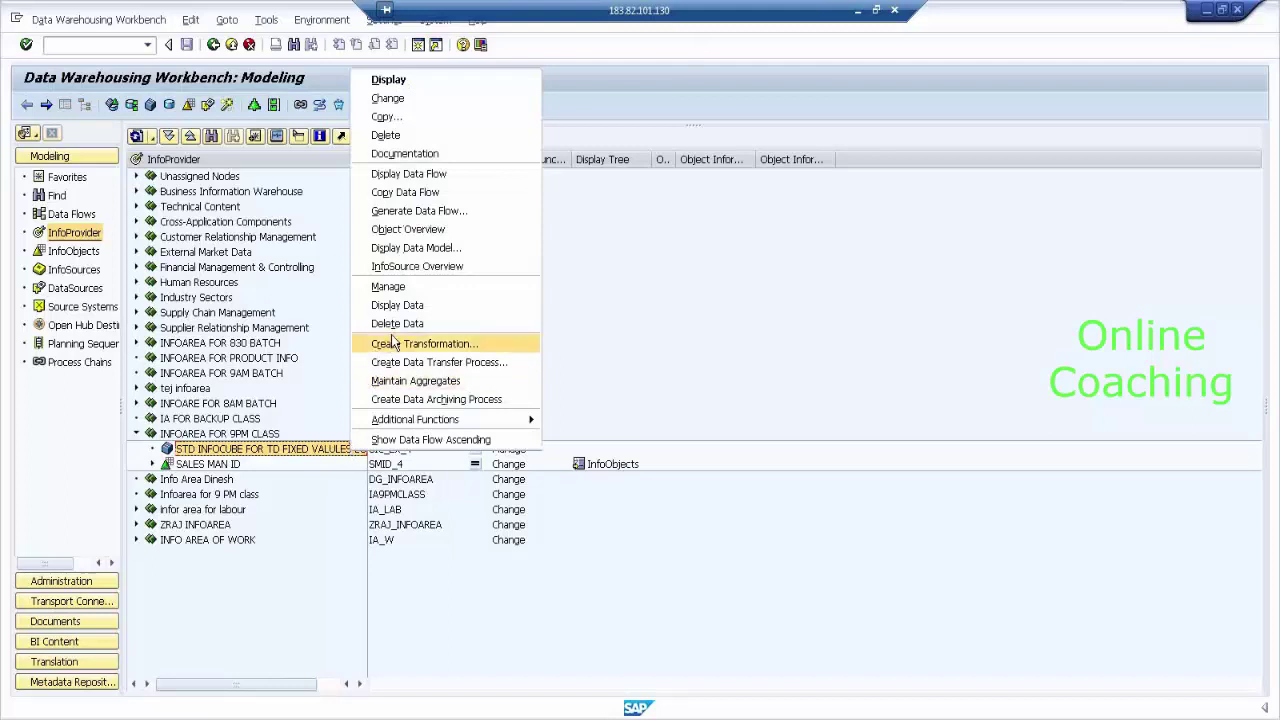
pyautogui.click(393, 343)
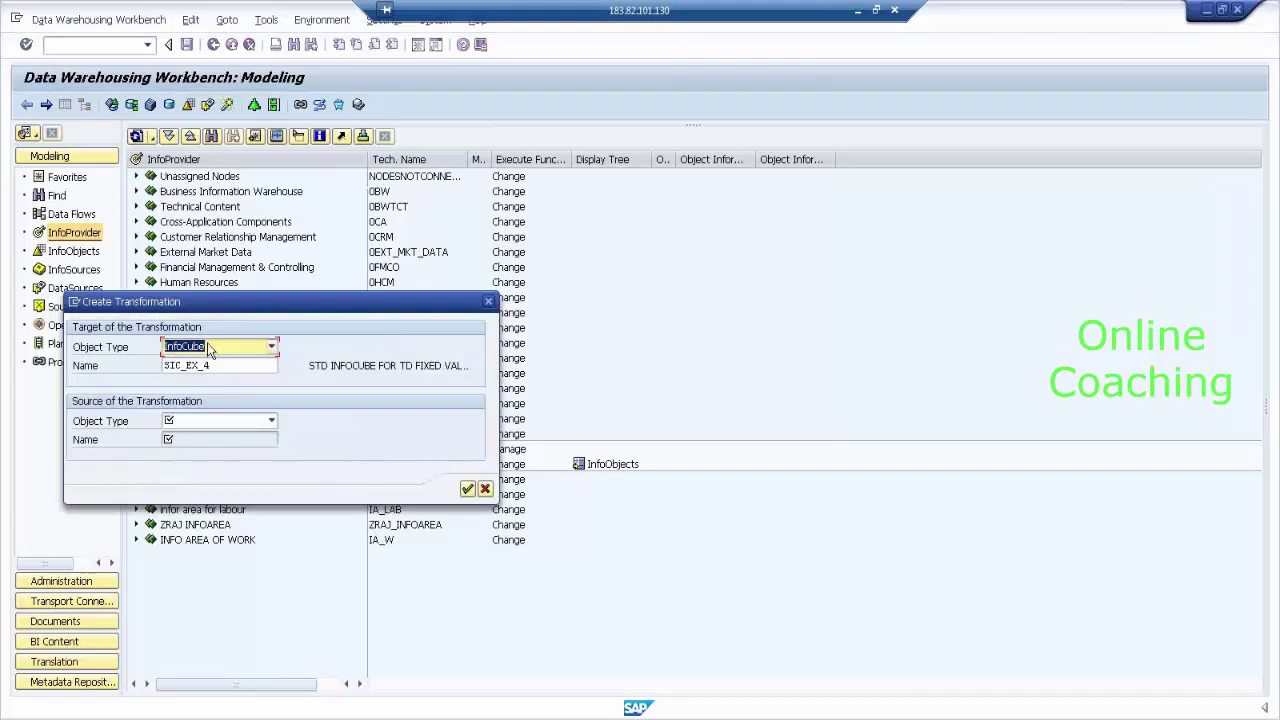
pyautogui.click(211, 349)
pyautogui.click(305, 380)
pyautogui.click(245, 364)
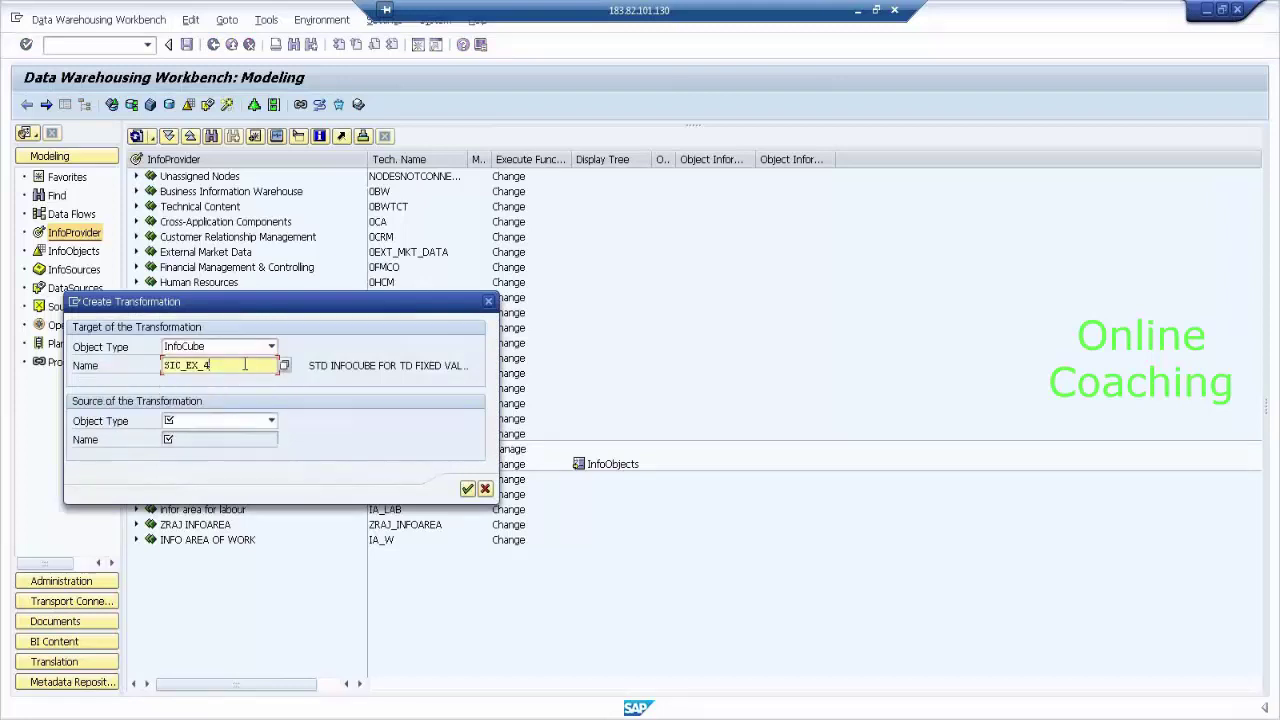
pyautogui.click(255, 426)
pyautogui.click(240, 436)
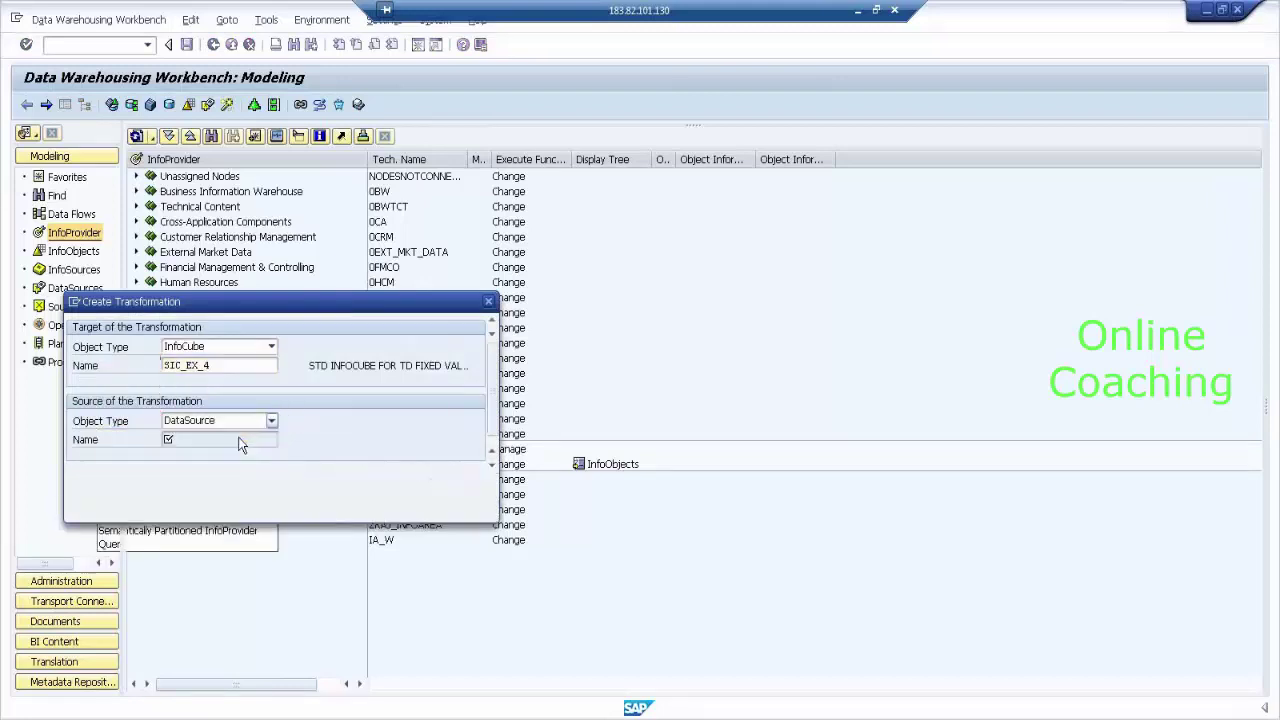
pyautogui.write('DS_')
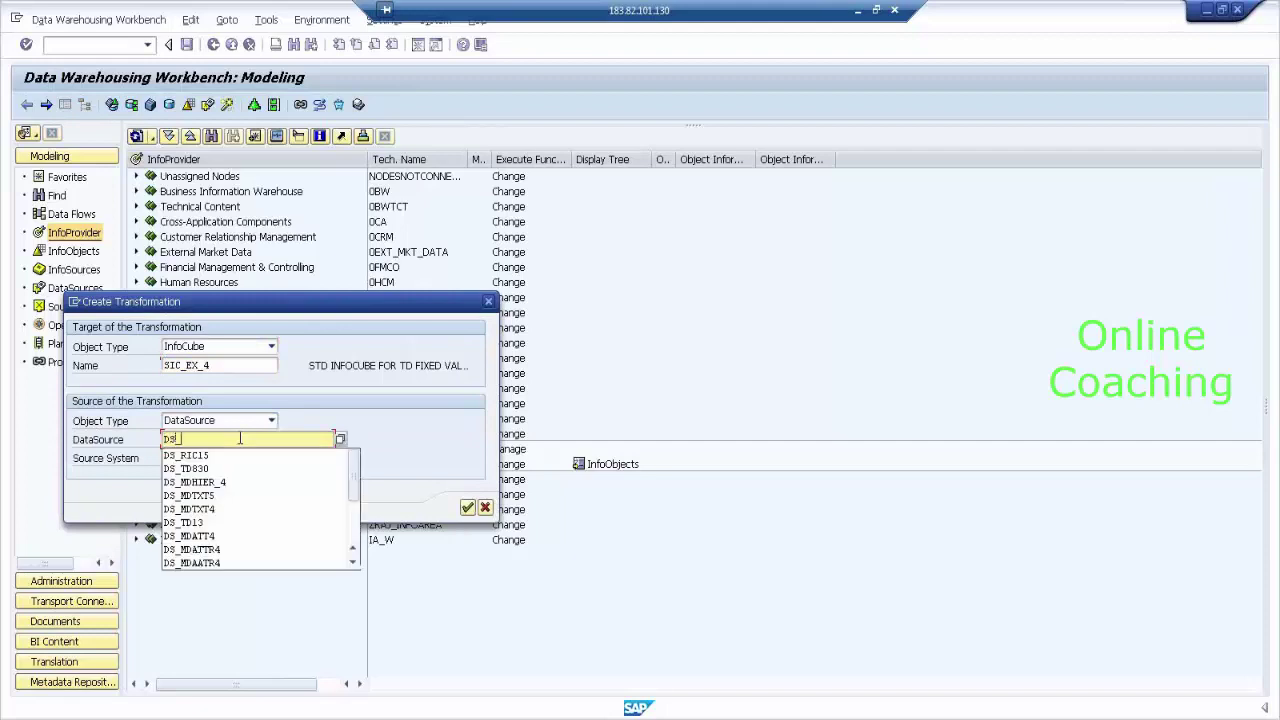
pyautogui.write('TD')
pyautogui.write('_')
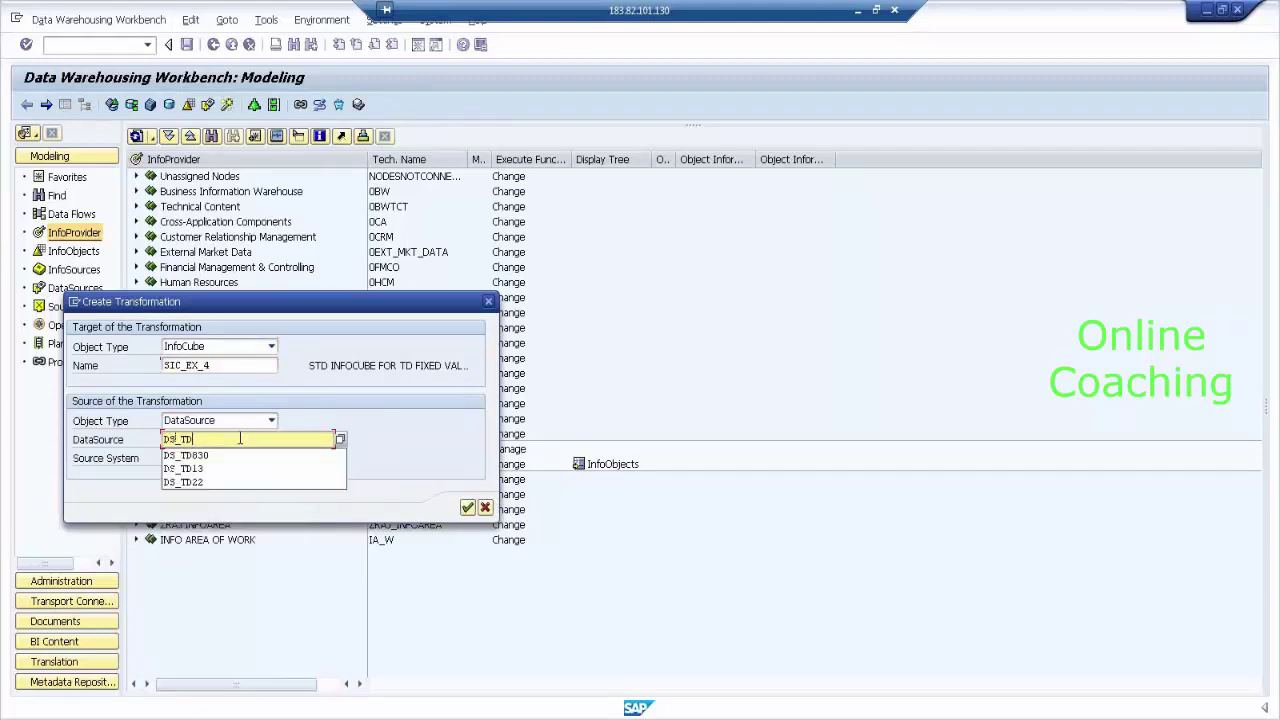
pyautogui.press('BackSpace')
pyautogui.write('EX4')
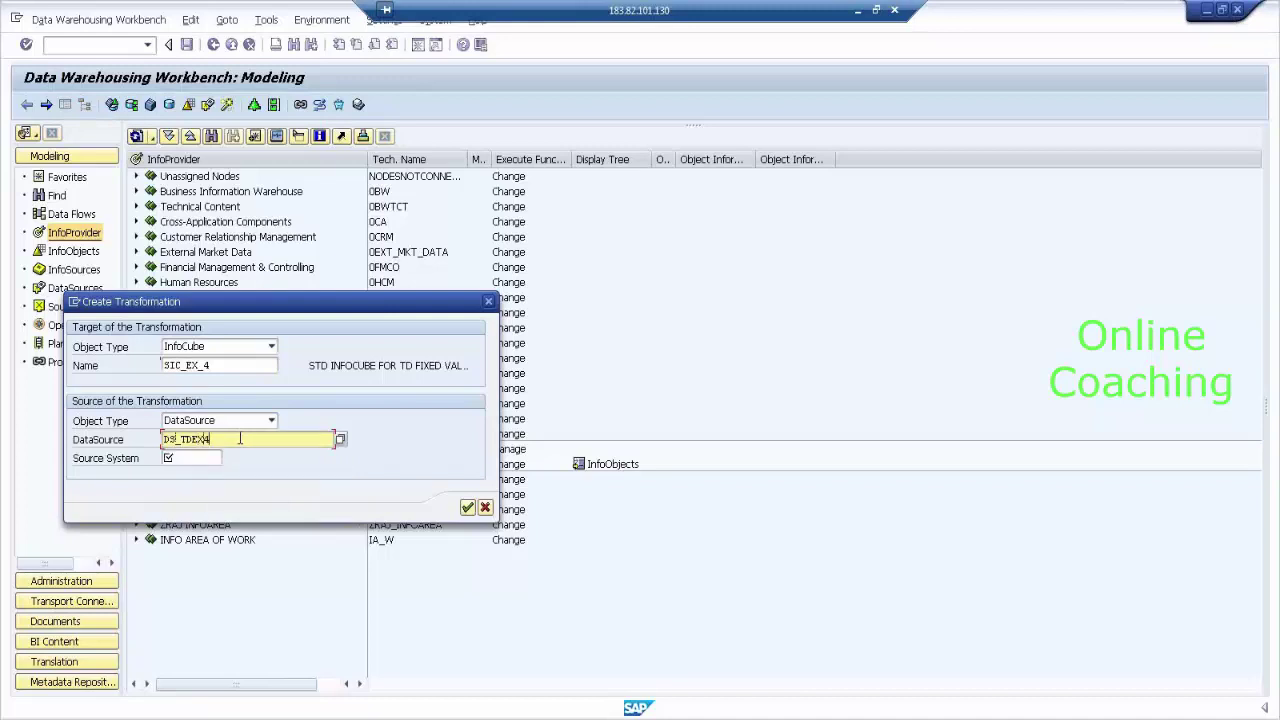
pyautogui.press('Tab')
pyautogui.write('PC_SRI')
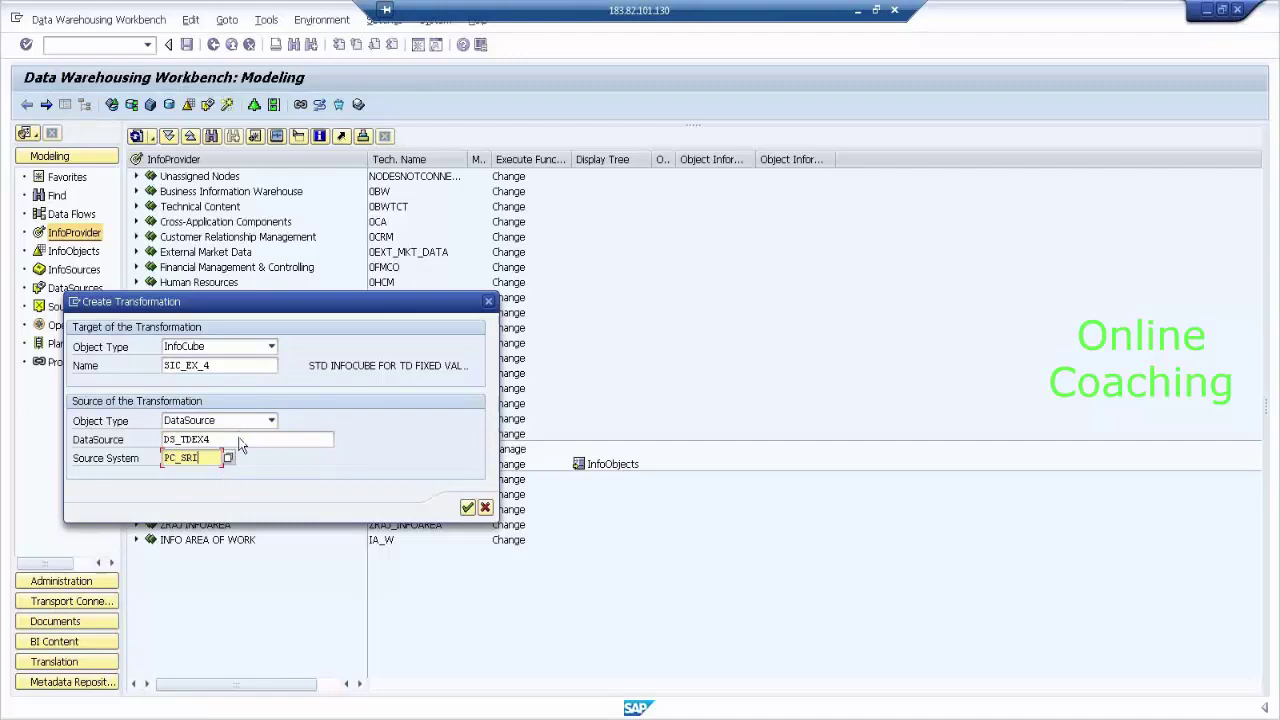
pyautogui.press('Return')
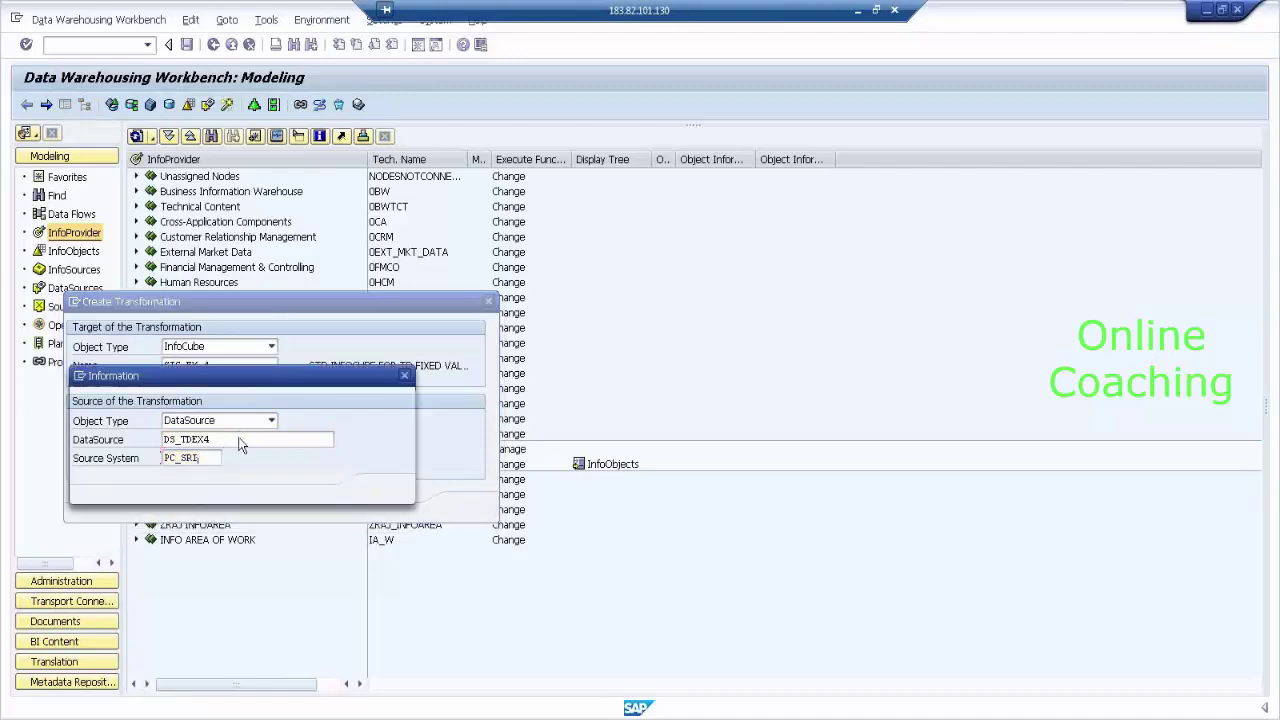
pyautogui.click(383, 490)
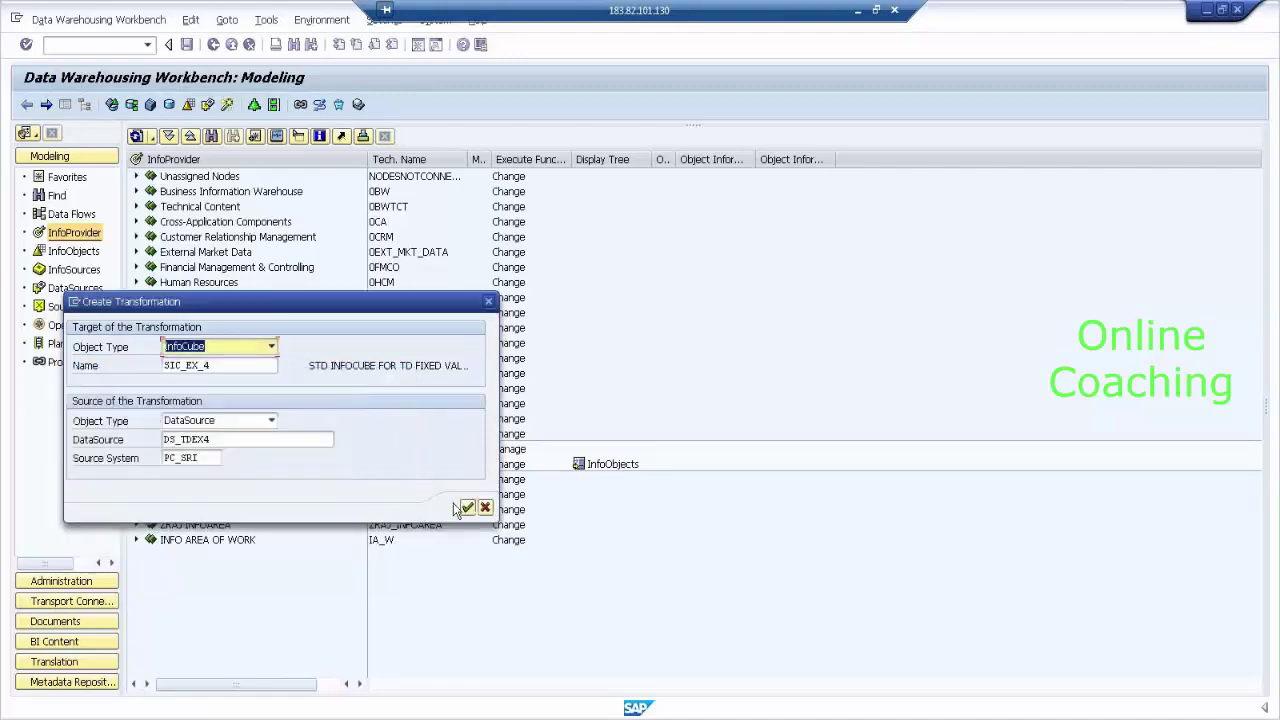
pyautogui.click(485, 507)
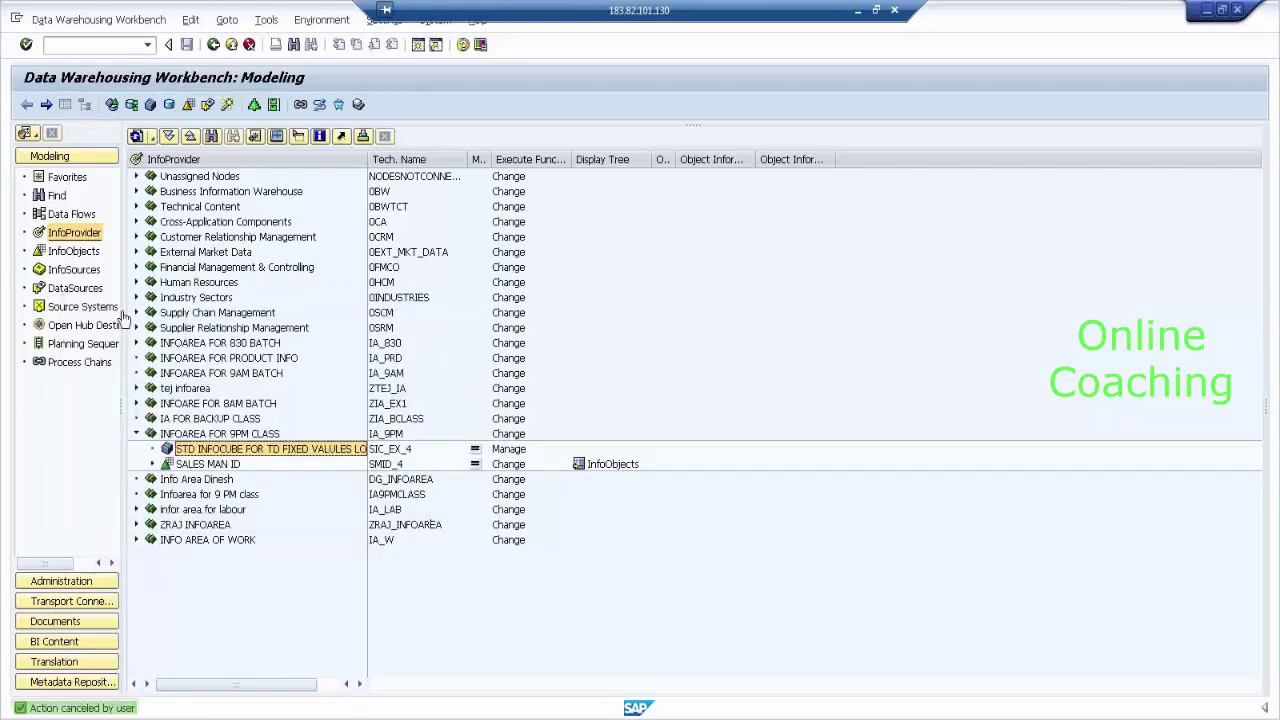
# Step: Look up the technical name of the DataSource DS FOR TD EX4 under APP COMP FOR 9PM BATCH and return to the InfoProvider tree
pyautogui.click(75, 288)
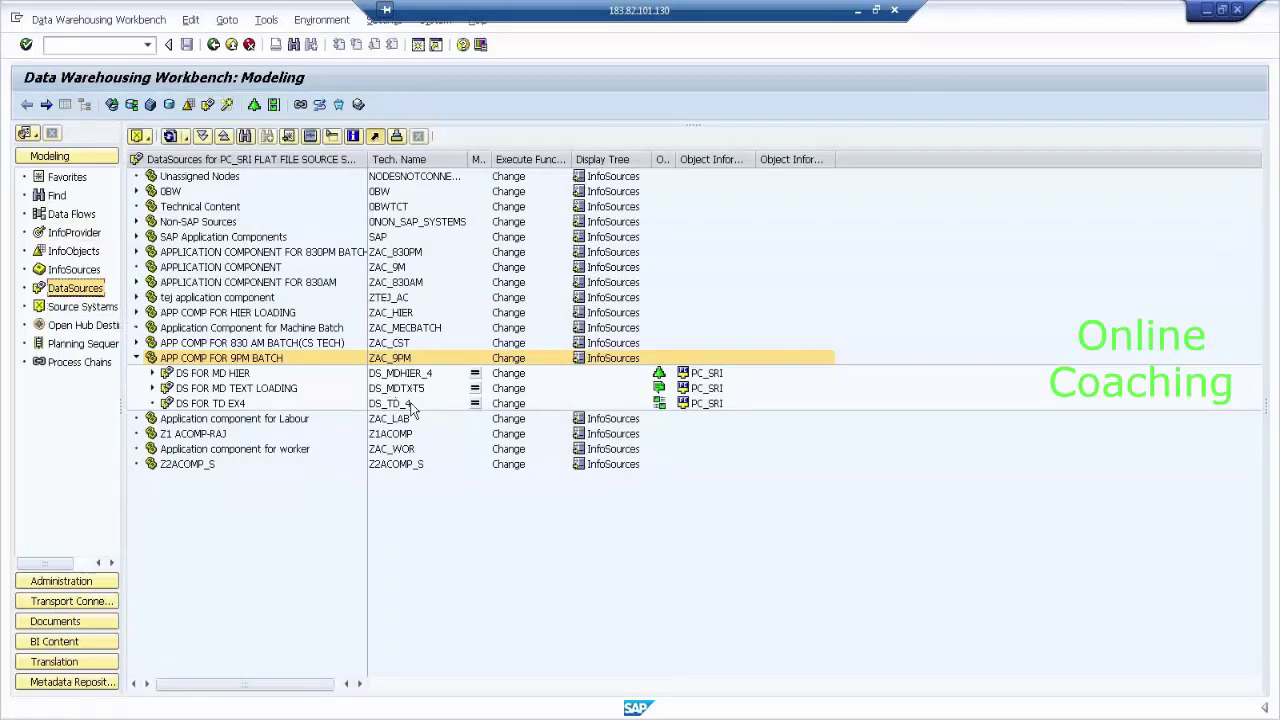
pyautogui.click(407, 405)
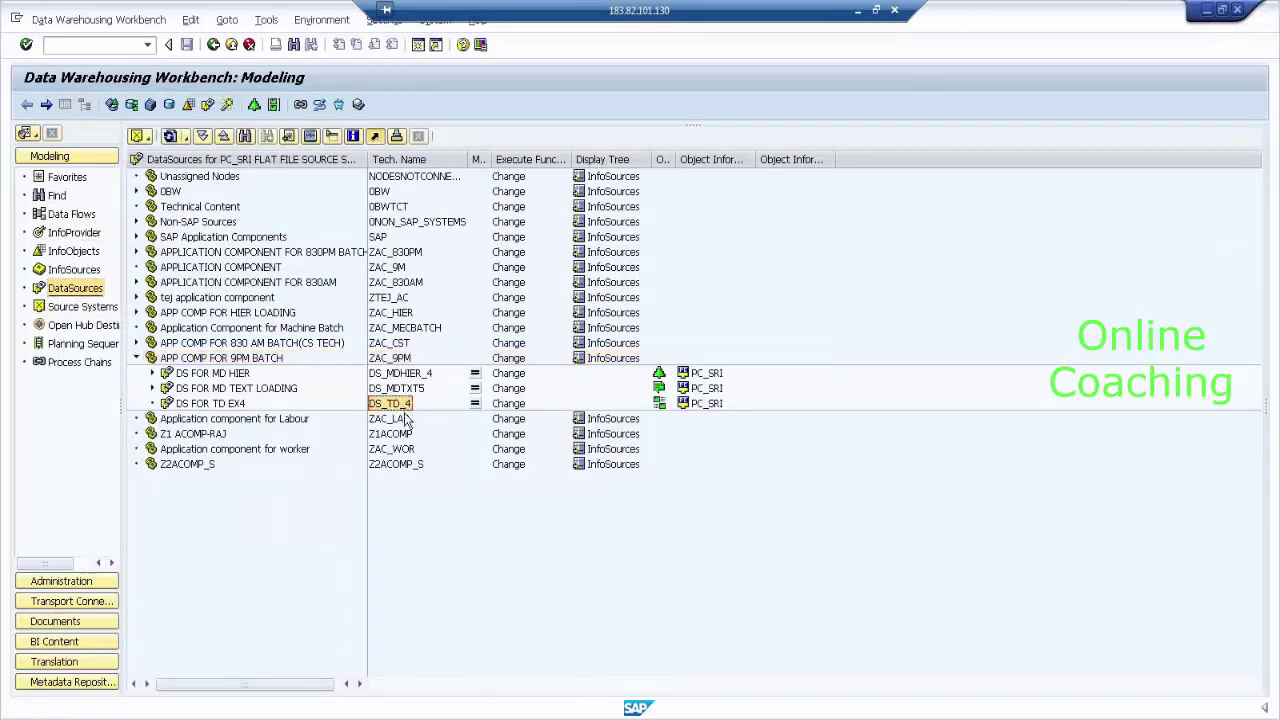
pyautogui.click(74, 232)
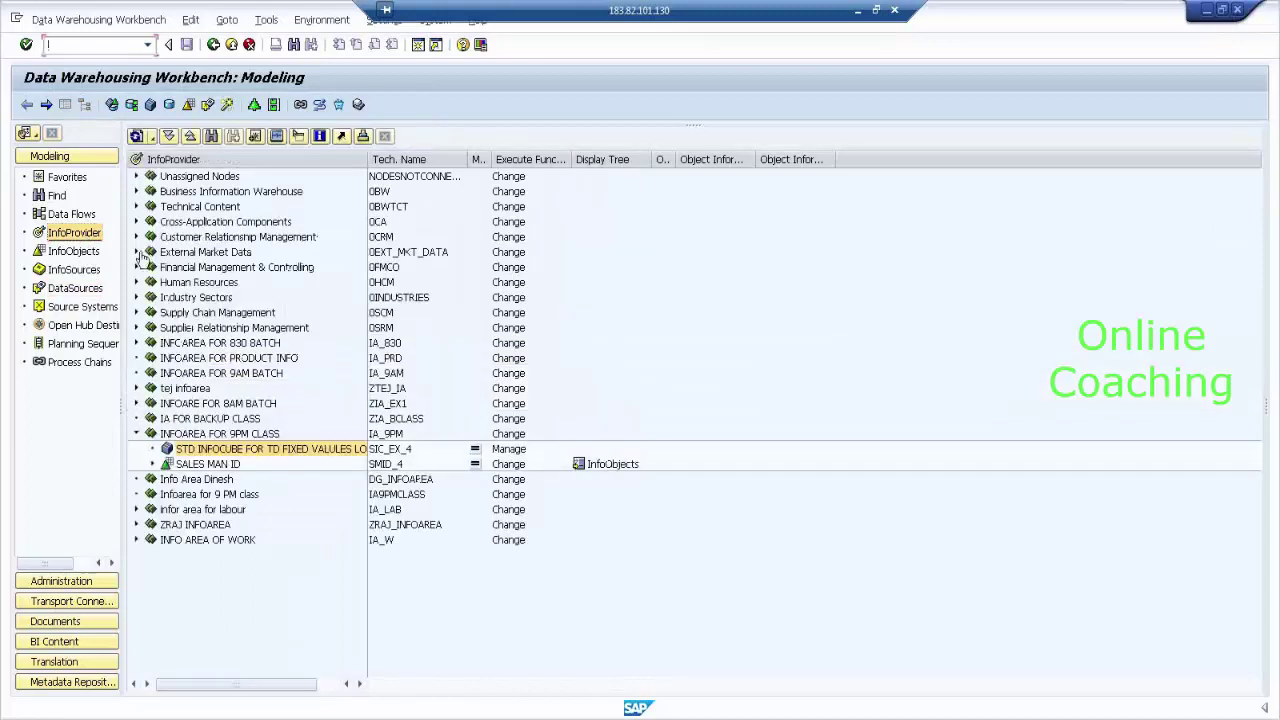
# Step: Create a transformation for InfoCube SIC_EX_4 from the DataSource DS_TD_4 in source system PC_SRI
pyautogui.rightClick(310, 449)
pyautogui.click(345, 342)
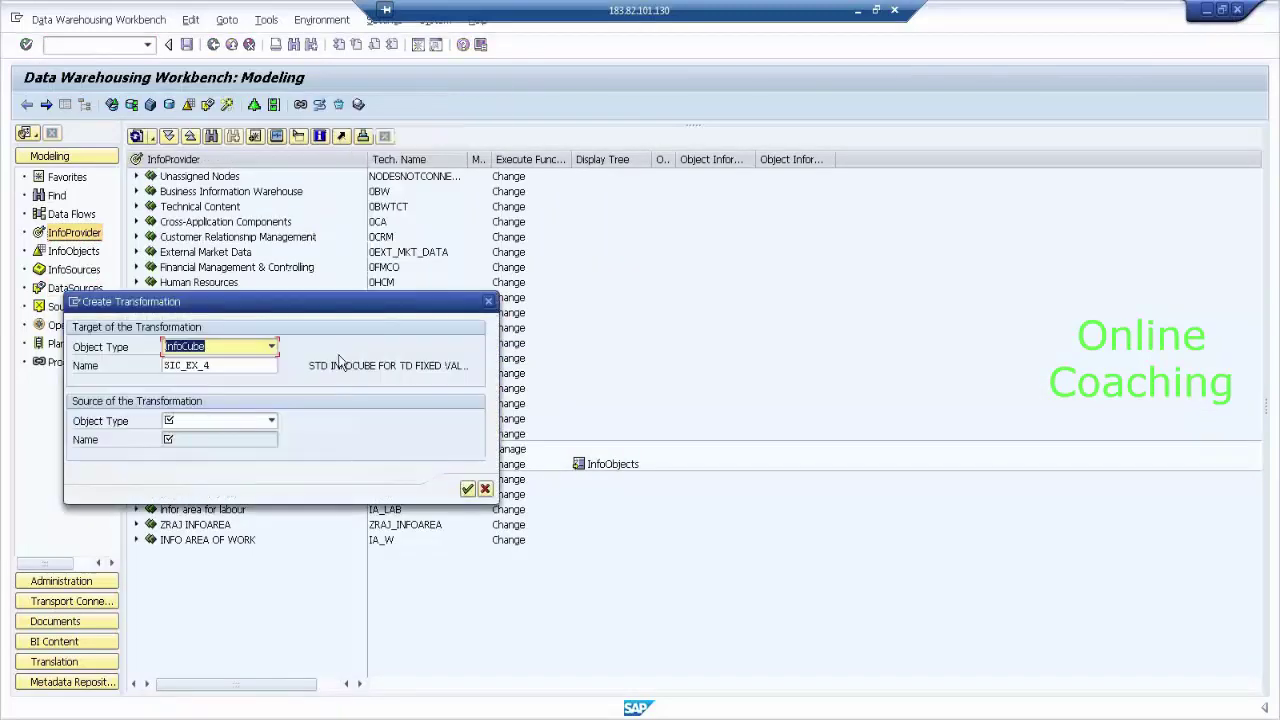
pyautogui.click(271, 421)
pyautogui.click(245, 436)
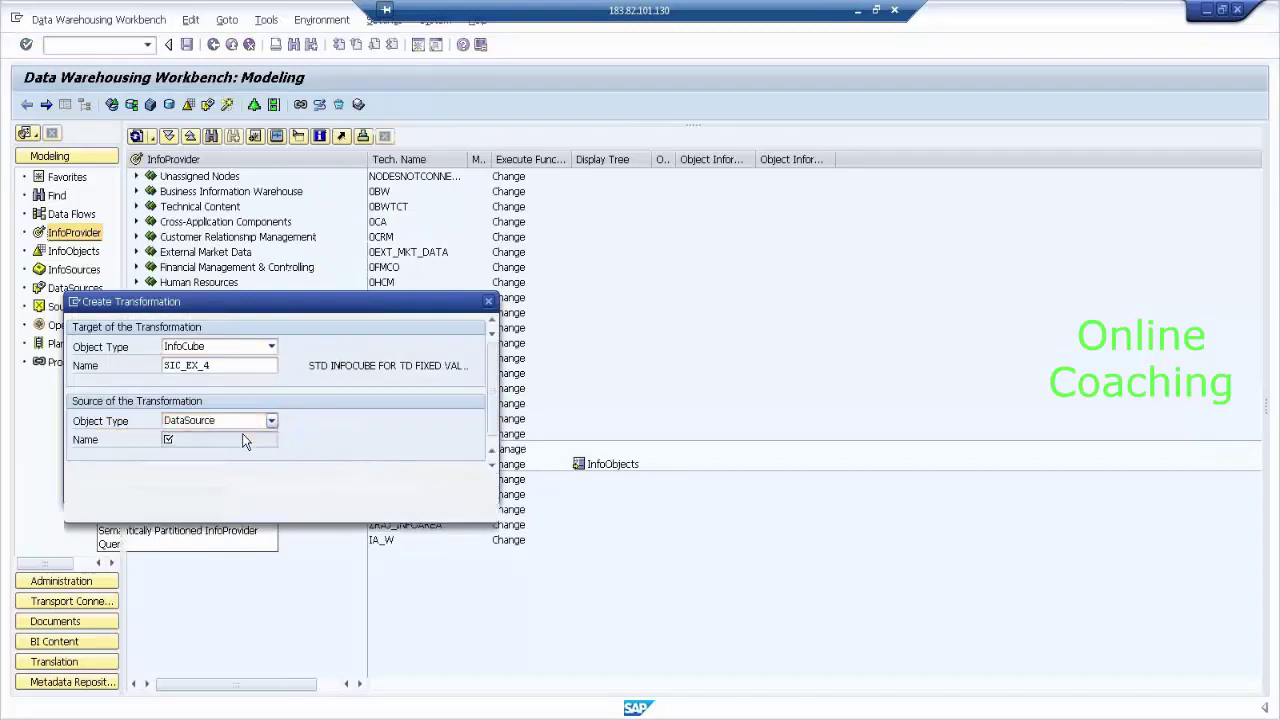
pyautogui.click(217, 439)
pyautogui.write('DS_TD_4')
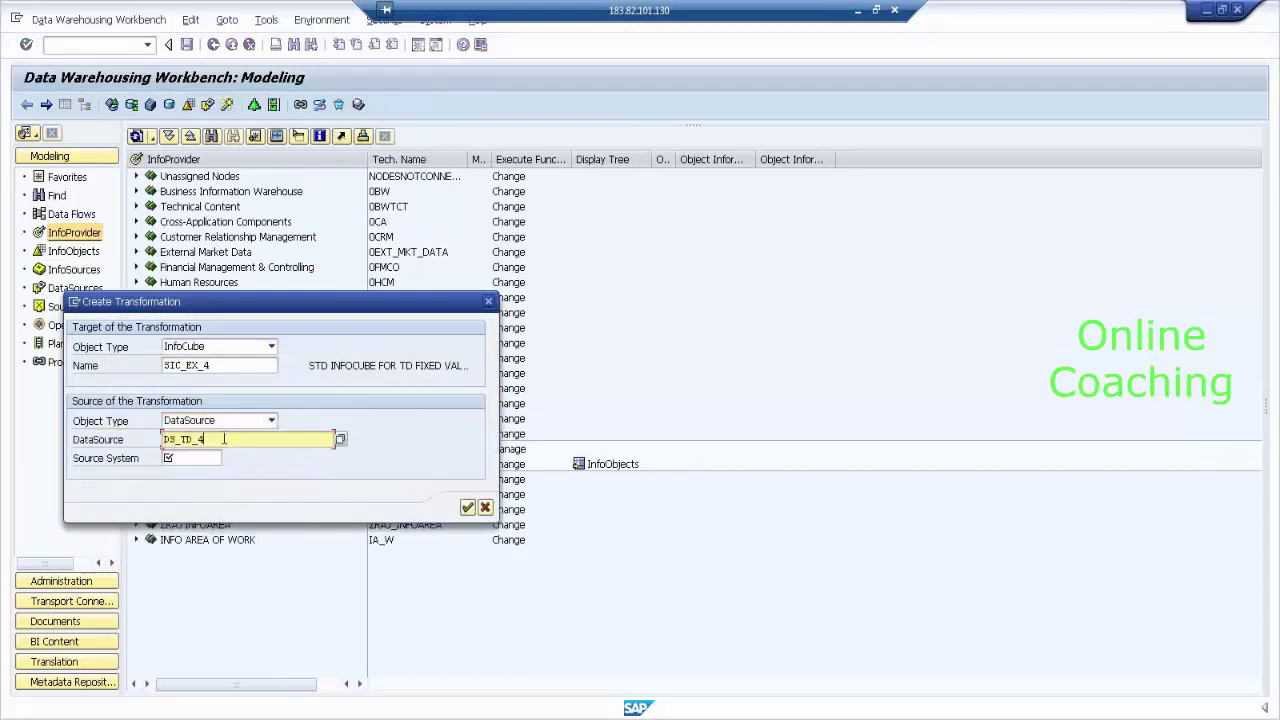
pyautogui.click(198, 461)
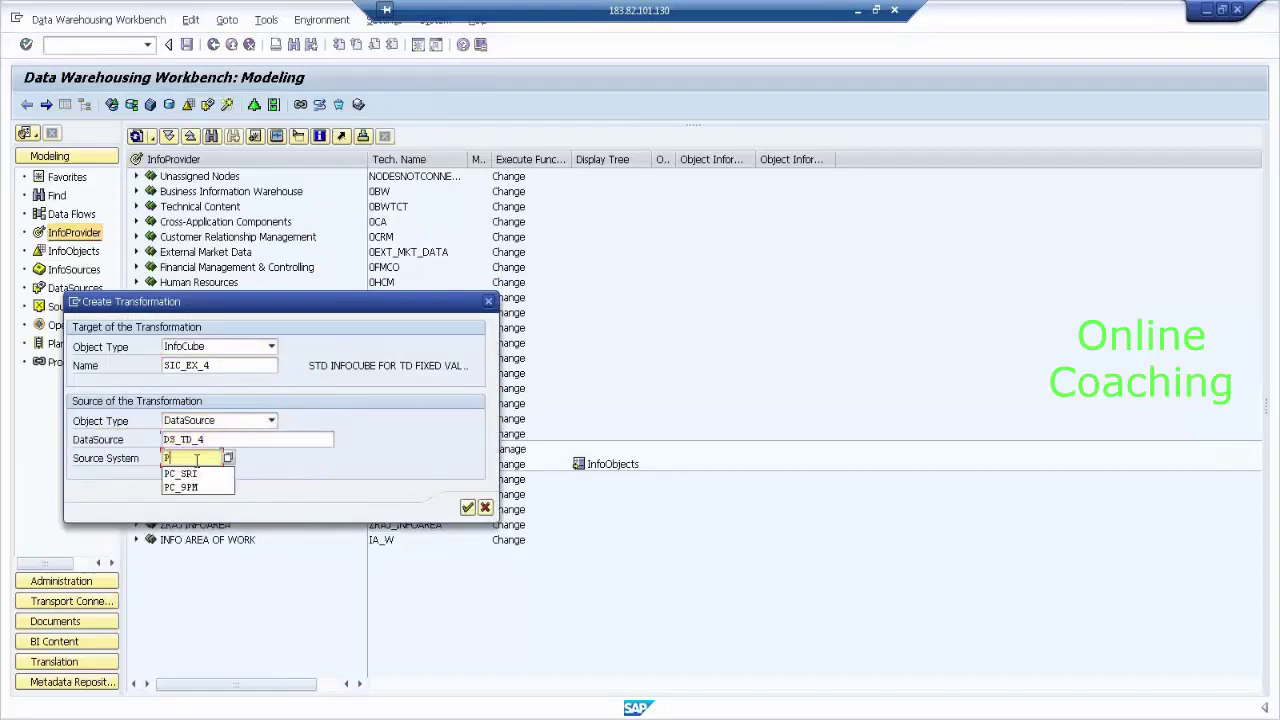
pyautogui.click(198, 478)
pyautogui.click(467, 508)
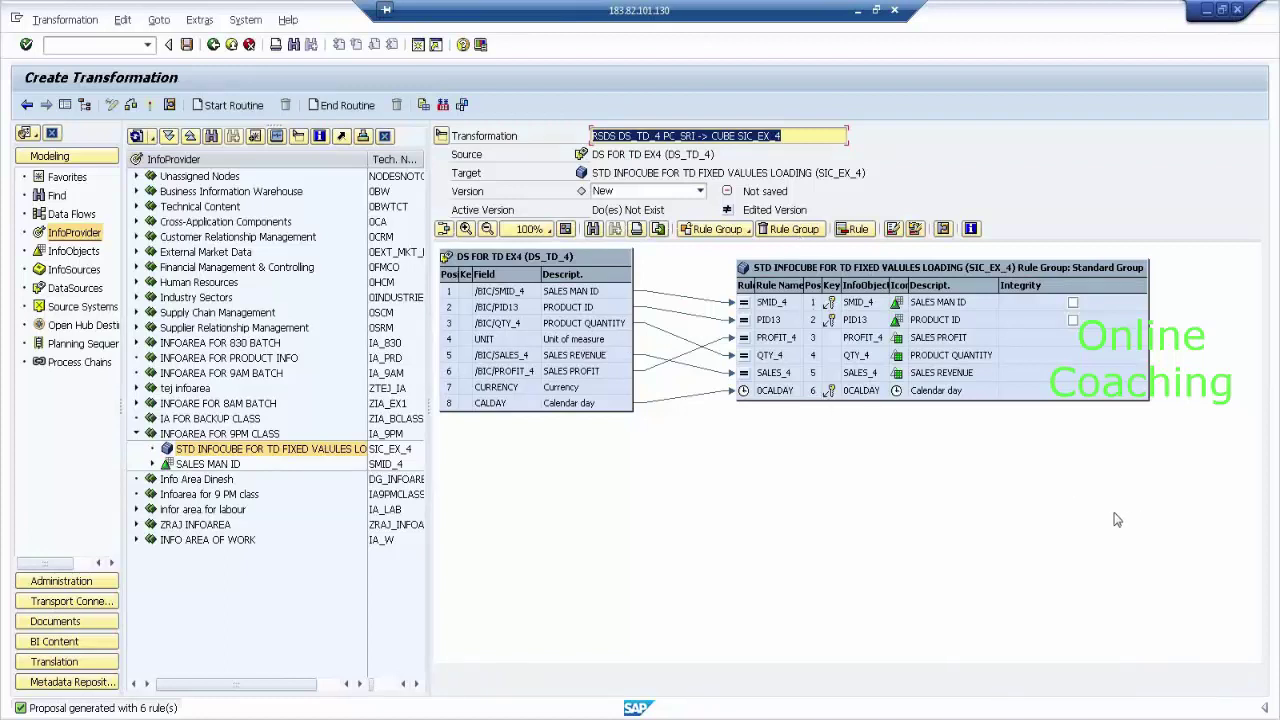
pyautogui.moveTo(785, 252)
pyautogui.mouseDown()
pyautogui.moveTo(755, 243)
pyautogui.moveTo(752, 286)
pyautogui.moveTo(786, 262)
pyautogui.mouseUp()
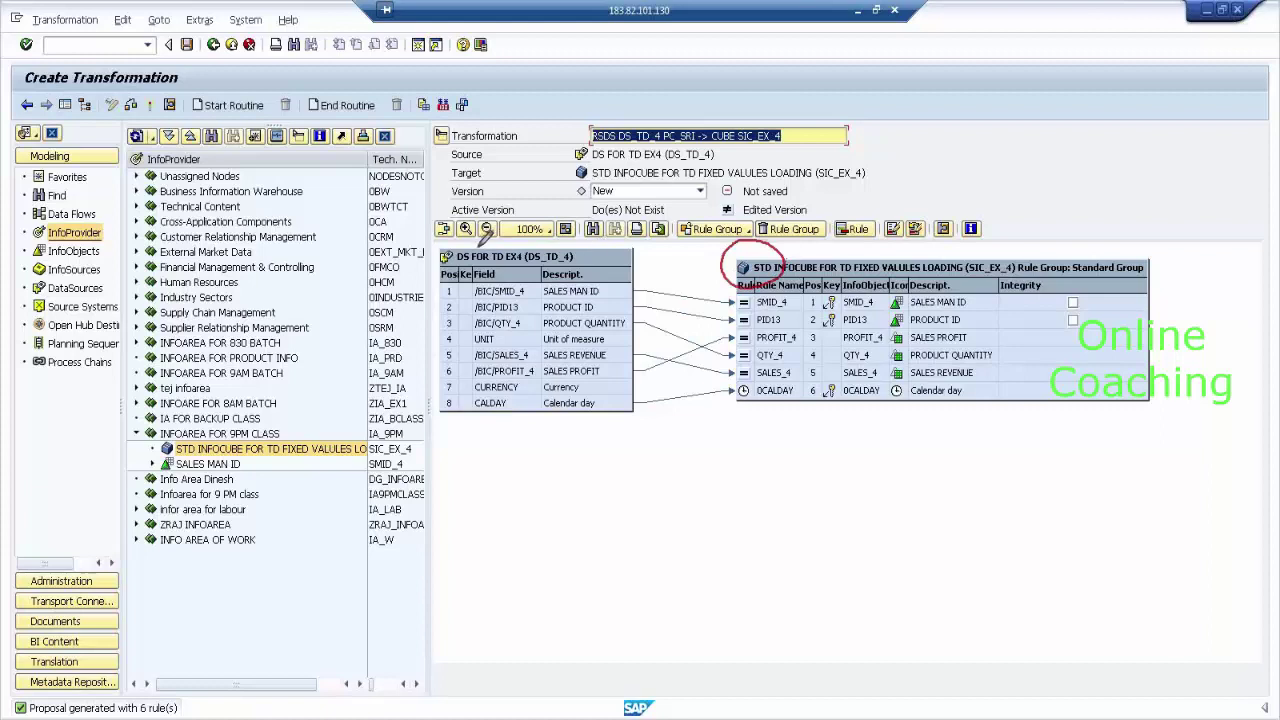
pyautogui.moveTo(482, 241)
pyautogui.mouseDown()
pyautogui.moveTo(440, 252)
pyautogui.moveTo(470, 268)
pyautogui.moveTo(490, 242)
pyautogui.mouseUp()
pyautogui.moveTo(762, 415); pyautogui.dragTo(810, 432)
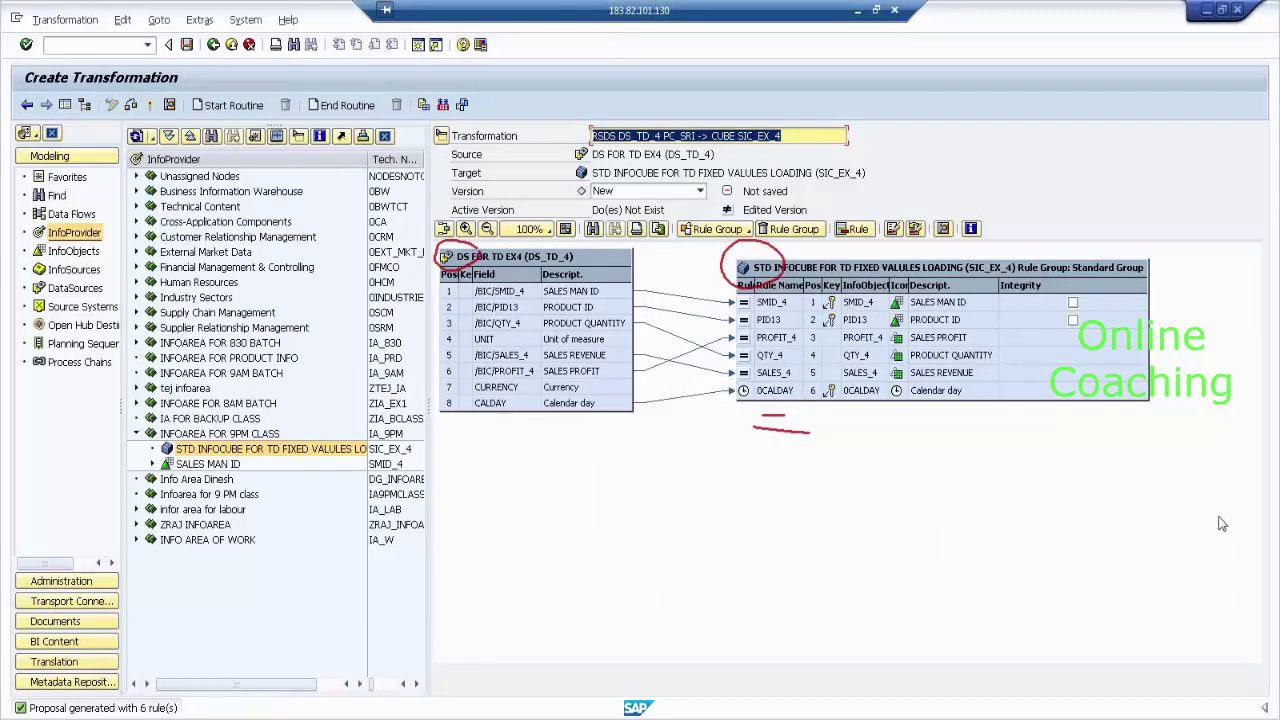
pyautogui.press('e')
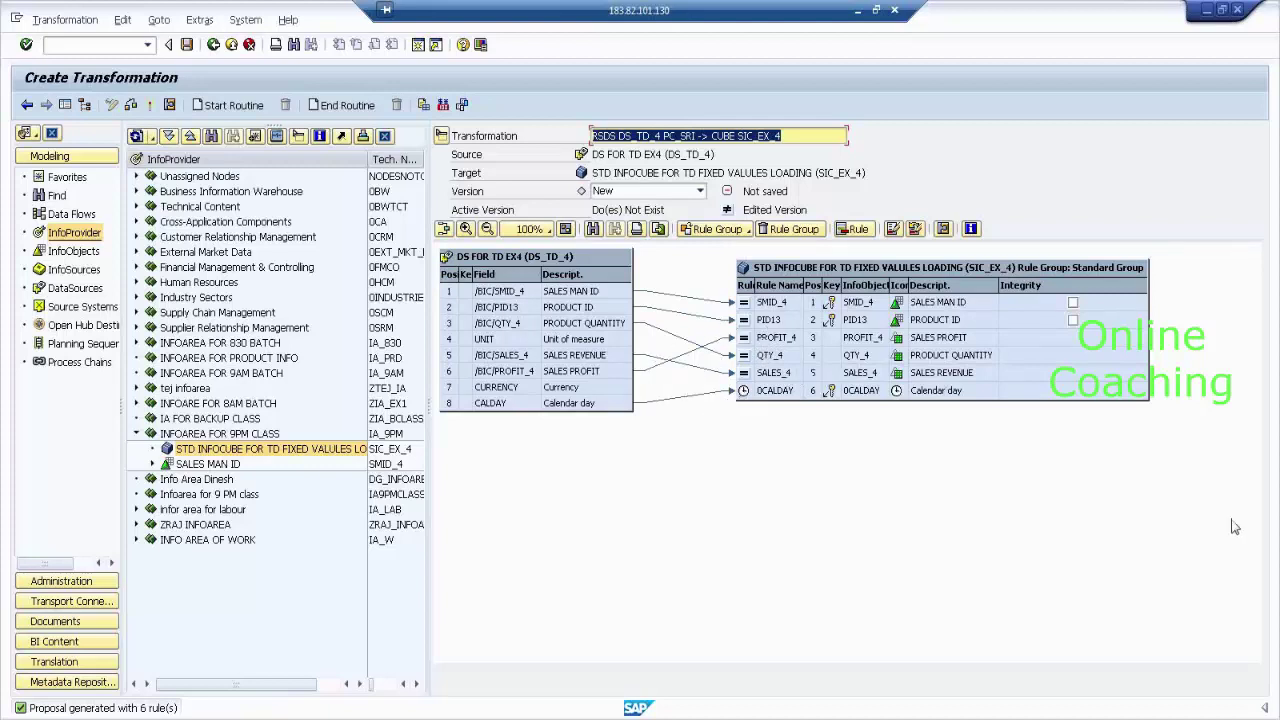
pyautogui.moveTo(594, 378)
pyautogui.mouseDown()
pyautogui.moveTo(545, 376)
pyautogui.moveTo(558, 390)
pyautogui.moveTo(594, 376)
pyautogui.mouseUp()
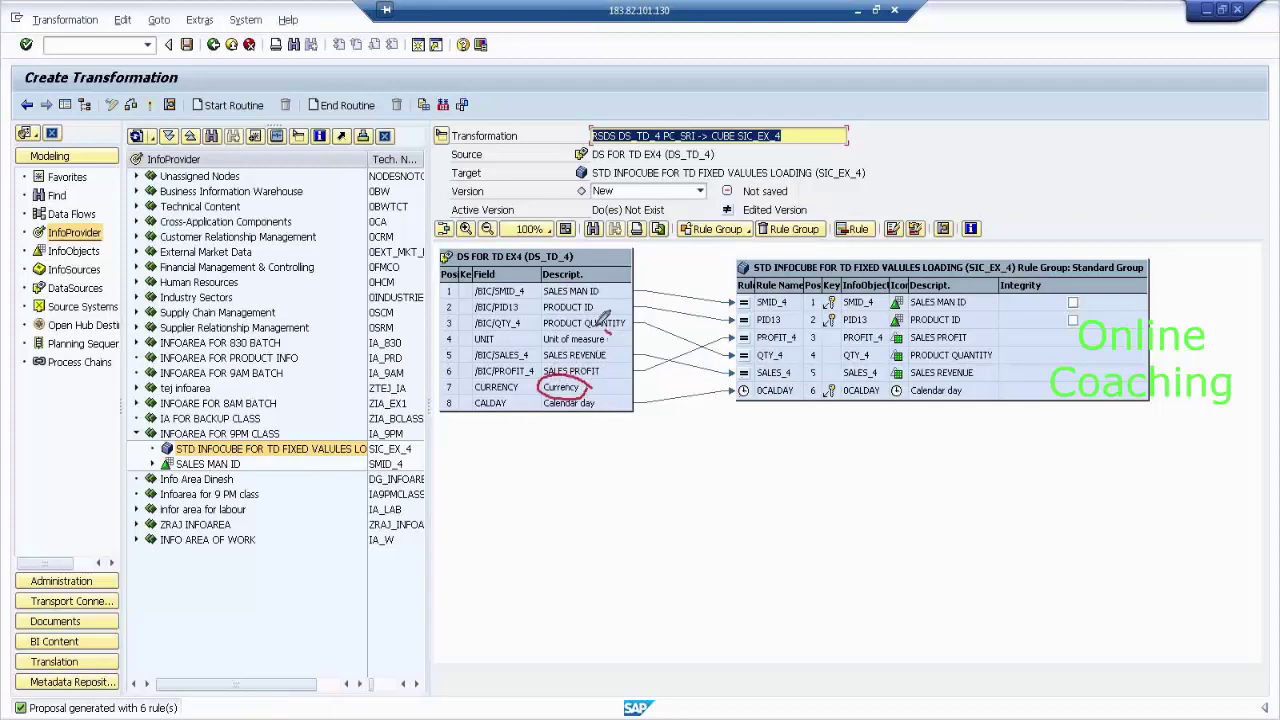
pyautogui.moveTo(610, 329)
pyautogui.mouseDown()
pyautogui.moveTo(536, 322)
pyautogui.moveTo(604, 346)
pyautogui.moveTo(618, 324)
pyautogui.mouseUp()
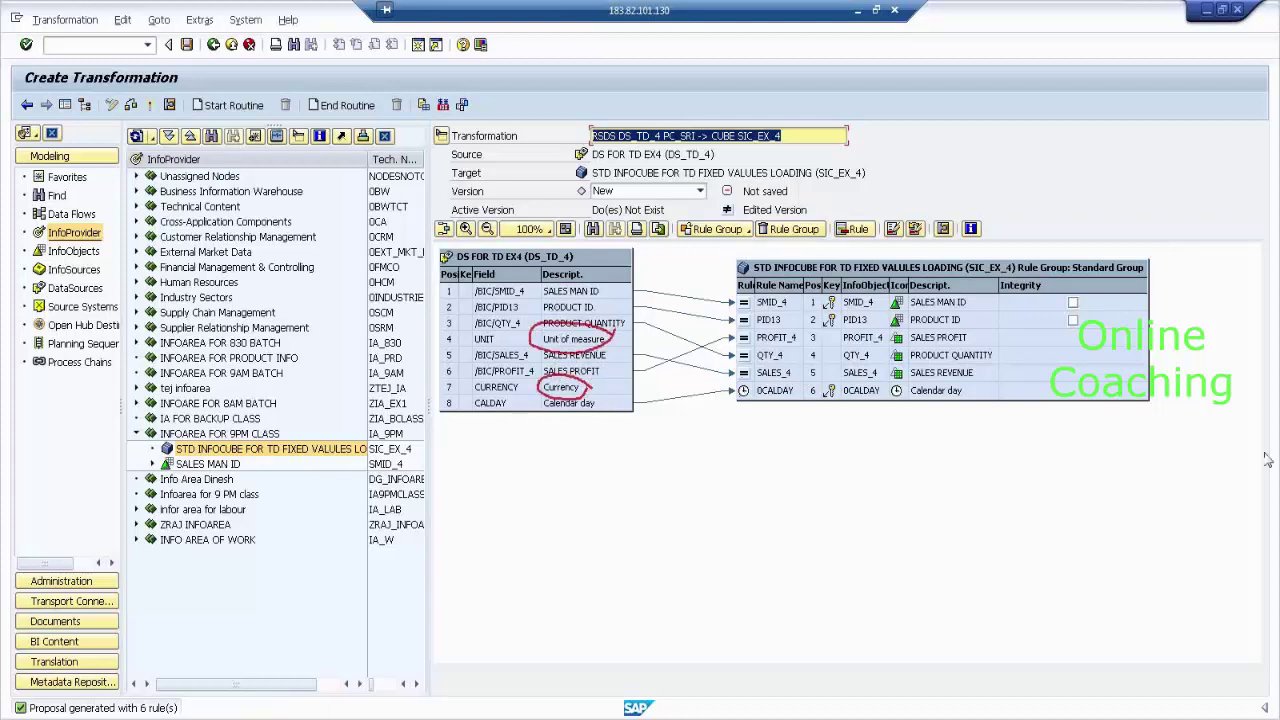
pyautogui.press('Escape')
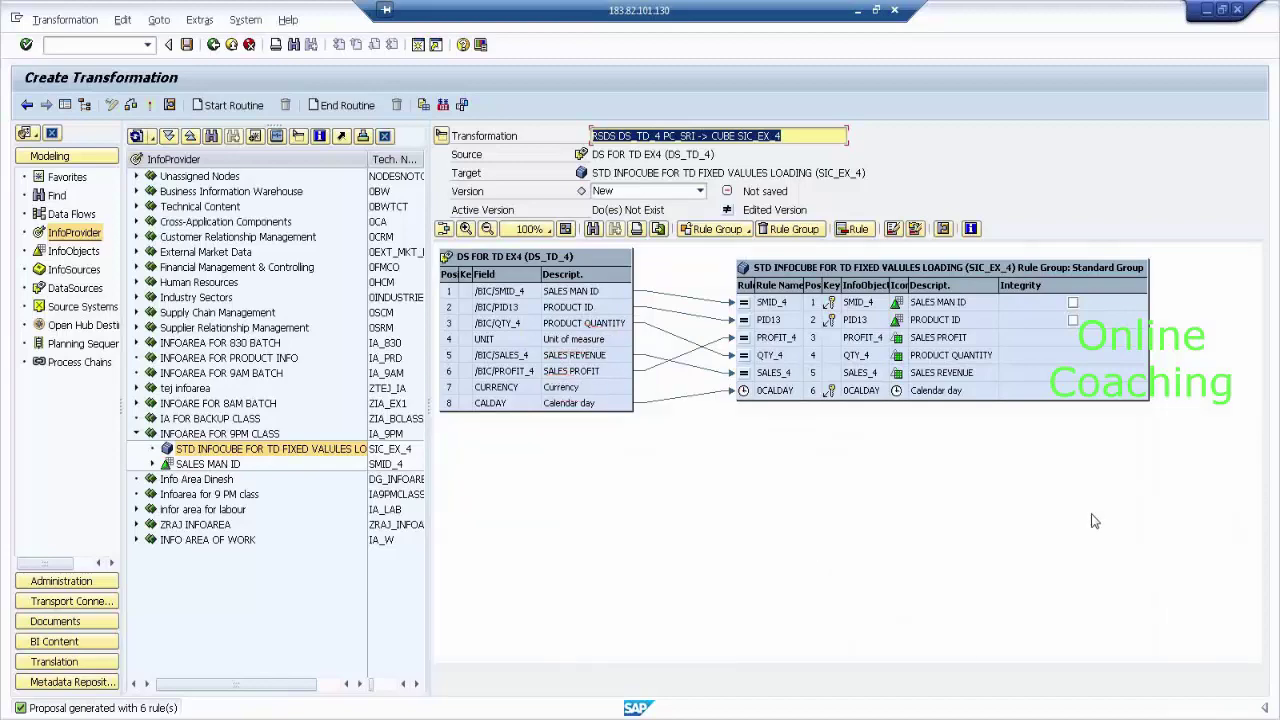
# Step: Try to activate the transformation and examine the error log for the PROFIT_4, QTY_4 and SALES_4 rules
pyautogui.click(149, 104)
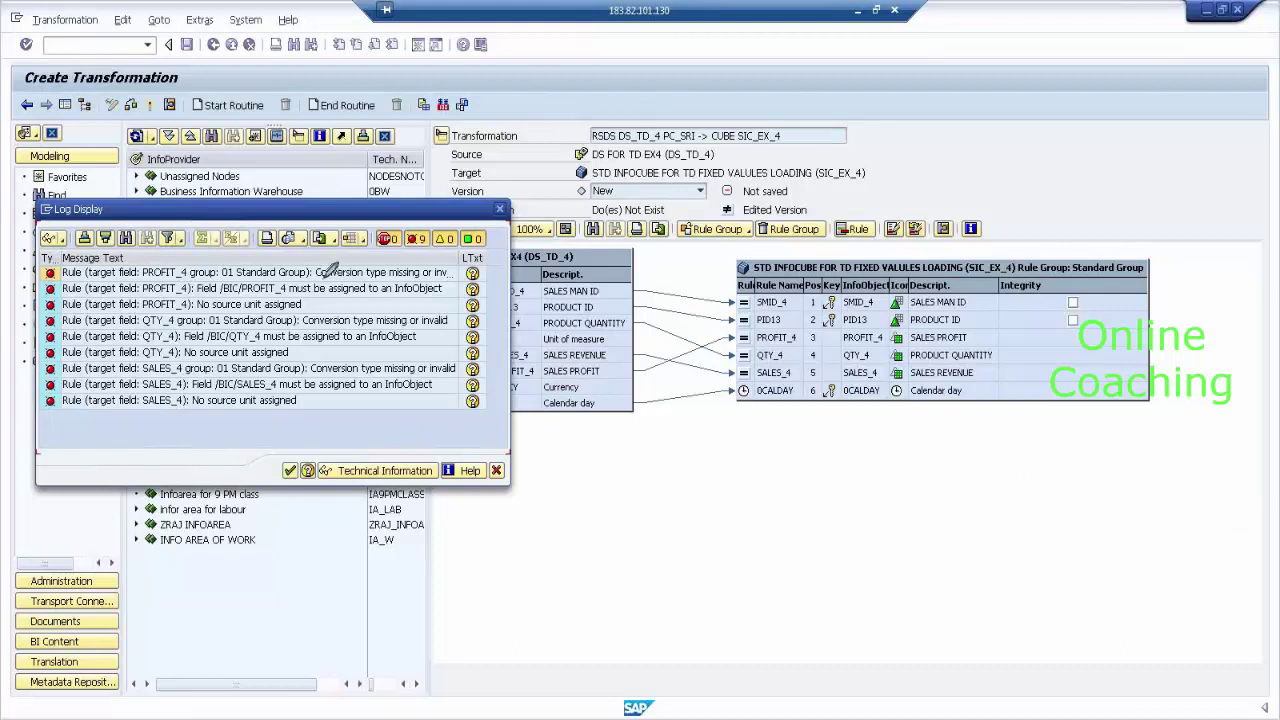
pyautogui.moveTo(322, 284)
pyautogui.mouseDown()
pyautogui.moveTo(460, 264)
pyautogui.moveTo(340, 262)
pyautogui.moveTo(328, 280)
pyautogui.mouseUp()
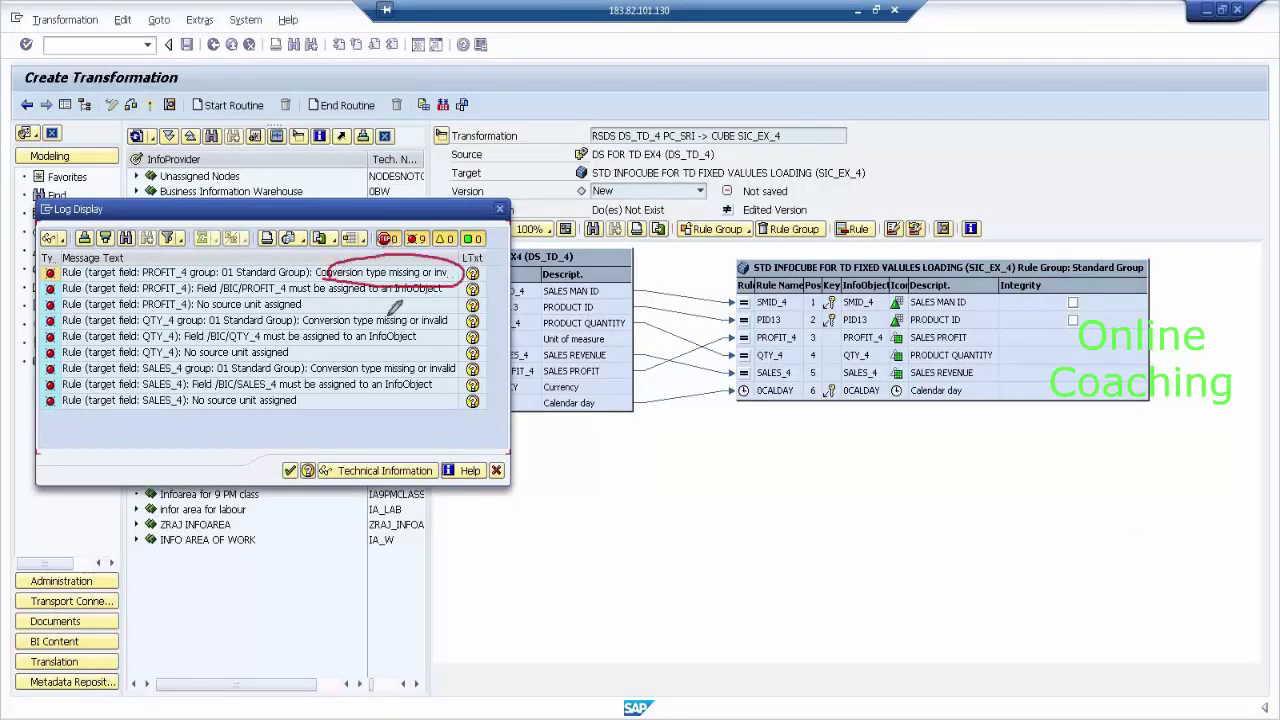
pyautogui.moveTo(312, 328)
pyautogui.mouseDown()
pyautogui.moveTo(480, 316)
pyautogui.moveTo(304, 320)
pyautogui.mouseUp()
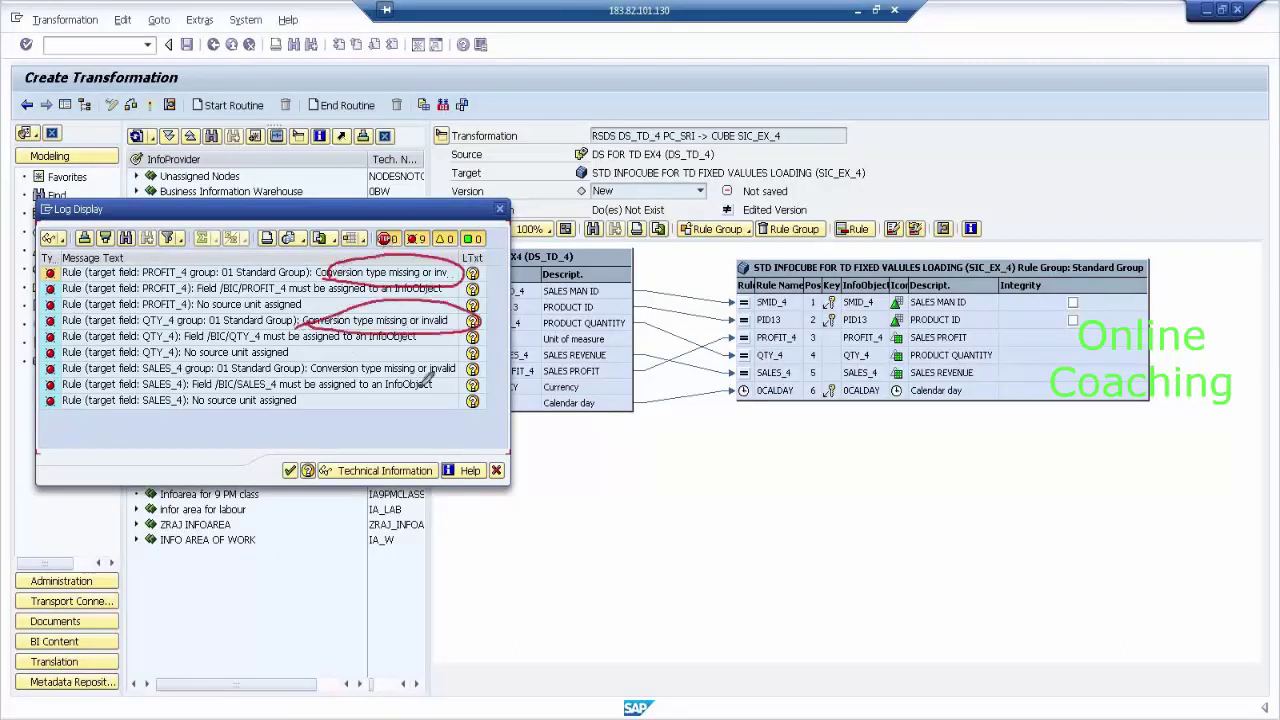
pyautogui.moveTo(316, 366)
pyautogui.mouseDown()
pyautogui.moveTo(450, 341)
pyautogui.moveTo(318, 368)
pyautogui.mouseUp()
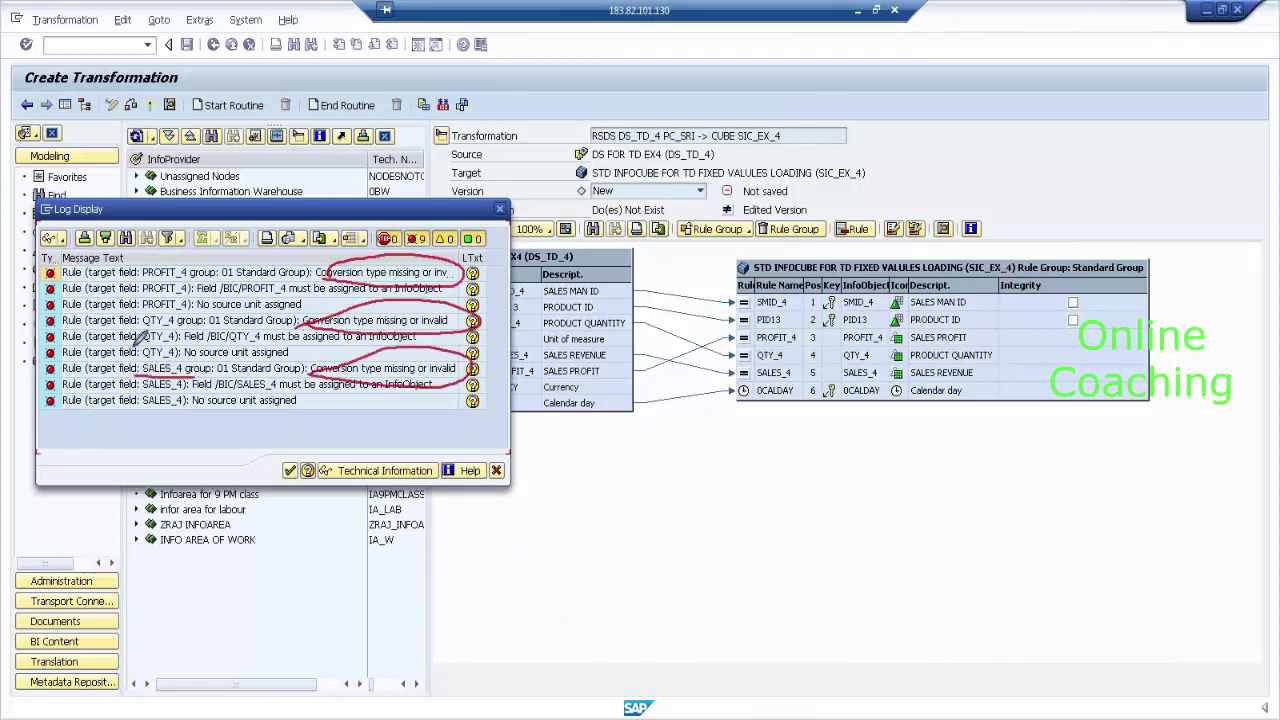
pyautogui.moveTo(140, 326); pyautogui.dragTo(190, 324)
pyautogui.moveTo(142, 280); pyautogui.dragTo(214, 279)
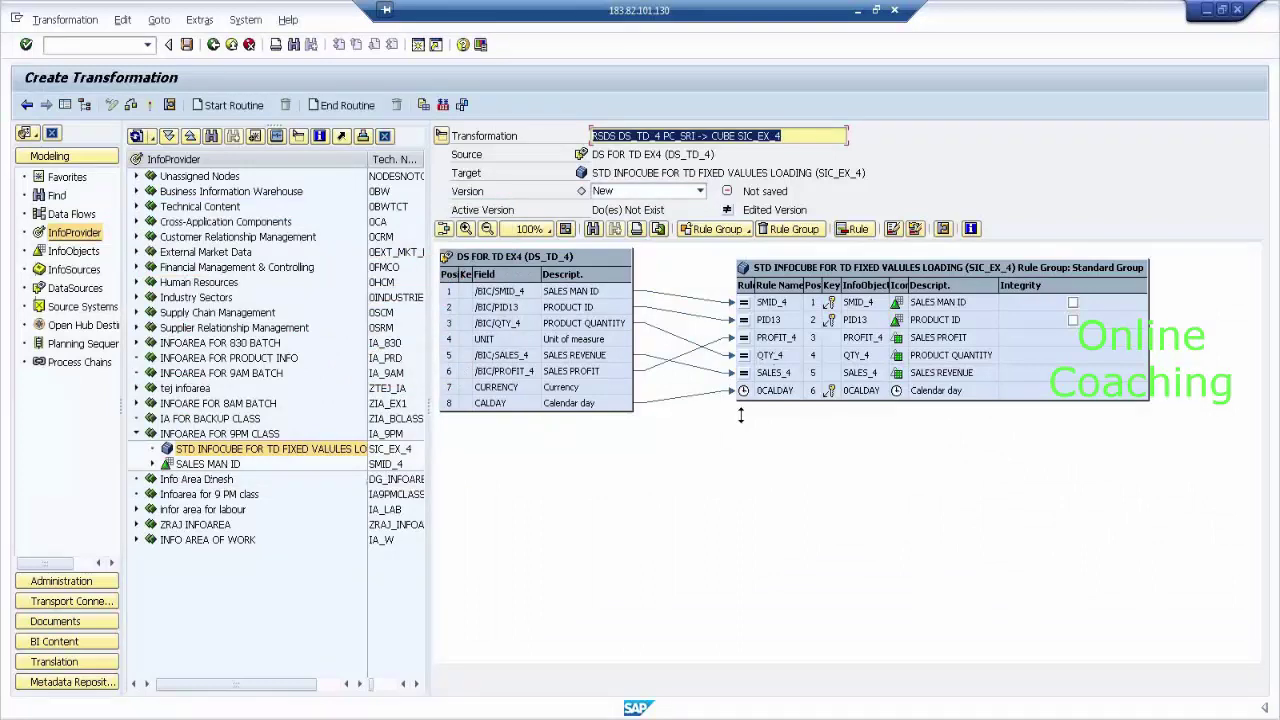
# Step: Set the currency of the PROFIT_4 rule to No Conversion and transfer the values
pyautogui.click(775, 340)
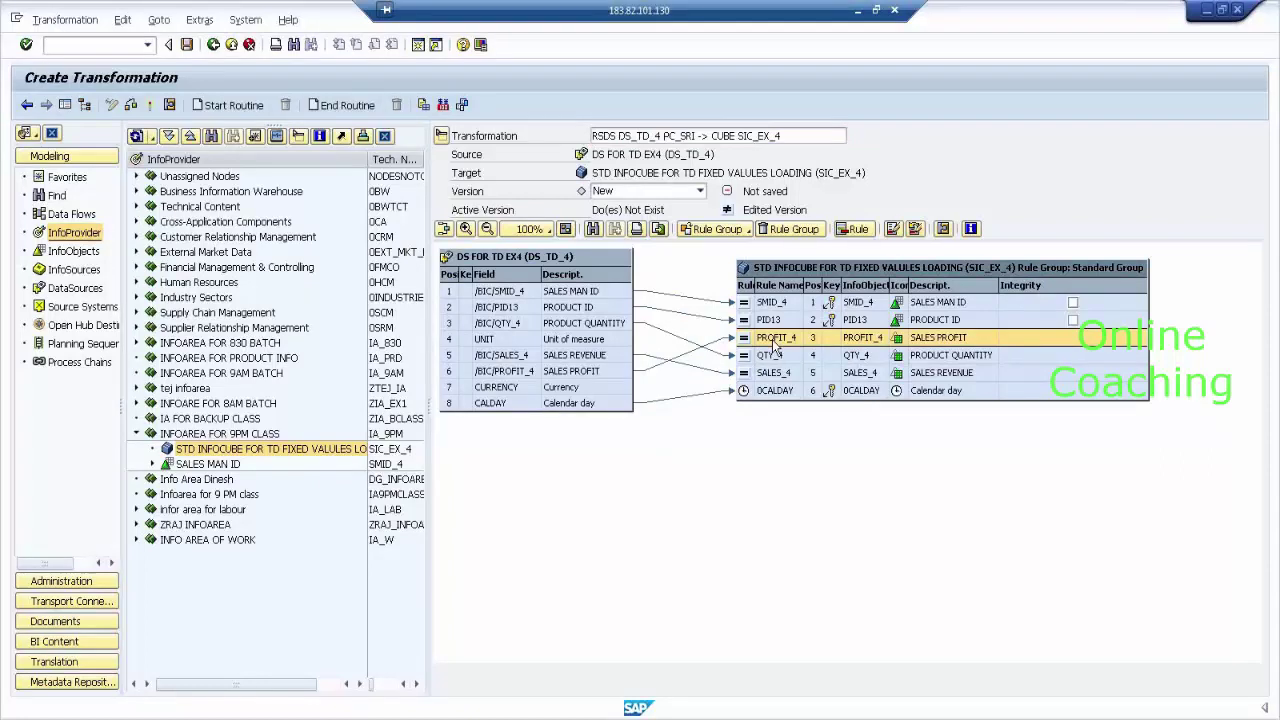
pyautogui.doubleClick(775, 340)
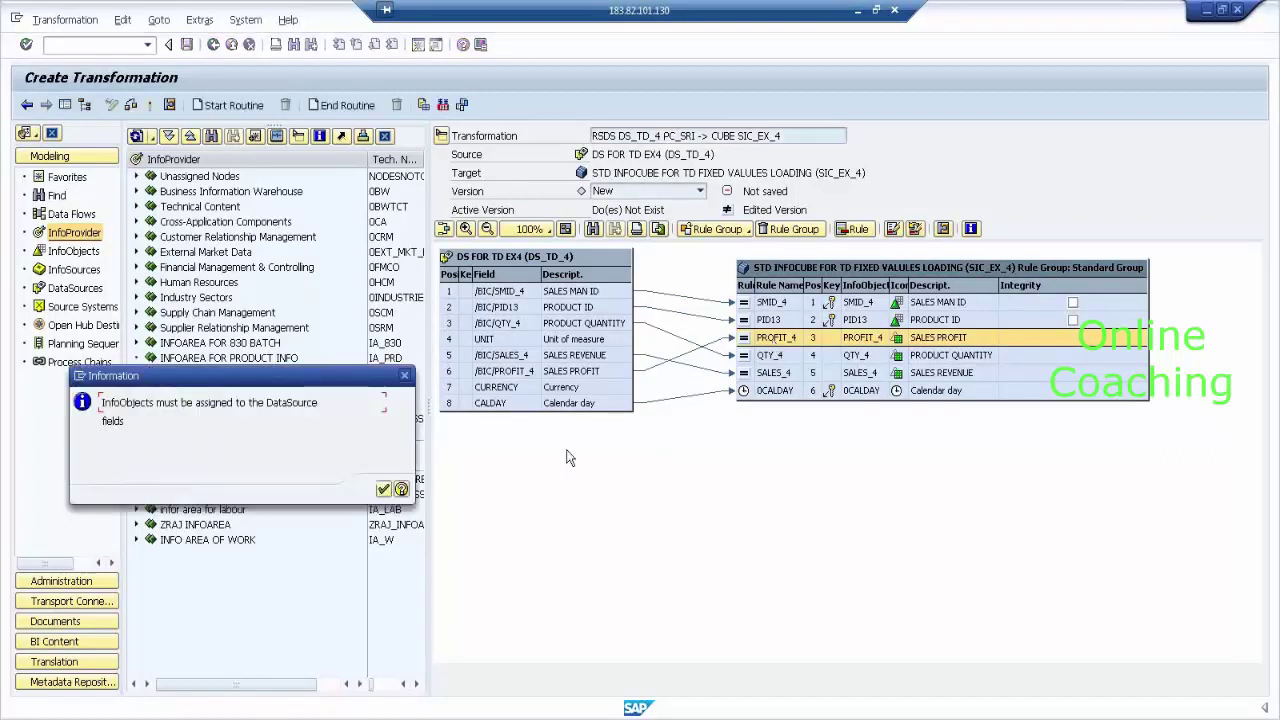
pyautogui.click(391, 488)
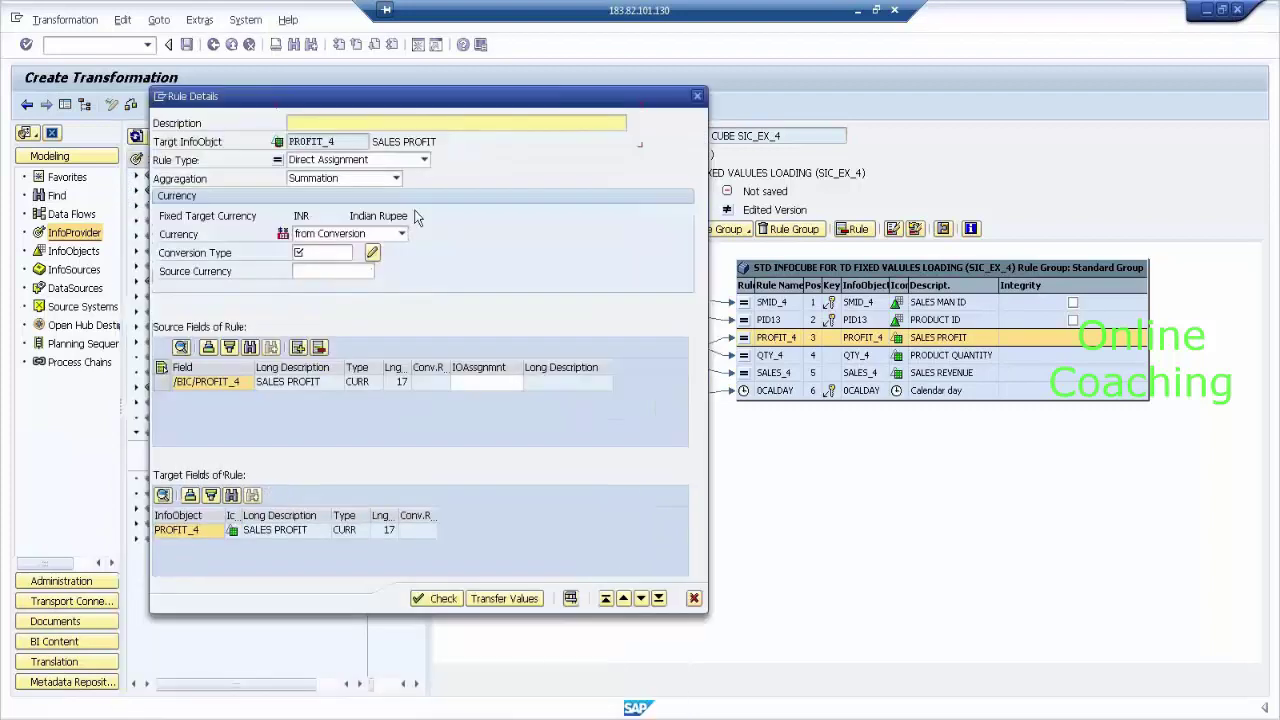
pyautogui.click(325, 235)
pyautogui.click(325, 264)
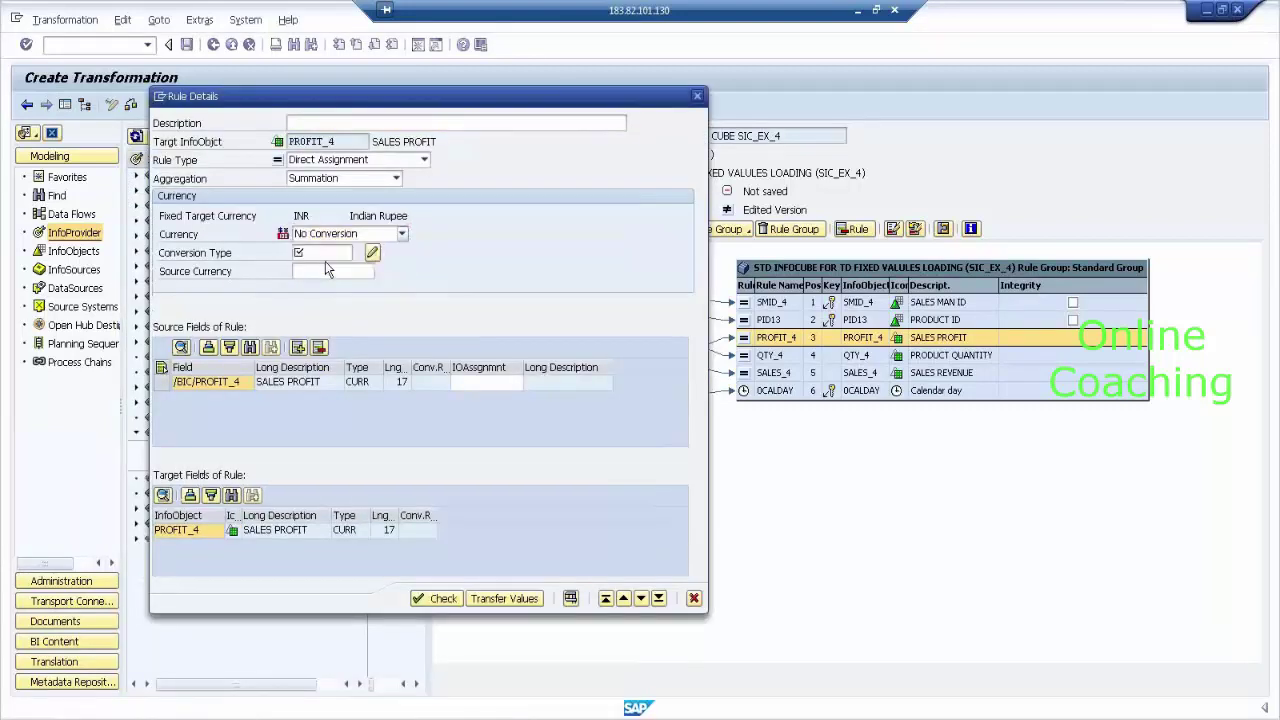
pyautogui.click(503, 561)
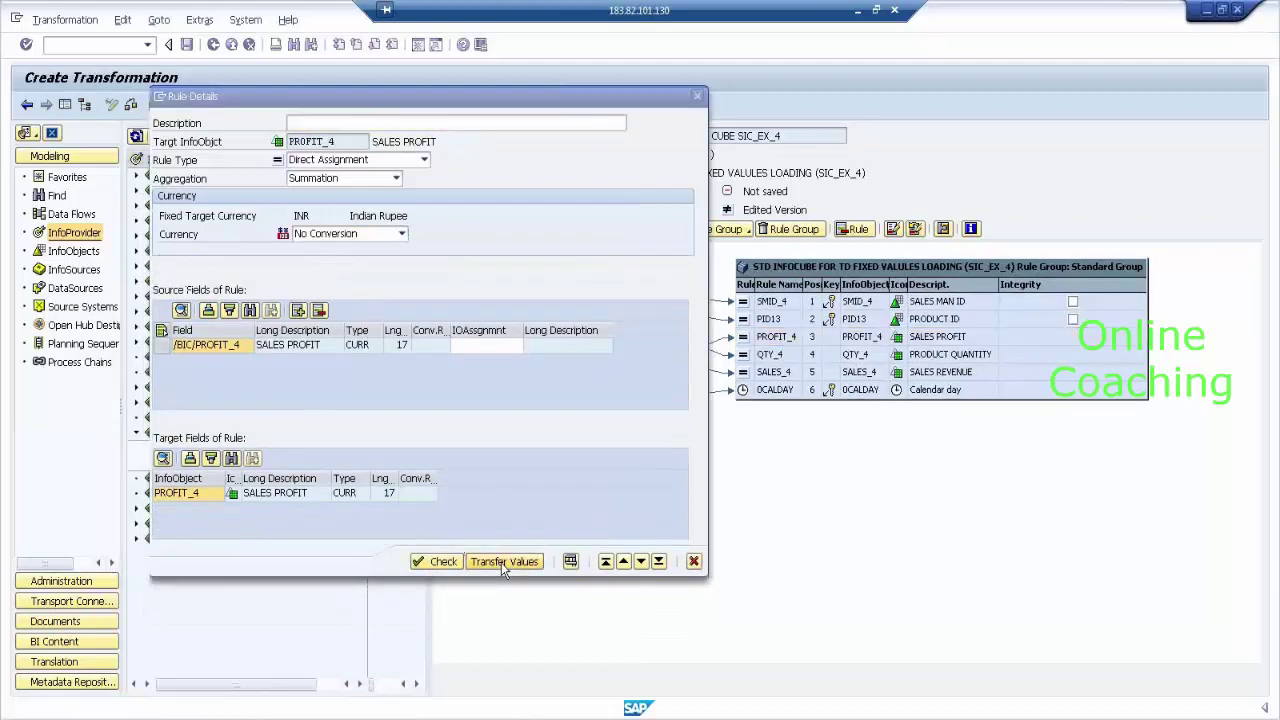
# Step: Set the unit of the QTY_4 rule to No Conversion and transfer the values
pyautogui.click(760, 354)
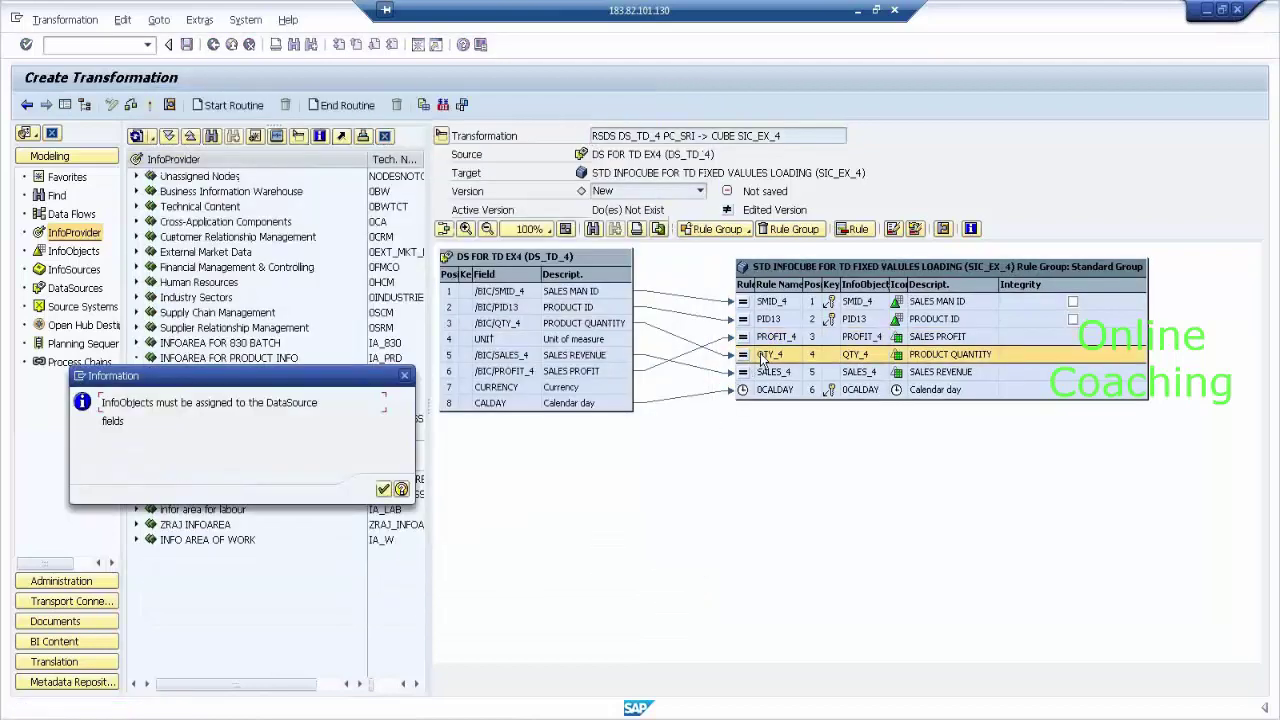
pyautogui.click(385, 491)
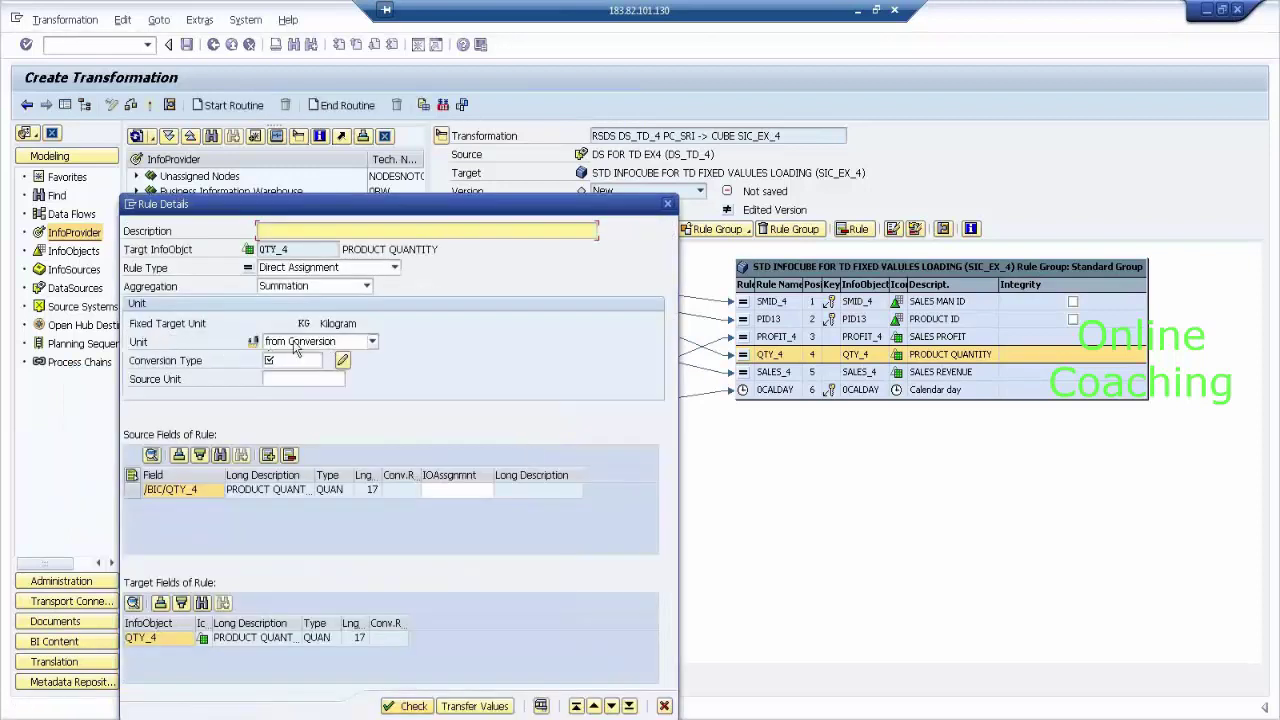
pyautogui.click(297, 342)
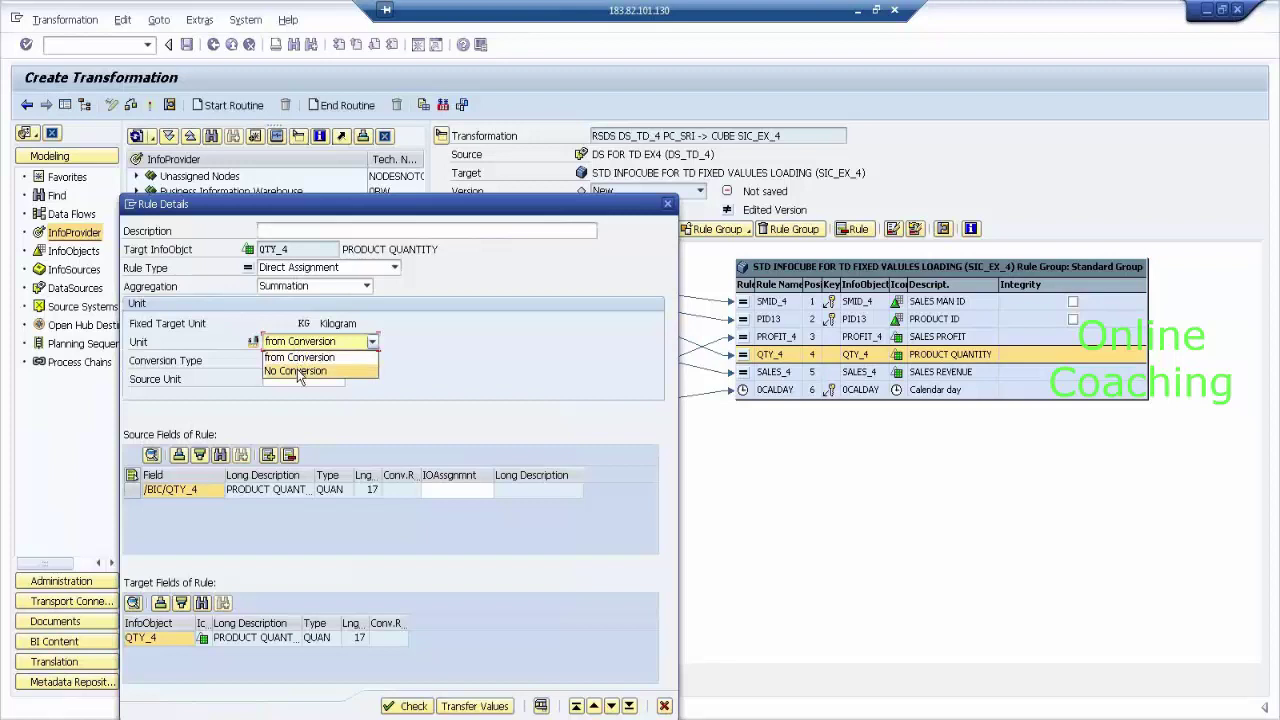
pyautogui.click(298, 371)
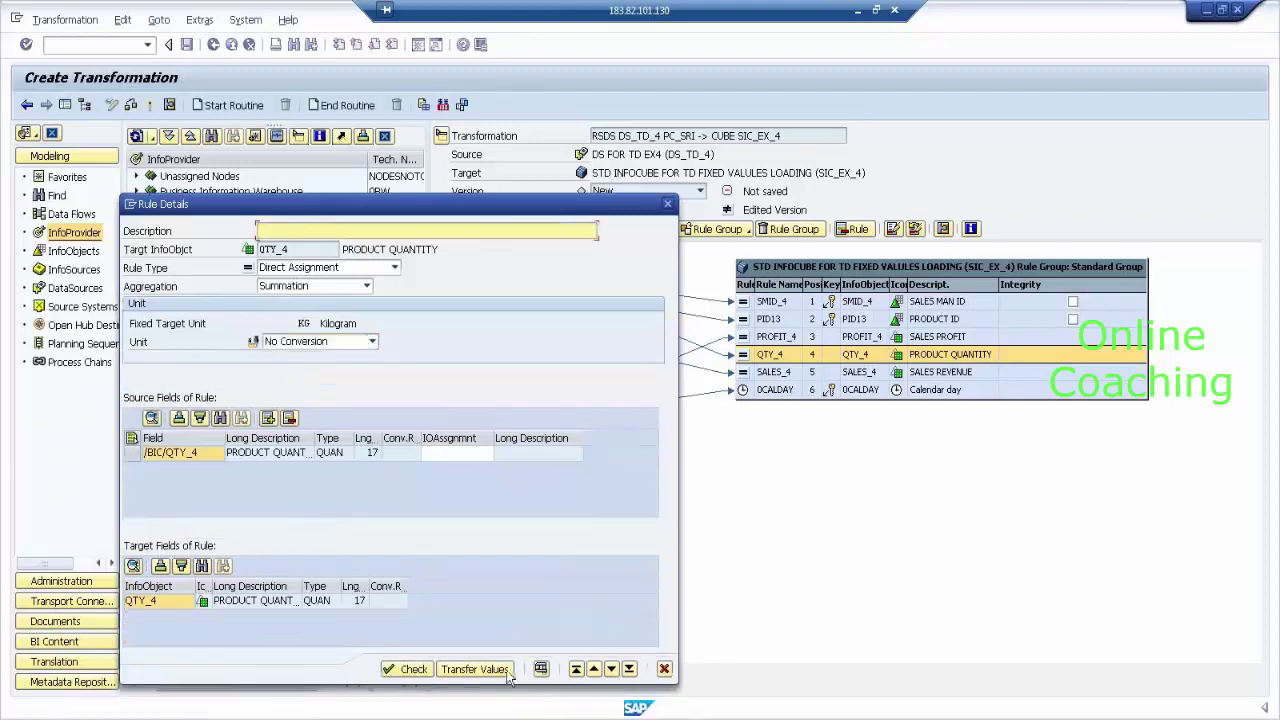
pyautogui.click(507, 677)
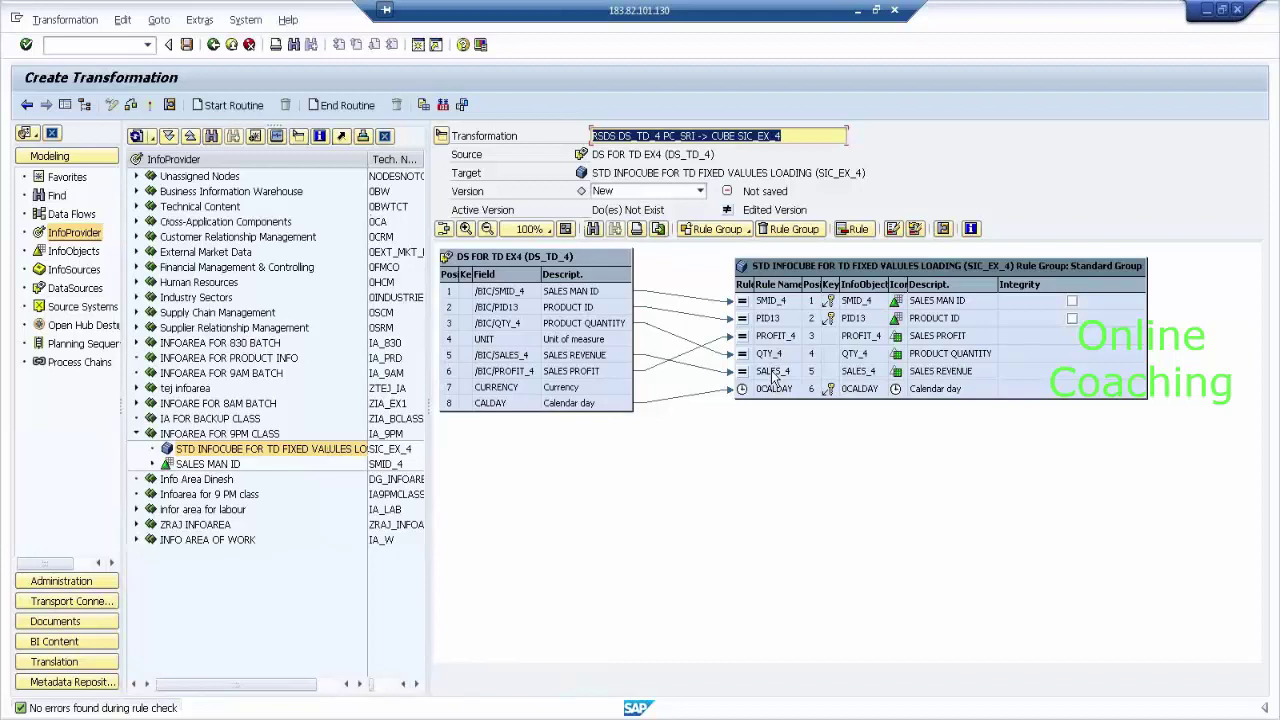
# Step: Set the currency of the SALES_4 rule to No Conversion and transfer the values
pyautogui.doubleClick(773, 372)
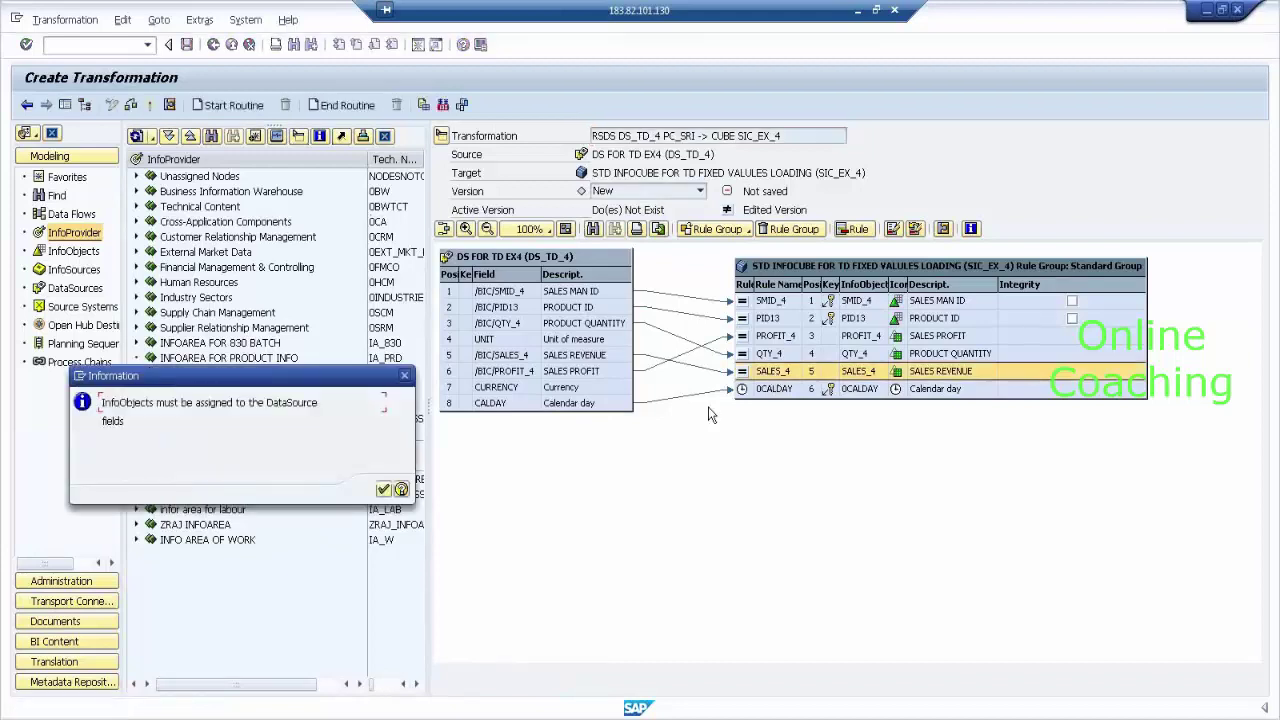
pyautogui.click(383, 489)
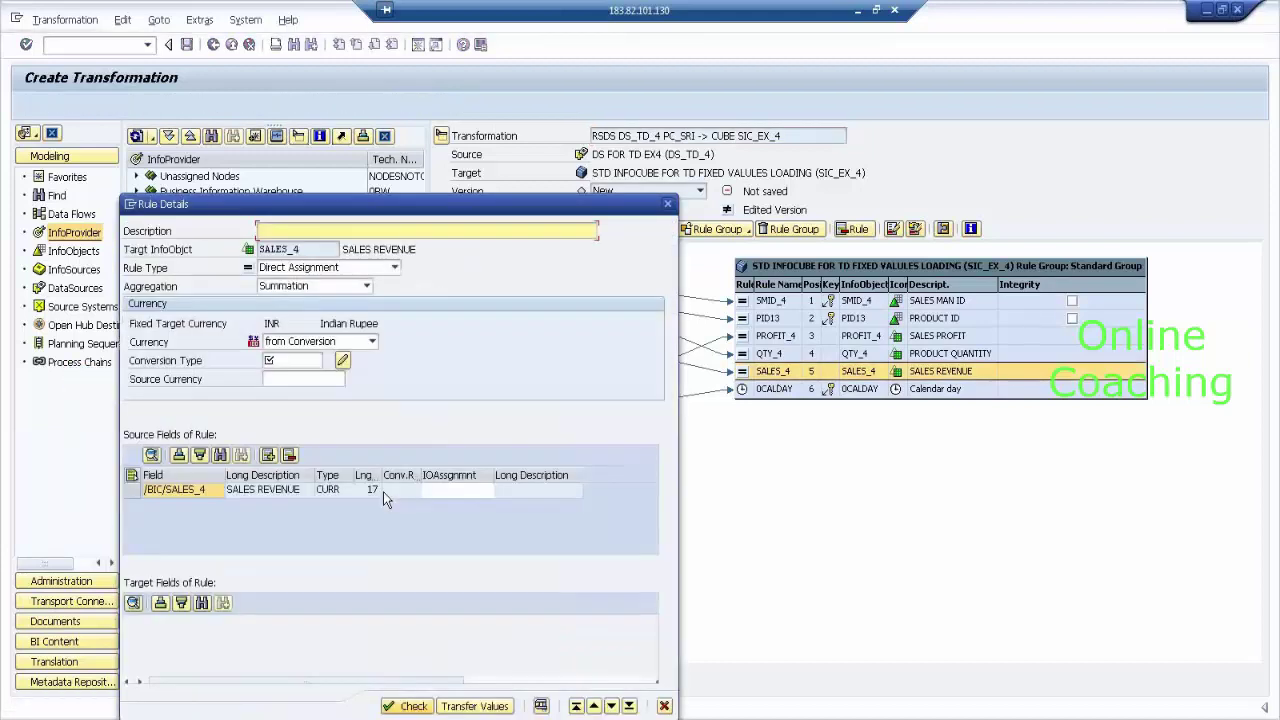
pyautogui.click(336, 342)
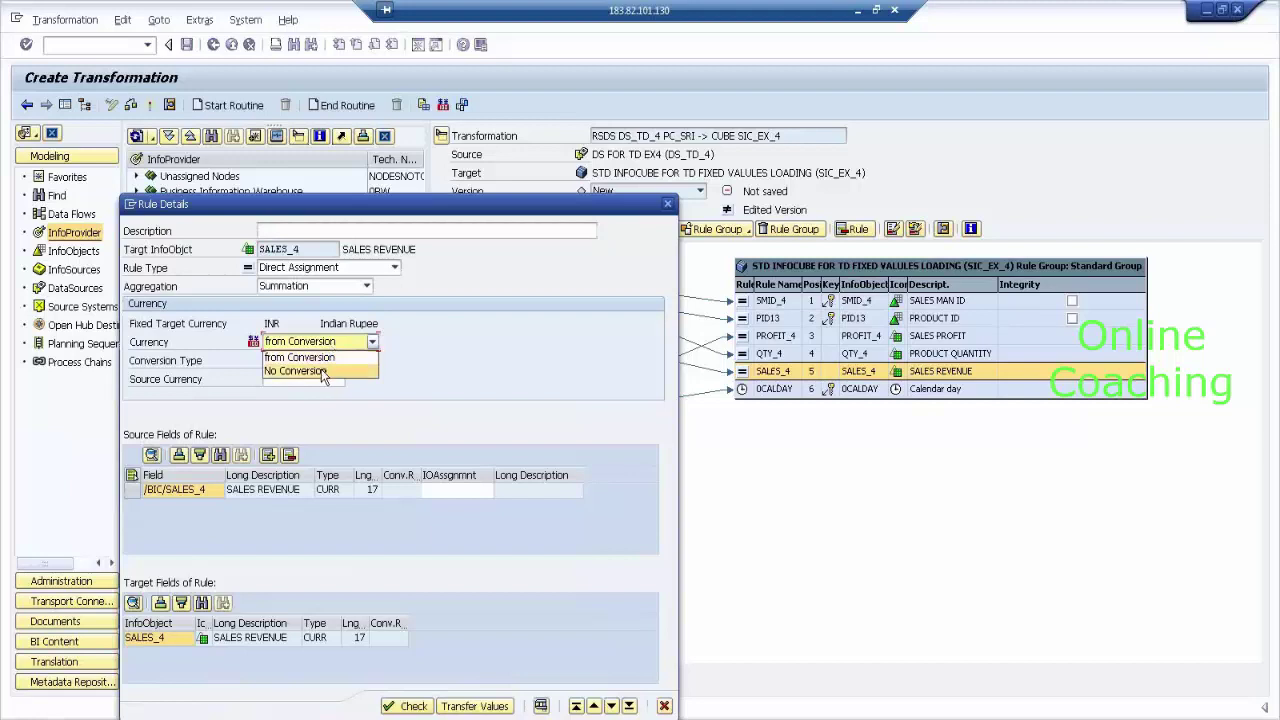
pyautogui.click(320, 371)
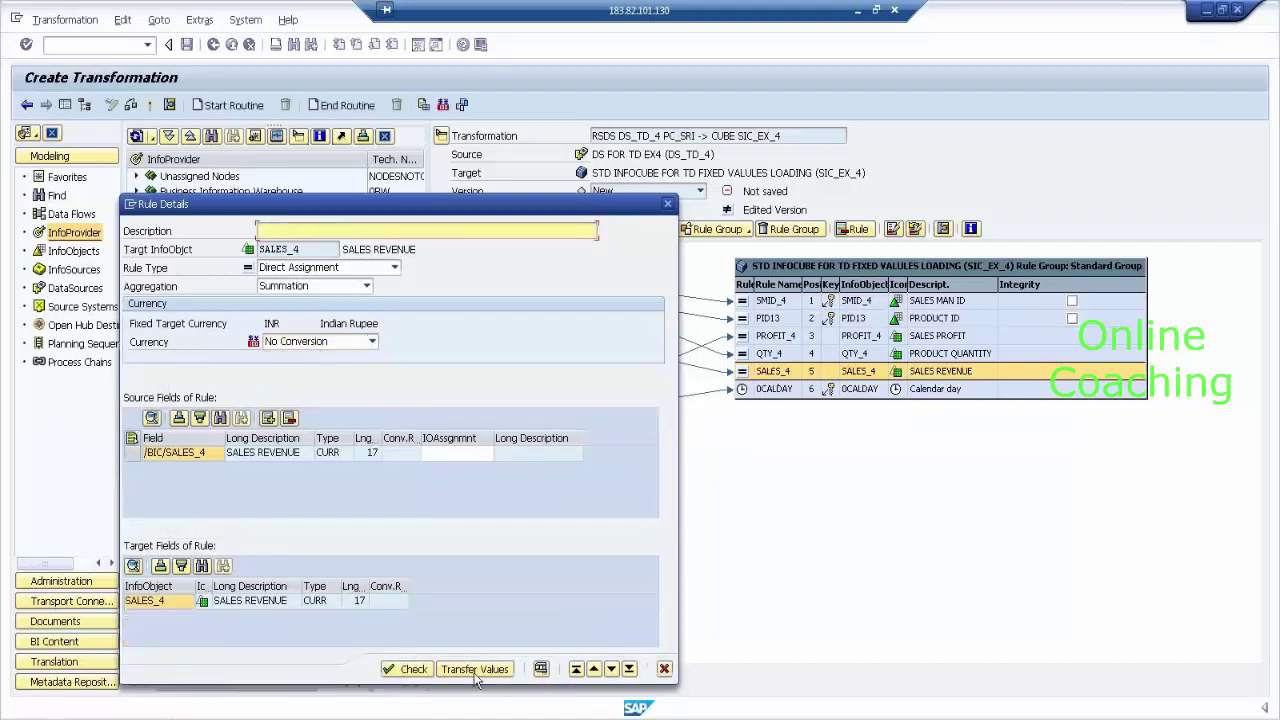
pyautogui.click(476, 672)
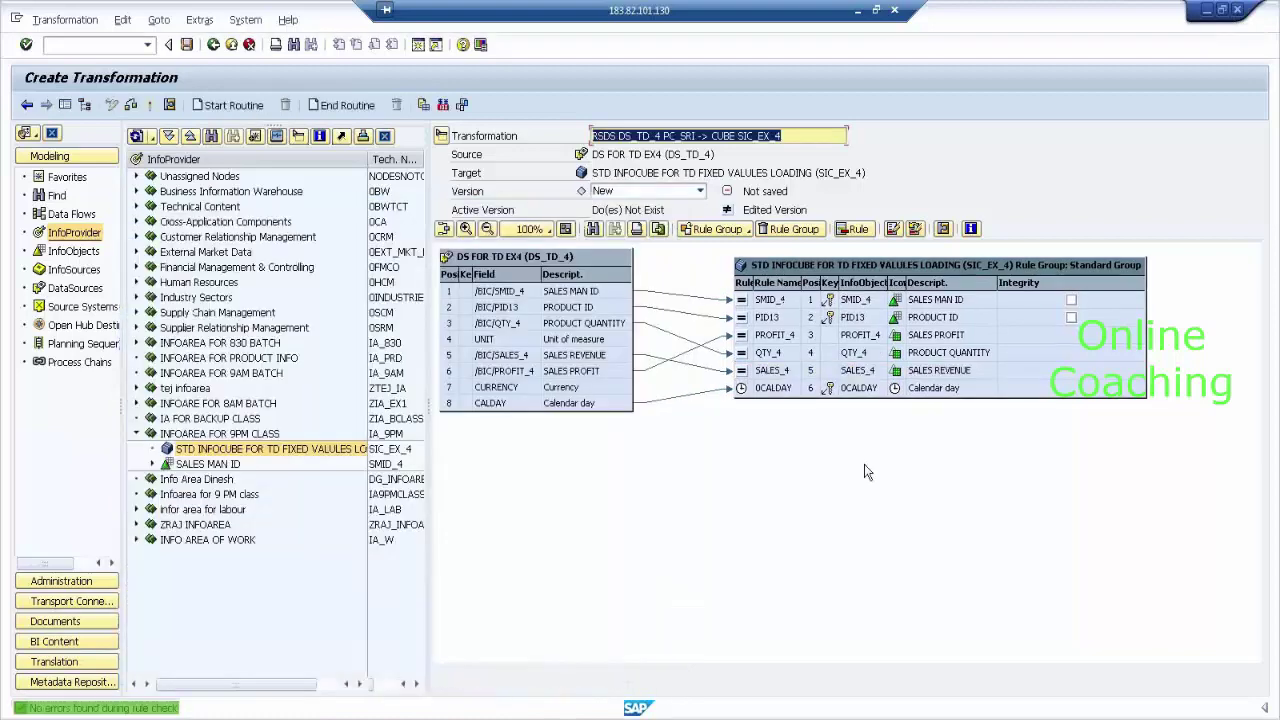
# Step: Activate the transformation from DS_TD_4 to SIC_EX_4 and return to the InfoProvider tree
pyautogui.click(150, 105)
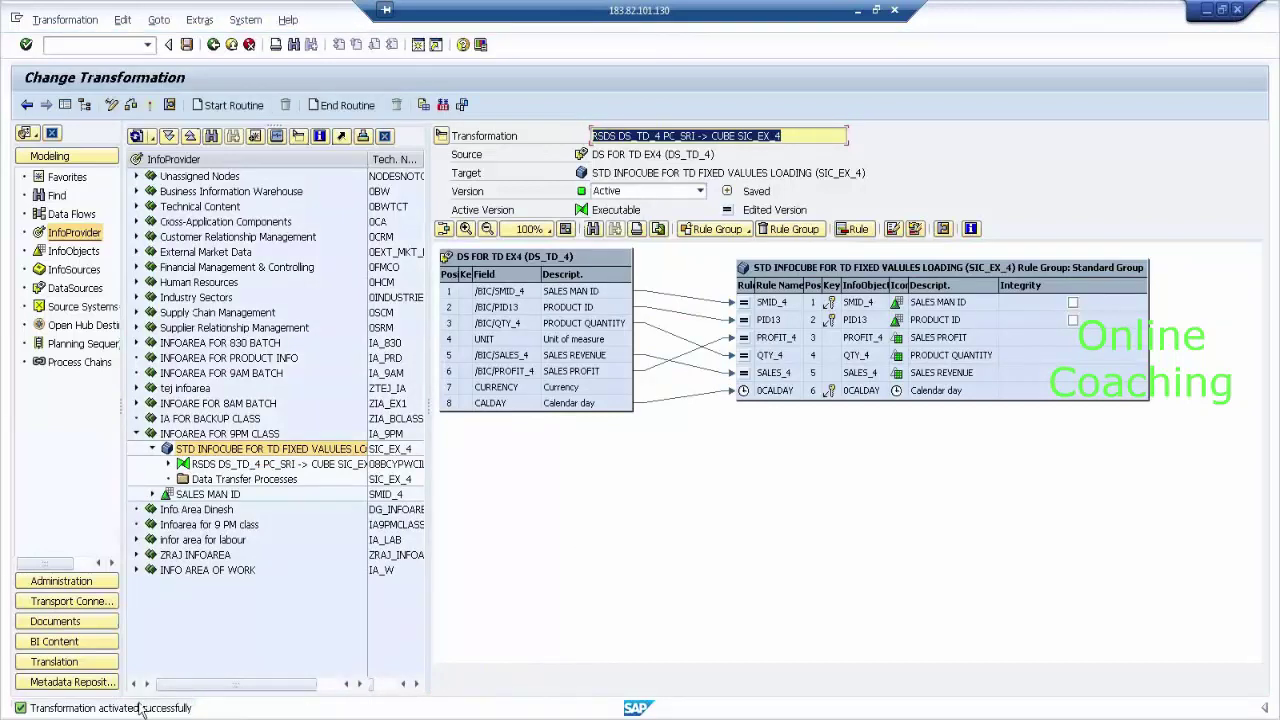
pyautogui.click(212, 45)
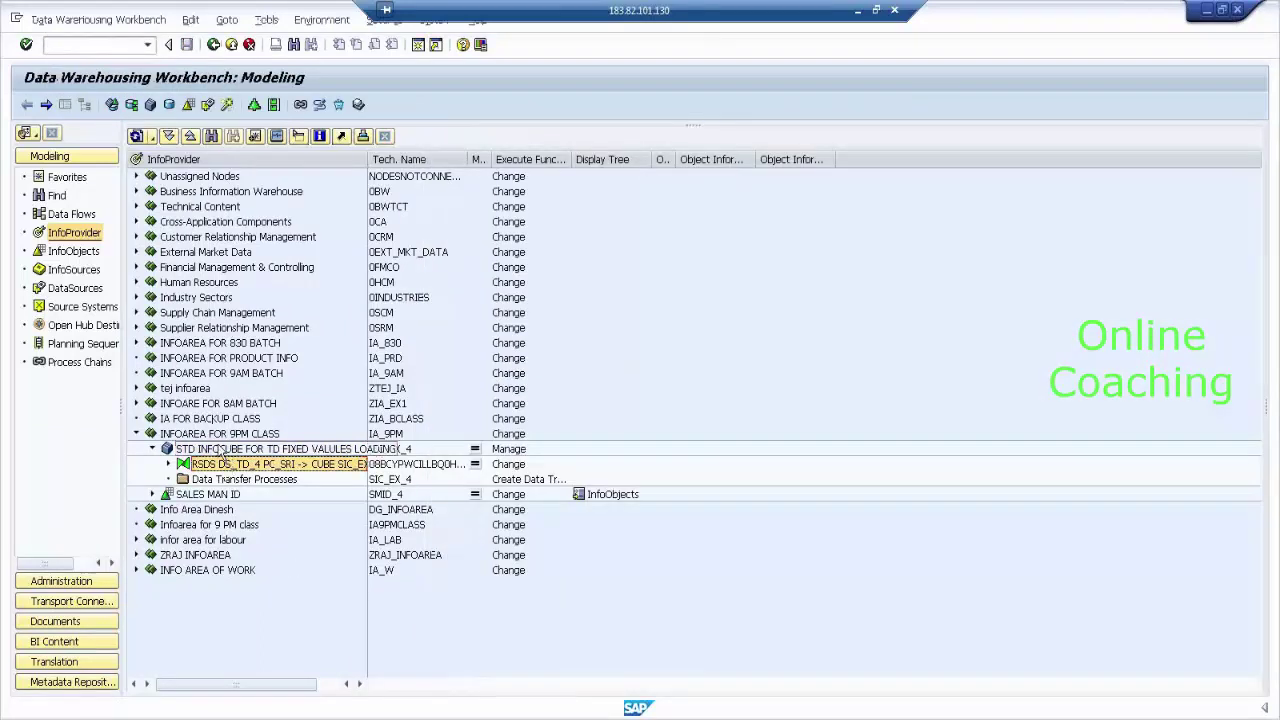
# Step: Create an InfoPackage described "IPAK FOR TD FIXED VALUES LOADING" for the DataSource DS_TD_4
pyautogui.click(80, 289)
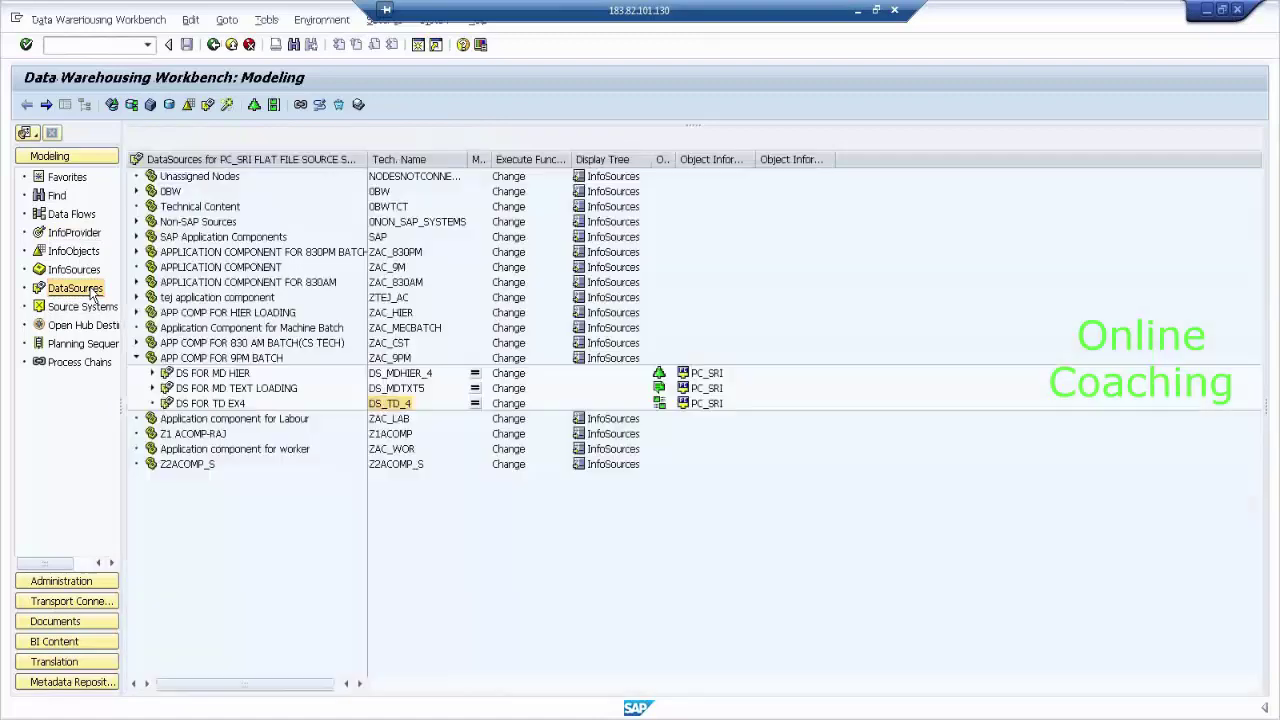
pyautogui.click(231, 405)
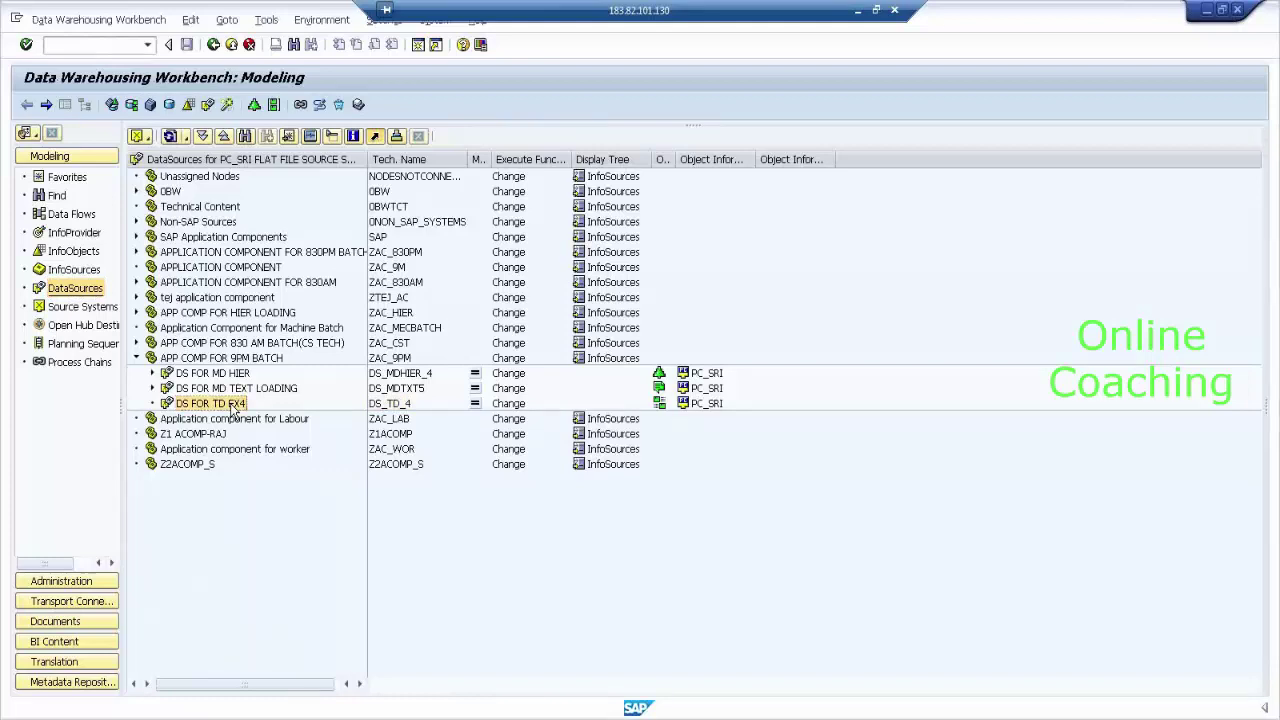
pyautogui.rightClick(233, 406)
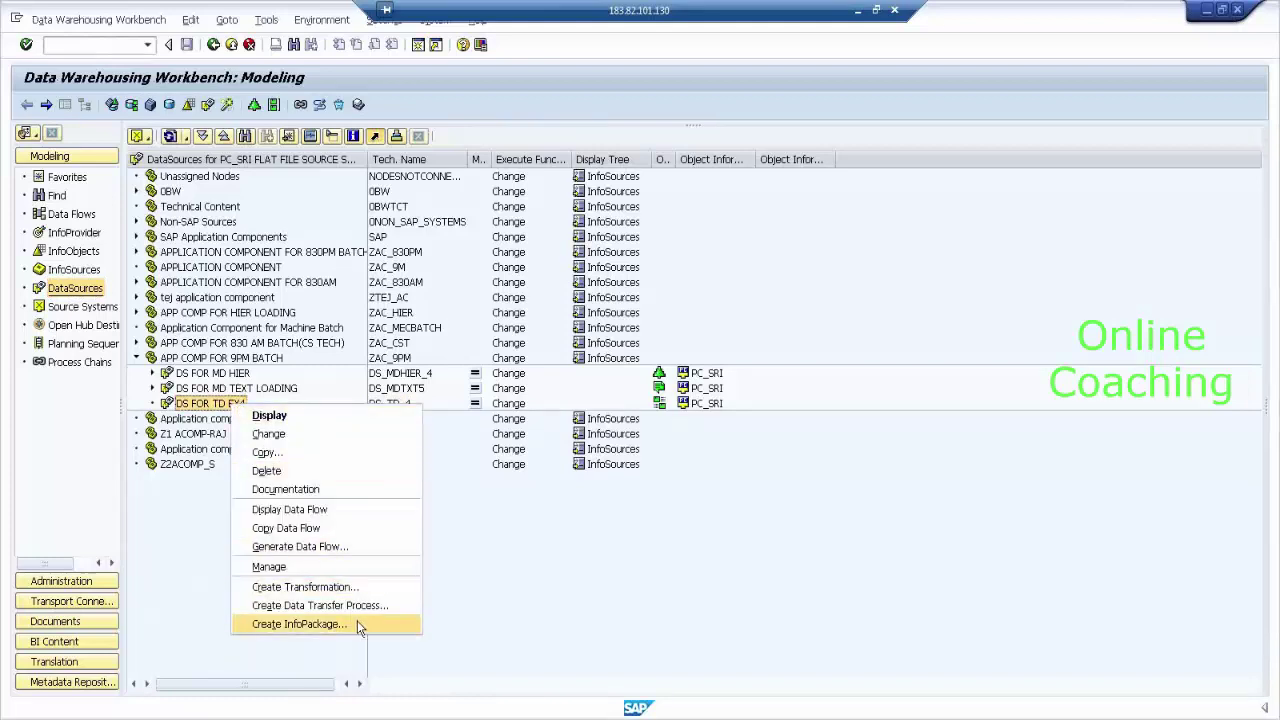
pyautogui.click(357, 624)
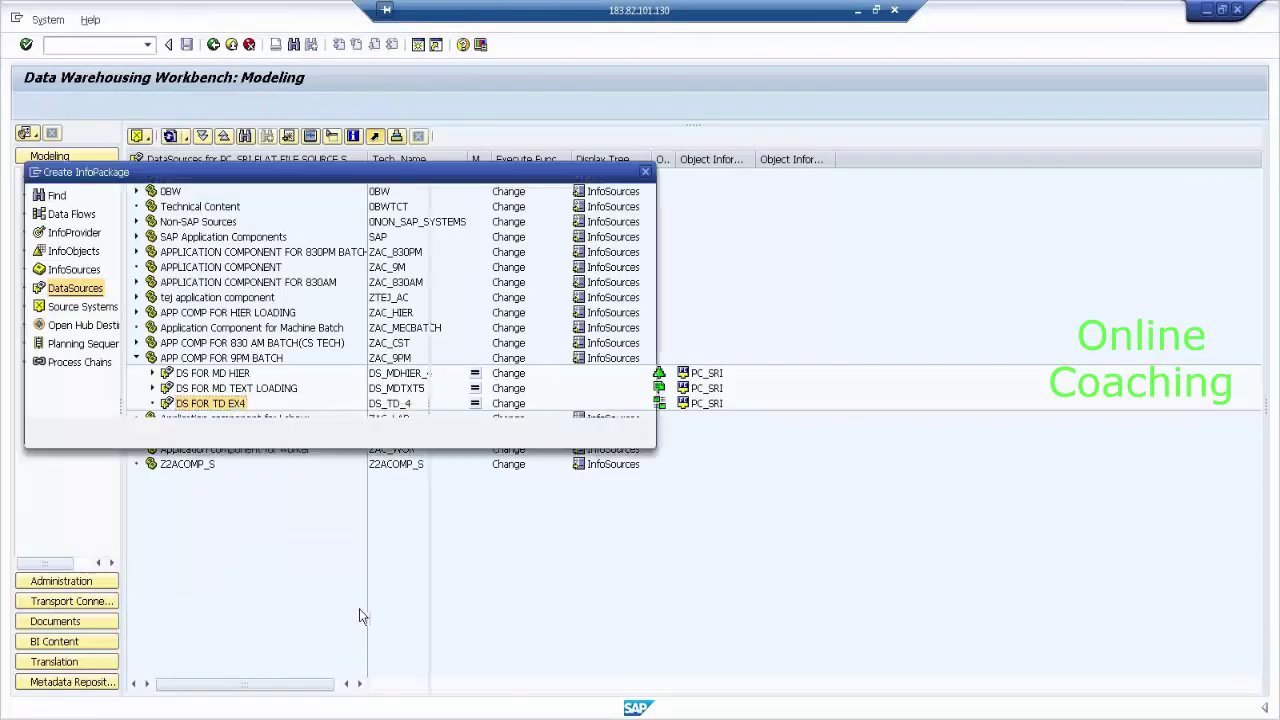
pyautogui.write('IPAK FOR T')
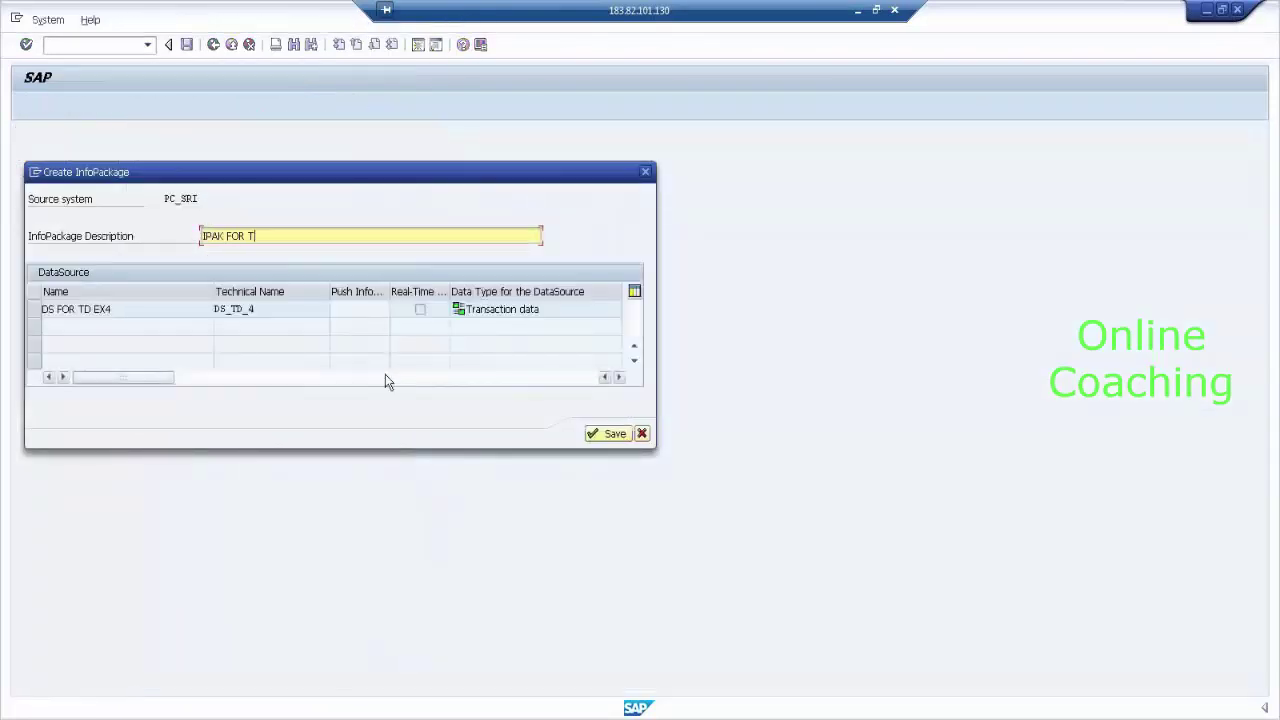
pyautogui.write('D FIXED VALUES LOADING')
pyautogui.press('Return')
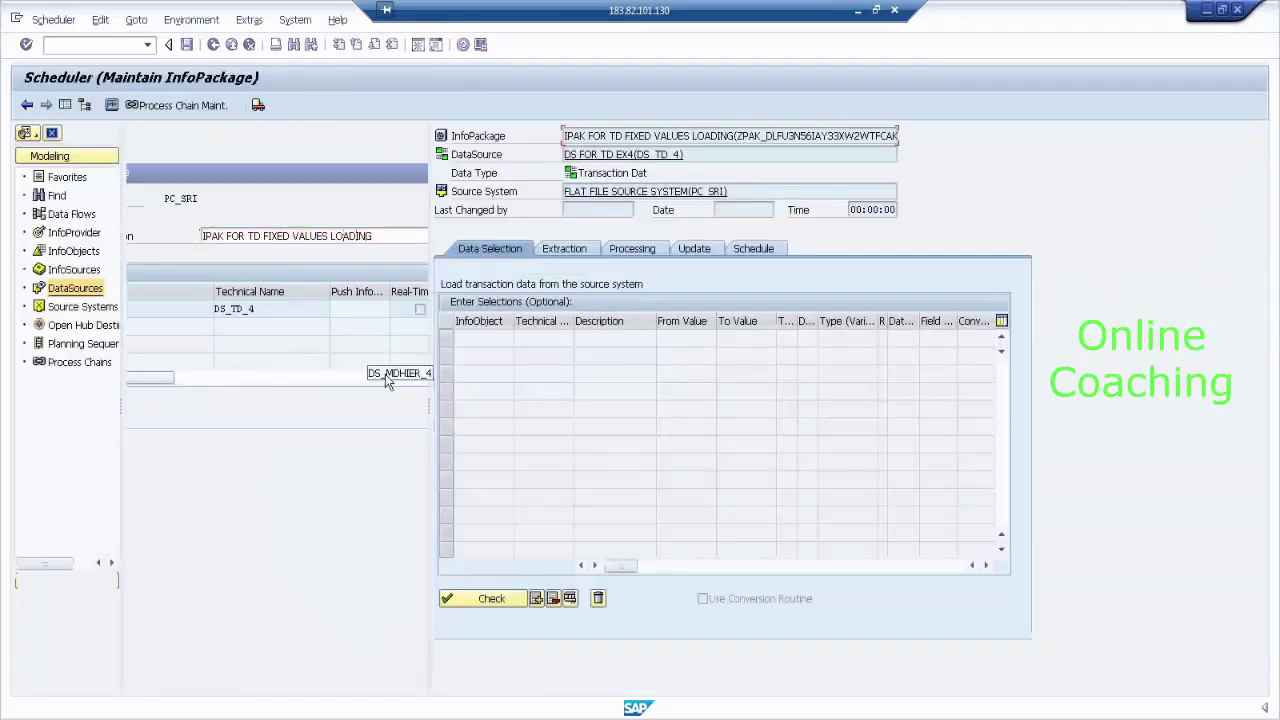
# Step: Start the InfoPackage's data load immediately and allow access to the file TRANSACTION DATA FIXED.csv
pyautogui.click(765, 249)
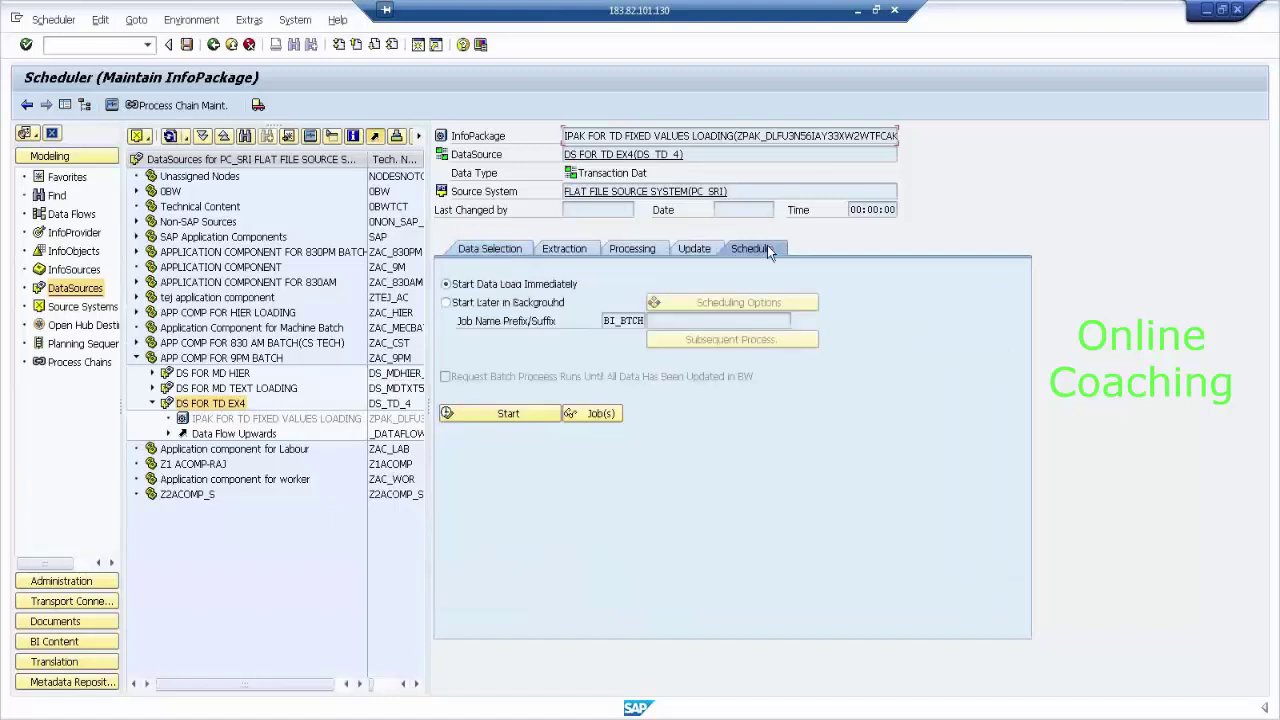
pyautogui.click(479, 411)
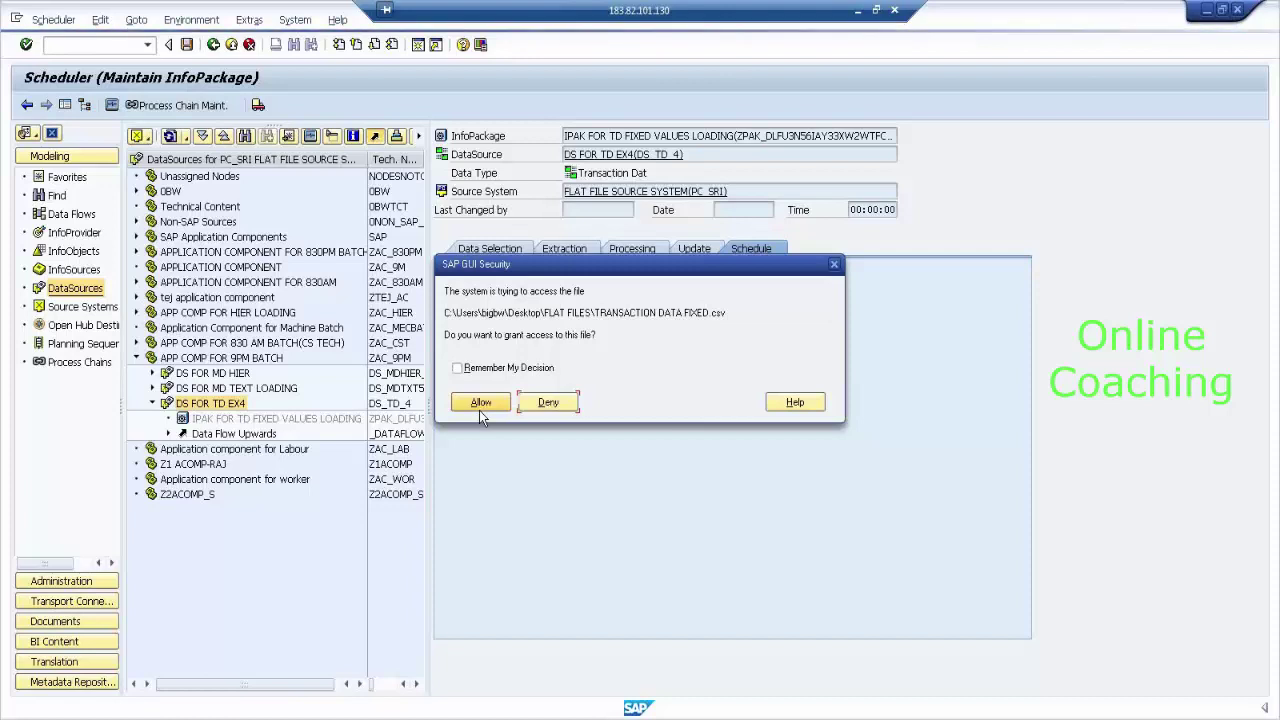
pyautogui.click(479, 410)
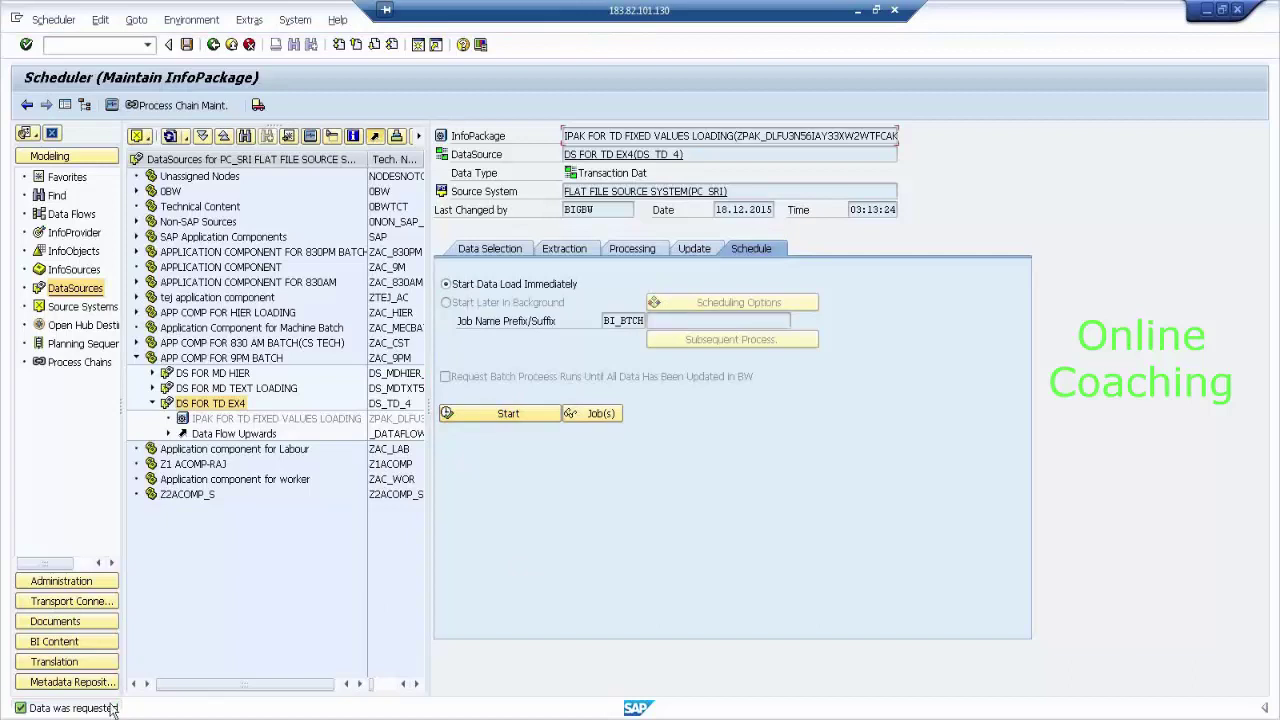
# Step: Check the load request in the monitor and its records in PSA maintenance, and return to the DataSources tree
pyautogui.click(111, 104)
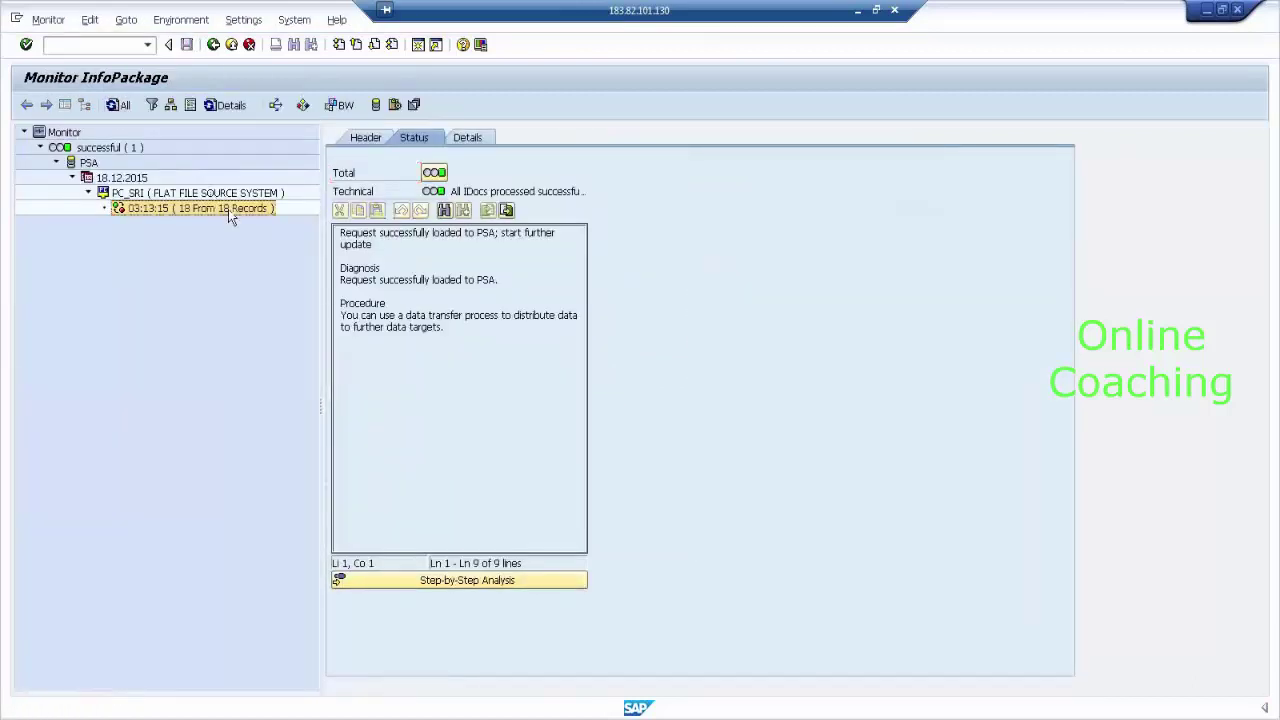
pyautogui.click(382, 106)
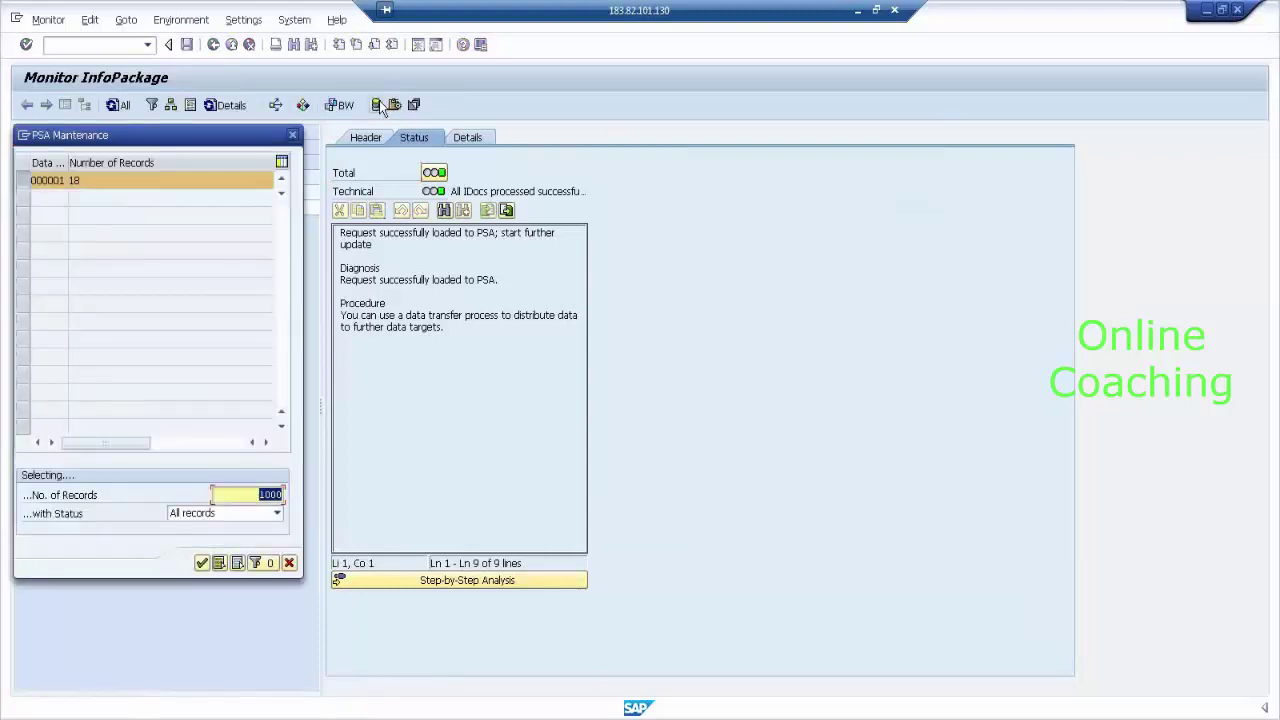
pyautogui.click(202, 564)
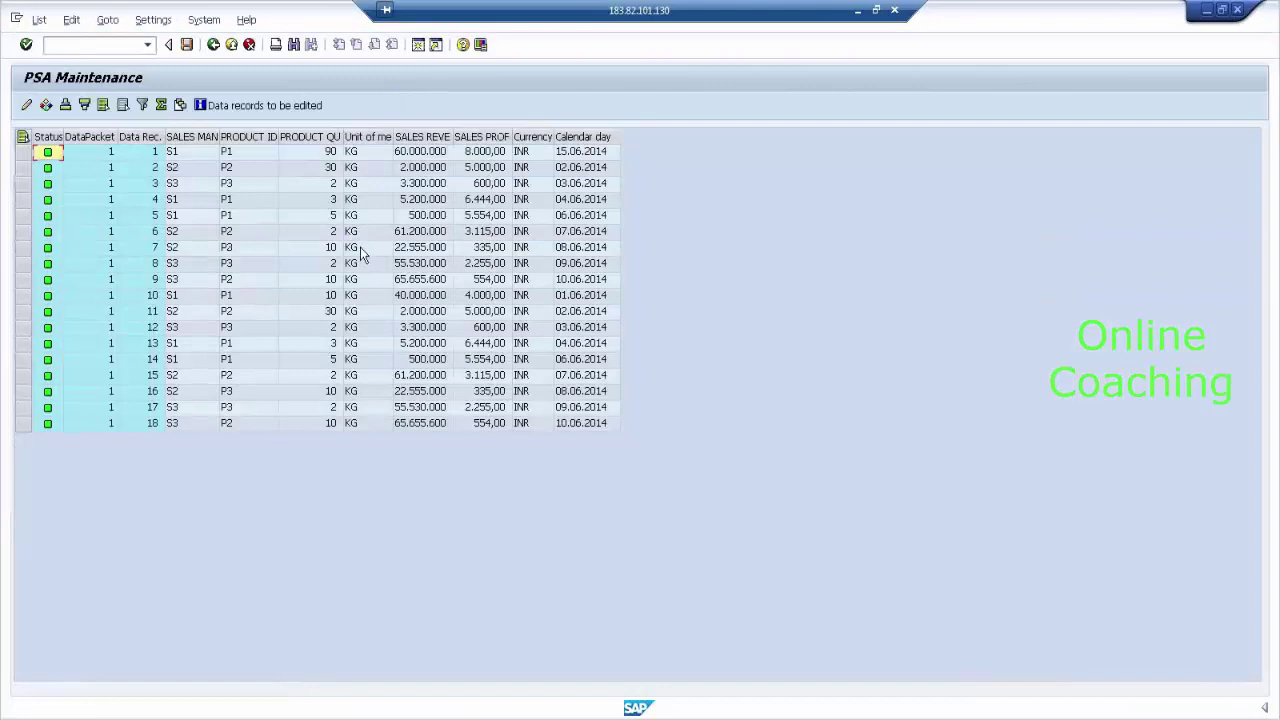
pyautogui.click(212, 45)
pyautogui.click(212, 45)
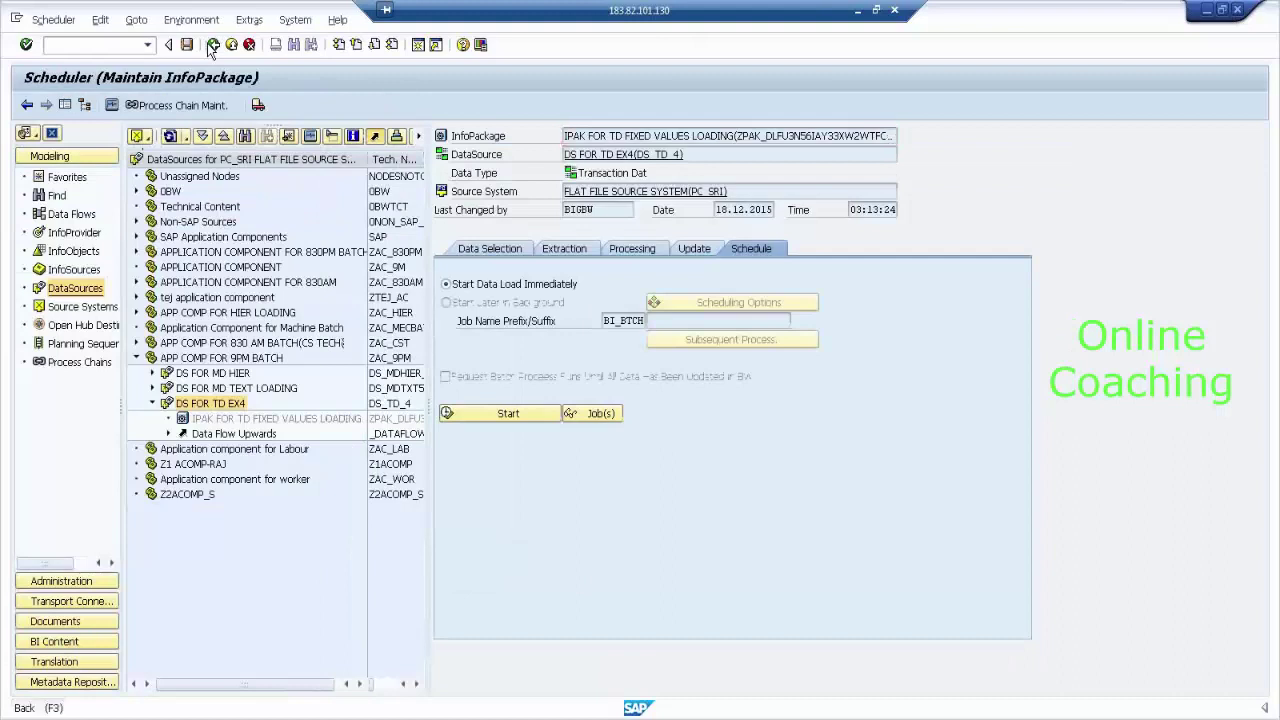
pyautogui.click(212, 45)
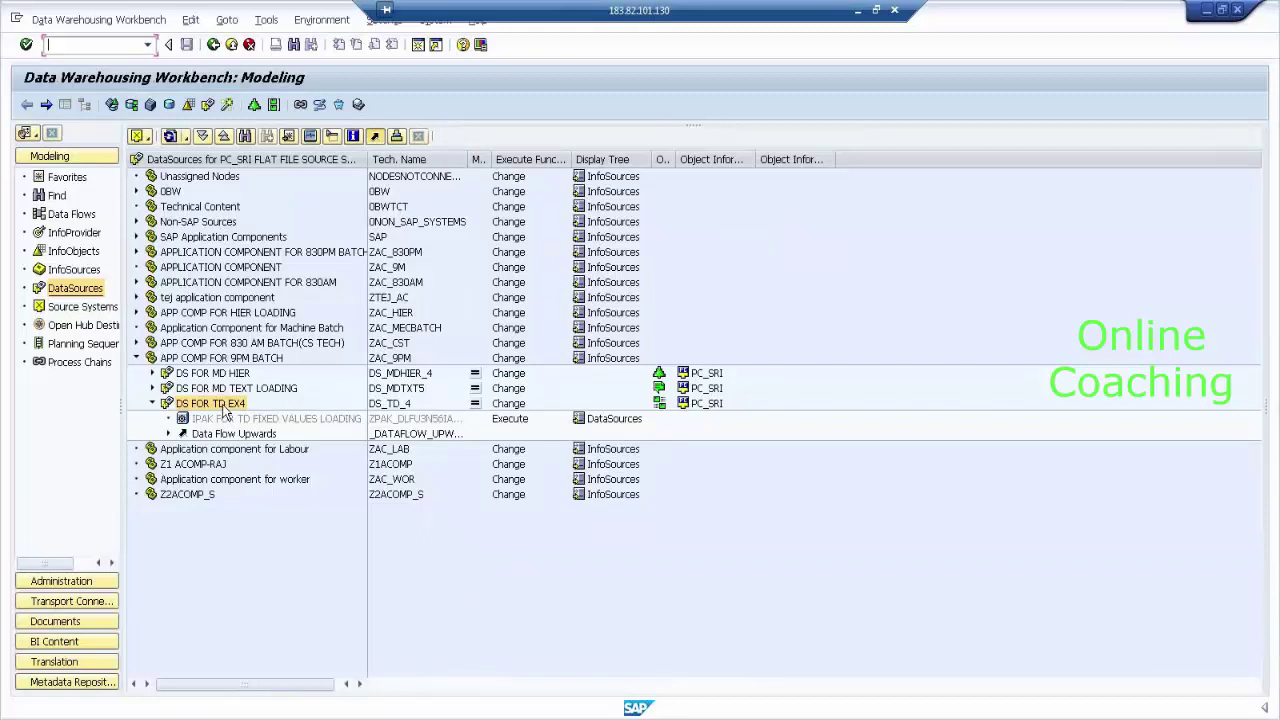
# Step: Create a standard data transfer process from DS_TD_4 to InfoCube SIC_EX_4 with extraction mode Full
pyautogui.rightClick(231, 403)
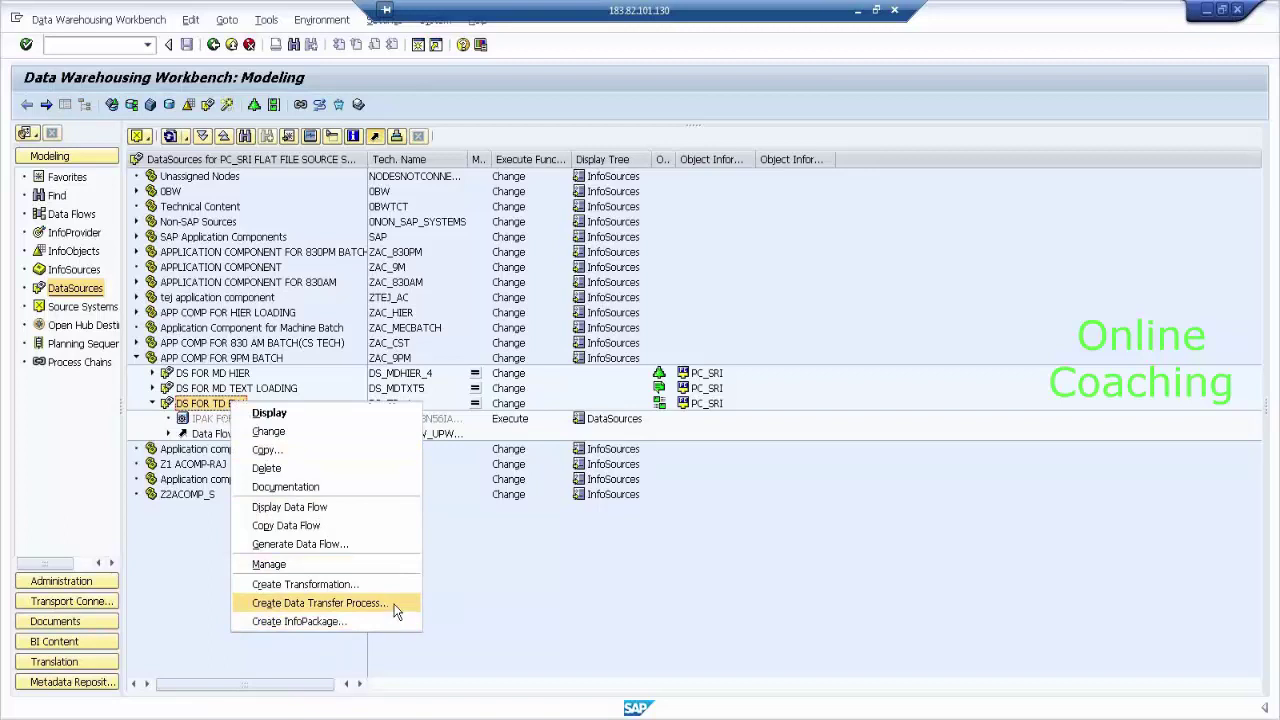
pyautogui.click(318, 603)
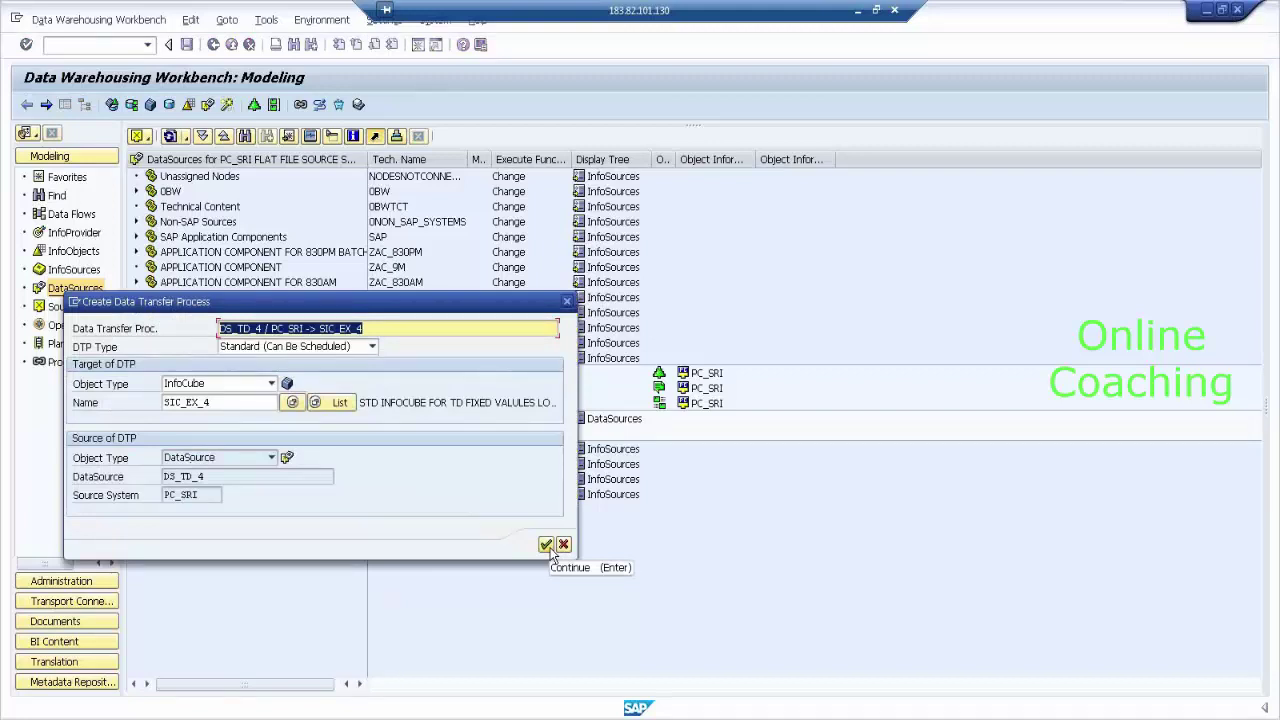
pyautogui.click(546, 545)
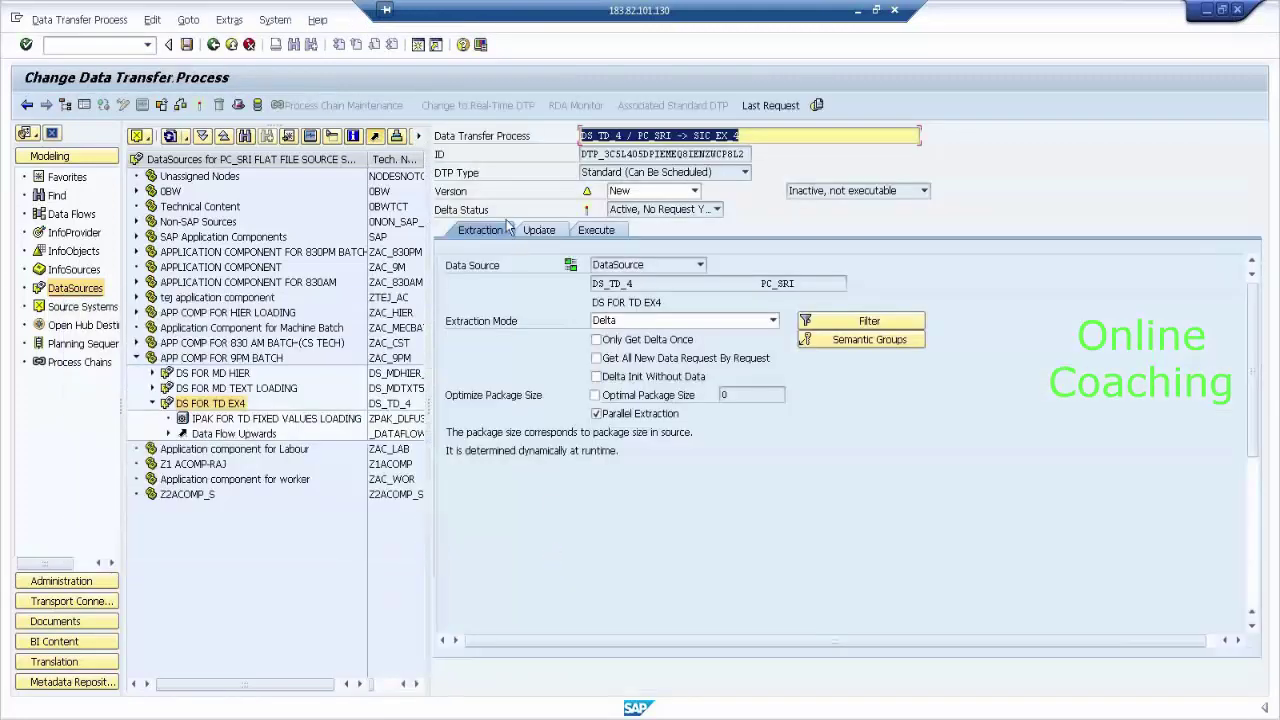
pyautogui.click(621, 322)
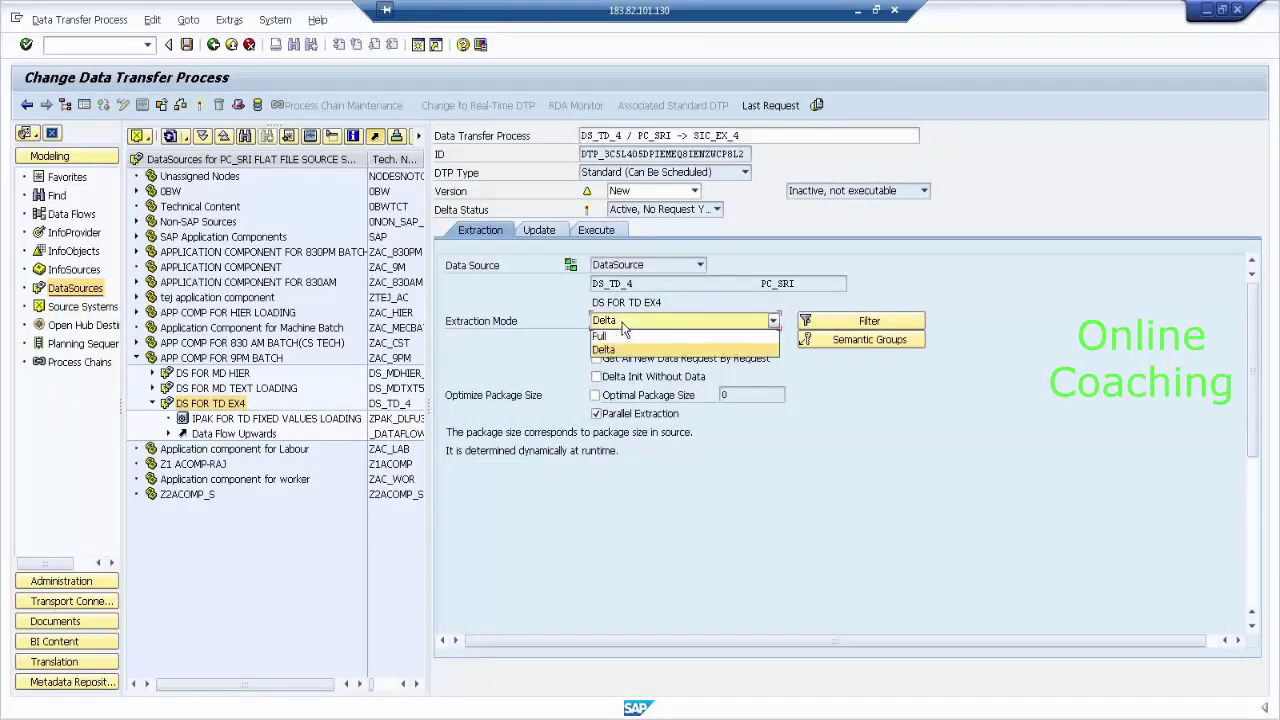
pyautogui.click(621, 338)
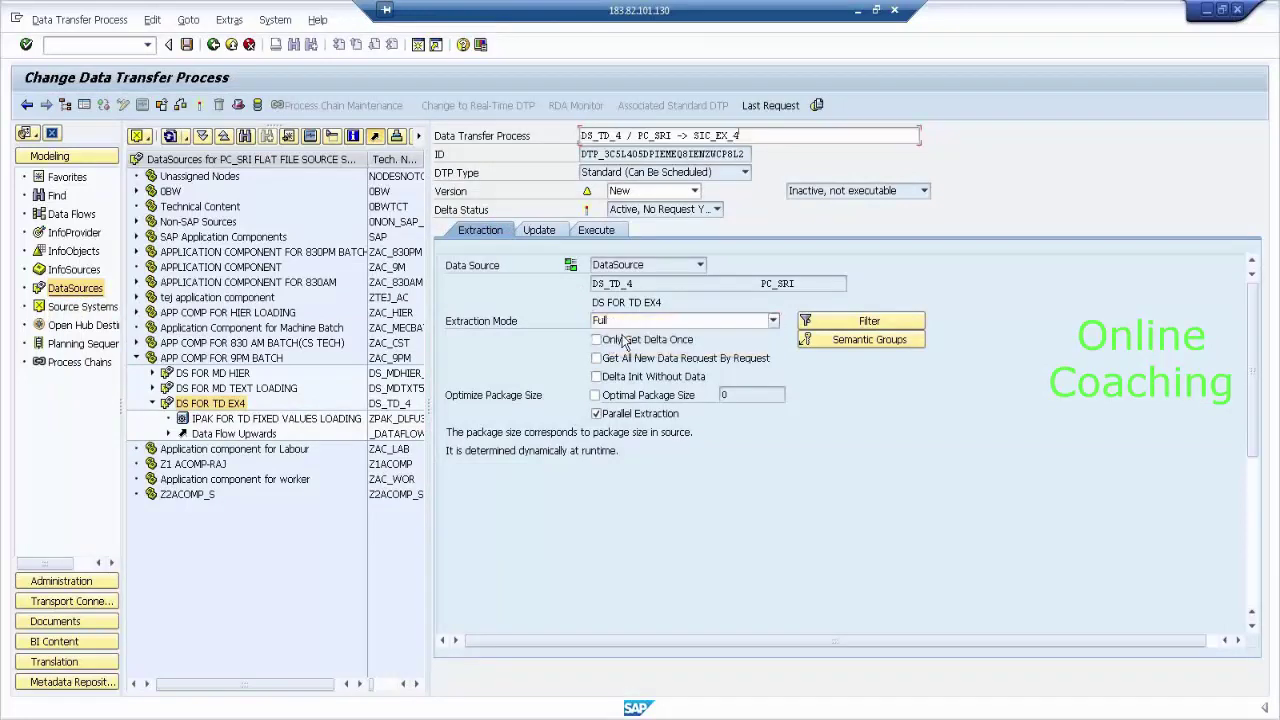
# Step: Activate and execute the data transfer process, choosing to display its request monitor
pyautogui.click(603, 215)
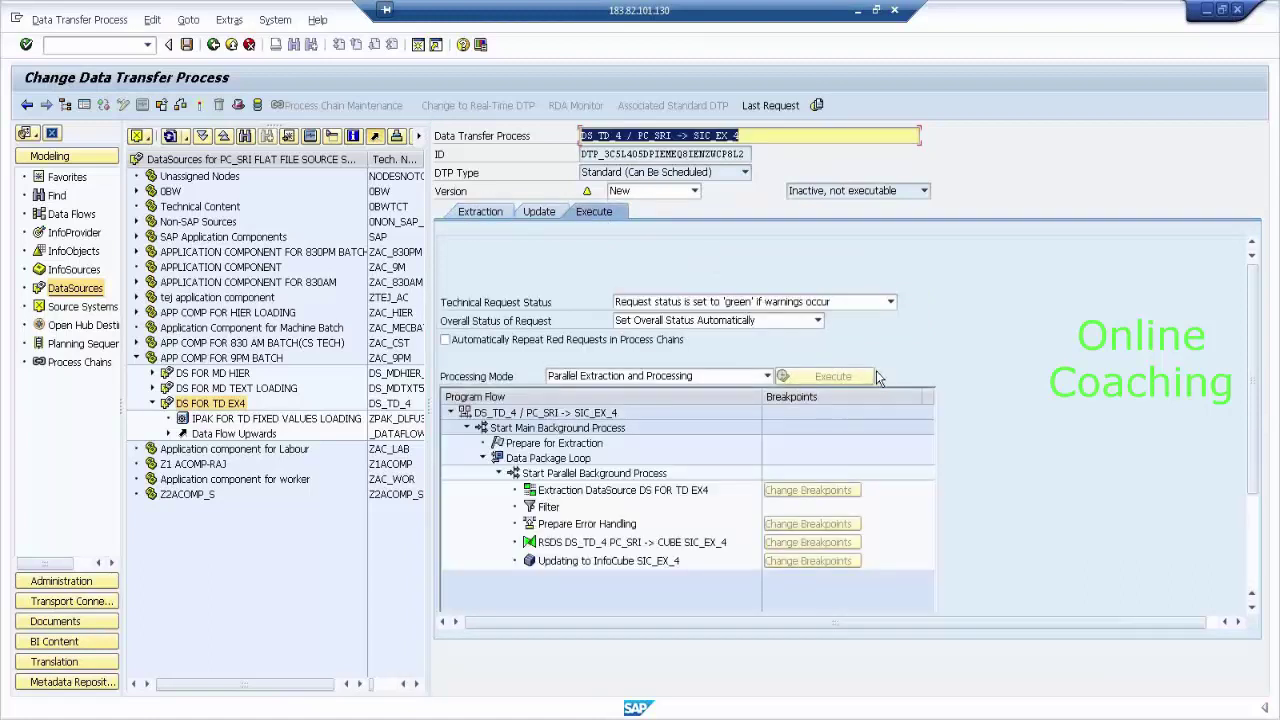
pyautogui.click(202, 106)
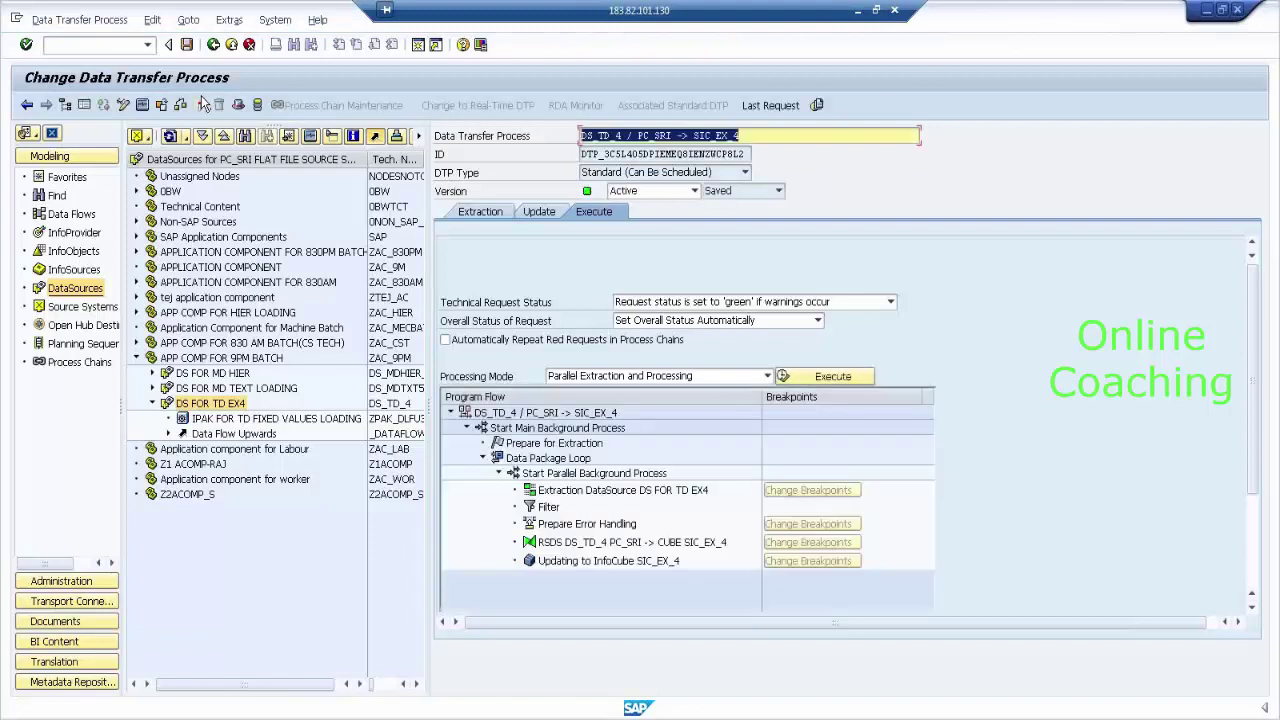
pyautogui.click(836, 386)
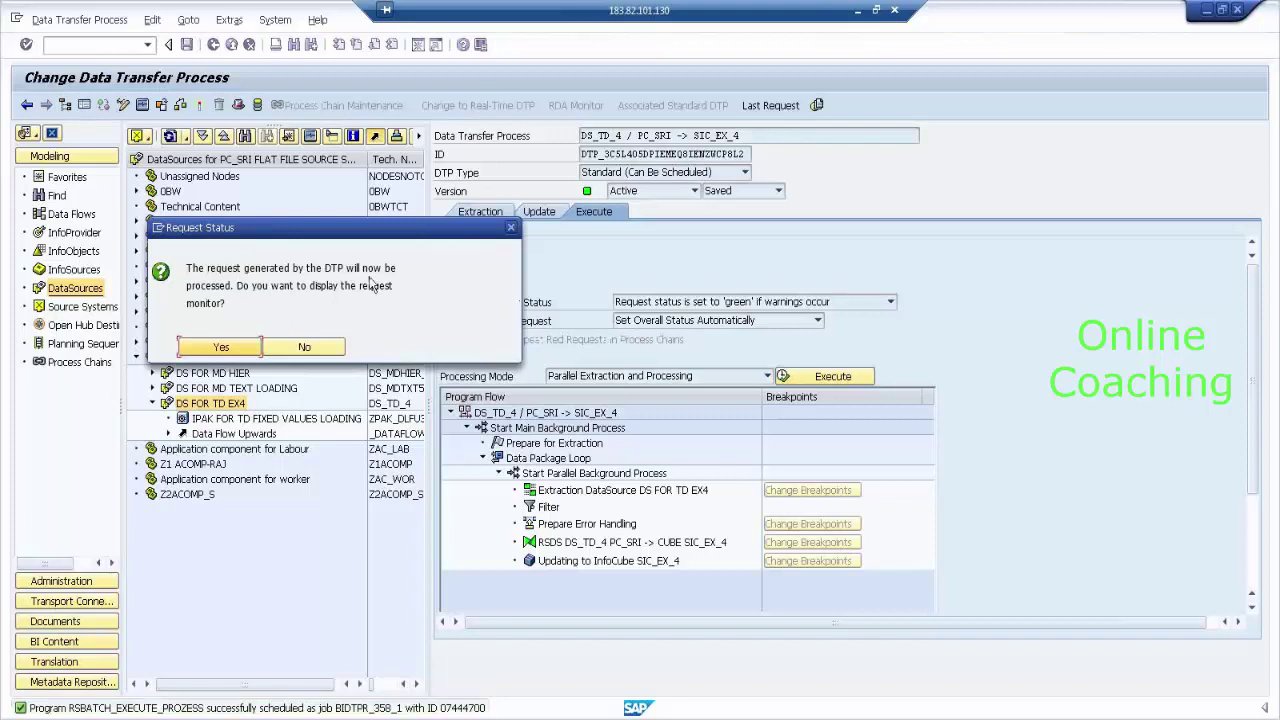
pyautogui.click(248, 347)
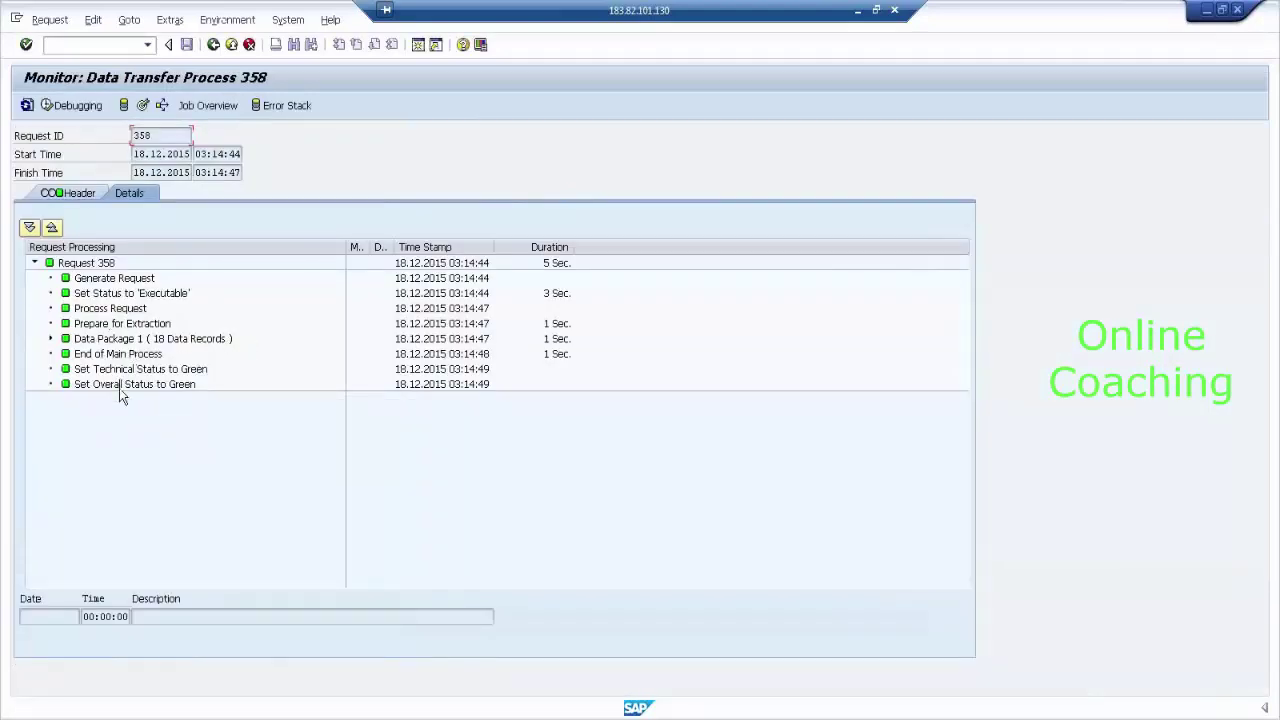
# Step: Open the administration of InfoCube SIC_EX_4 from the monitor and examine the request's status, transferred records and added records
pyautogui.click(115, 339)
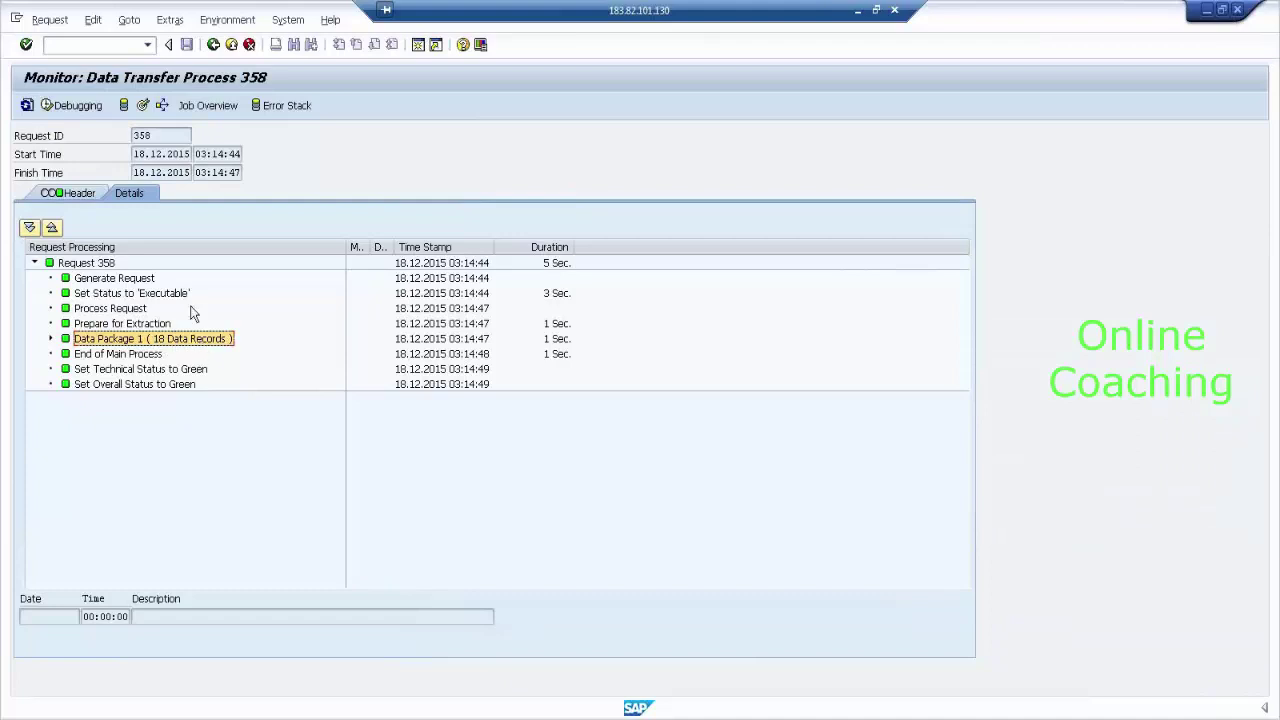
pyautogui.click(144, 106)
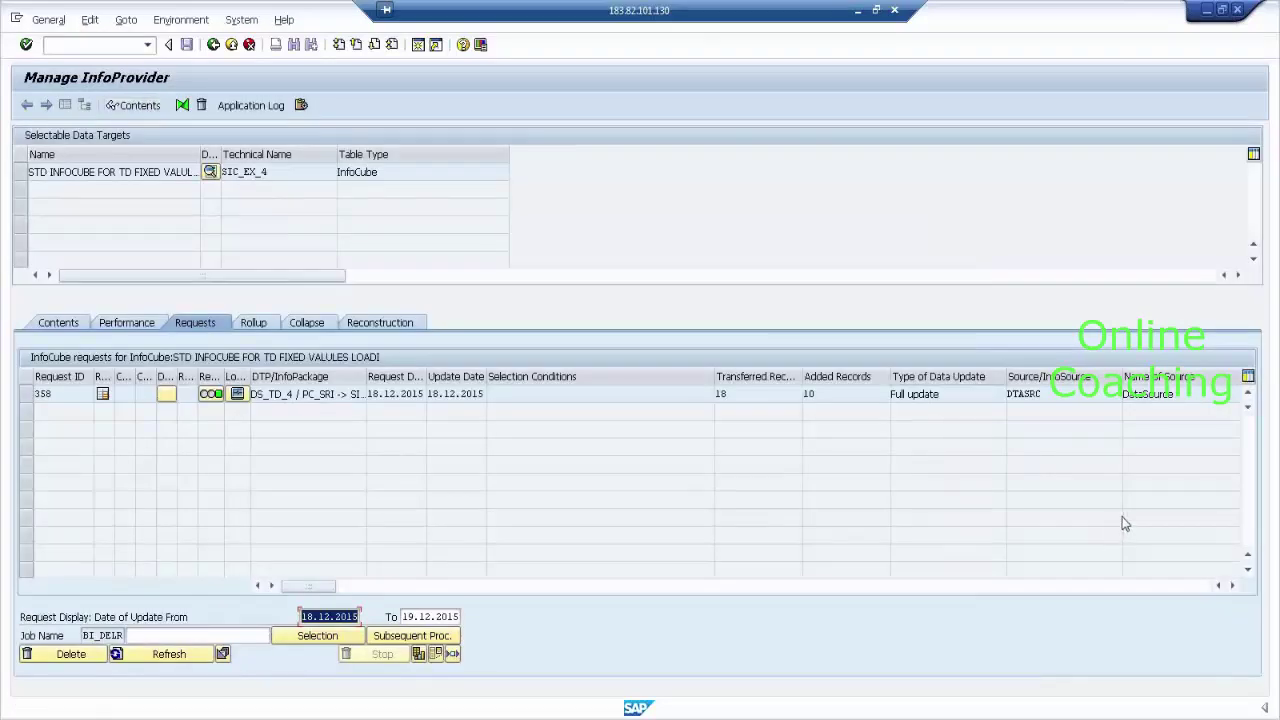
pyautogui.moveTo(95, 355)
pyautogui.mouseDown()
pyautogui.moveTo(38, 400)
pyautogui.moveTo(97, 350)
pyautogui.moveTo(114, 370)
pyautogui.moveTo(95, 353)
pyautogui.moveTo(100, 420)
pyautogui.moveTo(116, 356)
pyautogui.mouseUp()
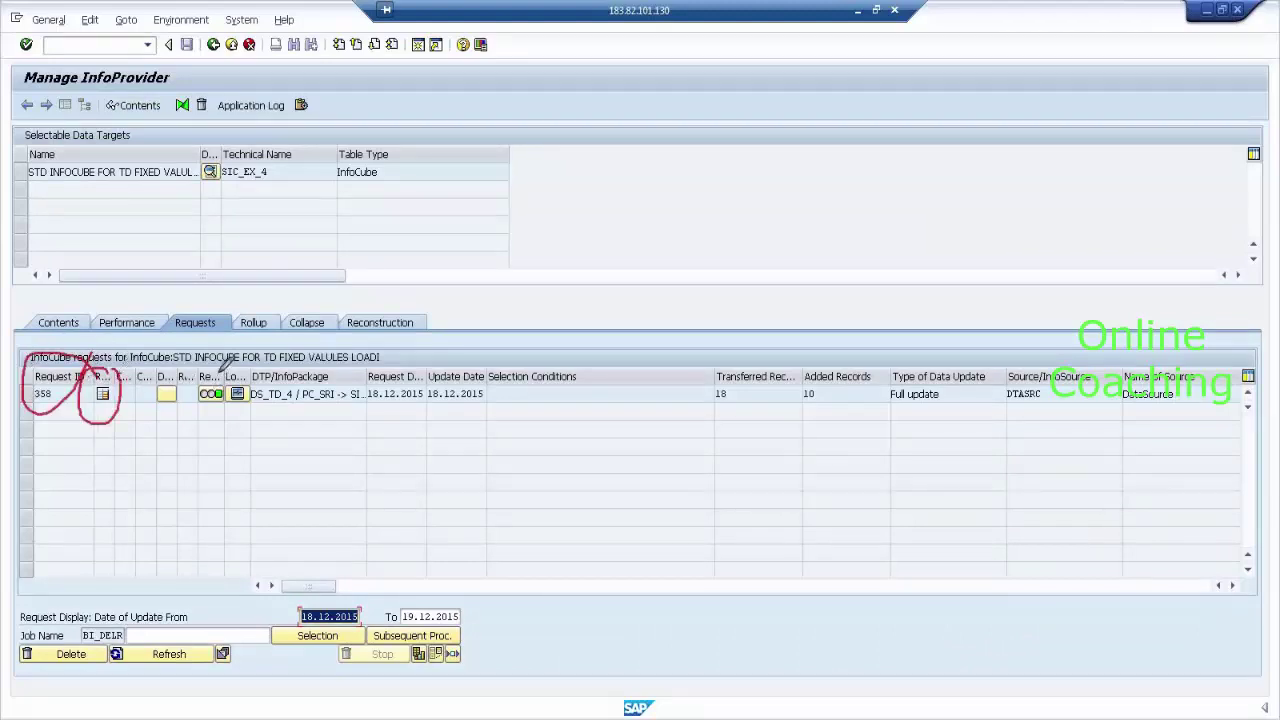
pyautogui.moveTo(222, 360)
pyautogui.mouseDown()
pyautogui.moveTo(186, 385)
pyautogui.moveTo(236, 382)
pyautogui.moveTo(226, 352)
pyautogui.mouseUp()
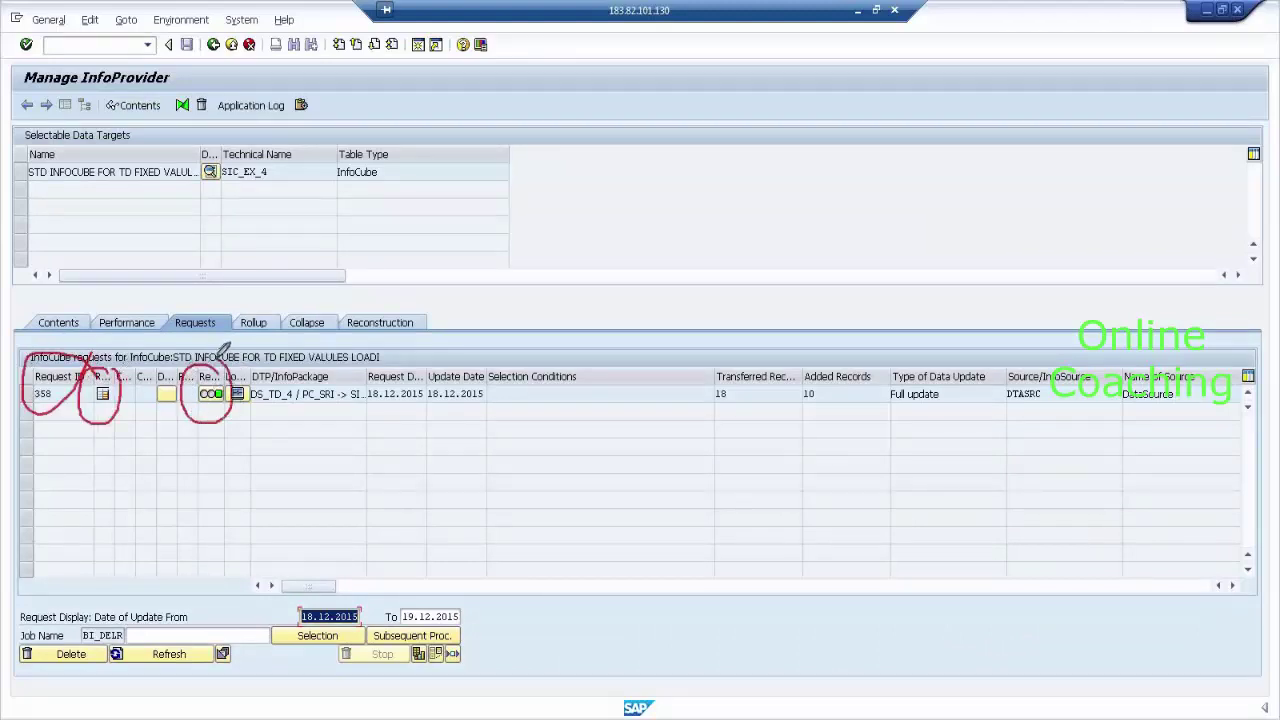
pyautogui.moveTo(797, 366)
pyautogui.mouseDown()
pyautogui.moveTo(752, 342)
pyautogui.moveTo(716, 398)
pyautogui.moveTo(757, 409)
pyautogui.moveTo(802, 356)
pyautogui.mouseUp()
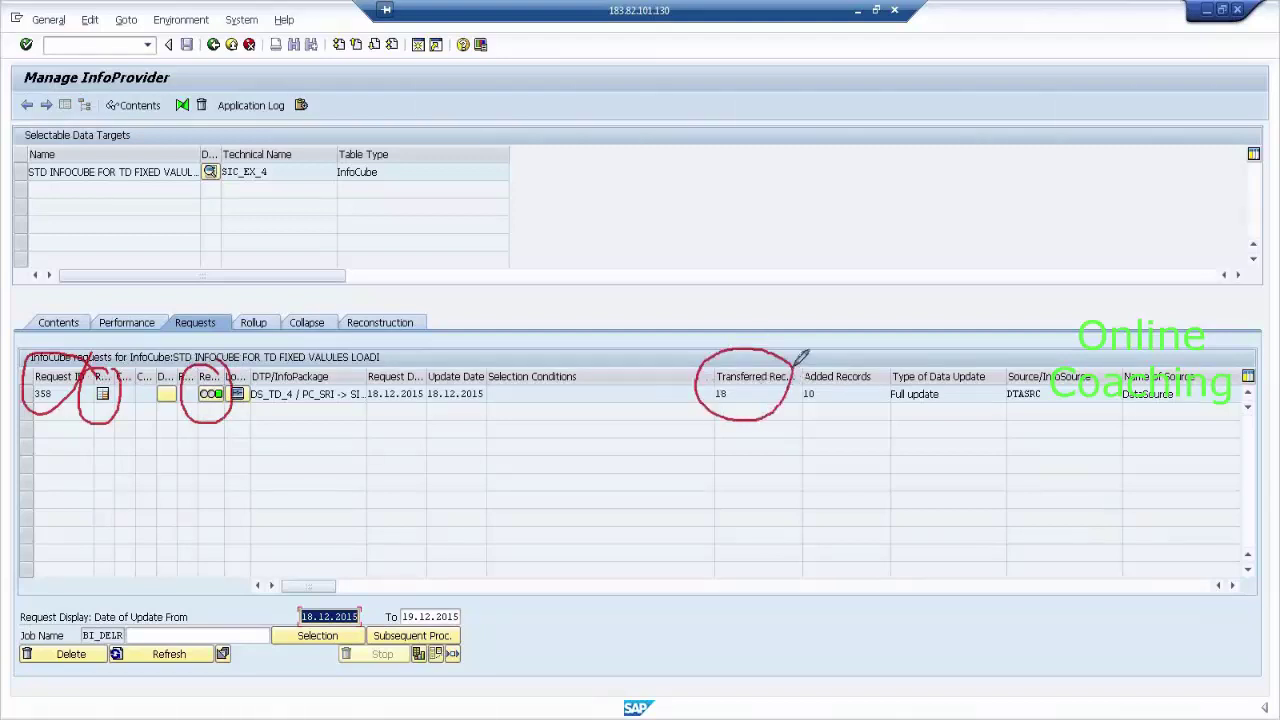
pyautogui.moveTo(875, 374)
pyautogui.mouseDown()
pyautogui.moveTo(856, 350)
pyautogui.moveTo(795, 366)
pyautogui.moveTo(830, 425)
pyautogui.moveTo(868, 402)
pyautogui.moveTo(873, 364)
pyautogui.mouseUp()
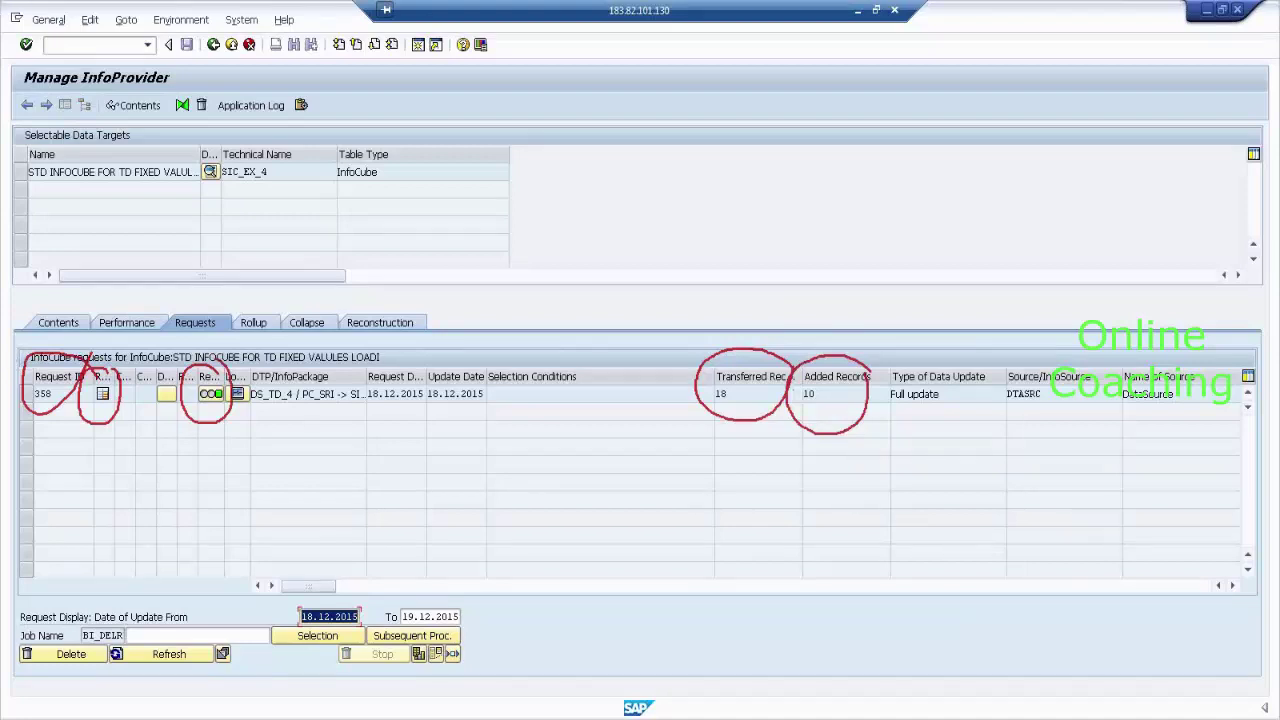
# Step: Switch to Microsoft Office Excel 2007 and open the TRANSACTION DATA FIXED file
pyautogui.press('super')
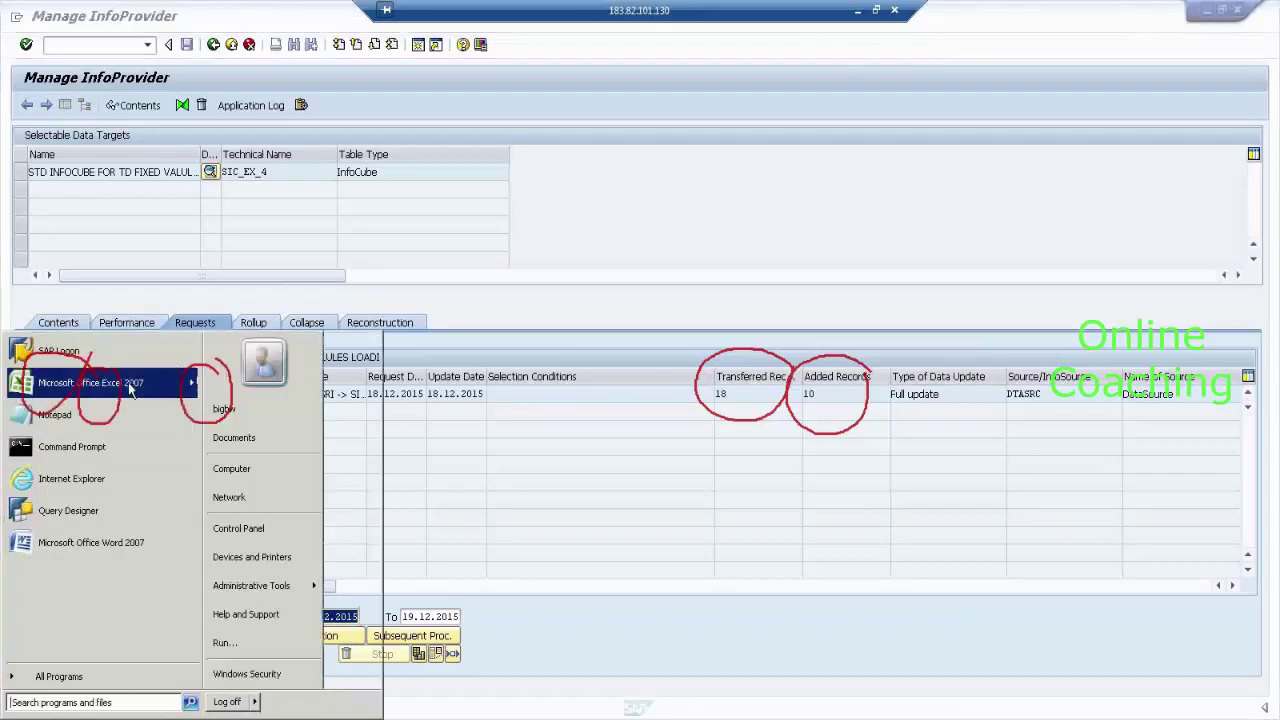
pyautogui.click(128, 386)
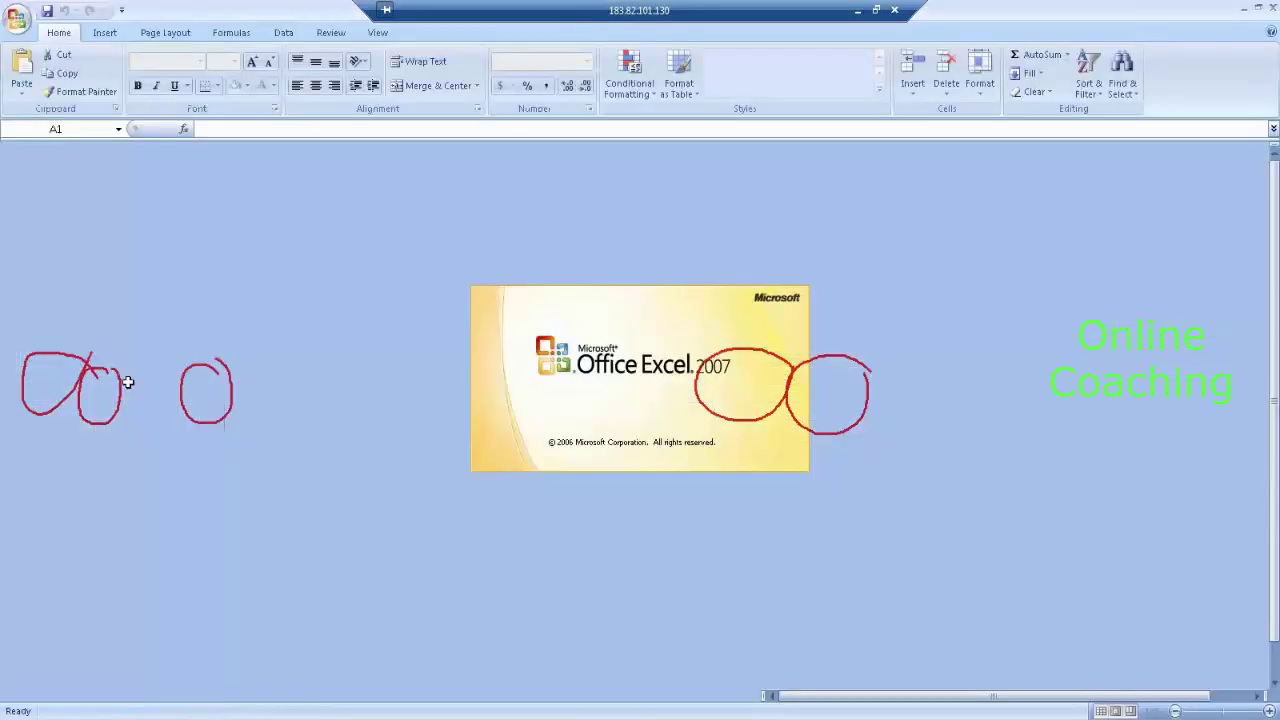
pyautogui.click(18, 20)
pyautogui.click(166, 69)
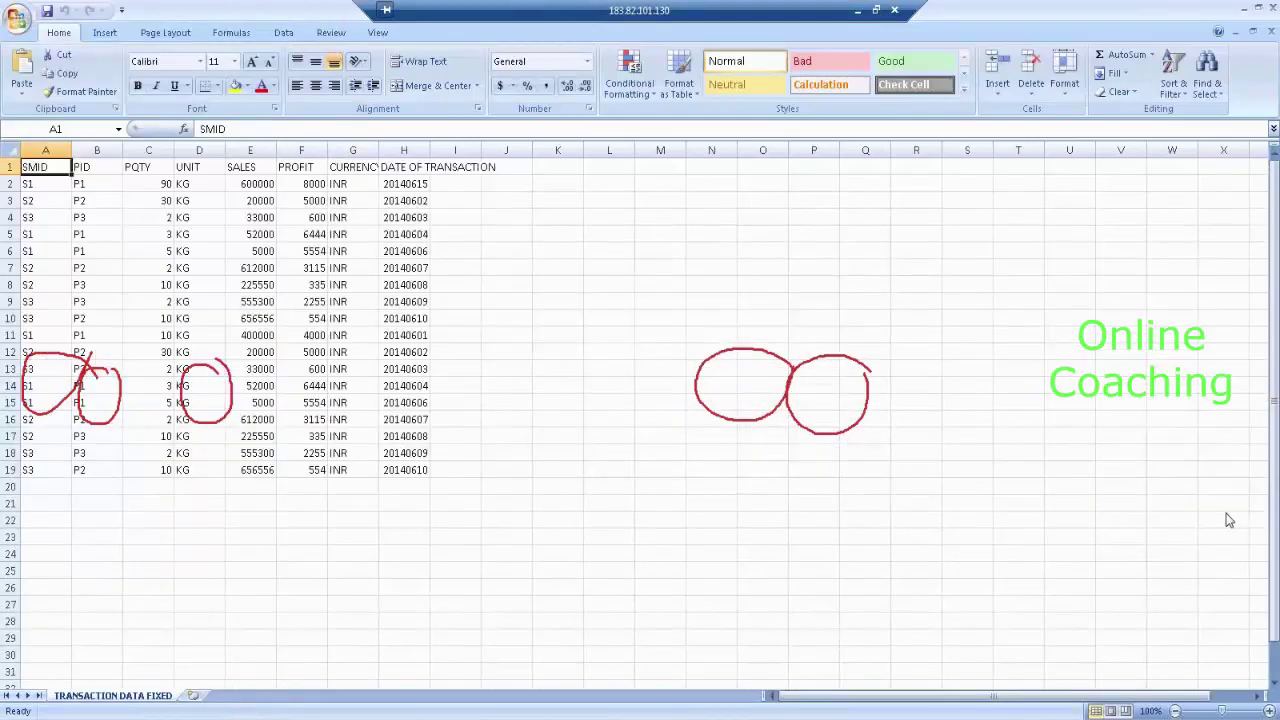
pyautogui.press('Escape')
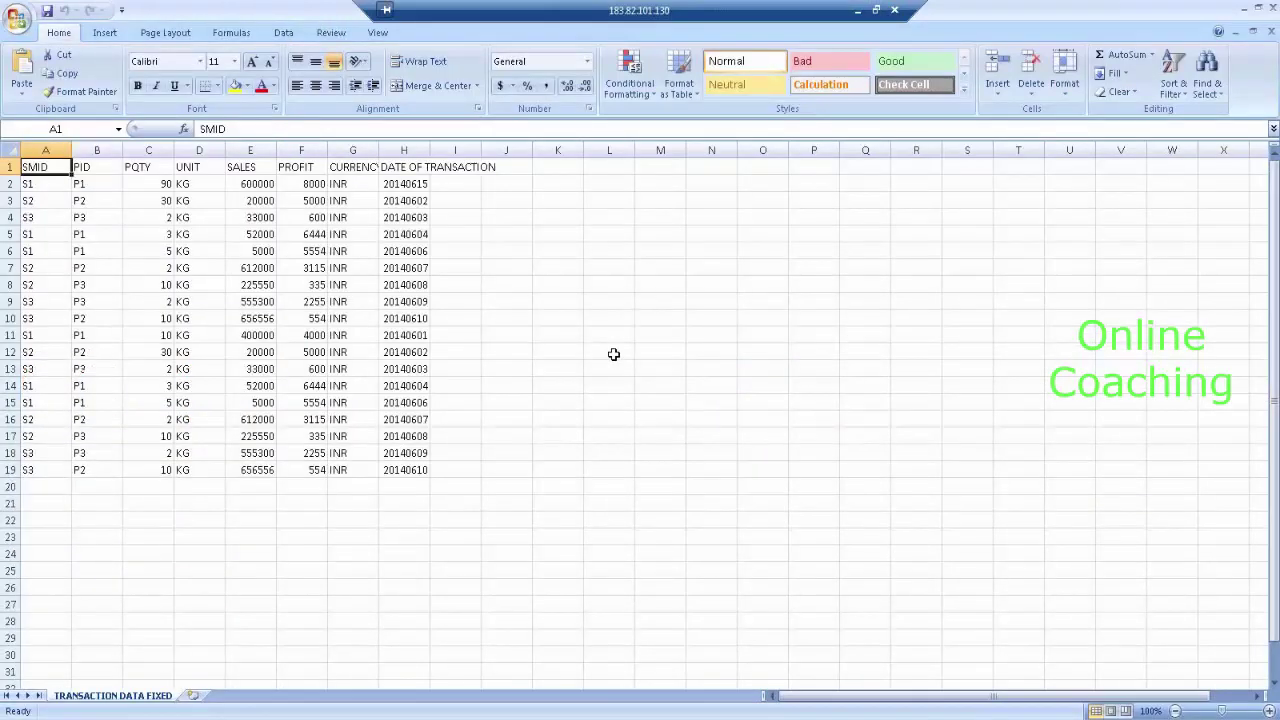
# Step: Examine the repeated S1 salesman rows and the SALES column in the source transaction data
pyautogui.click(53, 470)
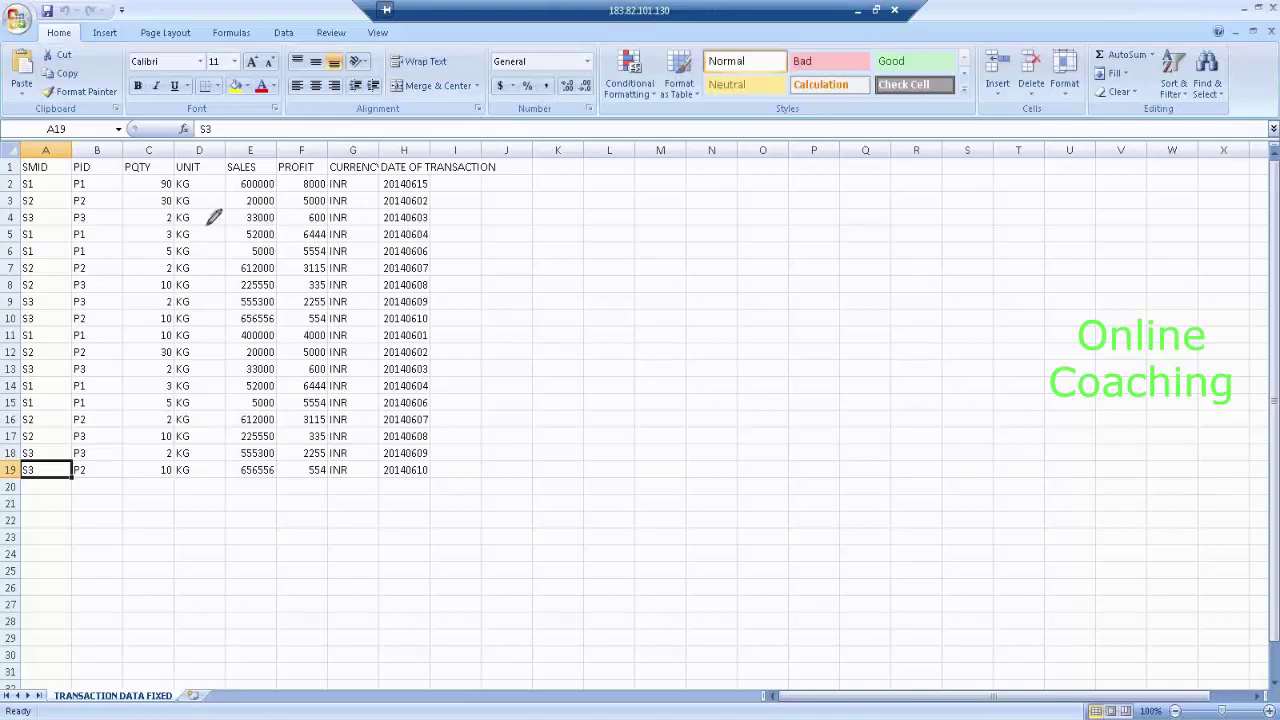
pyautogui.moveTo(44, 182); pyautogui.dragTo(70, 160)
pyautogui.moveTo(42, 236)
pyautogui.mouseDown()
pyautogui.moveTo(62, 222)
pyautogui.moveTo(64, 244)
pyautogui.mouseUp()
pyautogui.moveTo(42, 338); pyautogui.dragTo(72, 326)
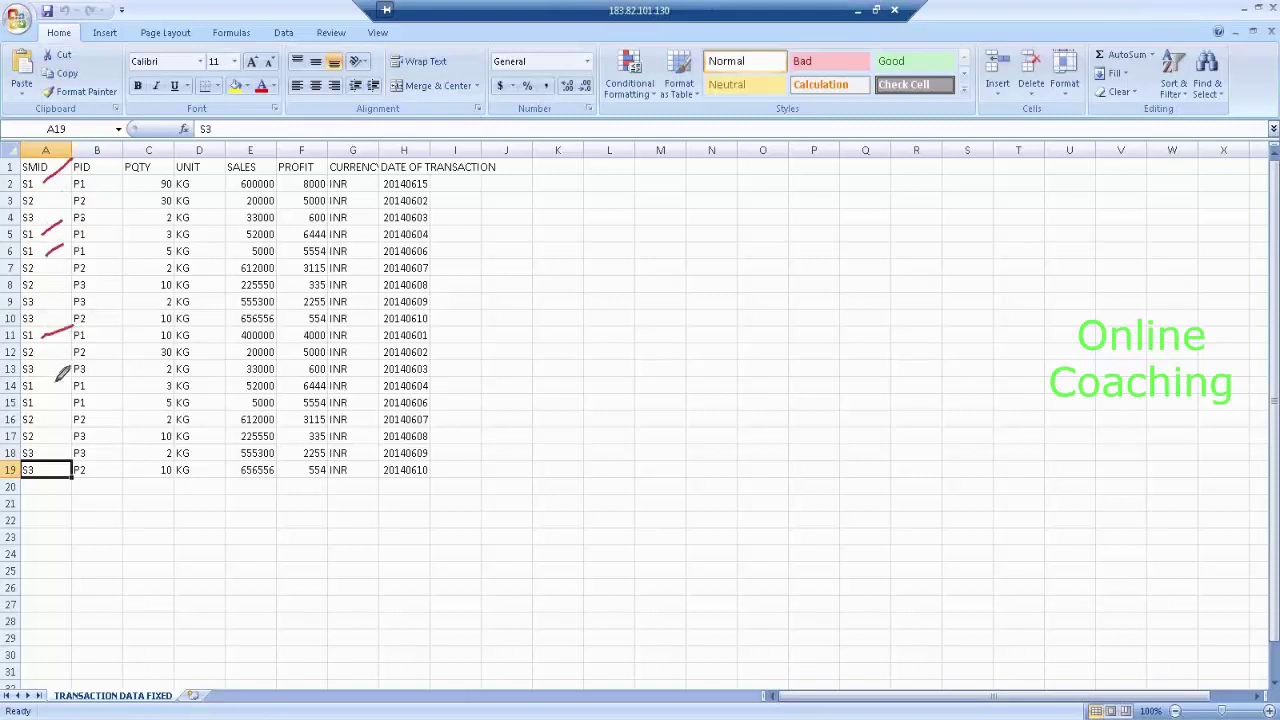
pyautogui.moveTo(50, 391)
pyautogui.mouseDown()
pyautogui.moveTo(64, 377)
pyautogui.moveTo(68, 396)
pyautogui.mouseUp()
pyautogui.click(57, 422)
pyautogui.moveTo(228, 160)
pyautogui.mouseDown()
pyautogui.moveTo(238, 302)
pyautogui.moveTo(280, 356)
pyautogui.moveTo(306, 150)
pyautogui.moveTo(236, 141)
pyautogui.mouseUp()
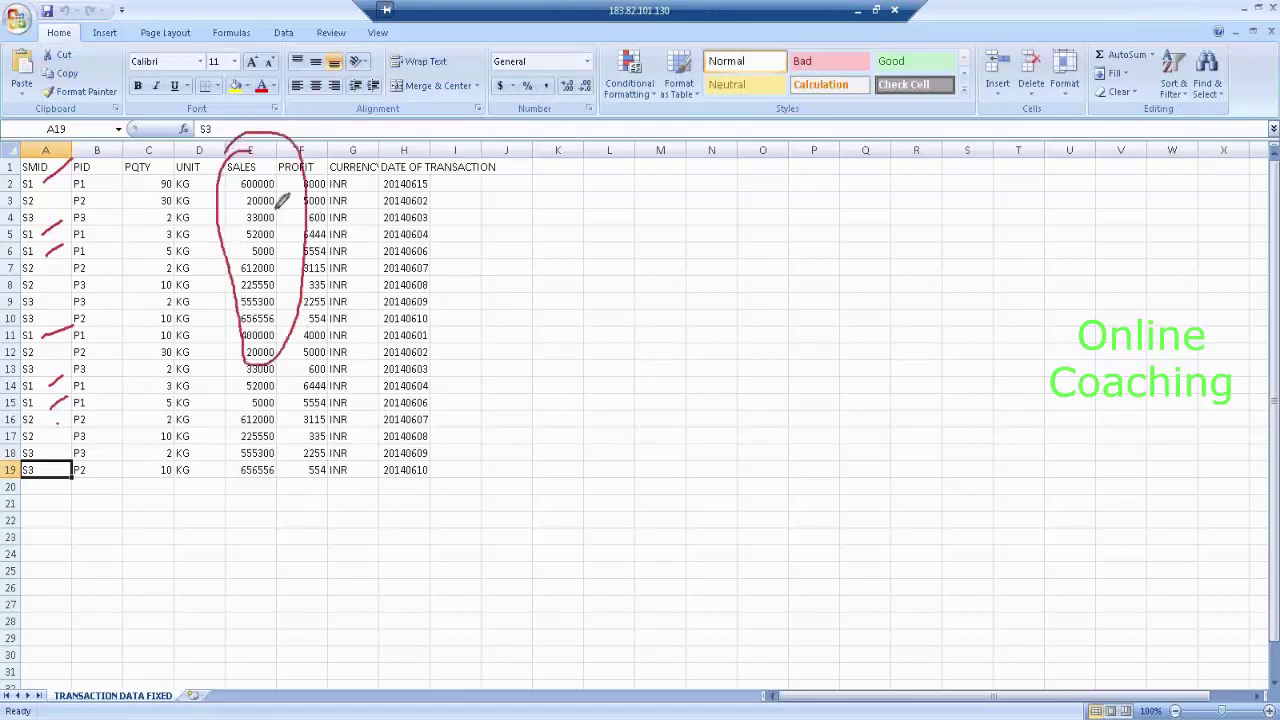
pyautogui.moveTo(288, 180); pyautogui.dragTo(278, 257)
pyautogui.press('Escape')
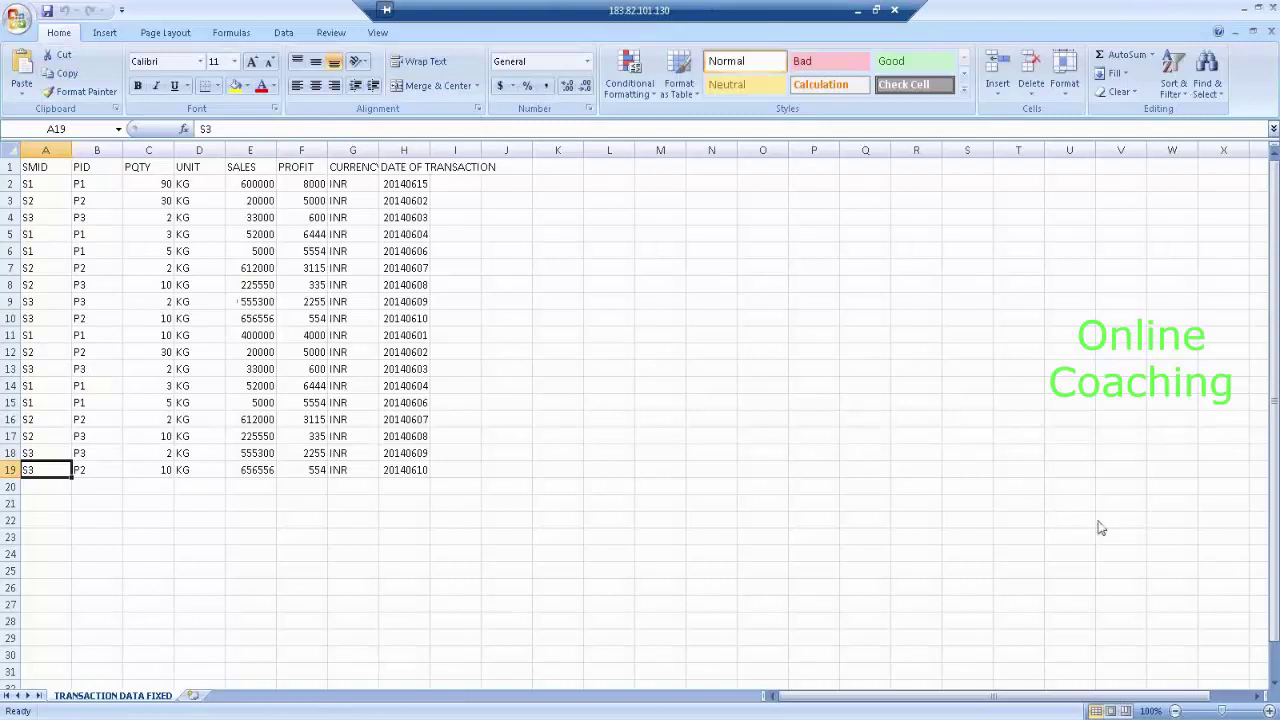
# Step: Close the source file and compare the request's transferred and added records in the SIC_EX_4 administration
pyautogui.click(1272, 8)
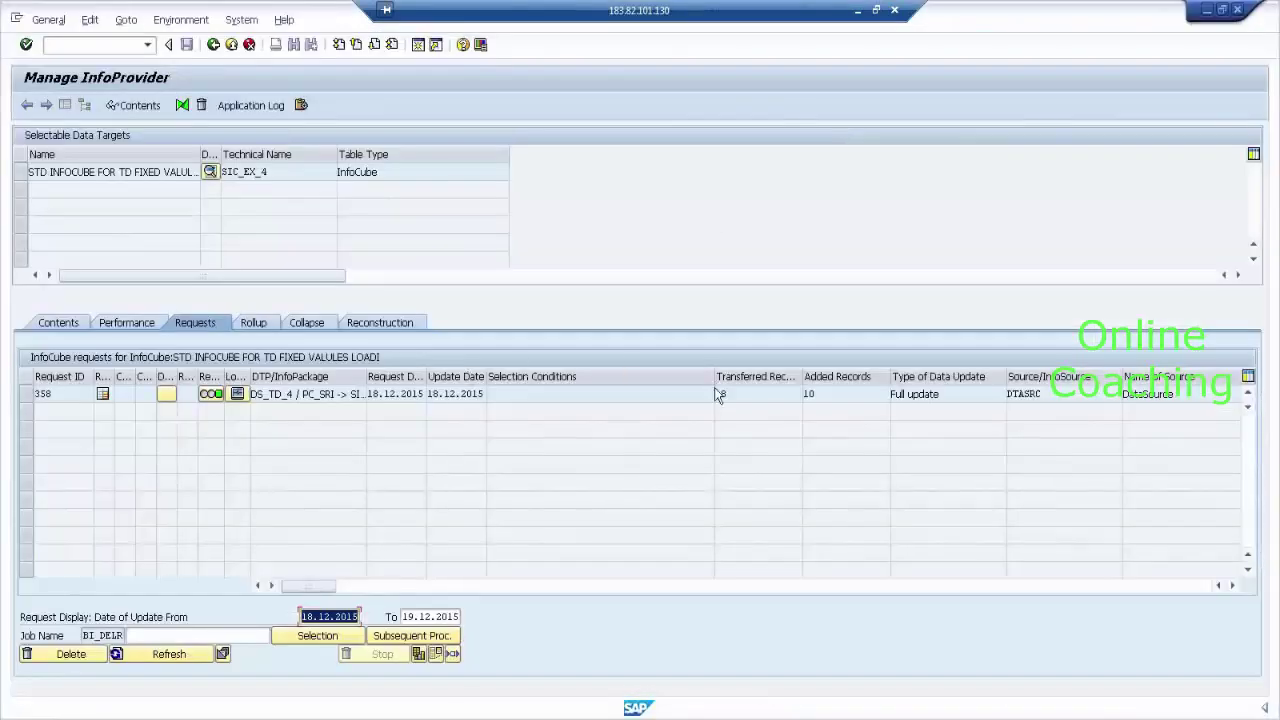
pyautogui.click(718, 393)
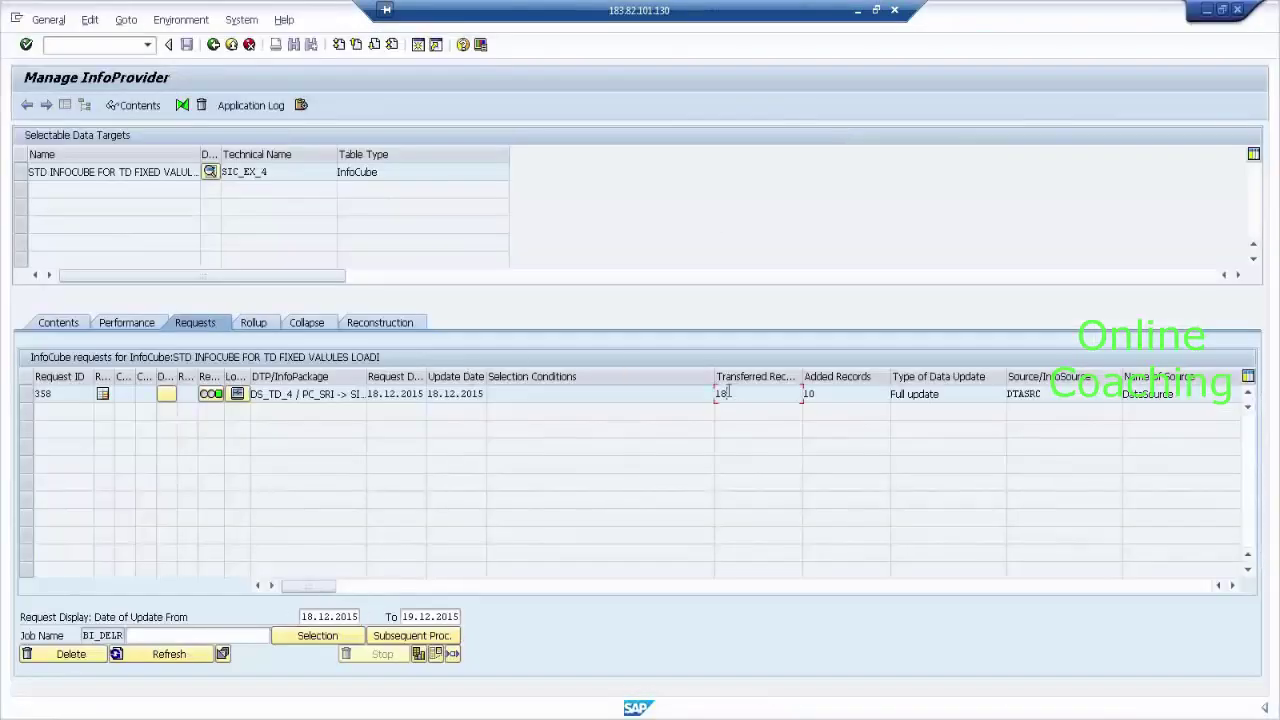
pyautogui.click(808, 394)
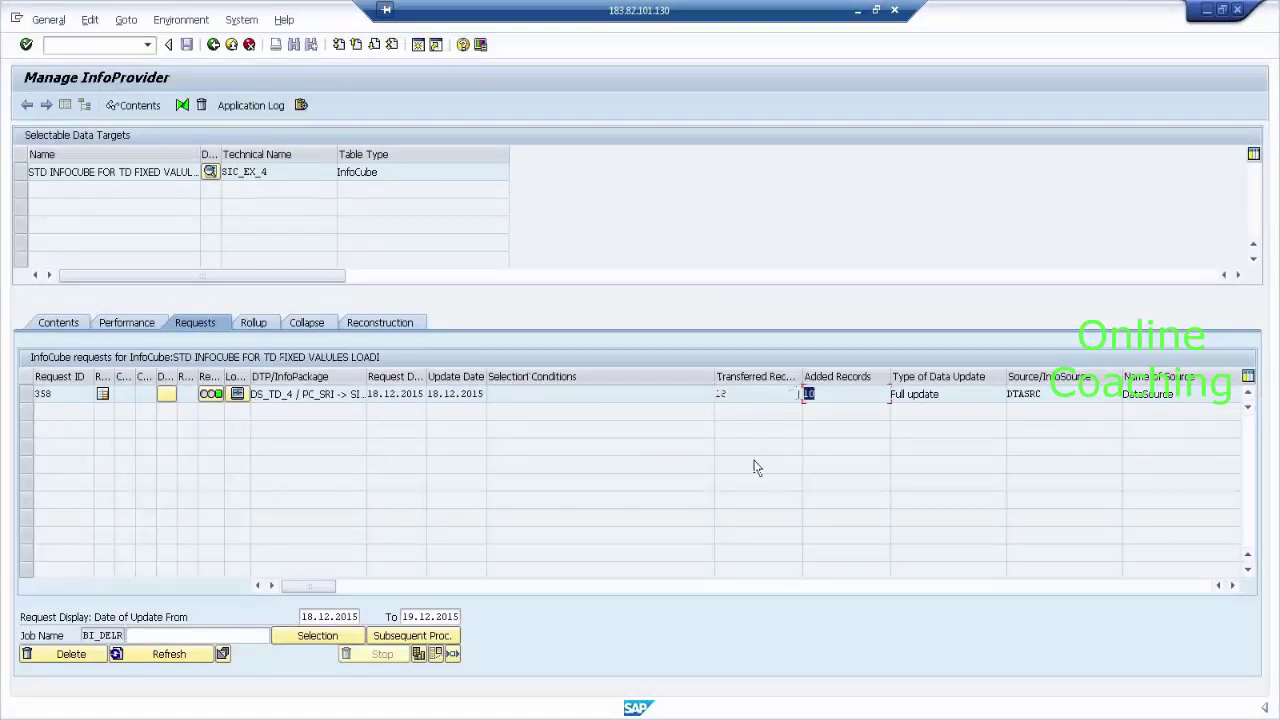
# Step: Display the contents of InfoCube SIC_EX_4 with SALES MAN ID and PRODUCT ID added to the key figures as output fields
pyautogui.click(20, 172)
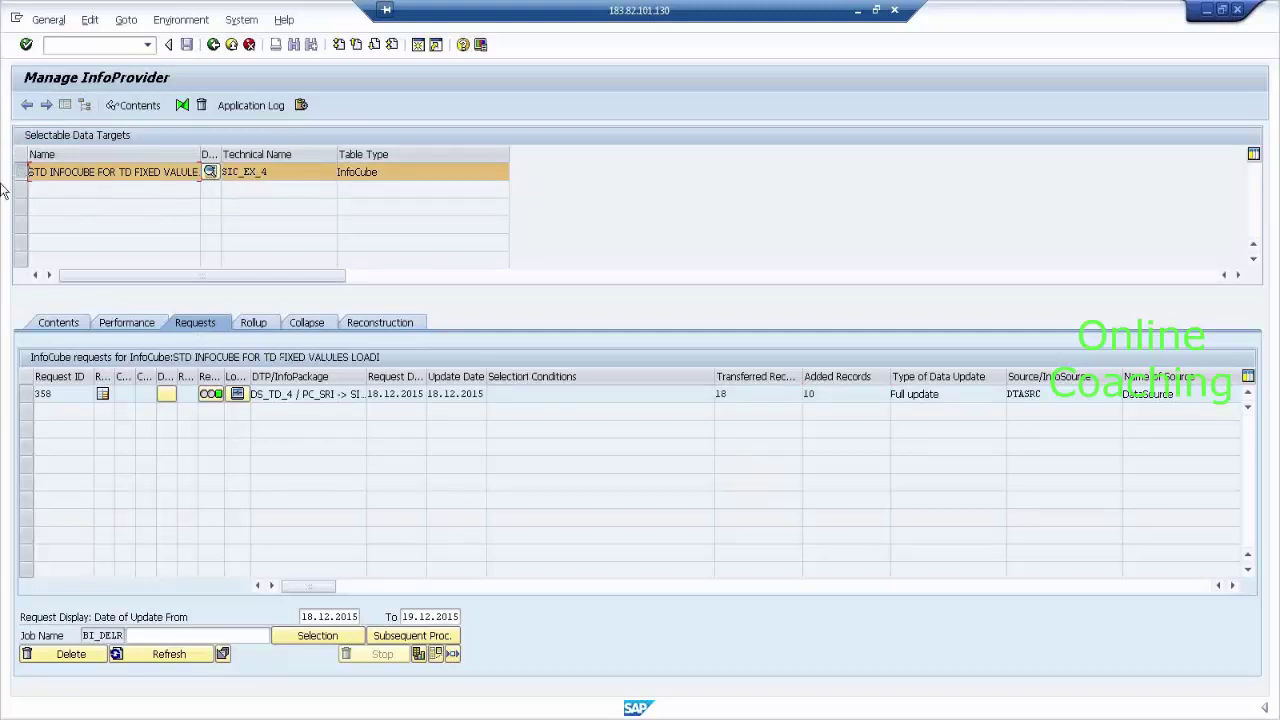
pyautogui.click(140, 108)
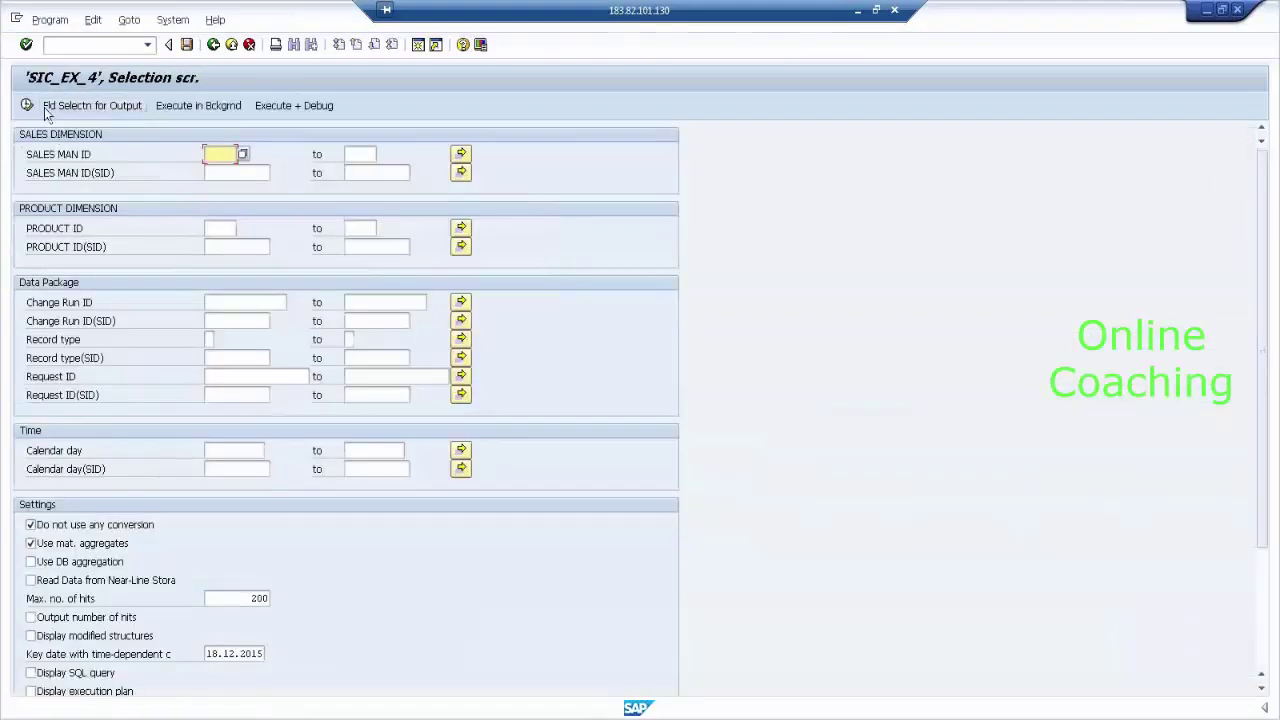
pyautogui.click(50, 106)
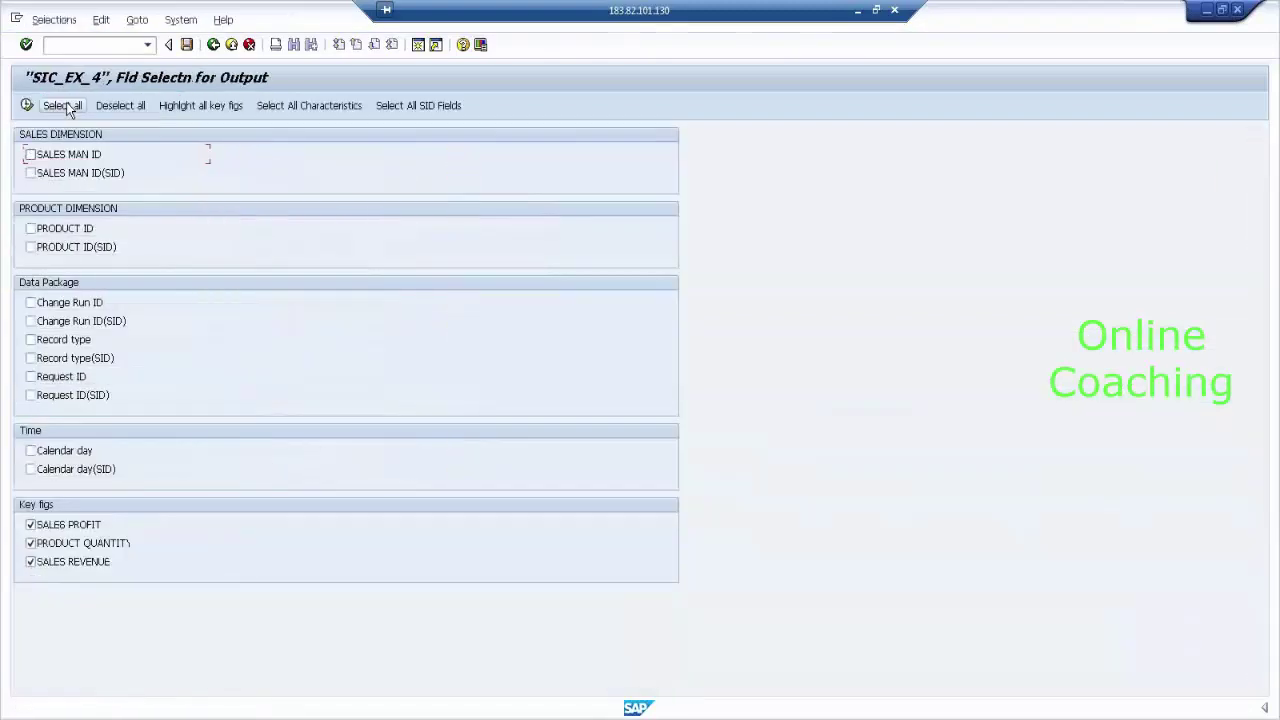
pyautogui.click(80, 154)
pyautogui.click(87, 228)
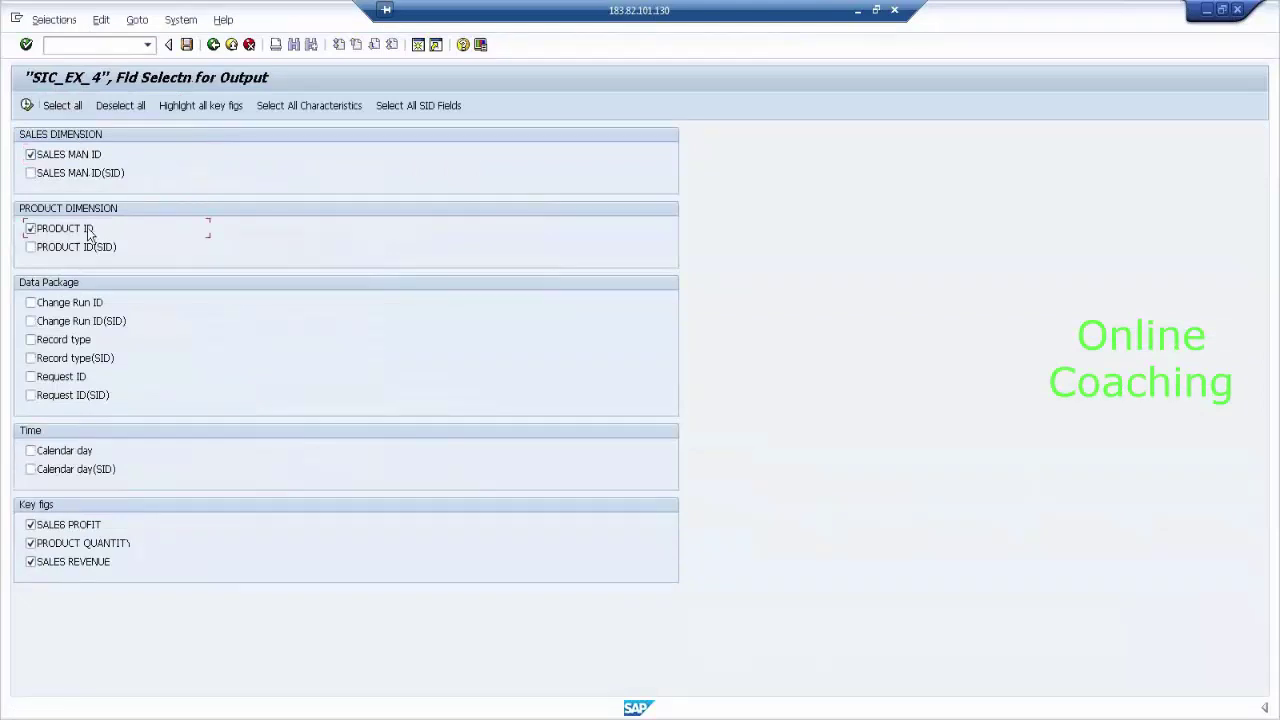
pyautogui.click(27, 106)
pyautogui.click(27, 106)
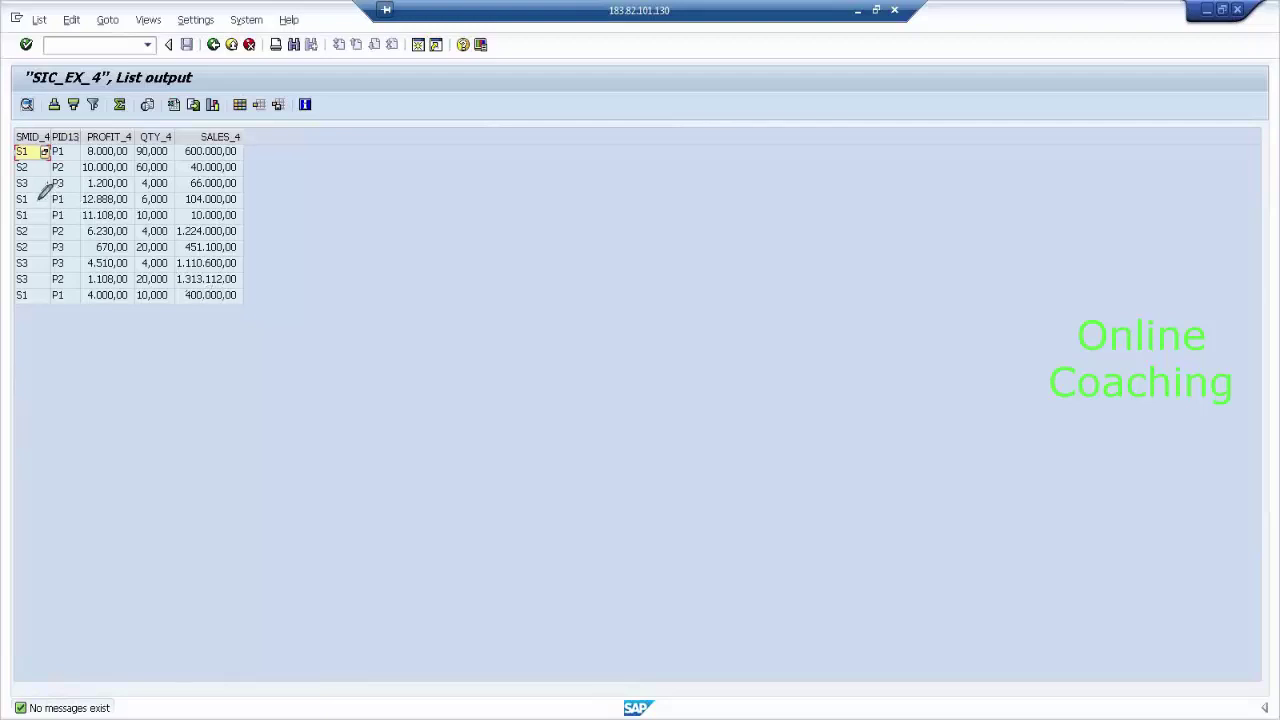
# Step: Examine the repeated salesman and product combinations in the SIC_EX_4 list output
pyautogui.moveTo(35, 205); pyautogui.dragTo(54, 197)
pyautogui.moveTo(34, 300); pyautogui.dragTo(47, 289)
pyautogui.moveTo(66, 153); pyautogui.dragTo(72, 151)
pyautogui.moveTo(70, 202); pyautogui.dragTo(78, 196)
pyautogui.moveTo(72, 298); pyautogui.dragTo(84, 293)
pyautogui.moveTo(31, 173); pyautogui.dragTo(45, 166)
pyautogui.moveTo(40, 236); pyautogui.dragTo(51, 228)
pyautogui.press('Escape')
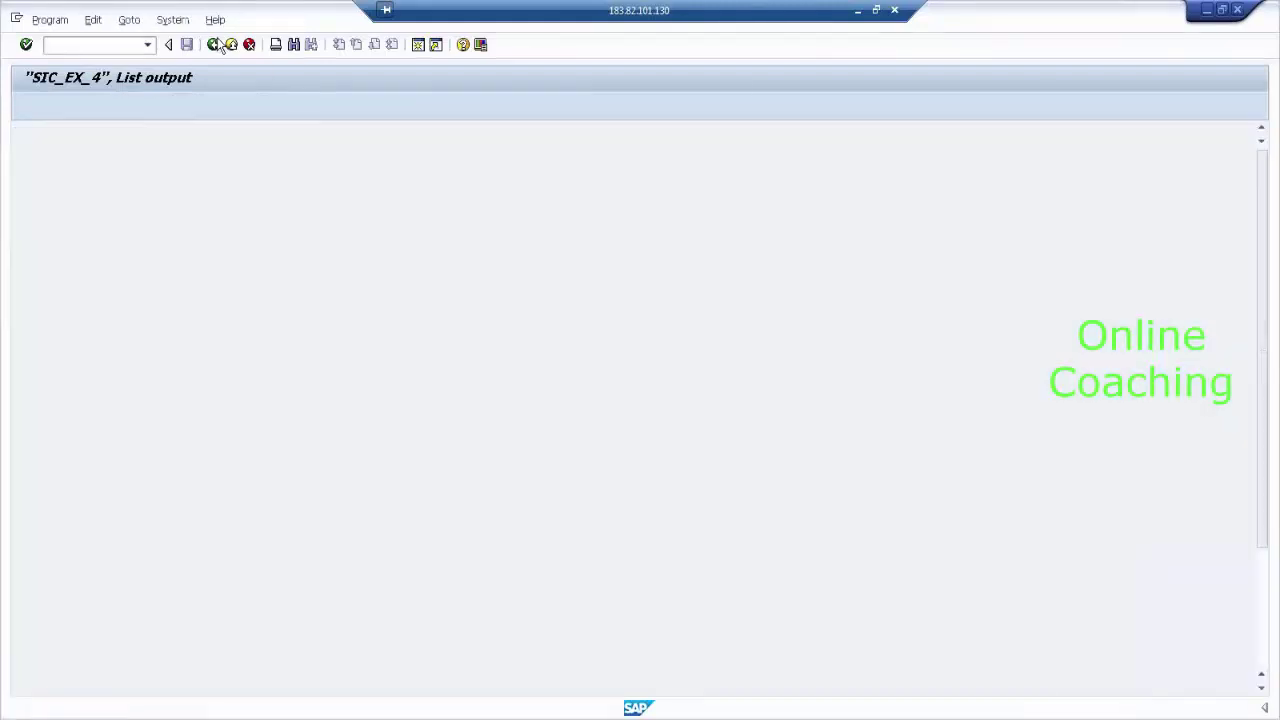
# Step: Add Calendar day to the output fields and run the SIC_EX_4 contents list again
pyautogui.click(215, 43)
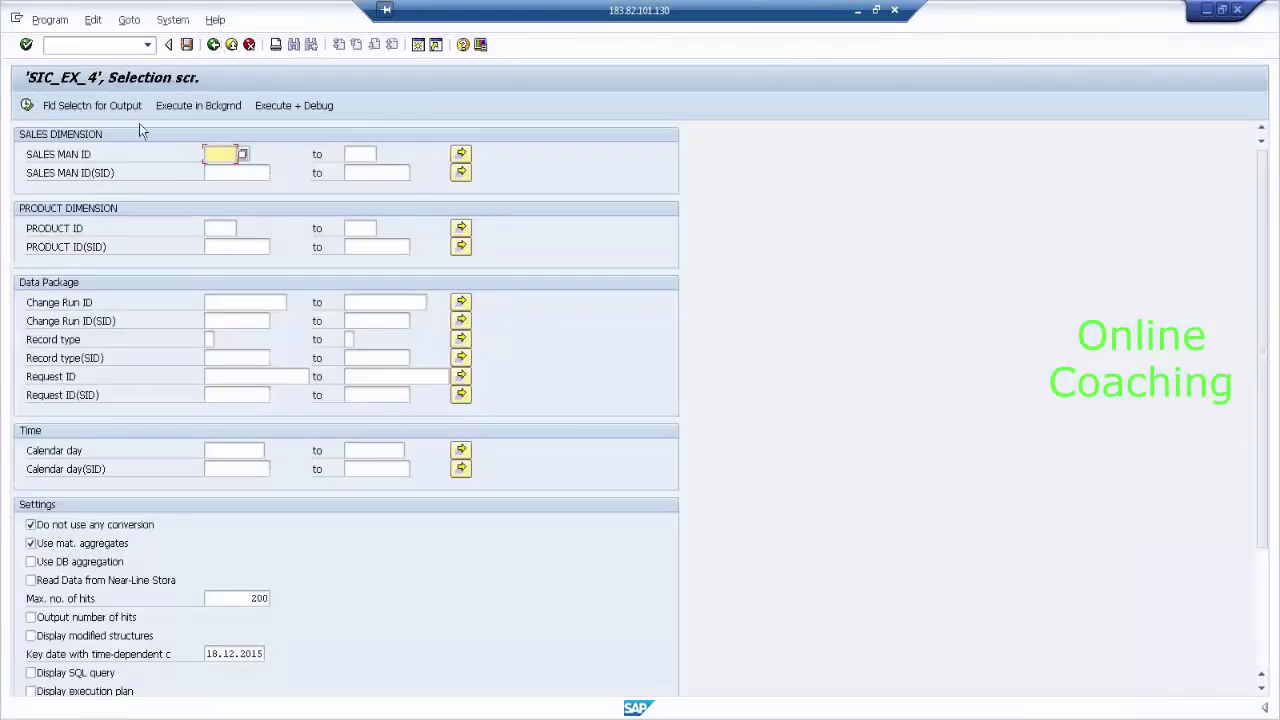
pyautogui.click(92, 105)
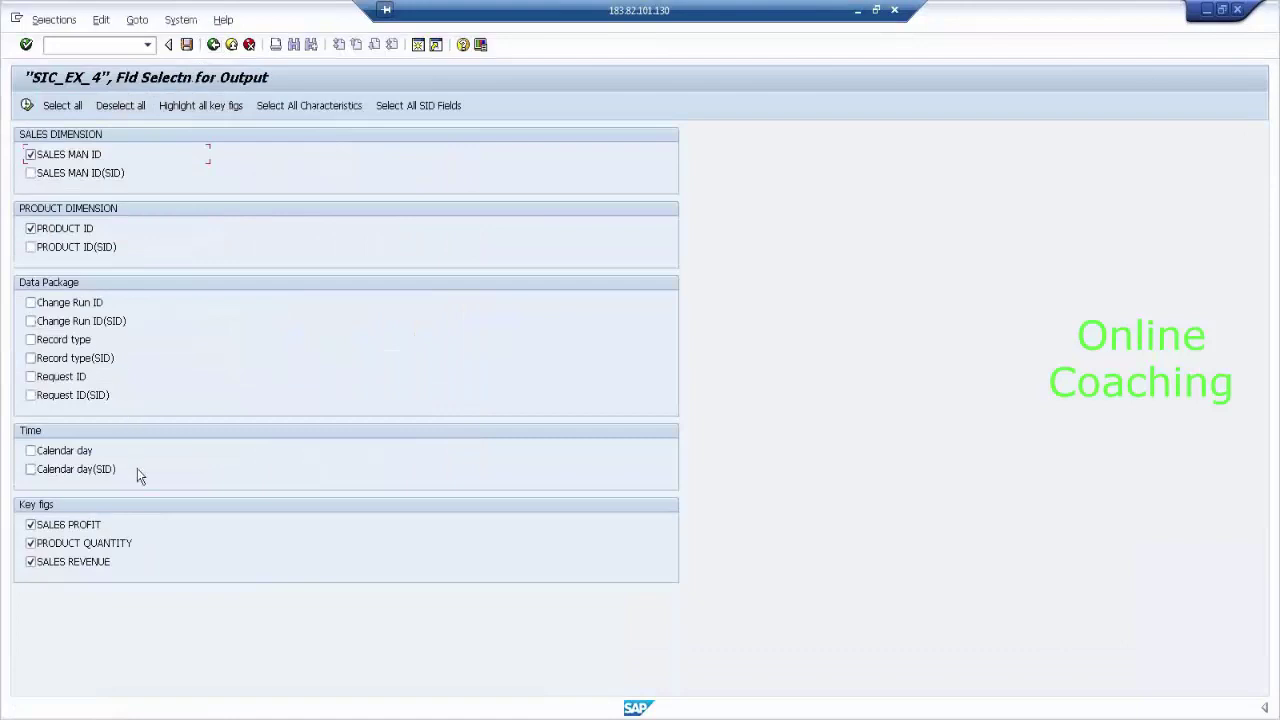
pyautogui.click(77, 451)
pyautogui.click(27, 106)
pyautogui.click(27, 106)
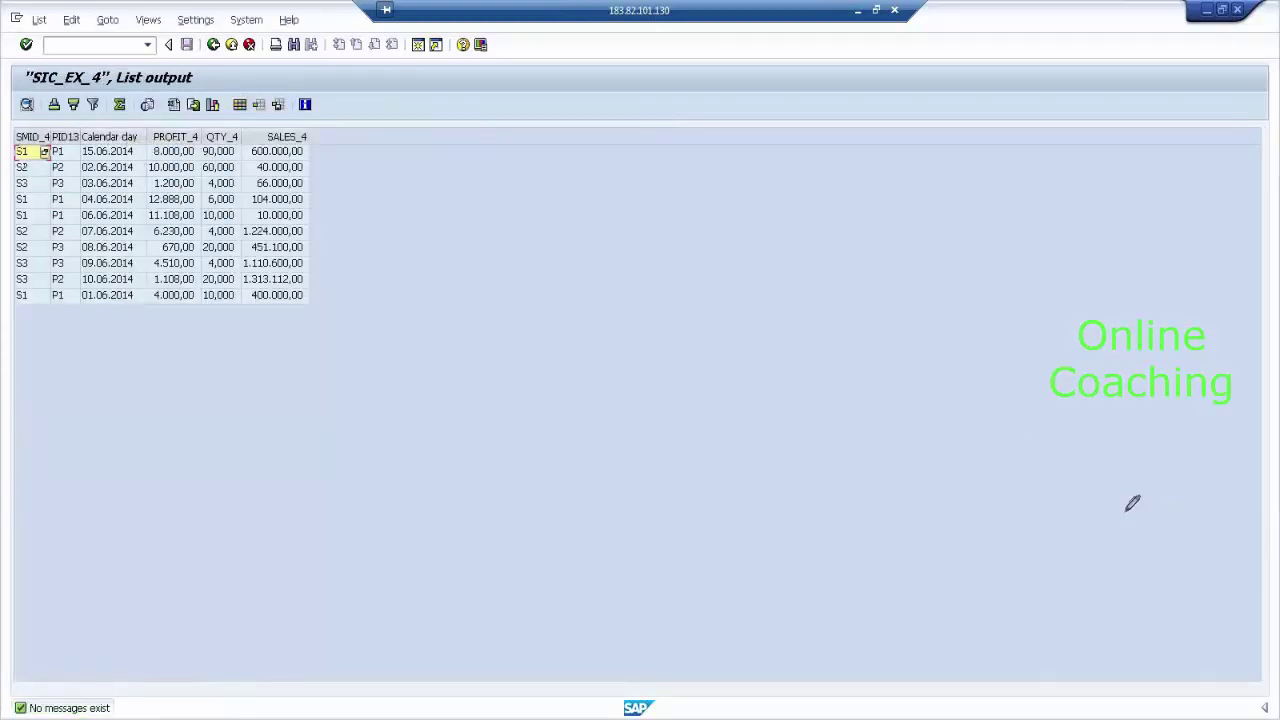
# Step: Compare the calendar days of the S1 and P1 rows in the list output
pyautogui.moveTo(34, 156)
pyautogui.mouseDown()
pyautogui.moveTo(74, 133)
pyautogui.moveTo(100, 157)
pyautogui.mouseUp()
pyautogui.moveTo(30, 199); pyautogui.dragTo(96, 211)
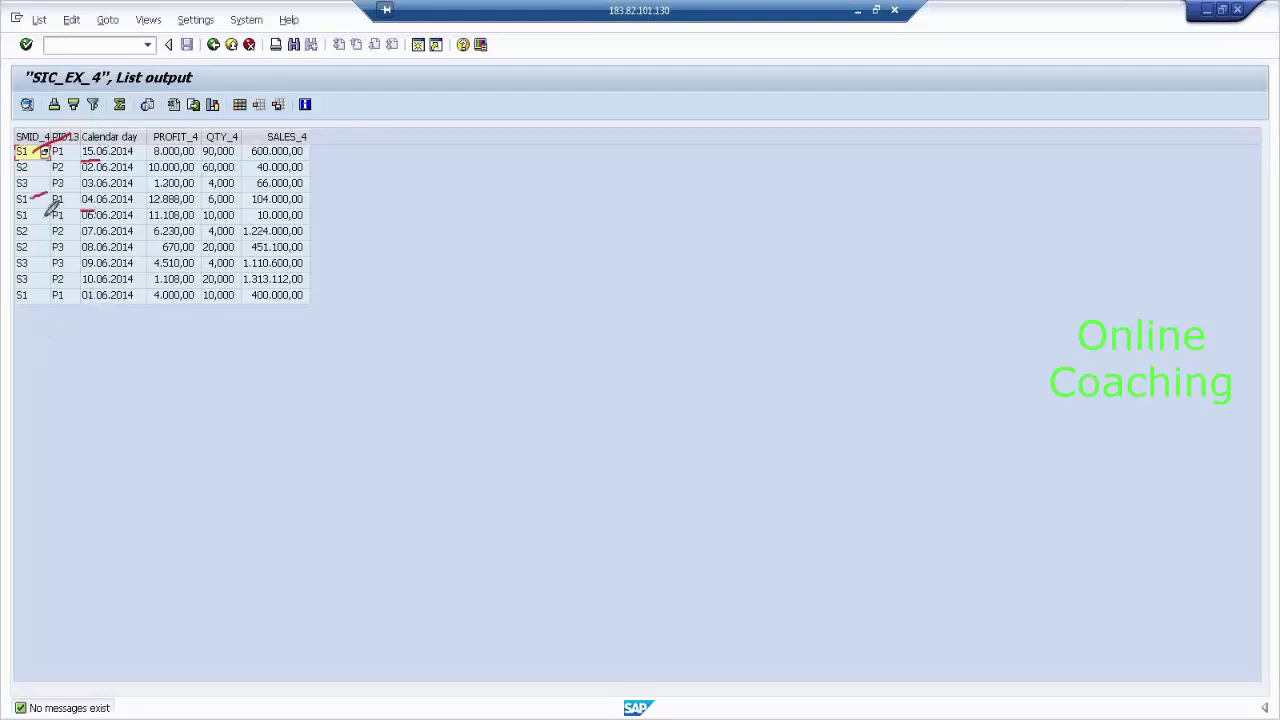
pyautogui.moveTo(18, 214); pyautogui.dragTo(32, 217)
pyautogui.moveTo(30, 302)
pyautogui.mouseDown()
pyautogui.moveTo(56, 288)
pyautogui.moveTo(93, 307)
pyautogui.mouseUp()
# Step: Return to the Data Warehousing Workbench and display the definition of InfoCube SIC_EX_4 beside the template area, without the navigation trees
pyautogui.click(213, 45)
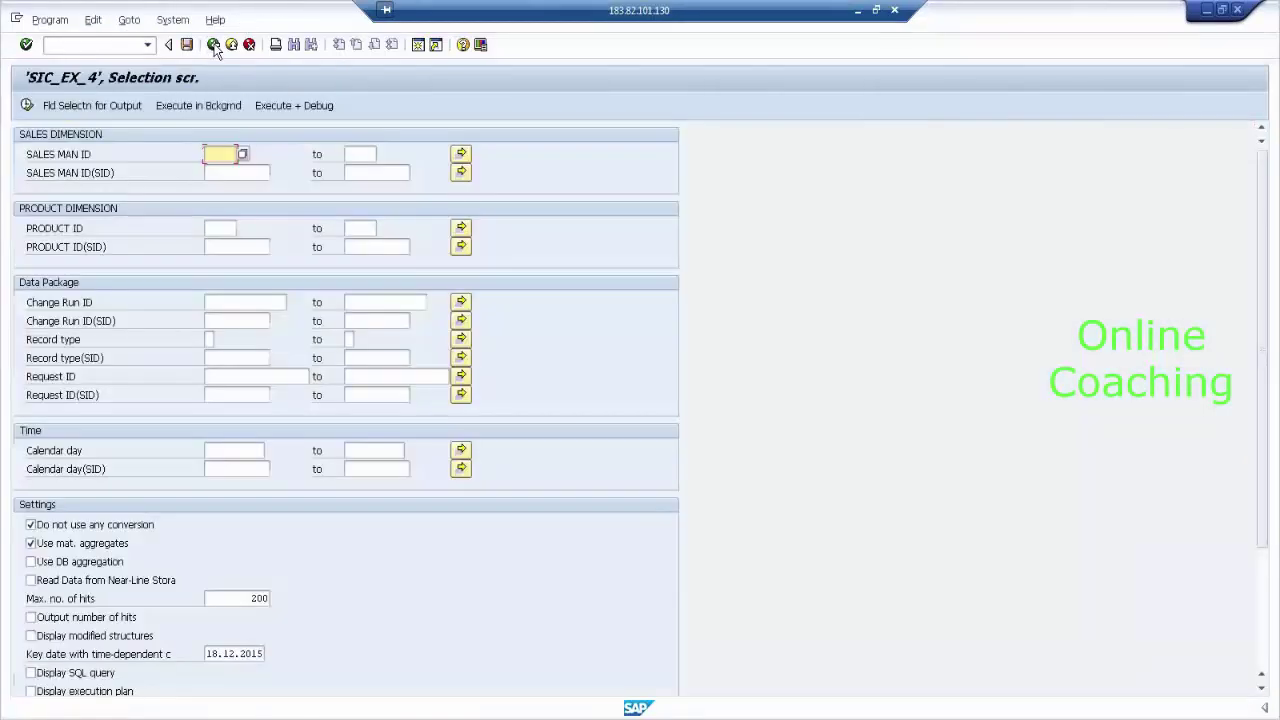
pyautogui.click(213, 45)
pyautogui.click(213, 45)
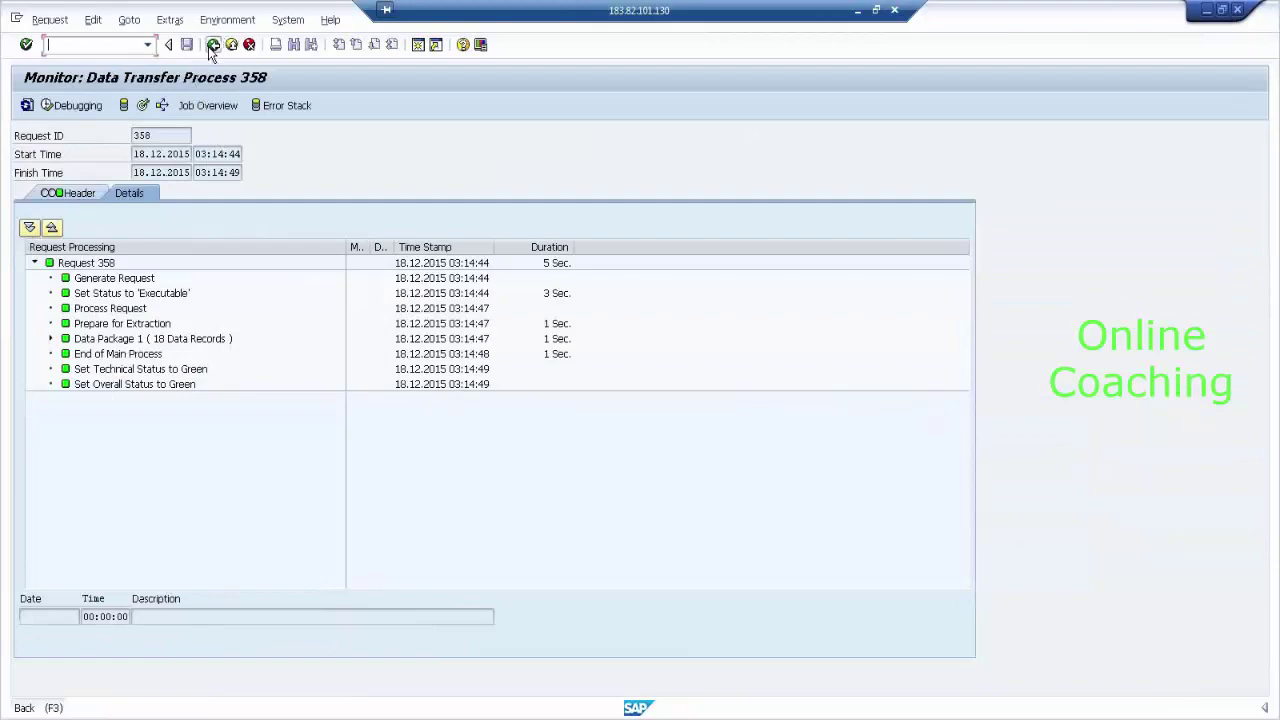
pyautogui.click(213, 45)
pyautogui.click(213, 45)
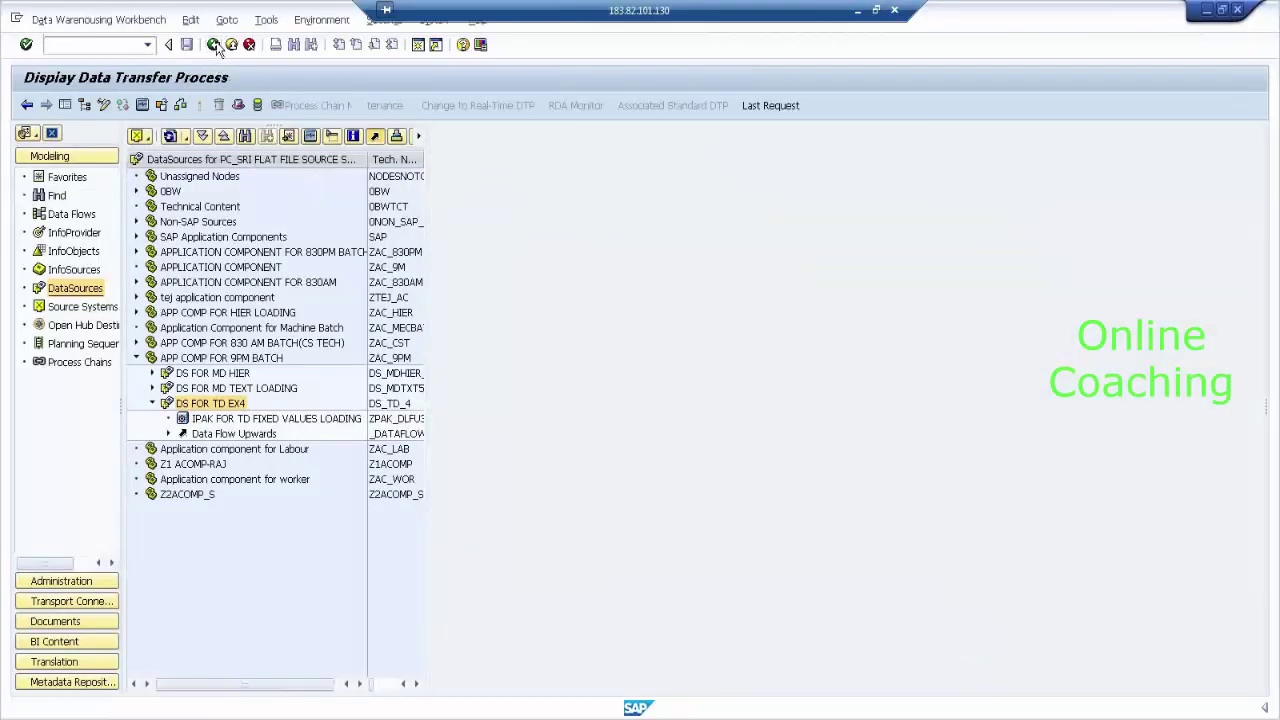
pyautogui.click(72, 234)
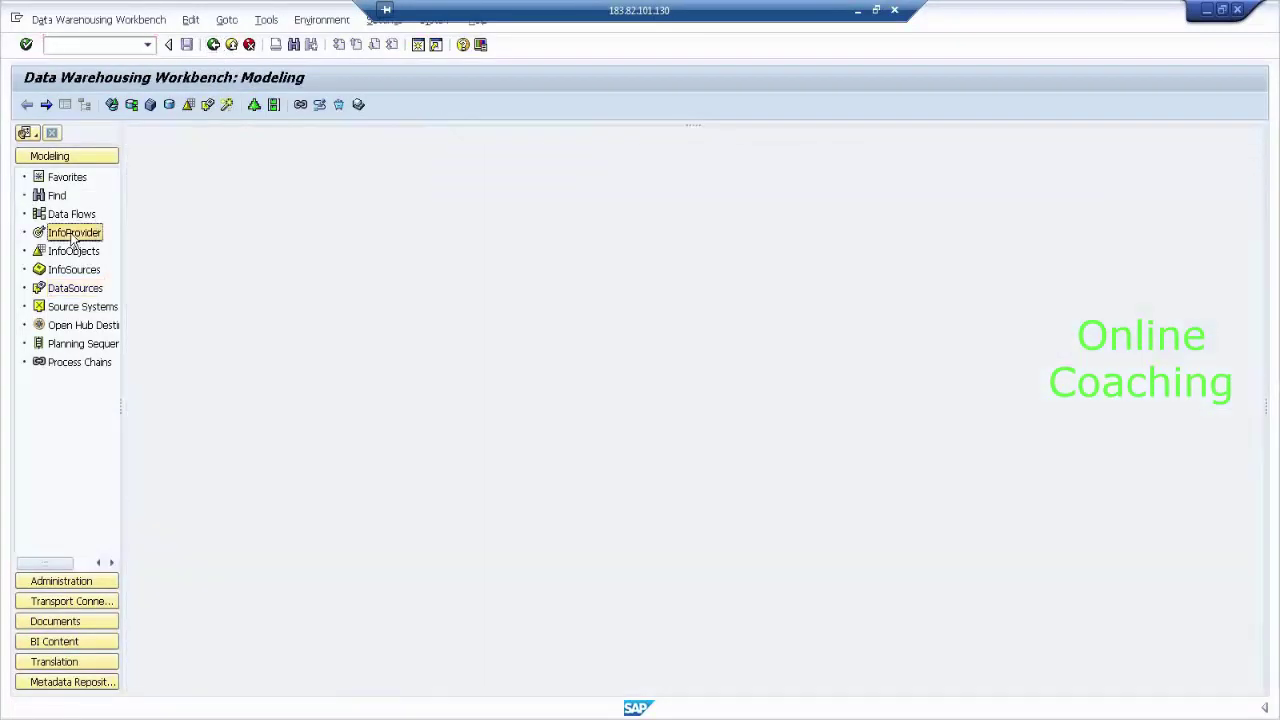
pyautogui.click(258, 449)
pyautogui.doubleClick(258, 449)
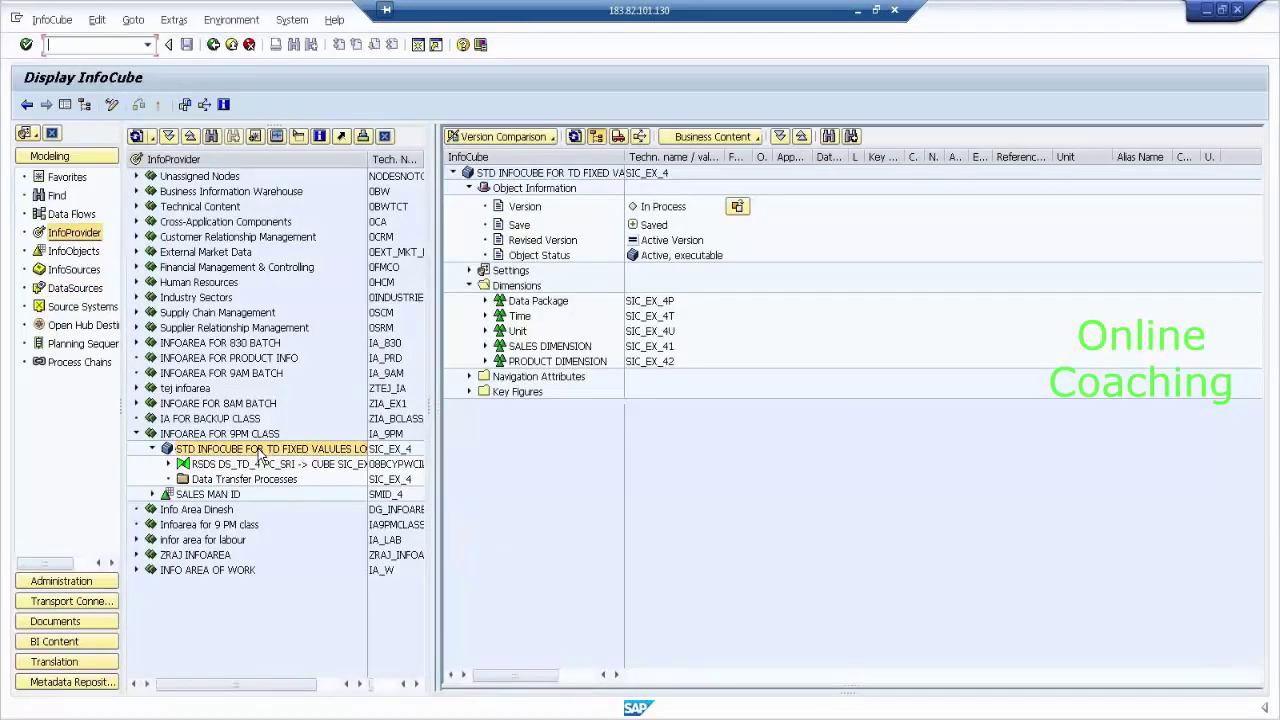
pyautogui.click(66, 106)
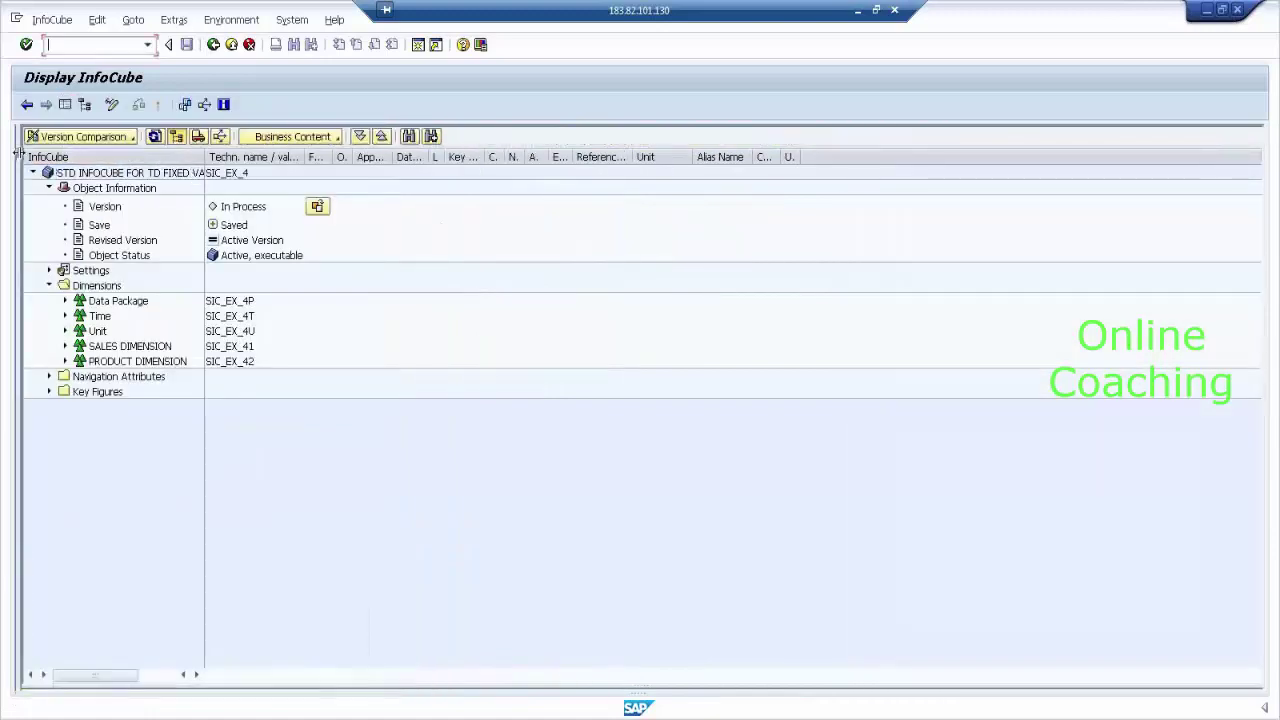
pyautogui.moveTo(18, 152); pyautogui.dragTo(351, 188)
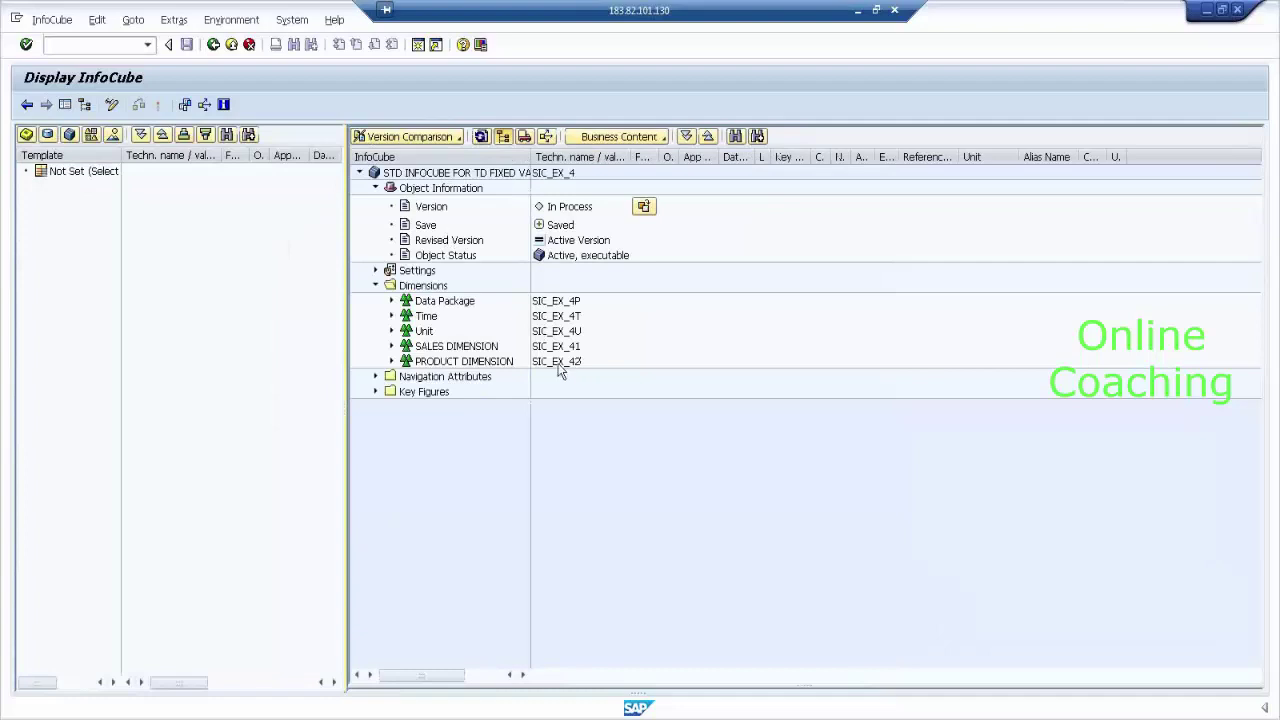
# Step: Open the Dictionary/DB status information for InfoCube SIC_EX_4
pyautogui.click(174, 20)
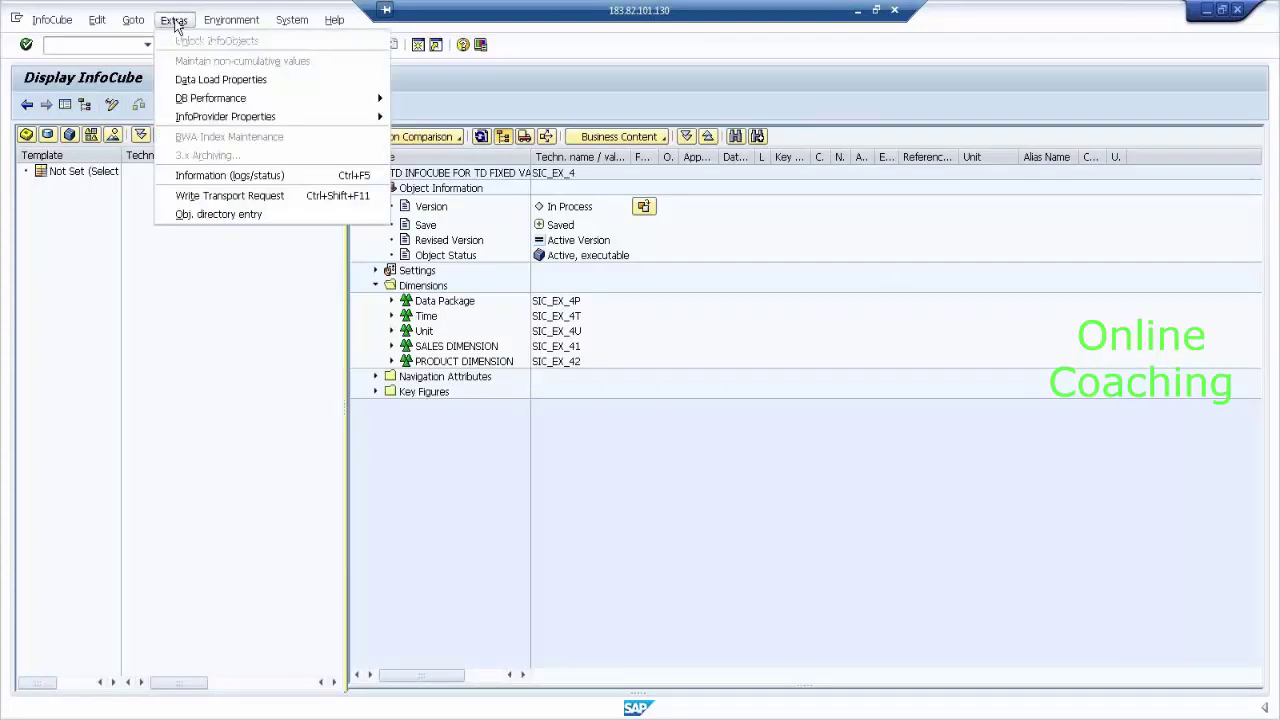
pyautogui.click(293, 175)
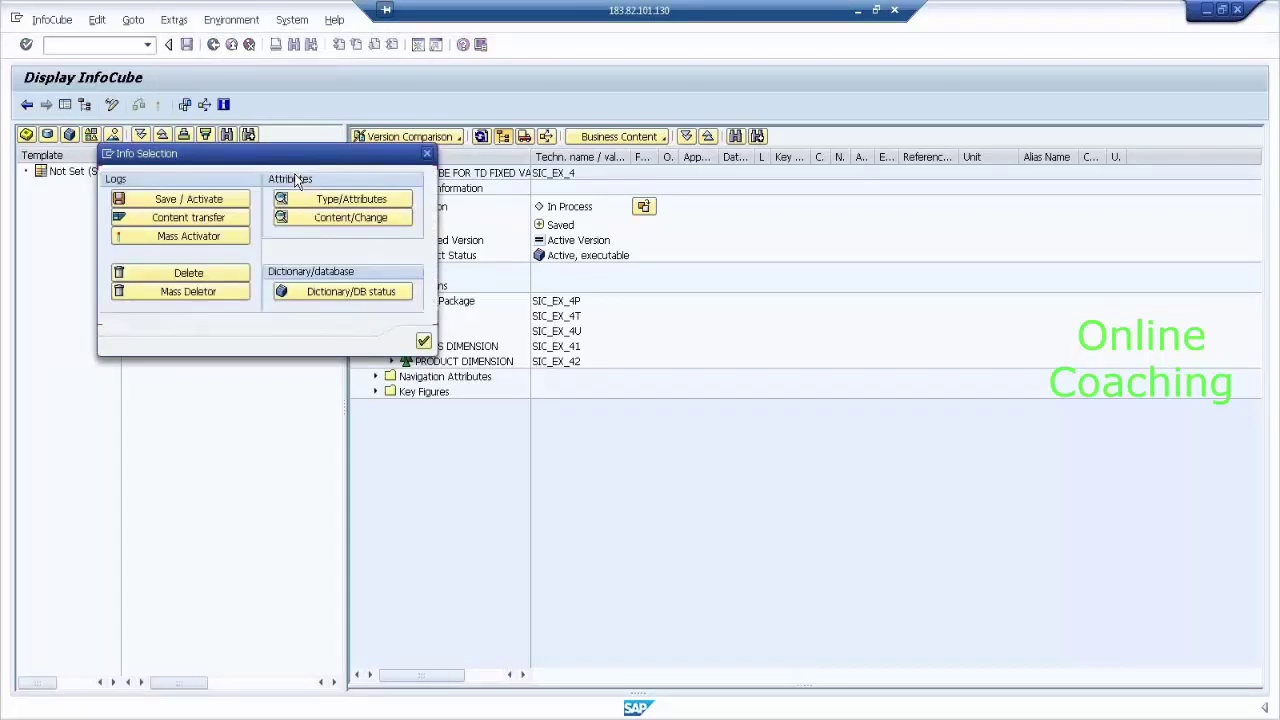
pyautogui.click(380, 298)
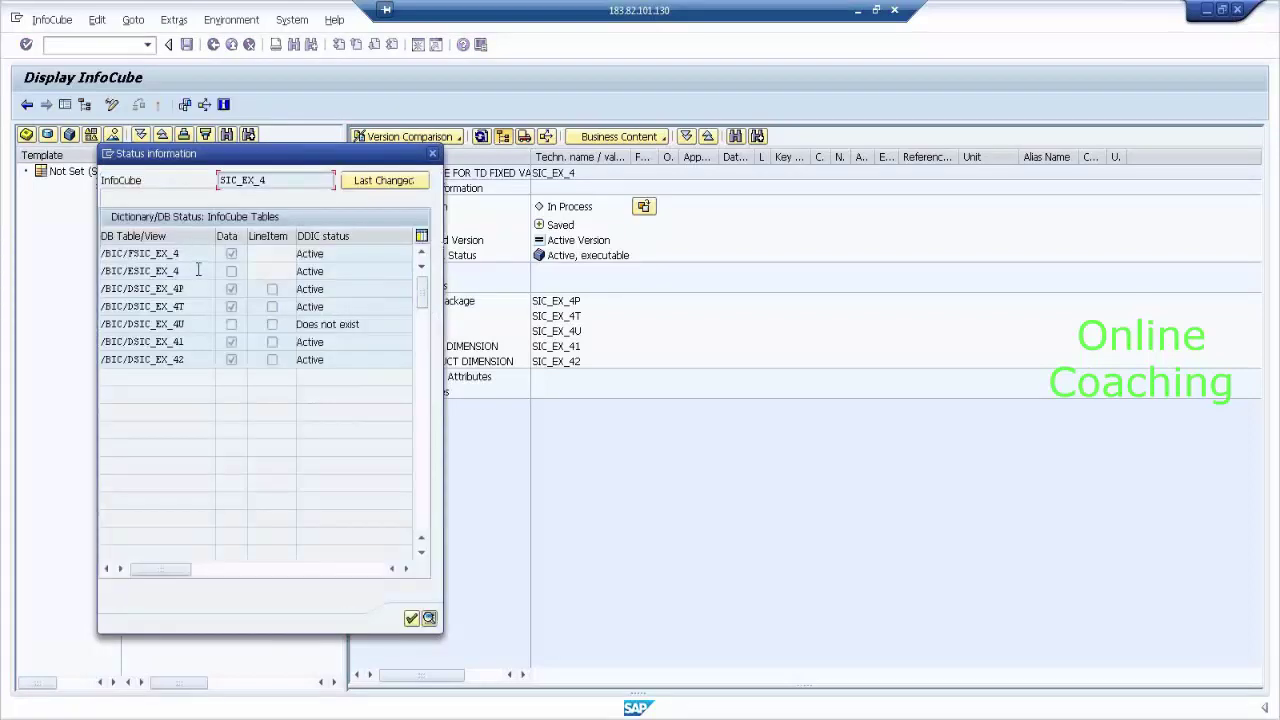
# Step: Examine the InfoCube's fact tables /BIC/FSIC_EX_4 and /BIC/ESIC_EX_4 and its dimension tables in the database status list
pyautogui.moveTo(198, 269); pyautogui.dragTo(80, 239)
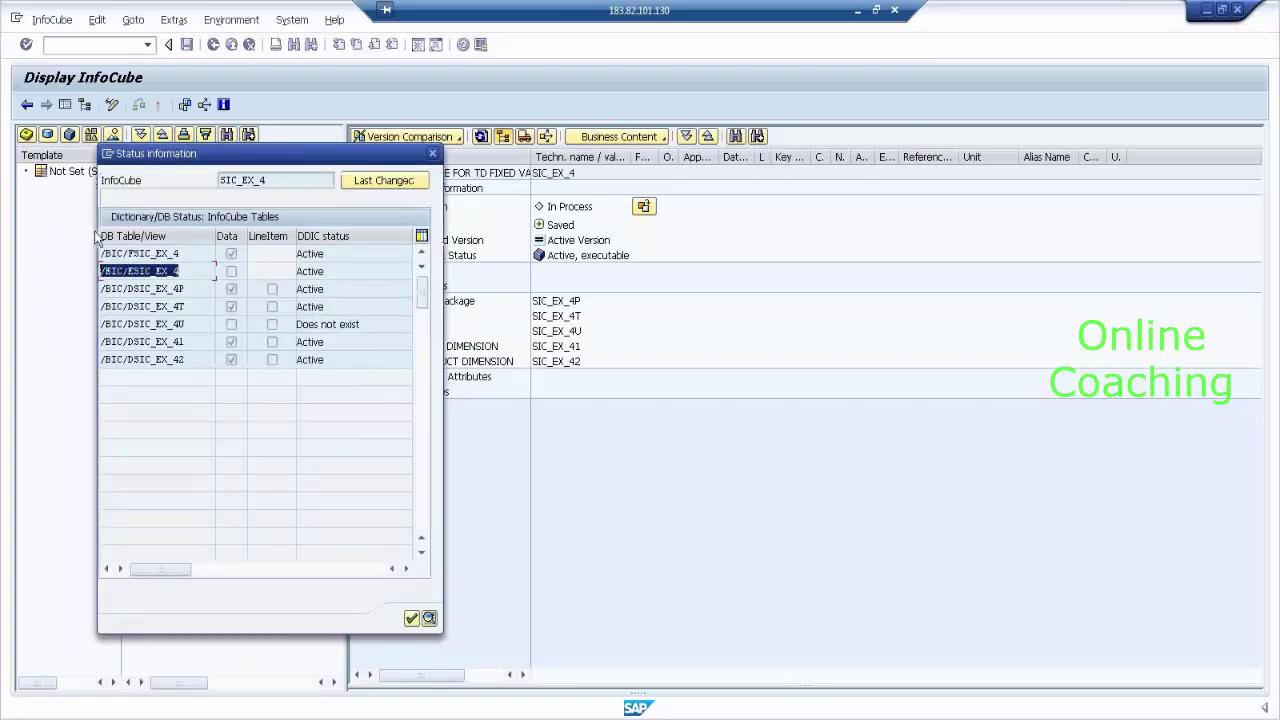
pyautogui.moveTo(178, 253); pyautogui.dragTo(60, 250)
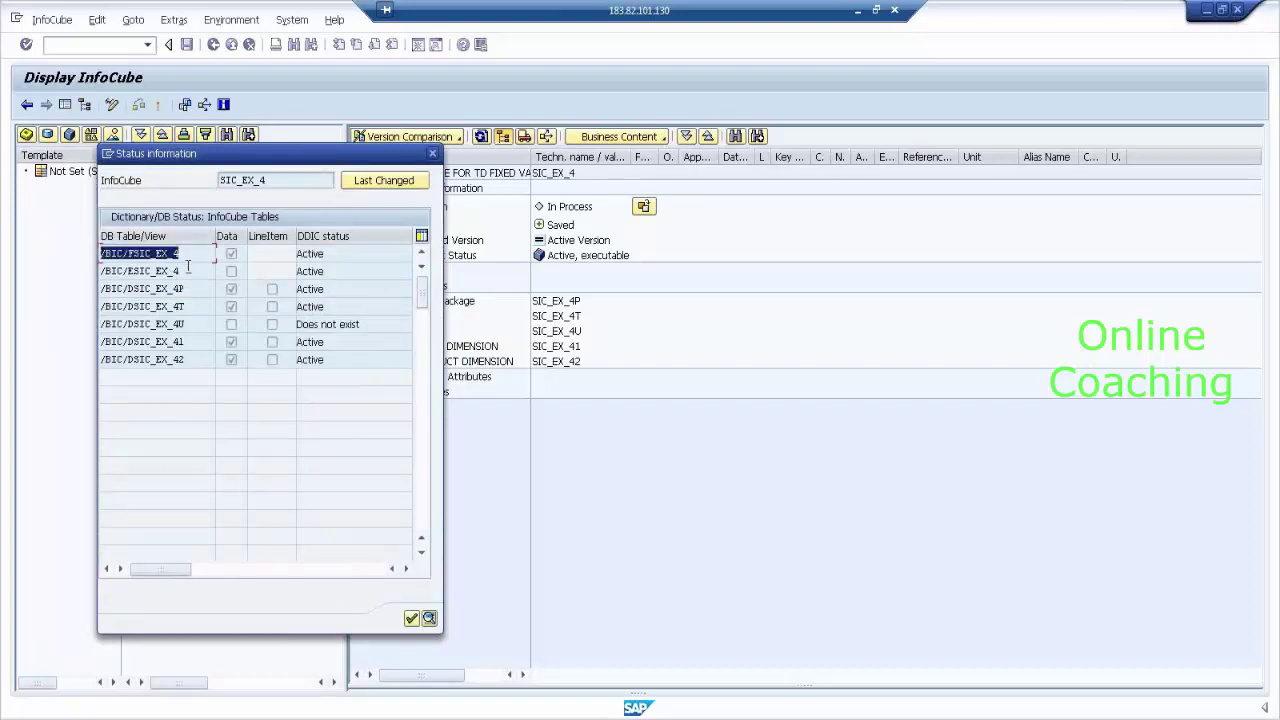
pyautogui.moveTo(187, 265); pyautogui.dragTo(50, 263)
pyautogui.moveTo(162, 288); pyautogui.dragTo(130, 342)
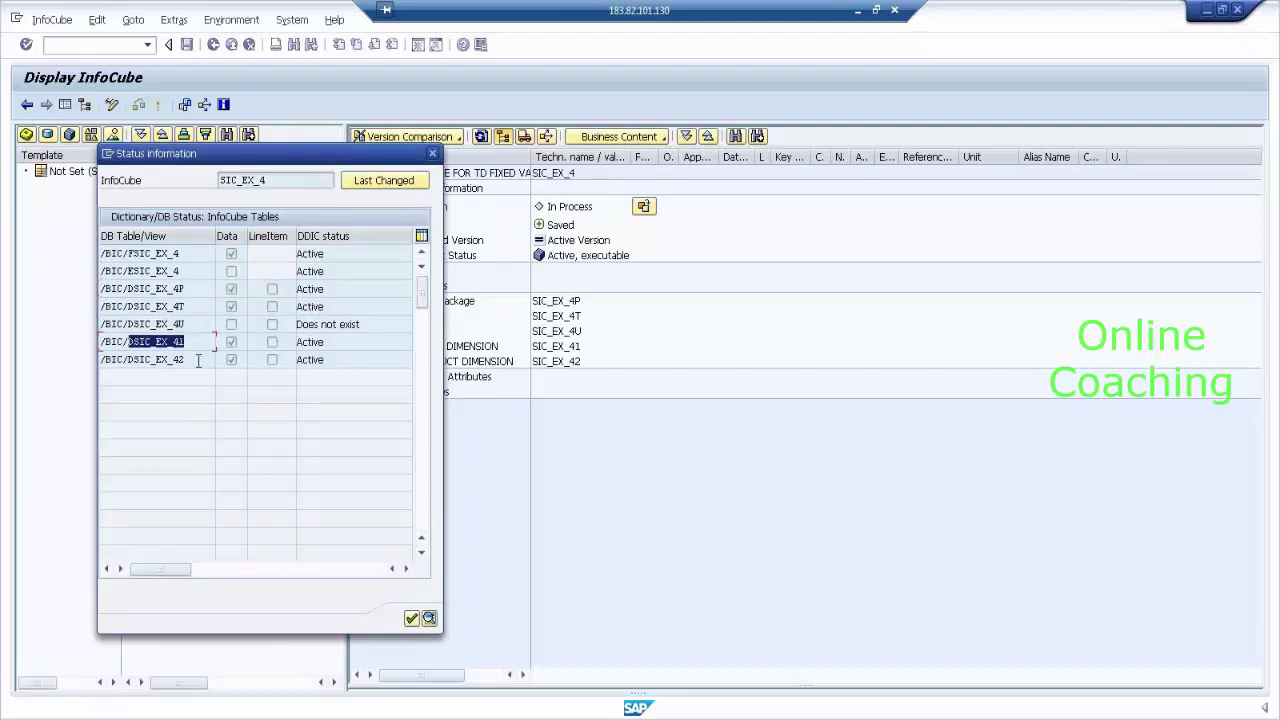
pyautogui.moveTo(199, 361); pyautogui.dragTo(152, 362)
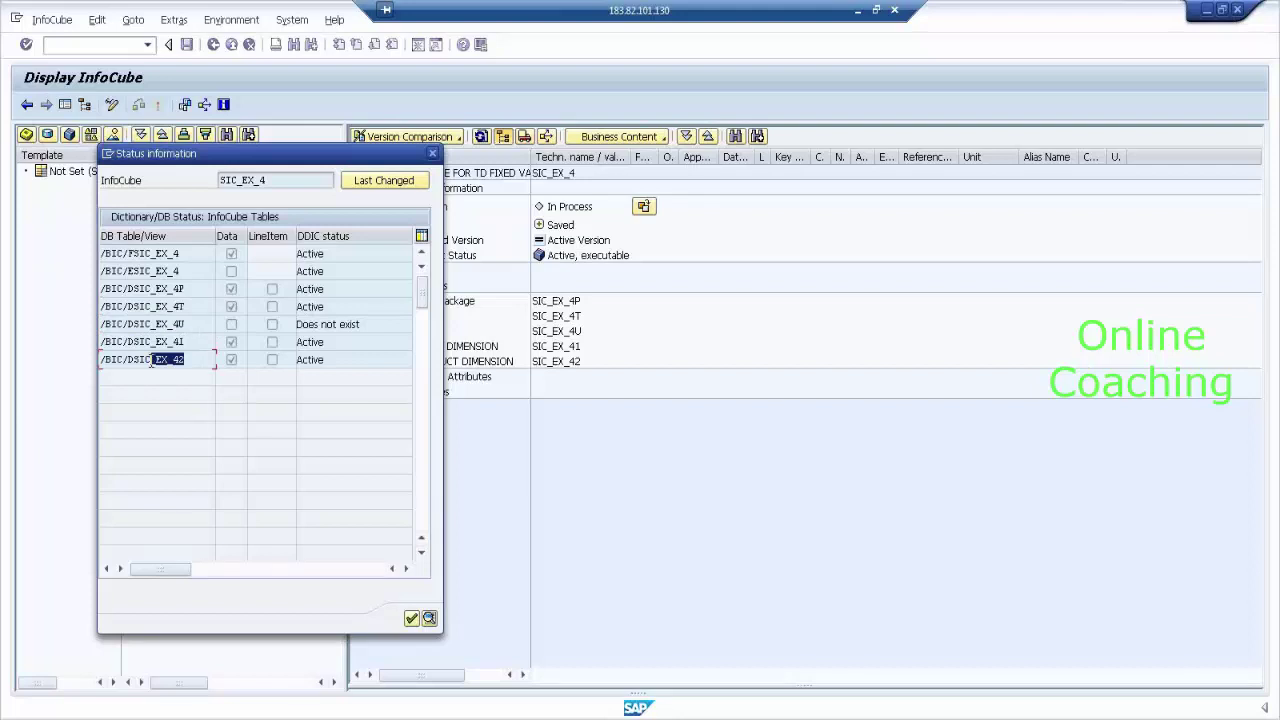
pyautogui.moveTo(106, 253); pyautogui.dragTo(178, 254)
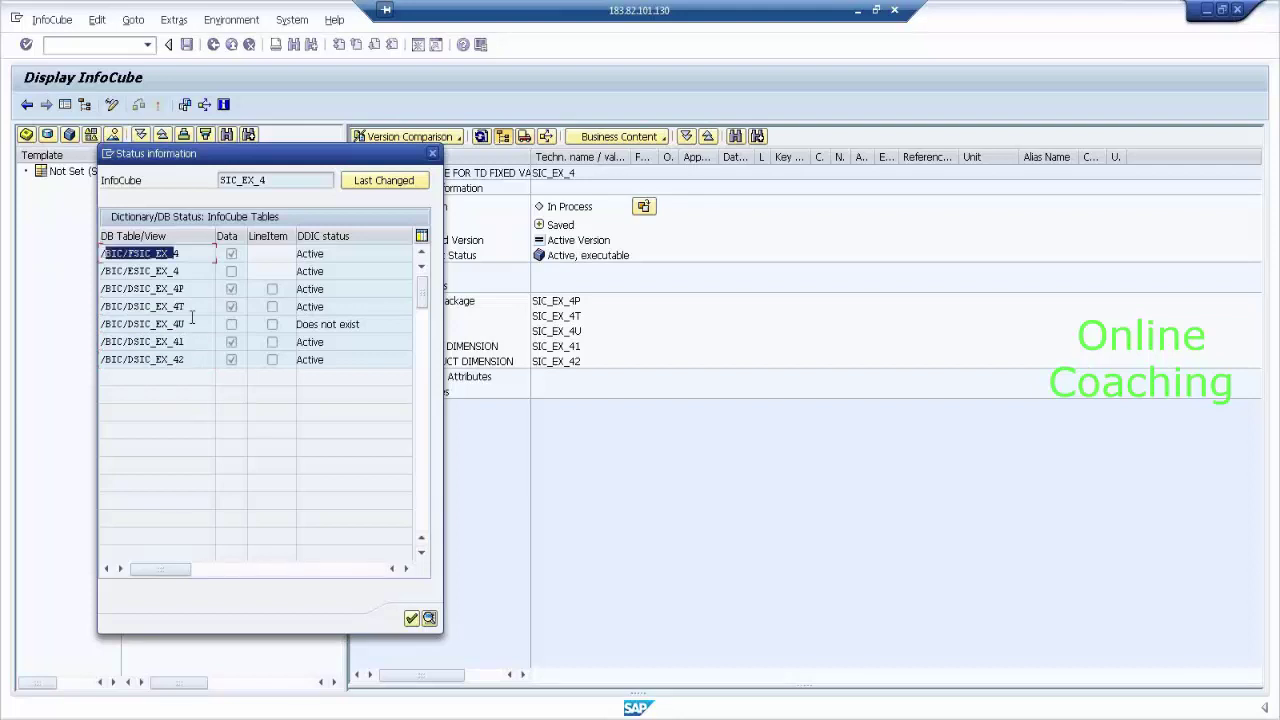
pyautogui.moveTo(196, 360); pyautogui.dragTo(88, 300)
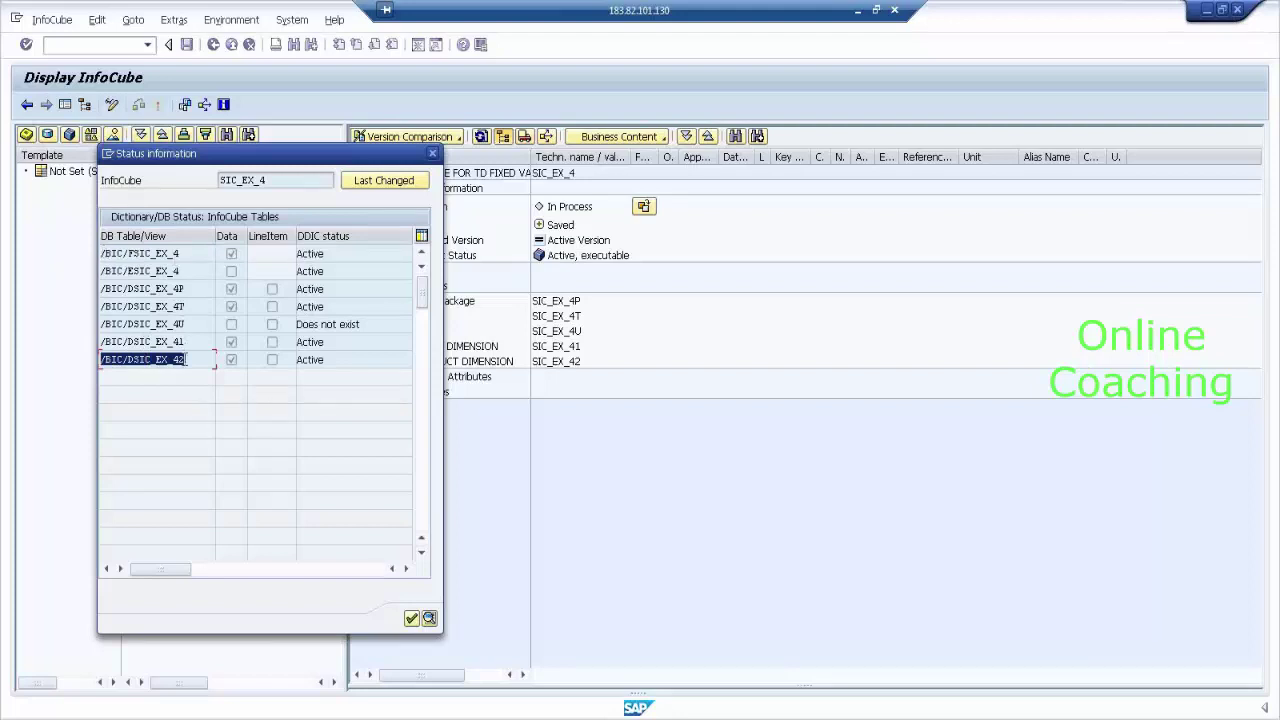
pyautogui.click(199, 340)
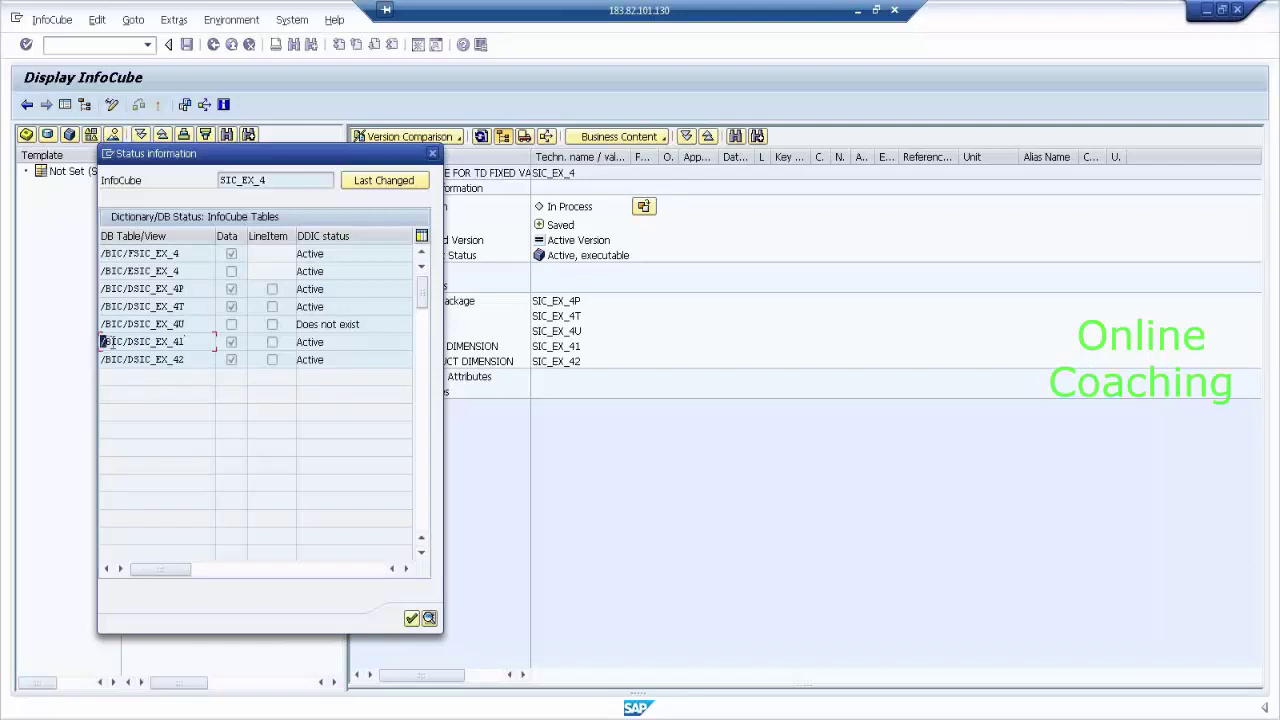
pyautogui.moveTo(103, 341); pyautogui.dragTo(131, 341)
pyautogui.moveTo(134, 342); pyautogui.dragTo(182, 342)
pyautogui.click(189, 342)
pyautogui.click(181, 306)
pyautogui.click(182, 288)
pyautogui.click(195, 288)
pyautogui.moveTo(180, 253); pyautogui.dragTo(101, 253)
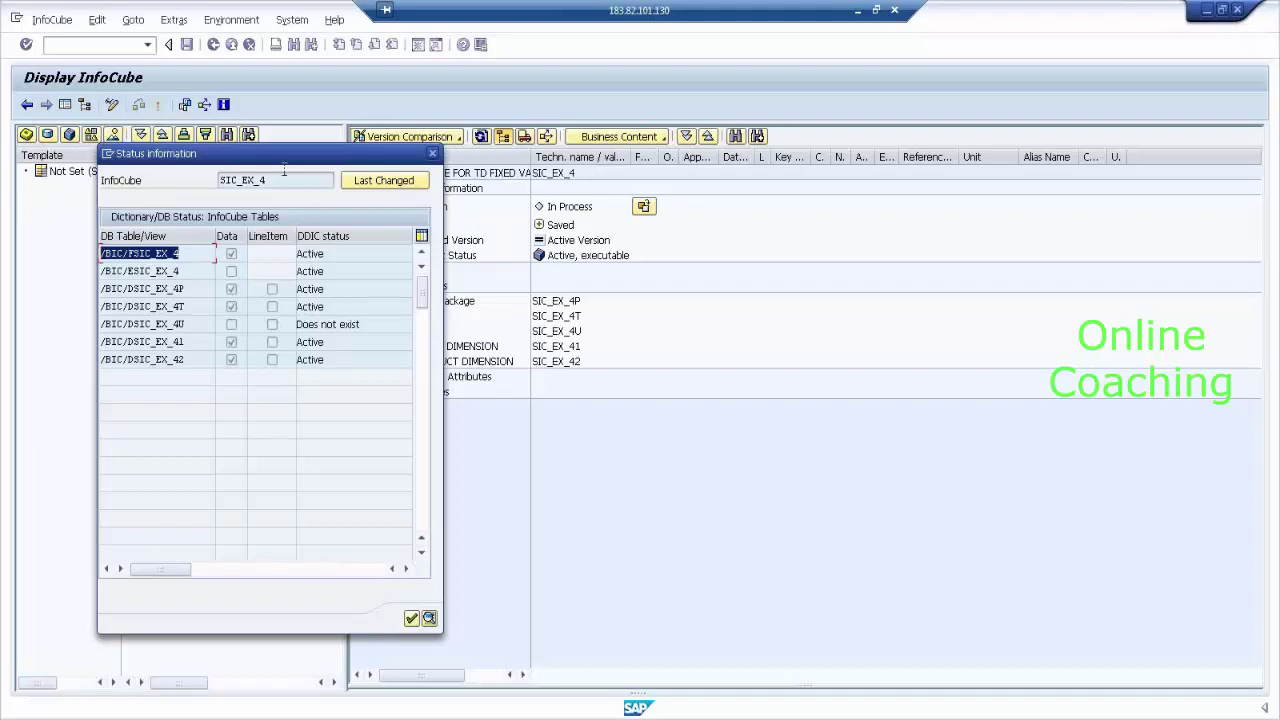
# Step: Close the InfoCube's status information and return from its definition to the InfoProvider tree
pyautogui.click(432, 153)
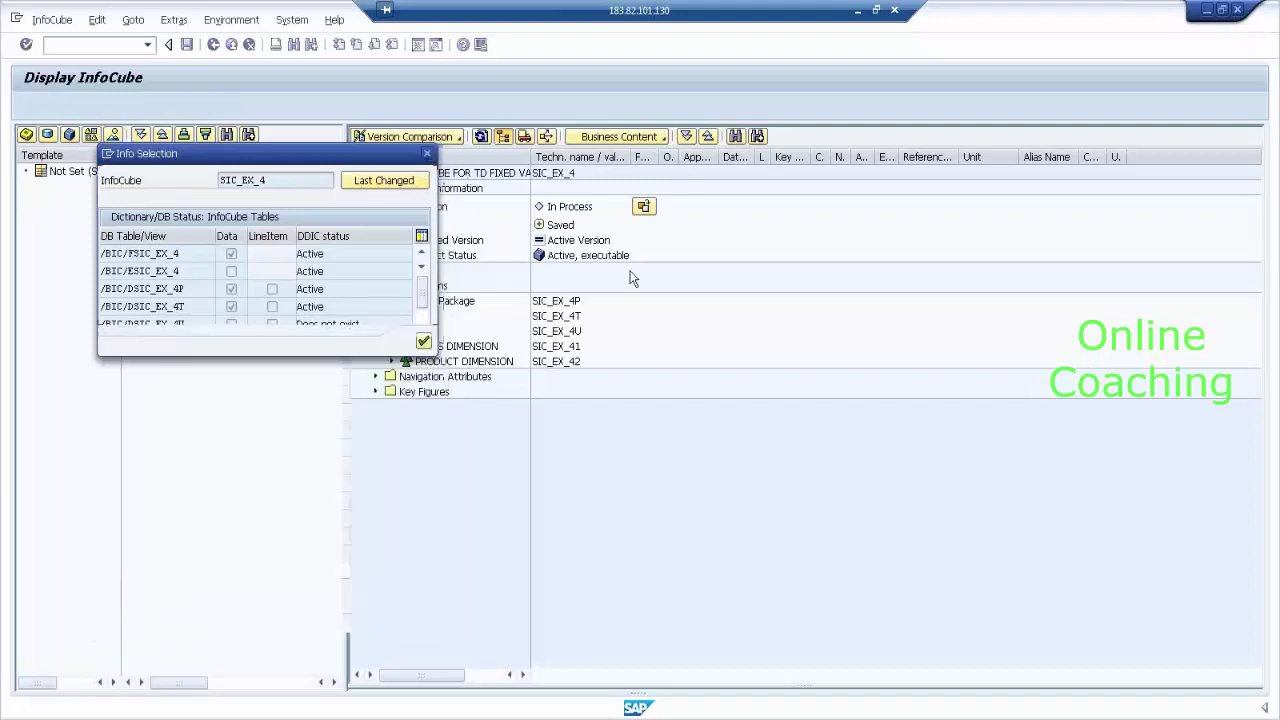
pyautogui.click(428, 154)
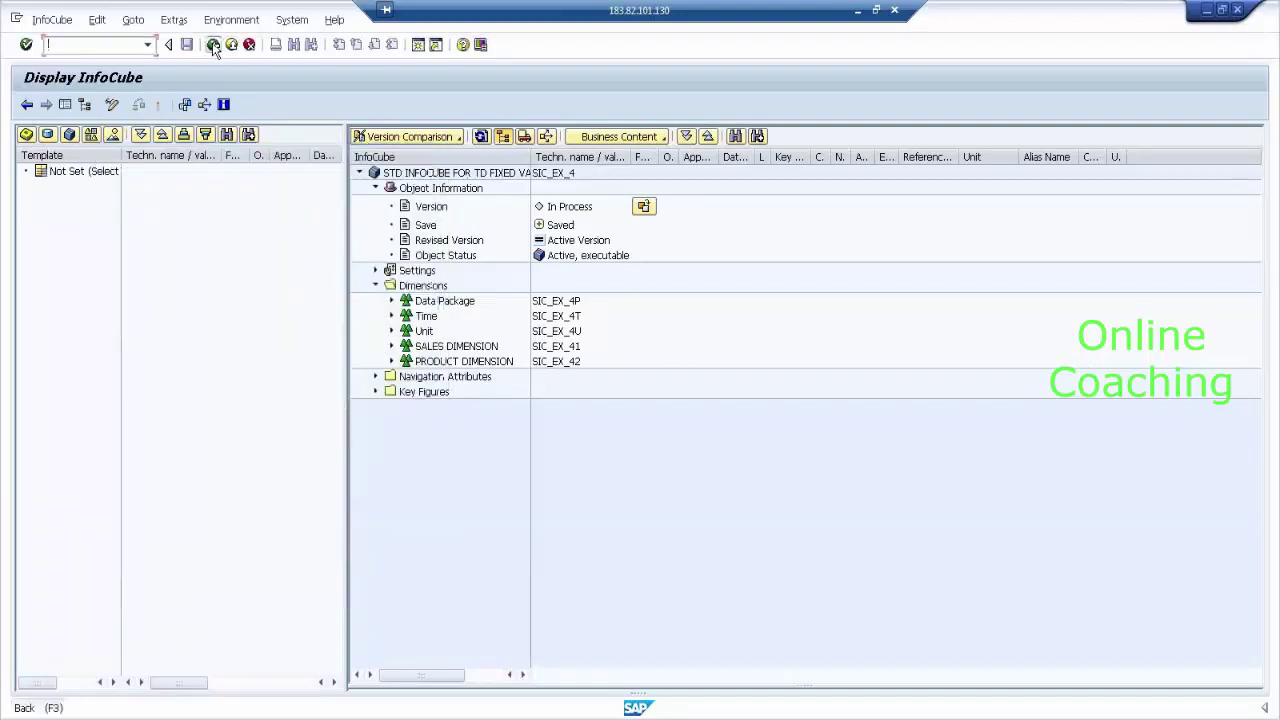
pyautogui.click(213, 45)
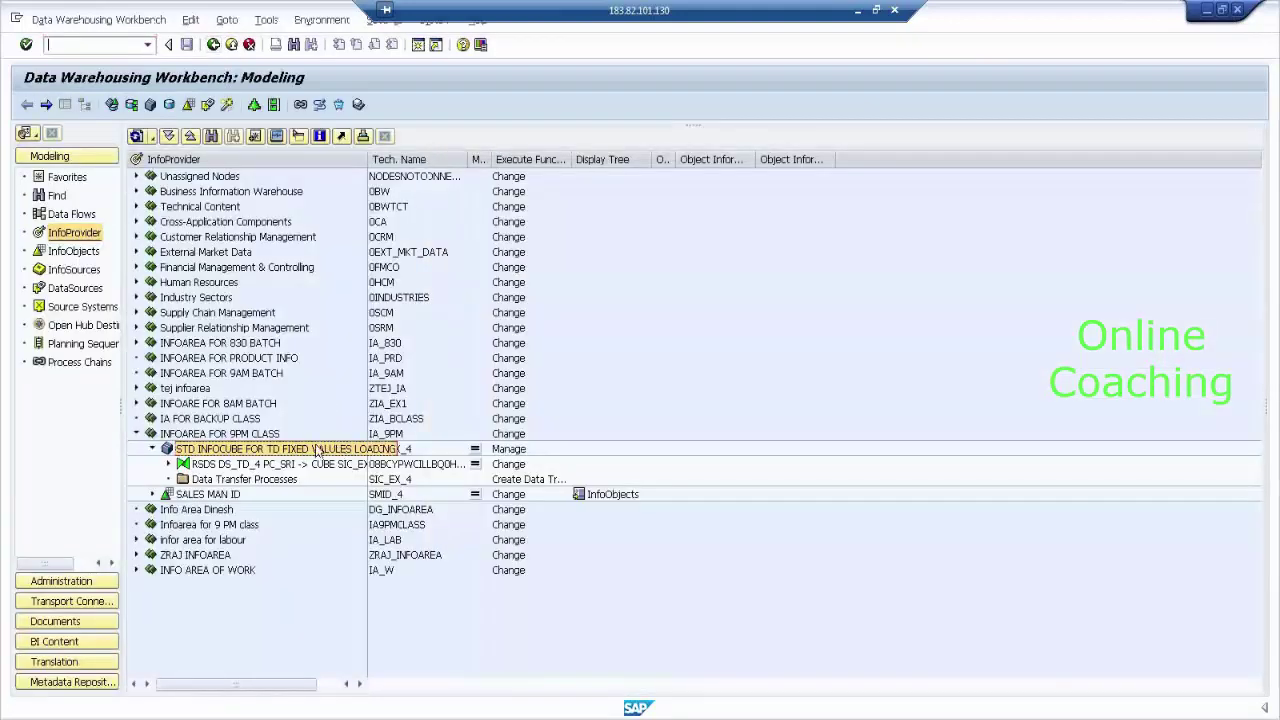
# Step: Collapse InfoCube SIC_EX_4 in the InfoProvider tree and display its data flow downwards
pyautogui.click(152, 449)
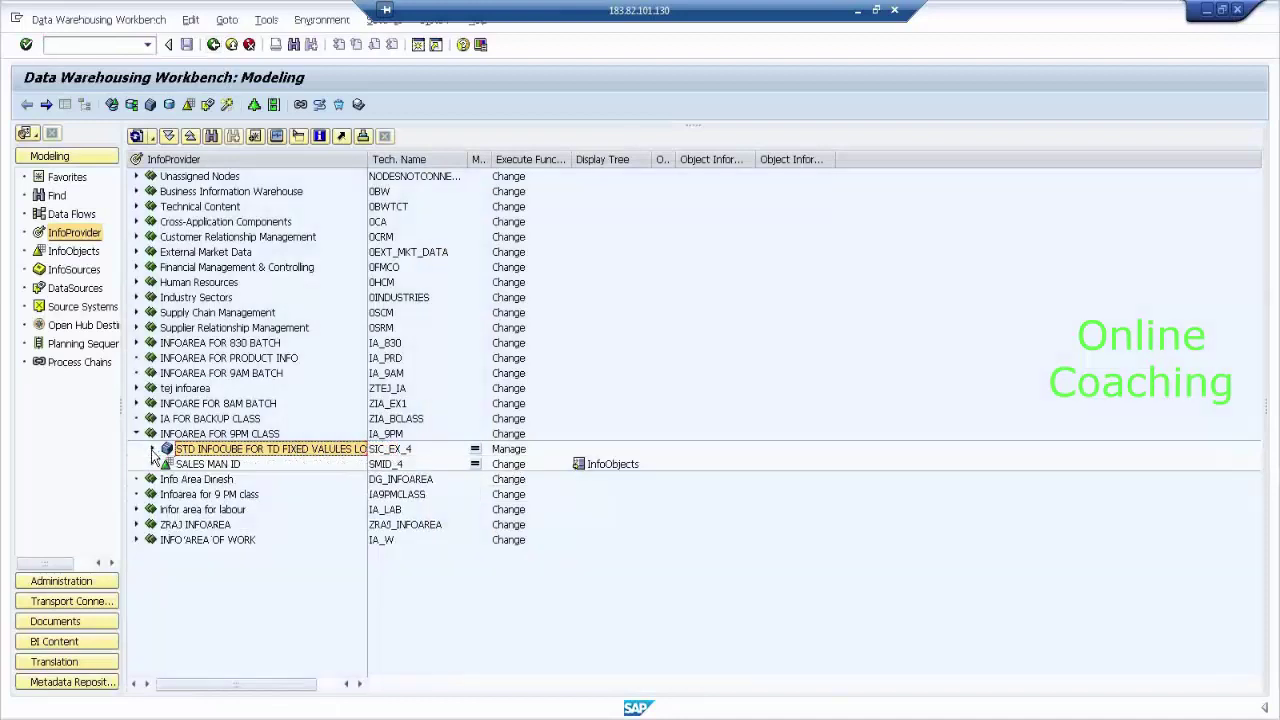
pyautogui.rightClick(248, 455)
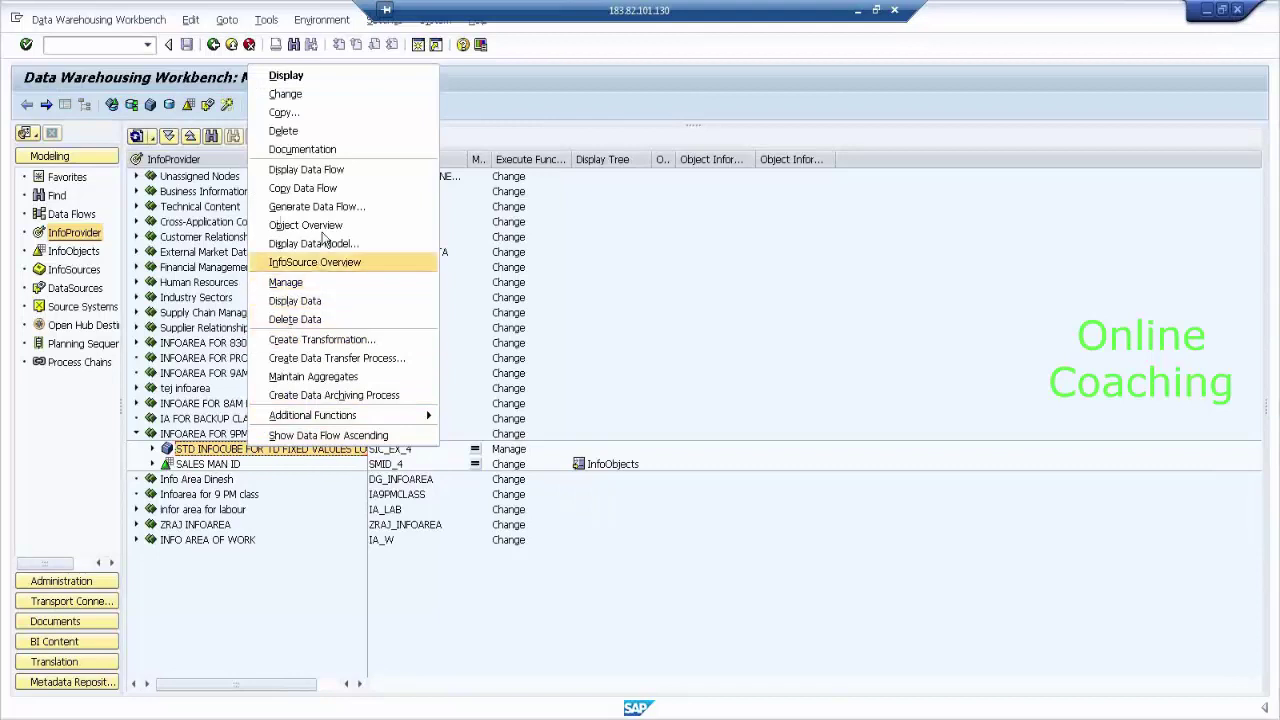
pyautogui.click(346, 171)
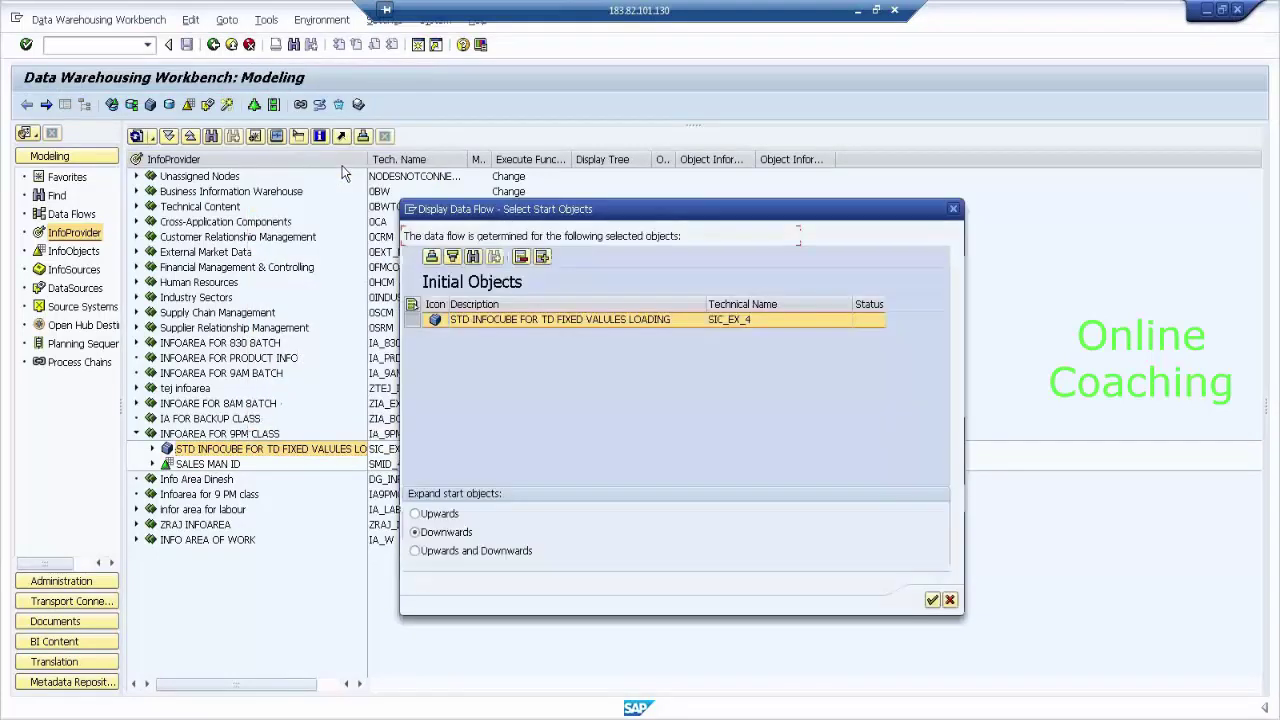
pyautogui.click(932, 600)
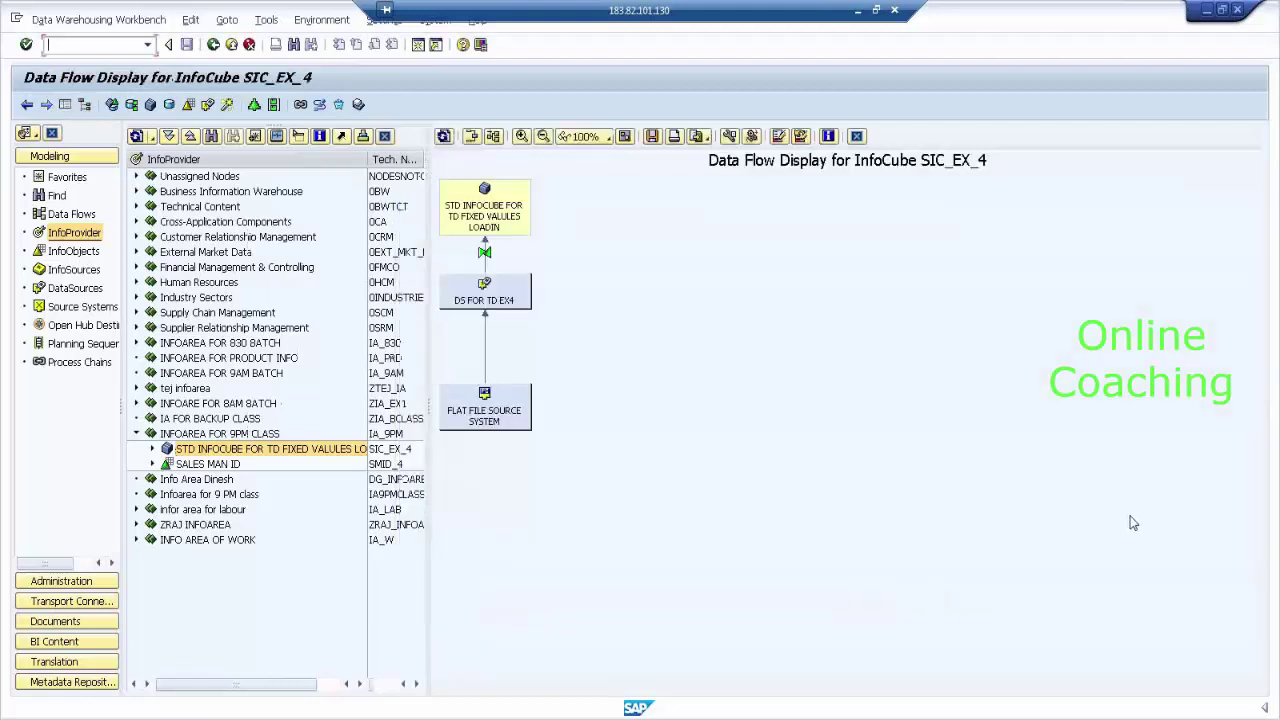
# Step: Examine the data flow from the flat file source system through DataSource DS FOR TD EX4 and the transformation to the InfoCube
pyautogui.moveTo(560, 410)
pyautogui.mouseDown()
pyautogui.moveTo(526, 372)
pyautogui.moveTo(430, 402)
pyautogui.moveTo(542, 453)
pyautogui.moveTo(563, 399)
pyautogui.mouseUp()
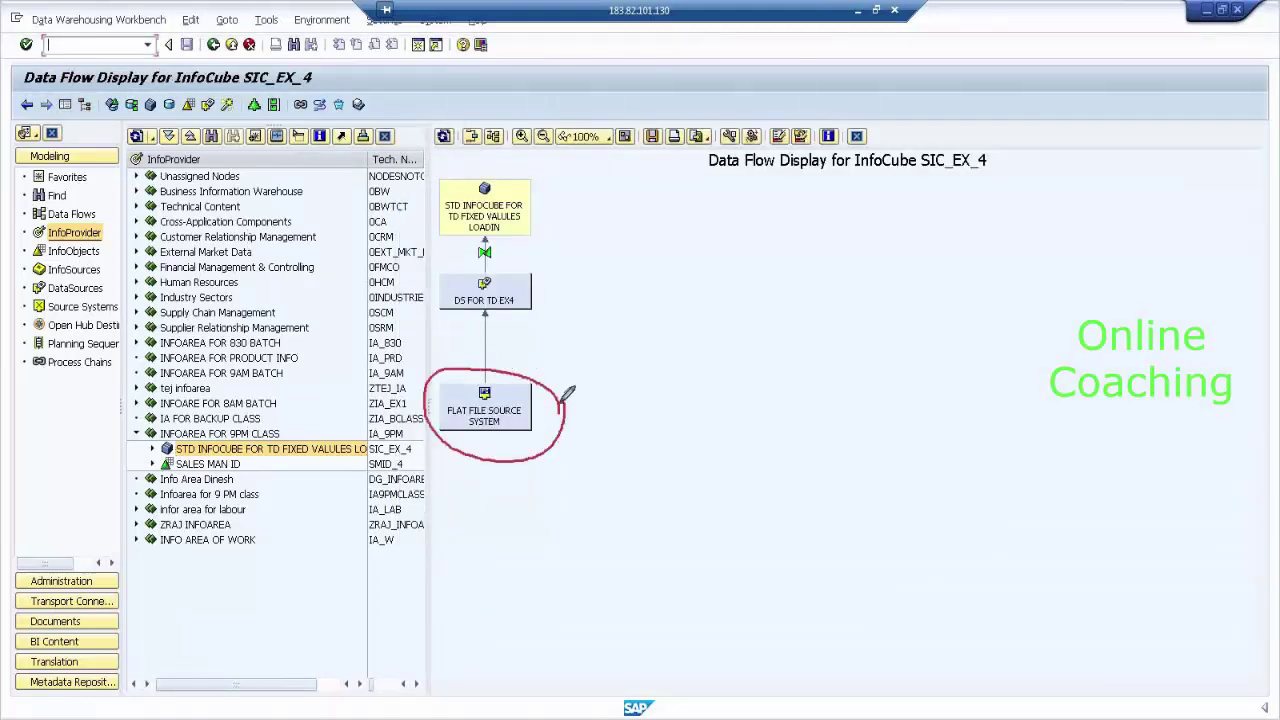
pyautogui.moveTo(541, 280)
pyautogui.mouseDown()
pyautogui.moveTo(445, 268)
pyautogui.moveTo(536, 309)
pyautogui.moveTo(554, 278)
pyautogui.moveTo(556, 395)
pyautogui.mouseUp()
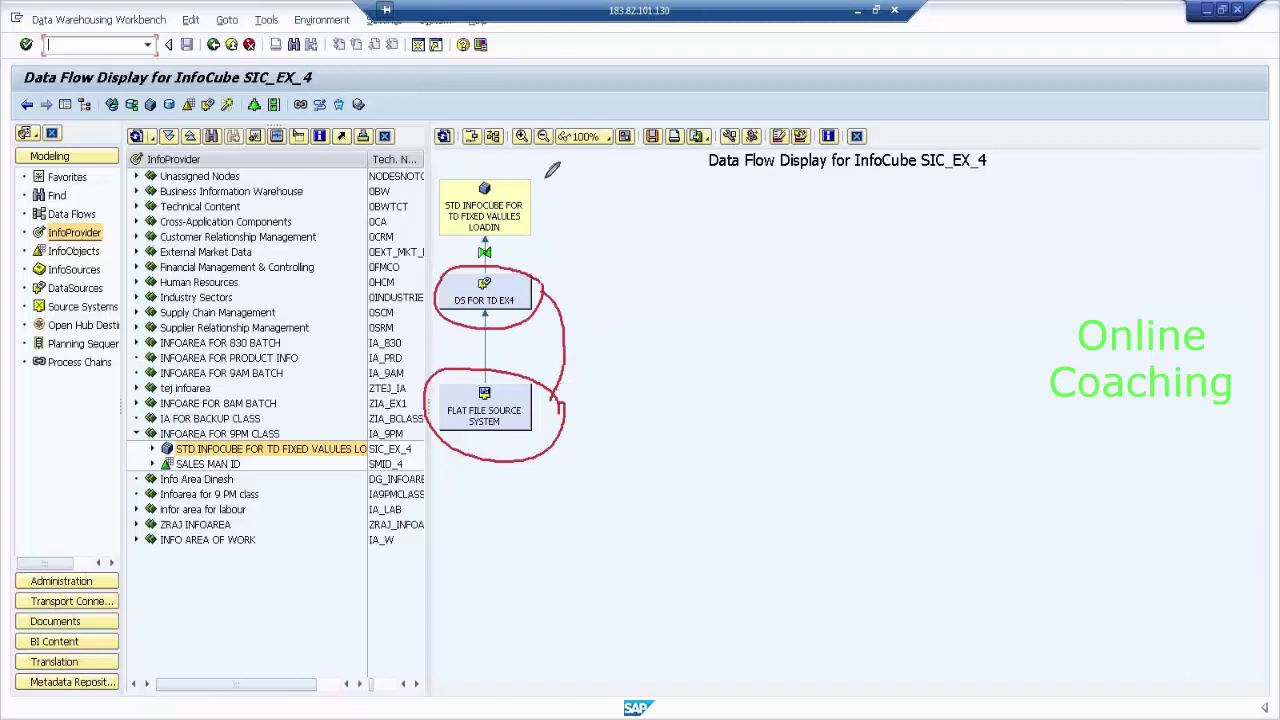
pyautogui.moveTo(545, 177)
pyautogui.mouseDown()
pyautogui.moveTo(440, 190)
pyautogui.moveTo(495, 238)
pyautogui.moveTo(538, 176)
pyautogui.moveTo(562, 284)
pyautogui.moveTo(545, 292)
pyautogui.mouseUp()
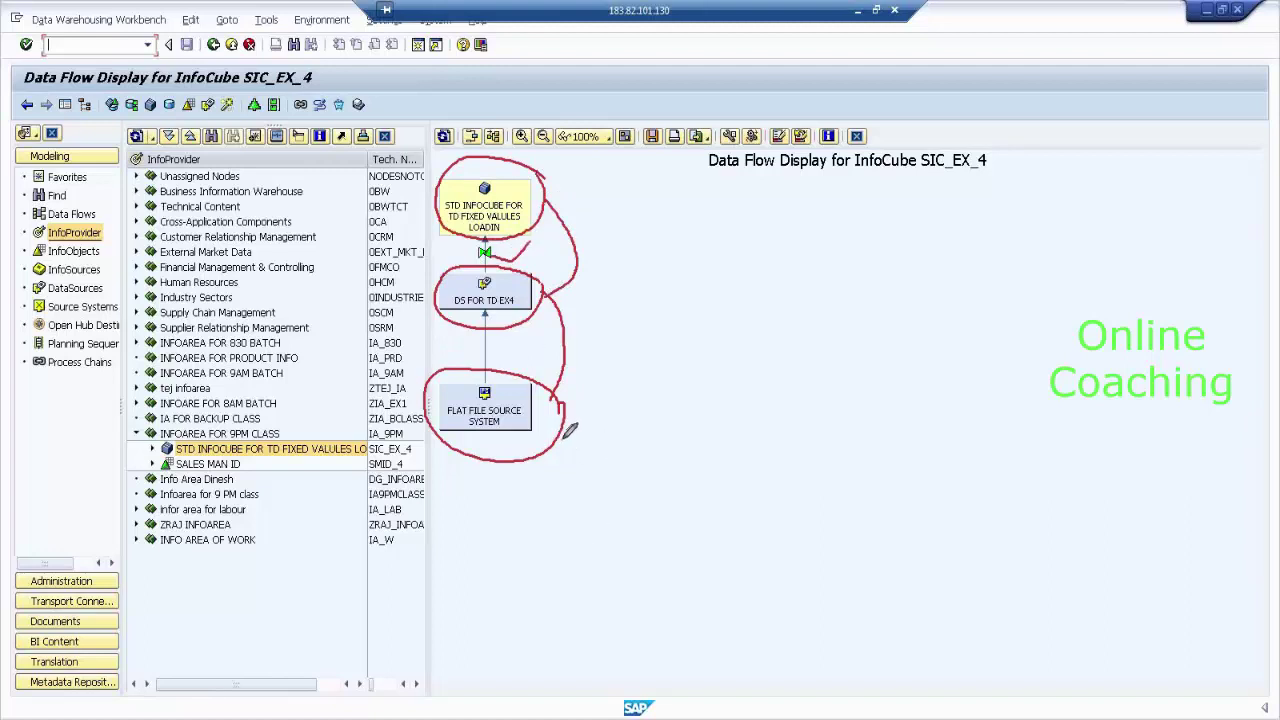
pyautogui.moveTo(565, 428)
pyautogui.mouseDown()
pyautogui.moveTo(665, 430)
pyautogui.moveTo(678, 292)
pyautogui.moveTo(545, 292)
pyautogui.mouseUp()
pyautogui.moveTo(690, 338)
pyautogui.mouseDown()
pyautogui.moveTo(689, 384)
pyautogui.moveTo(694, 337)
pyautogui.mouseUp()
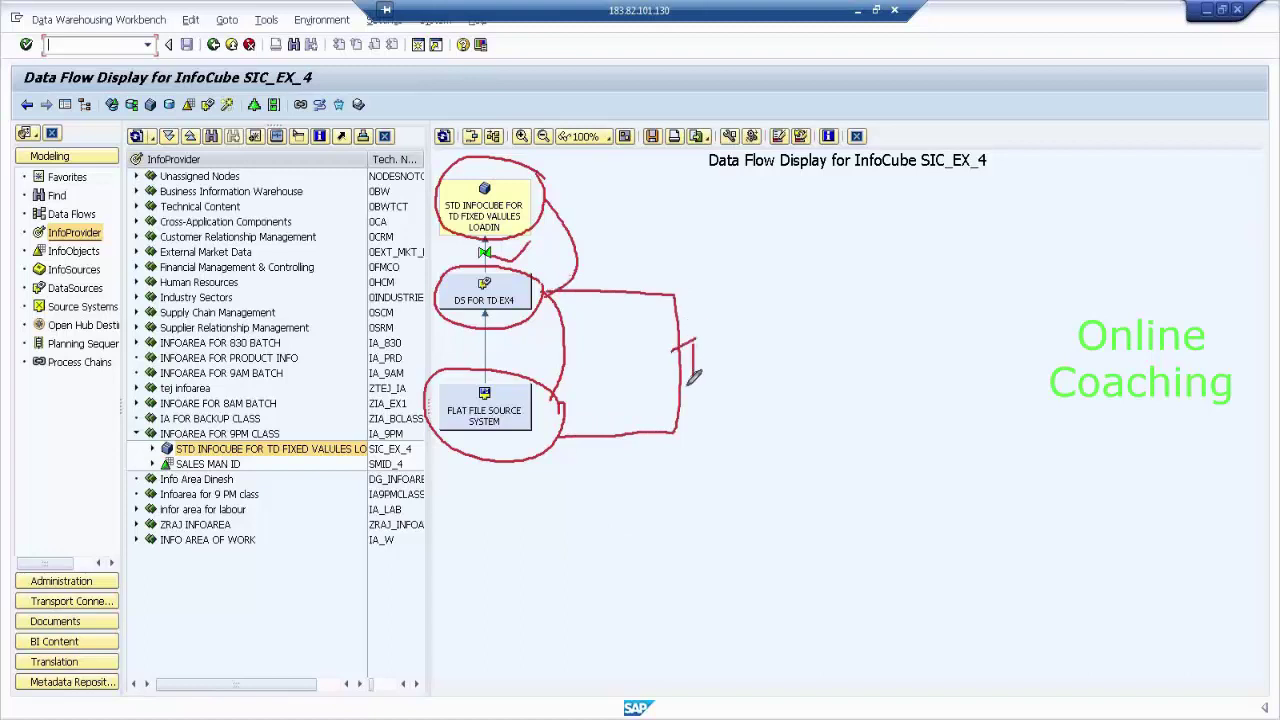
pyautogui.moveTo(686, 386)
pyautogui.mouseDown()
pyautogui.moveTo(726, 381)
pyautogui.moveTo(738, 335)
pyautogui.moveTo(727, 352)
pyautogui.mouseUp()
pyautogui.click(709, 358)
pyautogui.moveTo(588, 290)
pyautogui.mouseDown()
pyautogui.moveTo(589, 269)
pyautogui.moveTo(612, 277)
pyautogui.moveTo(607, 287)
pyautogui.moveTo(643, 266)
pyautogui.mouseUp()
pyautogui.click(628, 274)
pyautogui.click(629, 282)
pyautogui.moveTo(643, 266)
pyautogui.mouseDown()
pyautogui.moveTo(656, 288)
pyautogui.moveTo(737, 220)
pyautogui.moveTo(591, 197)
pyautogui.moveTo(540, 205)
pyautogui.moveTo(590, 215)
pyautogui.mouseUp()
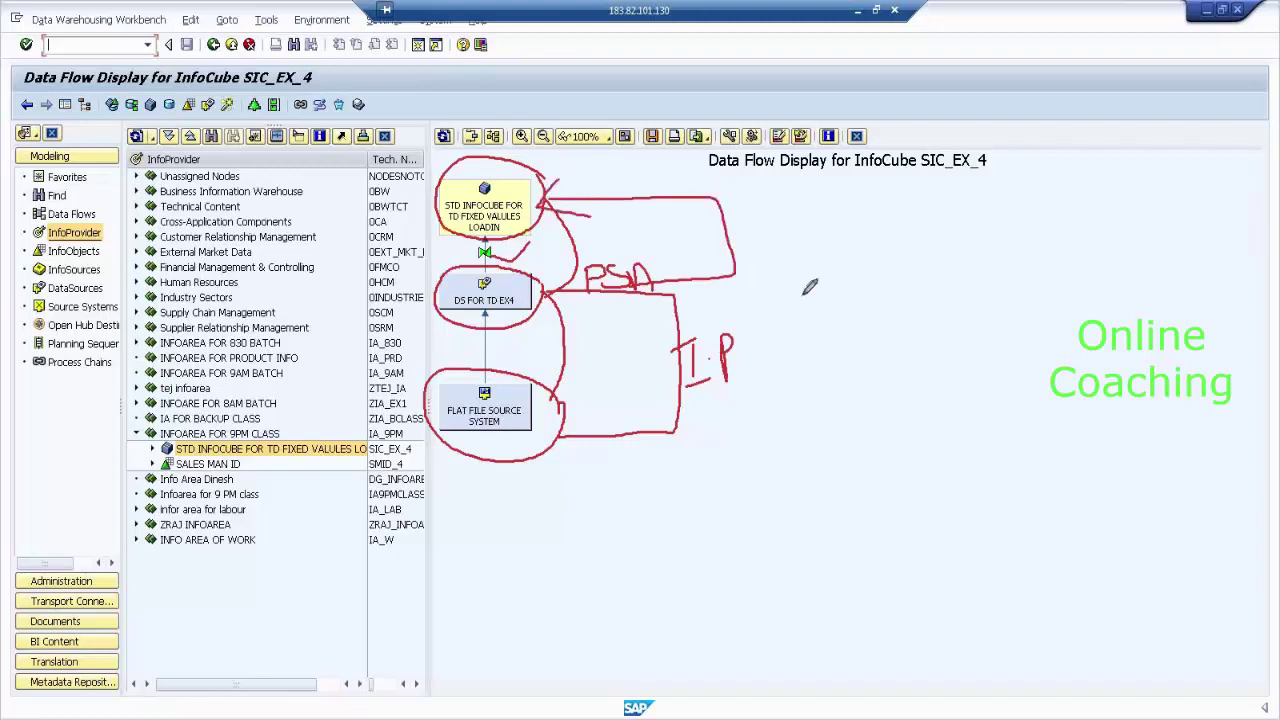
pyautogui.moveTo(741, 217)
pyautogui.mouseDown()
pyautogui.moveTo(741, 244)
pyautogui.moveTo(787, 240)
pyautogui.moveTo(800, 200)
pyautogui.moveTo(810, 245)
pyautogui.mouseUp()
pyautogui.click(770, 232)
pyautogui.click(795, 228)
pyautogui.moveTo(810, 200); pyautogui.dragTo(811, 218)
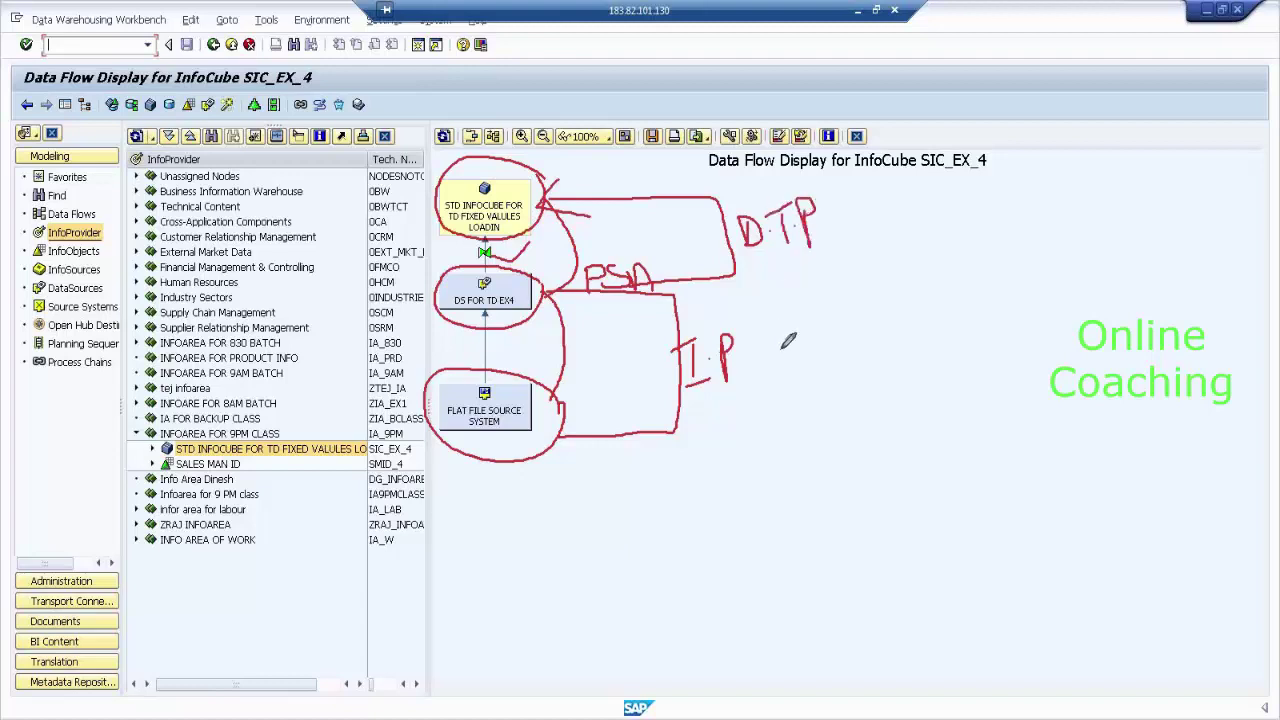
pyautogui.moveTo(539, 164); pyautogui.dragTo(612, 128)
pyautogui.moveTo(493, 433)
pyautogui.mouseDown()
pyautogui.moveTo(490, 455)
pyautogui.moveTo(506, 440)
pyautogui.moveTo(498, 458)
pyautogui.moveTo(512, 440)
pyautogui.mouseUp()
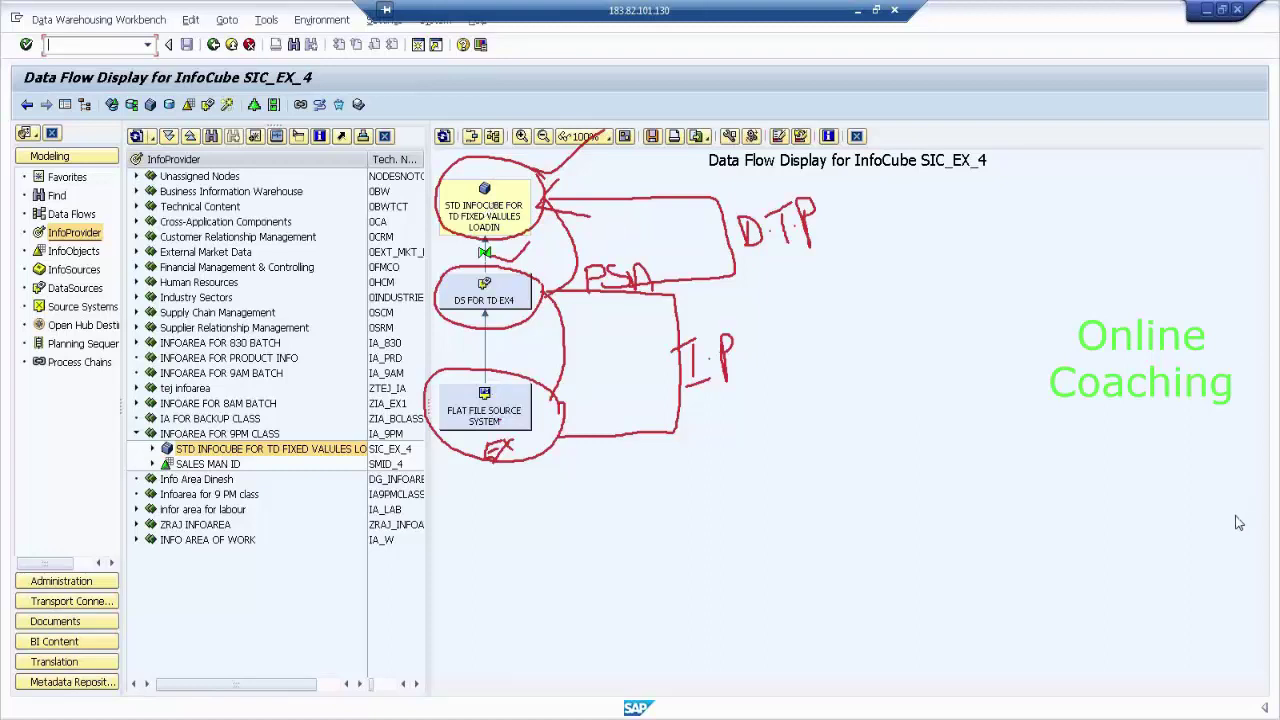
pyautogui.press('Escape')
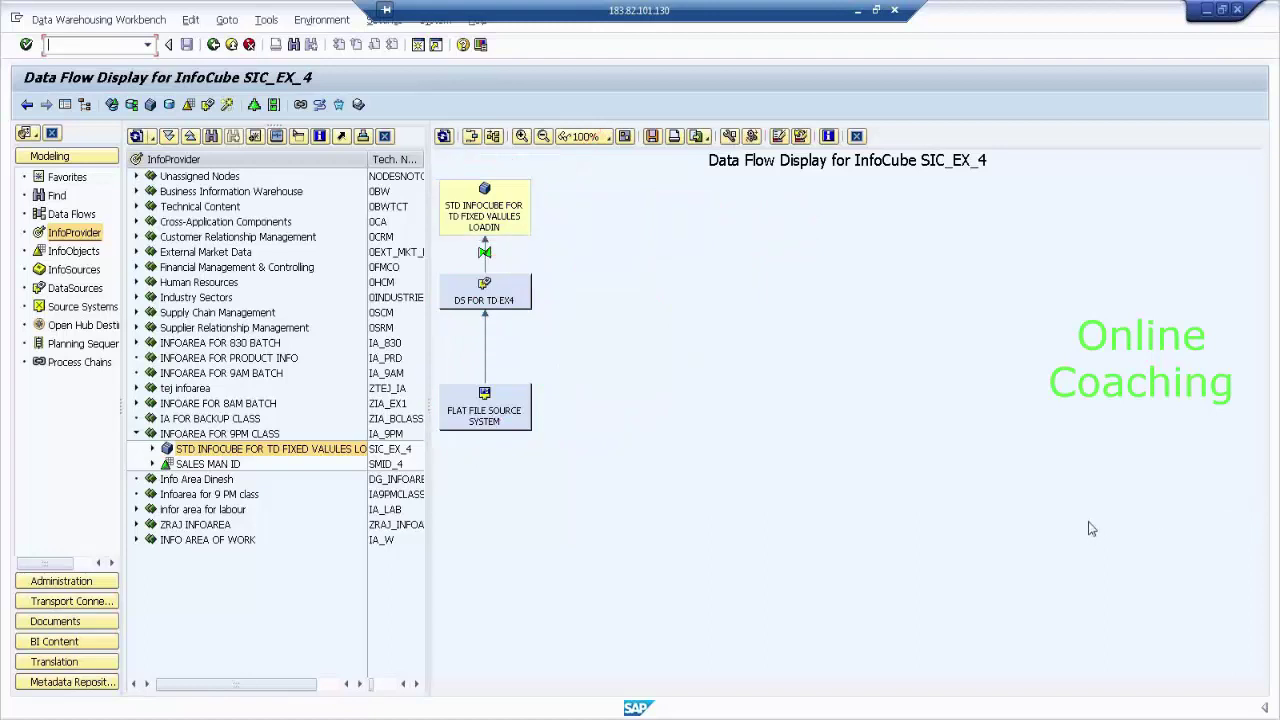